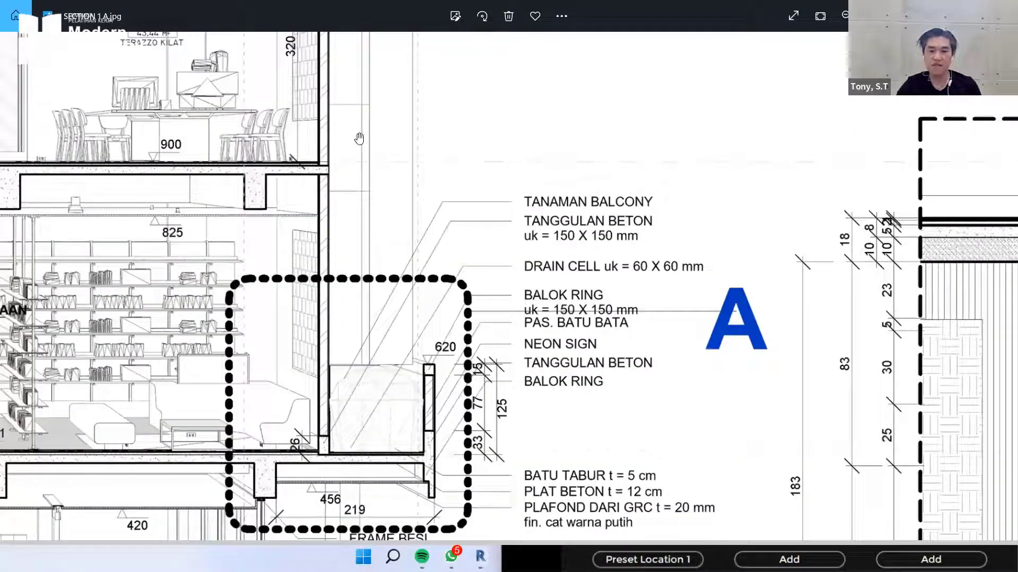
# - Examine the SECTION 1 A drawing, including the balcony at detail A, the ceiling and beams, and the foundation at detail B
pyautogui.moveTo(390, 209); pyautogui.dragTo(202, 141)
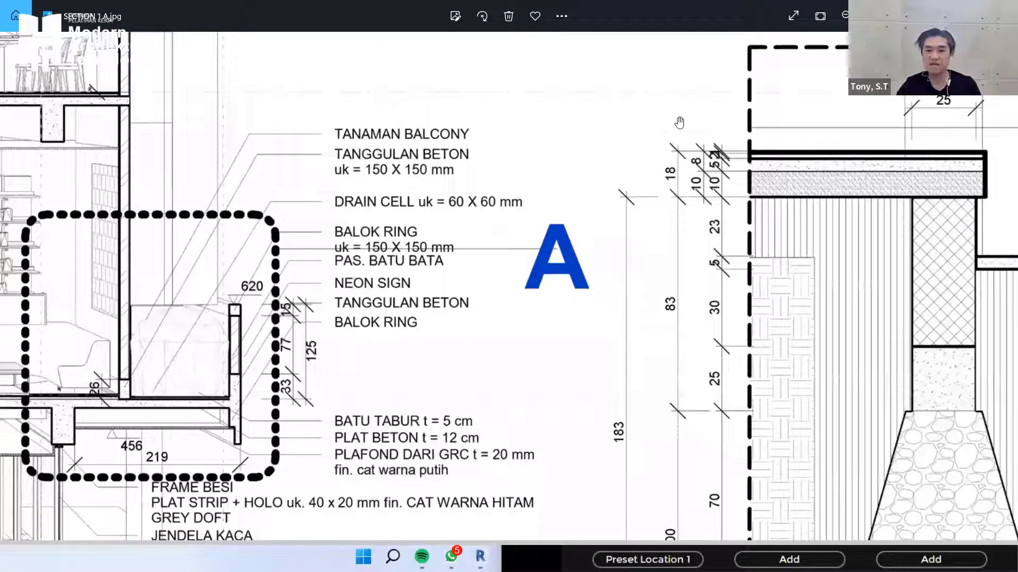
pyautogui.moveTo(496, 530); pyautogui.dragTo(575, 295)
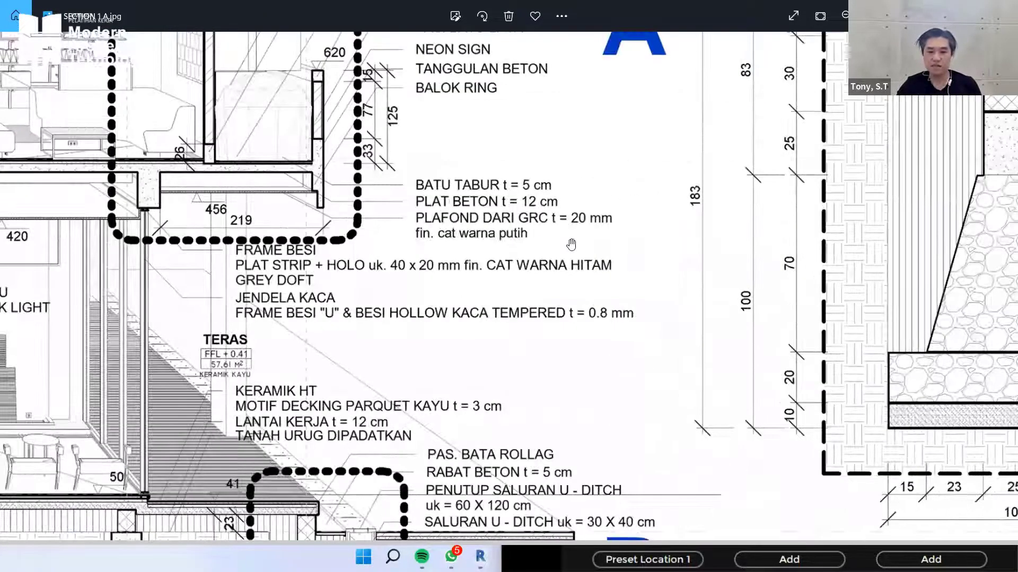
pyautogui.scroll(-3, 561, 297)
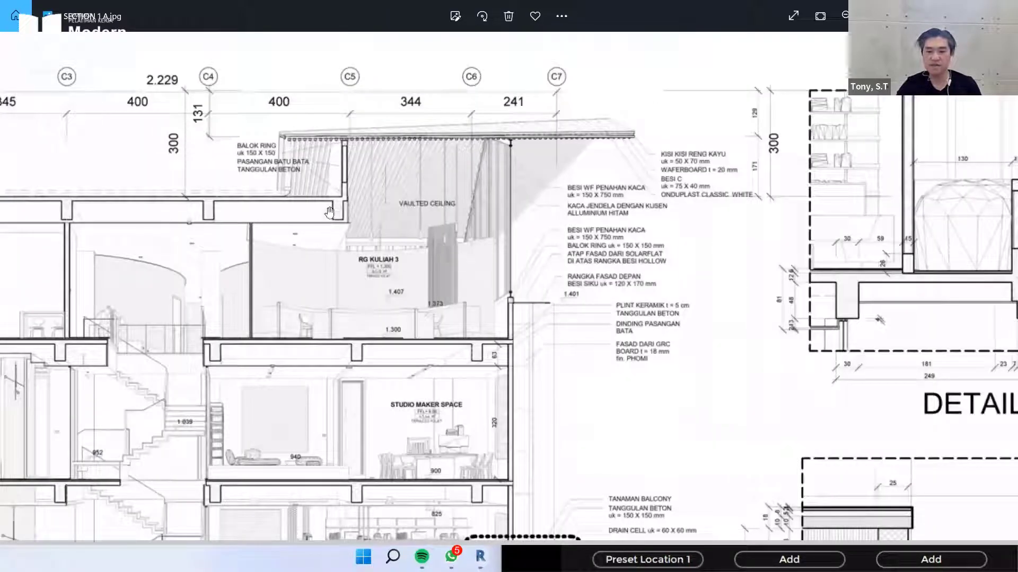
pyautogui.scroll(2, 451, 247)
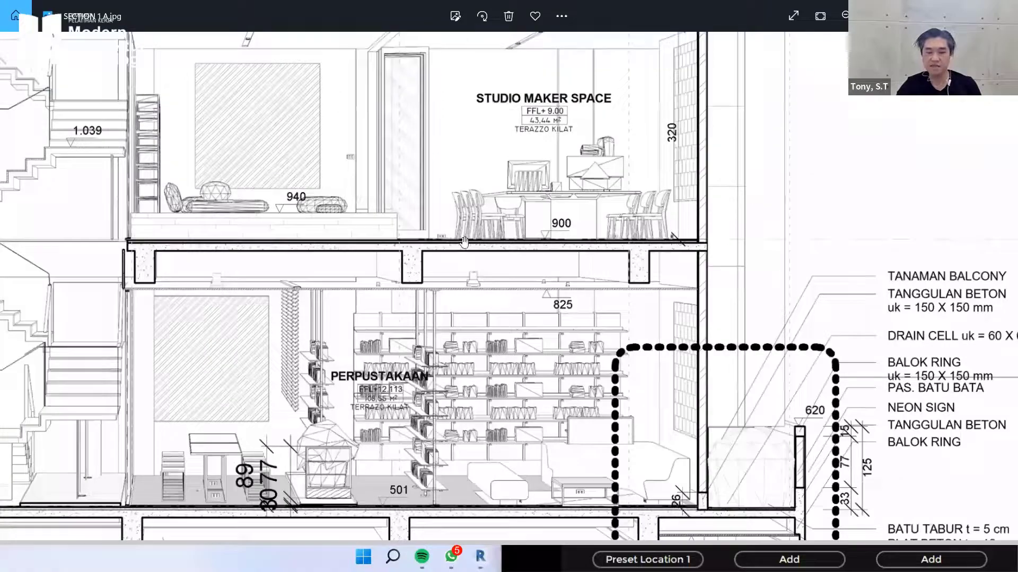
pyautogui.scroll(5, 576, 257)
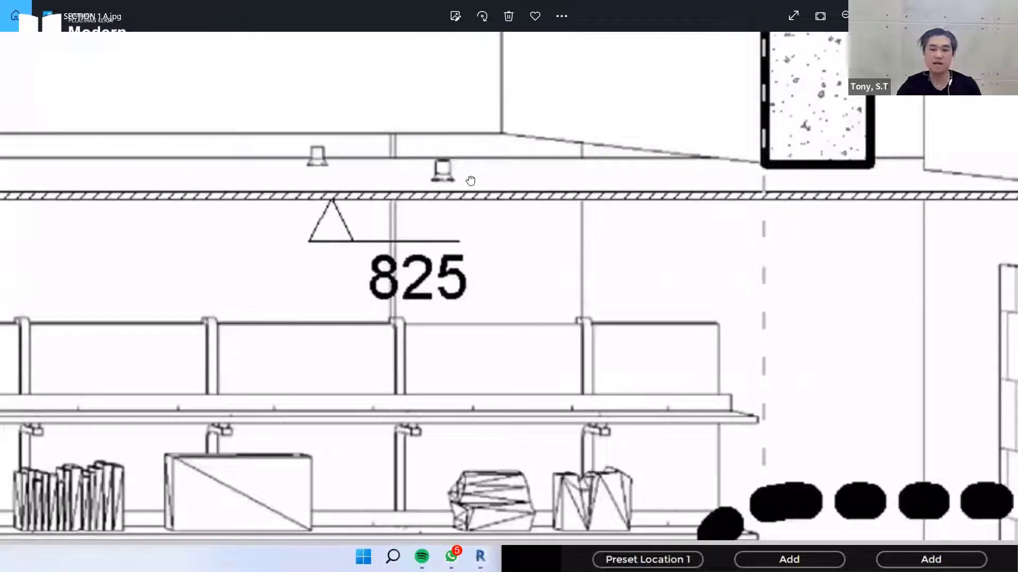
pyautogui.scroll(-5, 510, 339)
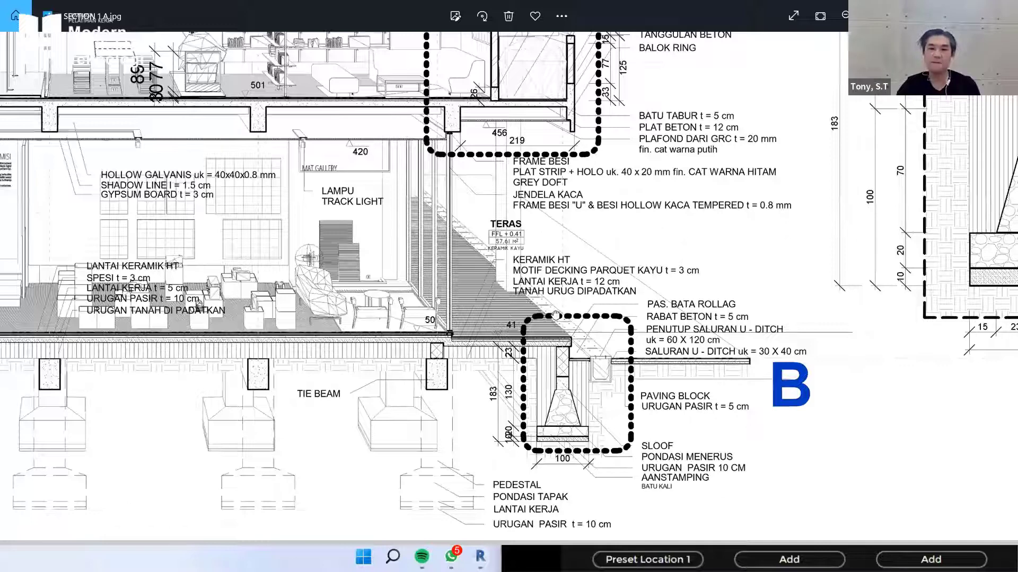
pyautogui.scroll(1, 514, 401)
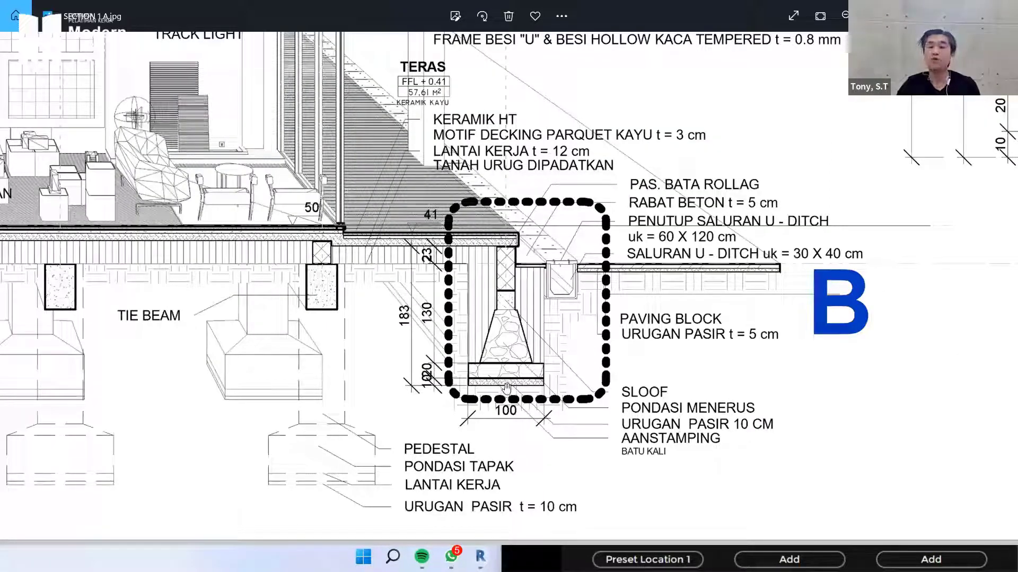
pyautogui.scroll(-1, 510, 369)
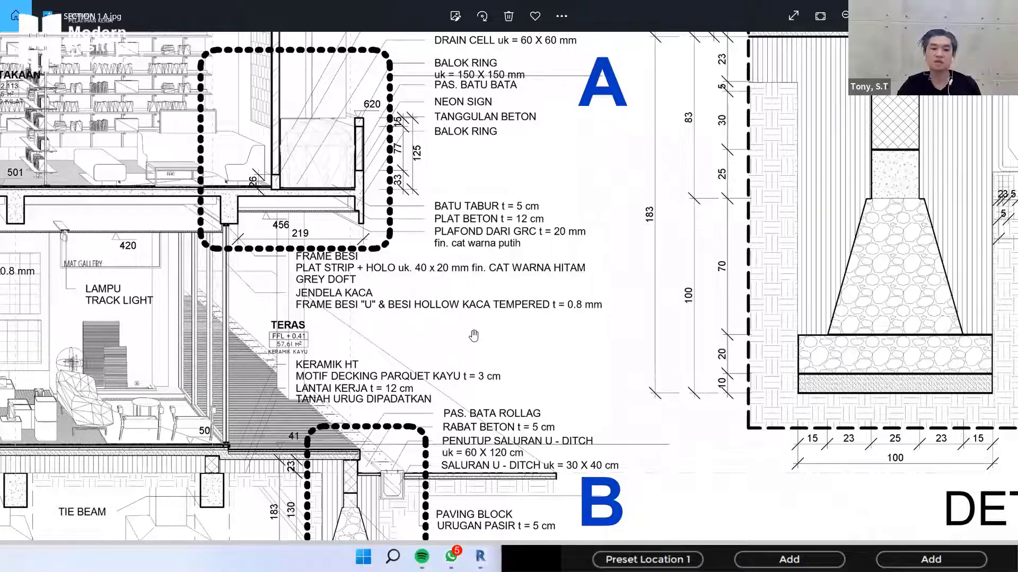
pyautogui.scroll(5, 646, 265)
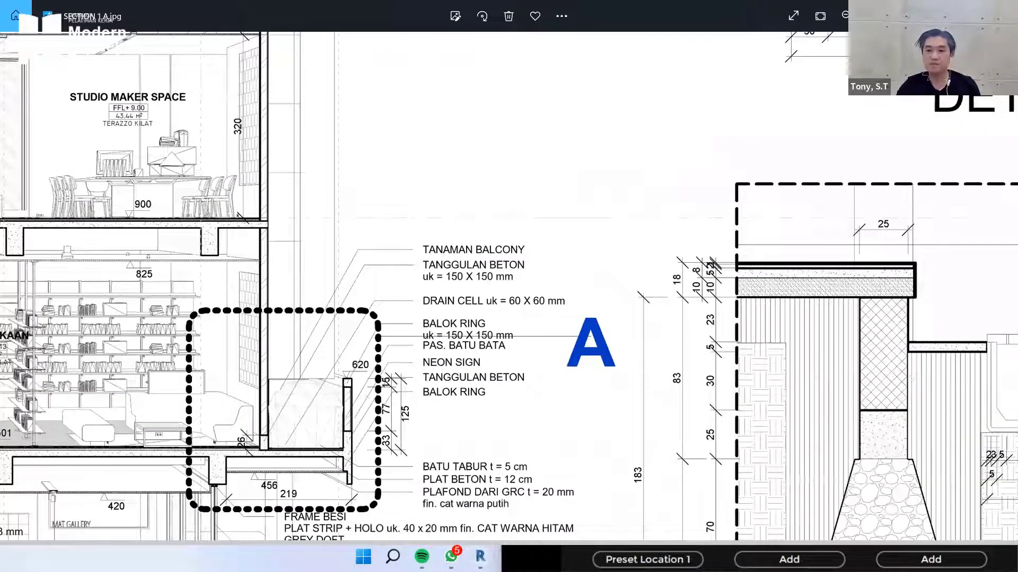
pyautogui.hotkey('ctrl', '0')
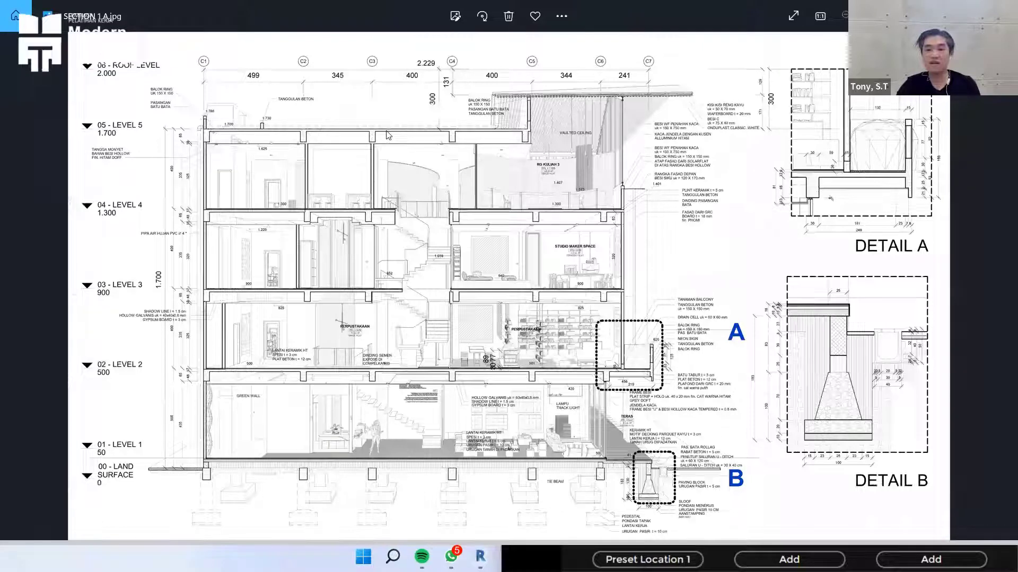
# - Examine the rendered SECTION 1 B drawing around the planted balcony and its detail notes, and close the image
pyautogui.doubleClick(620, 327)
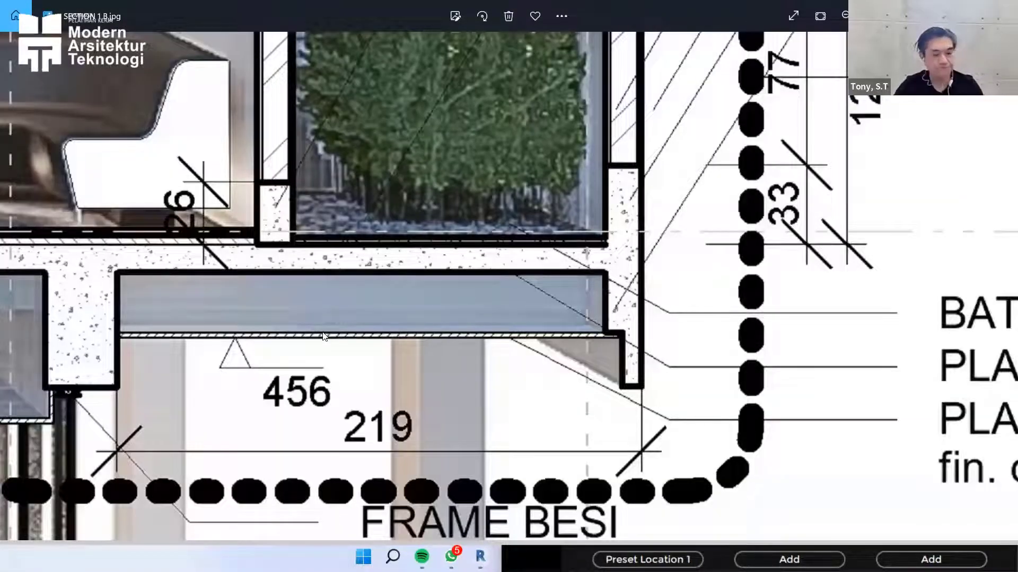
pyautogui.scroll(-2, 485, 347)
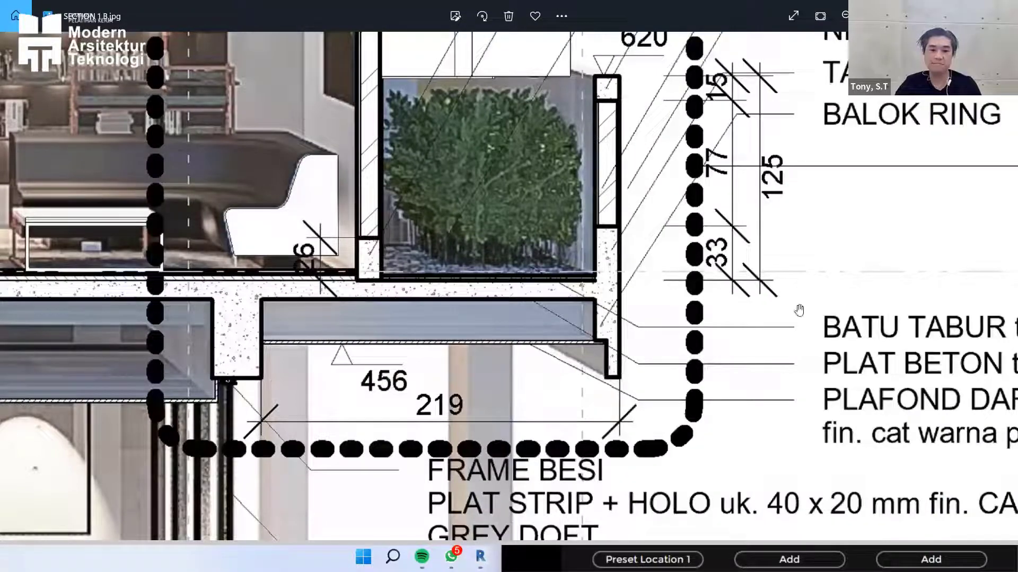
pyautogui.scroll(-1, 658, 285)
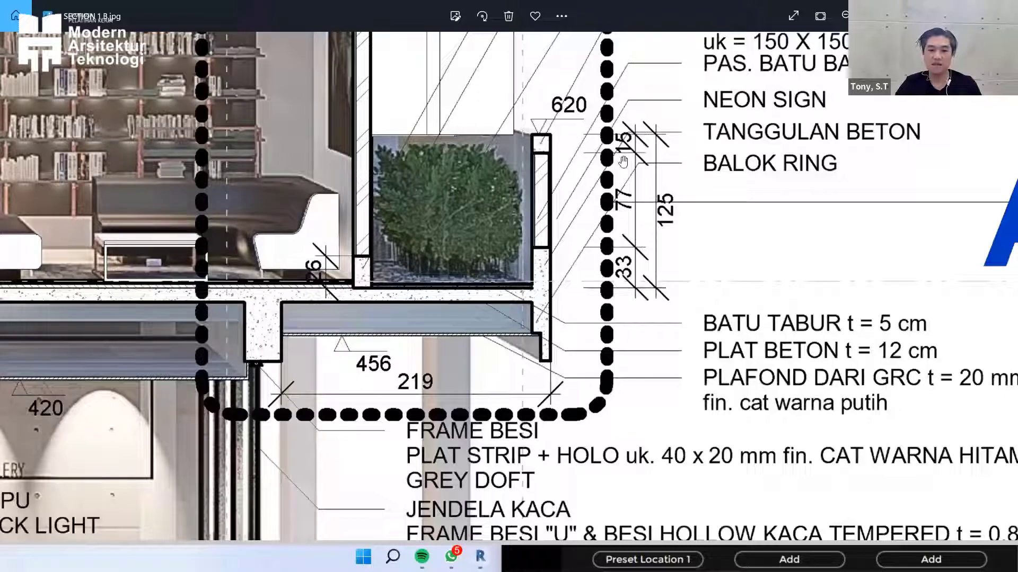
pyautogui.scroll(-5, 399, 359)
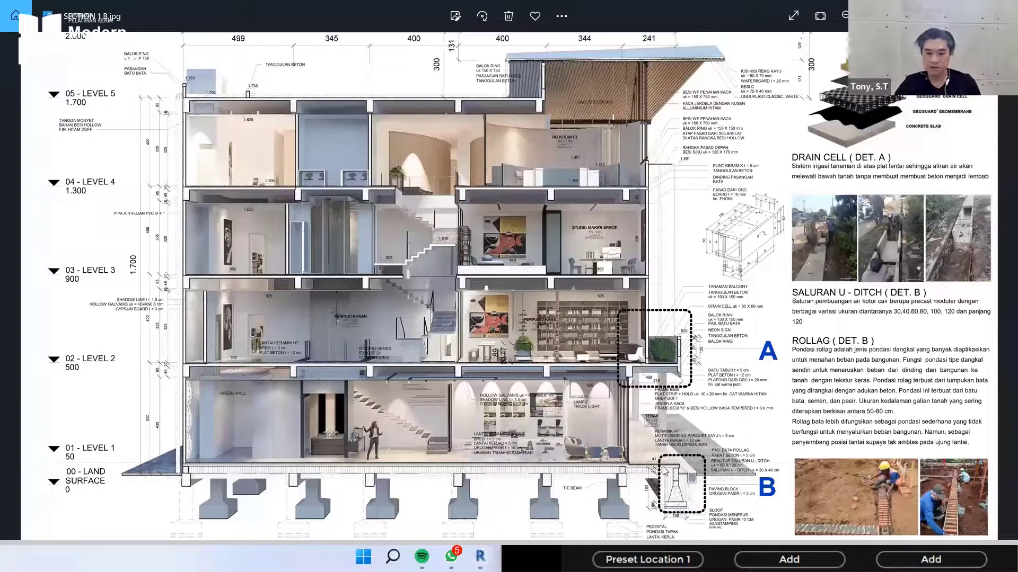
pyautogui.scroll(5, 722, 187)
pyautogui.moveTo(722, 187); pyautogui.dragTo(231, 522)
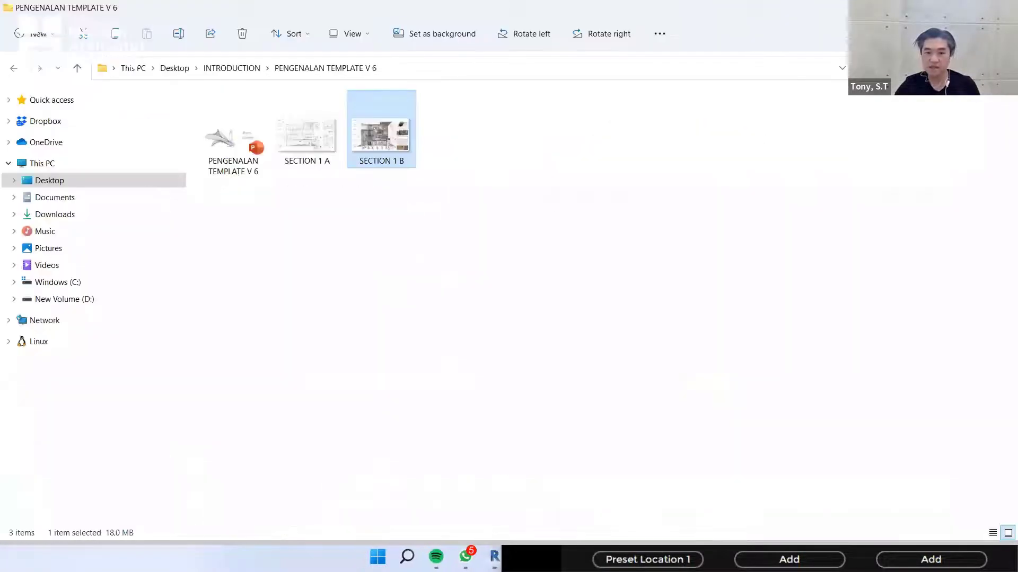
pyautogui.press('Escape')
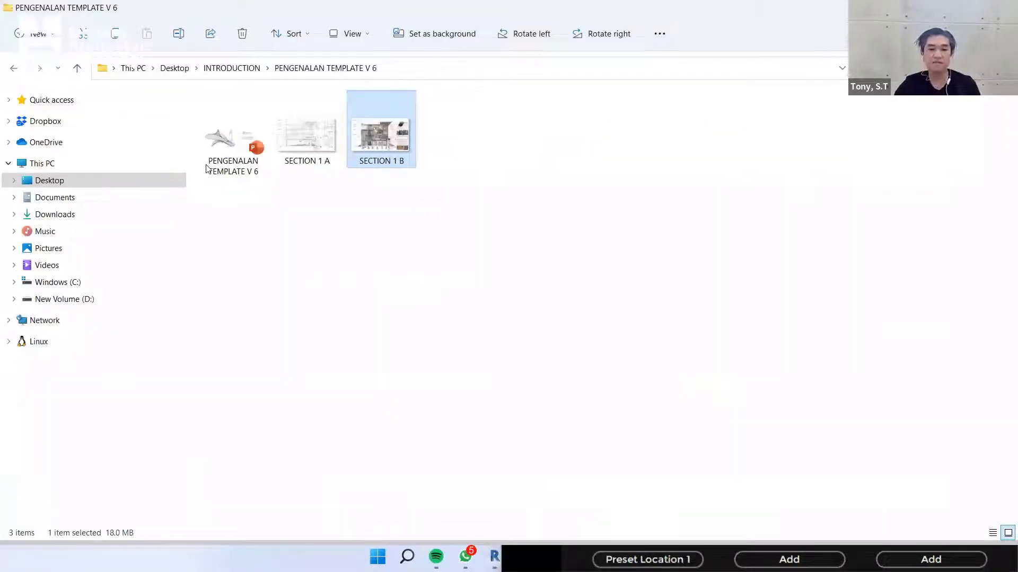
# - Switch to Revit and create a new project from the template file TEMPLATE SHARING PRO V- 6.2 ( revit 2019 ).rte
pyautogui.hotkey('alt', 'Tab')
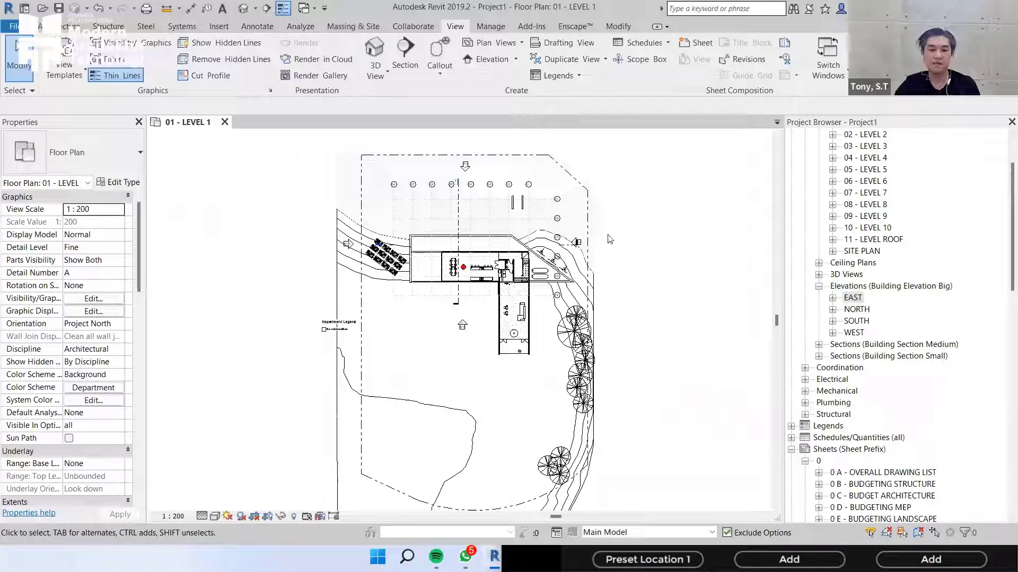
pyautogui.moveTo(673, 242); pyautogui.dragTo(624, 276, button='middle')
pyautogui.click(14, 26)
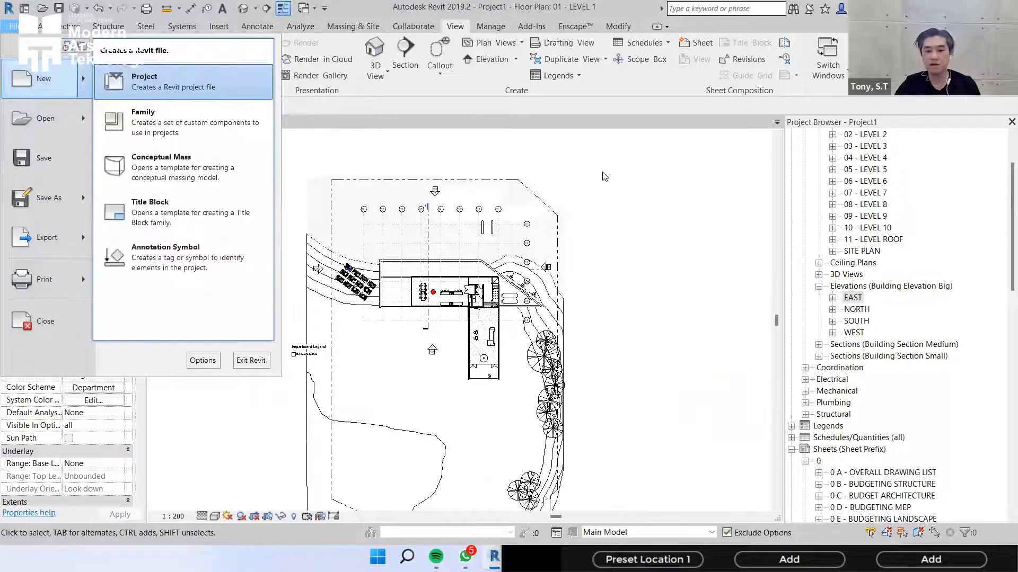
pyautogui.press('Return')
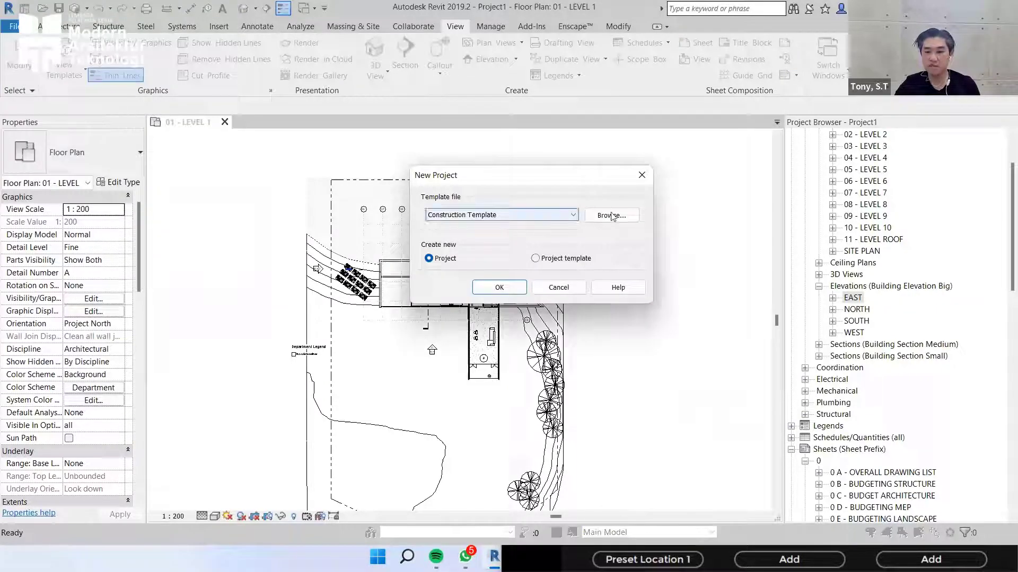
pyautogui.press('Tab')
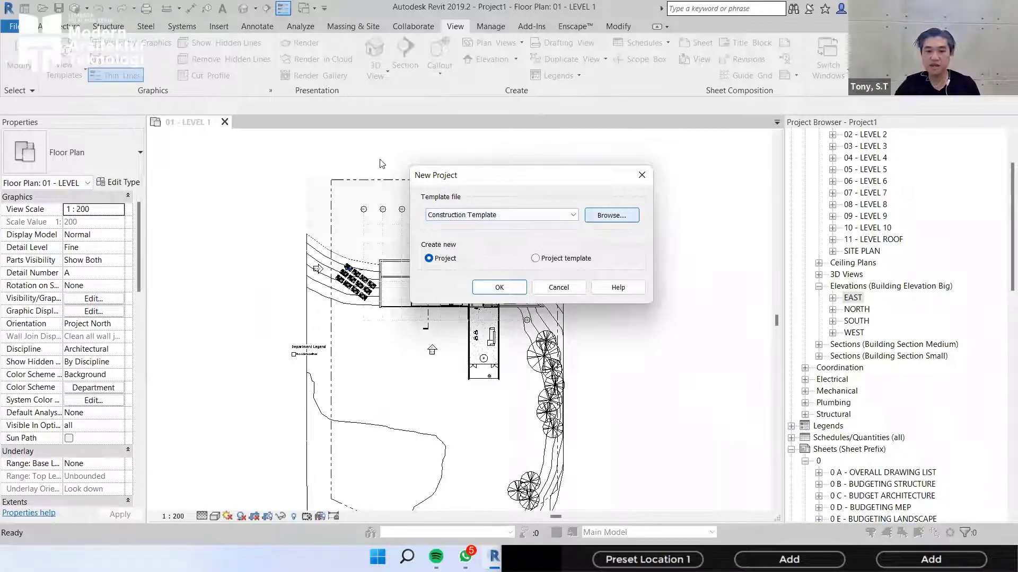
pyautogui.press('Return')
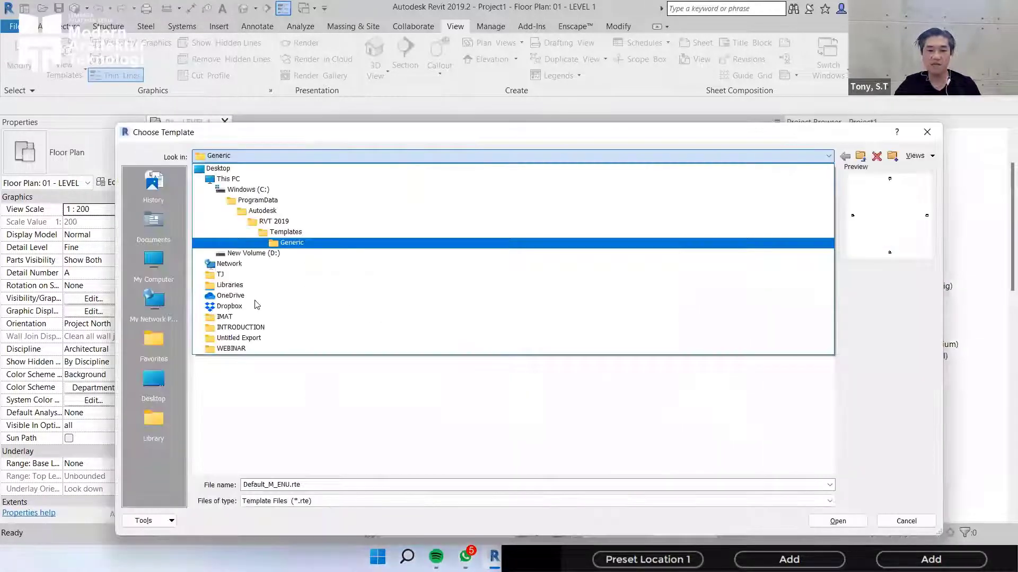
pyautogui.click(615, 306)
pyautogui.doubleClick(218, 207)
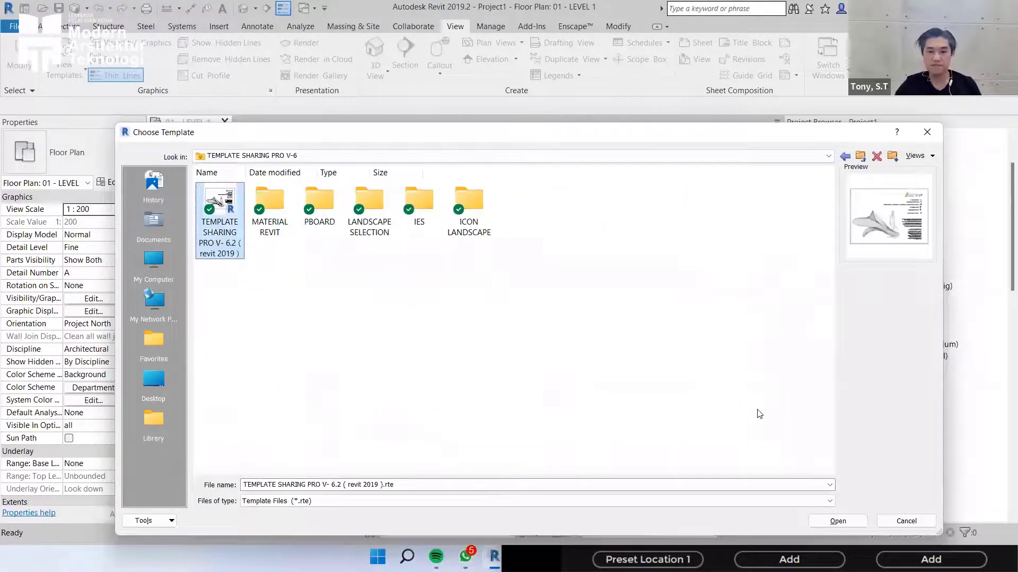
pyautogui.press('Return')
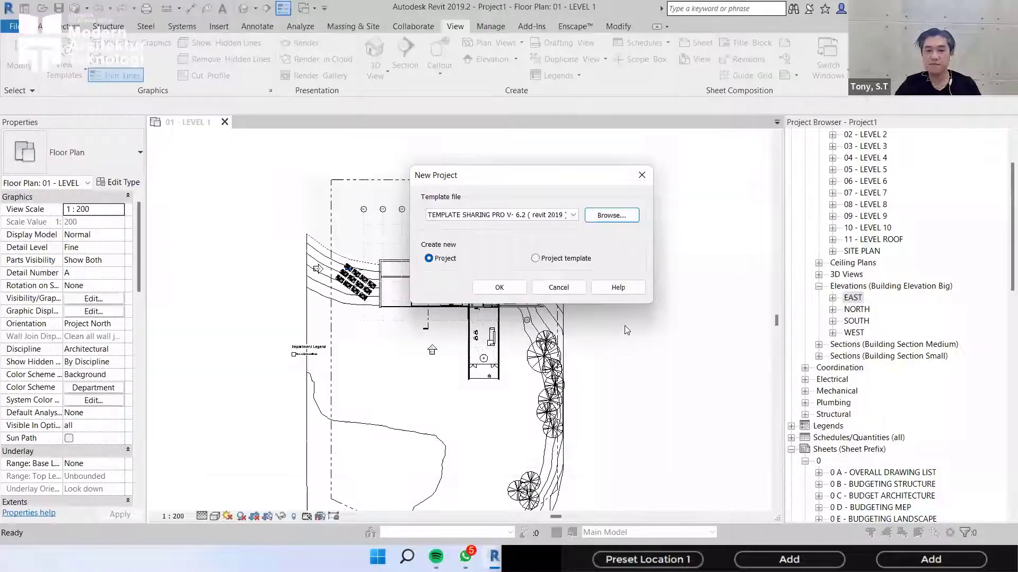
pyautogui.press('Return')
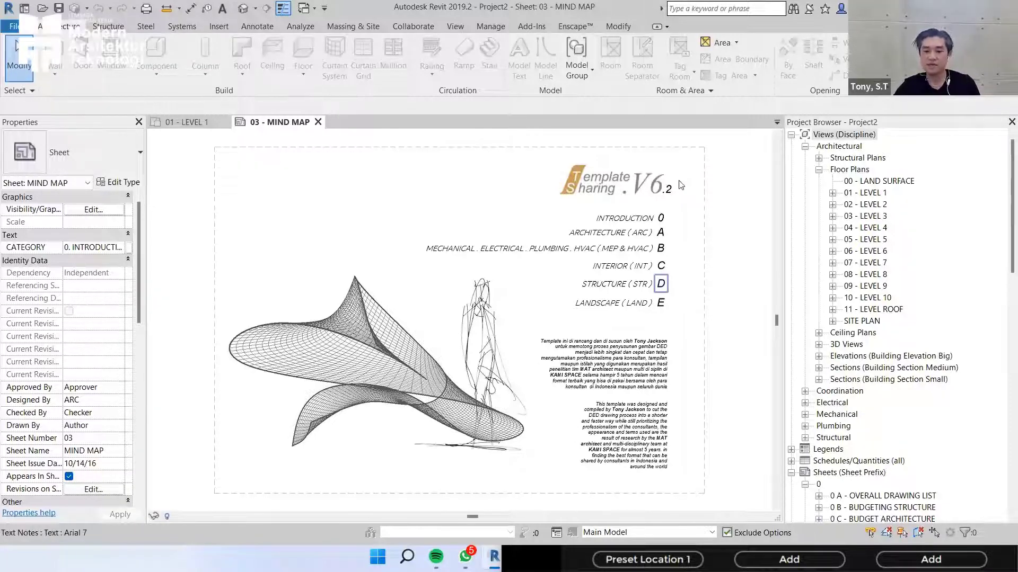
# - Open the architectural floor plans 01 - LEVEL 1 and 00 - LAND SURFACE, and return to 01 - LEVEL 1
pyautogui.scroll(3, 681, 190)
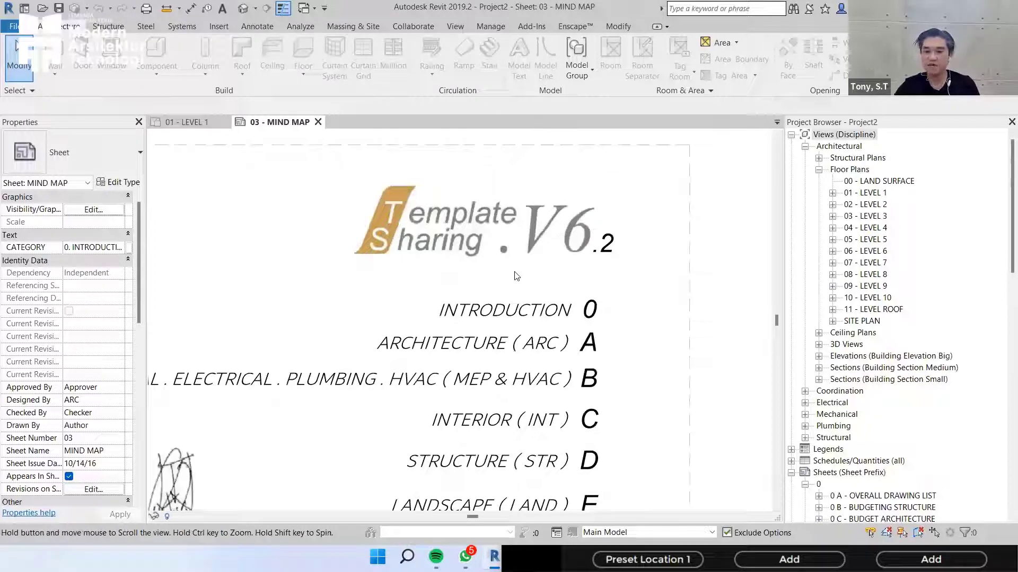
pyautogui.scroll(2, 650, 285)
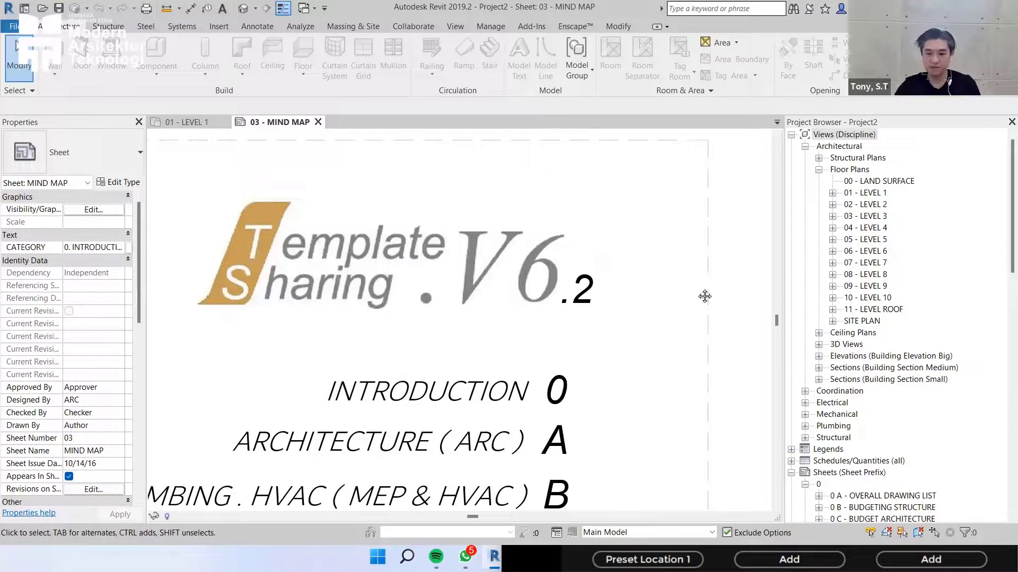
pyautogui.scroll(-5, 704, 296)
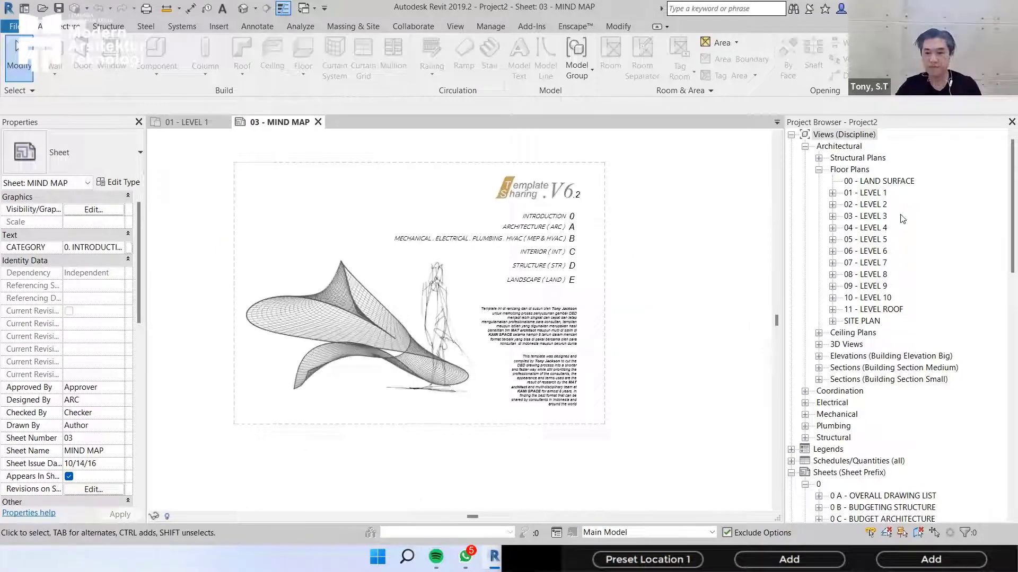
pyautogui.moveTo(666, 219); pyautogui.dragTo(668, 246, button='middle')
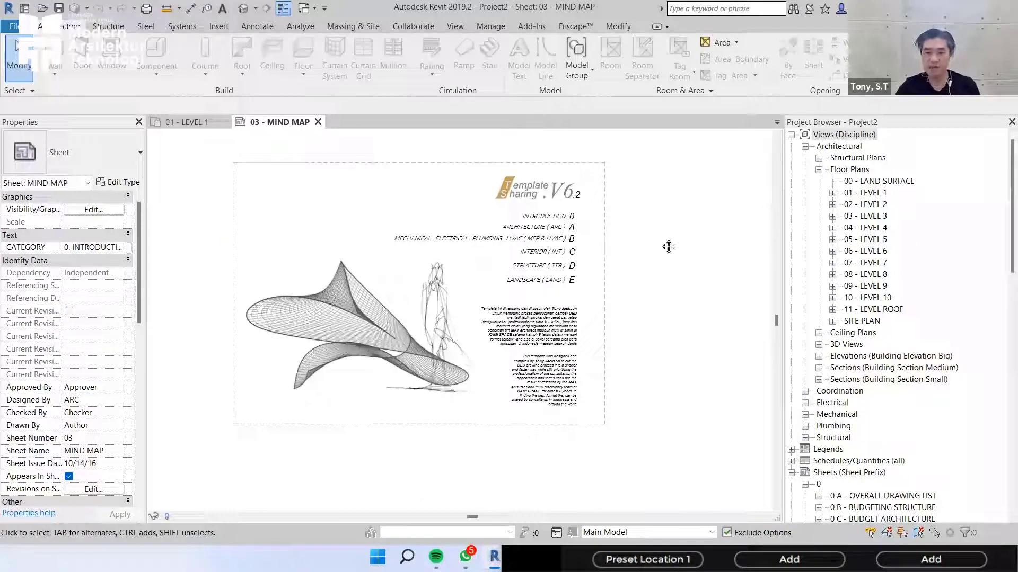
pyautogui.doubleClick(872, 195)
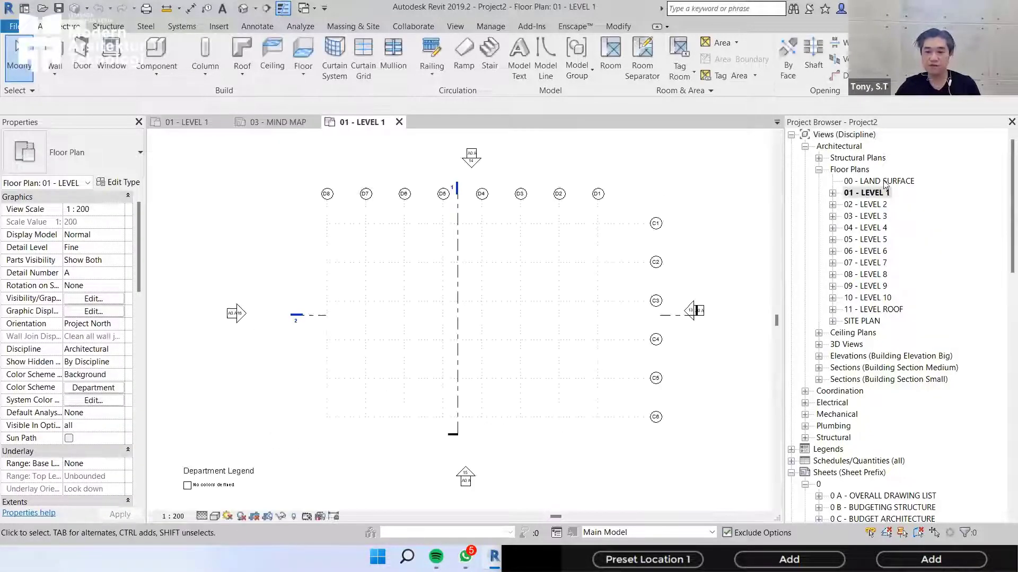
pyautogui.click(882, 182)
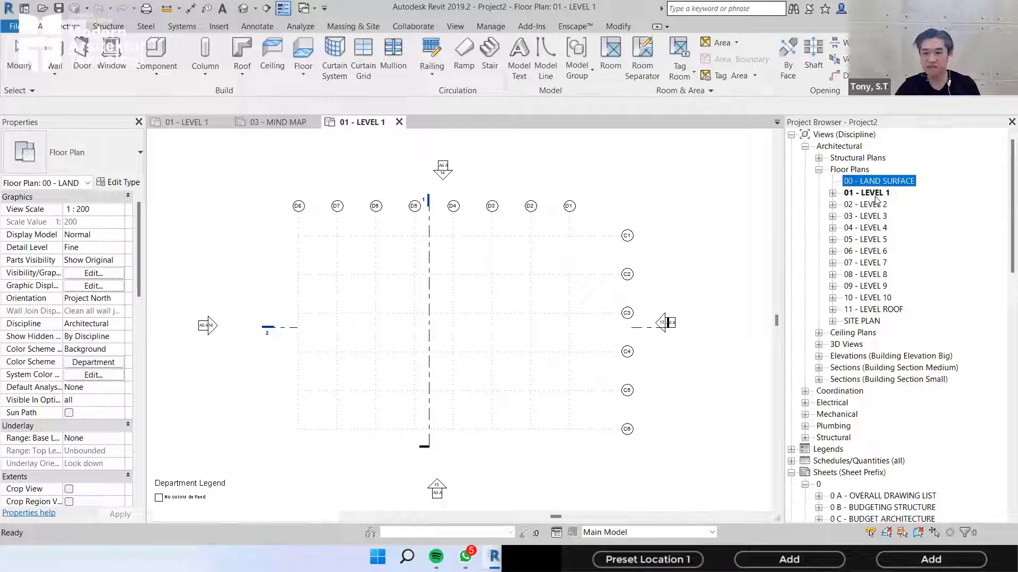
pyautogui.doubleClick(875, 196)
pyautogui.moveTo(633, 199); pyautogui.dragTo(617, 197, button='middle')
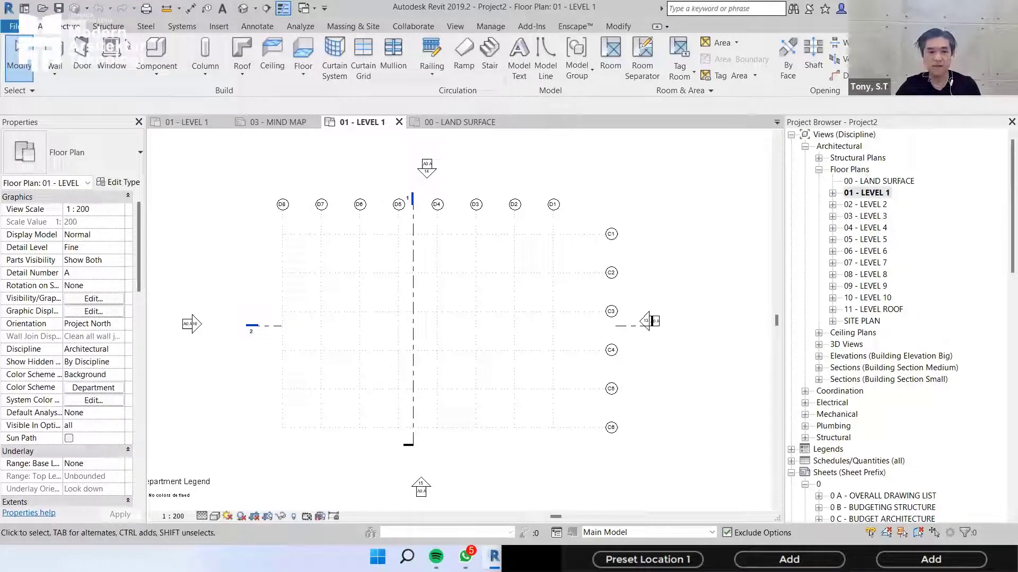
# - Start linking a Revit model and browse to the Autodesk folder under Program Files on Windows (C:)
pyautogui.click(219, 27)
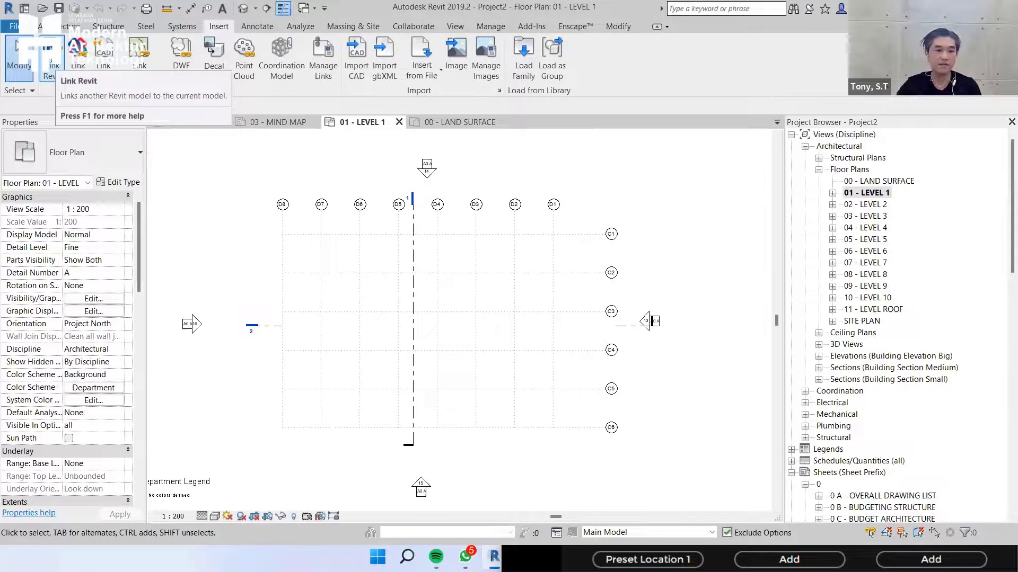
pyautogui.click(51, 57)
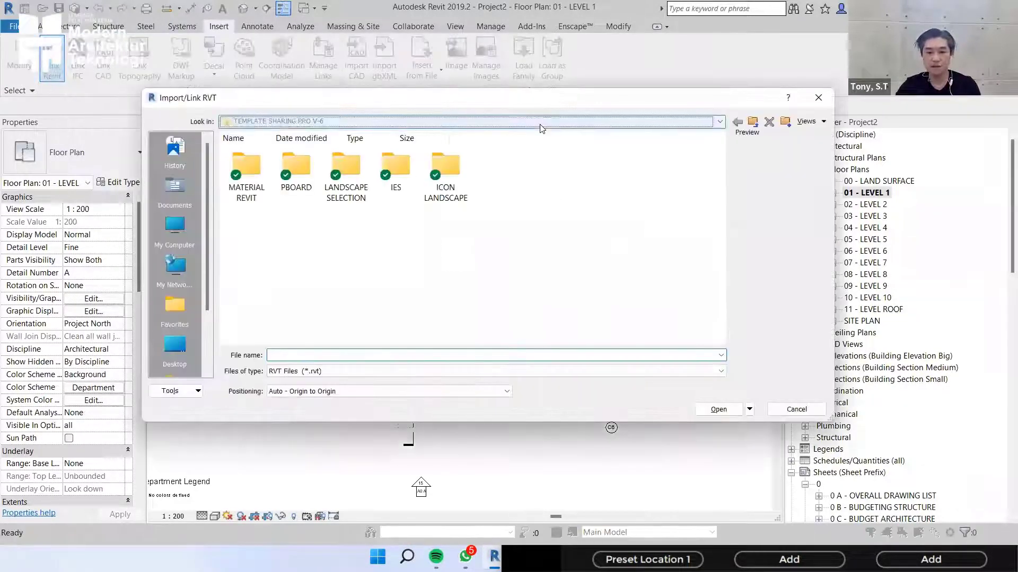
pyautogui.click(540, 123)
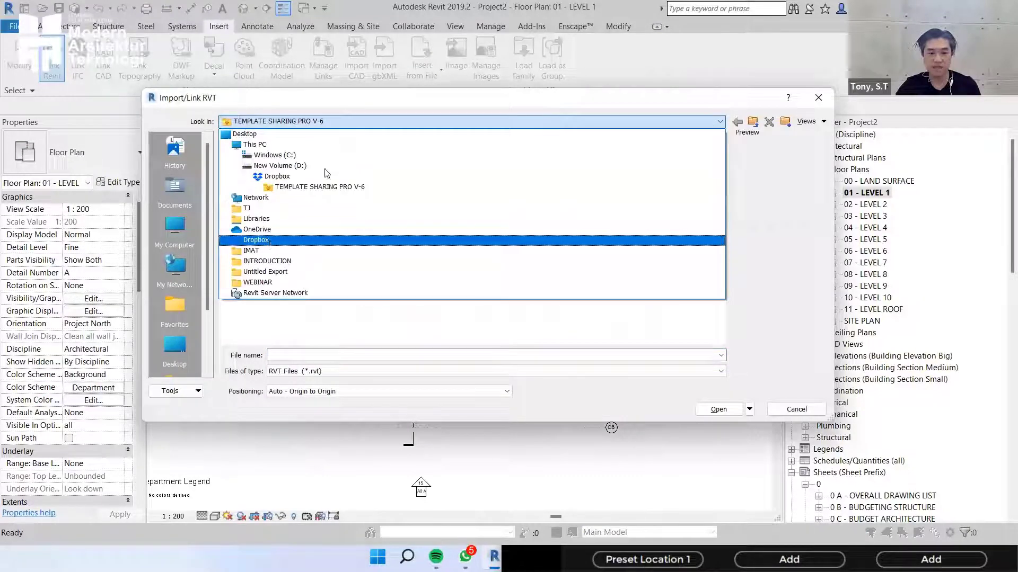
pyautogui.click(503, 102)
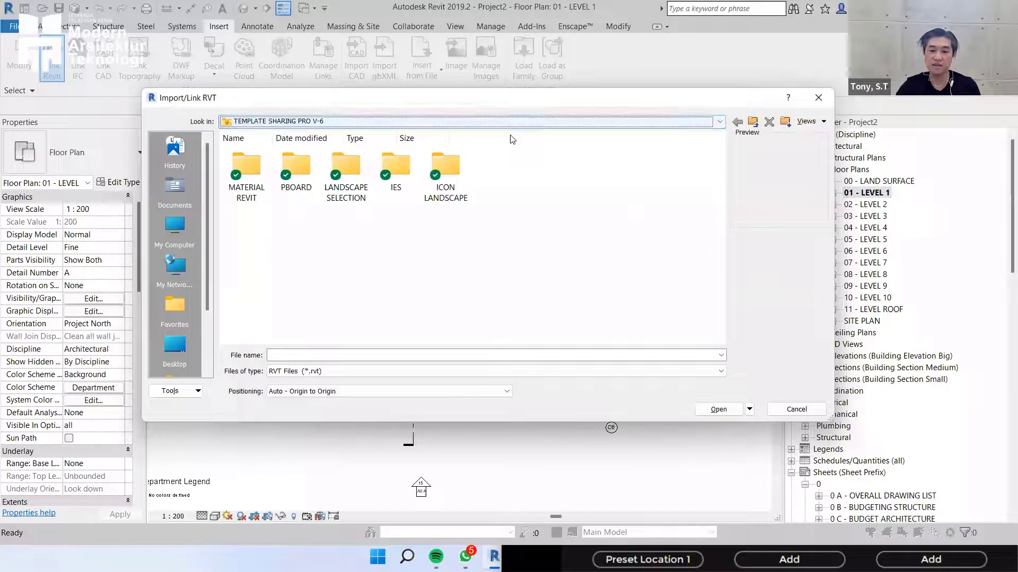
pyautogui.click(281, 137)
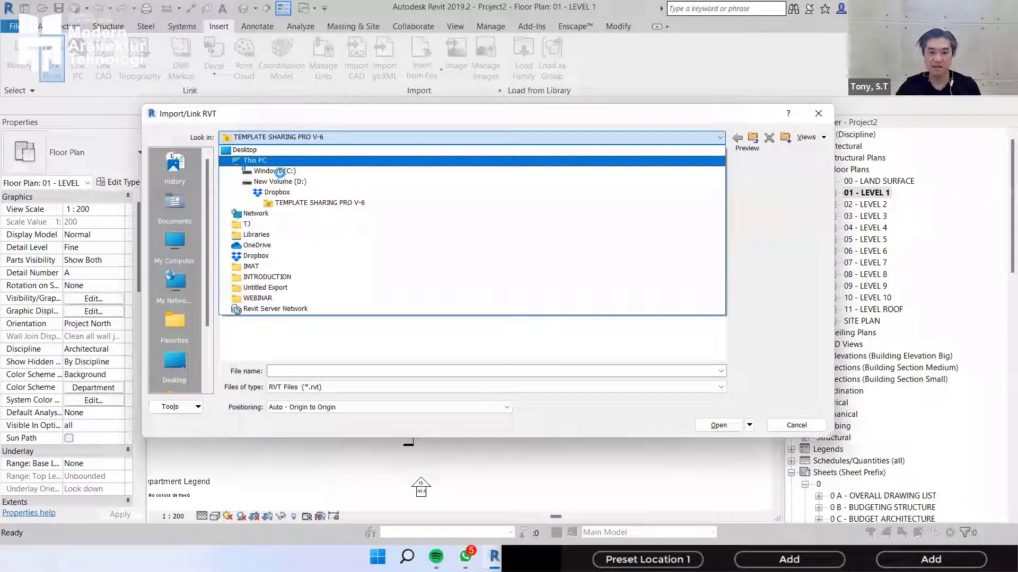
pyautogui.click(306, 171)
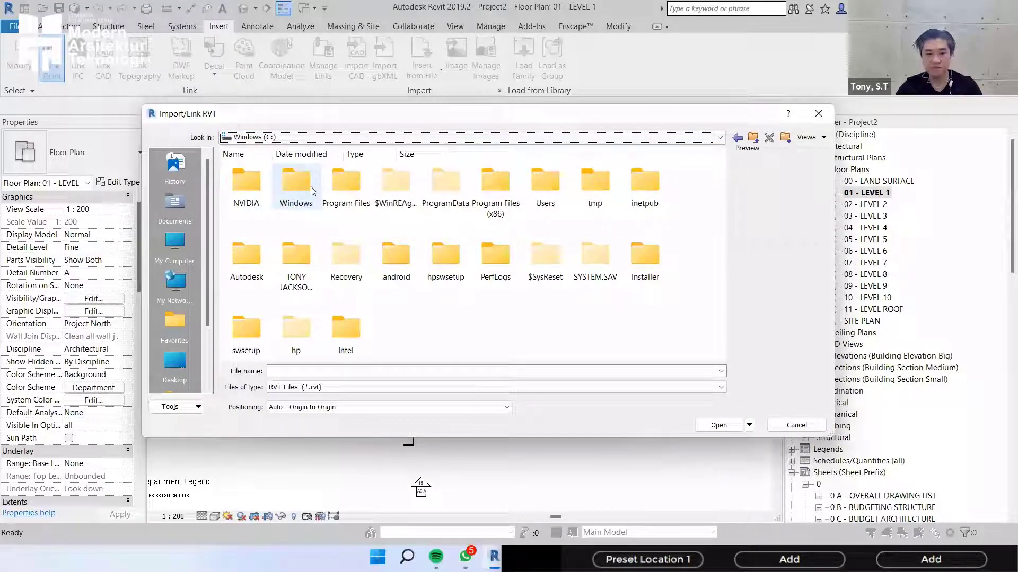
pyautogui.doubleClick(346, 186)
pyautogui.doubleClick(396, 253)
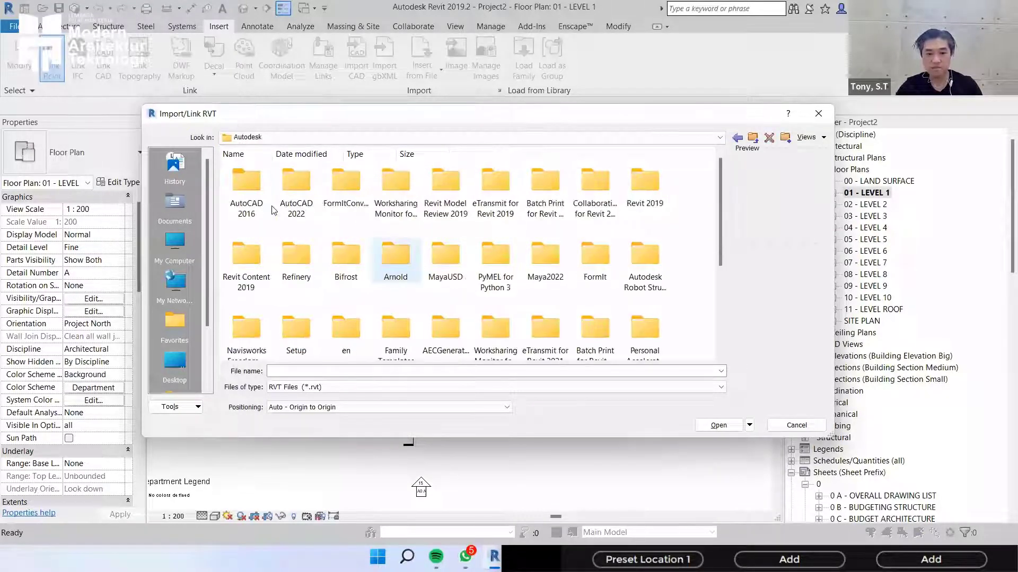
# - Link rac_basic_sample_project.rvt from the Revit 2019 Samples folder, using Auto - Origin to Origin positioning
pyautogui.click(298, 193)
pyautogui.write('revit 2')
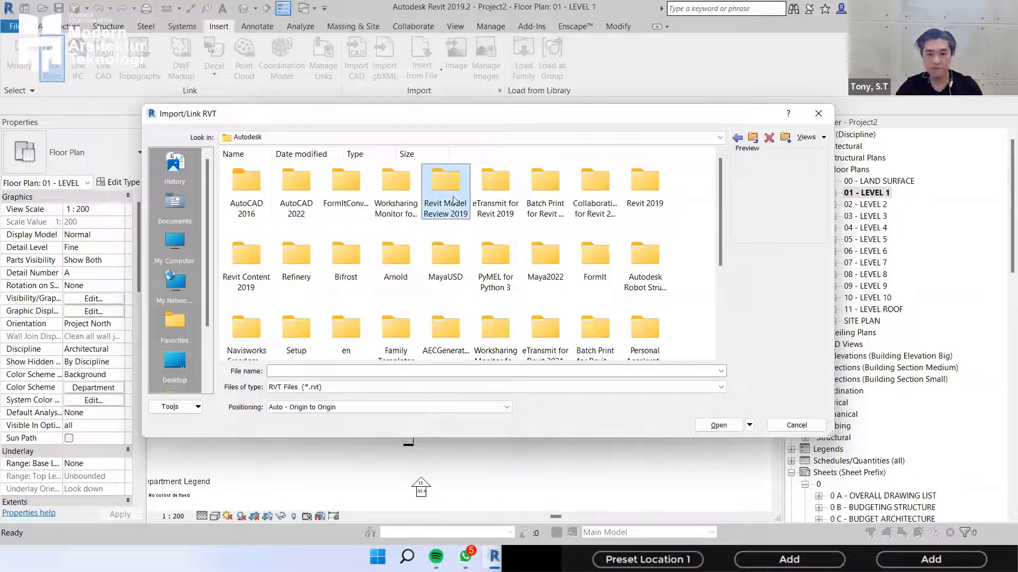
pyautogui.press('Return')
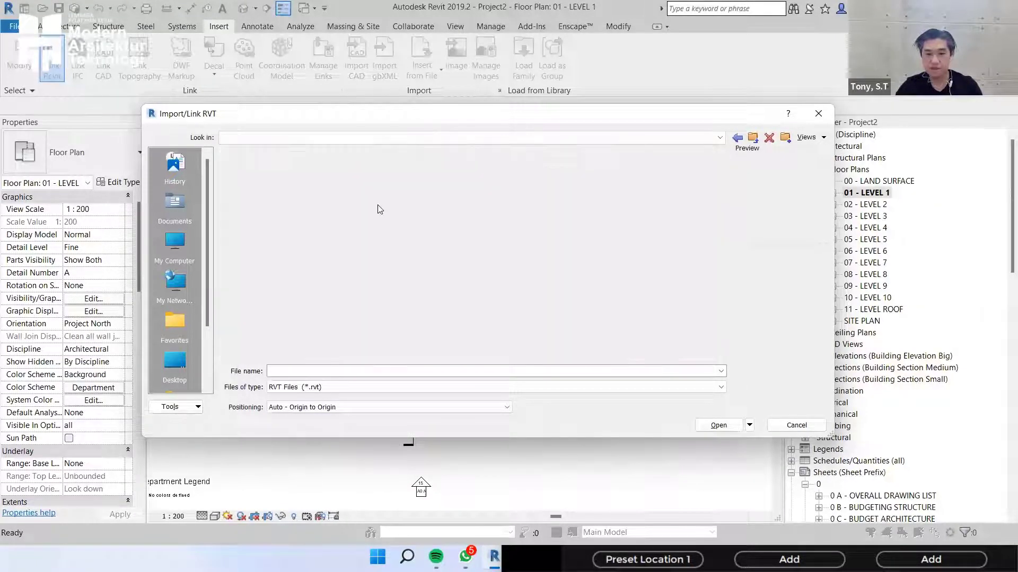
pyautogui.click(361, 330)
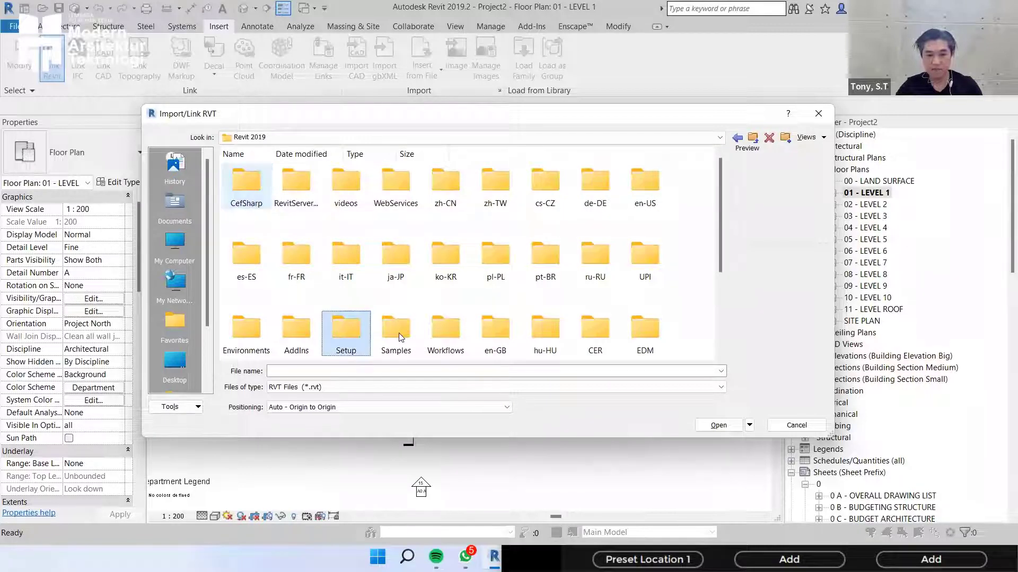
pyautogui.doubleClick(396, 332)
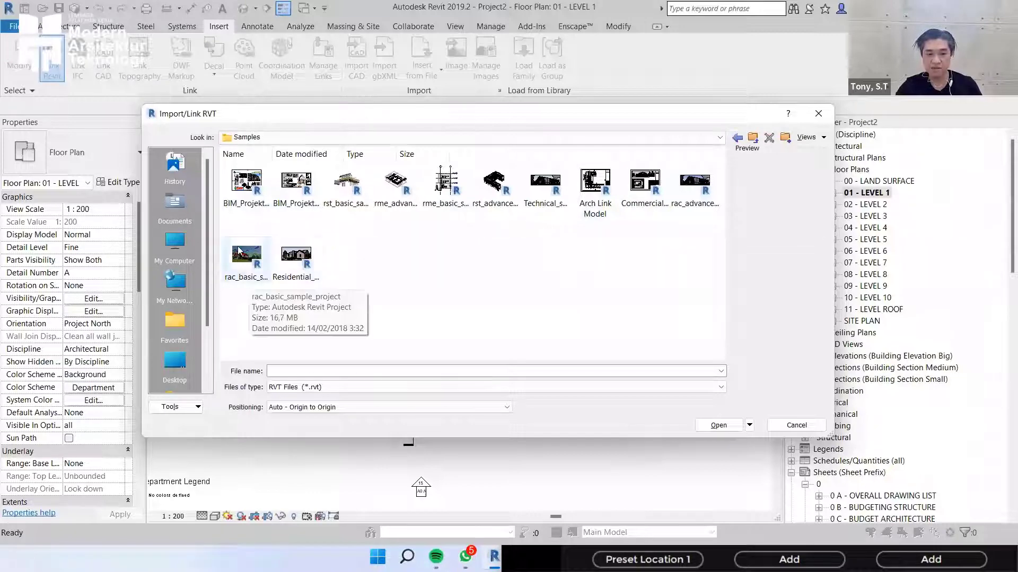
pyautogui.click(229, 285)
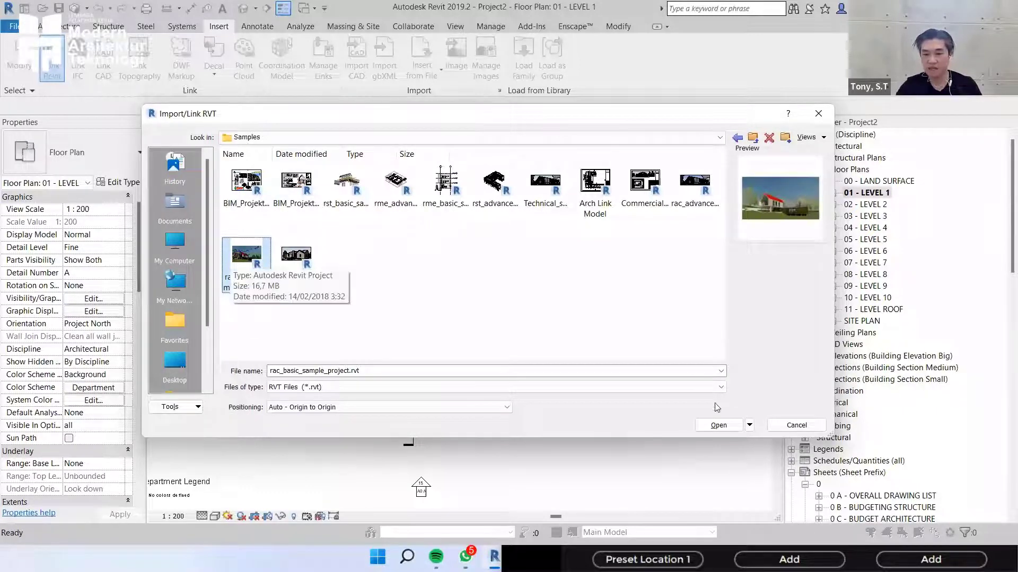
pyautogui.click(719, 426)
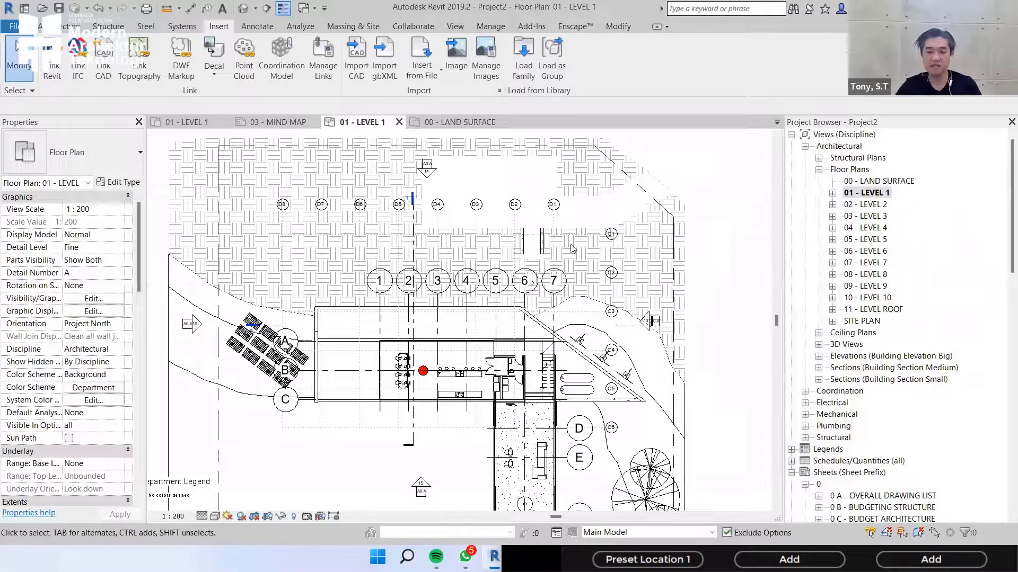
# - Try to bind the linked rac_basic_sample_project model with Attached Details included and without Levels or Grids
pyautogui.scroll(-6, 674, 205)
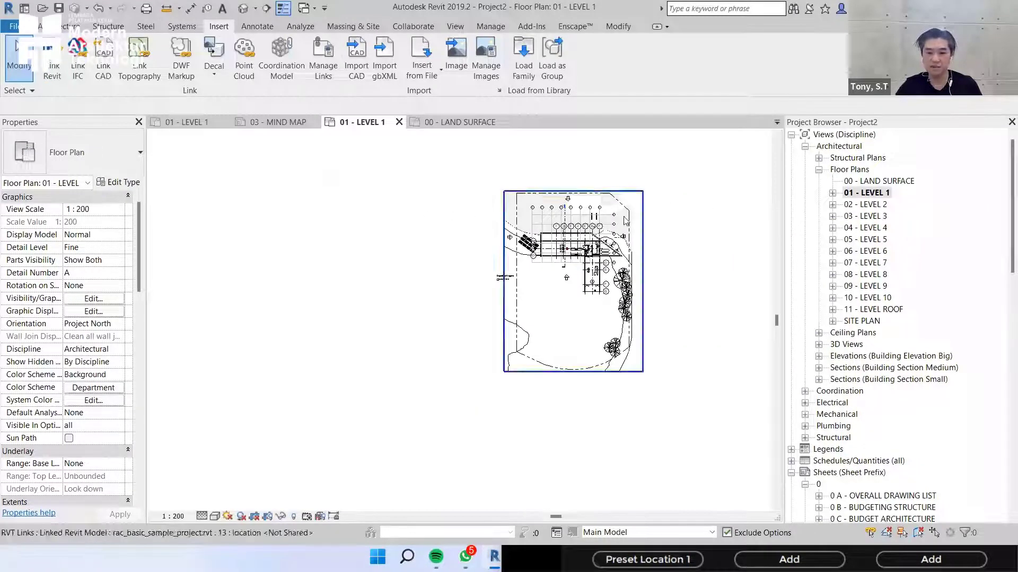
pyautogui.click(643, 212)
pyautogui.scroll(2, 712, 239)
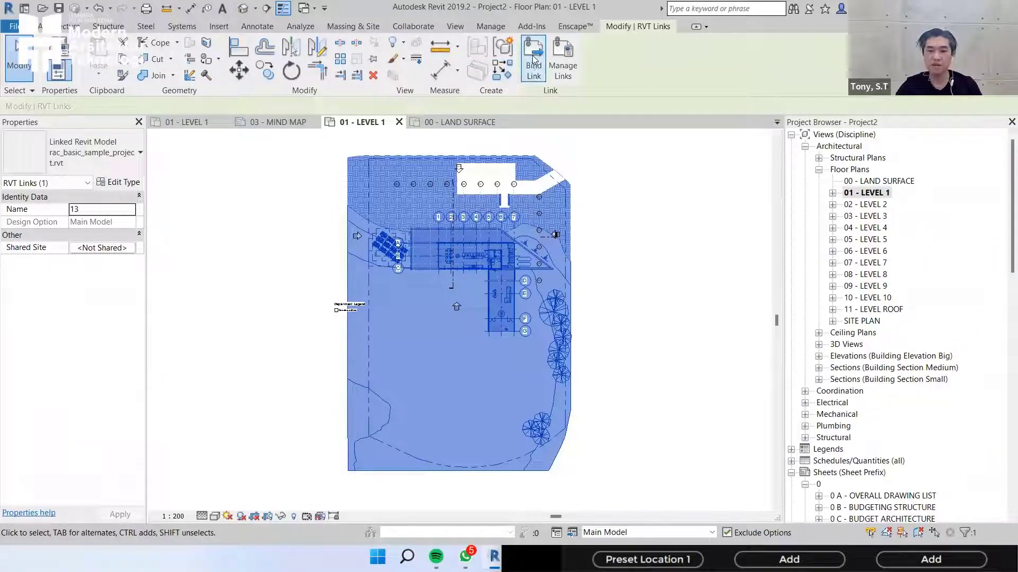
pyautogui.click(532, 65)
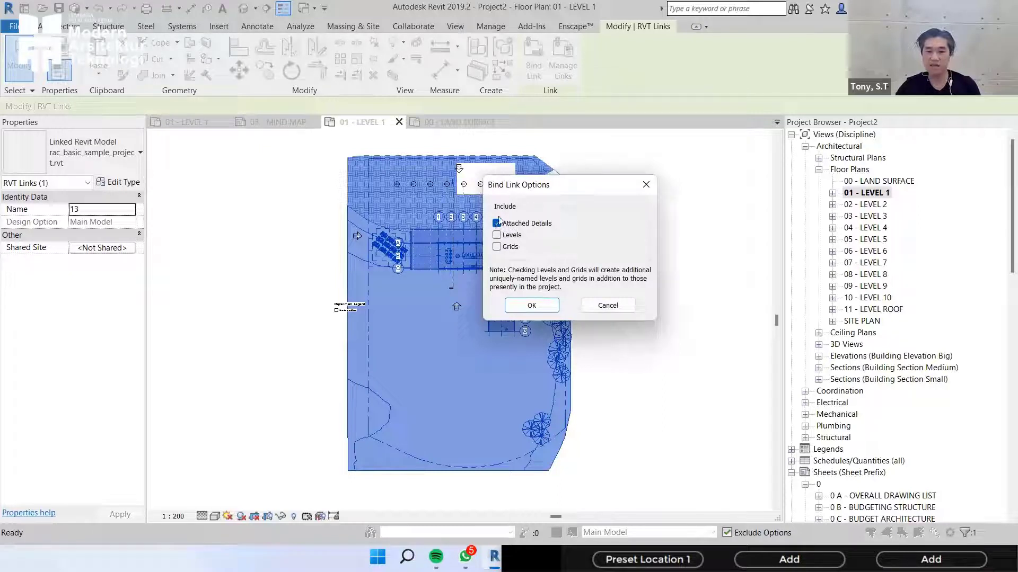
pyautogui.click(531, 306)
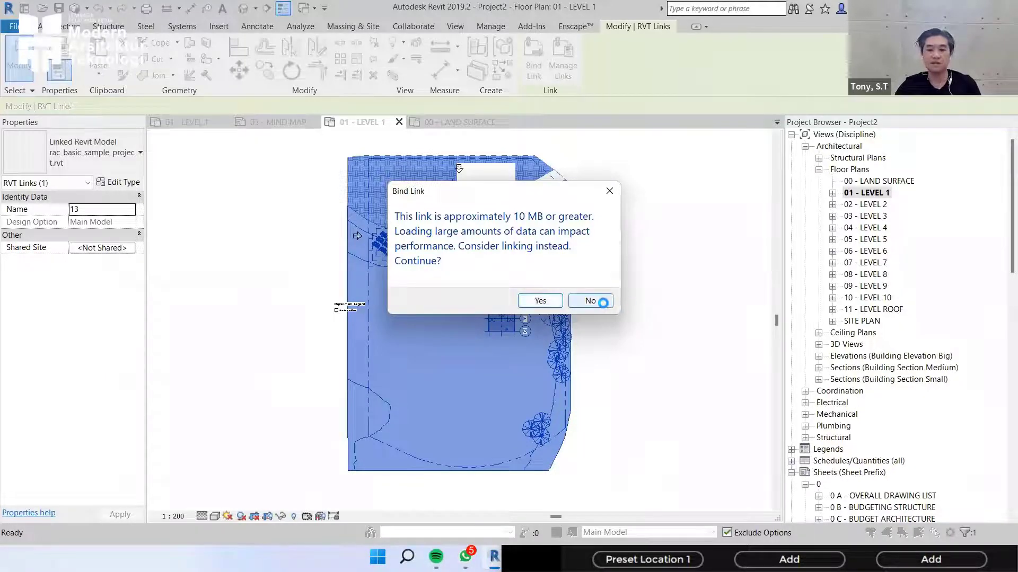
pyautogui.click(596, 301)
pyautogui.click(975, 521)
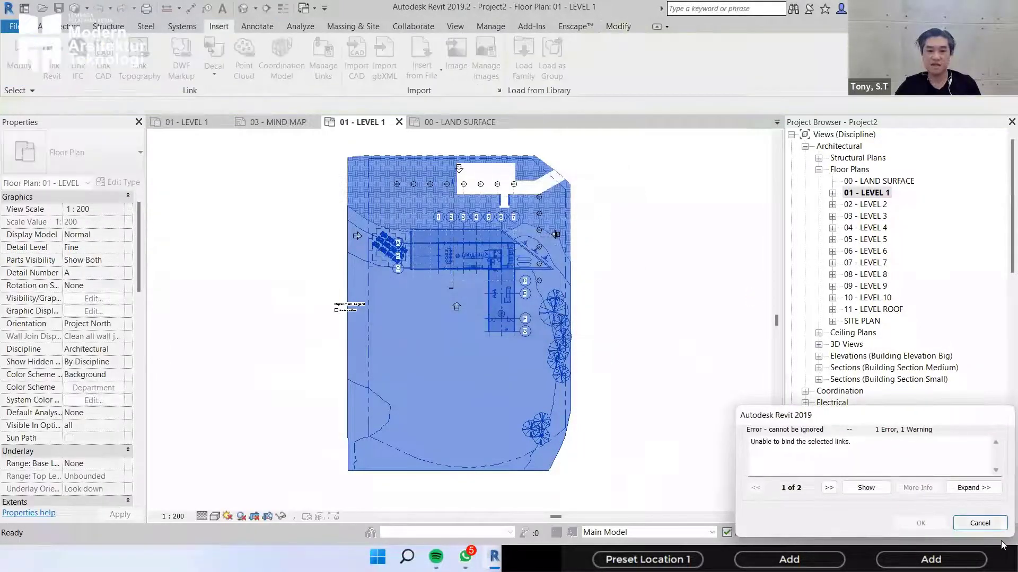
# - Switch to Project1, select the rac_basic_sample_project model group, and ungroup it in the 3D view
pyautogui.click(206, 125)
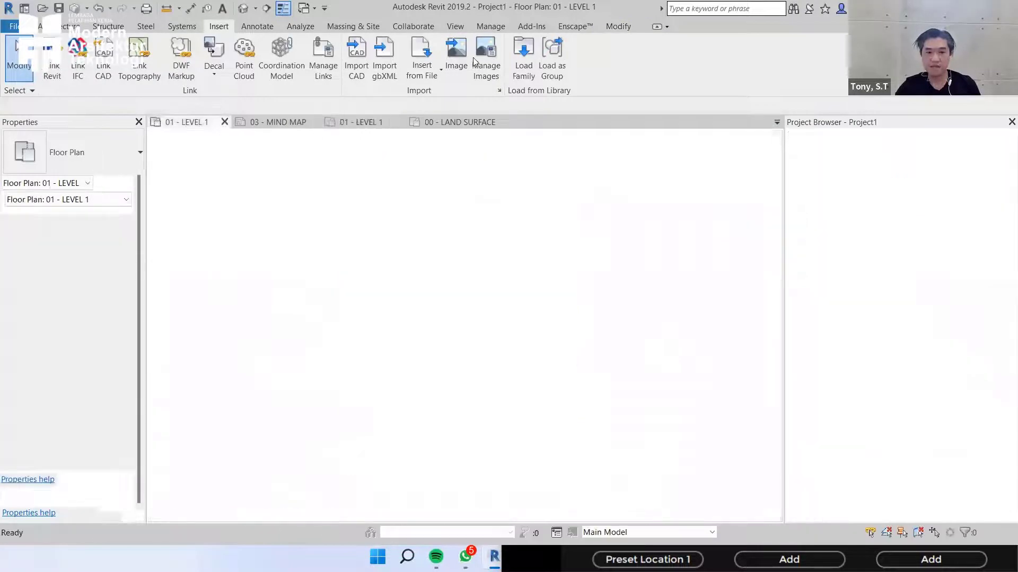
pyautogui.click(466, 27)
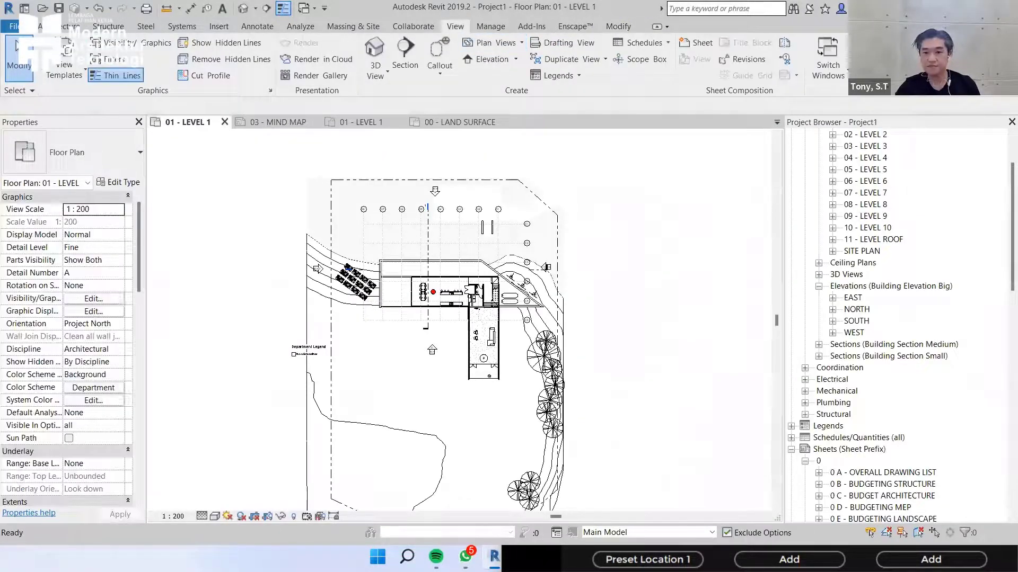
pyautogui.click(562, 227)
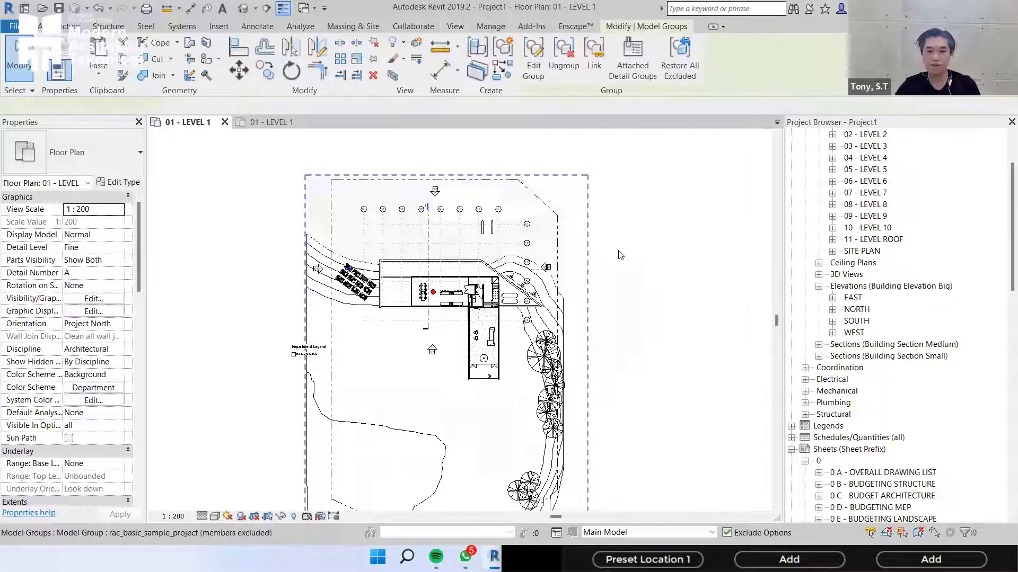
pyautogui.scroll(-1, 614, 233)
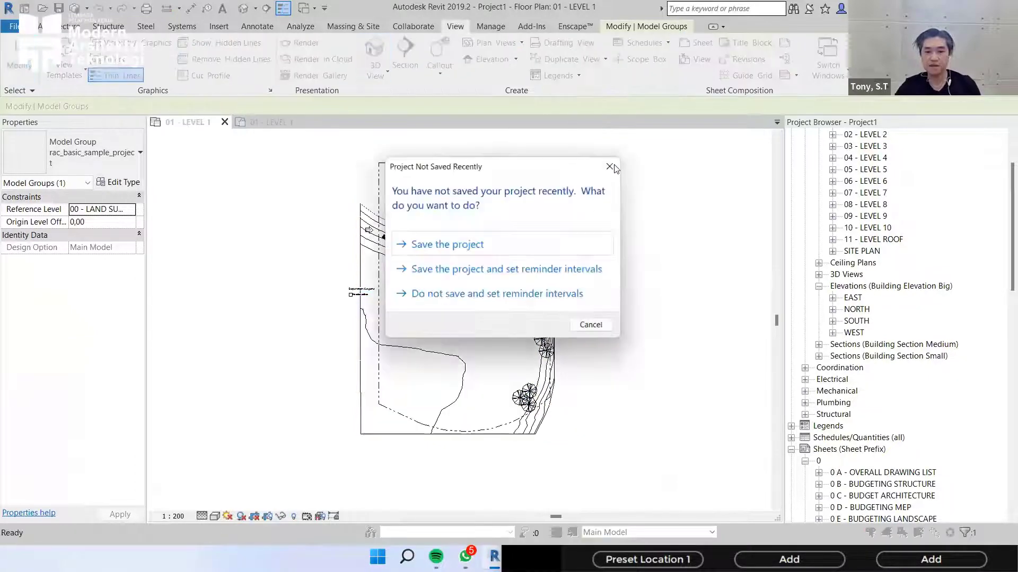
pyautogui.click(615, 244)
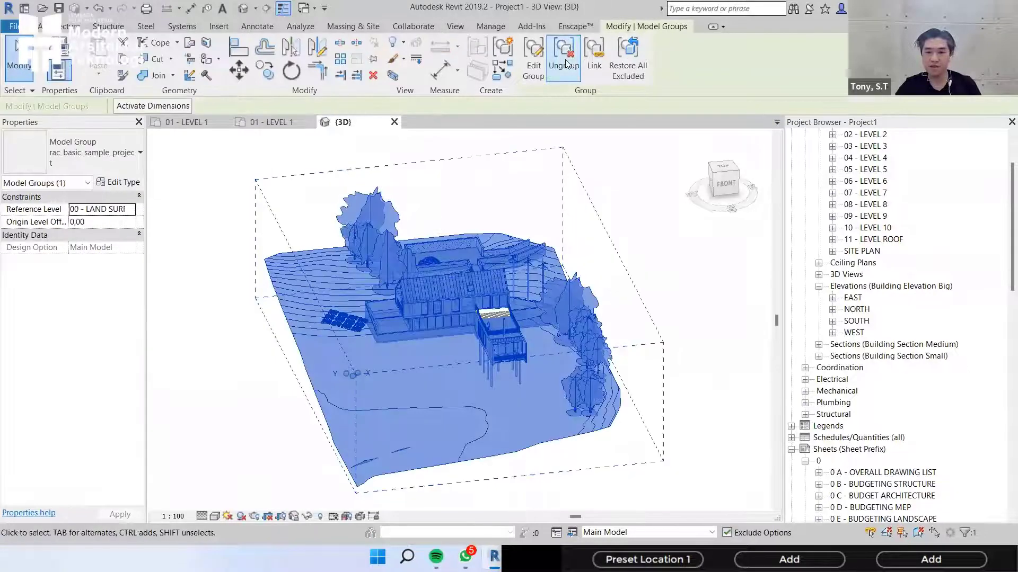
pyautogui.click(565, 62)
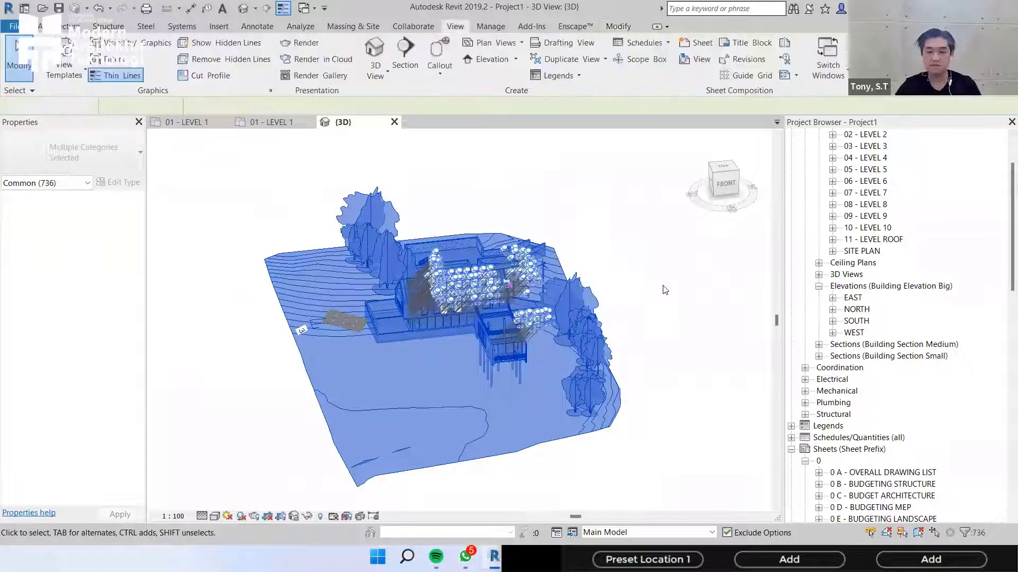
pyautogui.click(664, 289)
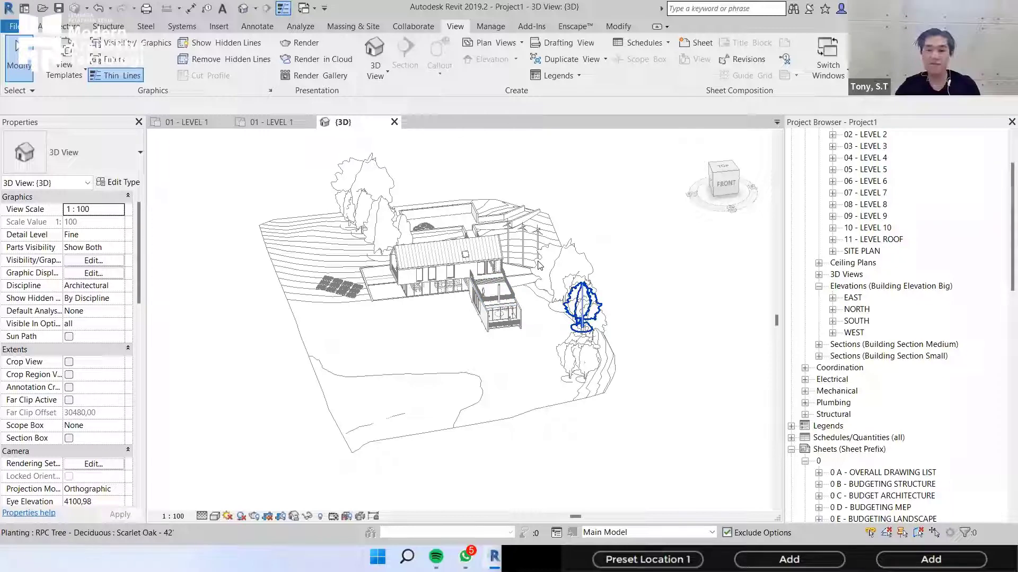
pyautogui.keyDown('shift'); pyautogui.moveTo(538, 265); pyautogui.dragTo(320, 148, button='middle'); pyautogui.keyUp('shift')
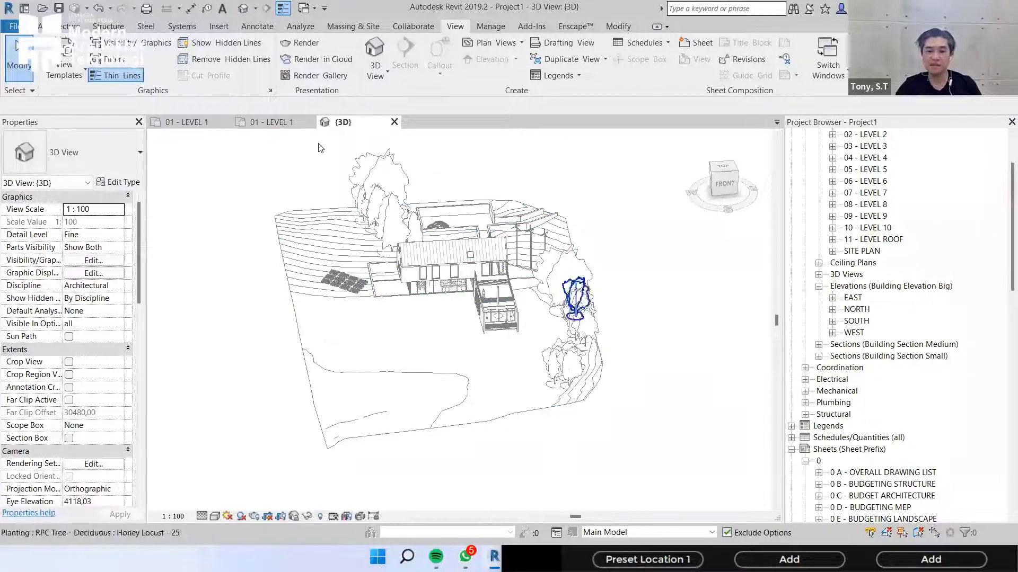
# - Return to the 01 - LEVEL 1 plan of Project2 and look through the project's views and sheets
pyautogui.click(272, 122)
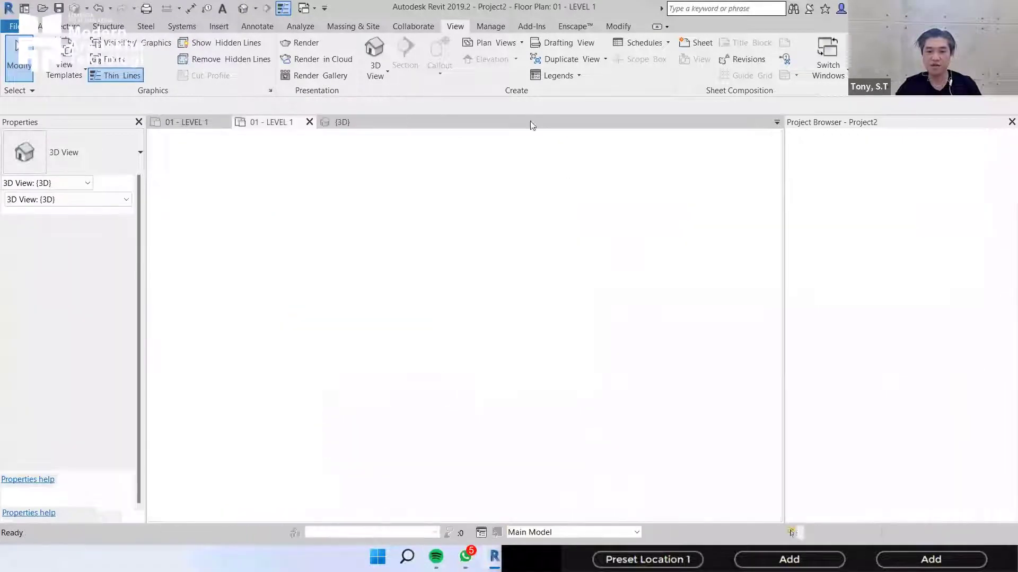
pyautogui.click(571, 258)
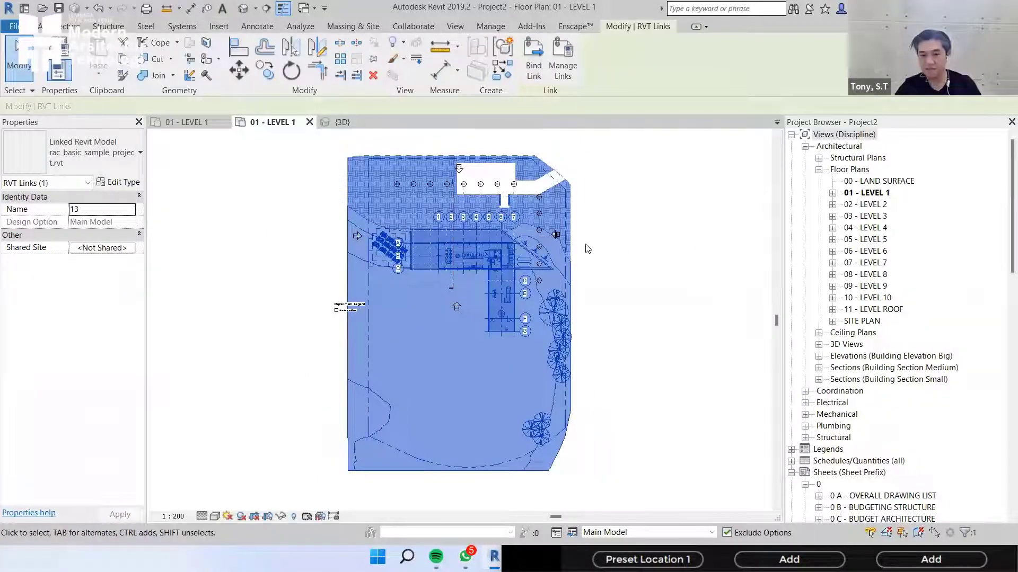
pyautogui.press('Escape')
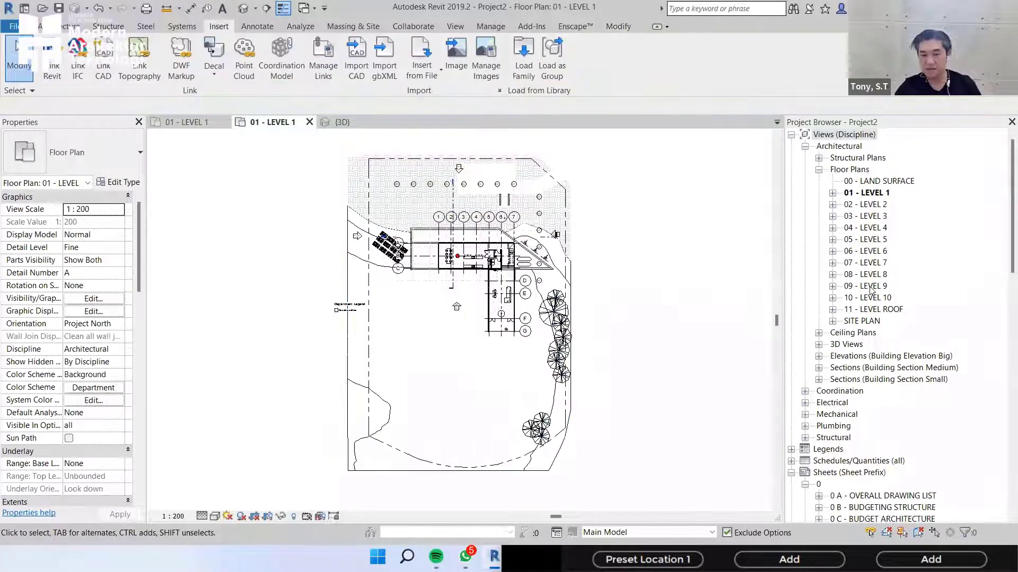
pyautogui.click(570, 258)
pyautogui.click(840, 253)
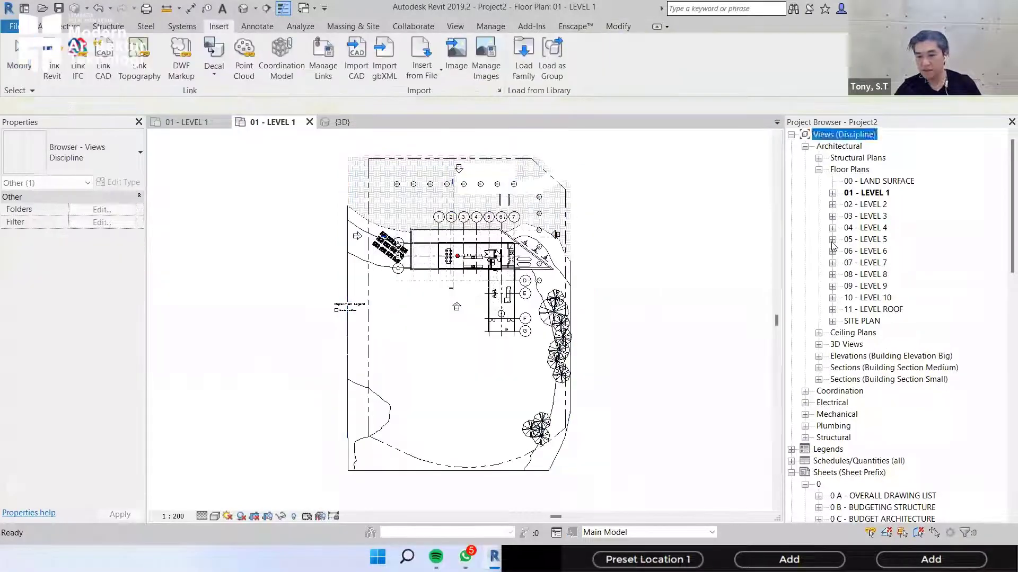
pyautogui.scroll(-5, 836, 238)
pyautogui.click(837, 229)
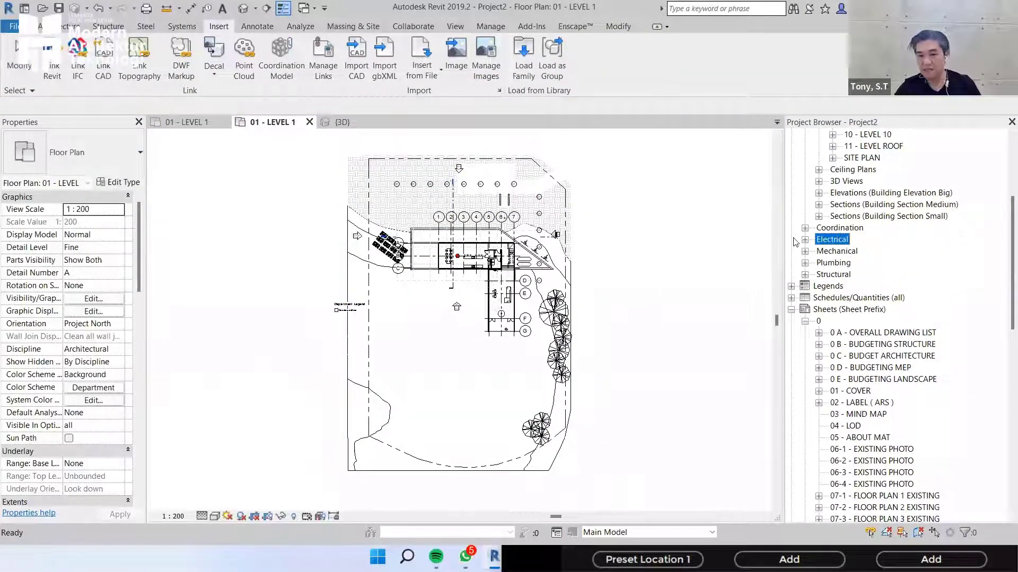
# - Examine the linked model's grids 1 to 7 against the project's own D and C grids in 01 - LEVEL 1
pyautogui.click(545, 259)
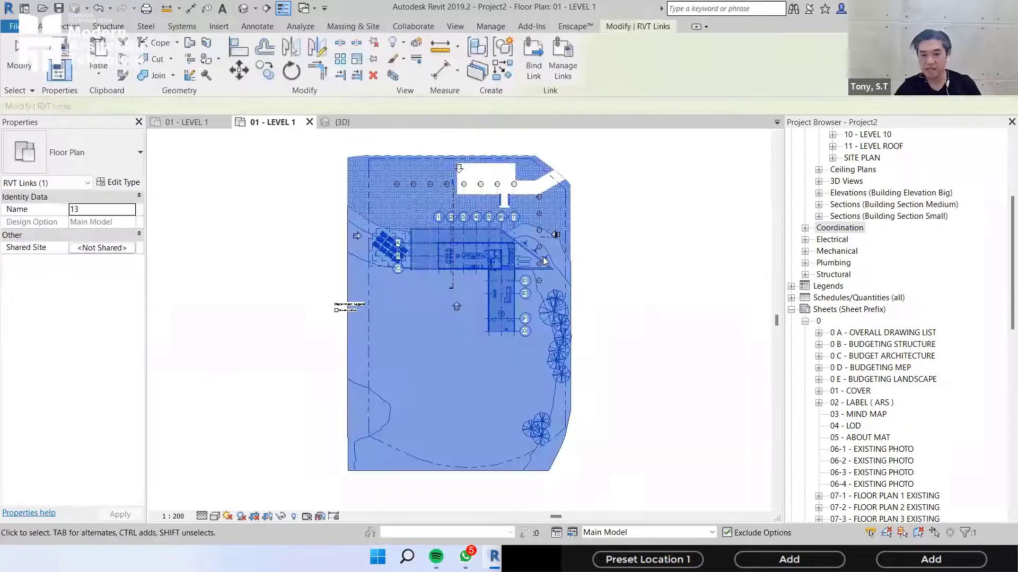
pyautogui.scroll(4, 517, 251)
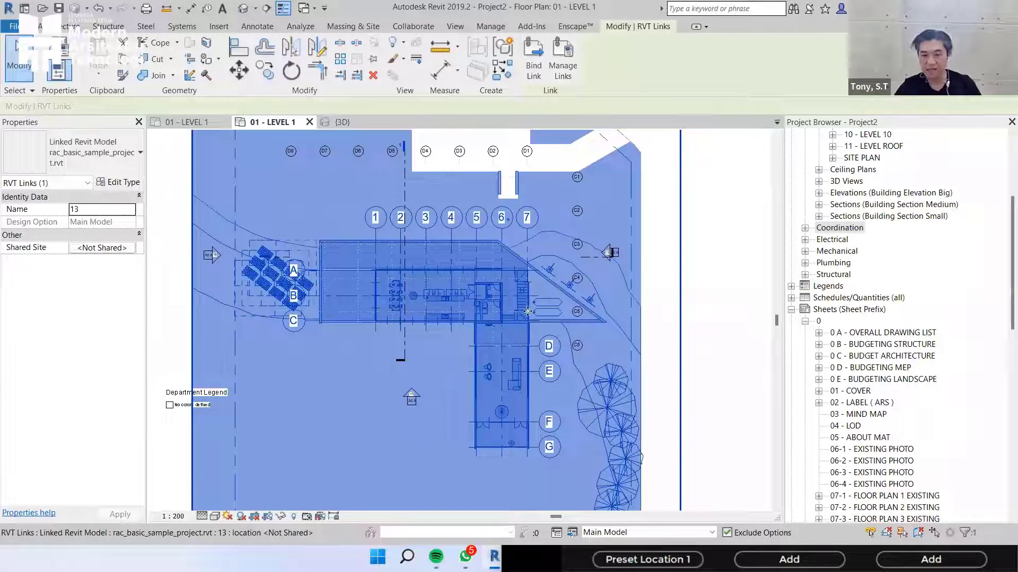
pyautogui.scroll(4, 527, 241)
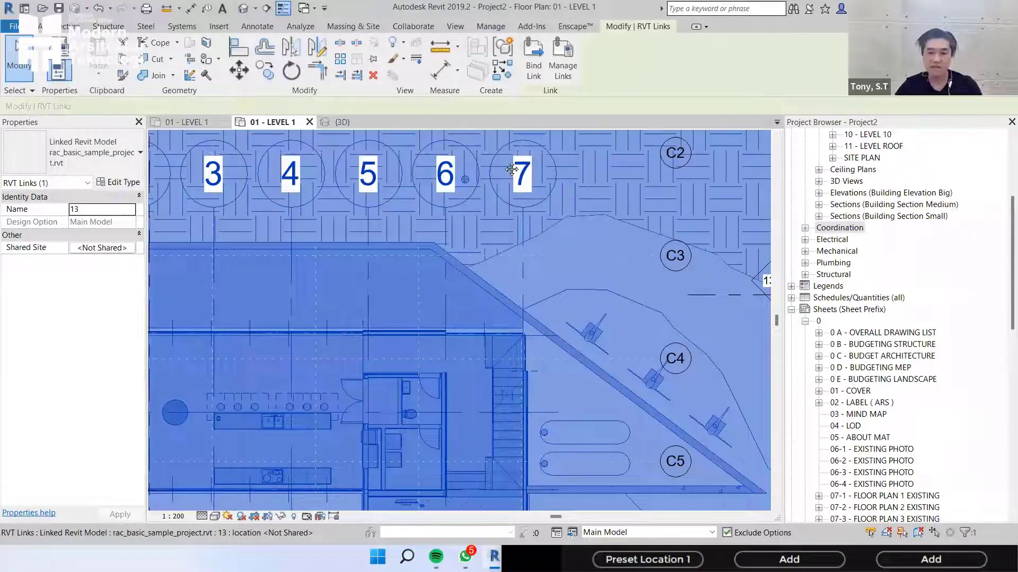
pyautogui.scroll(-3, 509, 167)
pyautogui.press('Escape')
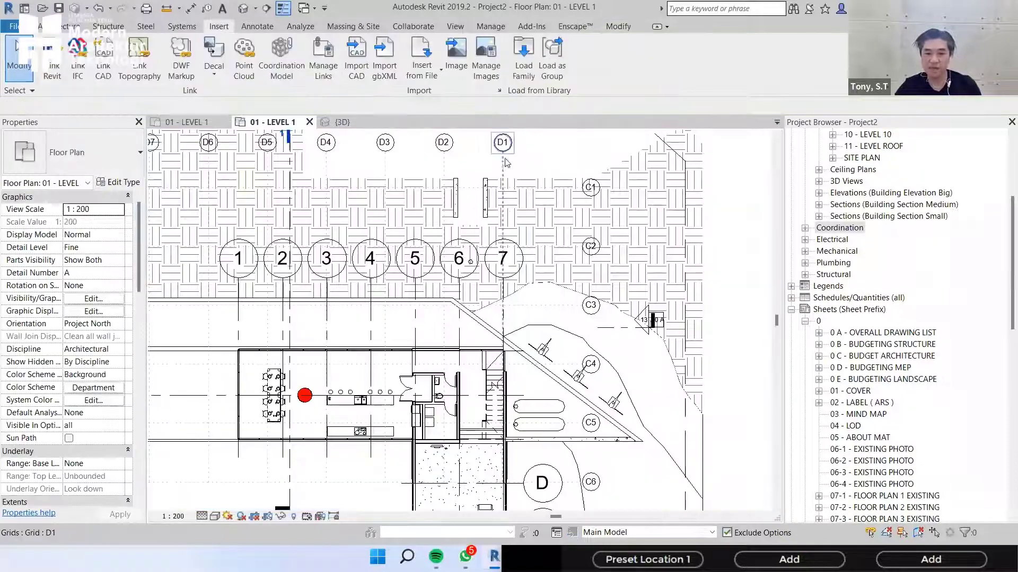
# - Pull the bubble end of grid D1 down so the project's D bubbles line up with the linked grid 7 bubble
pyautogui.click(503, 165)
pyautogui.scroll(2, 502, 169)
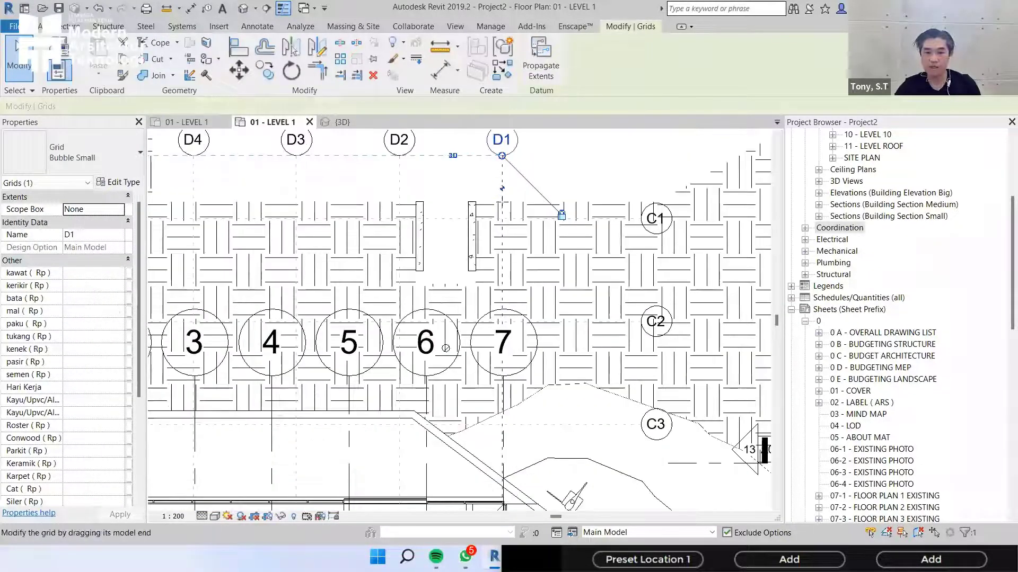
pyautogui.moveTo(502, 156); pyautogui.dragTo(502, 377)
pyautogui.scroll(2, 443, 483)
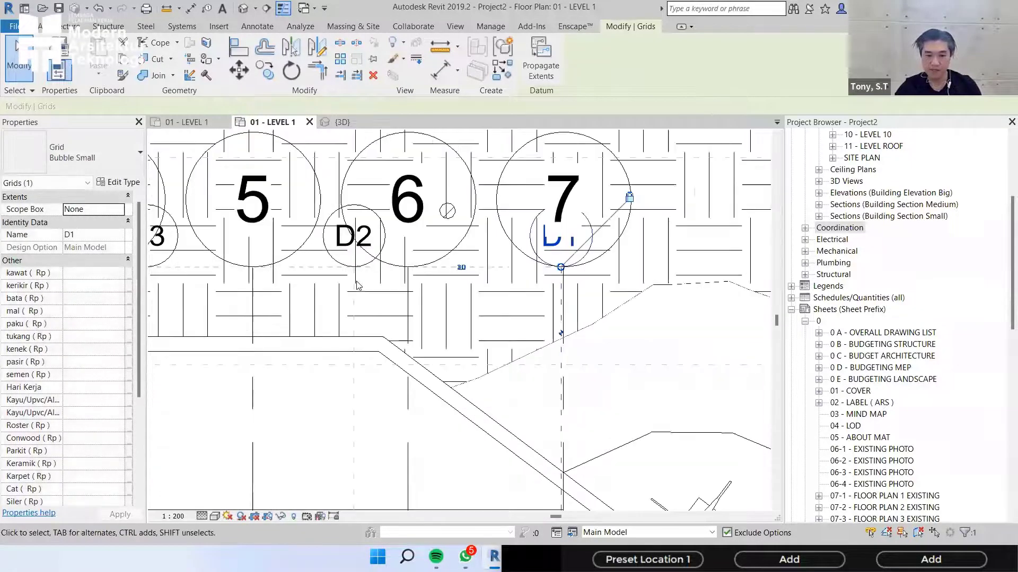
pyautogui.press('Escape')
# - Move grid D2 sideways onto the linked model's grid 6
pyautogui.click(354, 236)
pyautogui.scroll(2, 397, 281)
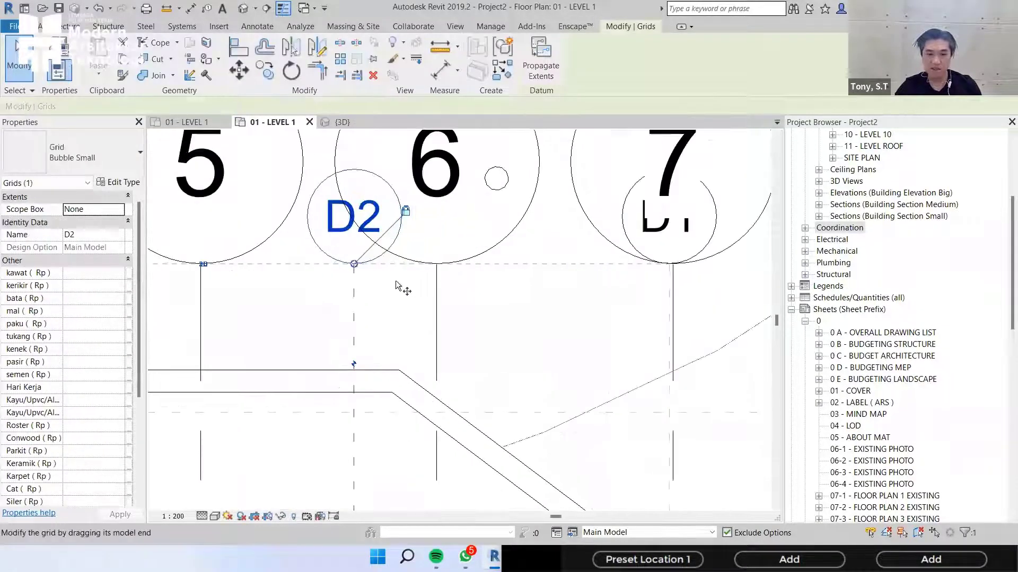
pyautogui.press('m')
pyautogui.press('v')
pyautogui.click(354, 264)
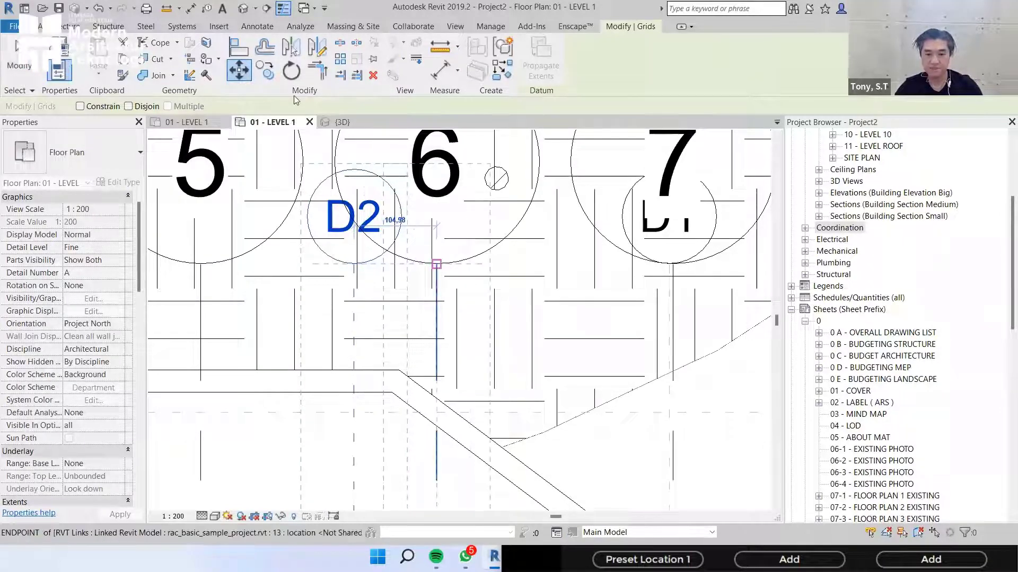
pyautogui.click(436, 264)
# - Move grid D3 from its bubble end onto the linked model's grid 5
pyautogui.scroll(-1, 436, 264)
pyautogui.moveTo(211, 269); pyautogui.dragTo(447, 284, button='middle')
pyautogui.click(329, 289)
pyautogui.press('m')
pyautogui.press('v')
pyautogui.click(329, 279)
pyautogui.click(468, 280)
# - Move grid D4 from its bubble end onto the linked model's grid 4
pyautogui.scroll(-2, 388, 324)
pyautogui.moveTo(388, 325); pyautogui.dragTo(551, 340, button='middle')
pyautogui.click(297, 296)
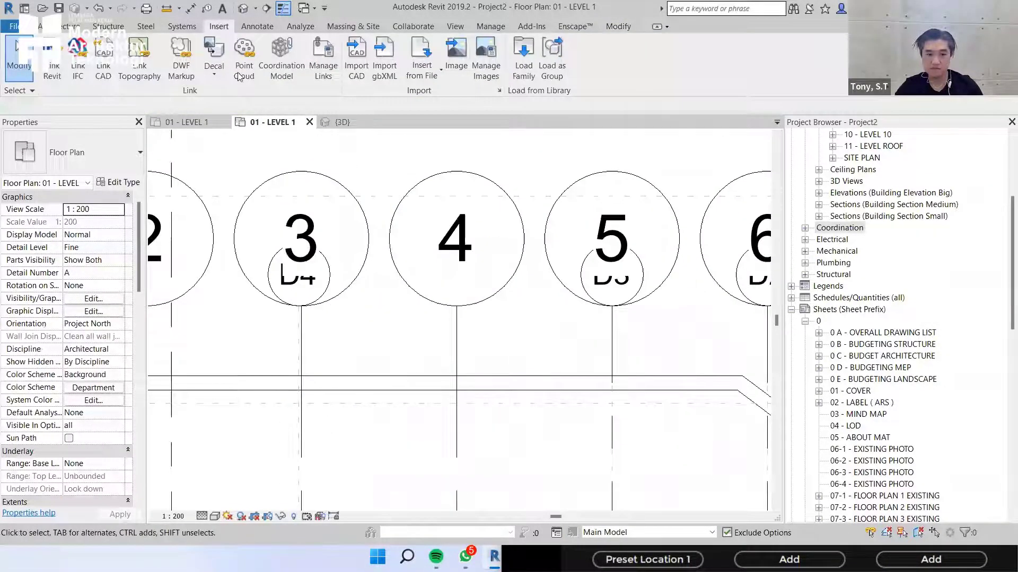
pyautogui.click(240, 74)
pyautogui.scroll(-1, 374, 303)
pyautogui.click(309, 306)
pyautogui.click(443, 306)
# - Move grid D5 from its bubble end onto the linked model's grid 3
pyautogui.moveTo(403, 329); pyautogui.dragTo(515, 307, button='middle')
pyautogui.click(302, 294)
pyautogui.click(246, 73)
pyautogui.click(302, 282)
pyautogui.click(484, 282)
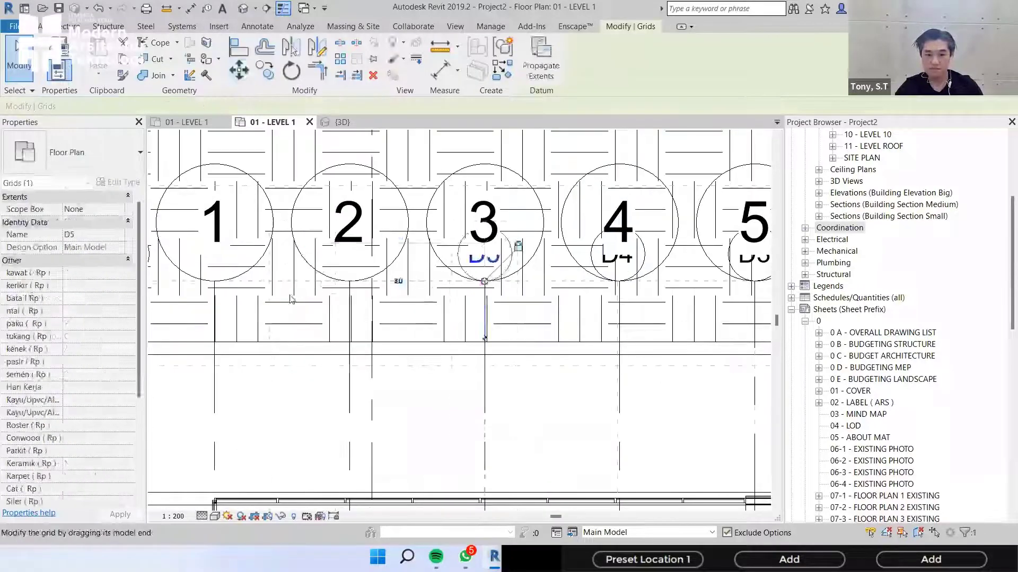
# - Move grid D6 from its bubble end onto the linked model's grid 2
pyautogui.moveTo(291, 298); pyautogui.dragTo(435, 285, button='middle')
pyautogui.click(266, 282)
pyautogui.click(241, 73)
pyautogui.click(266, 269)
pyautogui.click(499, 268)
# - Move grid D7 from its bubble end onto the linked model's grid 1
pyautogui.scroll(-2, 499, 269)
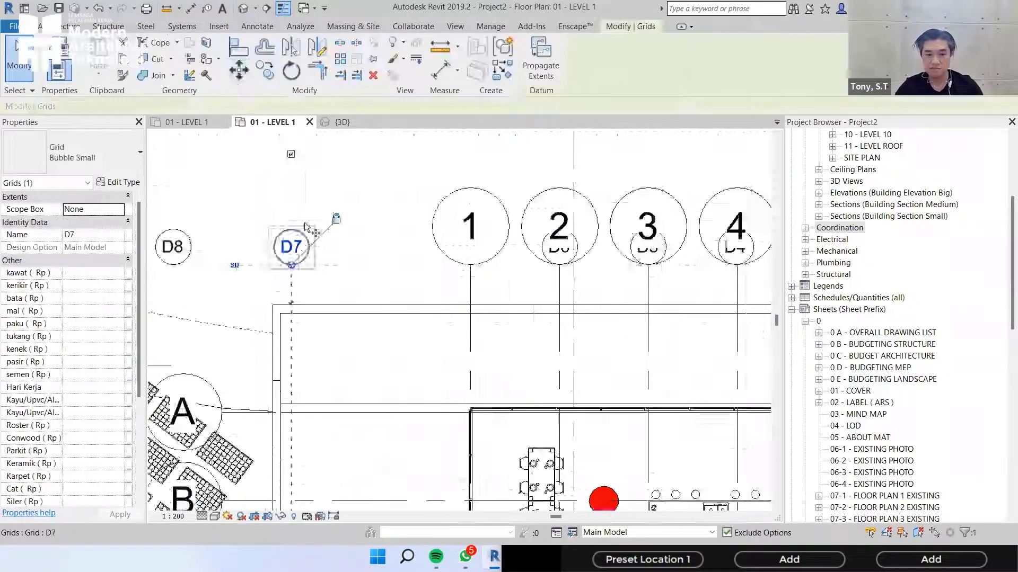
pyautogui.scroll(2, 289, 249)
pyautogui.press('Escape')
pyautogui.click(290, 286)
pyautogui.click(241, 74)
pyautogui.click(289, 270)
pyautogui.click(527, 271)
pyautogui.scroll(-2, 527, 270)
pyautogui.press('Escape')
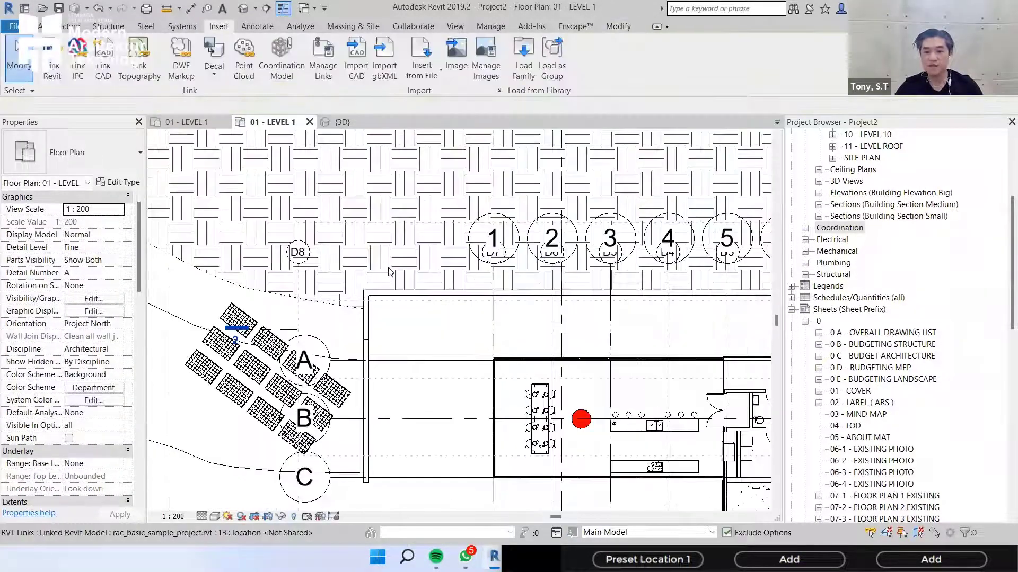
# - Examine the leftover grid D8 and the project's C grids against the linked model's grids A to G
pyautogui.scroll(-1, 347, 284)
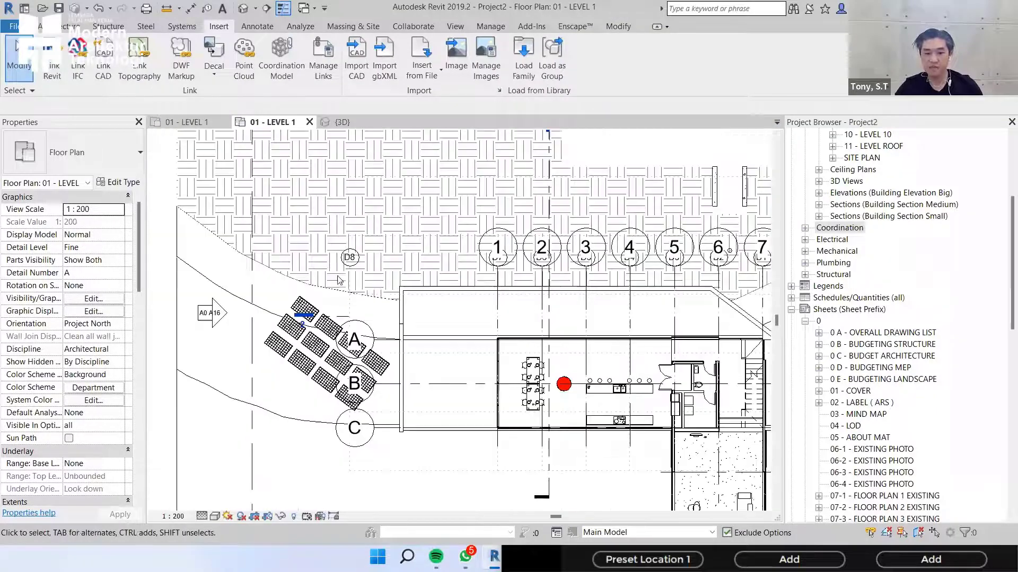
pyautogui.click(456, 267)
pyautogui.moveTo(452, 267); pyautogui.dragTo(447, 262, button='middle')
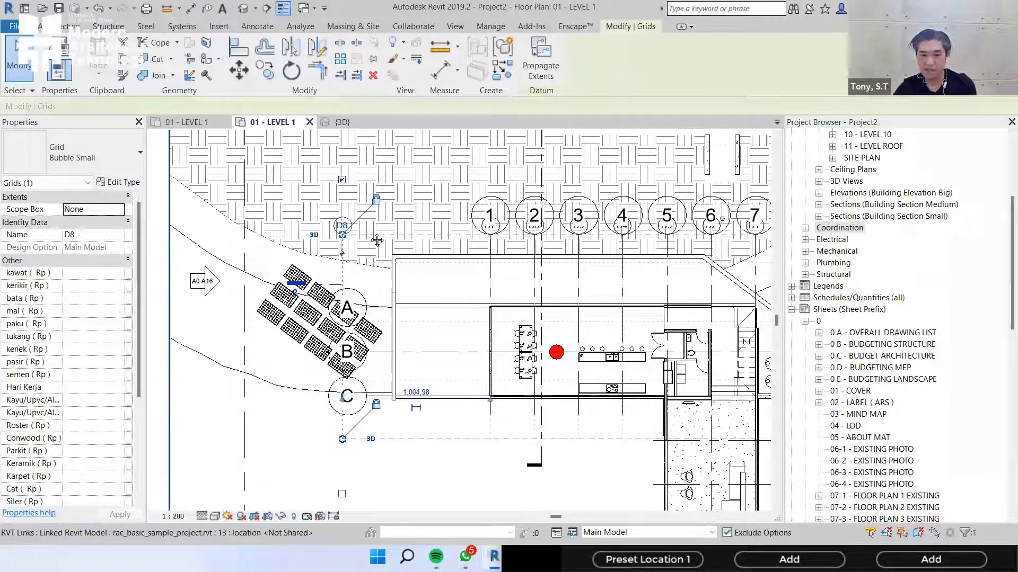
pyautogui.moveTo(505, 292); pyautogui.dragTo(498, 264, button='middle')
pyautogui.press('Escape')
pyautogui.moveTo(646, 293); pyautogui.dragTo(501, 149, button='middle')
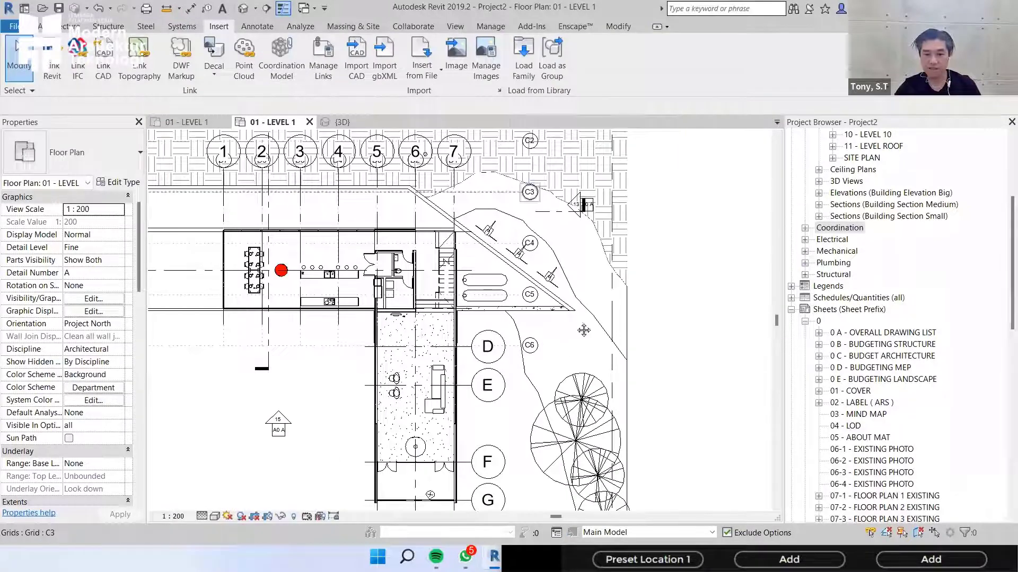
pyautogui.moveTo(459, 355); pyautogui.dragTo(472, 281, button='middle')
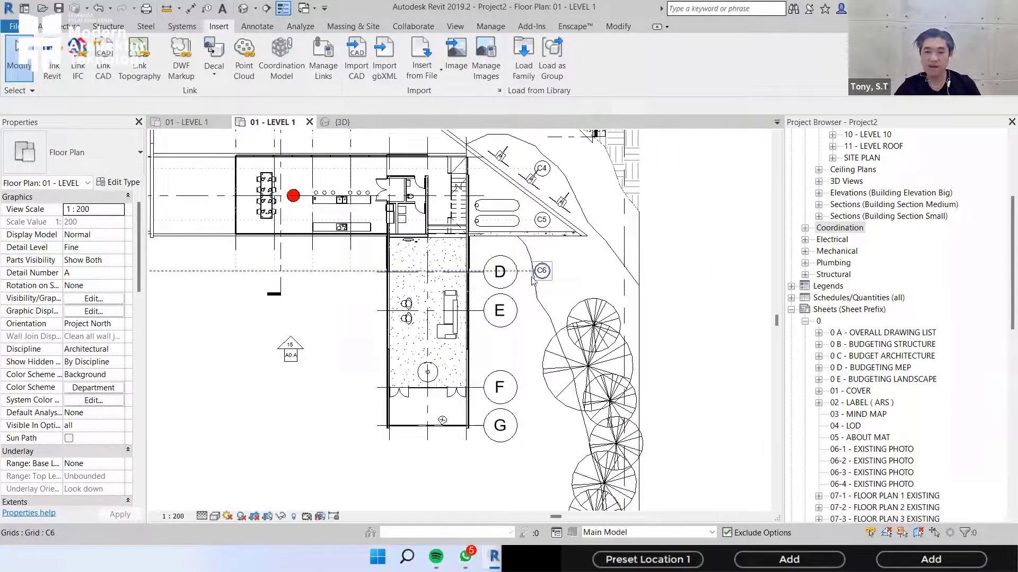
pyautogui.scroll(1, 533, 278)
pyautogui.moveTo(534, 193); pyautogui.dragTo(540, 299, button='middle')
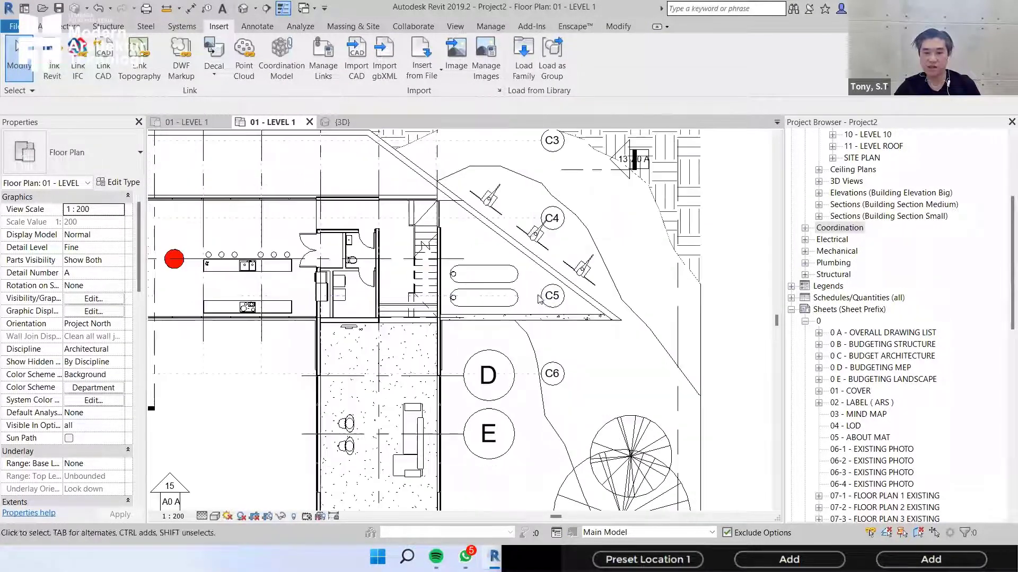
pyautogui.scroll(-1, 483, 225)
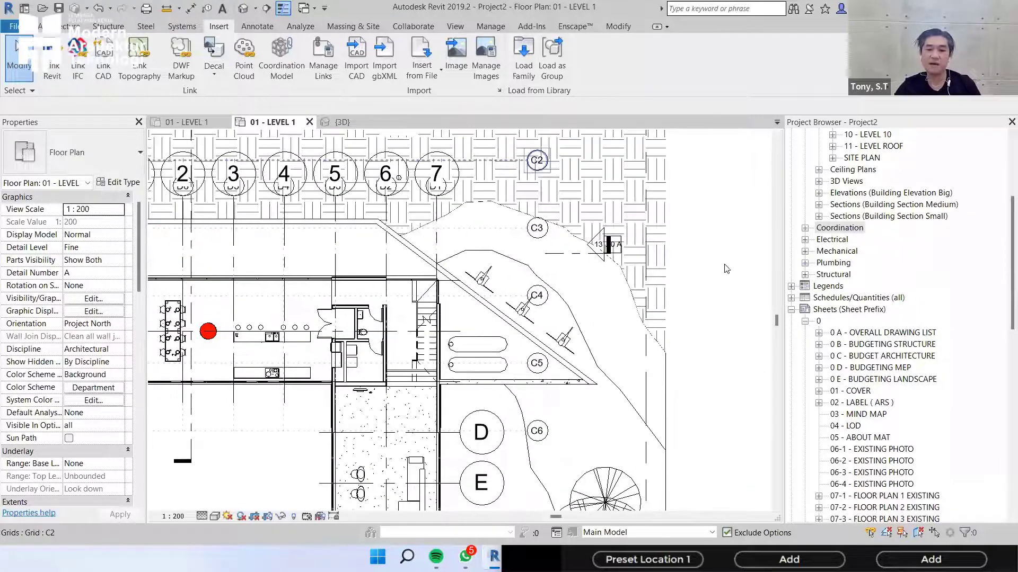
# - Open the EAST elevation from the Building Elevation Big views
pyautogui.click(827, 231)
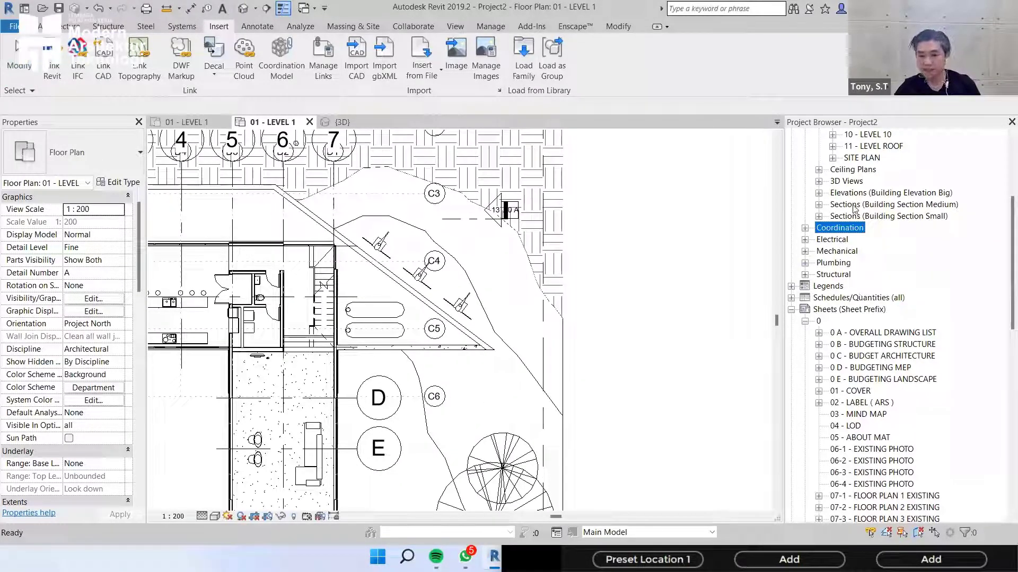
pyautogui.scroll(1, 828, 233)
pyautogui.doubleClick(843, 231)
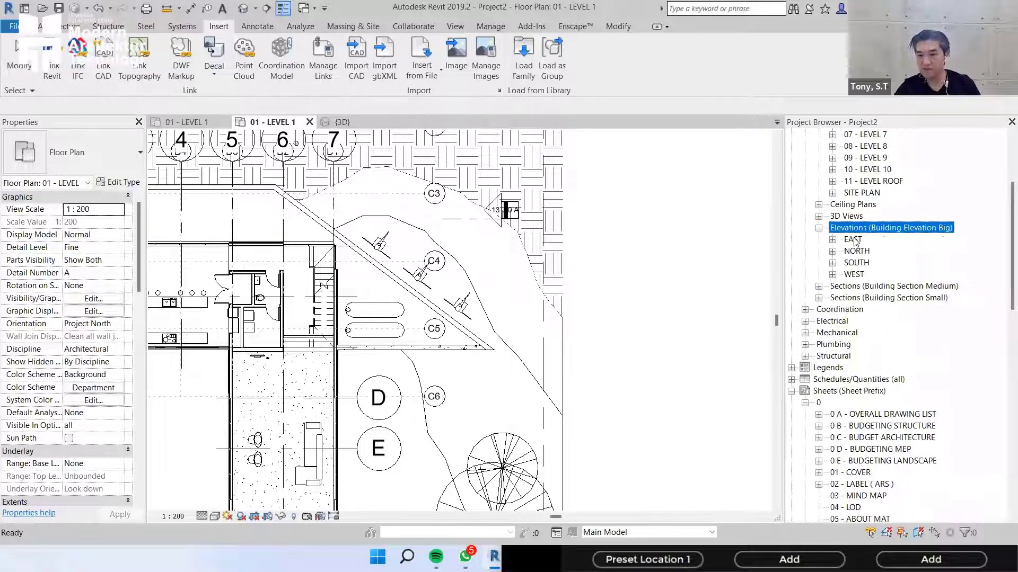
pyautogui.doubleClick(853, 239)
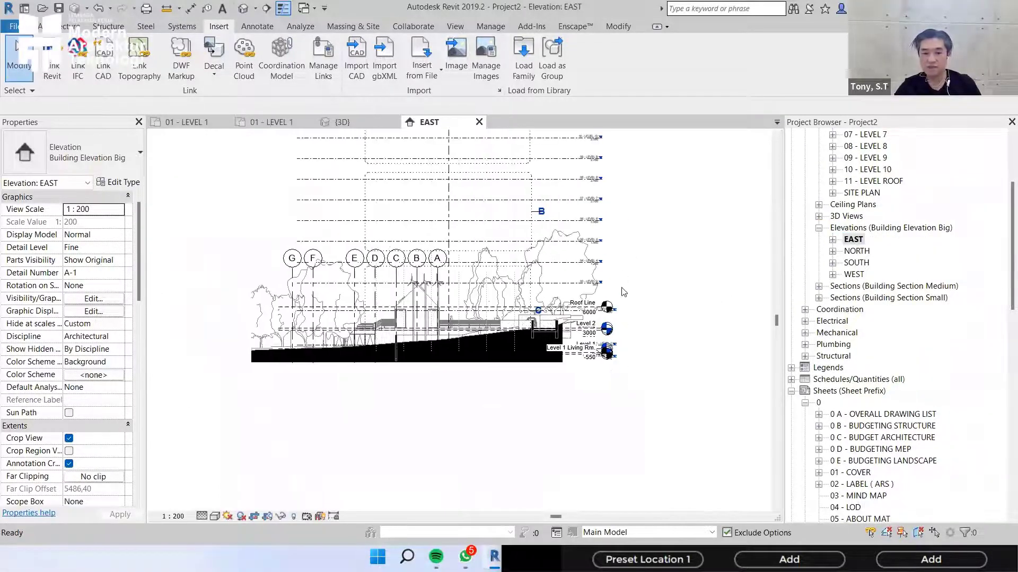
# - Examine the linked model's Roof Line and Level 2 against the project's 02 - LEVEL 2 in the EAST elevation
pyautogui.scroll(4, 623, 291)
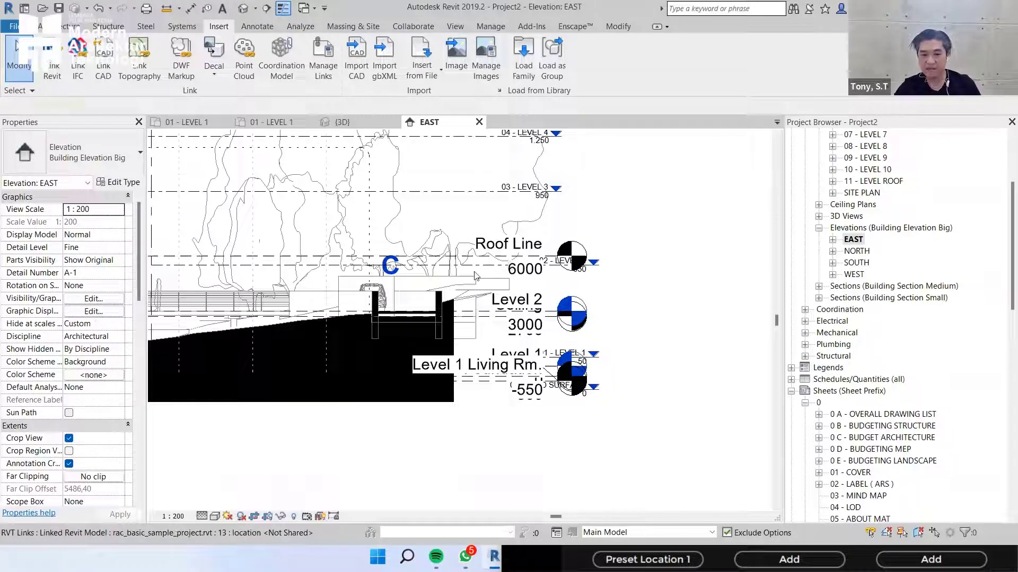
pyautogui.scroll(2, 562, 246)
pyautogui.click(507, 253)
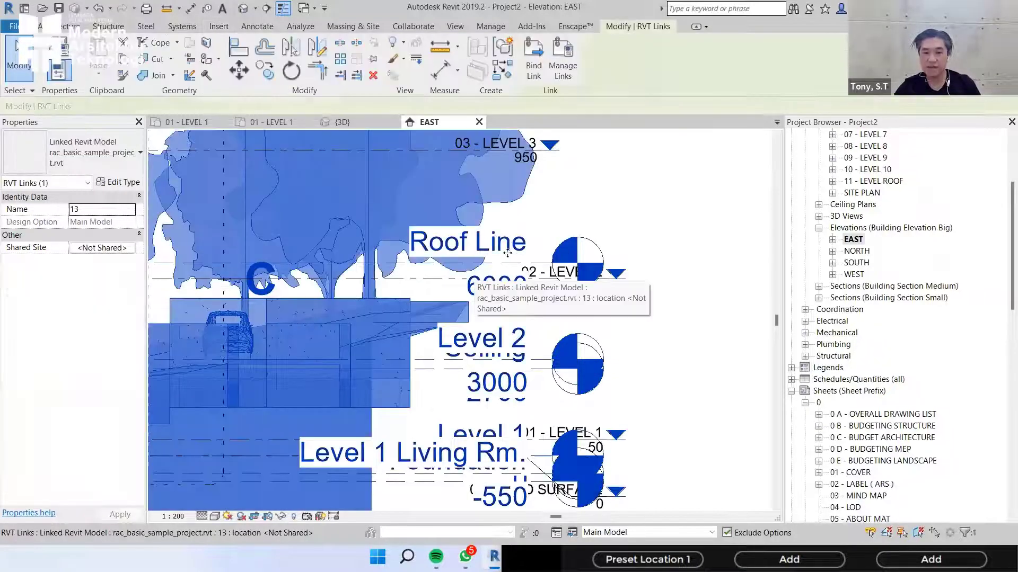
pyautogui.press('Escape')
pyautogui.click(526, 287)
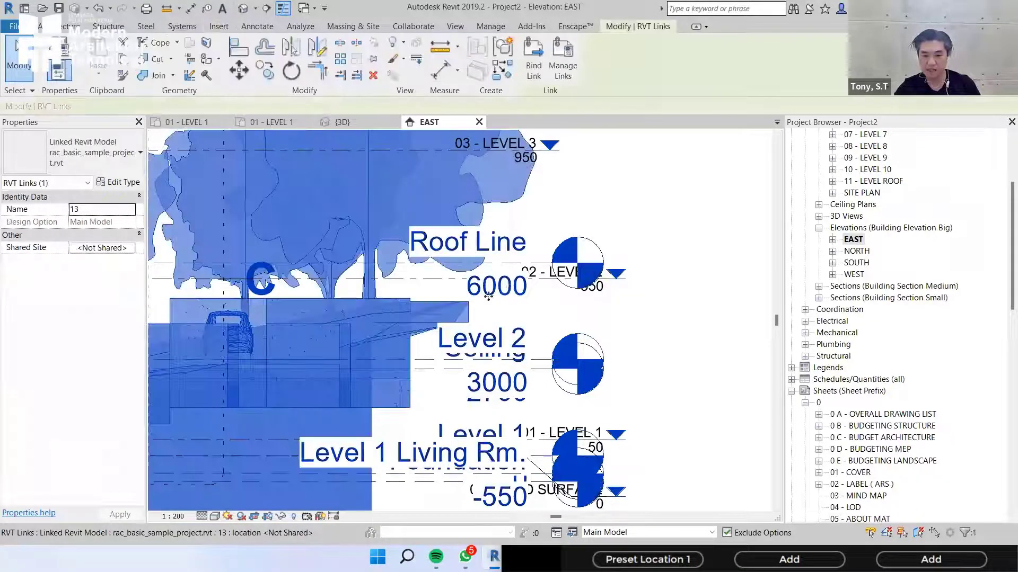
pyautogui.scroll(1, 467, 270)
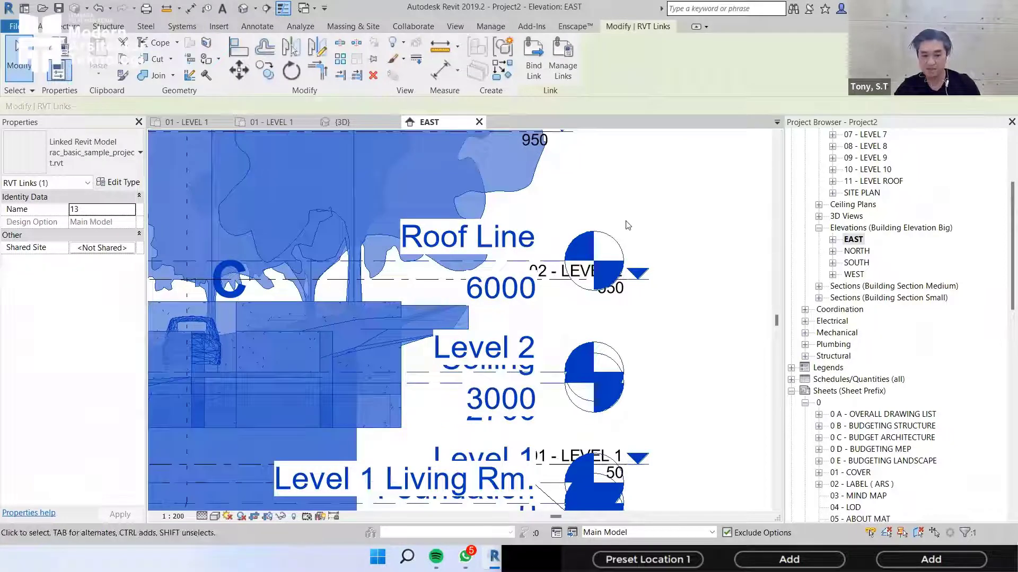
pyautogui.click(461, 292)
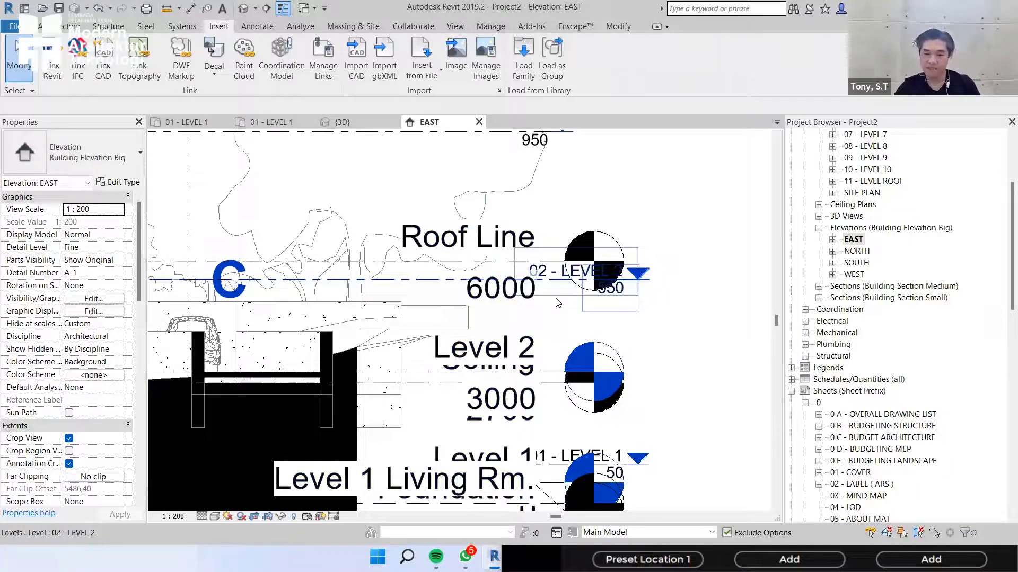
# - Move level 02 - LEVEL 2 up onto the linked model's Roof Line, to an elevation of 600
pyautogui.scroll(2, 557, 305)
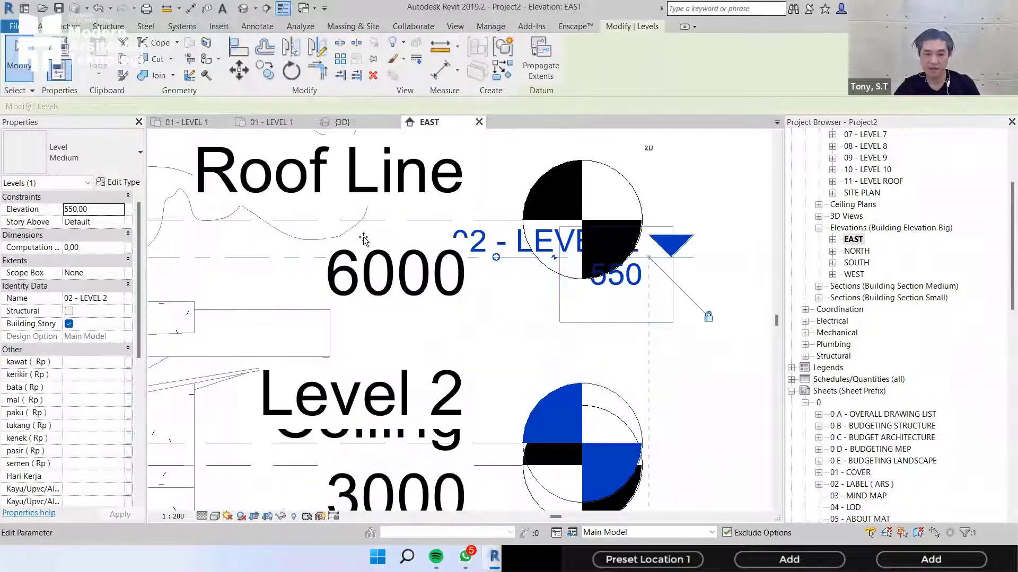
pyautogui.scroll(-2, 443, 281)
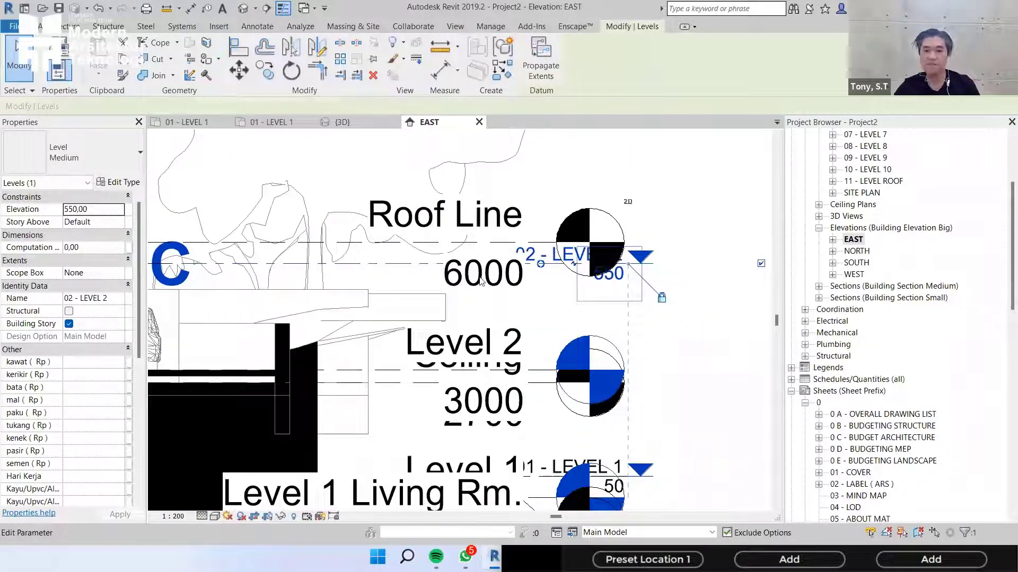
pyautogui.scroll(3, 466, 282)
pyautogui.press('m')
pyautogui.press('v')
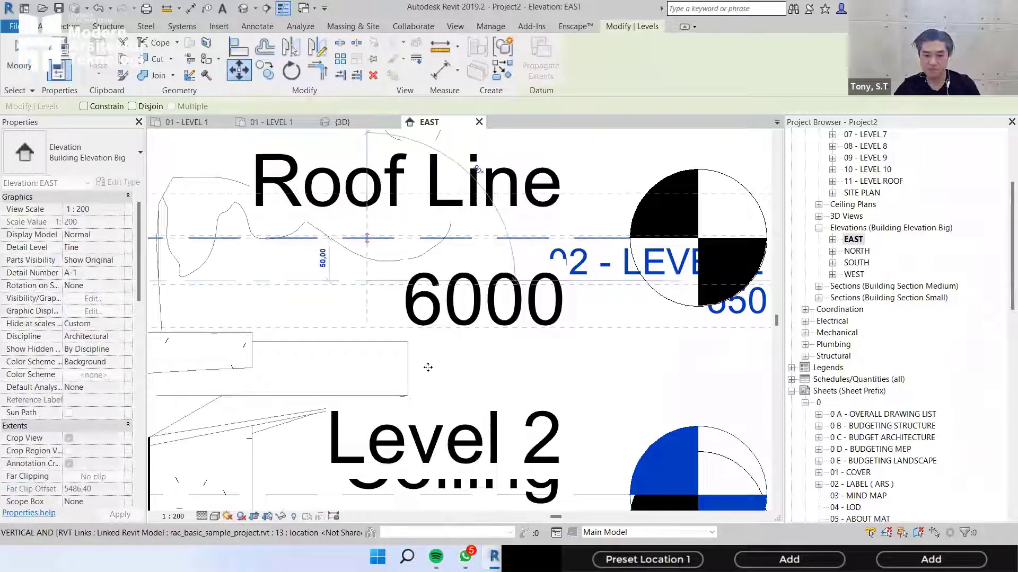
pyautogui.click(428, 364)
pyautogui.click(483, 365)
pyautogui.scroll(-2, 484, 364)
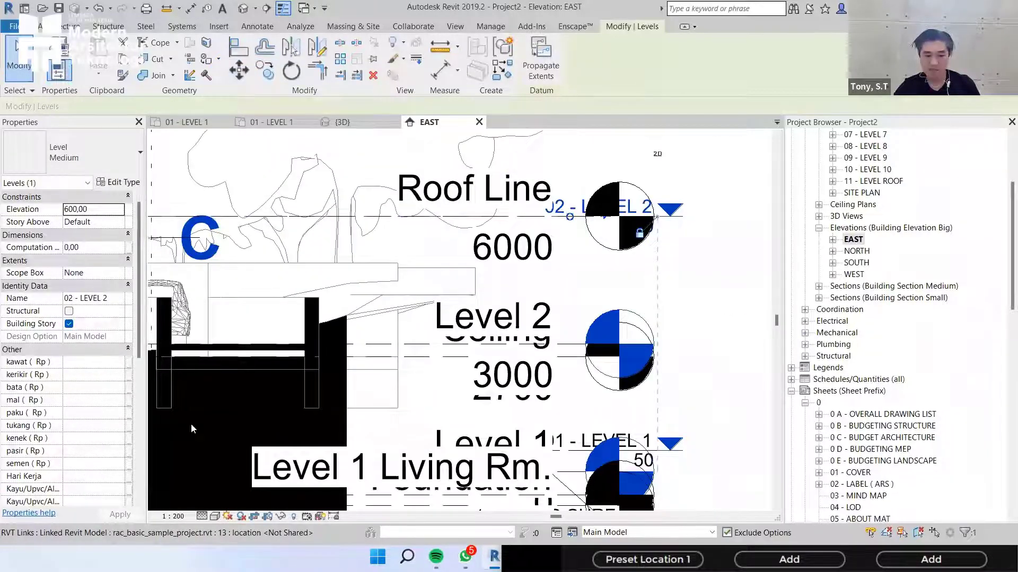
pyautogui.press('Escape')
# - Set the EAST elevation's view scale to 1 : 20
pyautogui.scroll(1, 191, 424)
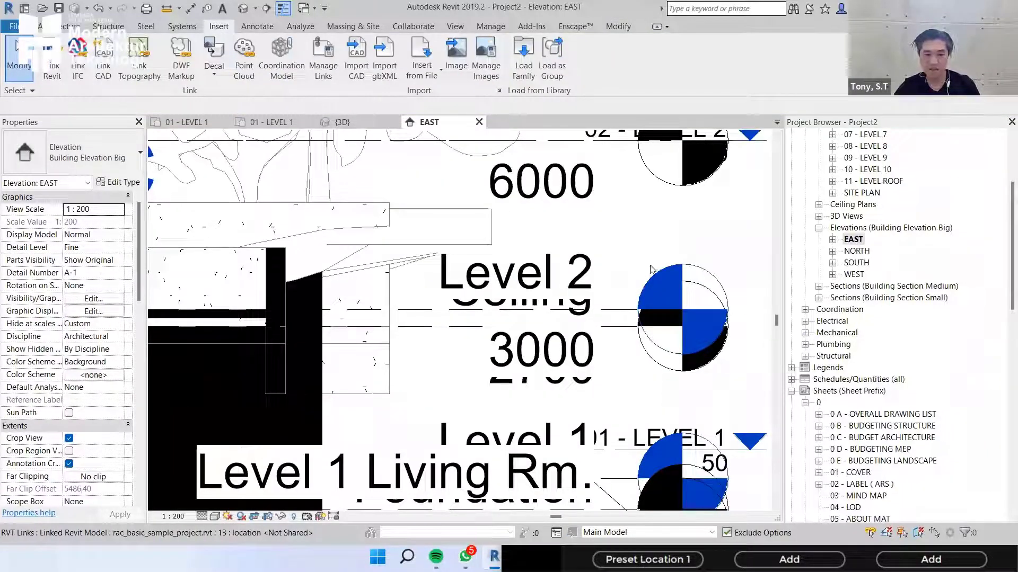
pyautogui.click(173, 516)
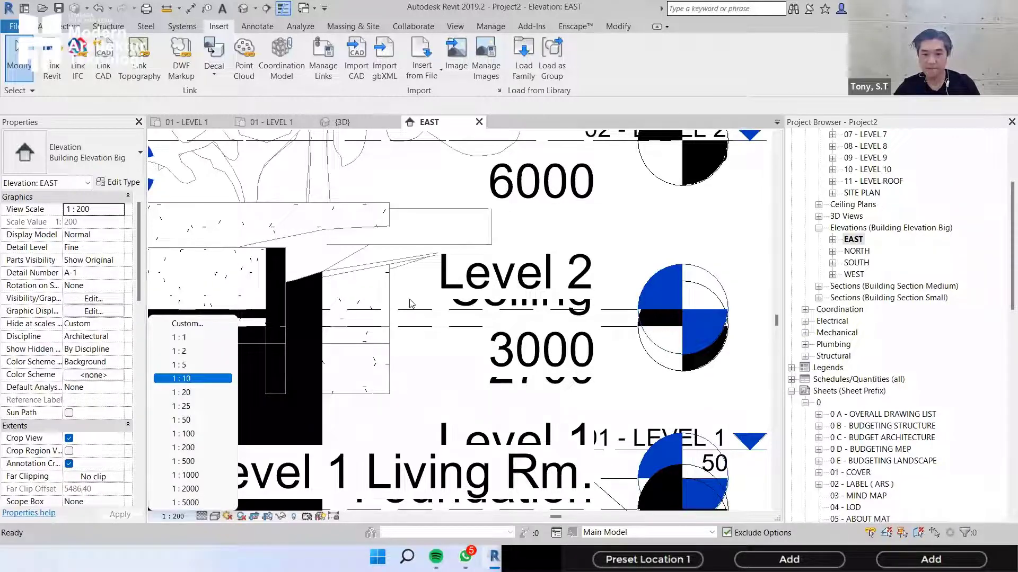
pyautogui.press('Down')
pyautogui.press('Return')
pyautogui.scroll(-2, 438, 244)
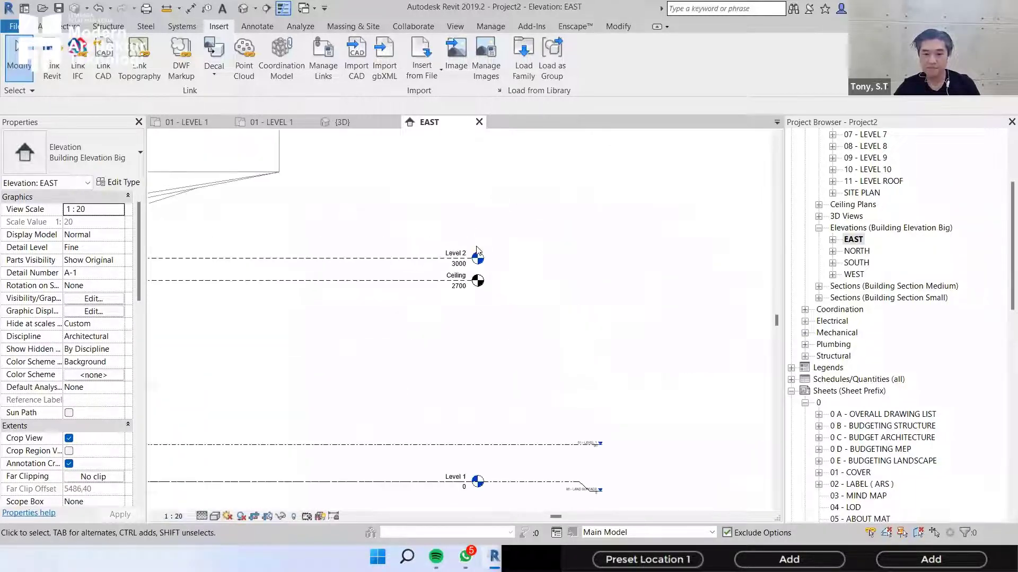
# - Move the 00 - LAND SURFACE level down onto the linked Level 1 Living Rm. level, to an elevation of -55
pyautogui.scroll(-3, 462, 233)
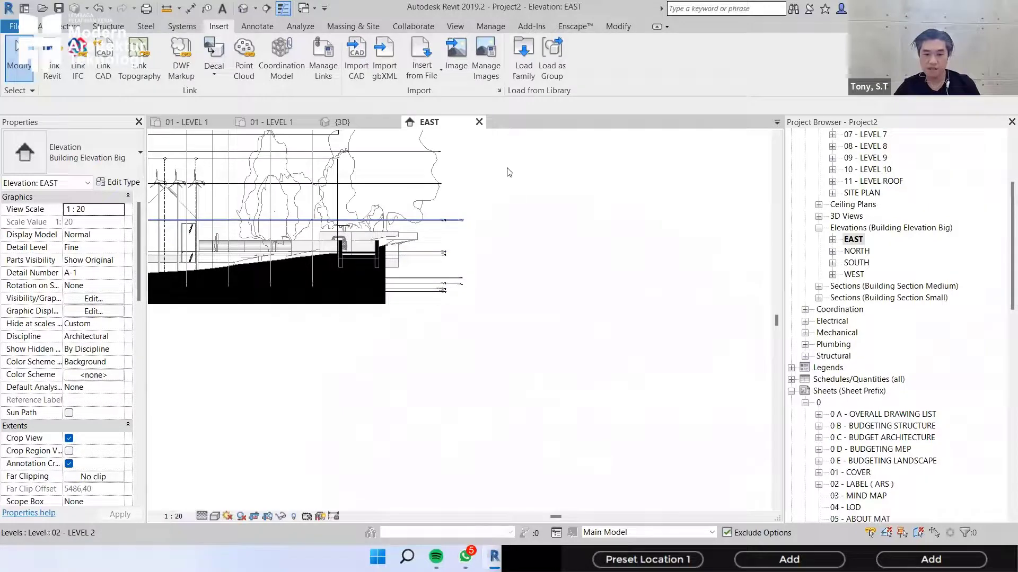
pyautogui.scroll(4, 517, 262)
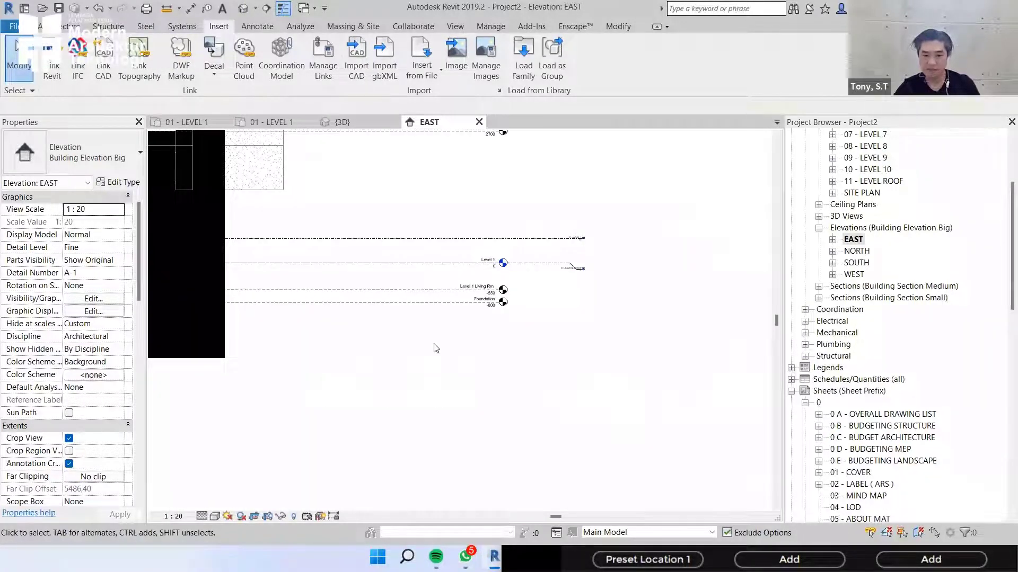
pyautogui.scroll(3, 503, 269)
pyautogui.click(438, 263)
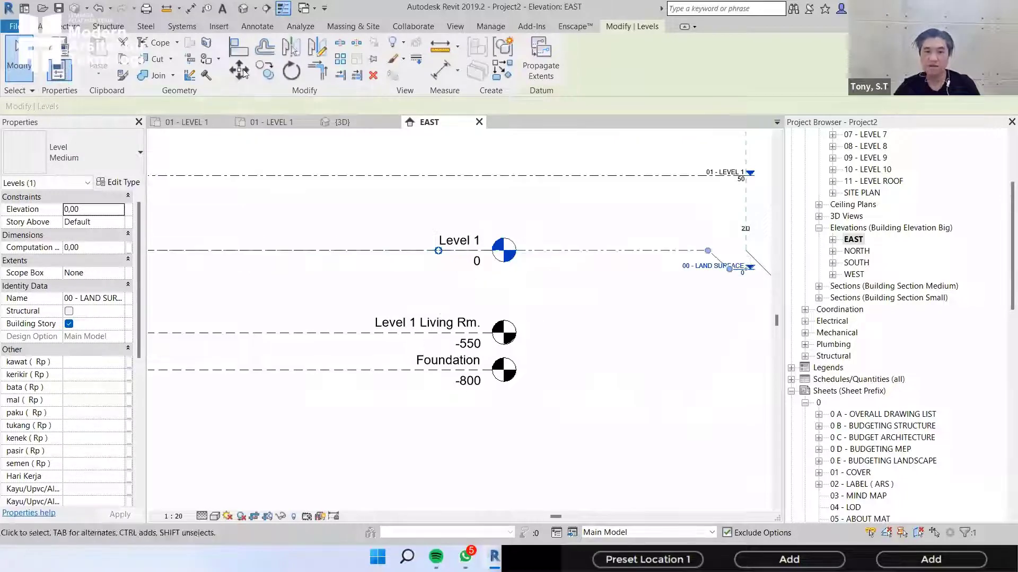
pyautogui.moveTo(383, 248); pyautogui.dragTo(434, 192, button='middle')
pyautogui.press('m')
pyautogui.press('v')
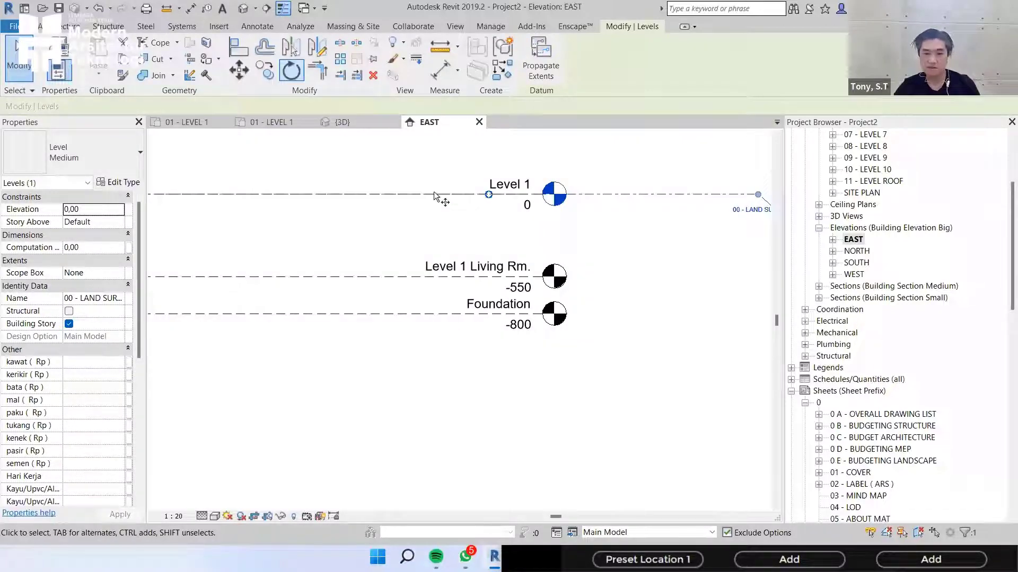
pyautogui.click(433, 192)
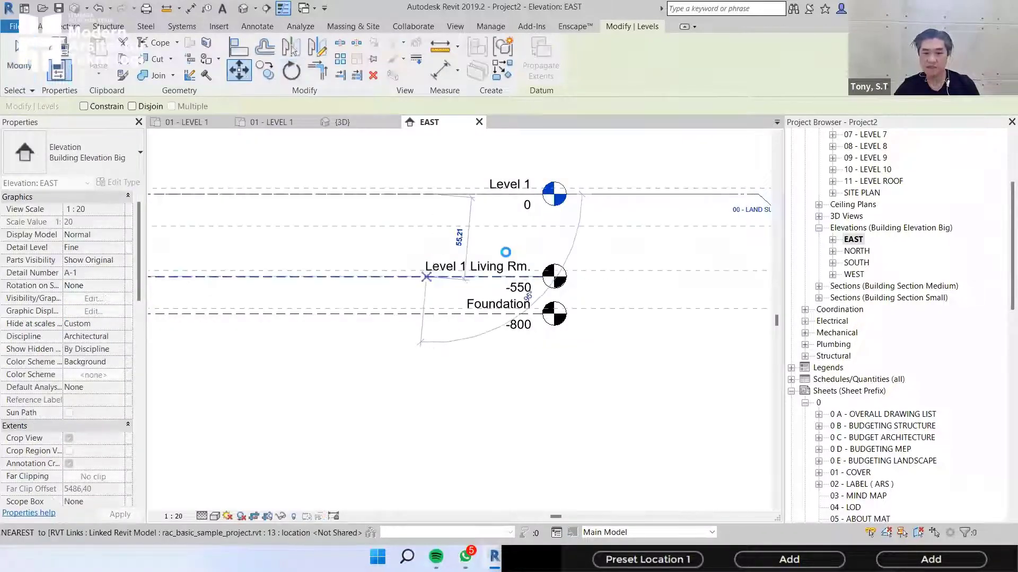
pyautogui.click(445, 207)
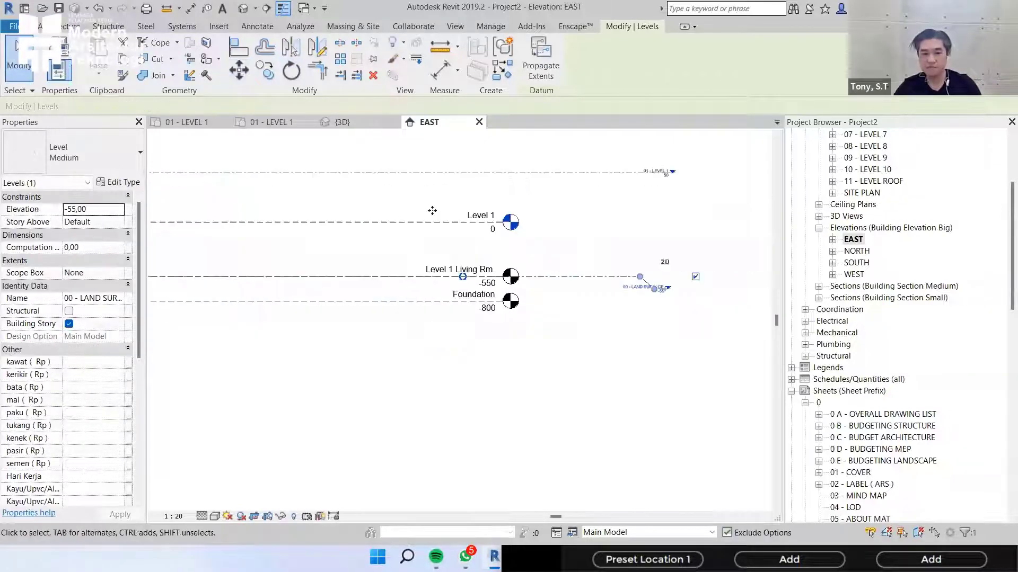
# - Move the 01 - LEVEL 1 level down onto the linked model's Level 1, to an elevation of 0
pyautogui.scroll(-2, 429, 212)
pyautogui.press('m')
pyautogui.press('v')
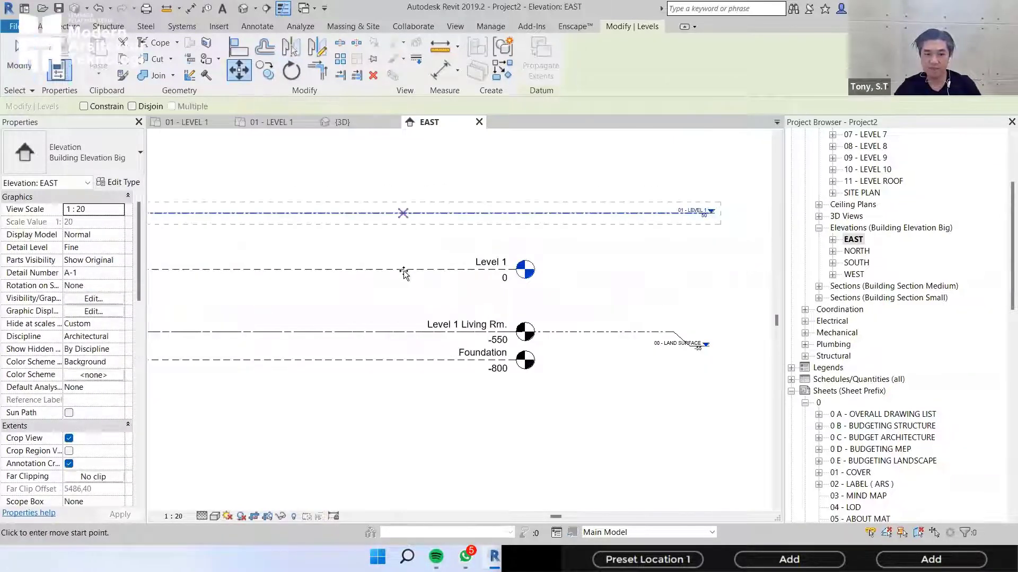
pyautogui.click(592, 212)
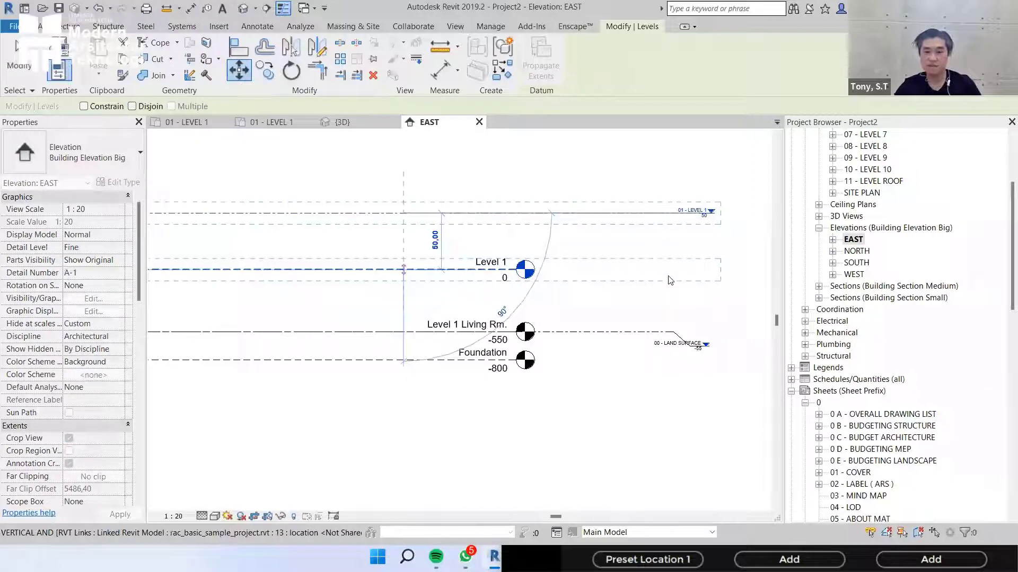
pyautogui.click(334, 274)
pyautogui.click(259, 277)
pyautogui.scroll(3, 541, 276)
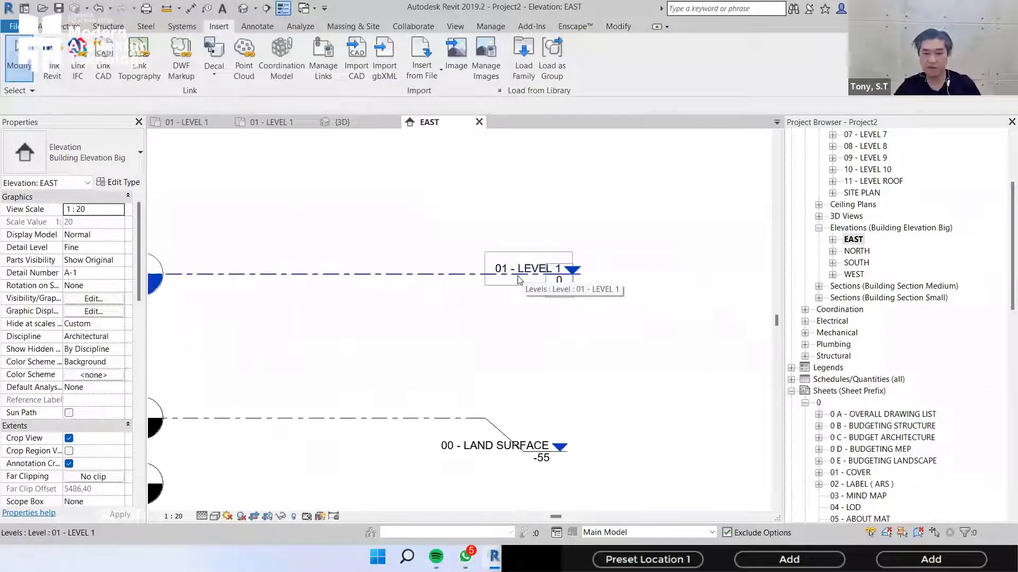
pyautogui.scroll(-1, 302, 221)
pyautogui.moveTo(225, 401); pyautogui.dragTo(472, 296, button='middle')
pyautogui.scroll(-1, 471, 295)
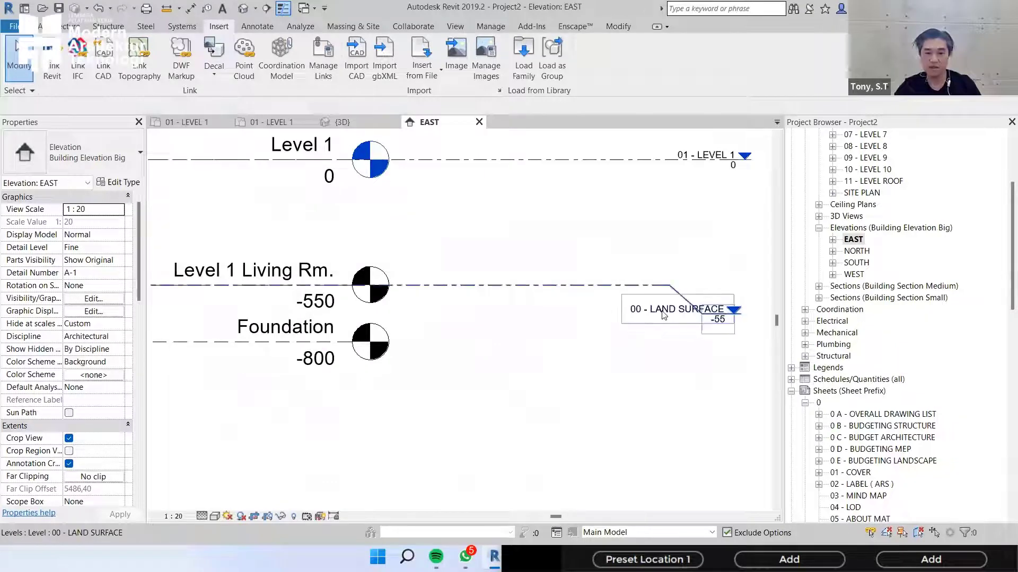
# - Inspect the 00 - LAND SURFACE level and the whole linked model against the project levels in the EAST elevation
pyautogui.click(234, 284)
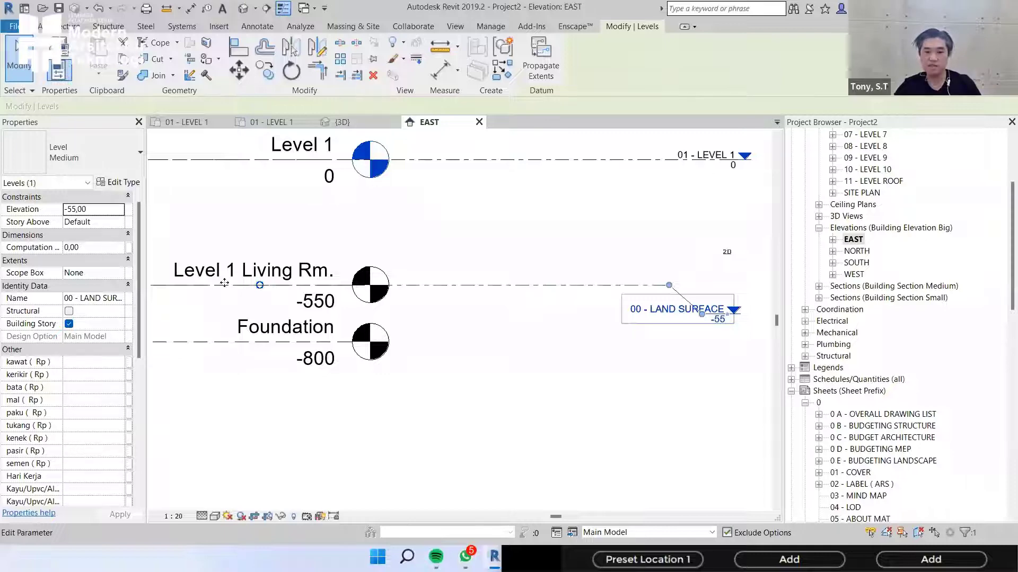
pyautogui.press('Escape')
pyautogui.scroll(-8, 391, 280)
pyautogui.moveTo(261, 284); pyautogui.dragTo(526, 416, button='middle')
pyautogui.scroll(1, 572, 163)
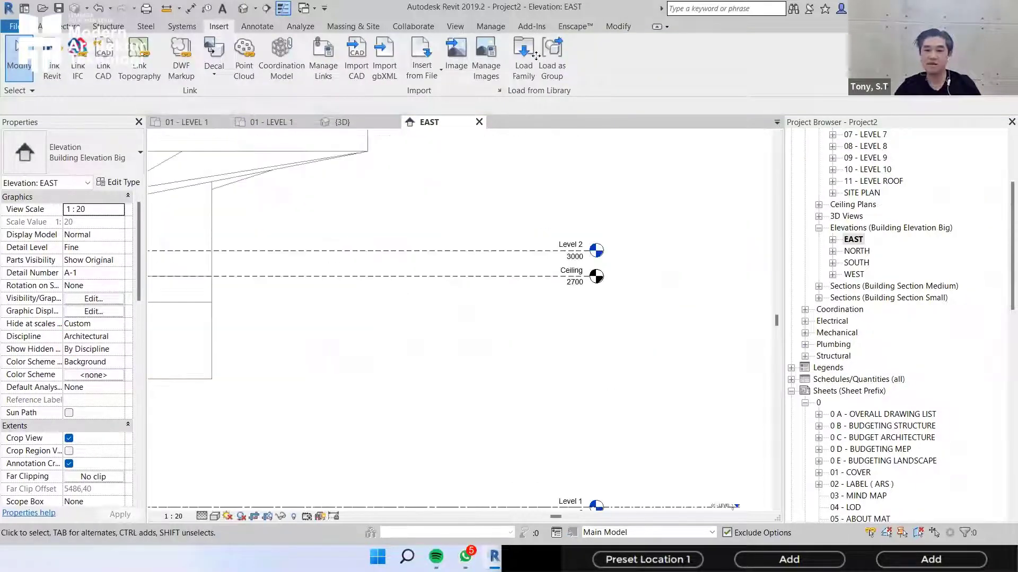
pyautogui.scroll(-3, 515, 227)
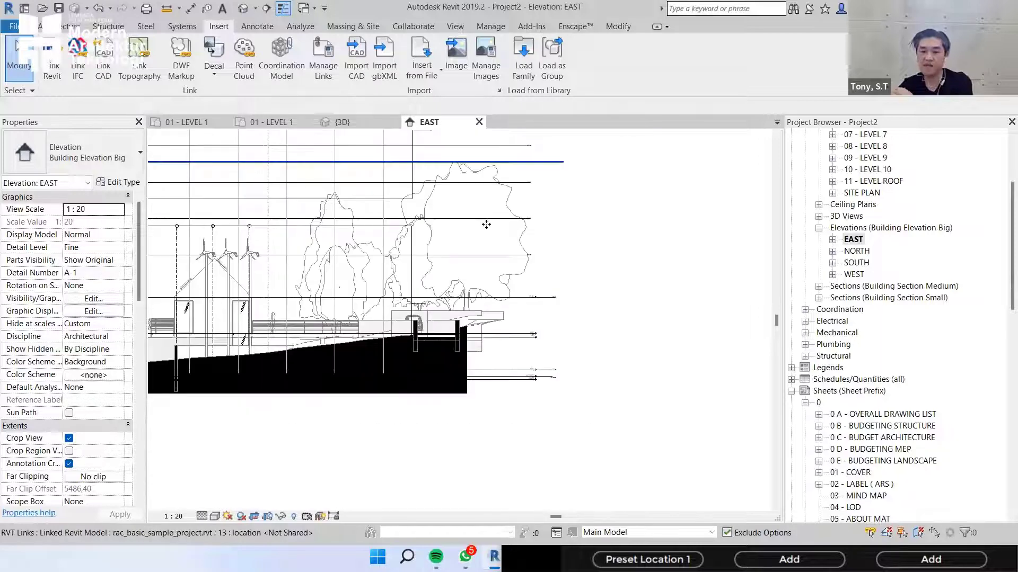
pyautogui.click(536, 300)
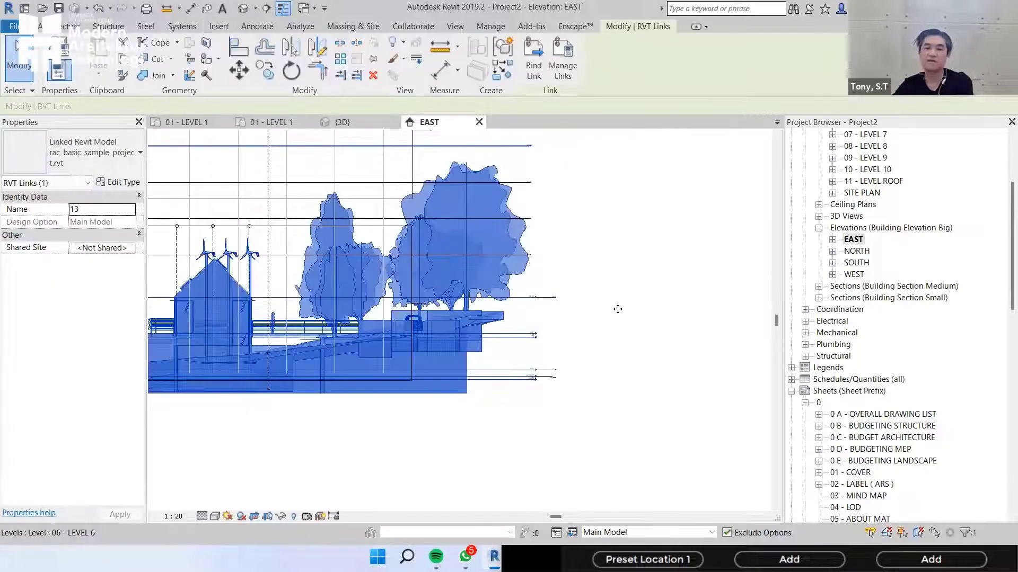
pyautogui.click(588, 306)
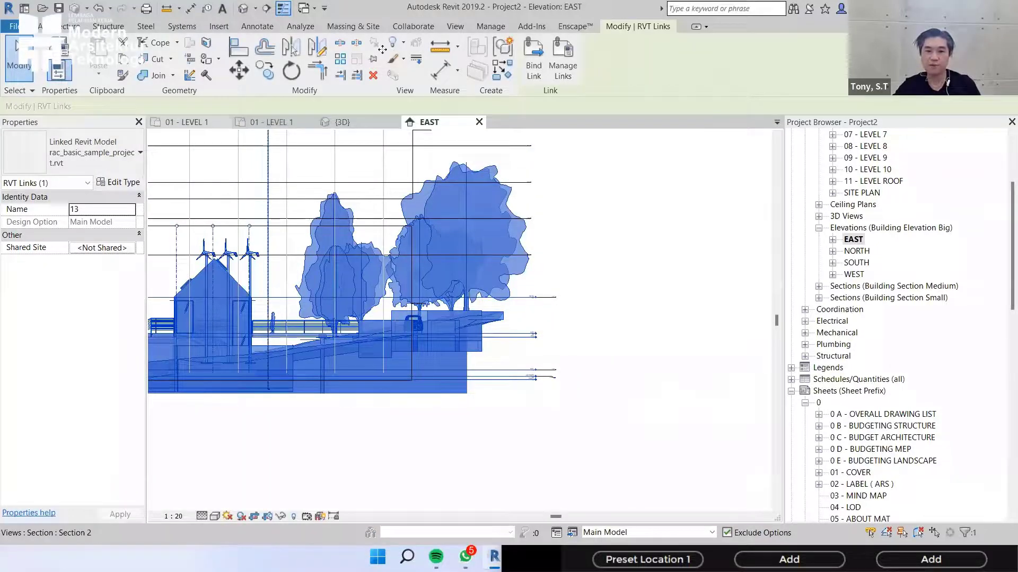
# - Switch to Project1's {3D} view to look at its complete house and site model
pyautogui.hotkey('ctrl', 'Tab')
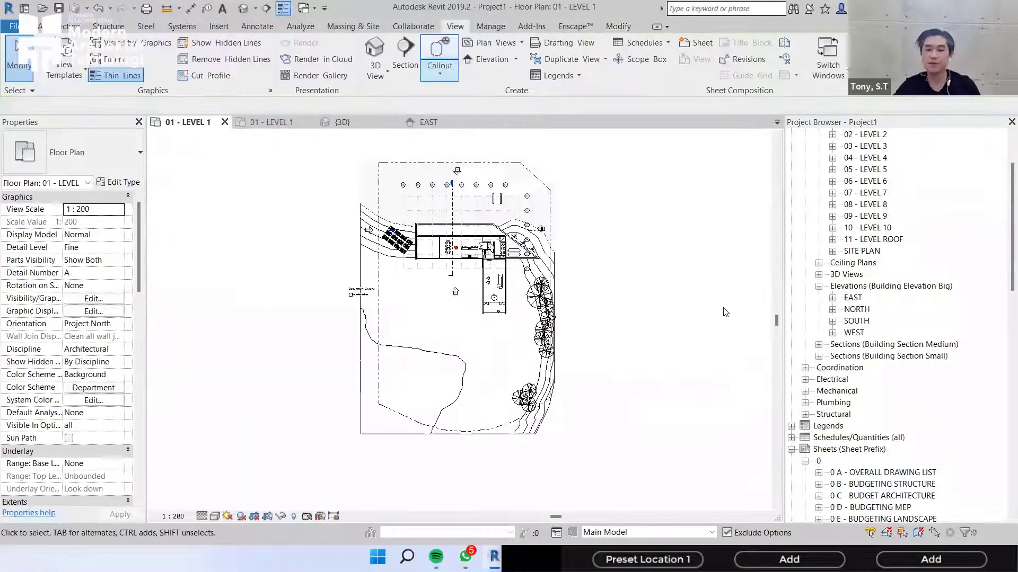
pyautogui.hotkey('ctrl', 'Tab')
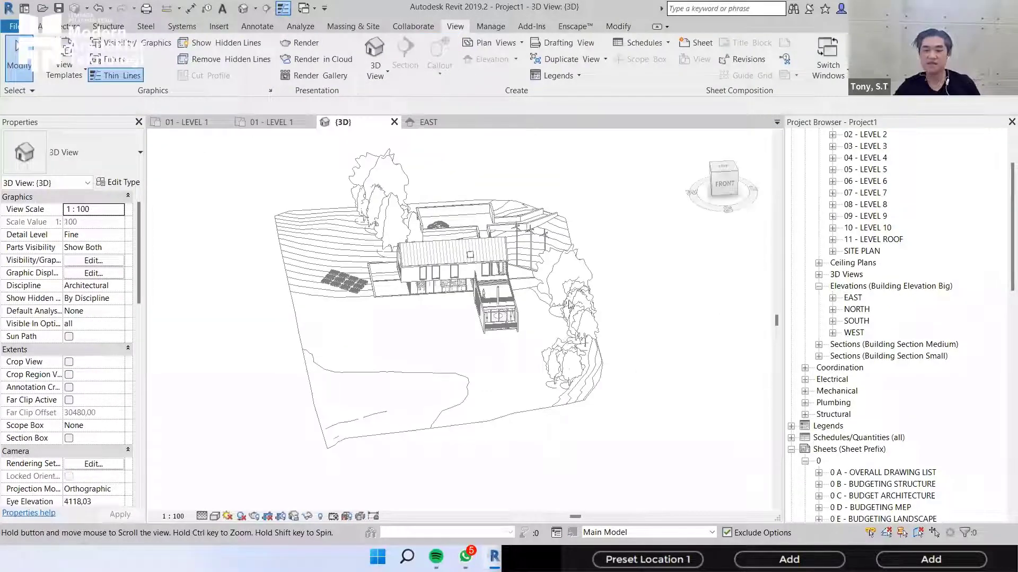
pyautogui.scroll(-2, 628, 295)
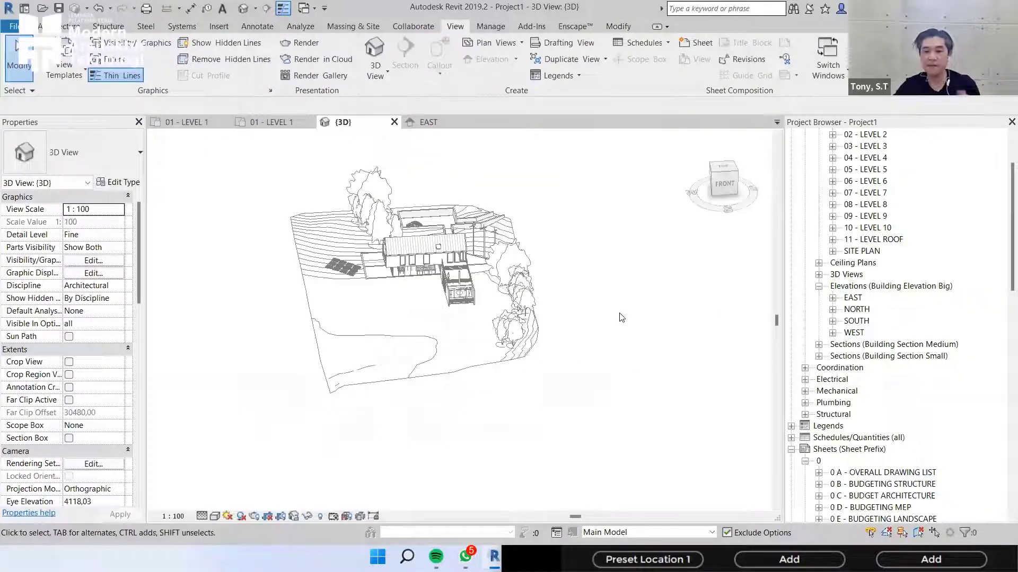
# - Find and open sheet A0 A - MIND MAP DESIGN in Project1
pyautogui.click(856, 289)
pyautogui.scroll(-5, 866, 306)
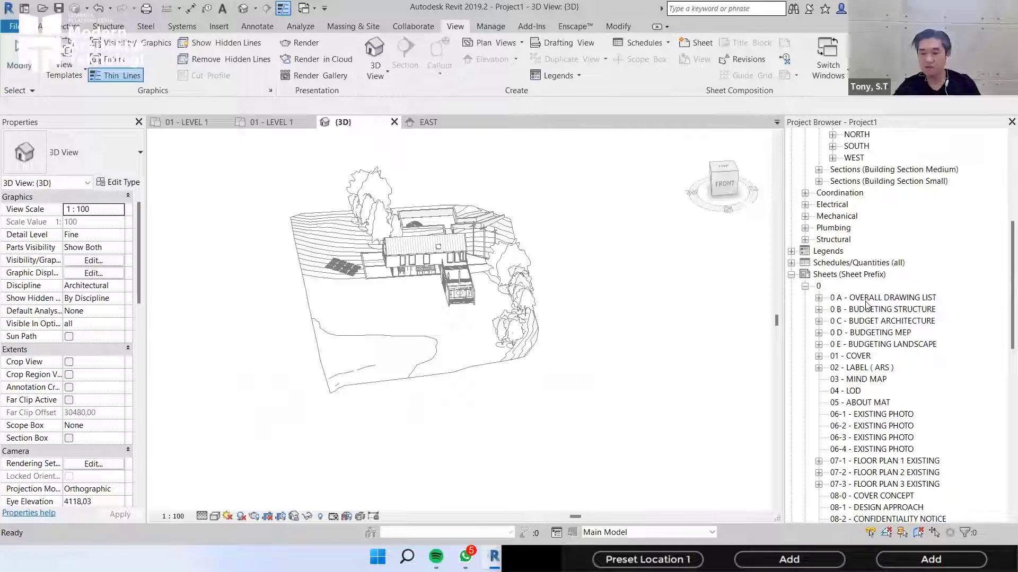
pyautogui.scroll(-3, 865, 307)
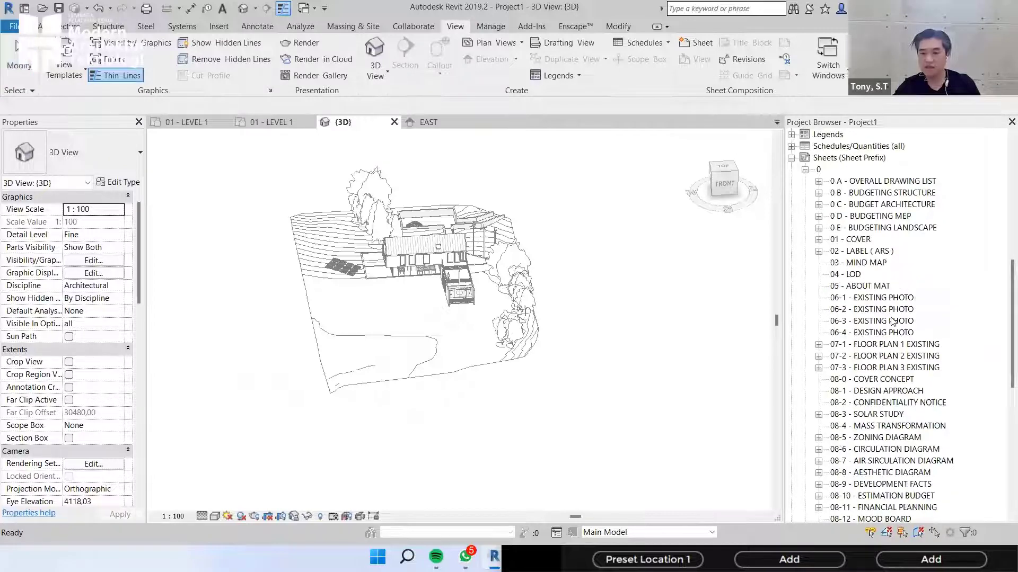
pyautogui.click(892, 314)
pyautogui.scroll(-2, 893, 311)
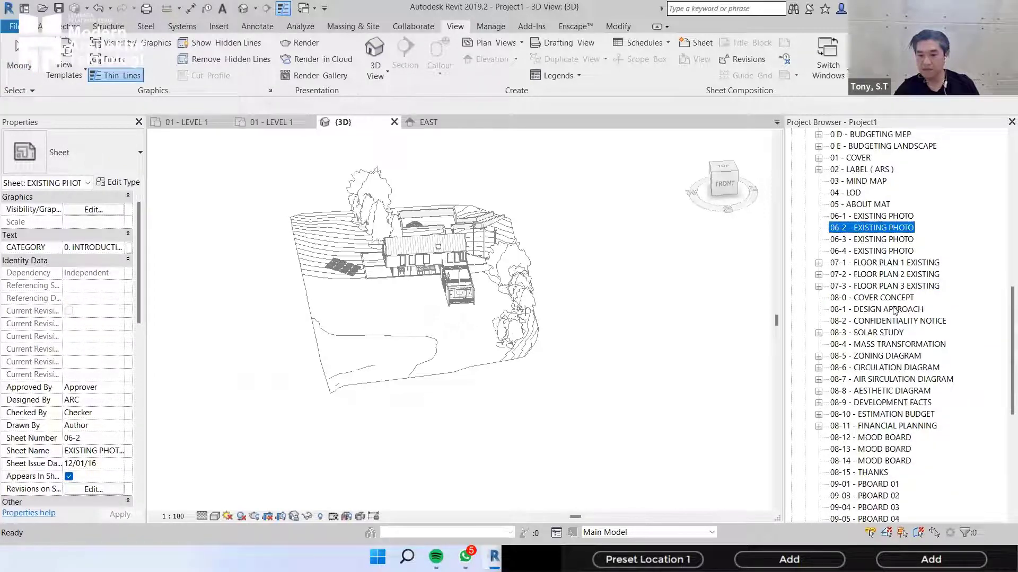
pyautogui.scroll(-8, 894, 310)
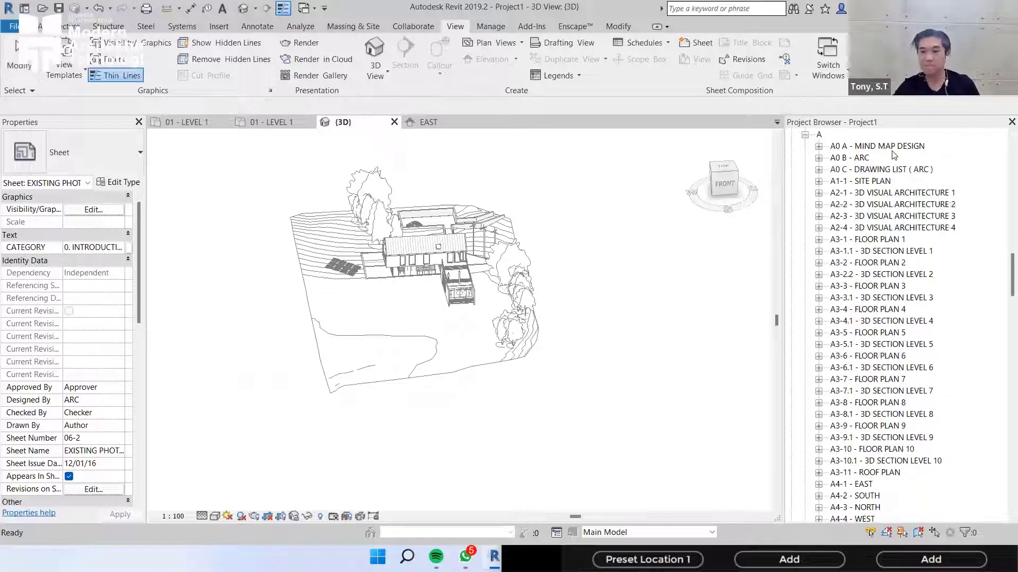
pyautogui.click(906, 147)
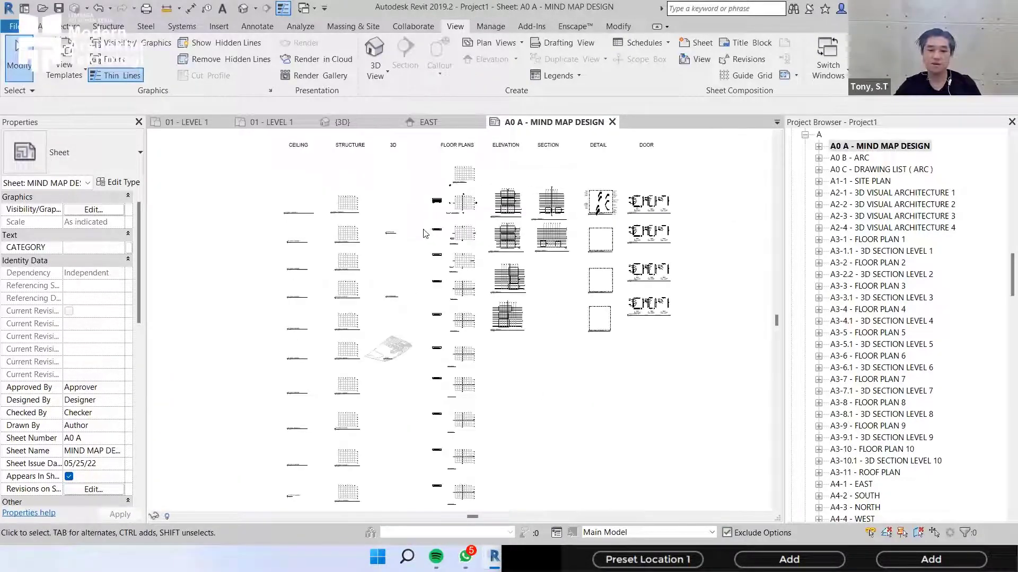
# - Review the mind map sheet's floor plan, elevation, section, detail and door columns
pyautogui.scroll(3, 425, 234)
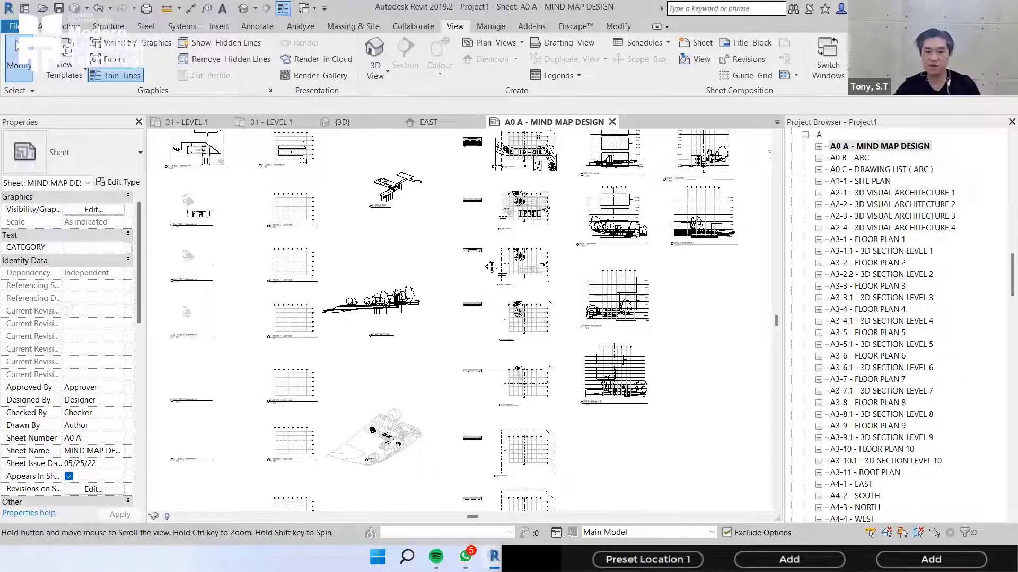
pyautogui.moveTo(491, 267); pyautogui.dragTo(482, 339, button='middle')
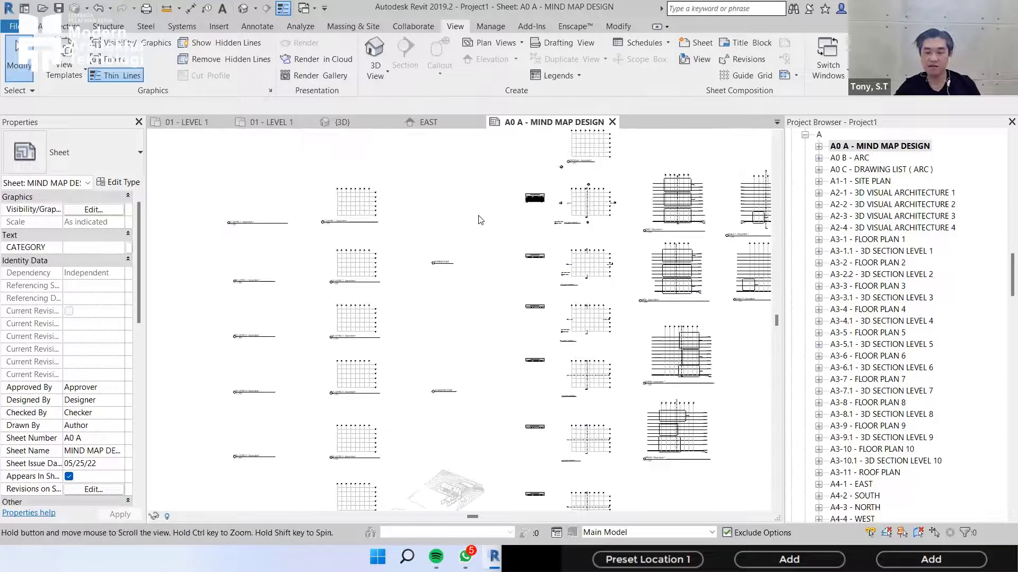
pyautogui.moveTo(479, 210)
pyautogui.mouseDown(button='middle')
pyautogui.moveTo(427, 244)
pyautogui.moveTo(488, 218)
pyautogui.mouseUp(button='middle')
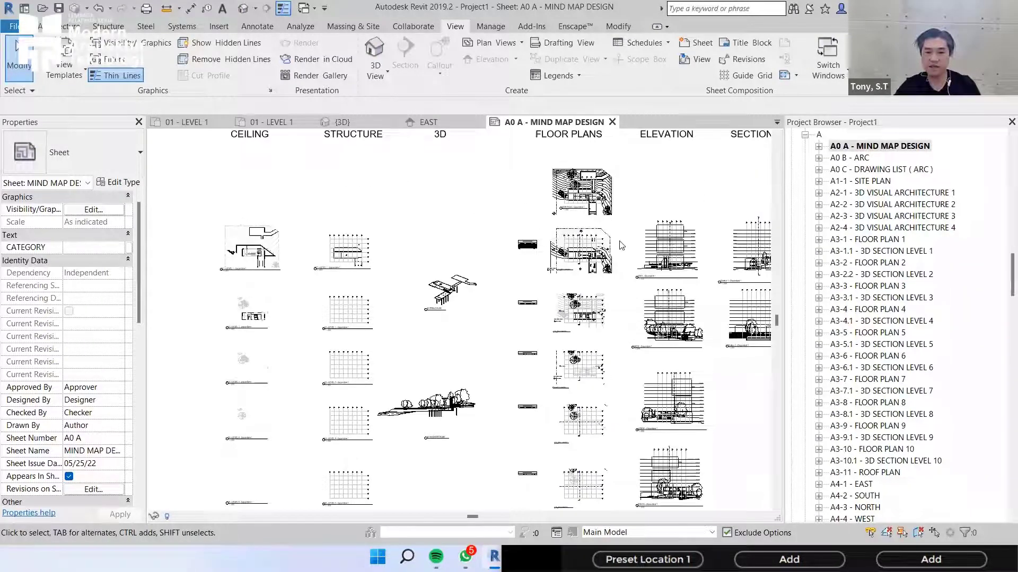
pyautogui.scroll(4, 591, 249)
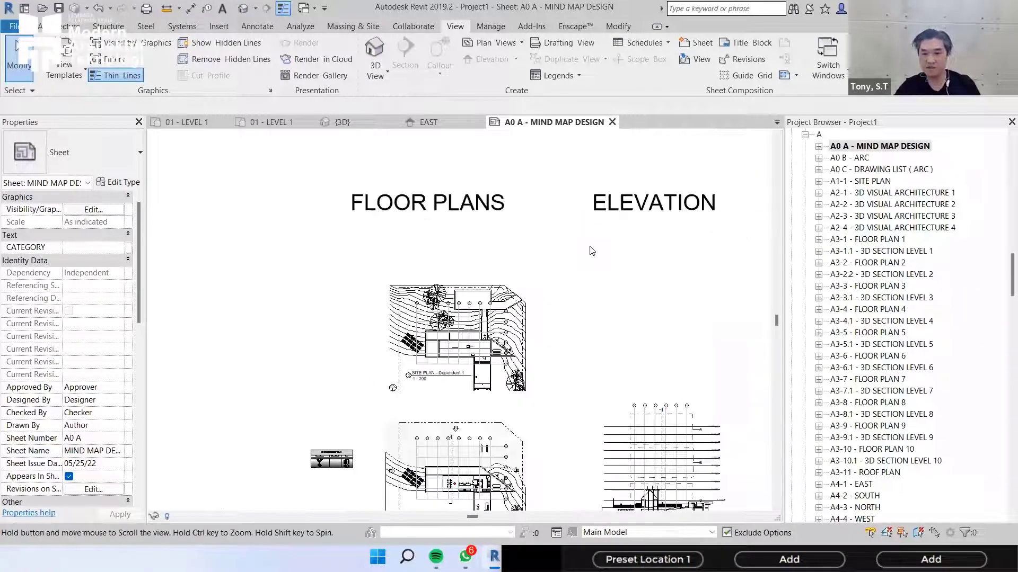
pyautogui.scroll(-2, 454, 254)
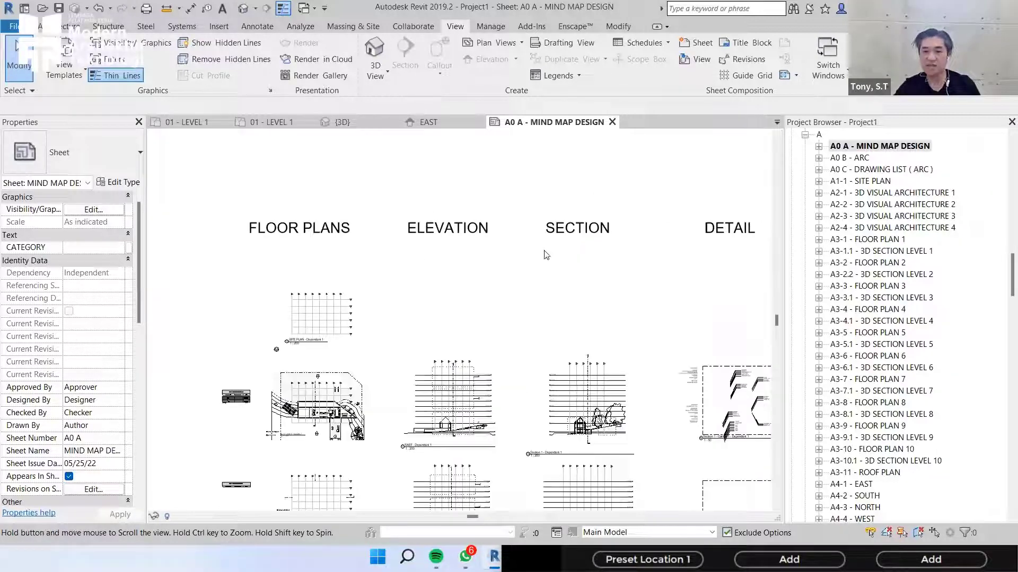
pyautogui.moveTo(569, 286); pyautogui.dragTo(440, 289, button='middle')
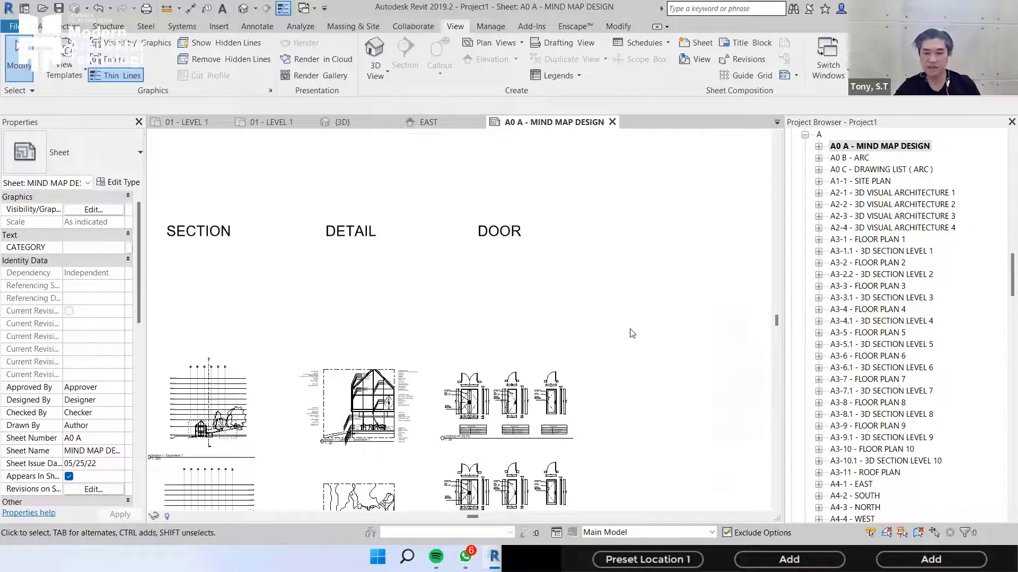
# - Examine the slabs and columns in the 3D STRUCTURE viewport, and locate the 3D ARCHITECTURE viewport on the sheet
pyautogui.keyDown('shift'); pyautogui.hscroll(-5, 539, 301); pyautogui.keyUp('shift')
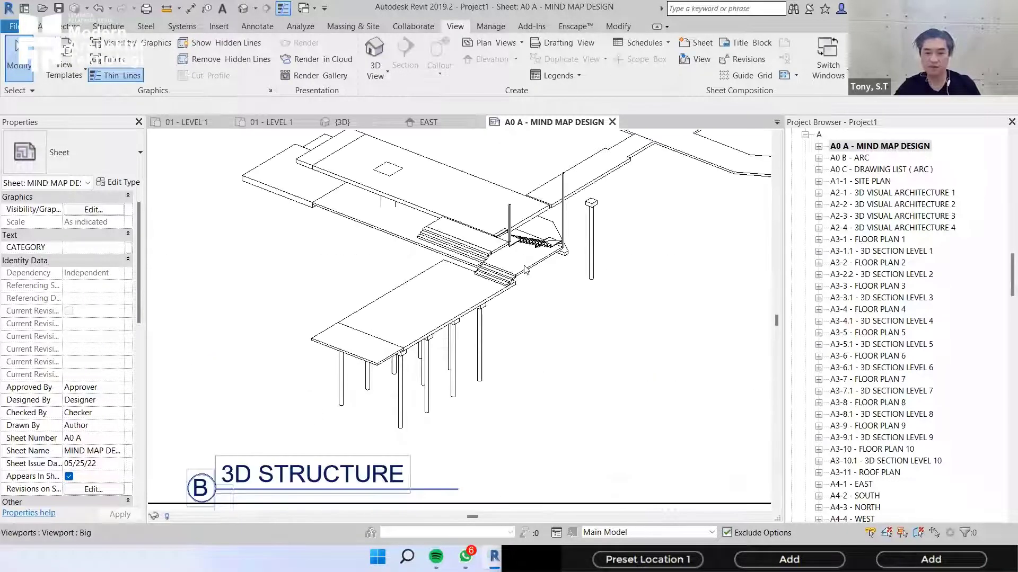
pyautogui.scroll(-2, 525, 269)
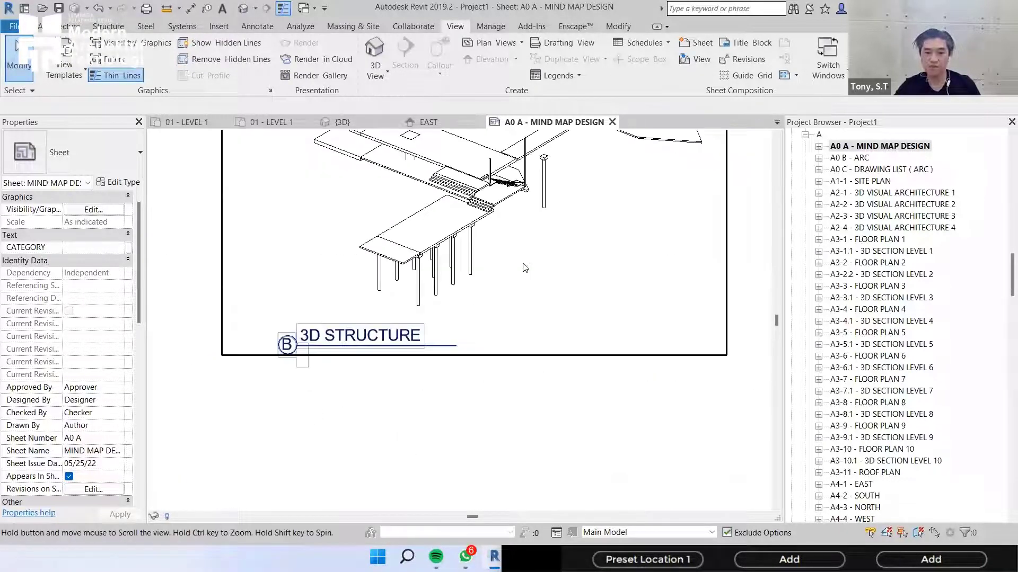
pyautogui.scroll(-4, 504, 270)
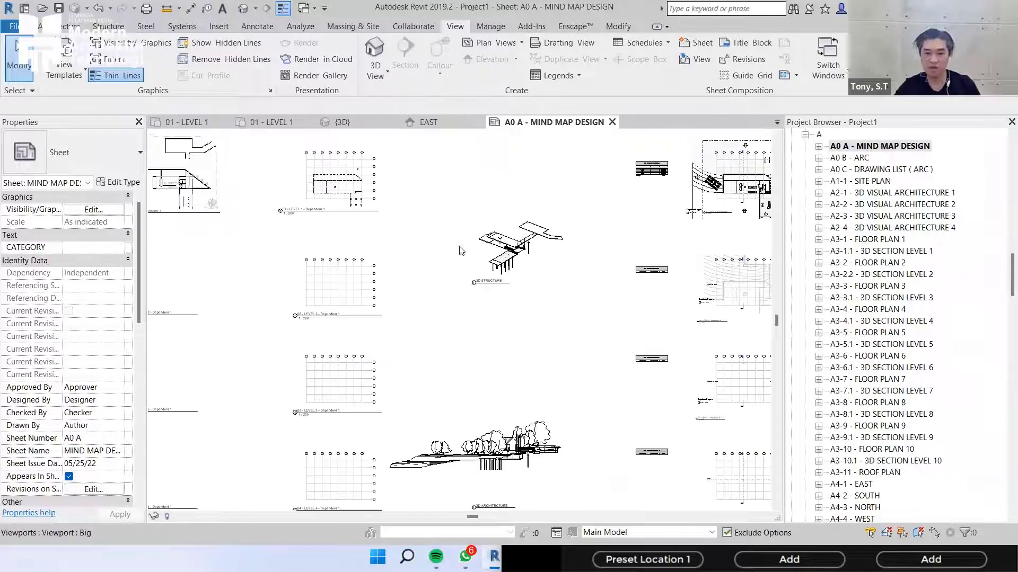
pyautogui.scroll(5, 460, 250)
pyautogui.scroll(4, 404, 258)
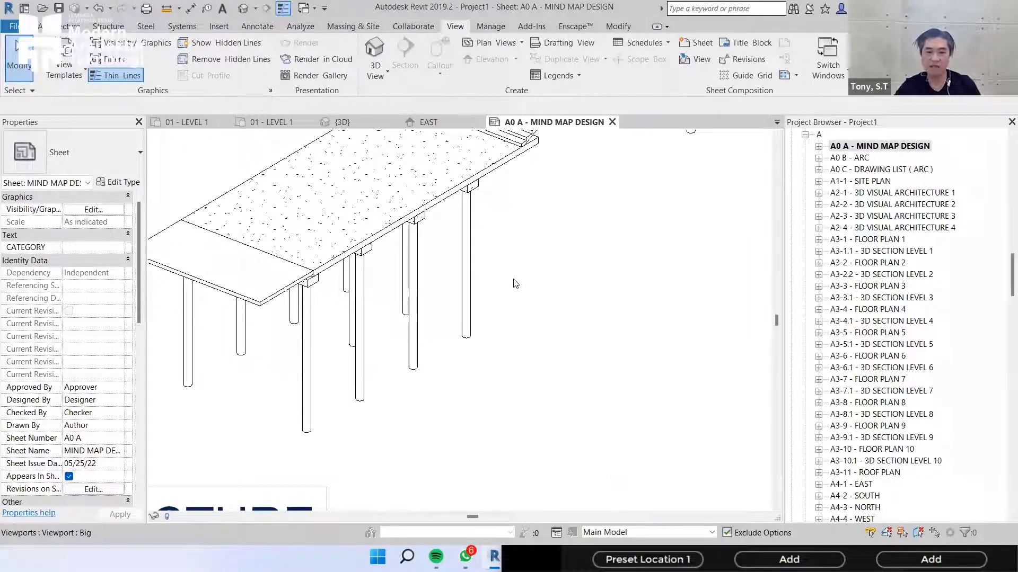
pyautogui.scroll(-1, 522, 287)
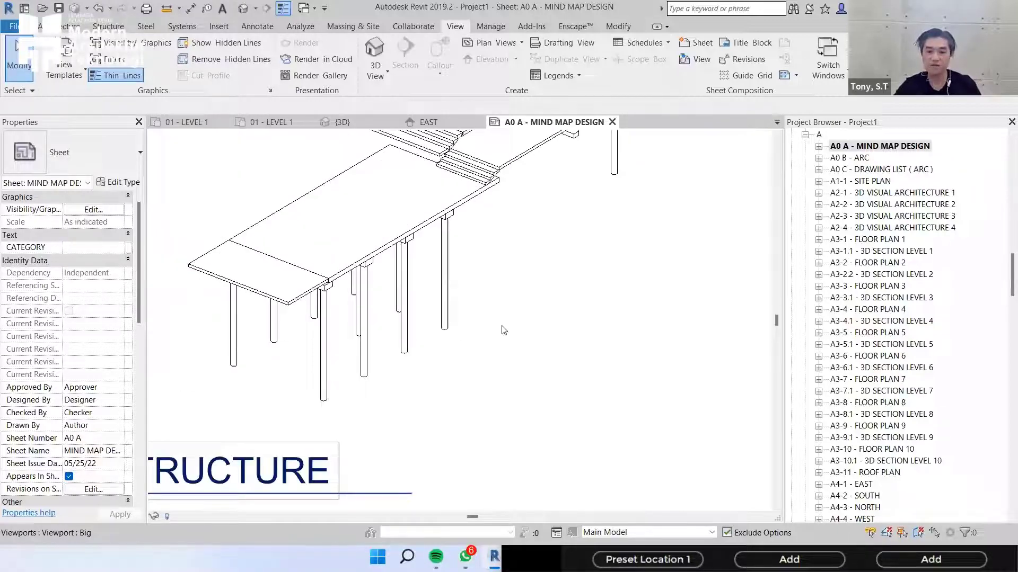
pyautogui.scroll(-5, 419, 243)
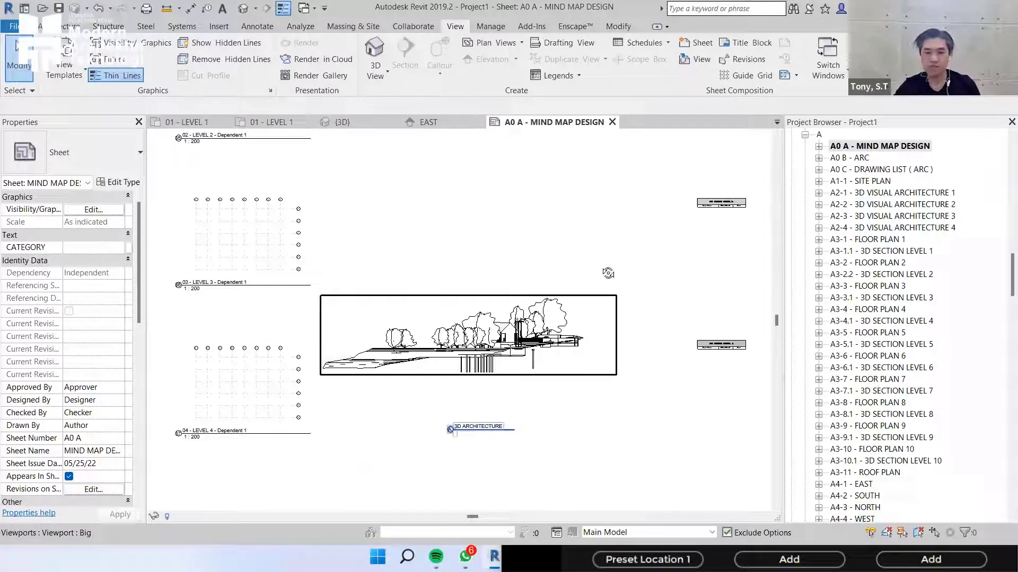
# - Activate the 3D ARCHITECTURE viewport, orbit the model to a raised view of its right and back sides, and deactivate the viewport
pyautogui.click(462, 332)
pyautogui.scroll(2, 461, 333)
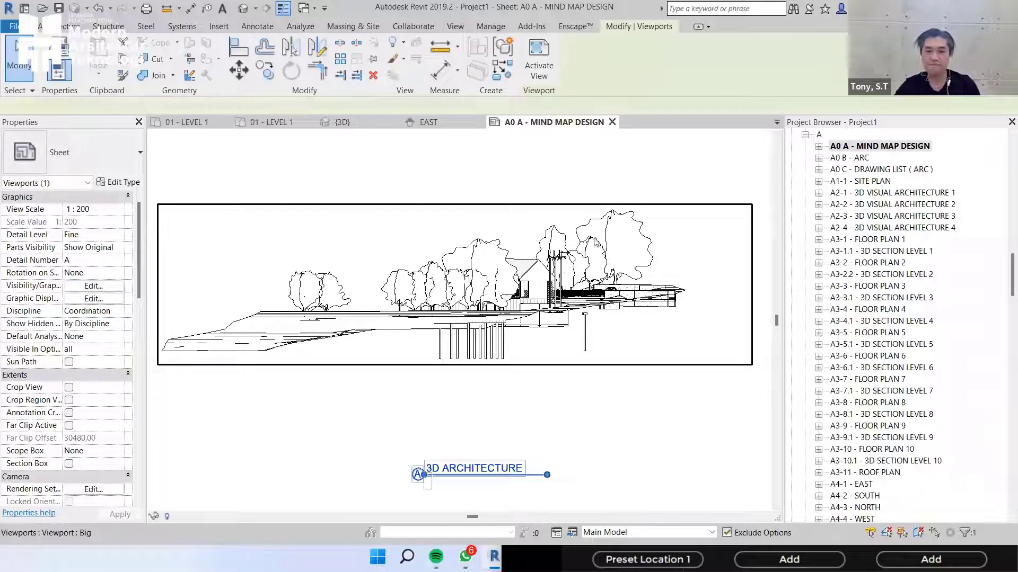
pyautogui.doubleClick(597, 240)
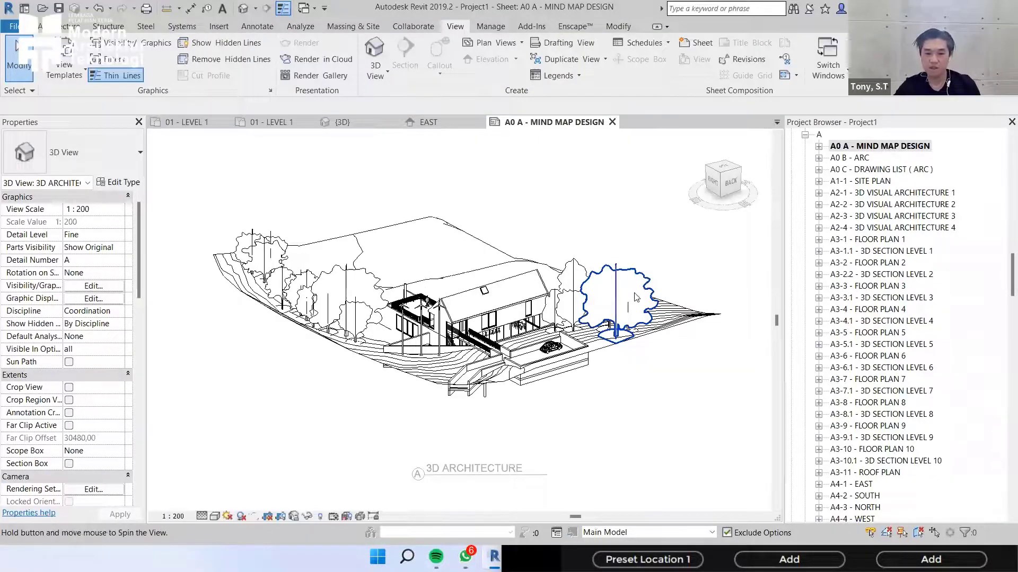
pyautogui.scroll(-5, 556, 133)
pyautogui.rightClick(601, 239)
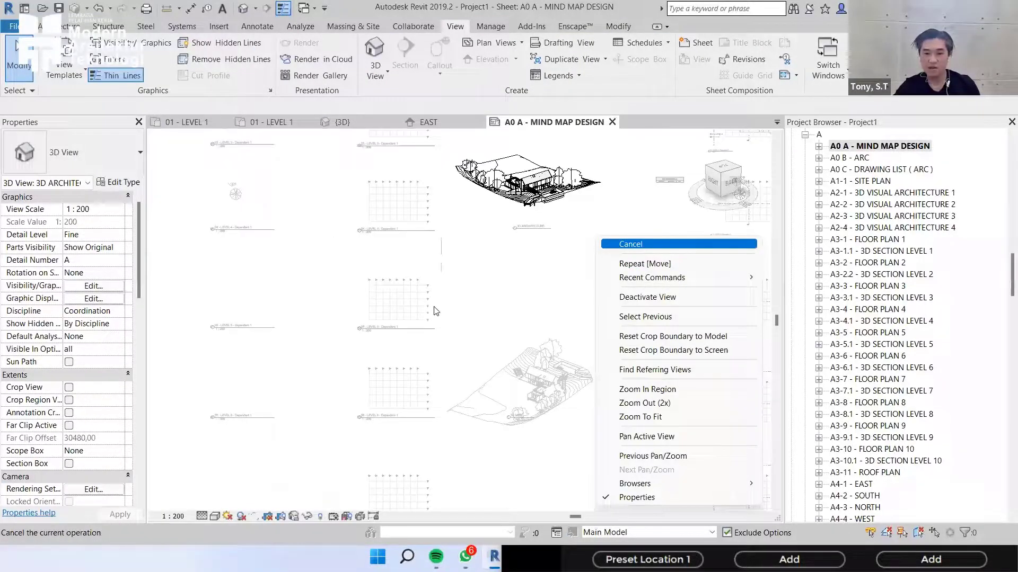
pyautogui.doubleClick(393, 337)
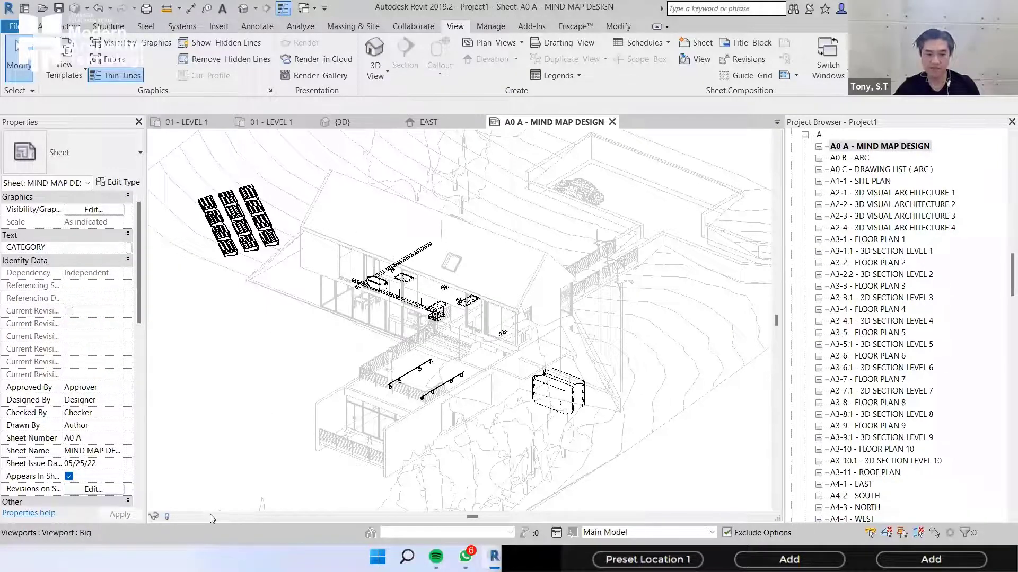
# - Activate the 3D MEP viewport on the sheet to inspect the plumbing fixtures and equipment
pyautogui.click(401, 361)
pyautogui.scroll(5, 432, 318)
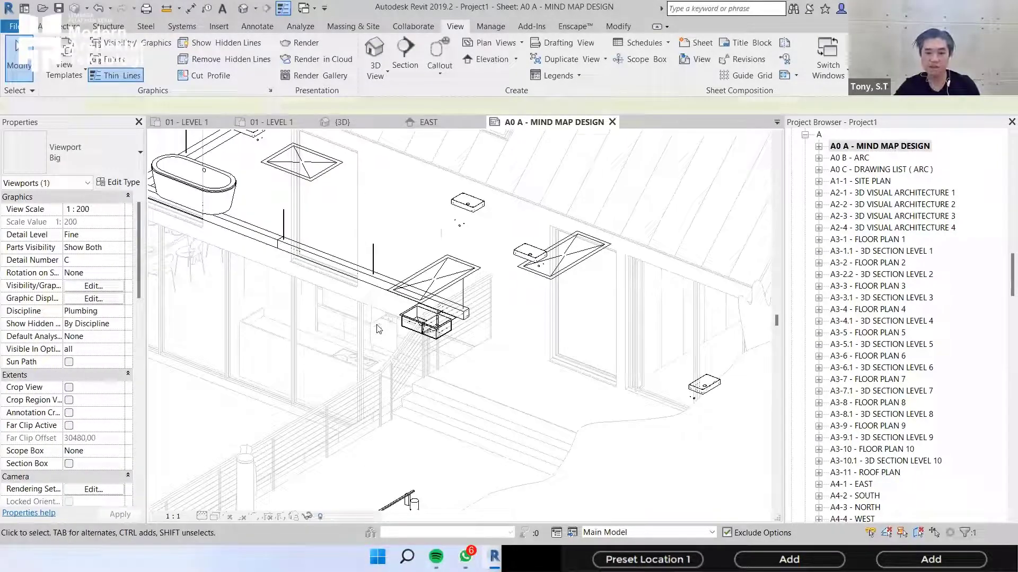
pyautogui.doubleClick(385, 300)
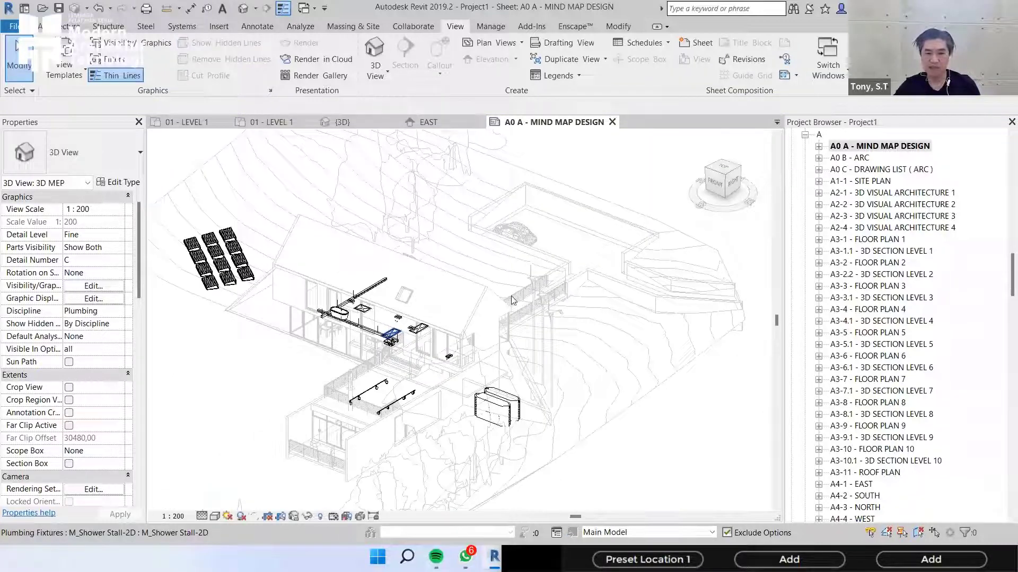
# - Examine the ceiling and structure plans for Levels 1 and 2 on the sheet and deactivate the 3D MEP viewport
pyautogui.scroll(-5, 499, 316)
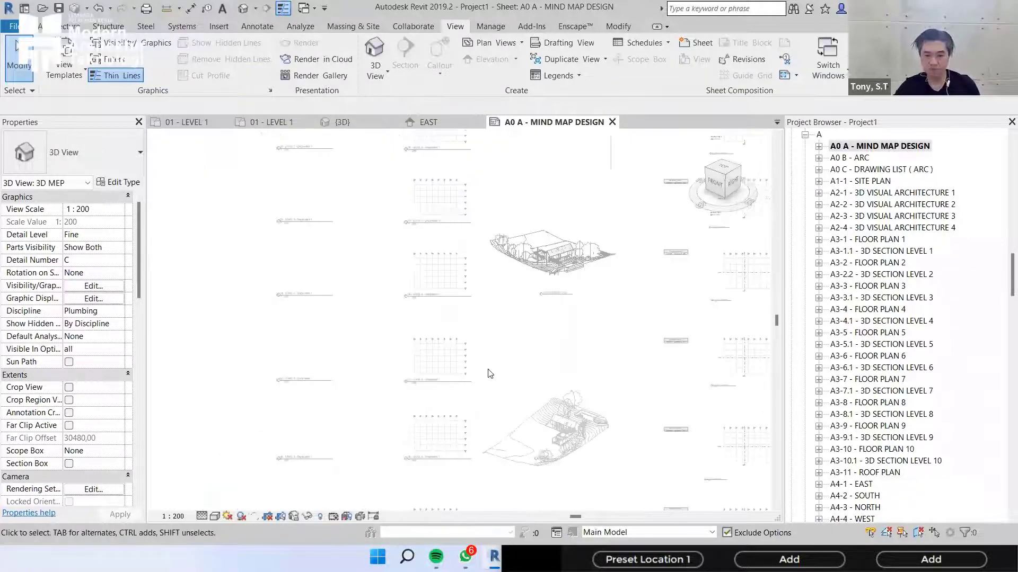
pyautogui.scroll(-3, 480, 318)
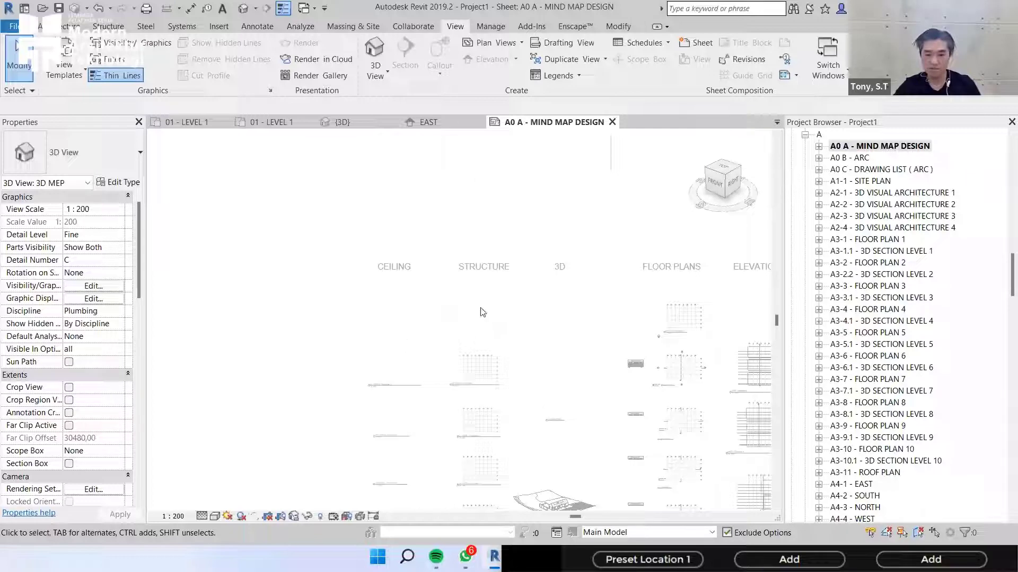
pyautogui.scroll(4, 484, 313)
pyautogui.scroll(-2, 457, 269)
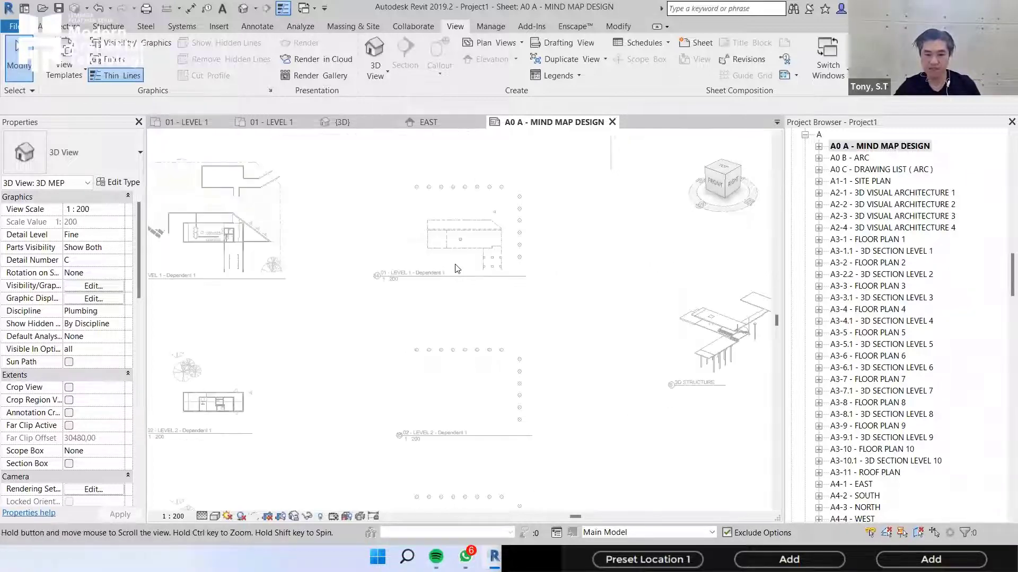
pyautogui.scroll(-3, 415, 352)
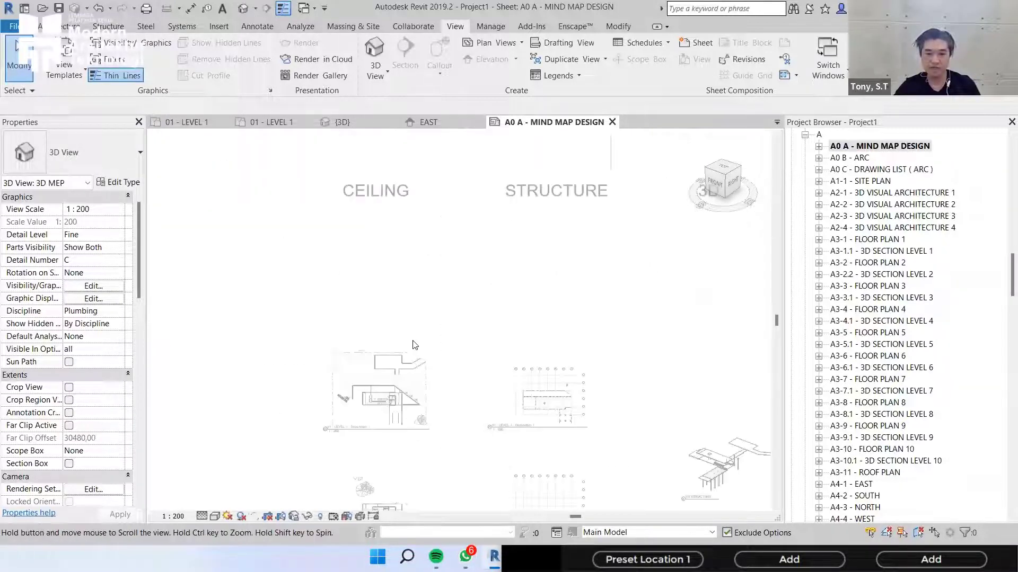
pyautogui.moveTo(412, 341); pyautogui.dragTo(413, 217, button='middle')
pyautogui.scroll(4, 402, 270)
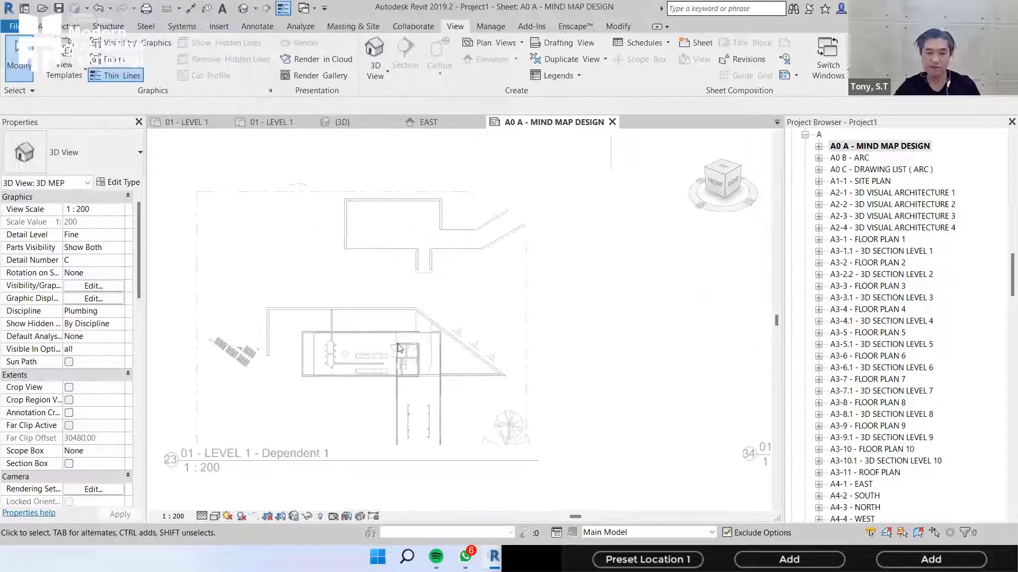
pyautogui.moveTo(400, 388); pyautogui.dragTo(382, 53, button='middle')
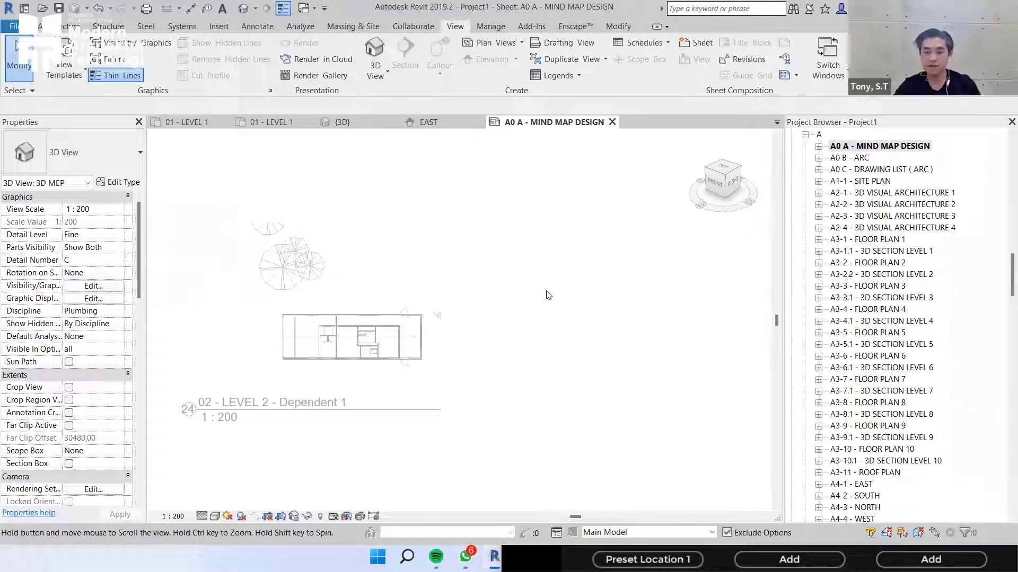
pyautogui.scroll(-5, 548, 296)
pyautogui.scroll(-2, 574, 217)
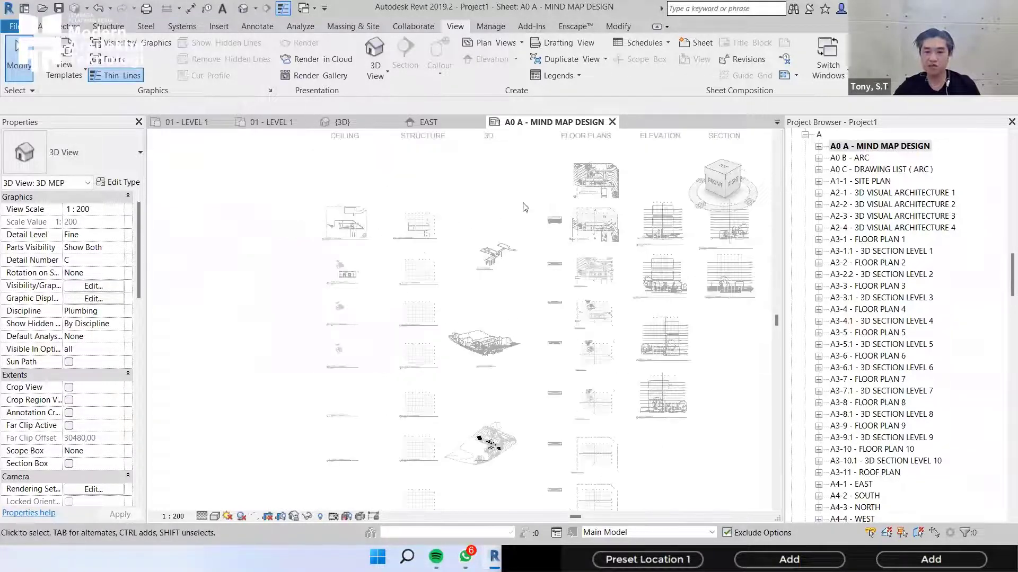
pyautogui.rightClick(522, 202)
pyautogui.click(562, 257)
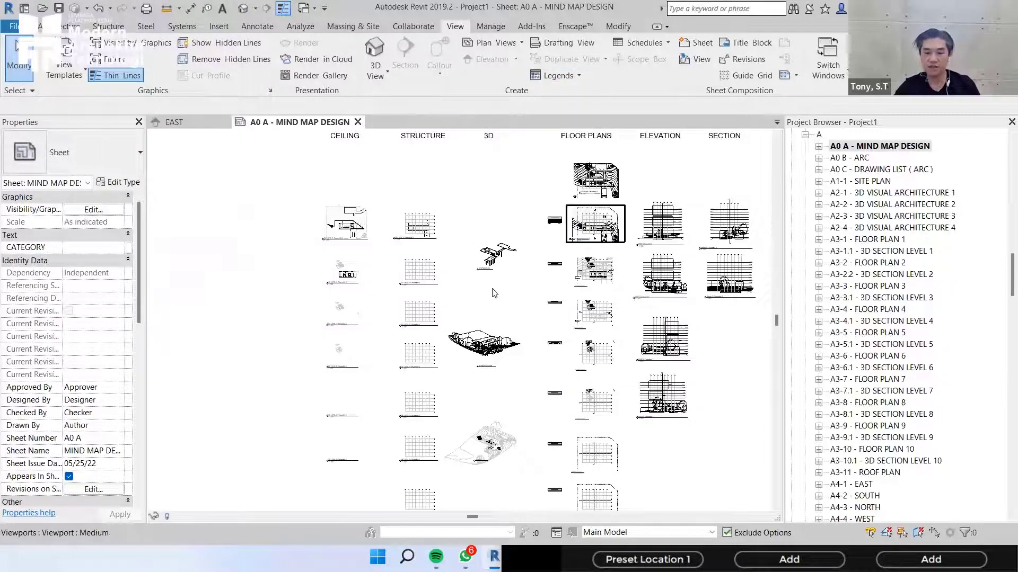
# - Activate the 3D ARCHITECTURE viewport on the mind map sheet
pyautogui.scroll(1, 491, 291)
pyautogui.scroll(3, 491, 291)
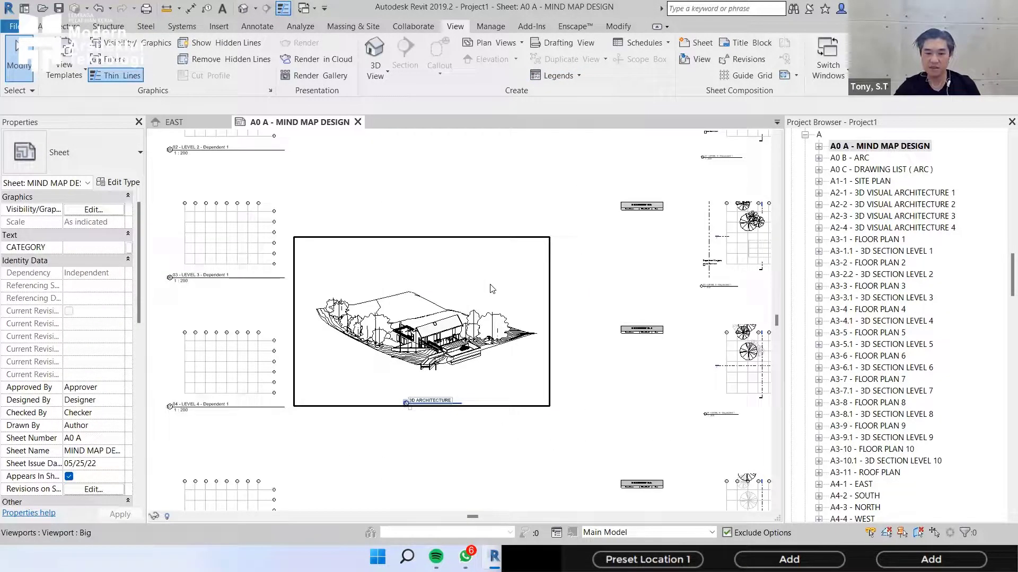
pyautogui.click(410, 405)
pyautogui.doubleClick(410, 406)
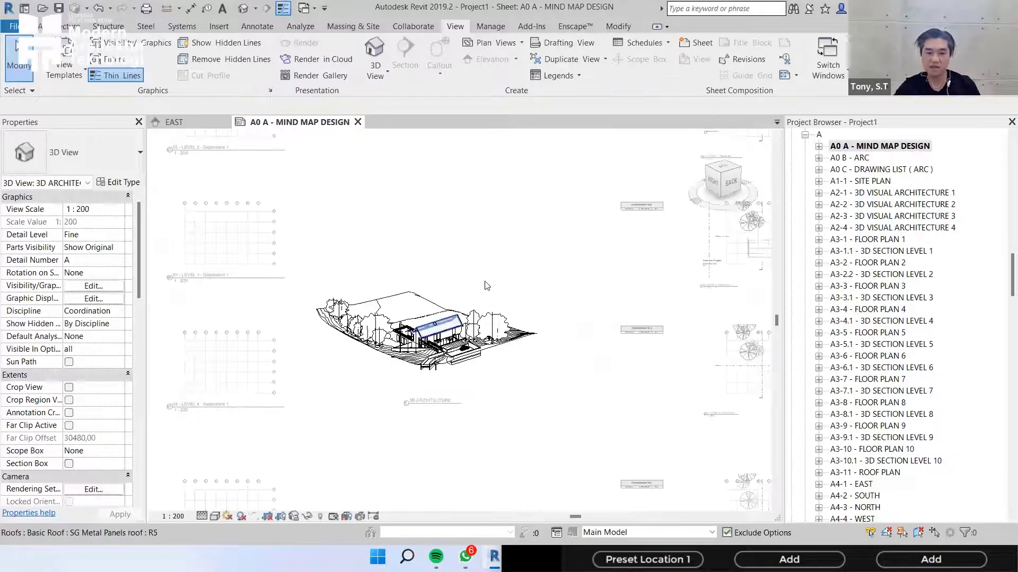
# - Copy a window of the double-window pair along the same facade wall, placing it between the pair and the single window
pyautogui.scroll(5, 483, 284)
pyautogui.scroll(3, 428, 290)
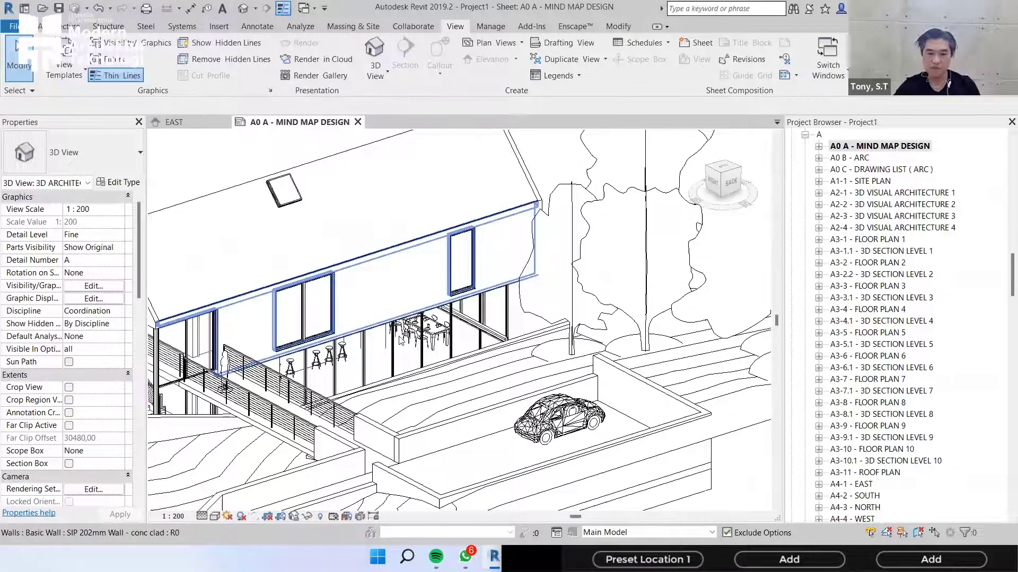
pyautogui.scroll(3, 359, 286)
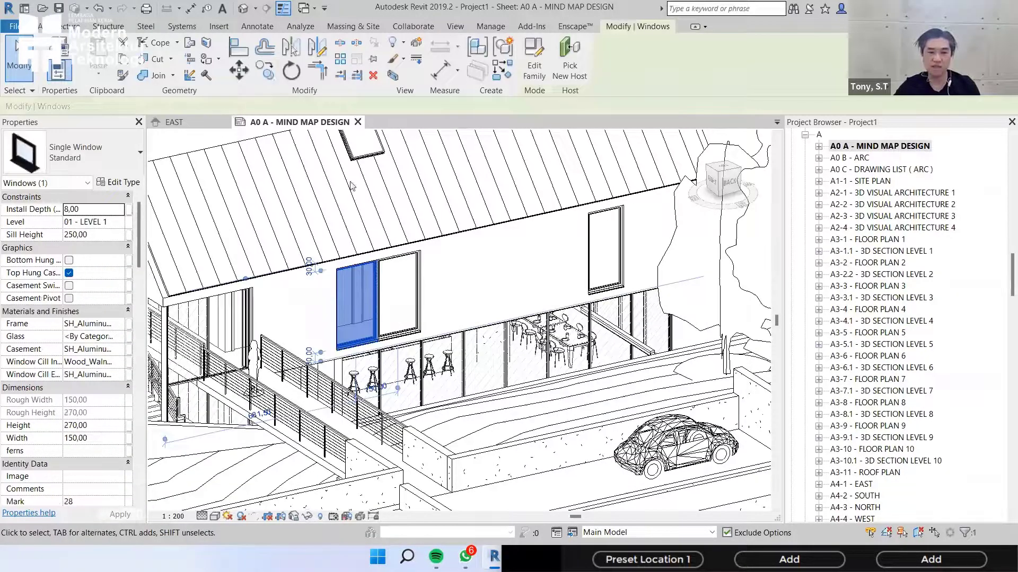
pyautogui.press('c')
pyautogui.press('o')
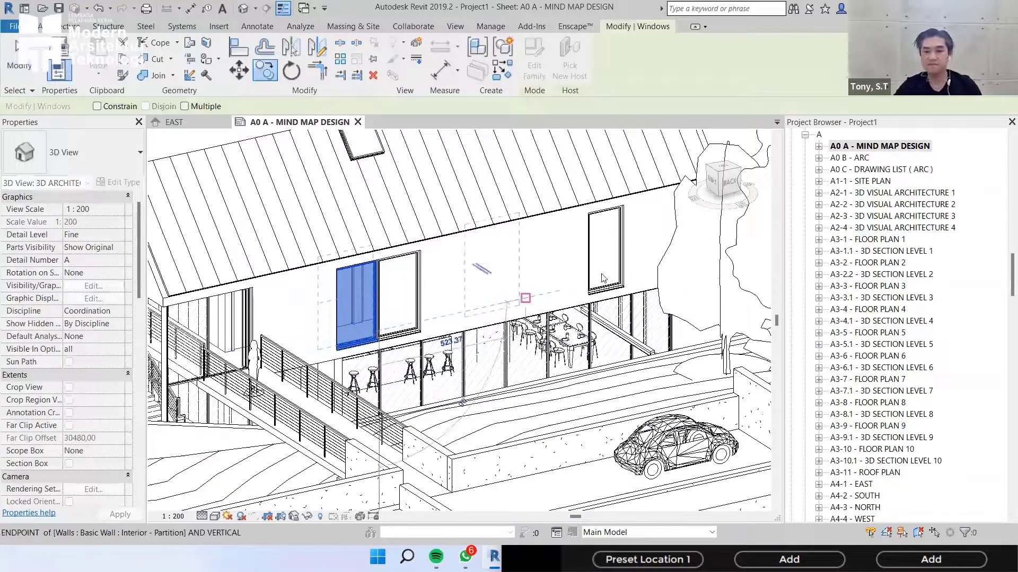
pyautogui.click(602, 277)
pyautogui.scroll(-2, 545, 269)
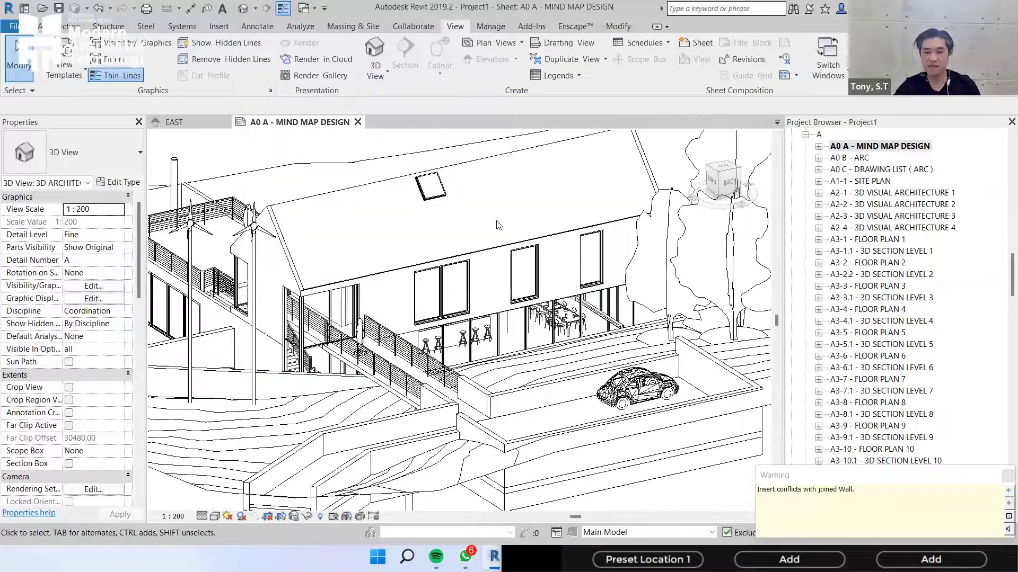
pyautogui.scroll(-2, 531, 225)
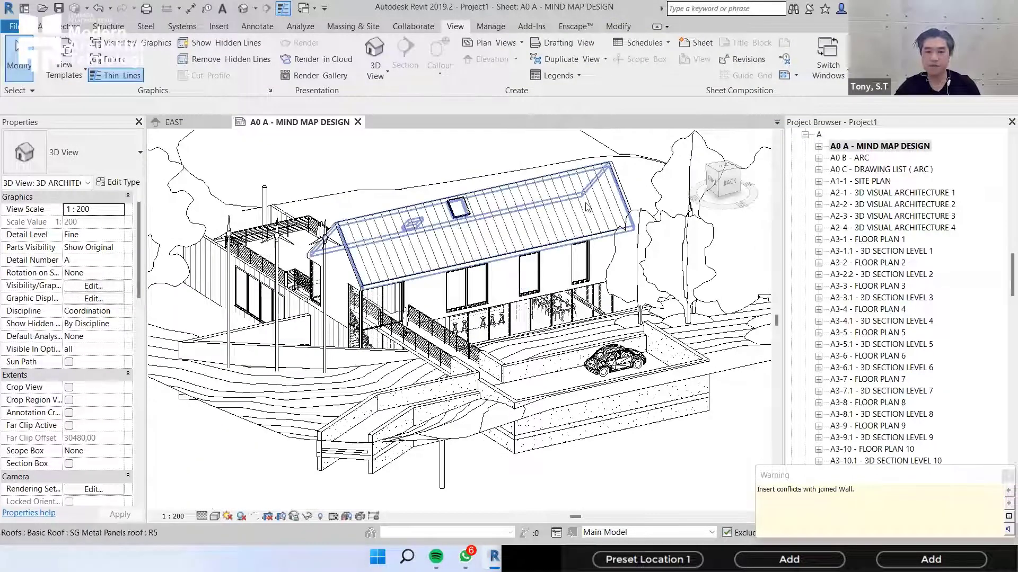
# - Orbit the 3D ARCHITECTURE model to a higher view and deactivate the viewport
pyautogui.click(622, 209)
pyautogui.click(616, 214)
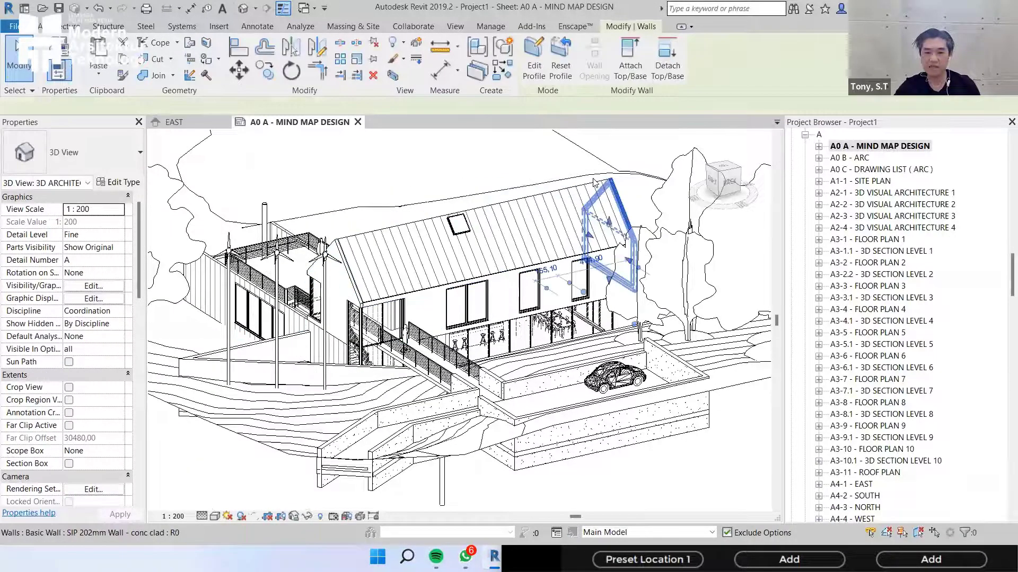
pyautogui.press('Escape')
pyautogui.scroll(-1, 592, 331)
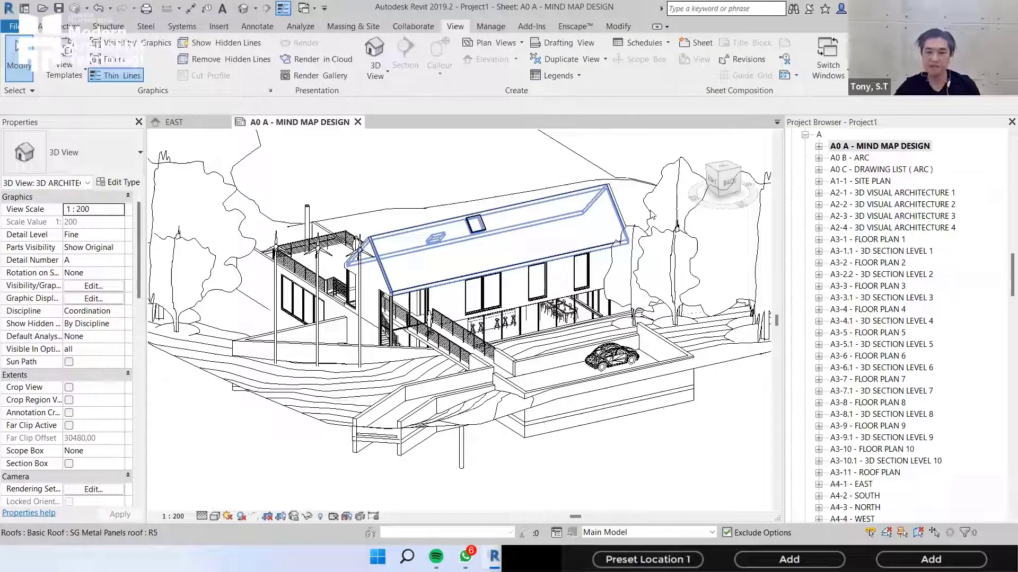
pyautogui.scroll(-5, 468, 350)
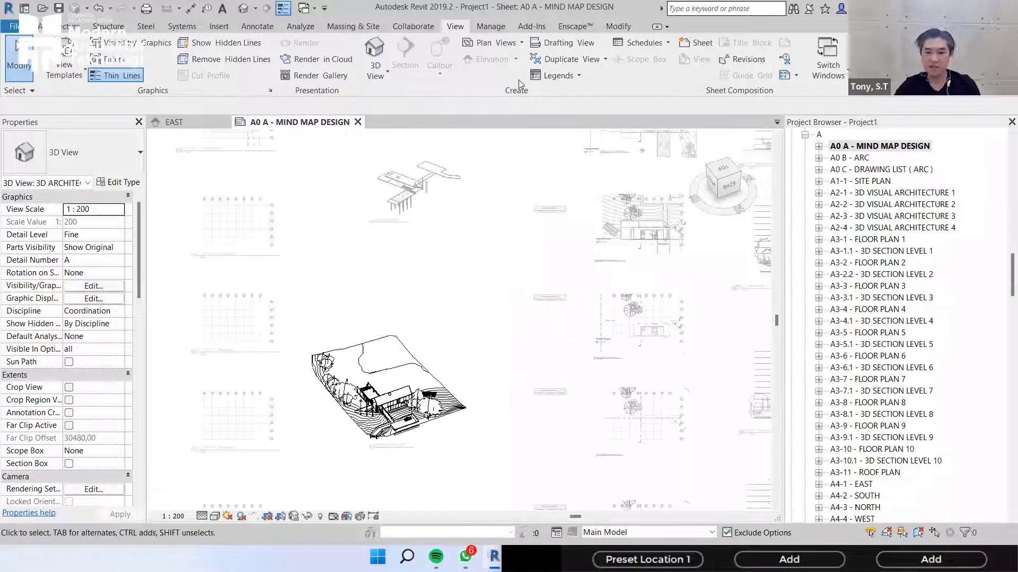
pyautogui.rightClick(497, 265)
pyautogui.click(509, 74)
# - Activate the SITE PLAN viewport at the head of the FLOOR PLANS column
pyautogui.moveTo(502, 231); pyautogui.dragTo(460, 436, button='middle')
pyautogui.scroll(1, 552, 323)
pyautogui.scroll(1, 554, 318)
pyautogui.moveTo(575, 246); pyautogui.dragTo(488, 234, button='middle')
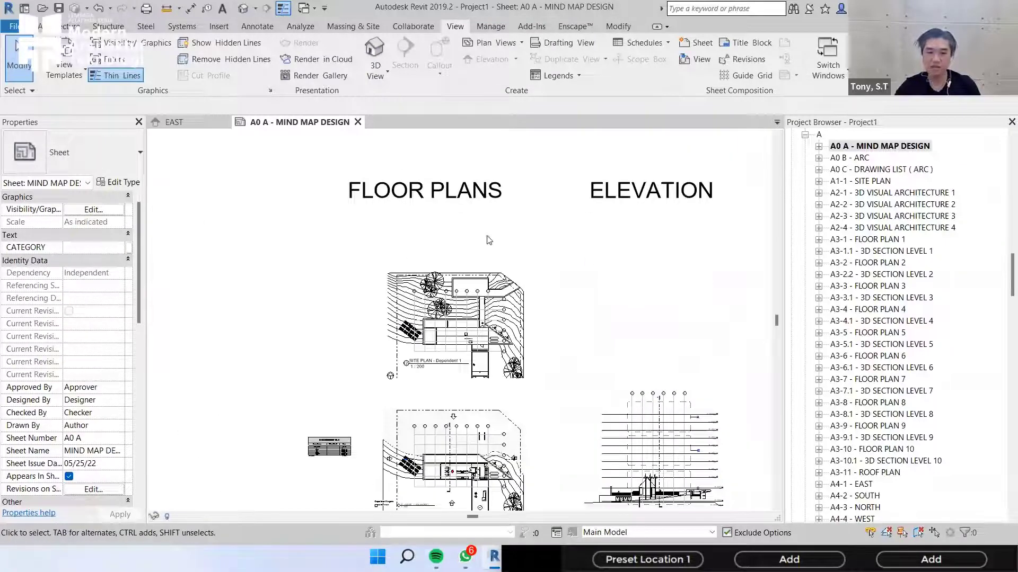
pyautogui.scroll(3, 488, 244)
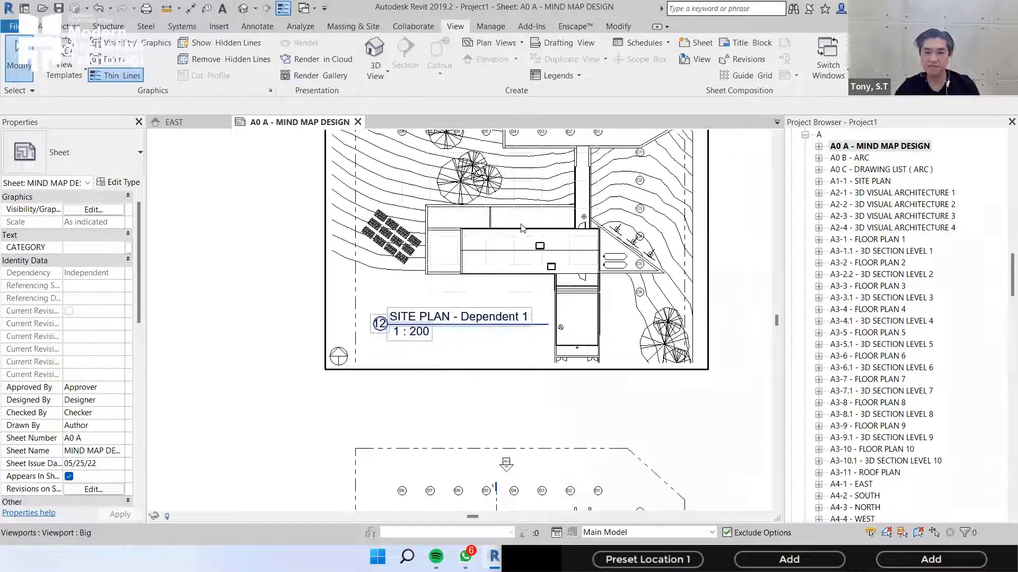
pyautogui.scroll(2, 522, 228)
pyautogui.scroll(3, 529, 250)
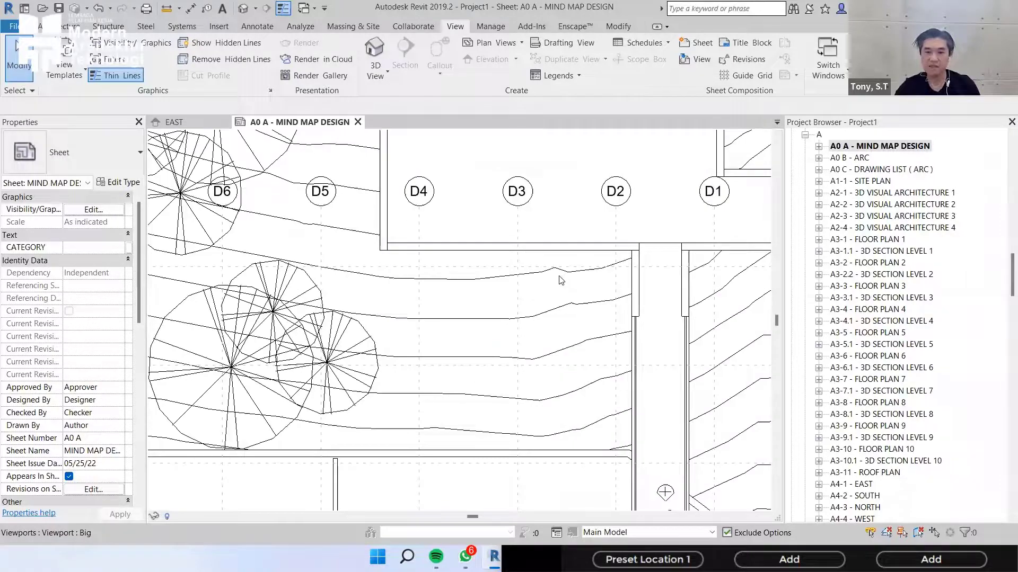
pyautogui.scroll(-4, 505, 285)
pyautogui.doubleClick(505, 286)
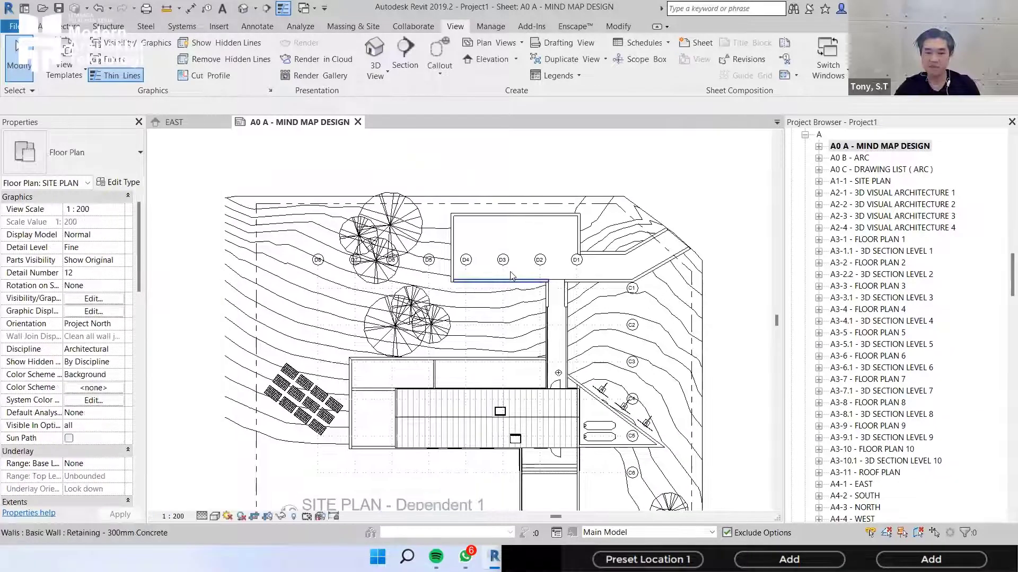
# - Extend grids D1 to D8 upward so their bubbles sit above the site boundary line
pyautogui.scroll(2, 508, 267)
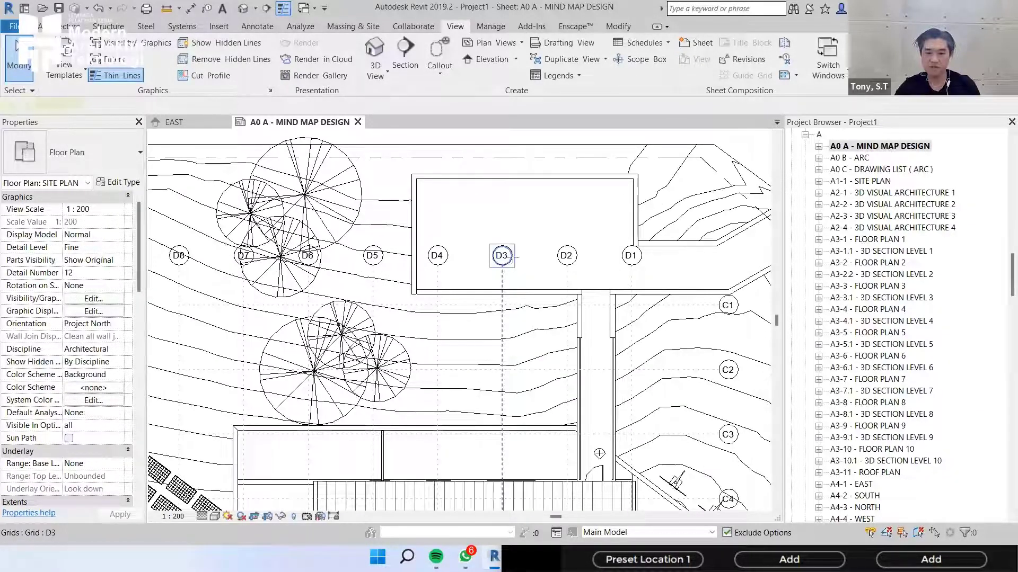
pyautogui.moveTo(505, 268); pyautogui.dragTo(513, 349, button='middle')
pyautogui.click(511, 347)
pyautogui.moveTo(511, 348); pyautogui.dragTo(518, 184)
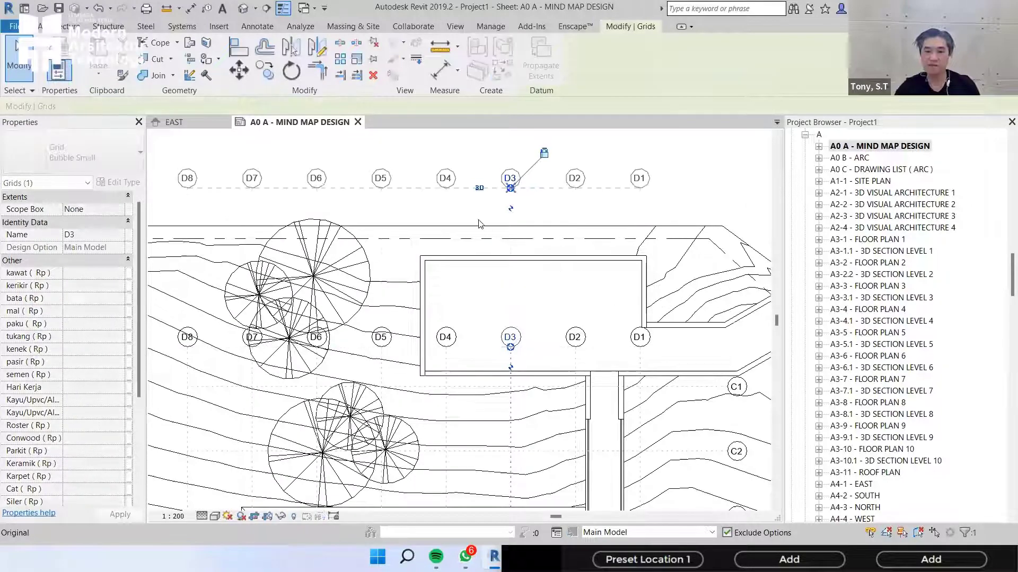
# - Extend the C grids outward so their bubbles sit beyond the right site boundary, and deactivate the site plan viewport
pyautogui.scroll(-1, 545, 267)
pyautogui.click(540, 275)
pyautogui.moveTo(540, 275); pyautogui.dragTo(722, 275)
pyautogui.click(669, 255)
pyautogui.scroll(-2, 670, 255)
pyautogui.moveTo(670, 255); pyautogui.dragTo(711, 177, button='middle')
pyautogui.scroll(-2, 711, 177)
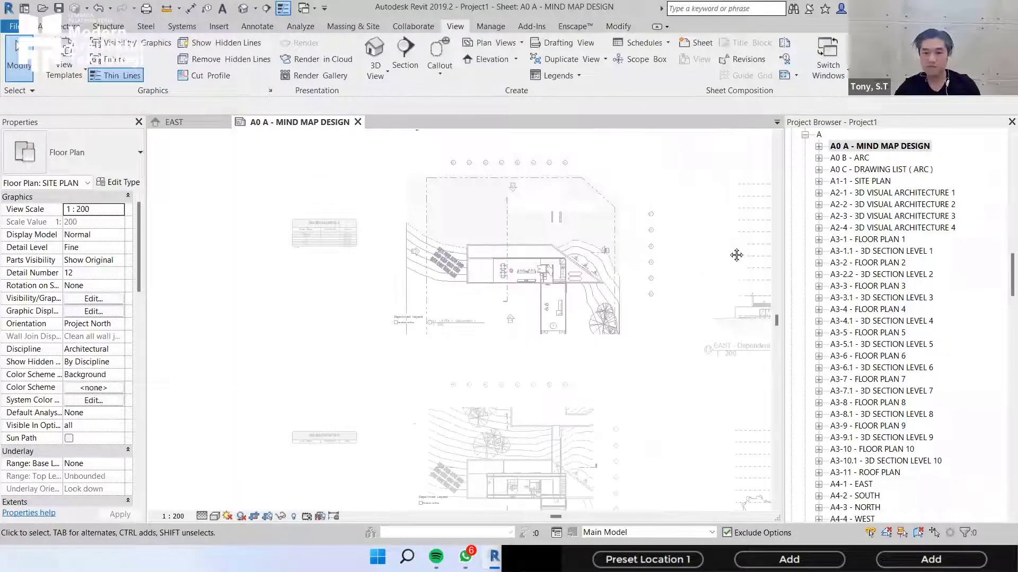
pyautogui.rightClick(690, 195)
pyautogui.click(739, 253)
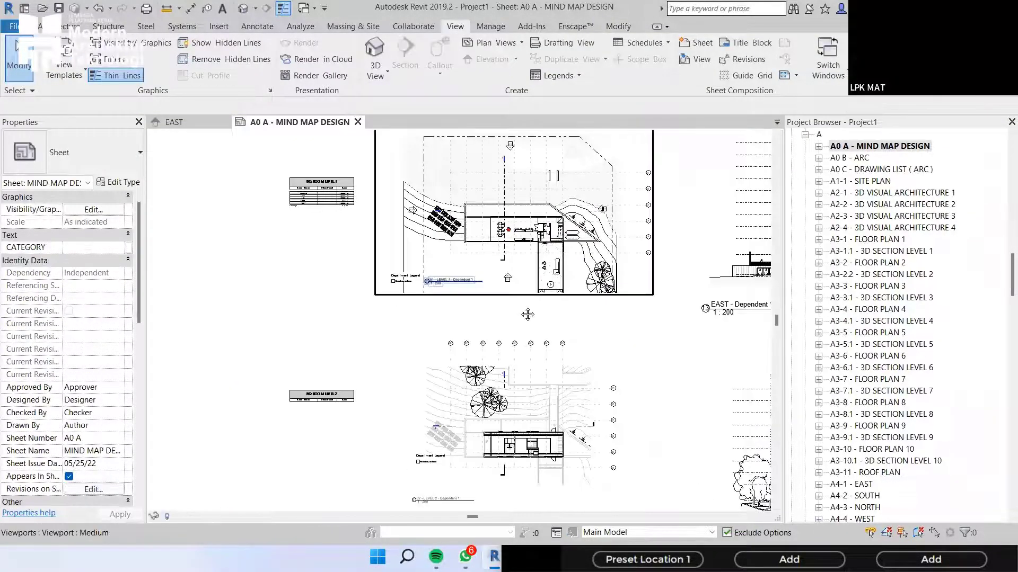
# - Examine the Level 1 floor plan and review the floor plan viewports down to Level 5
pyautogui.scroll(3, 520, 313)
pyautogui.moveTo(441, 280); pyautogui.dragTo(519, 312, button='middle')
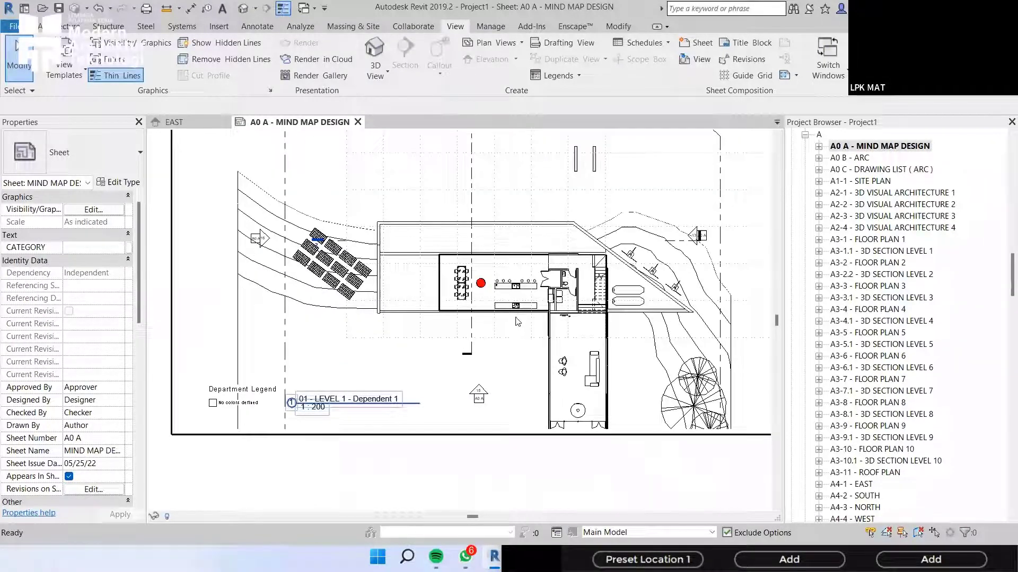
pyautogui.scroll(-4, 517, 324)
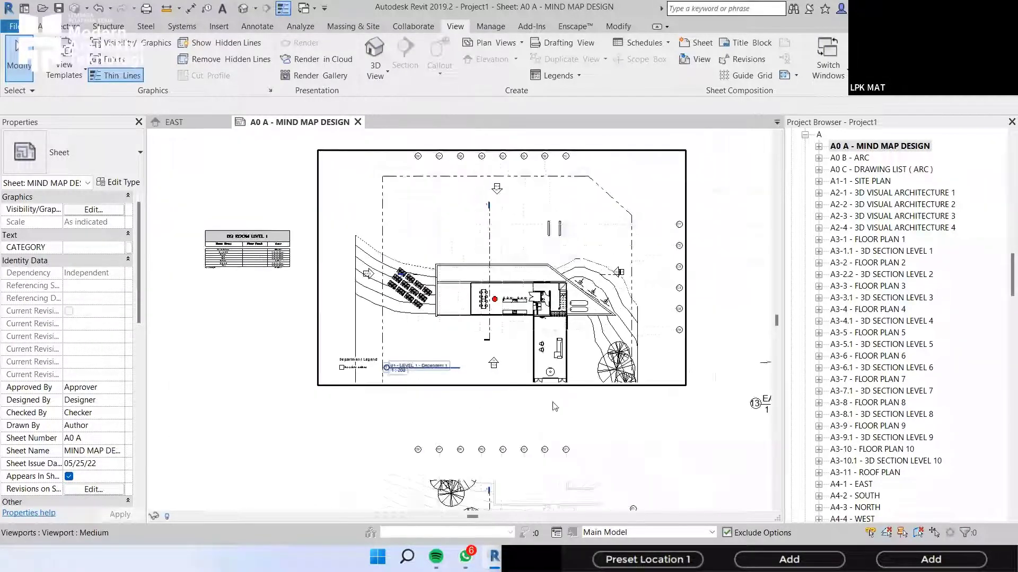
pyautogui.scroll(1, 636, 364)
pyautogui.moveTo(633, 365); pyautogui.dragTo(578, 251, button='middle')
pyautogui.moveTo(549, 252); pyautogui.dragTo(604, 407, button='middle')
pyautogui.moveTo(594, 364); pyautogui.dragTo(570, 208, button='middle')
pyautogui.moveTo(548, 387); pyautogui.dragTo(536, 209, button='middle')
pyautogui.moveTo(566, 345); pyautogui.dragTo(547, 228, button='middle')
pyautogui.scroll(1, 567, 312)
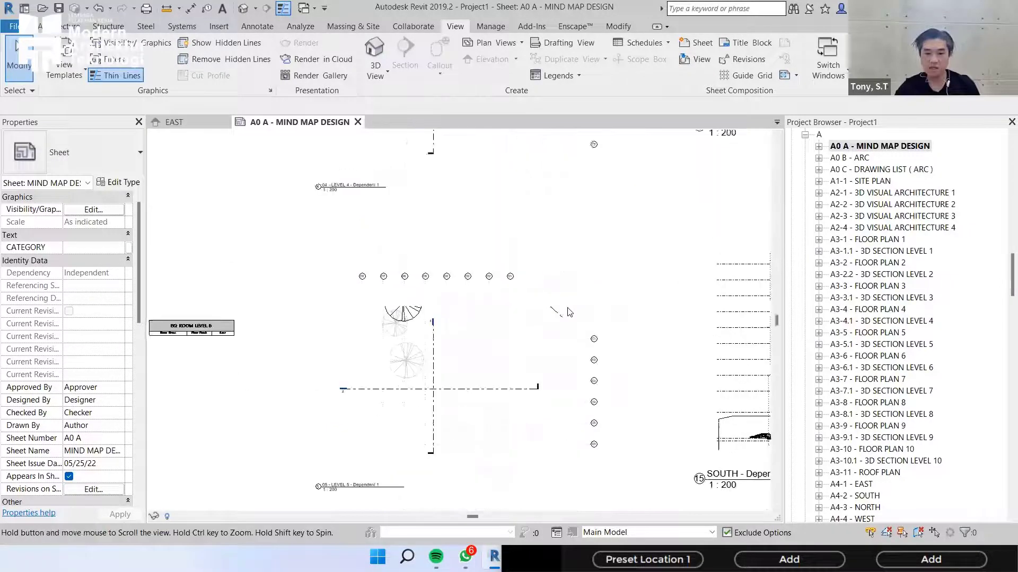
# - Review the remaining floor plan viewports below Level 5, down to the end of the column
pyautogui.moveTo(568, 311); pyautogui.dragTo(568, 257, button='middle')
pyautogui.scroll(-3, 570, 329)
pyautogui.scroll(-1, 569, 328)
pyautogui.moveTo(565, 349); pyautogui.dragTo(551, 170, button='middle')
pyautogui.moveTo(554, 329); pyautogui.dragTo(548, 243, button='middle')
pyautogui.moveTo(546, 414); pyautogui.dragTo(549, 232, button='middle')
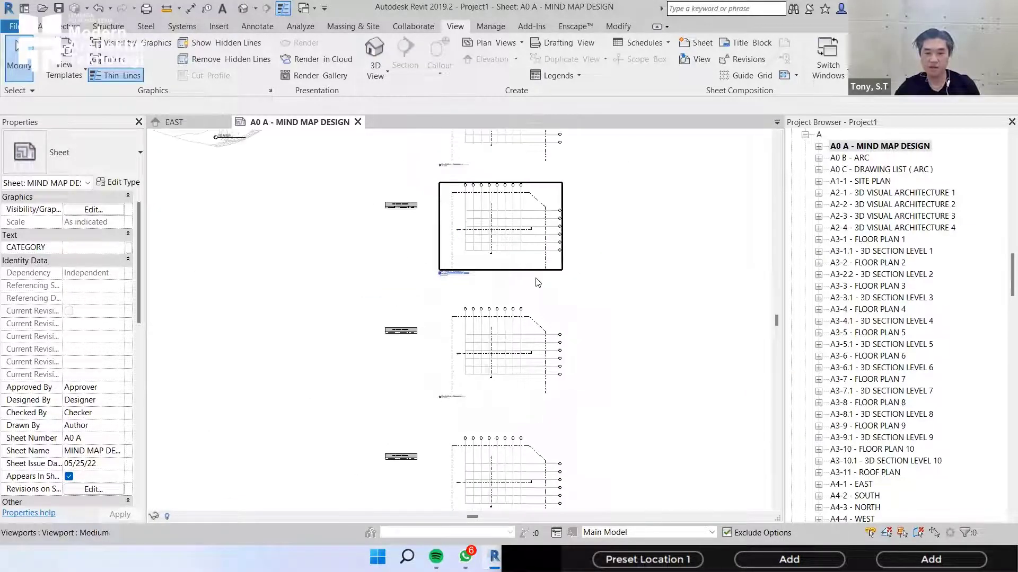
pyautogui.scroll(-5, 542, 259)
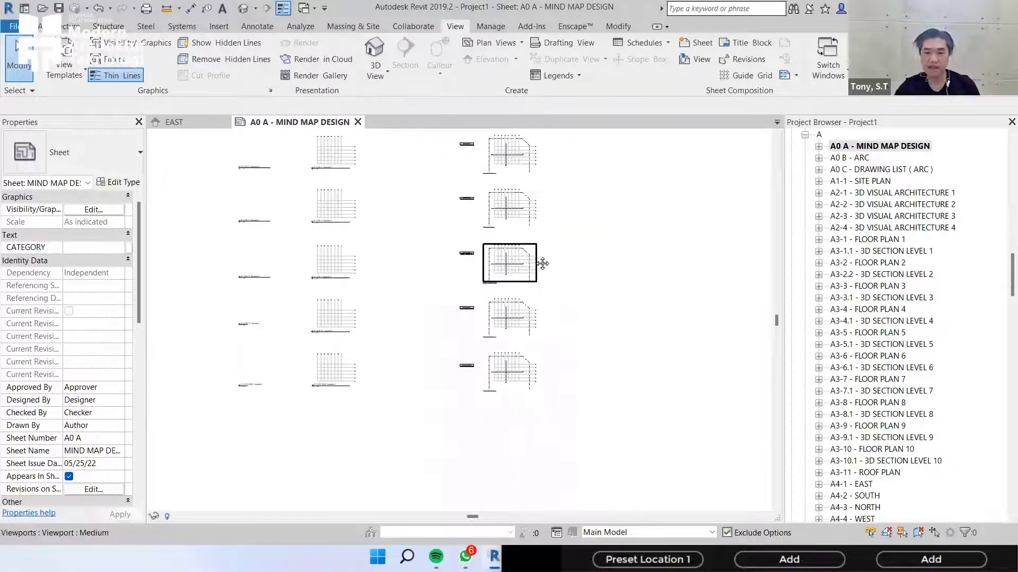
pyautogui.moveTo(542, 263); pyautogui.dragTo(518, 420, button='middle')
# - Examine the room names, floor finishes and areas in the BQ ROOM LEVEL 1 schedule beside the Level 1 floor plan
pyautogui.scroll(8, 510, 360)
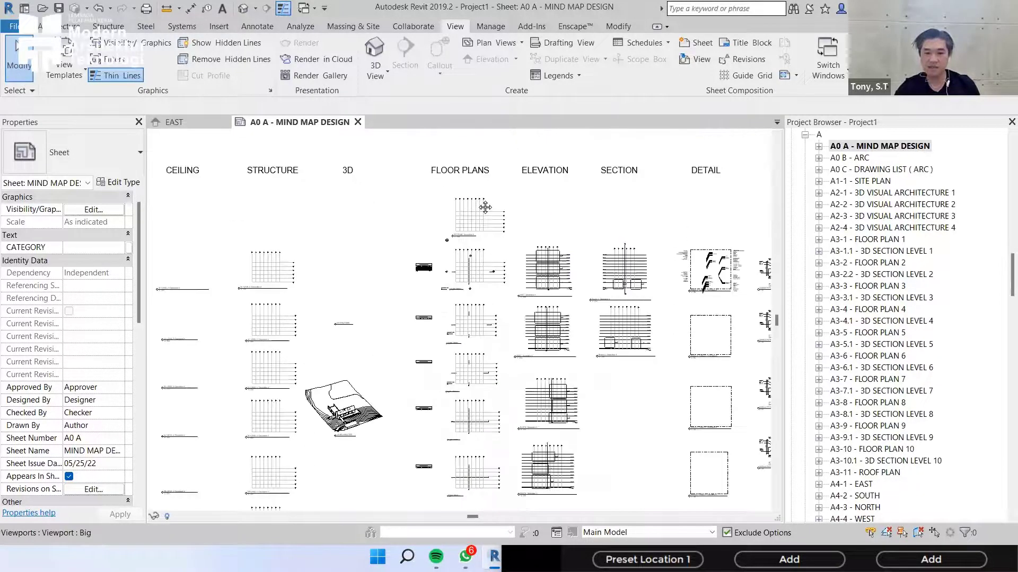
pyautogui.scroll(6, 319, 261)
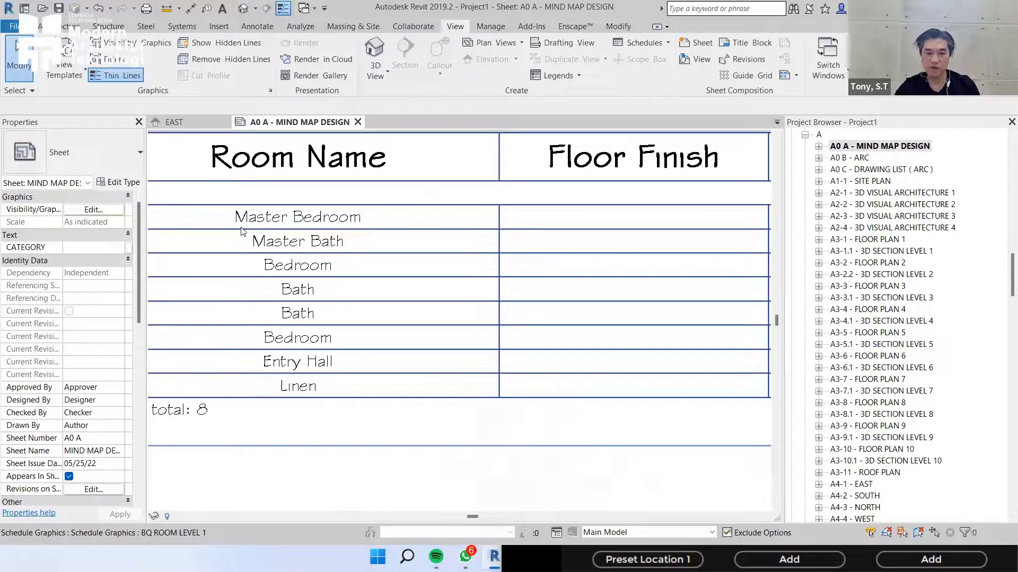
pyautogui.scroll(-5, 312, 309)
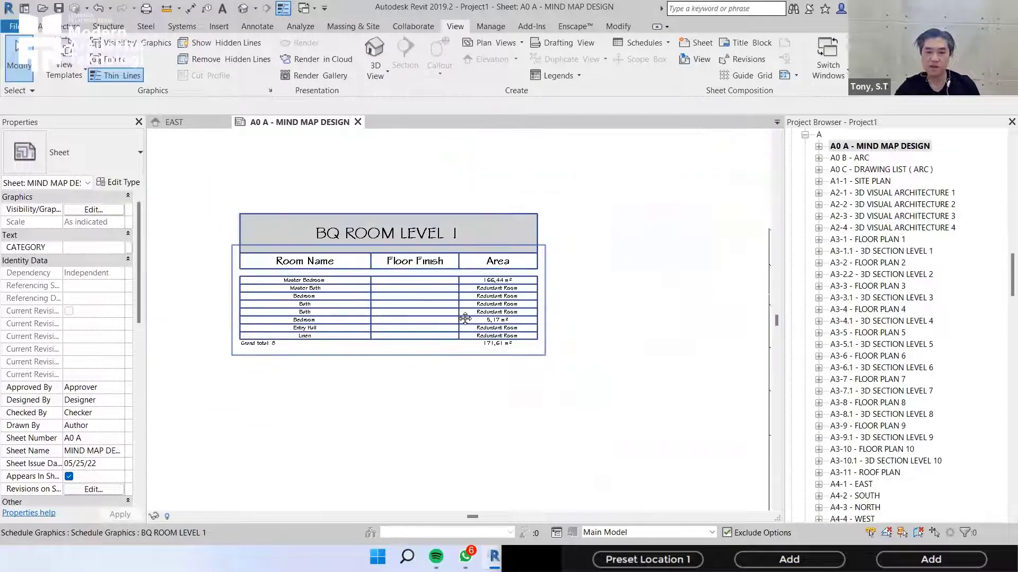
pyautogui.moveTo(472, 318); pyautogui.dragTo(406, 294, button='middle')
pyautogui.scroll(4, 402, 286)
pyautogui.scroll(1, 402, 286)
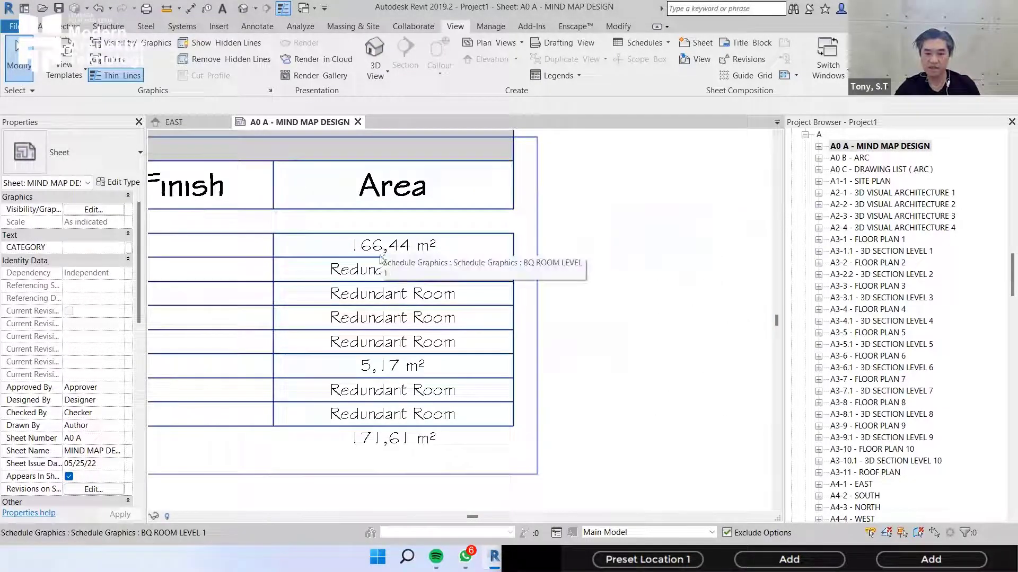
# - Activate the Level 1 floor plan viewport to edit the plan of the house's kitchen, hall and living areas
pyautogui.scroll(1, 402, 277)
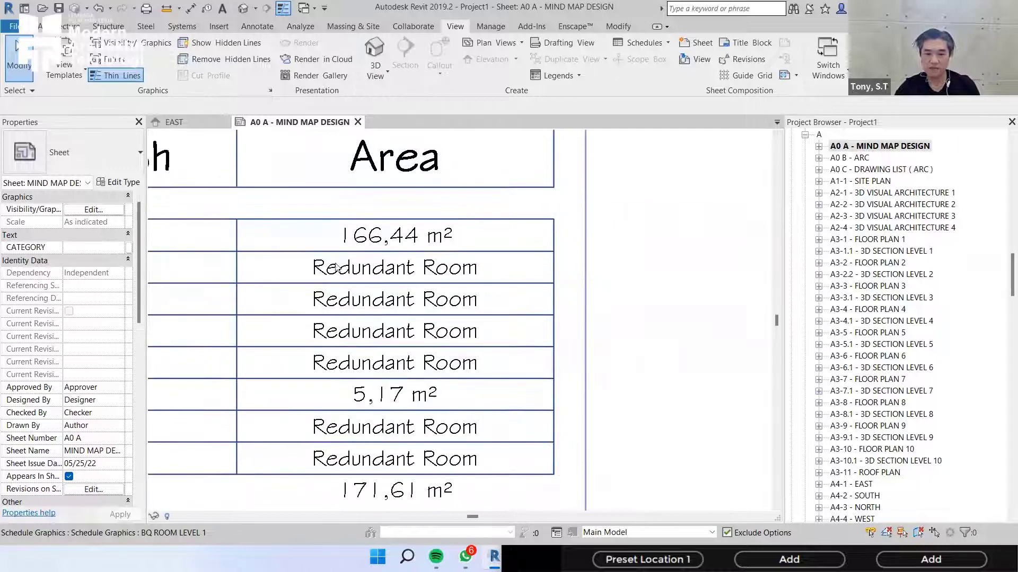
pyautogui.scroll(-5, 400, 270)
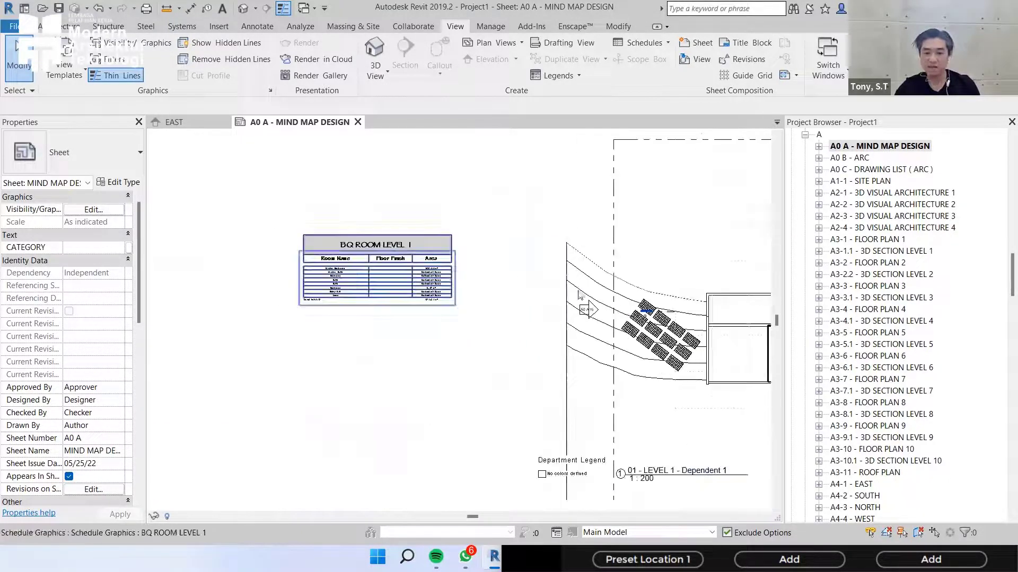
pyautogui.moveTo(534, 335); pyautogui.dragTo(499, 338, button='middle')
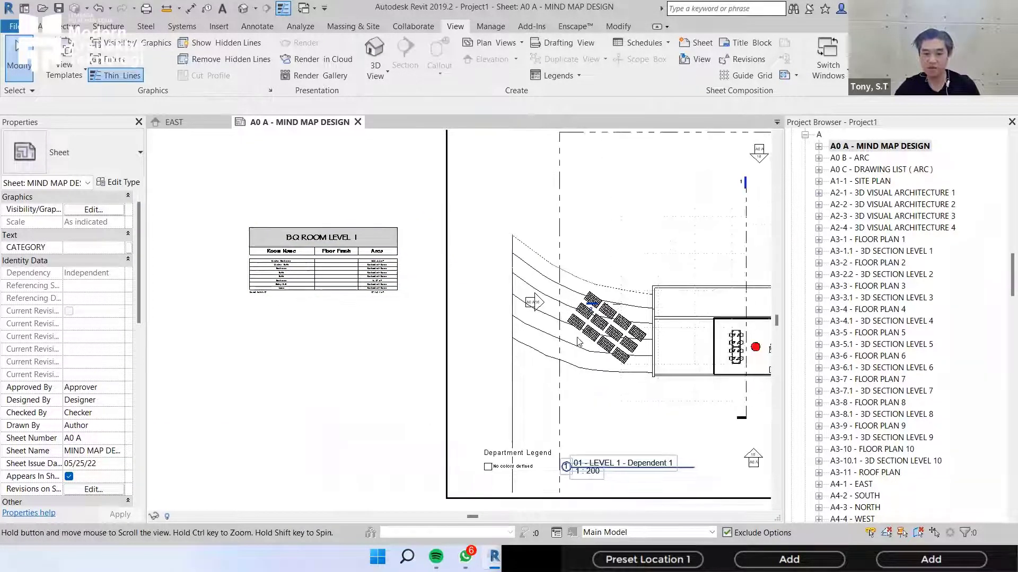
pyautogui.moveTo(763, 298); pyautogui.dragTo(479, 191, button='middle')
pyautogui.scroll(3, 482, 191)
pyautogui.doubleClick(482, 190)
pyautogui.moveTo(679, 468); pyautogui.dragTo(590, 507, button='middle')
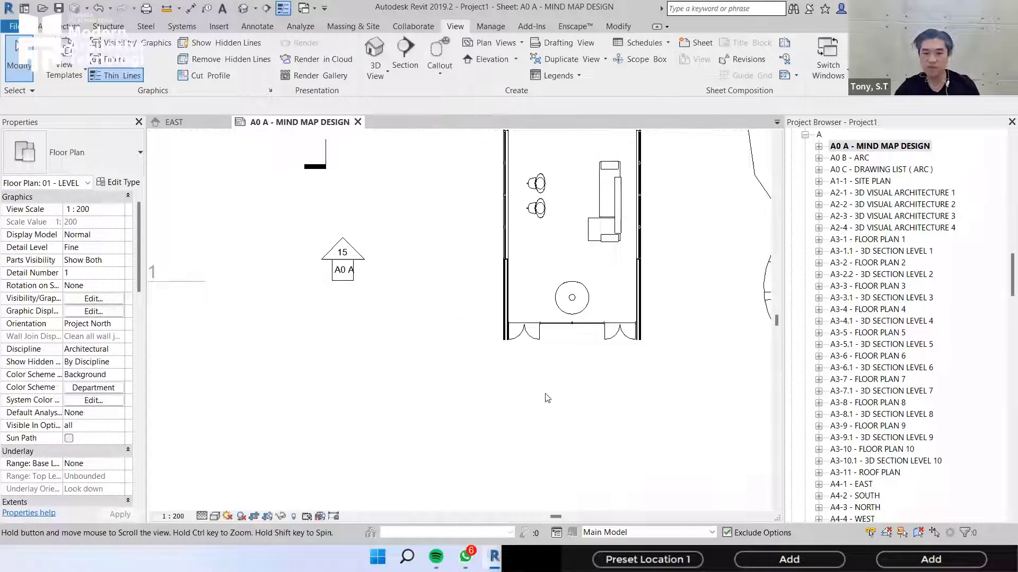
pyautogui.moveTo(541, 375); pyautogui.dragTo(497, 227, button='middle')
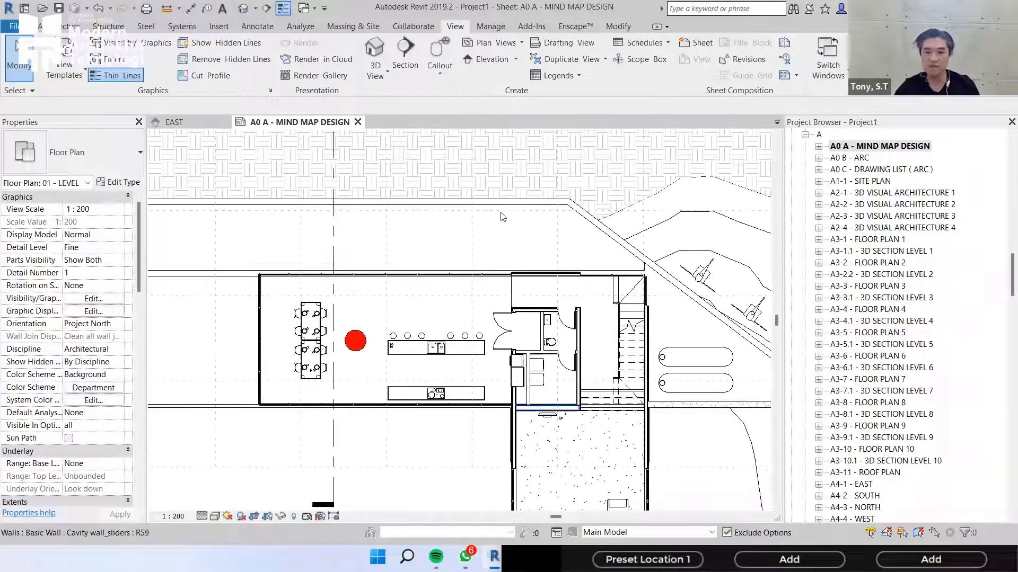
# - Tag the Living room in the Level 1 floor plan with the Small room tag
pyautogui.click(79, 27)
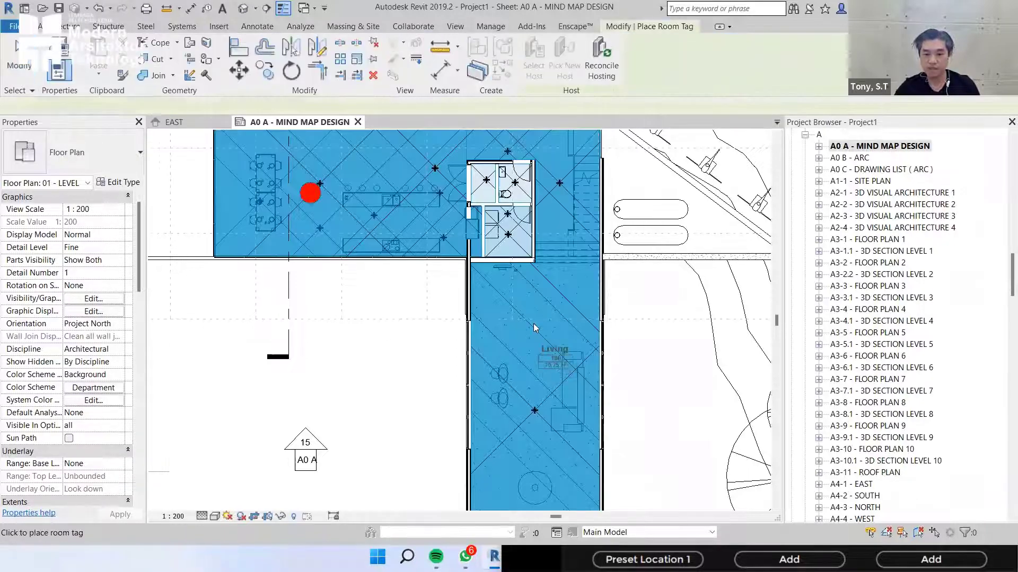
pyautogui.scroll(3, 519, 329)
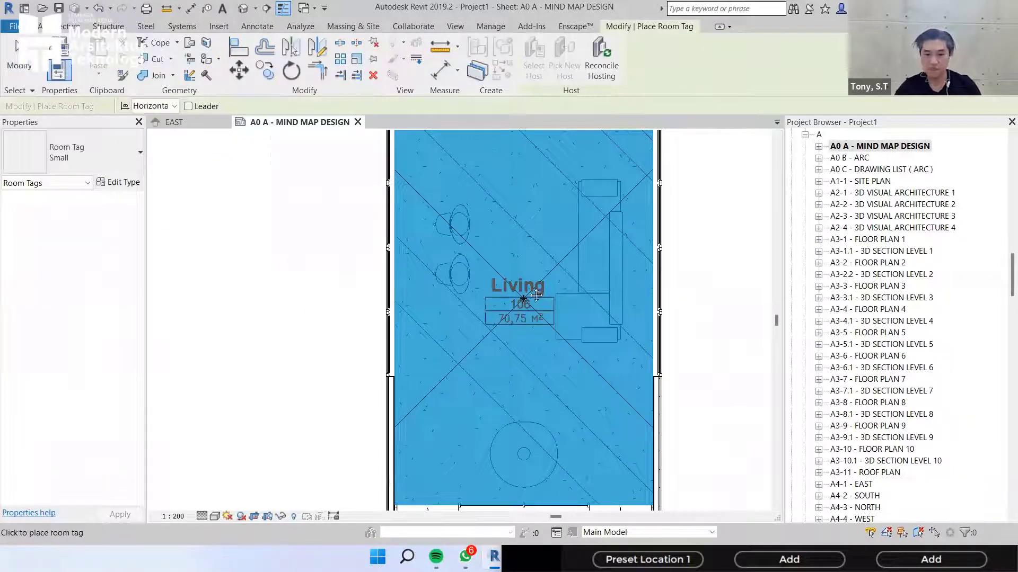
pyautogui.scroll(-6, 536, 295)
pyautogui.moveTo(406, 140); pyautogui.dragTo(429, 377, button='middle')
pyautogui.scroll(1, 396, 347)
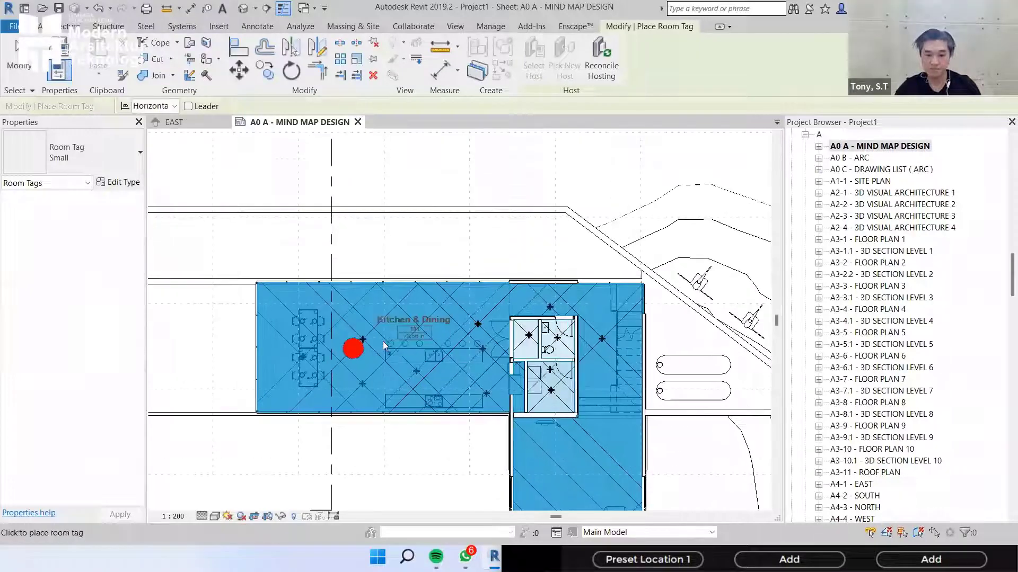
# - Place Small room tags in the Kitchen & Dining, Hall, Mech., Bath and Laundry rooms, using several tags for Kitchen & Dining and Hall
pyautogui.scroll(2, 394, 341)
pyautogui.click(351, 326)
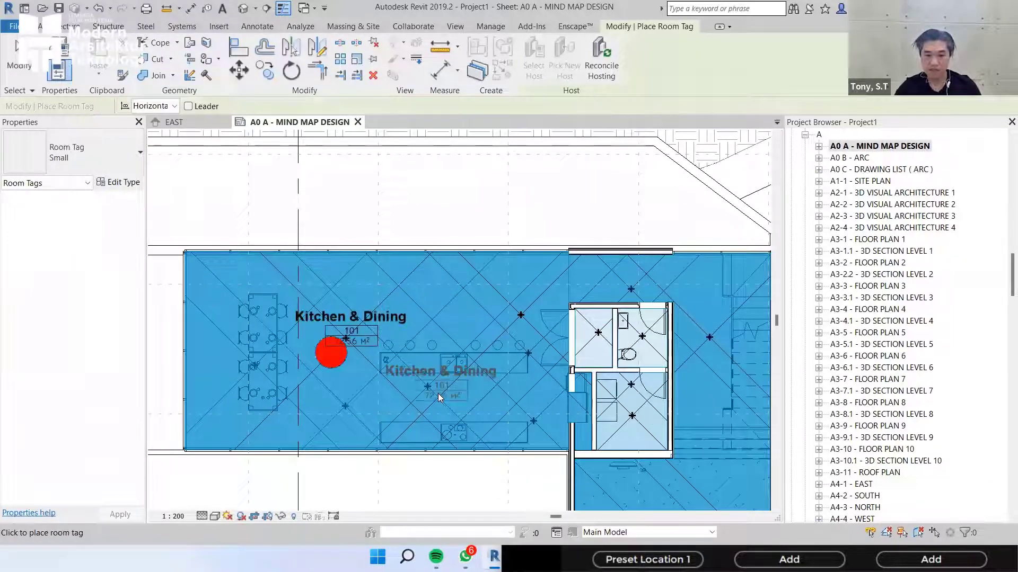
pyautogui.click(437, 383)
pyautogui.click(517, 313)
pyautogui.moveTo(517, 313); pyautogui.dragTo(321, 275, button='middle')
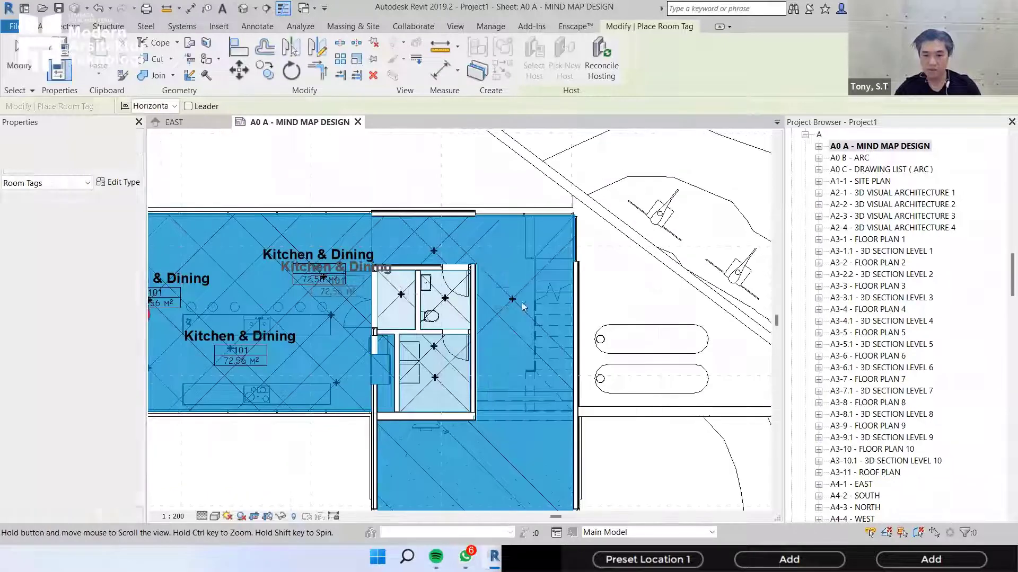
pyautogui.click(430, 383)
pyautogui.press('Escape')
# - Delete the surplus Kitchen & Dining tag next to the Laundry room
pyautogui.moveTo(316, 379); pyautogui.dragTo(527, 271, button='middle')
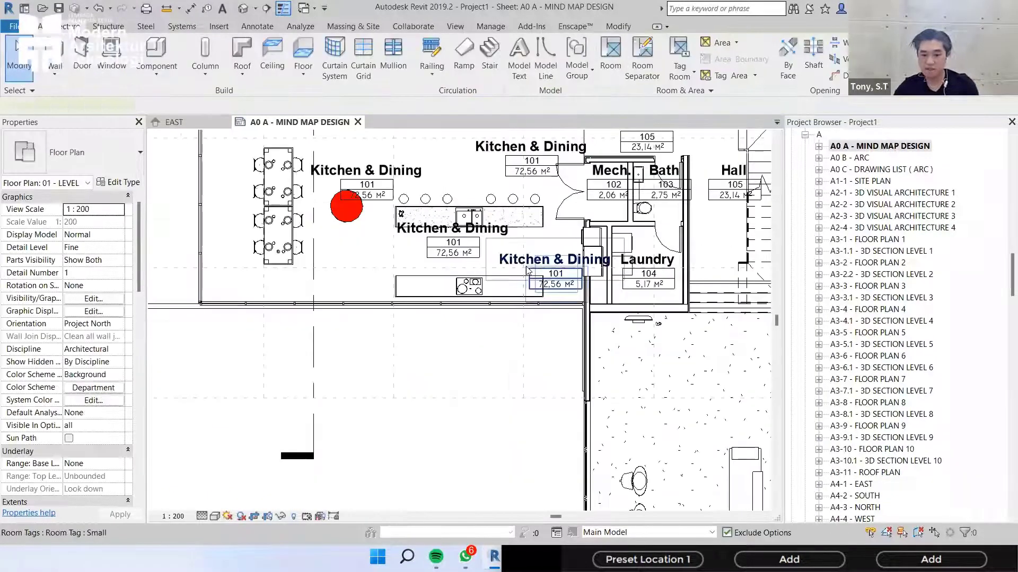
pyautogui.click(527, 271)
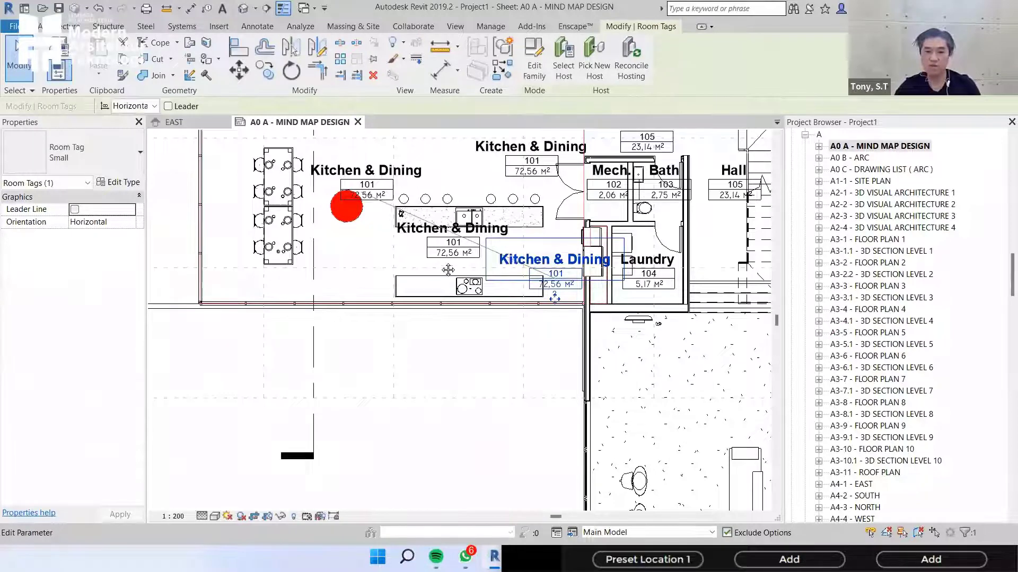
pyautogui.moveTo(448, 269); pyautogui.dragTo(315, 338, button='middle')
# - Change the Mech. room's tag to the Small 2 type
pyautogui.scroll(2, 574, 186)
pyautogui.click(428, 268)
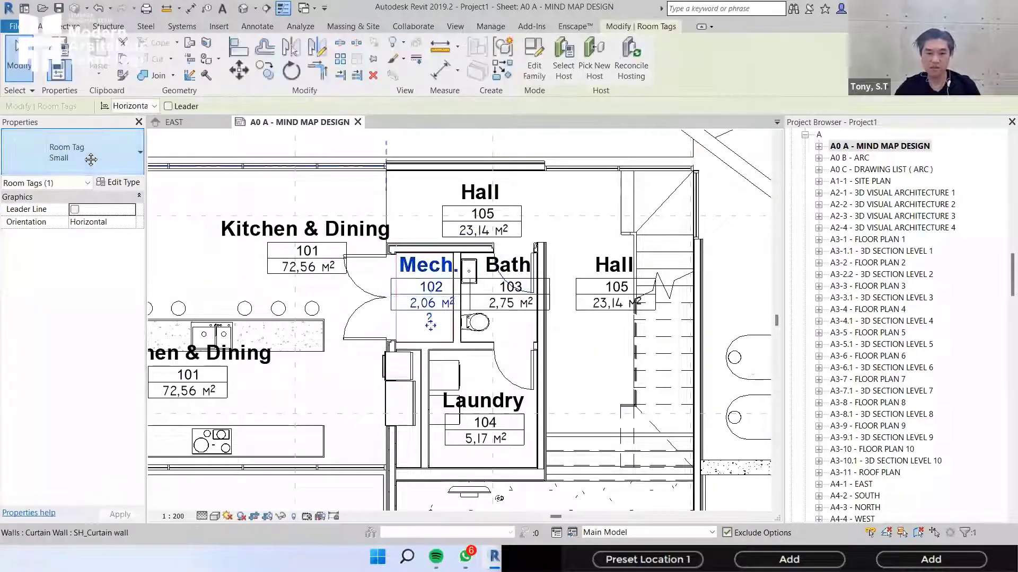
pyautogui.click(91, 159)
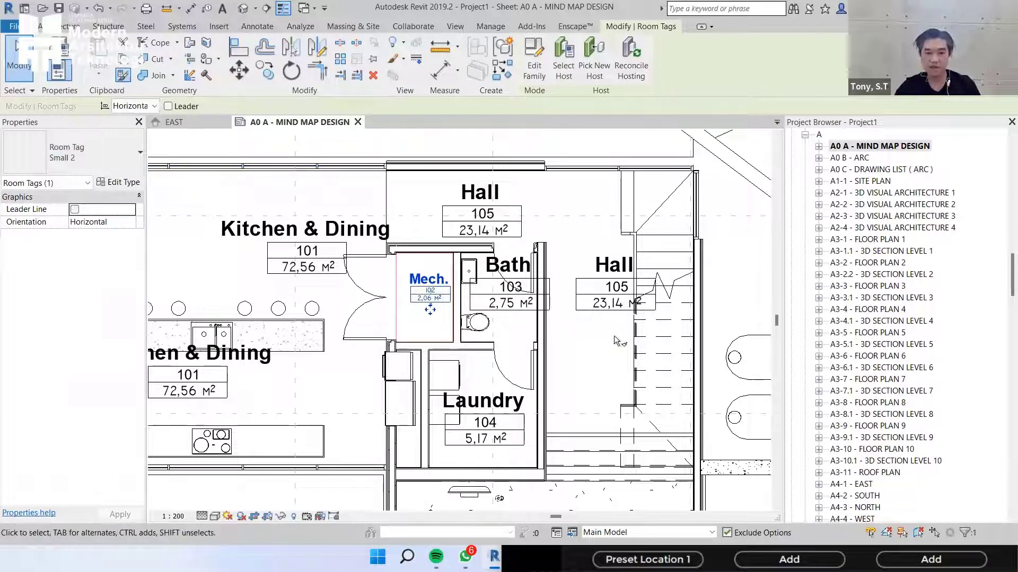
# - Match the Bath and Laundry room tags to the Mech. tag's Small 2 type
pyautogui.press('m')
pyautogui.press('a')
pyautogui.click(509, 286)
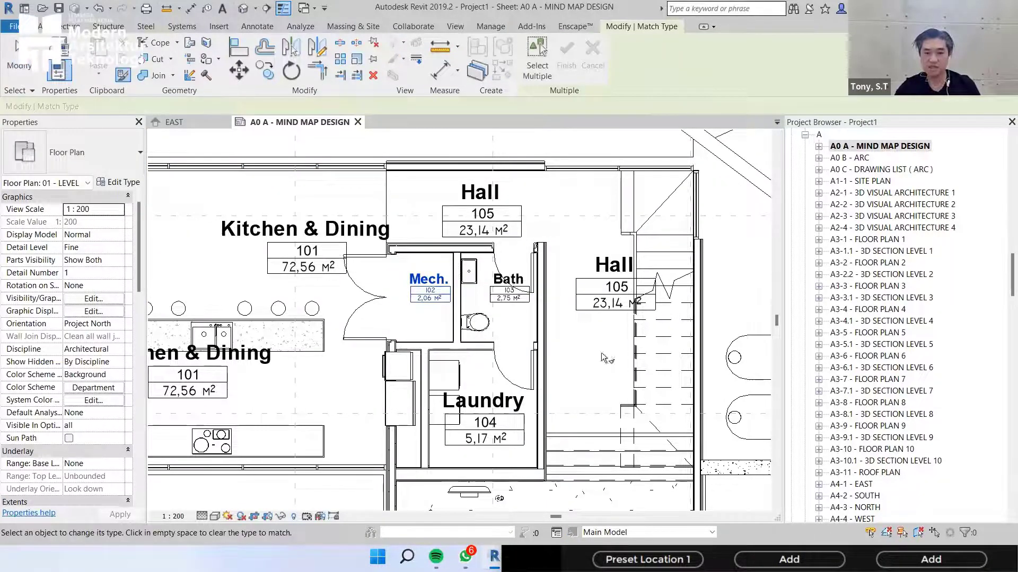
pyautogui.scroll(-4, 583, 310)
pyautogui.moveTo(577, 312); pyautogui.dragTo(586, 170, button='middle')
pyautogui.click(512, 239)
pyautogui.scroll(1, 514, 238)
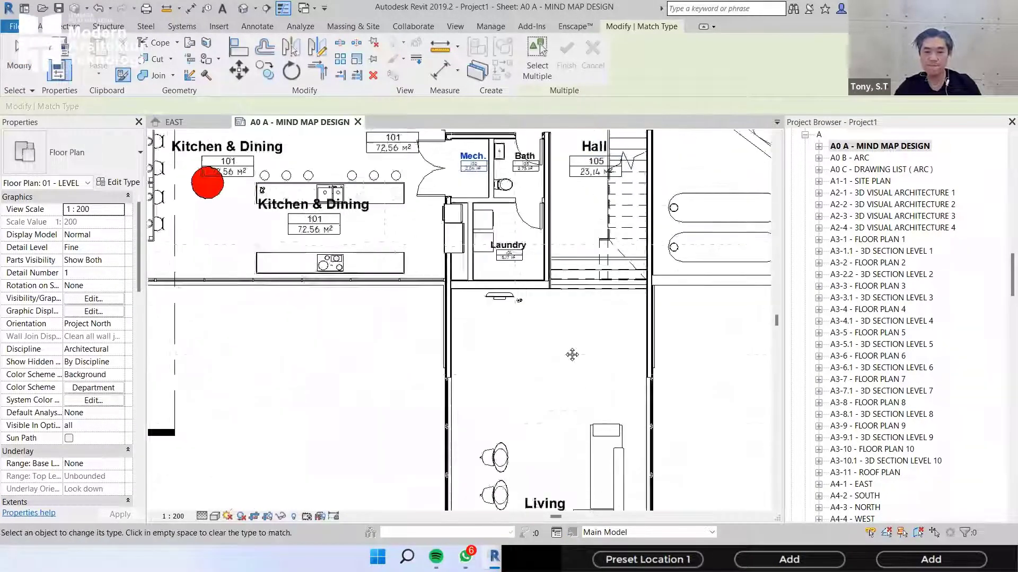
pyautogui.scroll(4, 540, 291)
pyautogui.moveTo(540, 291); pyautogui.dragTo(571, 368, button='middle')
pyautogui.moveTo(526, 207); pyautogui.dragTo(562, 323, button='middle')
pyautogui.scroll(-1, 563, 323)
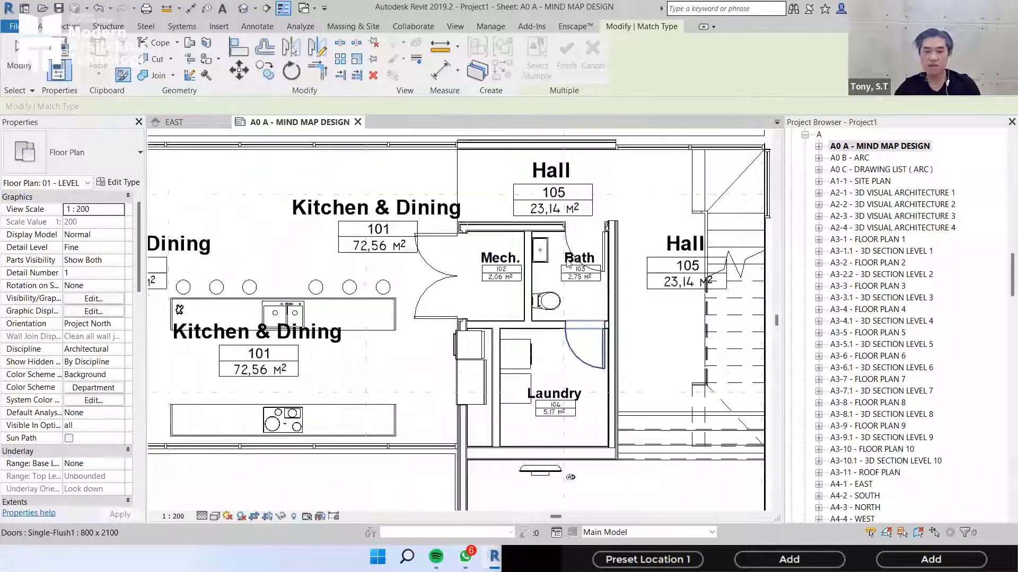
pyautogui.scroll(-2, 564, 320)
pyautogui.press('Escape')
pyautogui.press('Escape')
# - Move the lower Kitchen & Dining tag so it sits centred between the two kitchen counters
pyautogui.scroll(1, 404, 315)
pyautogui.moveTo(319, 386); pyautogui.dragTo(478, 314, button='middle')
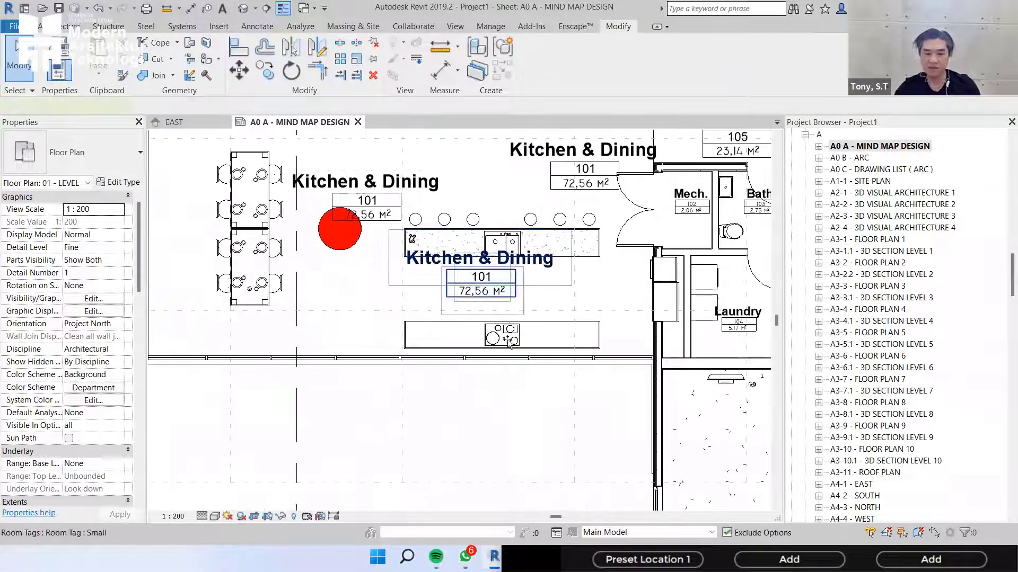
pyautogui.click(490, 297)
pyautogui.scroll(4, 490, 299)
pyautogui.moveTo(473, 319); pyautogui.dragTo(507, 342)
pyautogui.press('Escape')
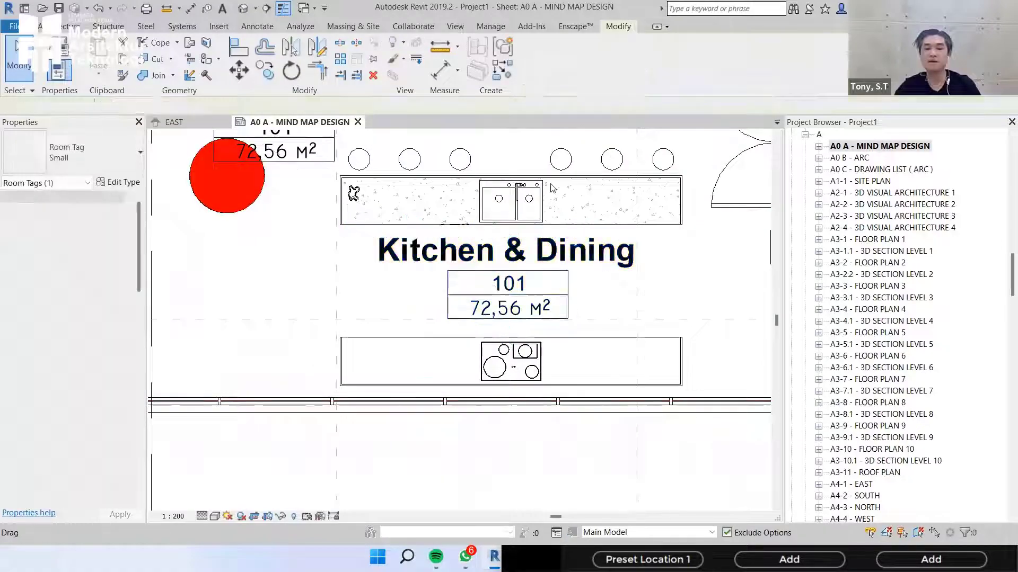
# - Delete the Kitchen & Dining tag nearest the double door and move the tag beside the dining table above the island stools
pyautogui.scroll(-5, 551, 188)
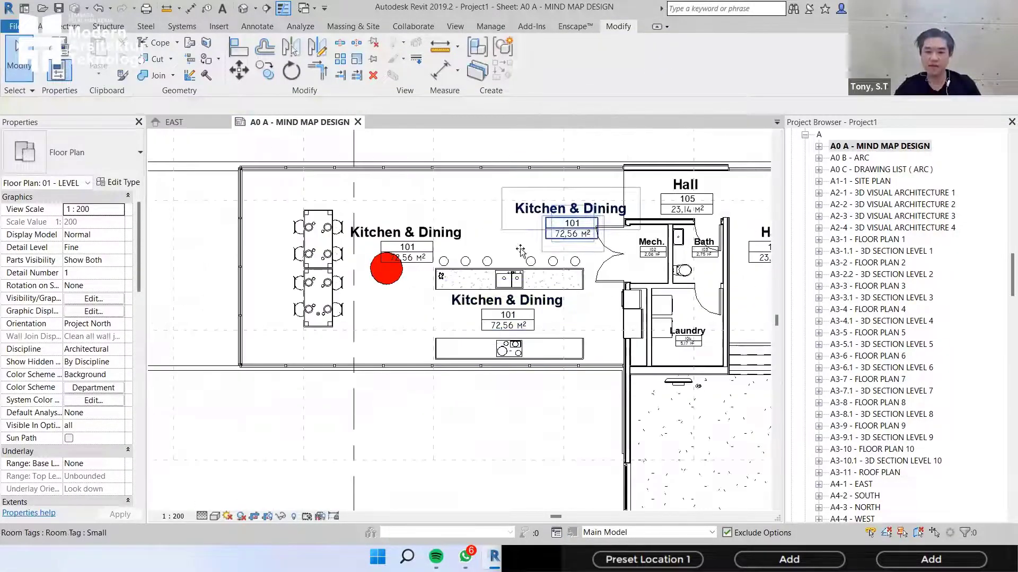
pyautogui.click(521, 251)
pyautogui.scroll(2, 588, 240)
pyautogui.moveTo(570, 245); pyautogui.dragTo(469, 234)
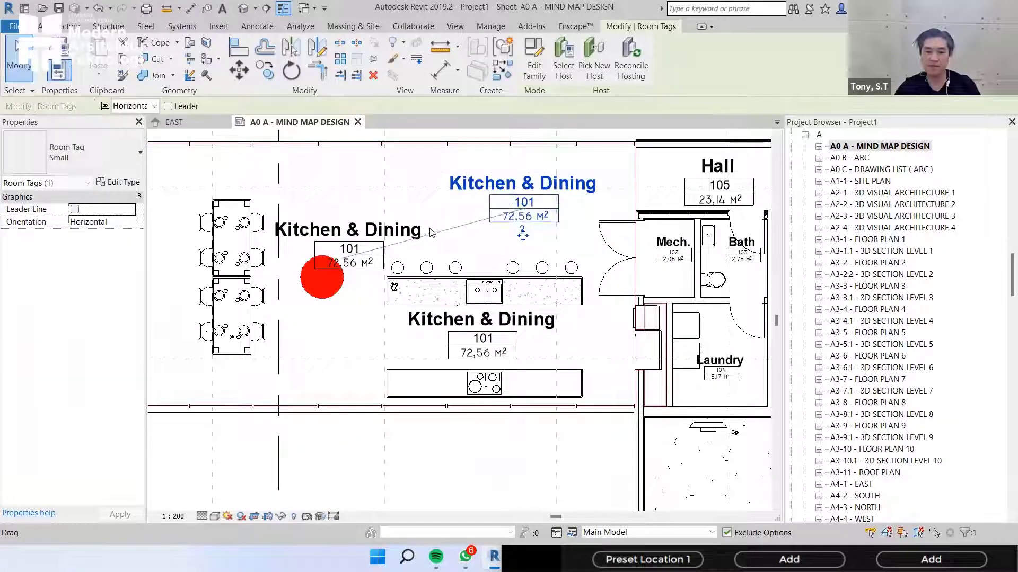
pyautogui.press('Delete')
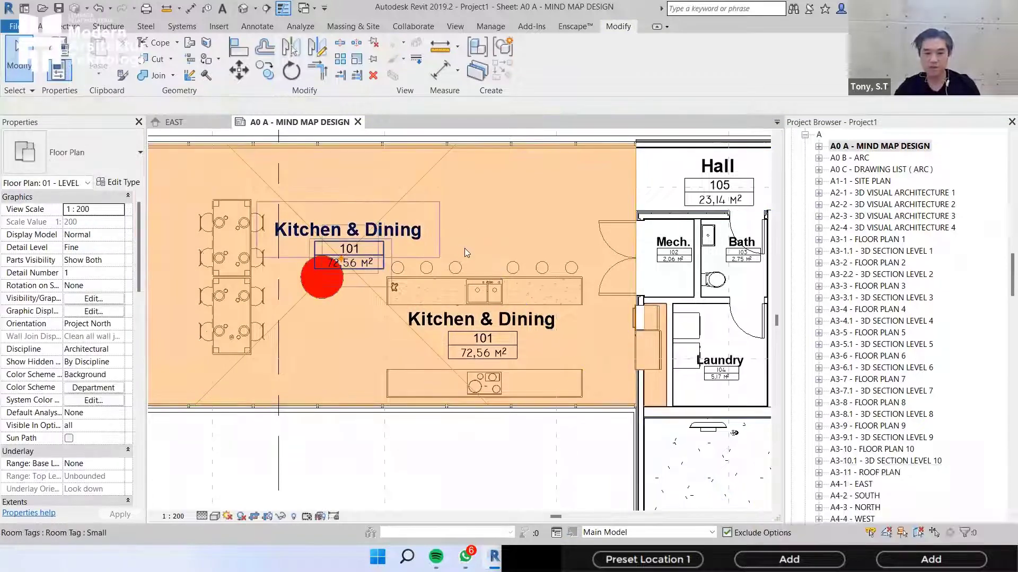
pyautogui.click(371, 249)
pyautogui.moveTo(371, 249); pyautogui.dragTo(476, 216)
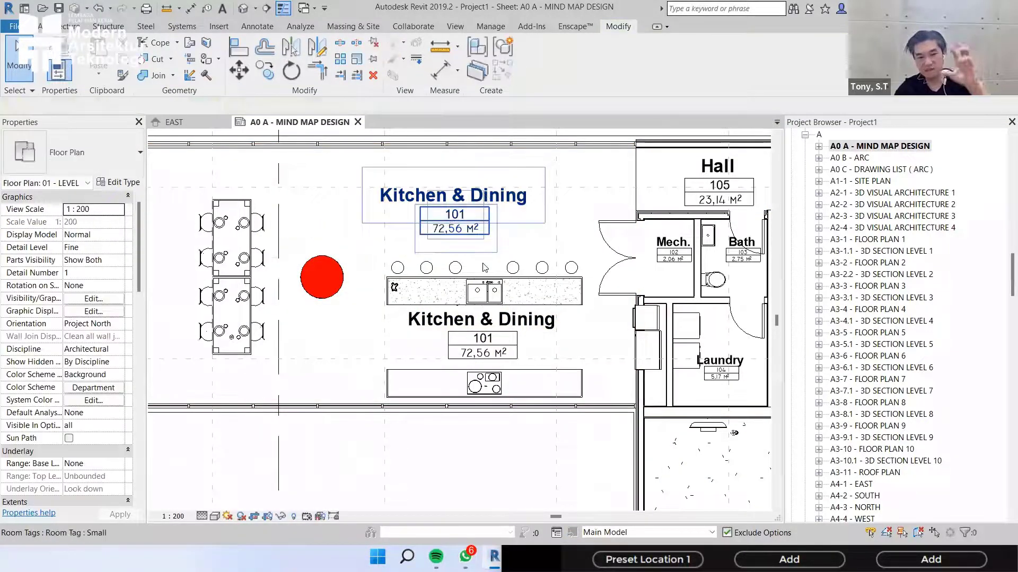
# - Delete the Hall tag overlapping the stairs and move the other Hall tag into the space beside the stairs
pyautogui.scroll(-3, 483, 266)
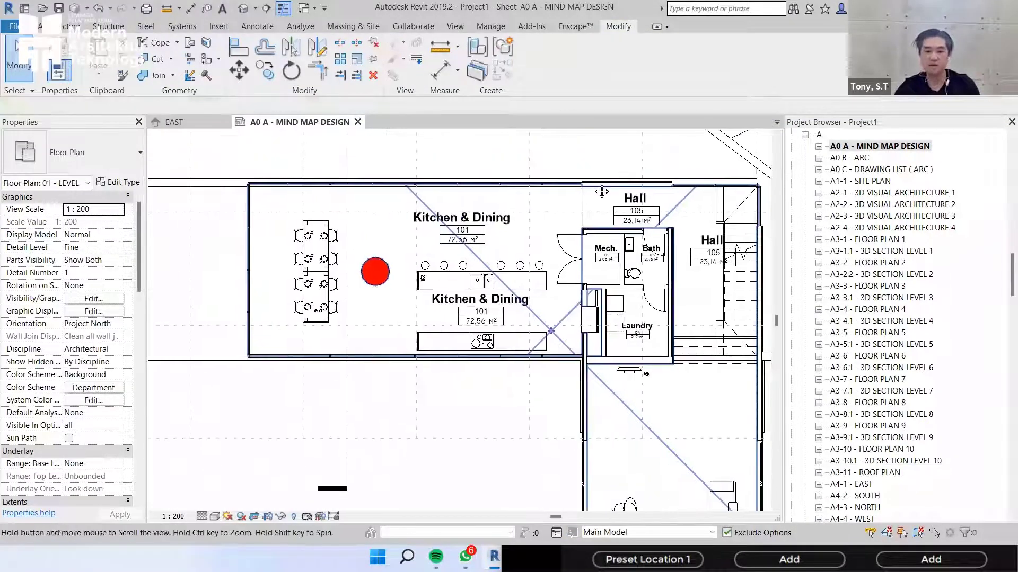
pyautogui.moveTo(613, 208); pyautogui.dragTo(515, 202, button='middle')
pyautogui.scroll(2, 586, 182)
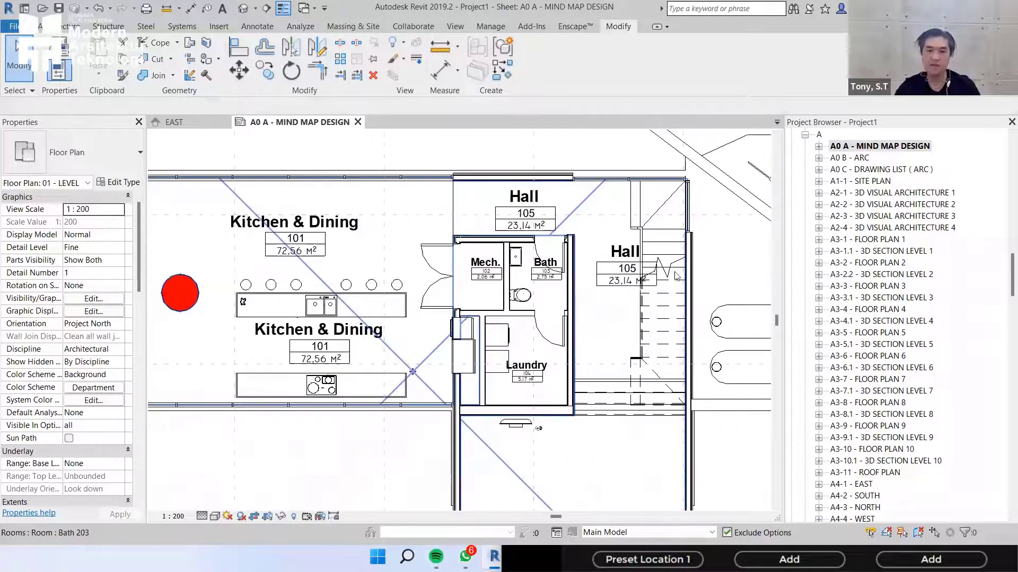
pyautogui.click(627, 255)
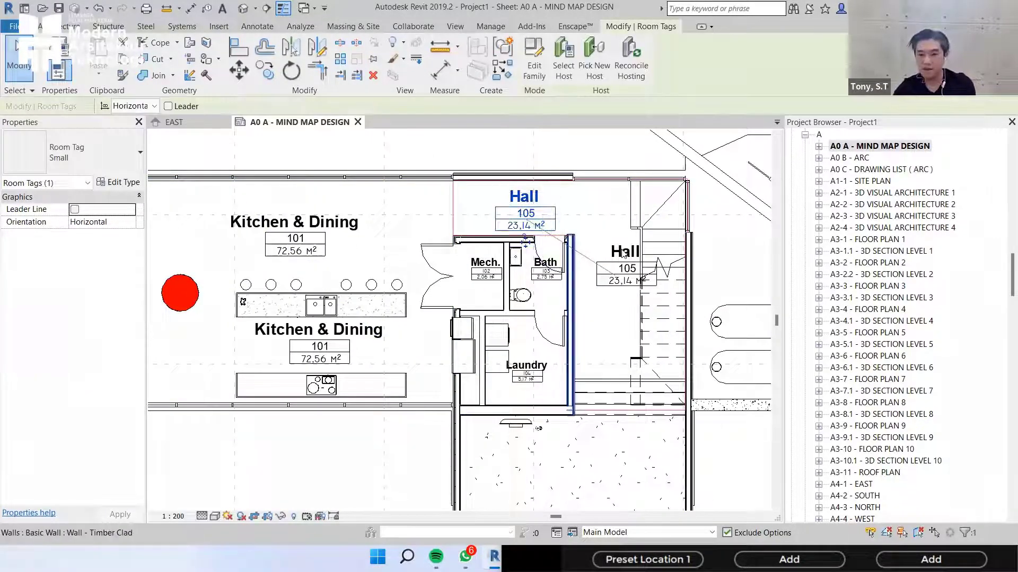
pyautogui.press('Delete')
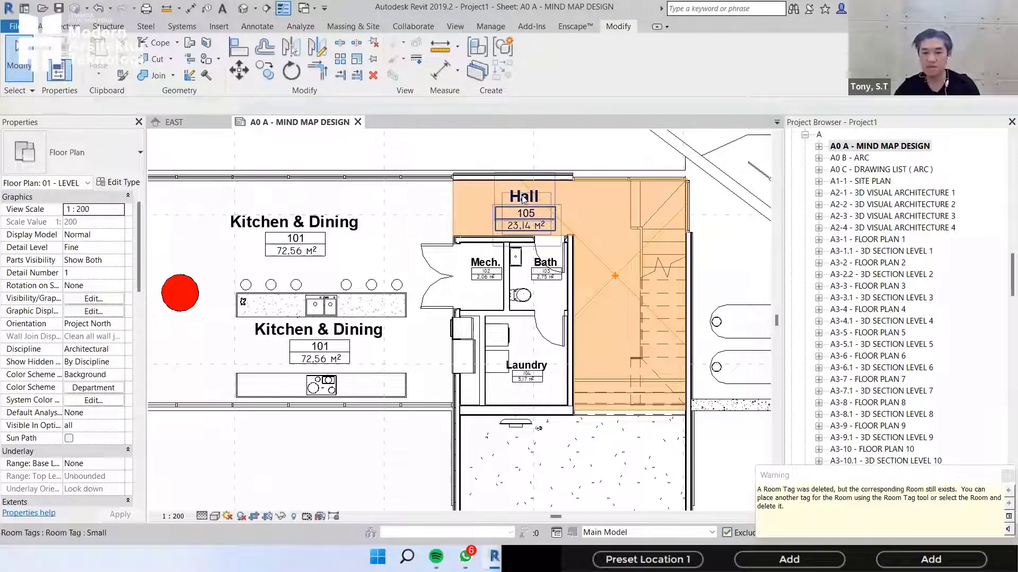
pyautogui.click(523, 198)
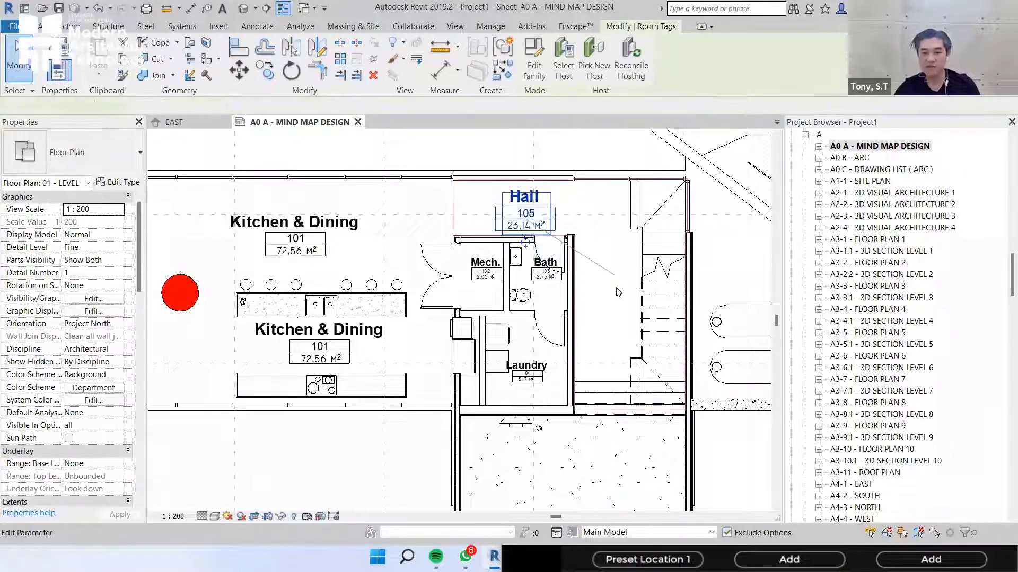
pyautogui.moveTo(525, 212); pyautogui.dragTo(615, 282)
pyautogui.press('Escape')
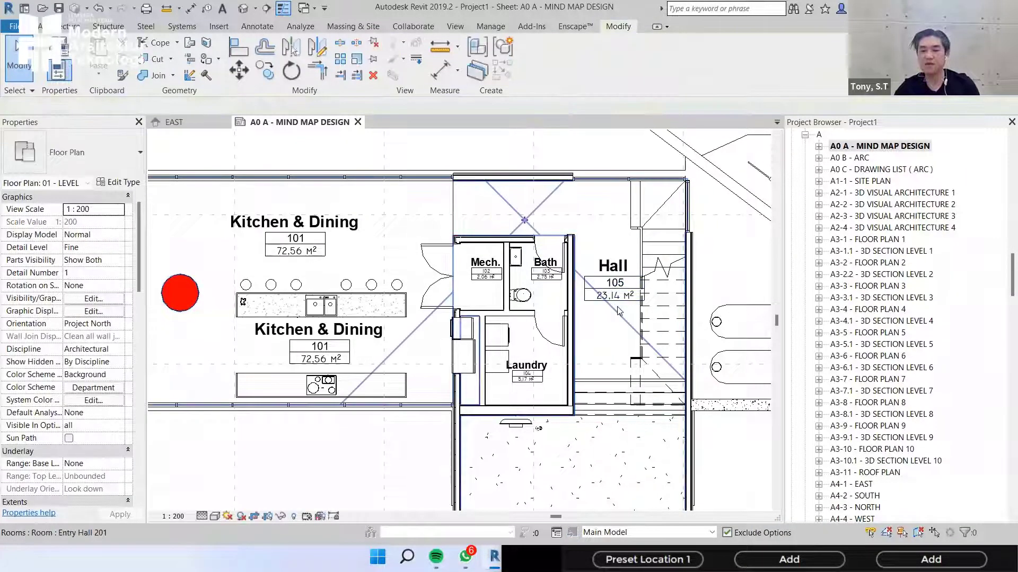
# - Move the Living room tag up into the open floor area above the seating
pyautogui.scroll(-3, 618, 311)
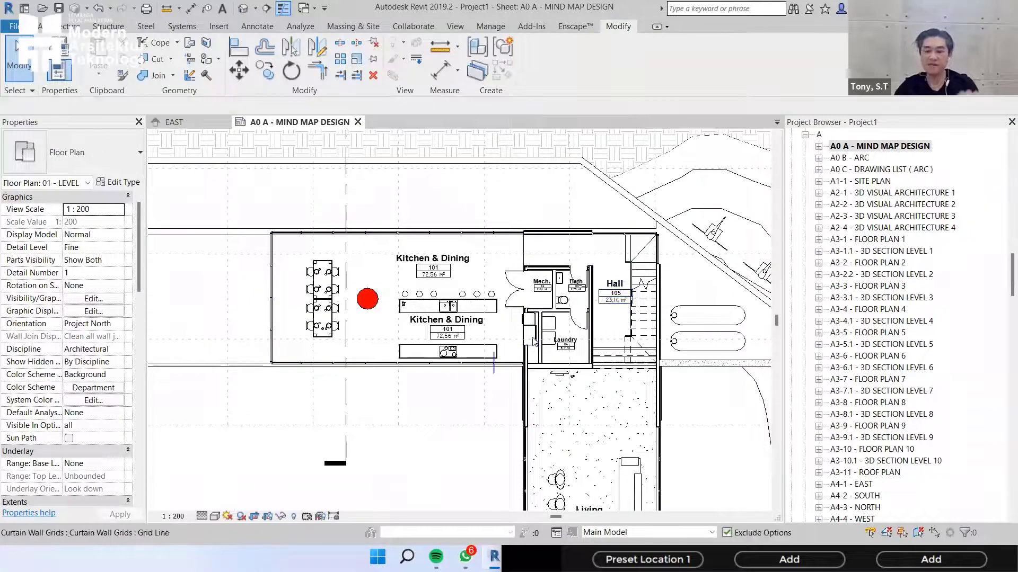
pyautogui.scroll(-1, 534, 341)
pyautogui.moveTo(546, 401); pyautogui.dragTo(550, 264, button='middle')
pyautogui.scroll(2, 543, 244)
pyautogui.click(556, 237)
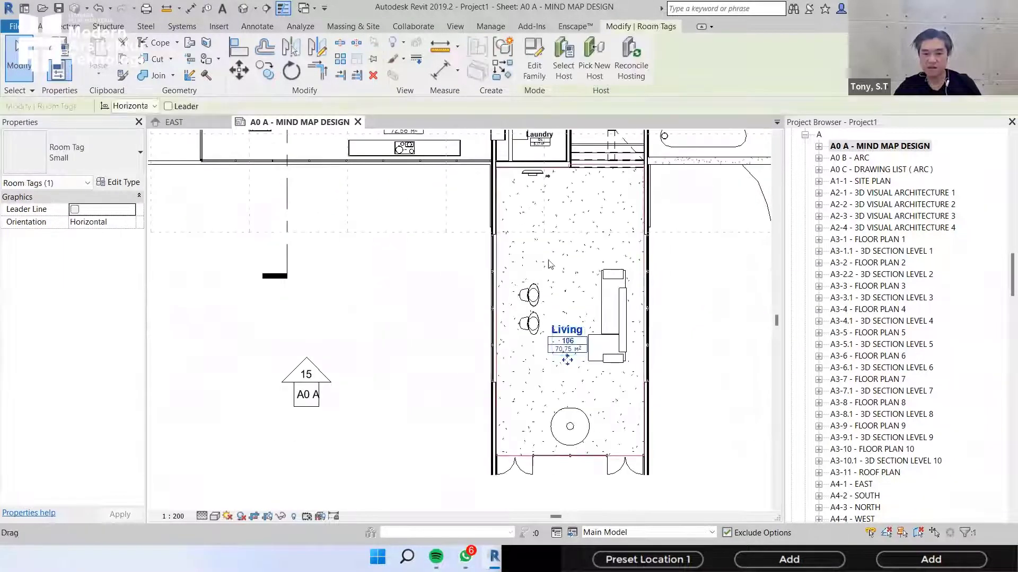
pyautogui.moveTo(568, 361); pyautogui.dragTo(548, 261)
pyautogui.click(393, 352)
# - Examine the south elevation marker's view and sheet reference below the house, and review the whole tagged Level 1 plan
pyautogui.moveTo(393, 352); pyautogui.dragTo(436, 270, button='middle')
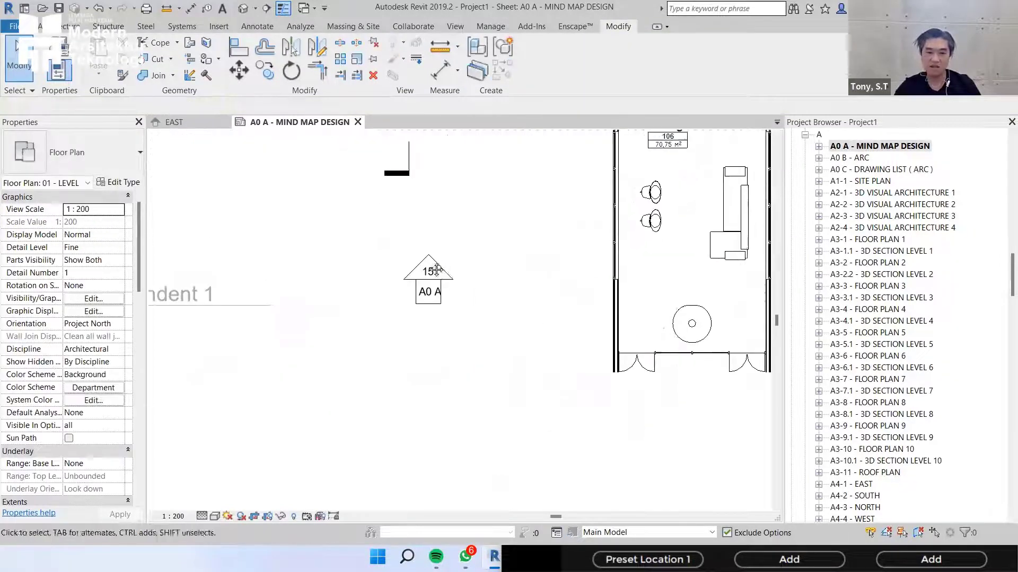
pyautogui.scroll(2, 437, 269)
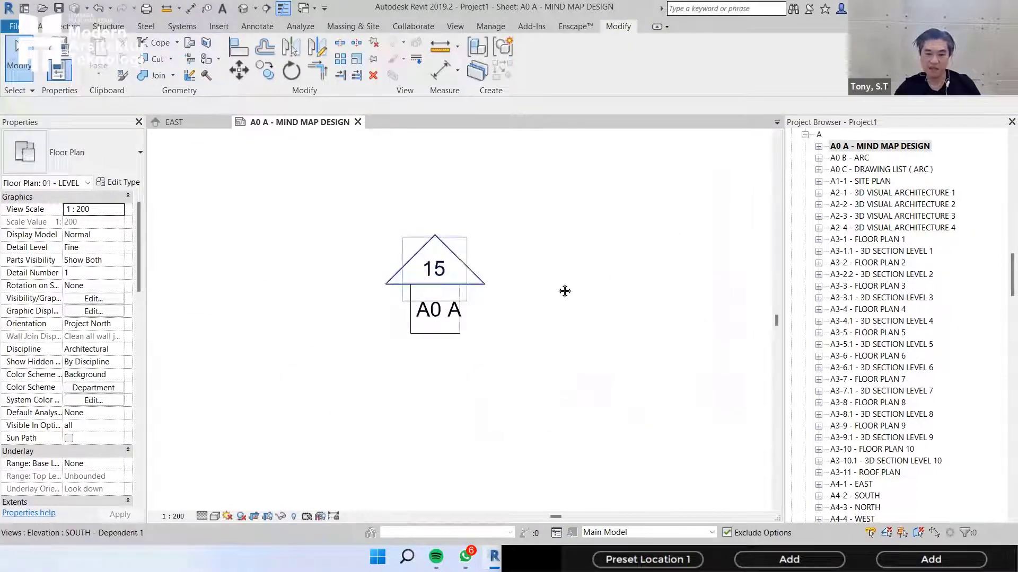
pyautogui.scroll(-5, 504, 282)
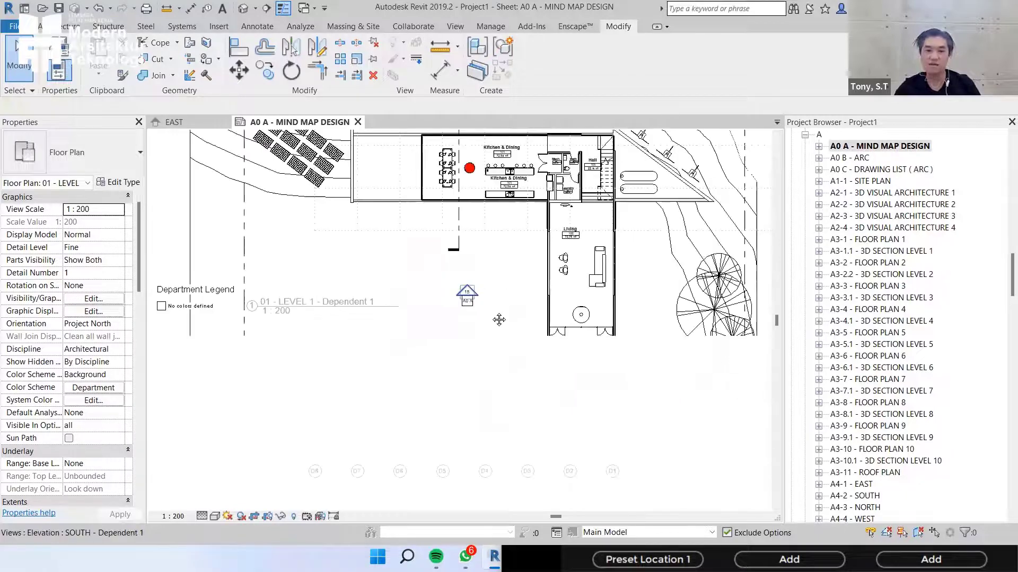
pyautogui.moveTo(497, 254); pyautogui.dragTo(493, 337, button='middle')
pyautogui.moveTo(491, 206); pyautogui.dragTo(441, 245, button='middle')
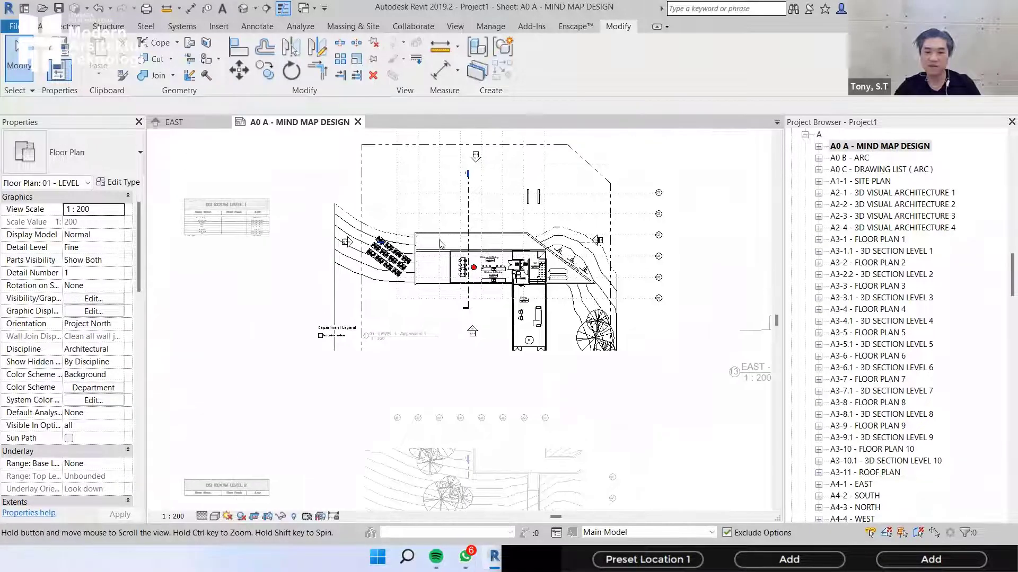
# - Examine the Level 1 plan around the Kitchen & Dining, Hall and Living rooms, including the elevation markers and room tags
pyautogui.scroll(4, 495, 243)
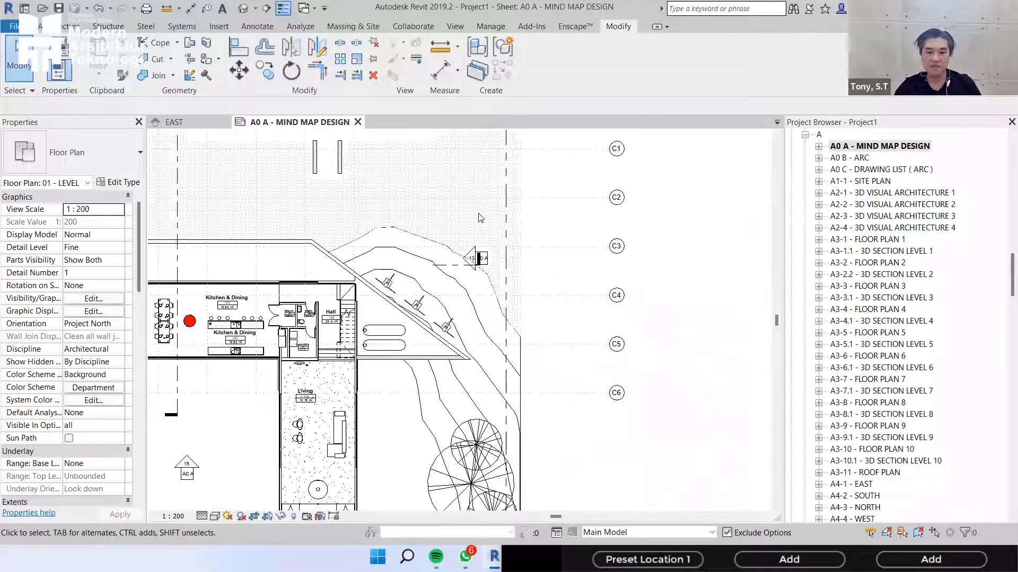
pyautogui.moveTo(331, 310); pyautogui.dragTo(542, 164, button='middle')
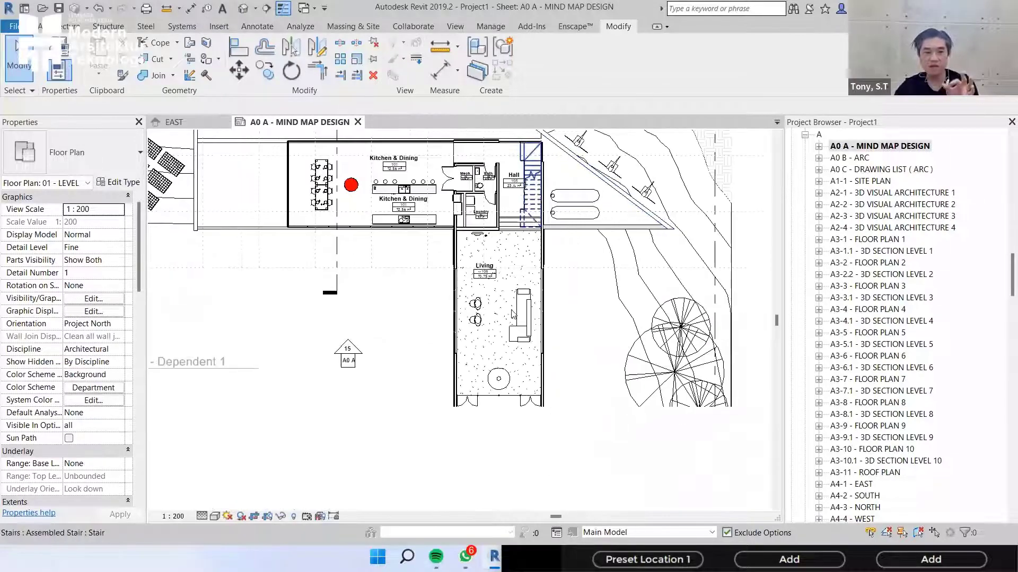
pyautogui.scroll(1, 477, 212)
pyautogui.scroll(4, 479, 218)
pyautogui.scroll(-5, 495, 270)
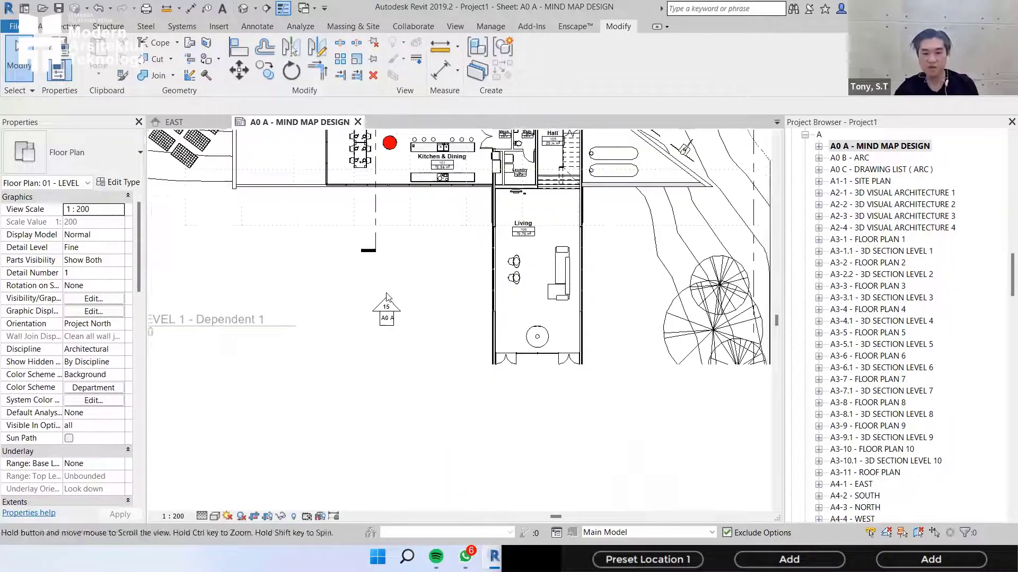
pyautogui.moveTo(456, 260); pyautogui.dragTo(456, 322, button='middle')
pyautogui.moveTo(556, 156); pyautogui.dragTo(511, 233, button='middle')
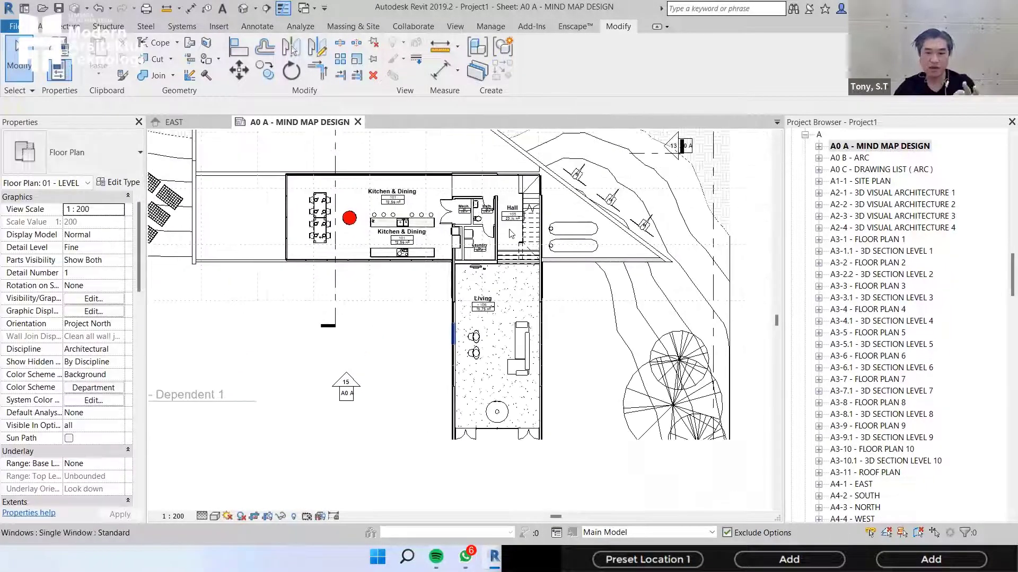
pyautogui.scroll(4, 511, 234)
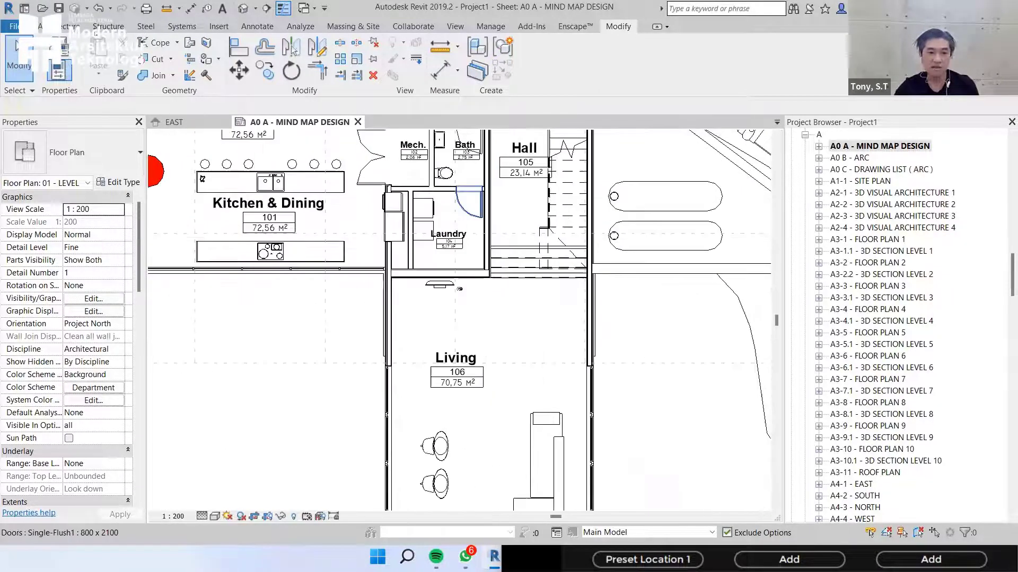
pyautogui.press('Escape')
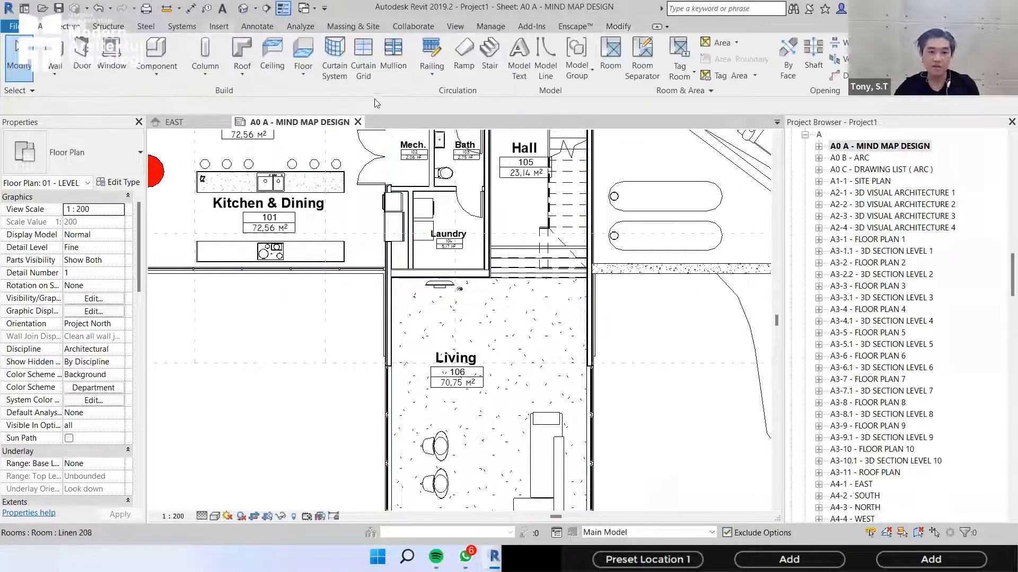
pyautogui.scroll(-5, 418, 85)
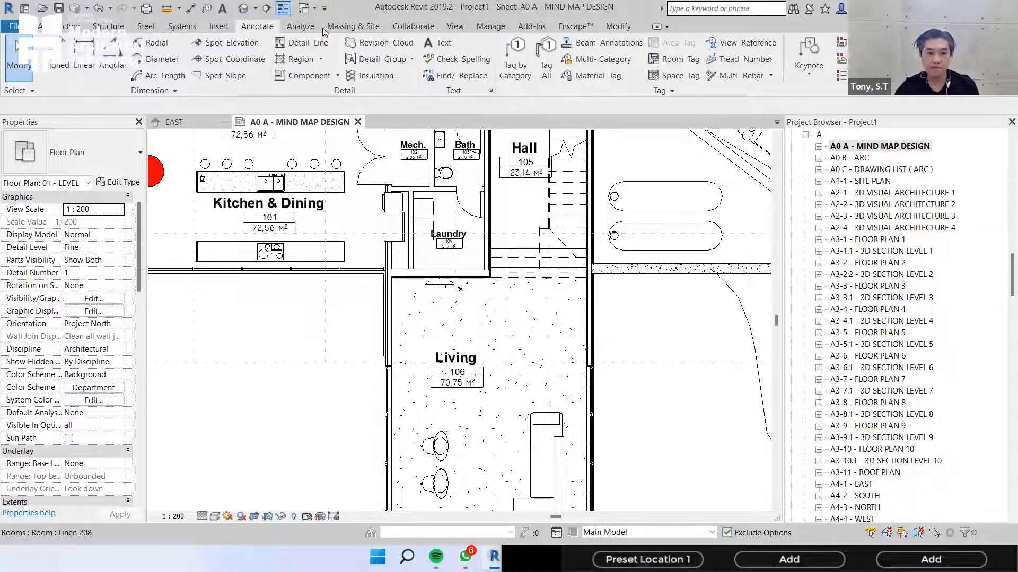
# - Place an Interior Elevation marker facing the east wall in the Living room, in the open floor beside the room tag
pyautogui.click(456, 27)
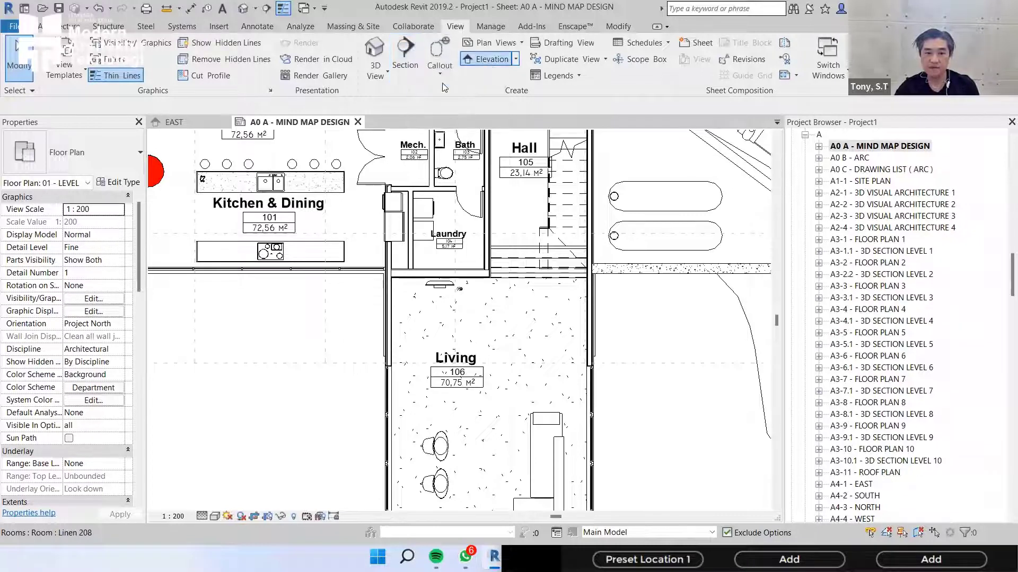
pyautogui.click(486, 59)
pyautogui.click(79, 154)
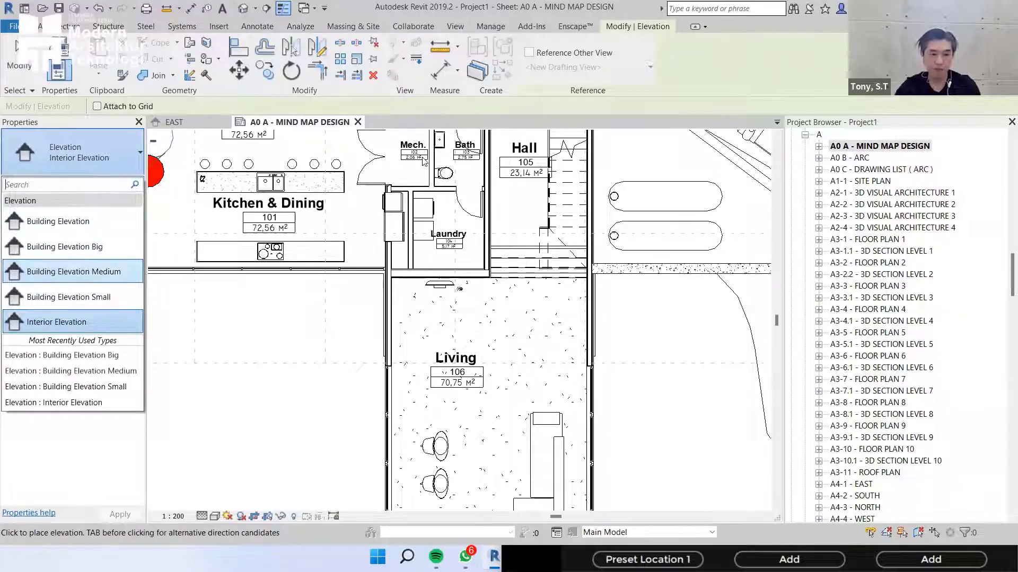
pyautogui.click(79, 323)
pyautogui.scroll(2, 508, 281)
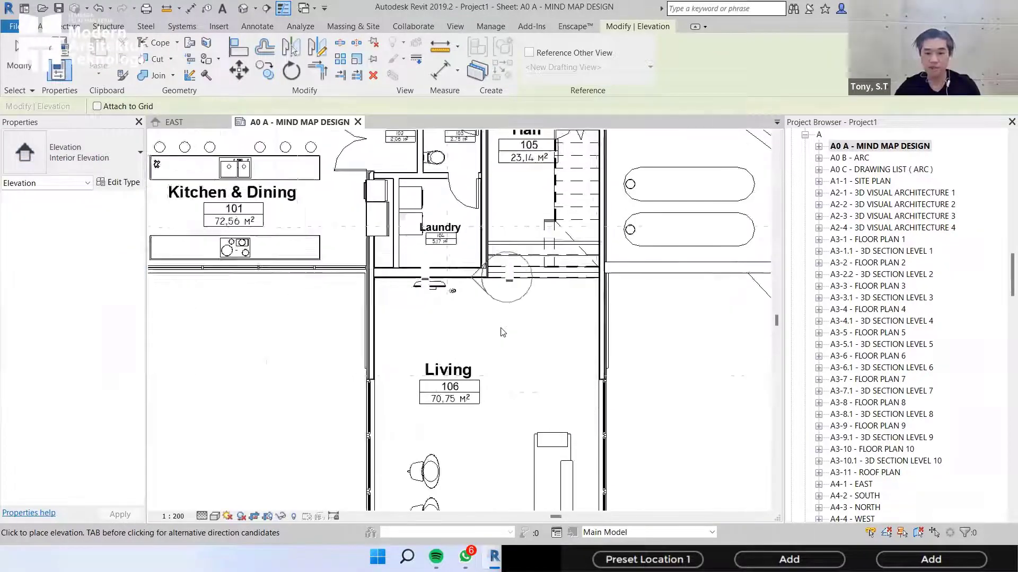
pyautogui.click(527, 318)
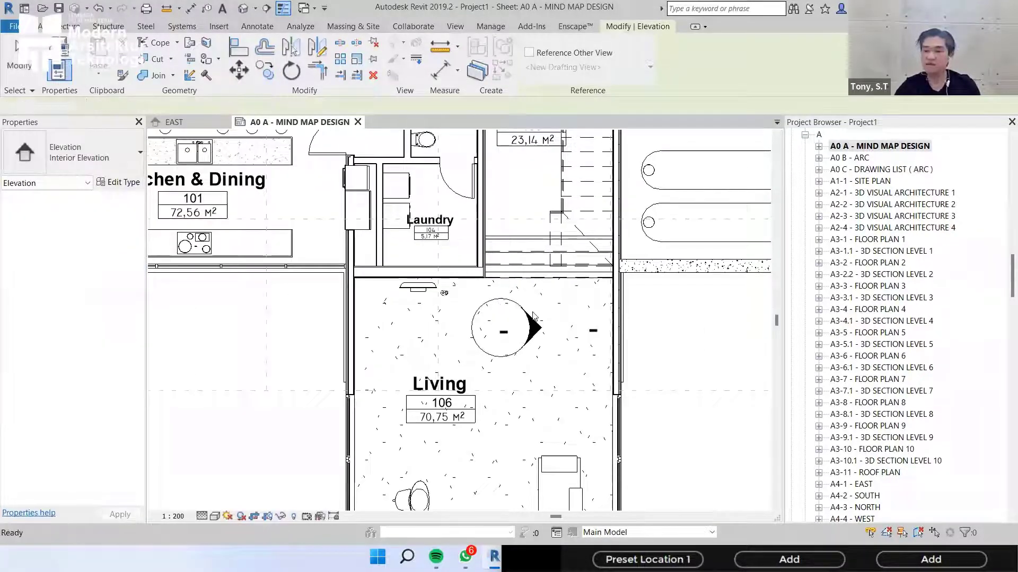
pyautogui.press('Escape')
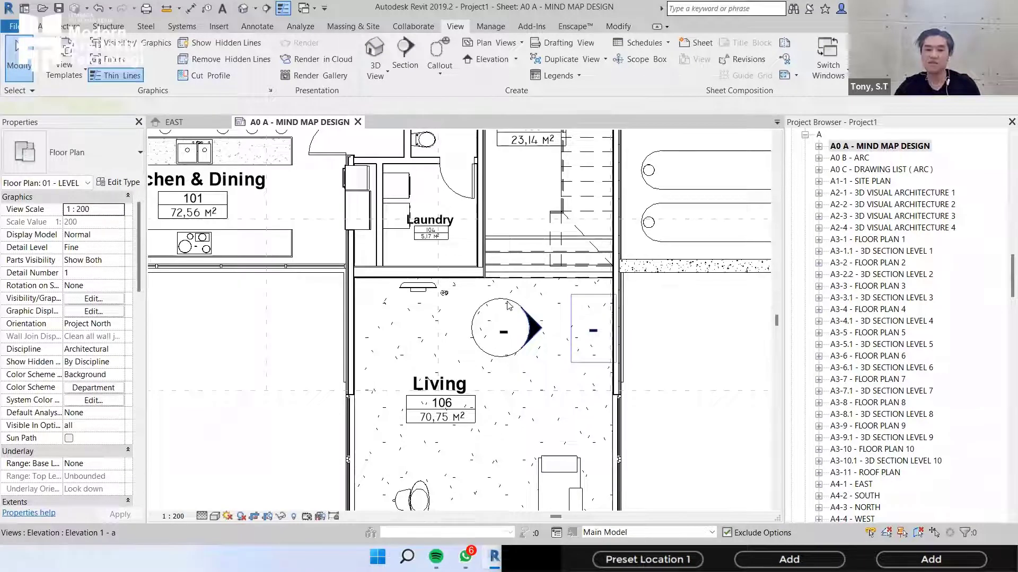
# - Inspect the interior elevation marker in the Living room and its available view directions
pyautogui.click(508, 308)
pyautogui.click(672, 307)
pyautogui.scroll(-1, 668, 280)
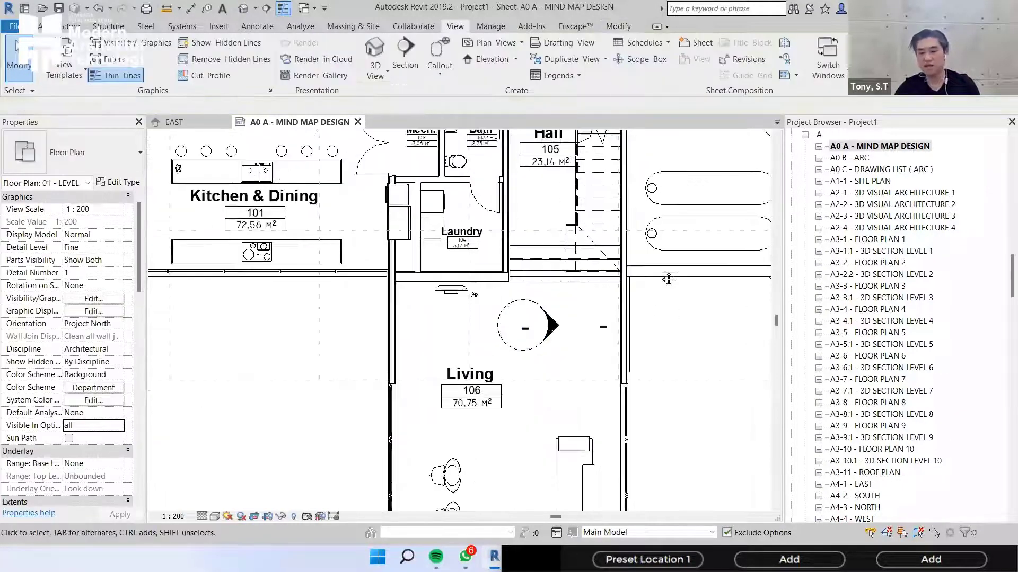
pyautogui.scroll(3, 669, 279)
pyautogui.click(496, 307)
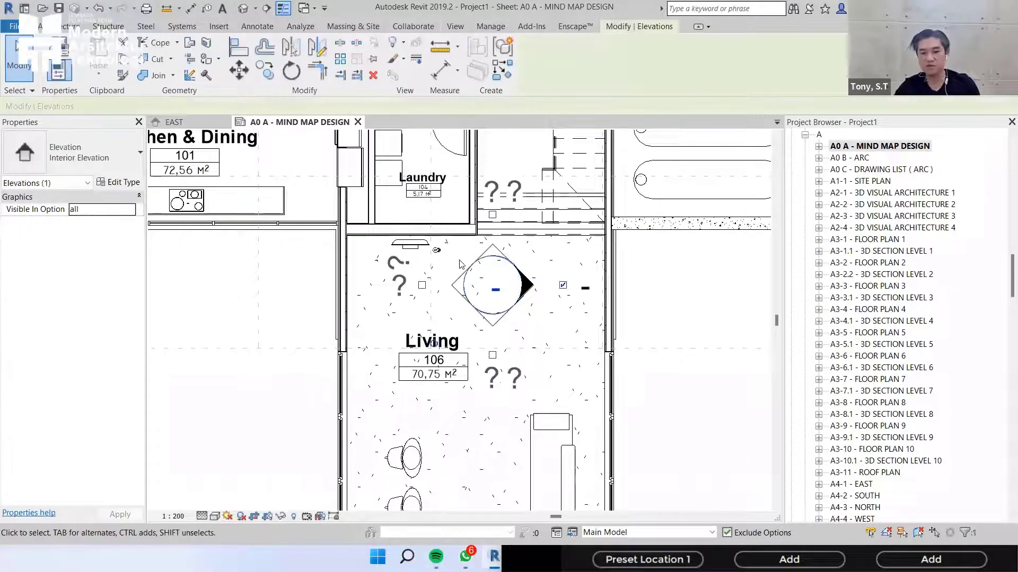
pyautogui.scroll(2, 498, 268)
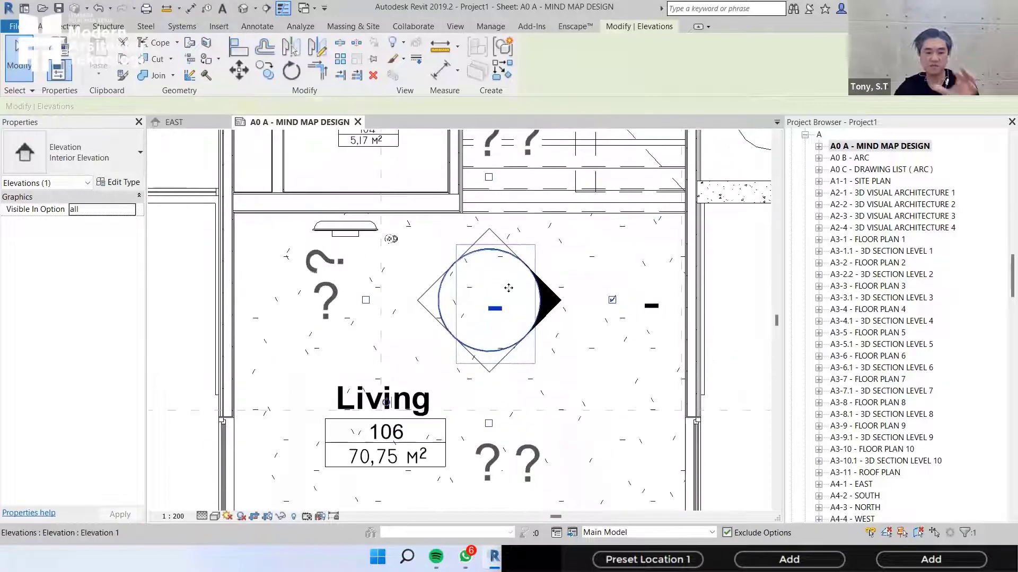
pyautogui.scroll(-1, 508, 281)
pyautogui.press('Escape')
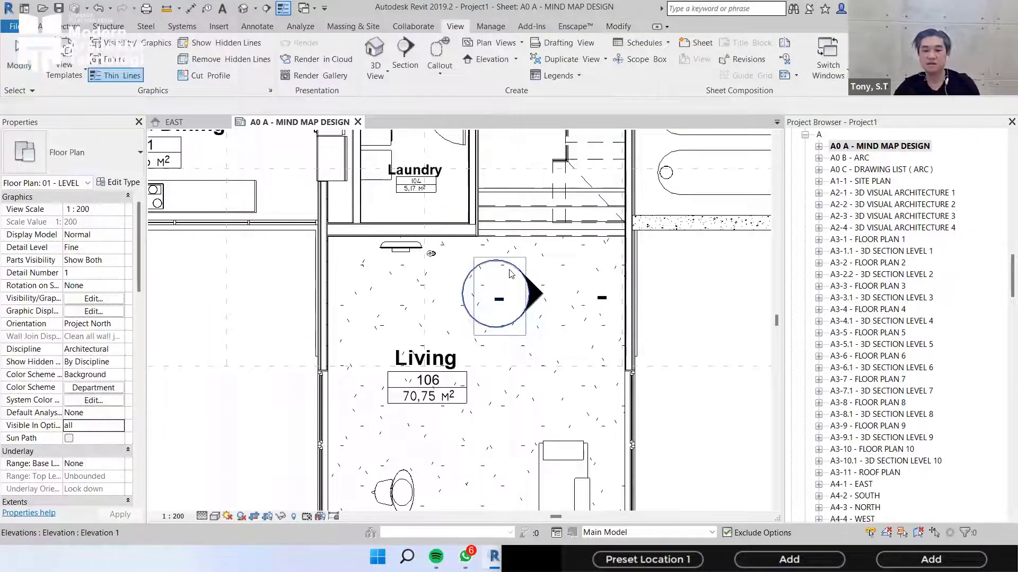
pyautogui.click(511, 273)
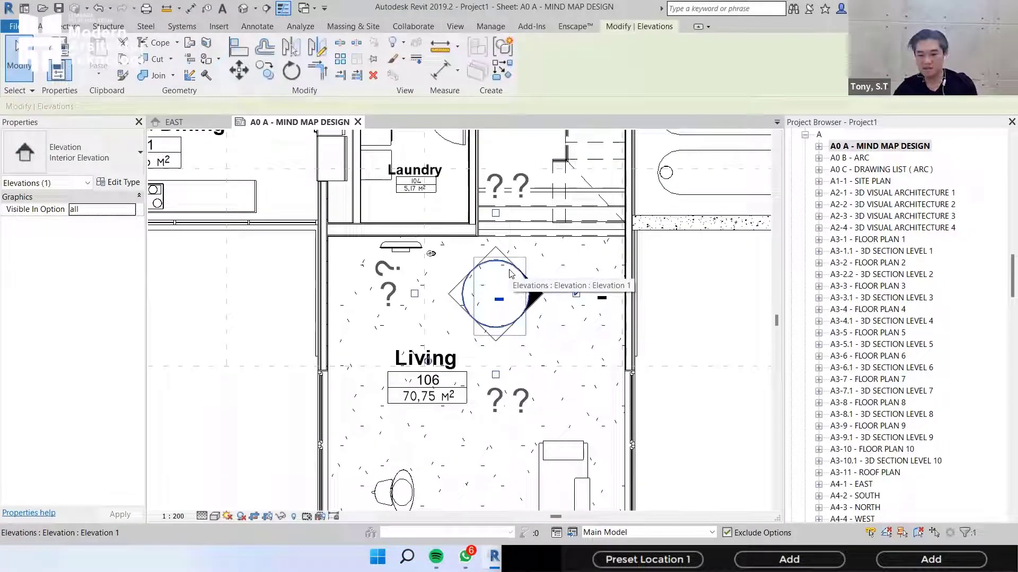
pyautogui.click(696, 283)
# - Delete the interior elevation marker in the Living room together with its elevation view
pyautogui.click(533, 294)
pyautogui.press('Delete')
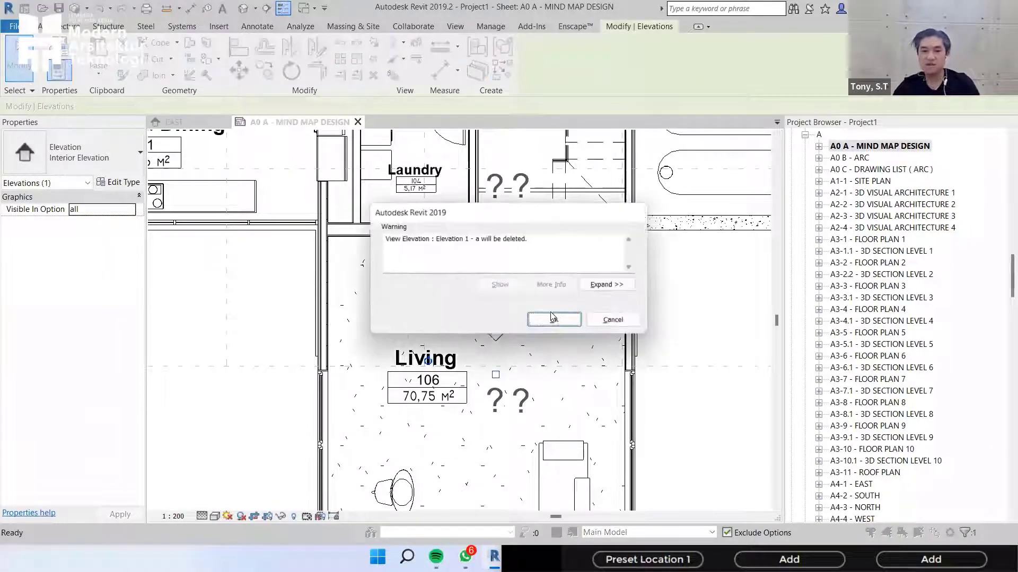
pyautogui.click(552, 321)
pyautogui.scroll(-2, 479, 188)
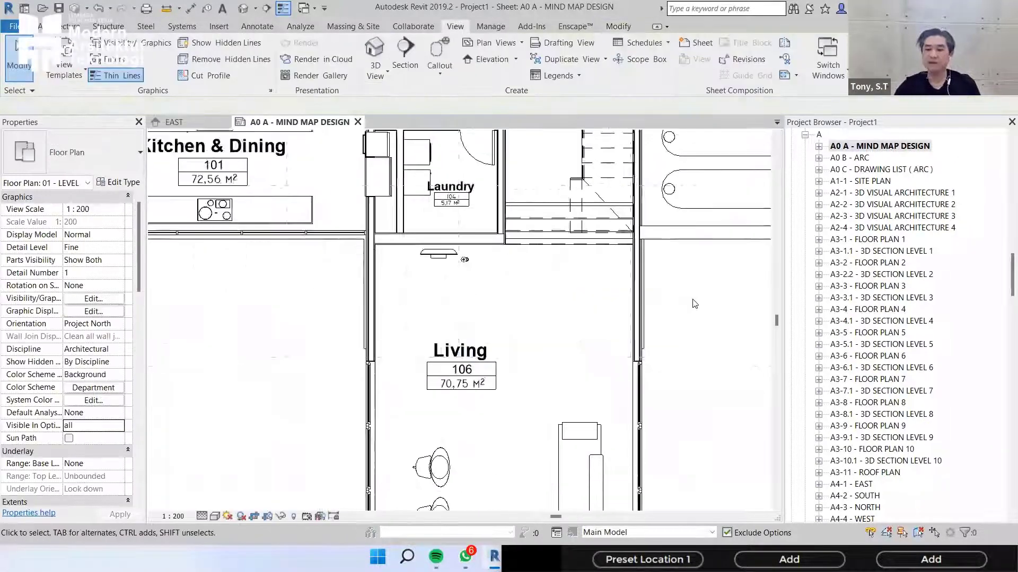
# - Deactivate the Level 1 floor plan viewport to return to the mind map sheet
pyautogui.scroll(-3, 479, 188)
pyautogui.scroll(5, 520, 371)
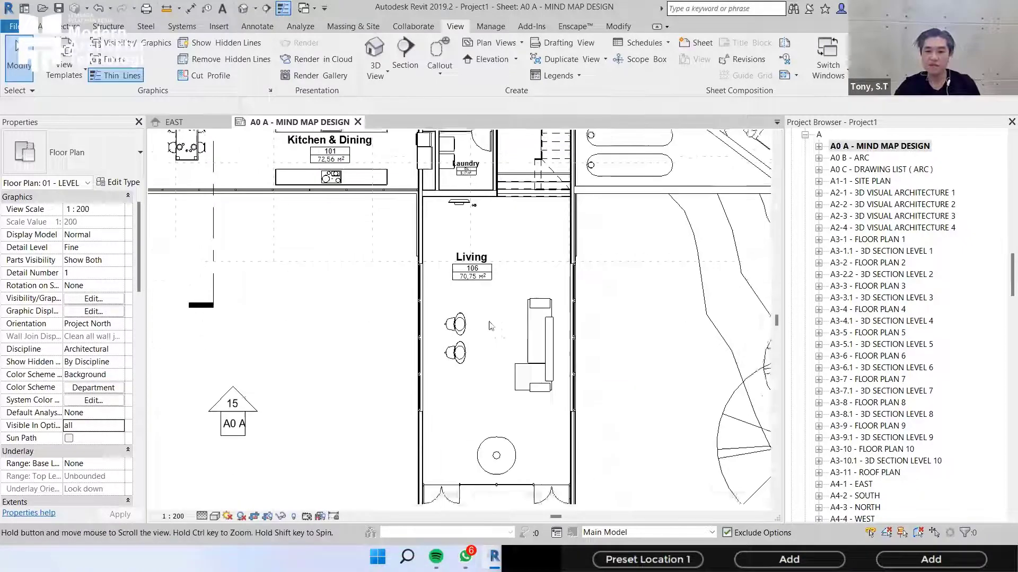
pyautogui.scroll(-4, 520, 371)
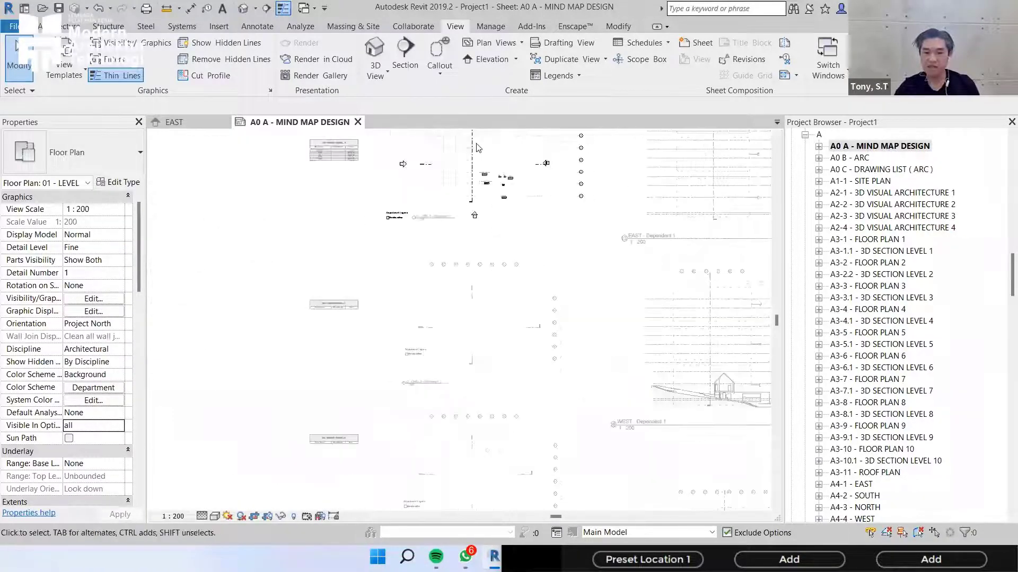
pyautogui.rightClick(638, 192)
pyautogui.click(684, 257)
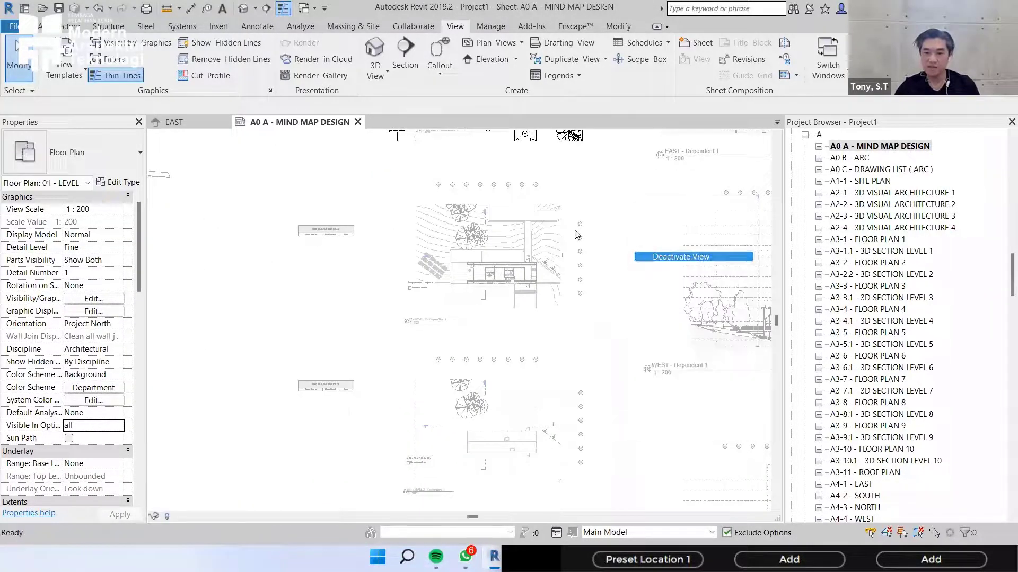
# - Review the Level 1 plan on the sheet, checking its room tags, furniture and elevation marker references
pyautogui.scroll(5, 530, 228)
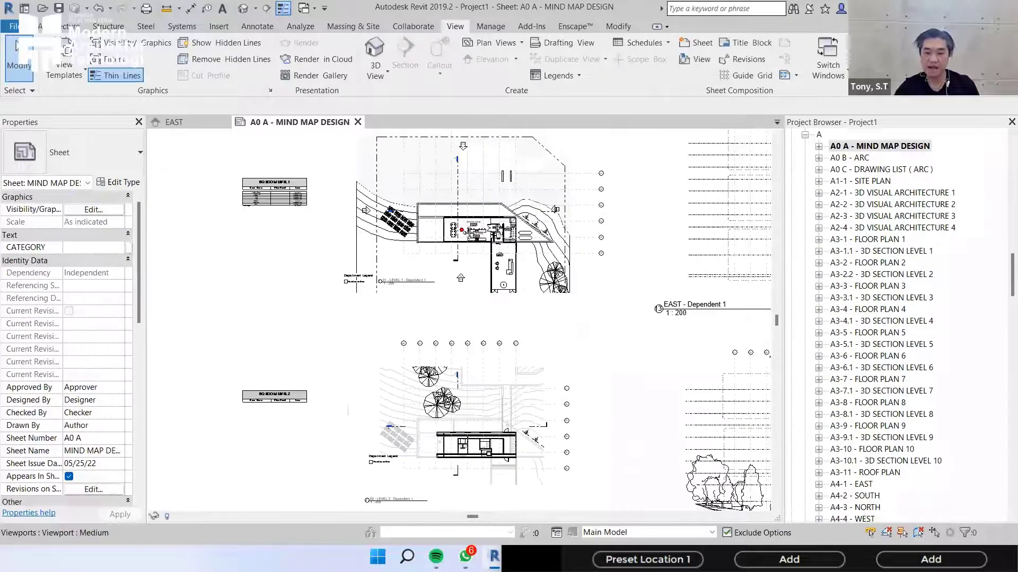
pyautogui.moveTo(541, 189); pyautogui.dragTo(528, 35, button='middle')
pyautogui.scroll(-3, 562, 340)
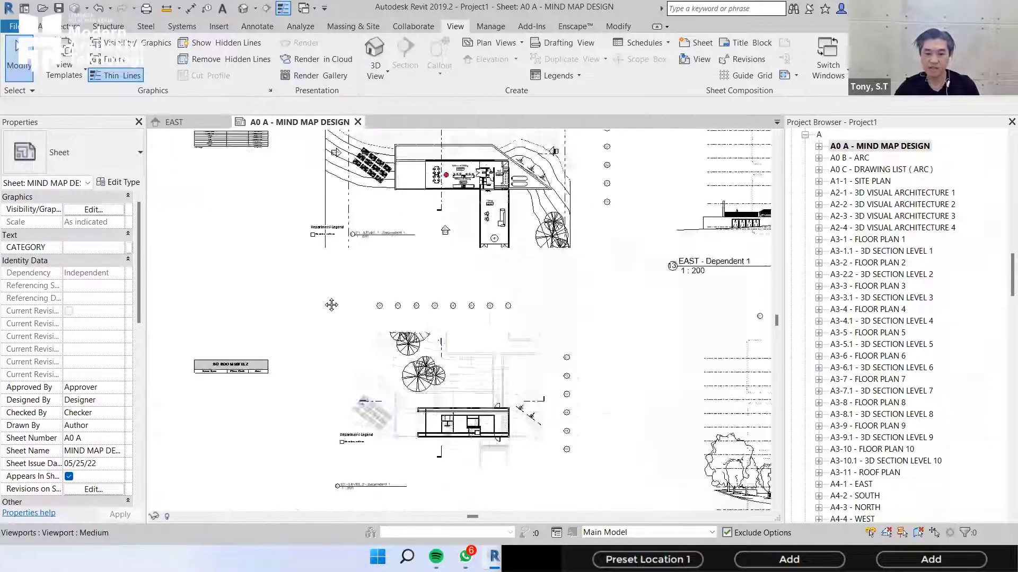
pyautogui.moveTo(332, 304); pyautogui.dragTo(429, 362, button='middle')
pyautogui.scroll(-1, 428, 362)
pyautogui.scroll(4, 340, 225)
pyautogui.scroll(4, 472, 322)
pyautogui.moveTo(472, 323); pyautogui.dragTo(275, 169, button='middle')
pyautogui.scroll(-3, 542, 356)
pyautogui.moveTo(730, 298); pyautogui.dragTo(449, 231, button='middle')
pyautogui.scroll(3, 449, 230)
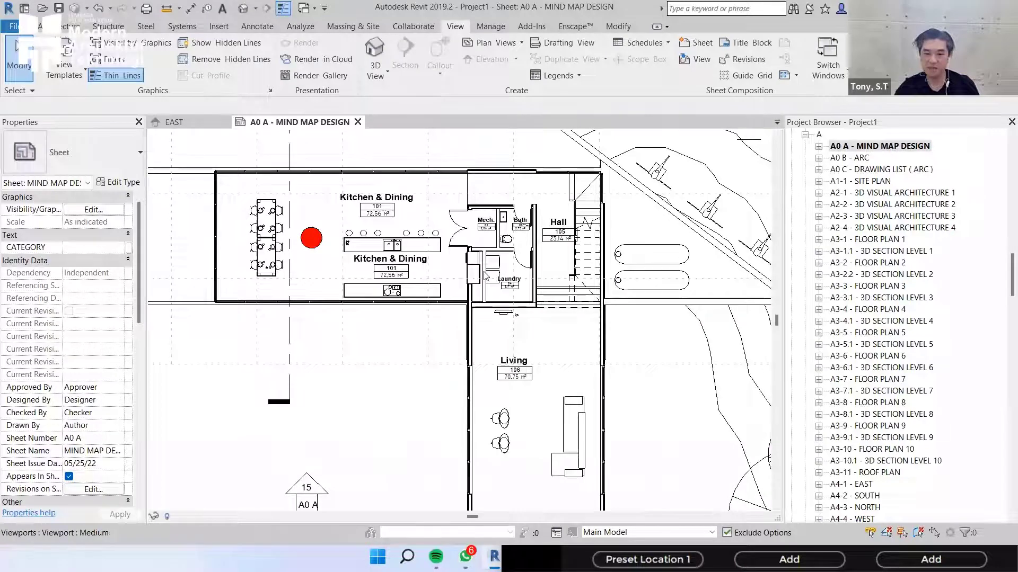
pyautogui.scroll(1, 546, 297)
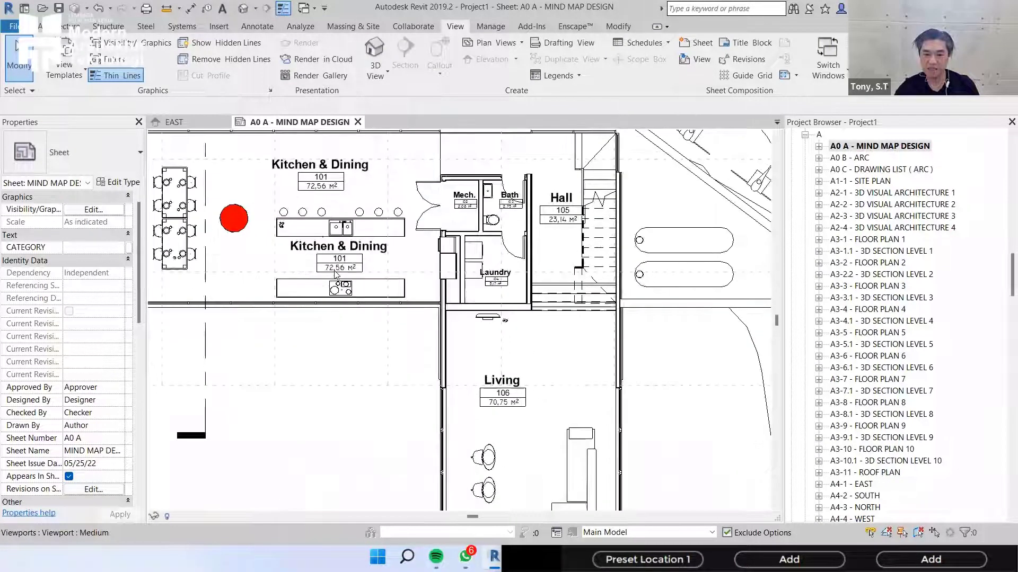
pyautogui.scroll(2, 442, 286)
pyautogui.scroll(-1, 449, 220)
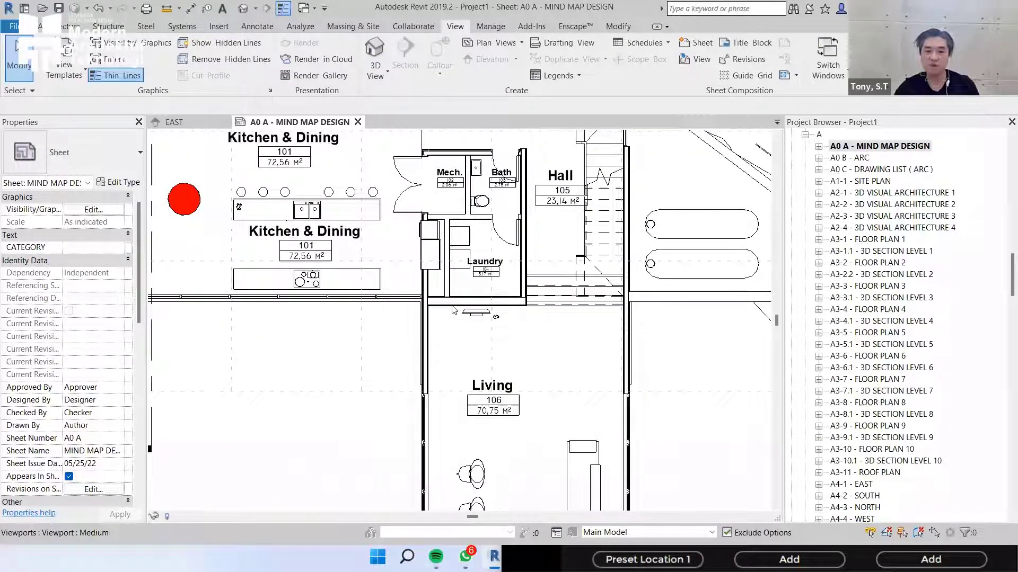
pyautogui.scroll(-2, 453, 310)
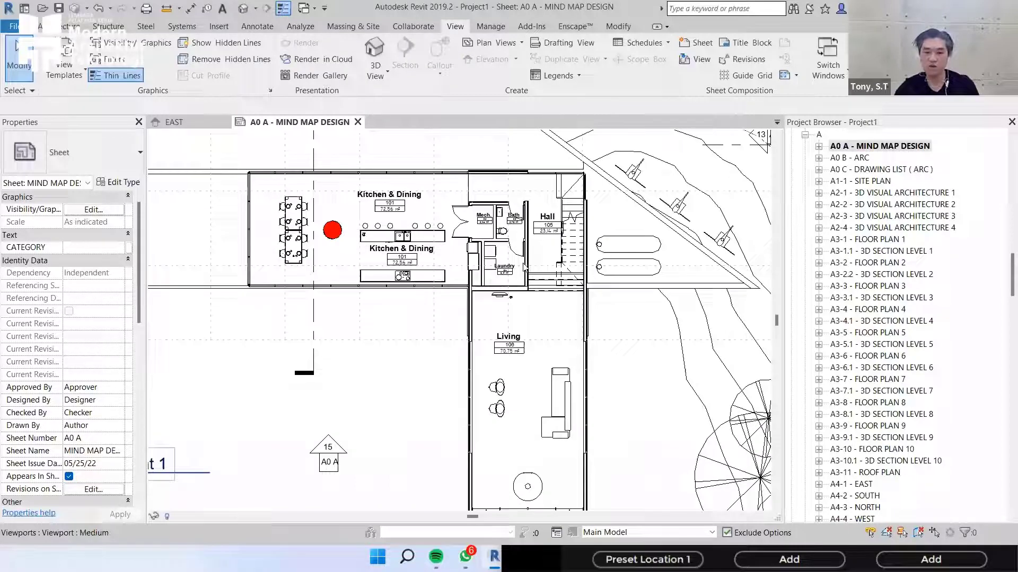
pyautogui.scroll(1, 525, 266)
pyautogui.scroll(-1, 525, 249)
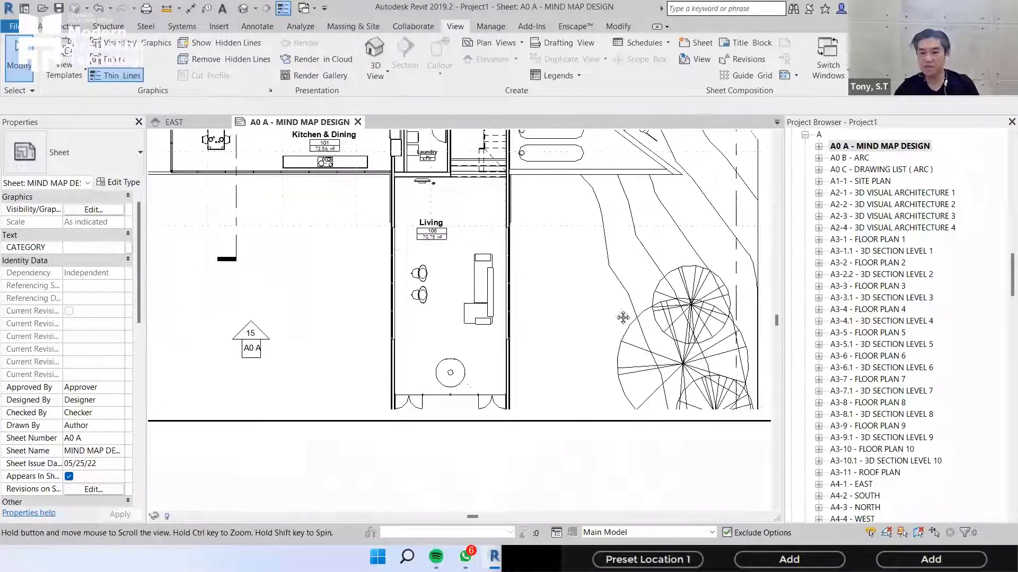
pyautogui.scroll(1, 528, 214)
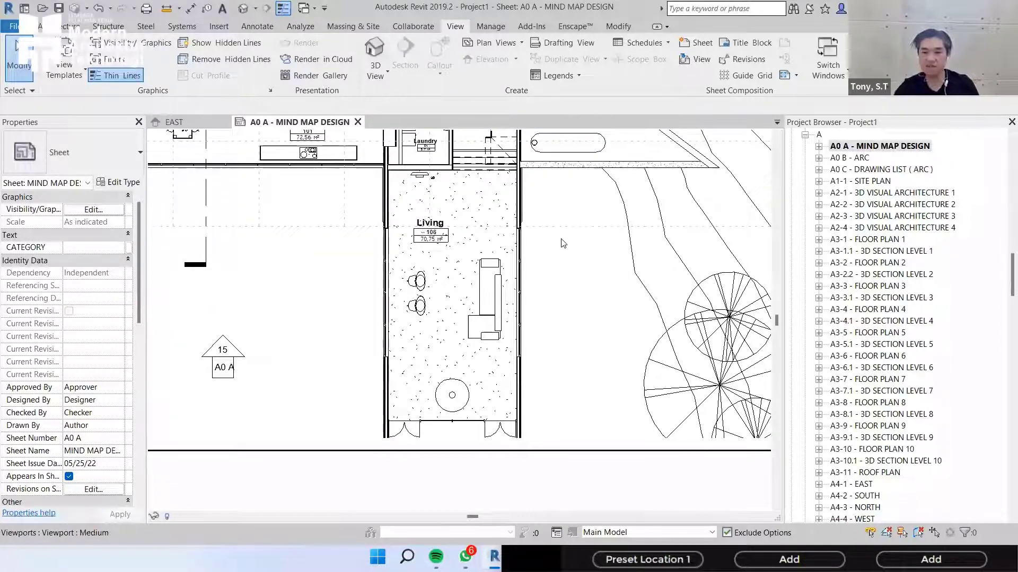
# - Survey the mind map sheet's floor plans and elevations, and the arrangement of its category columns
pyautogui.scroll(-4, 563, 243)
pyautogui.moveTo(562, 238); pyautogui.dragTo(626, 138, button='middle')
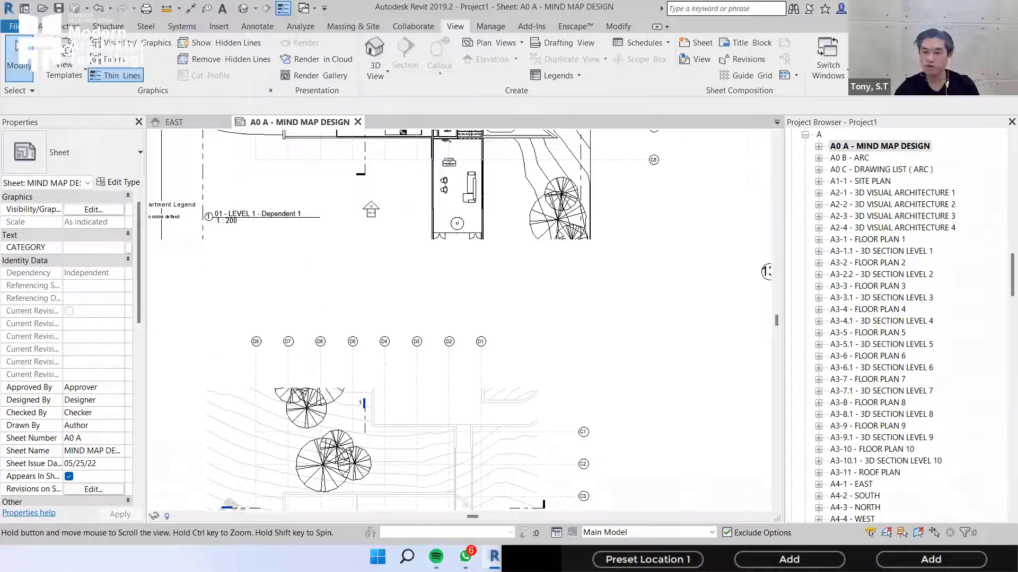
pyautogui.moveTo(560, 237); pyautogui.dragTo(545, 216, button='middle')
pyautogui.rightClick(655, 255)
pyautogui.press('Escape')
pyautogui.scroll(-4, 612, 300)
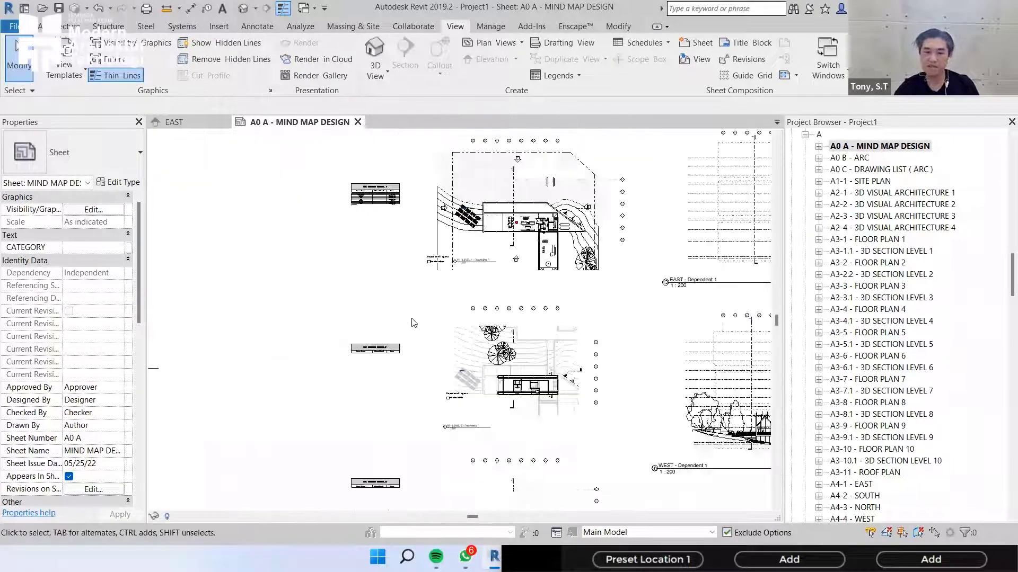
pyautogui.moveTo(613, 415); pyautogui.dragTo(471, 334, button='middle')
pyautogui.scroll(1, 471, 334)
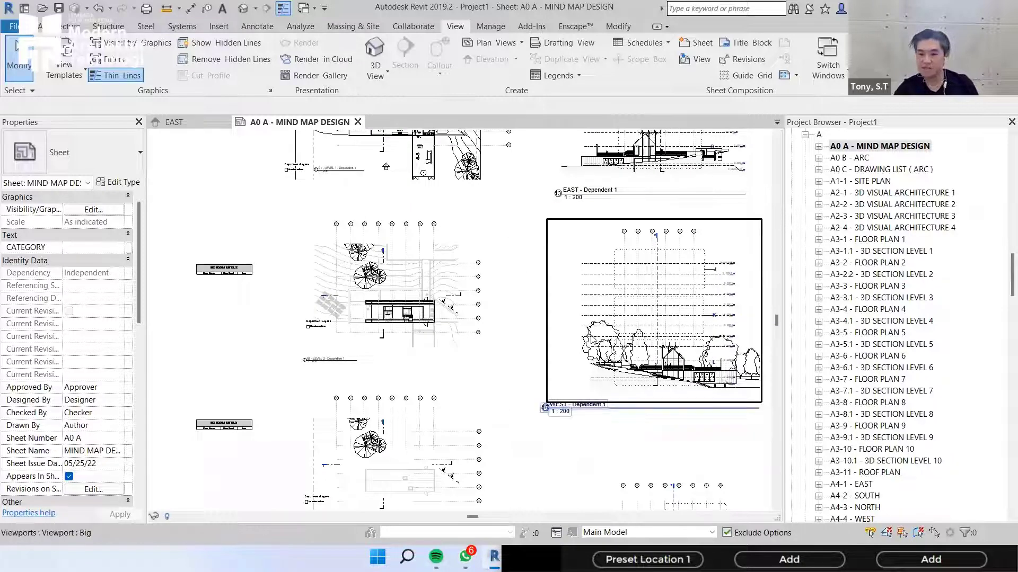
pyautogui.scroll(-6, 428, 286)
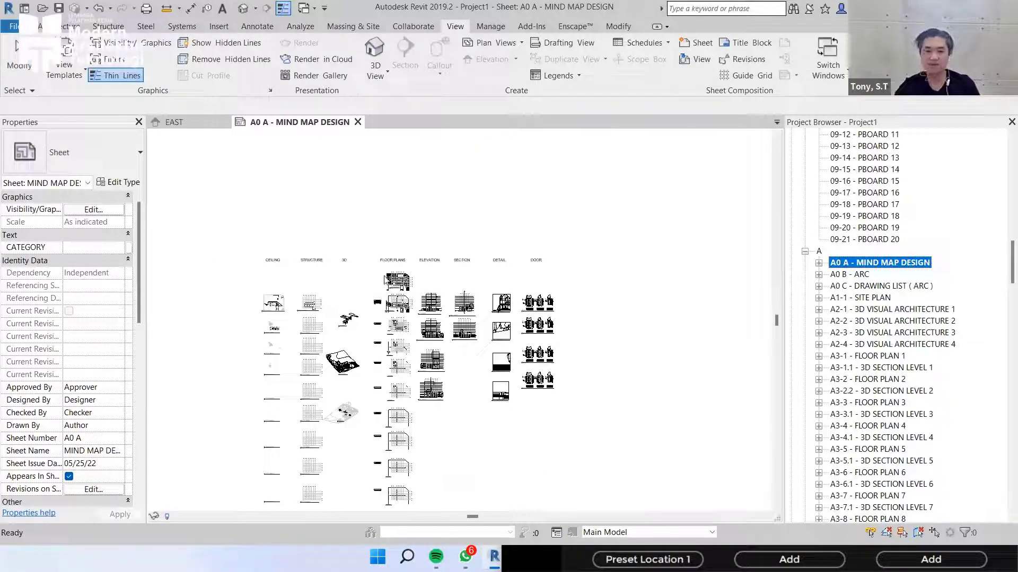
pyautogui.scroll(4, 426, 274)
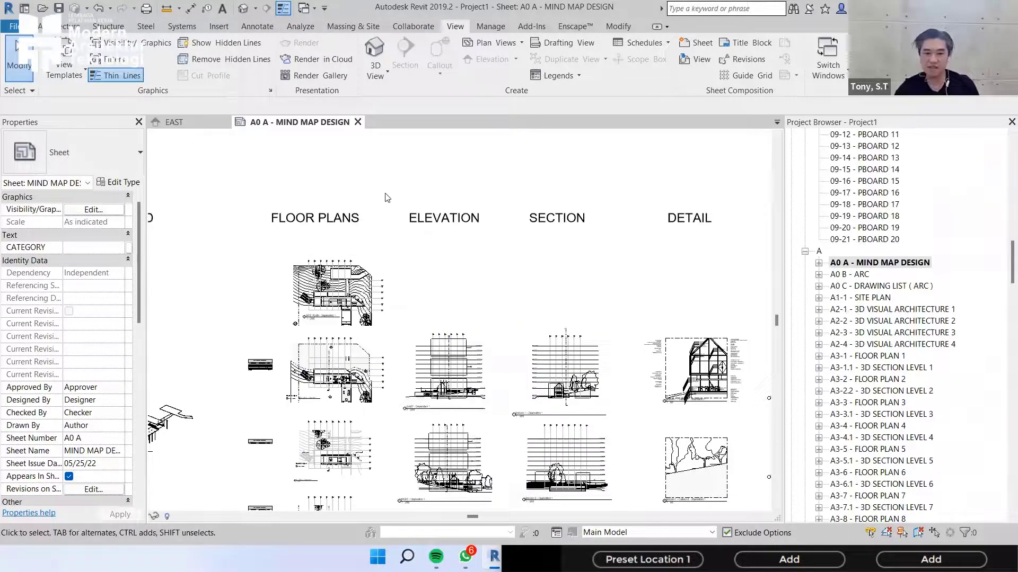
# - Sketch a chain of KABEL LISTRIK detail lines across the upper building and contours of the site plan through its mind map viewport
pyautogui.scroll(2, 354, 197)
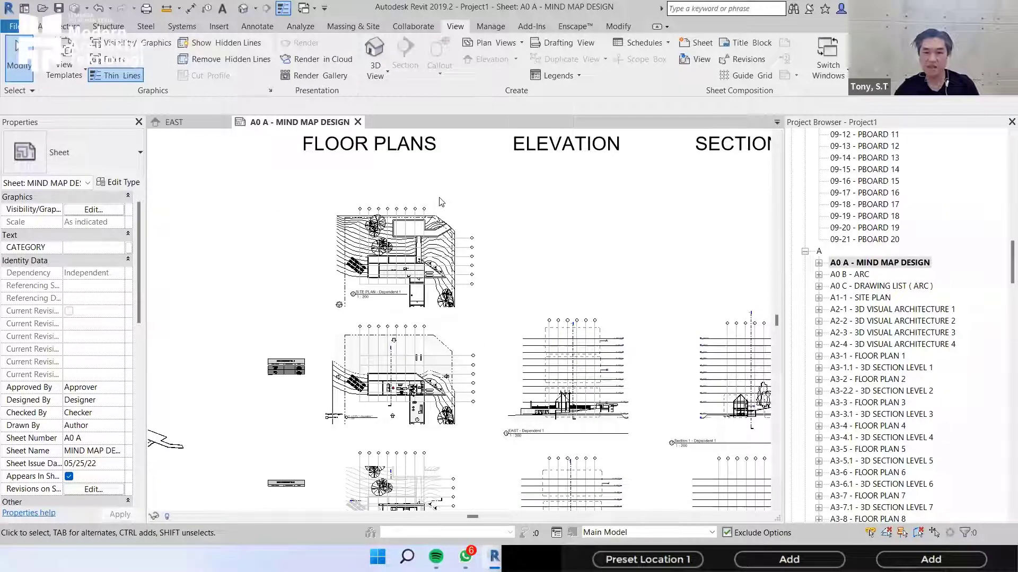
pyautogui.scroll(3, 440, 201)
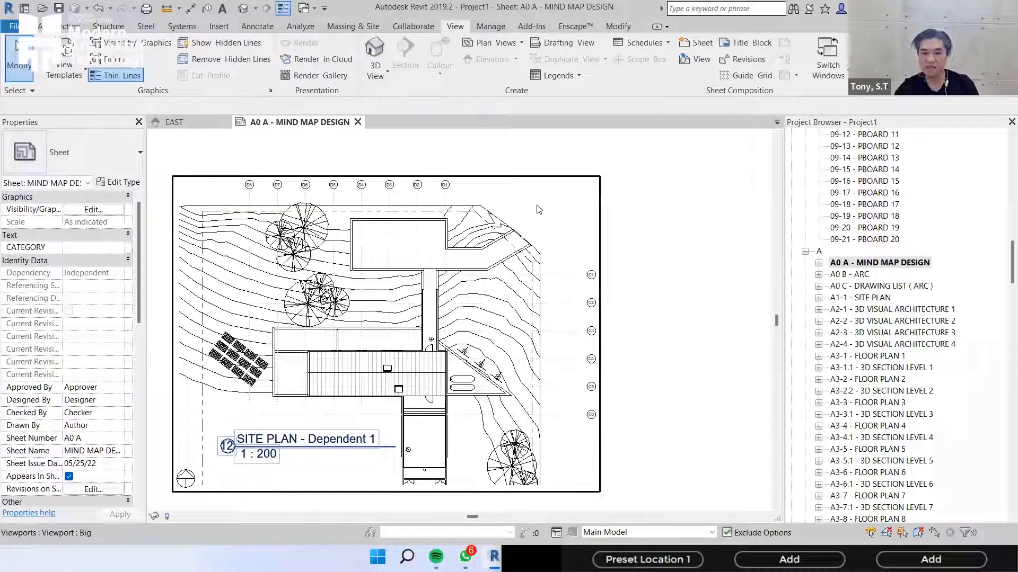
pyautogui.scroll(1, 525, 244)
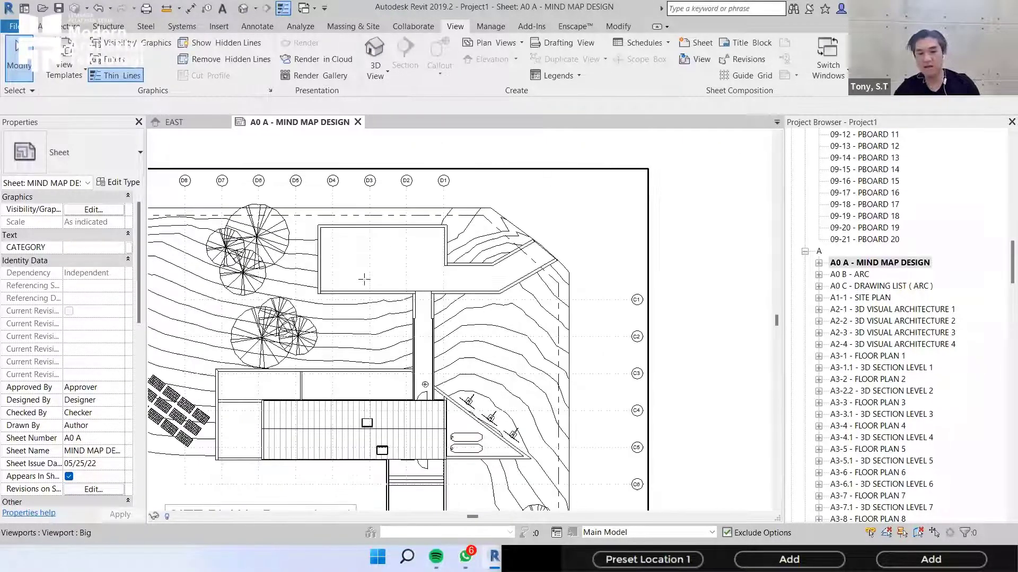
pyautogui.press('d')
pyautogui.press('l')
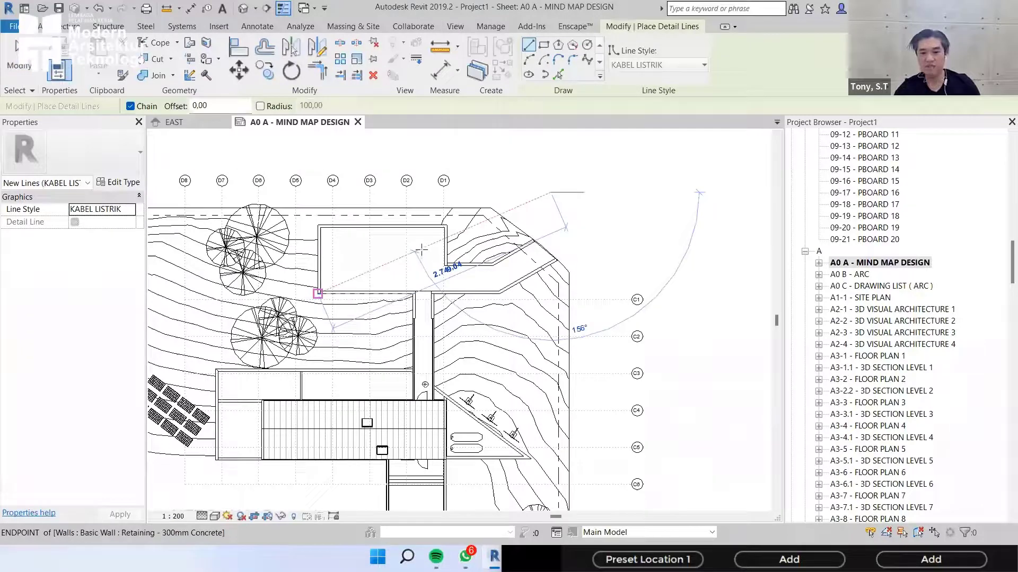
pyautogui.click(418, 249)
pyautogui.press('Escape')
pyautogui.press('Escape')
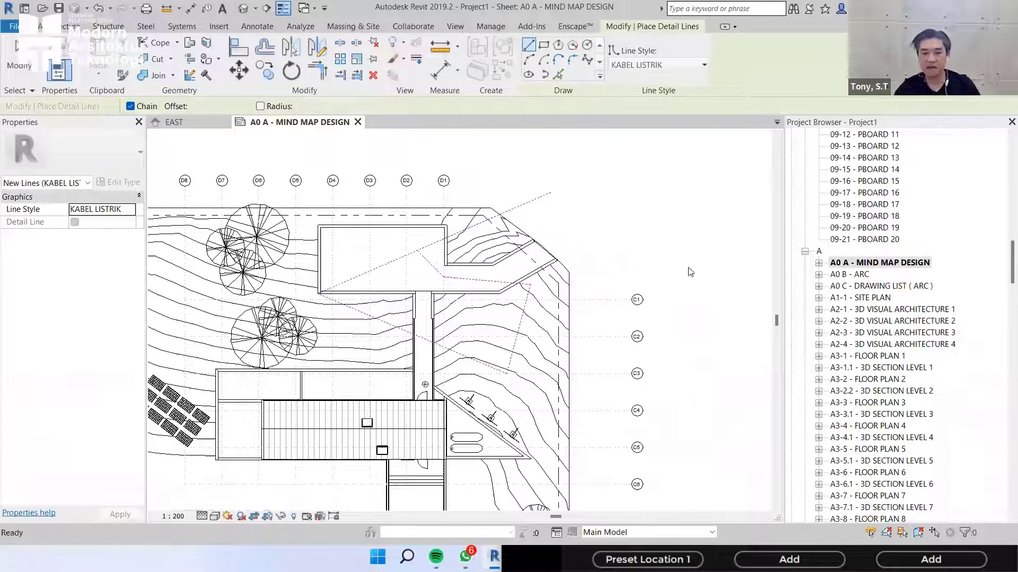
# - Open the A1-1 - SITE PLAN sheet and activate its site plan viewport
pyautogui.scroll(-2, 869, 256)
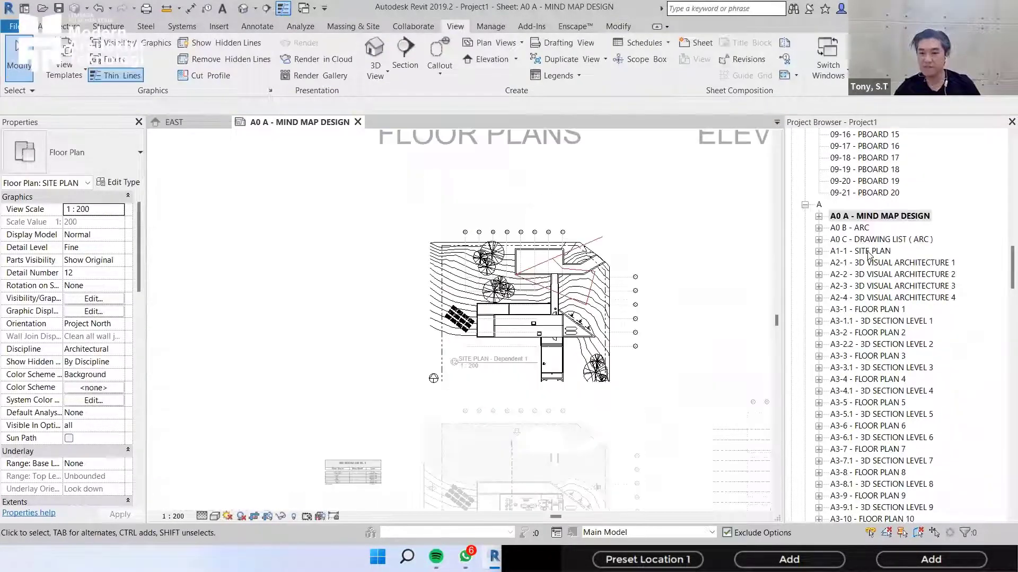
pyautogui.click(869, 251)
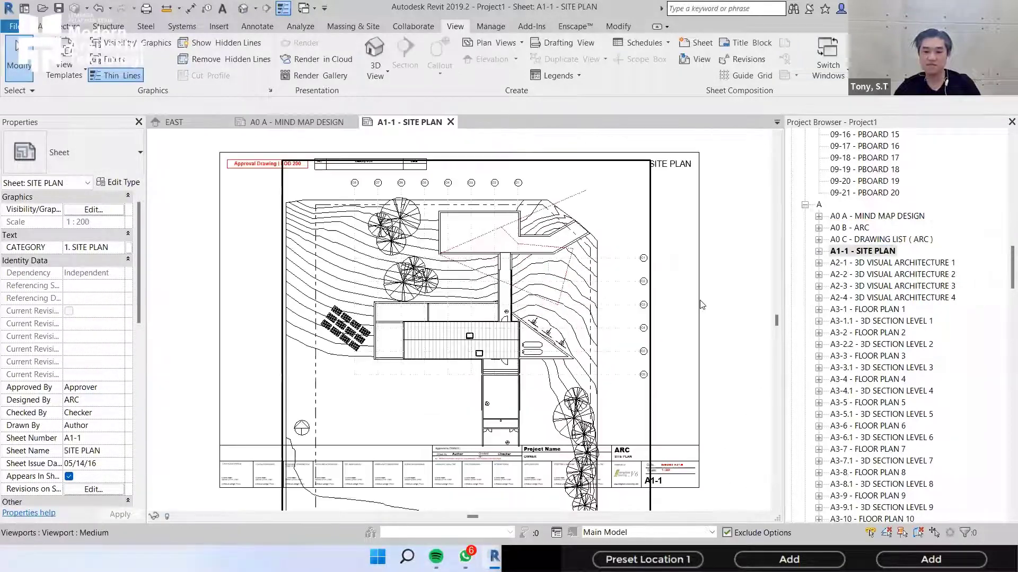
pyautogui.scroll(-2, 635, 195)
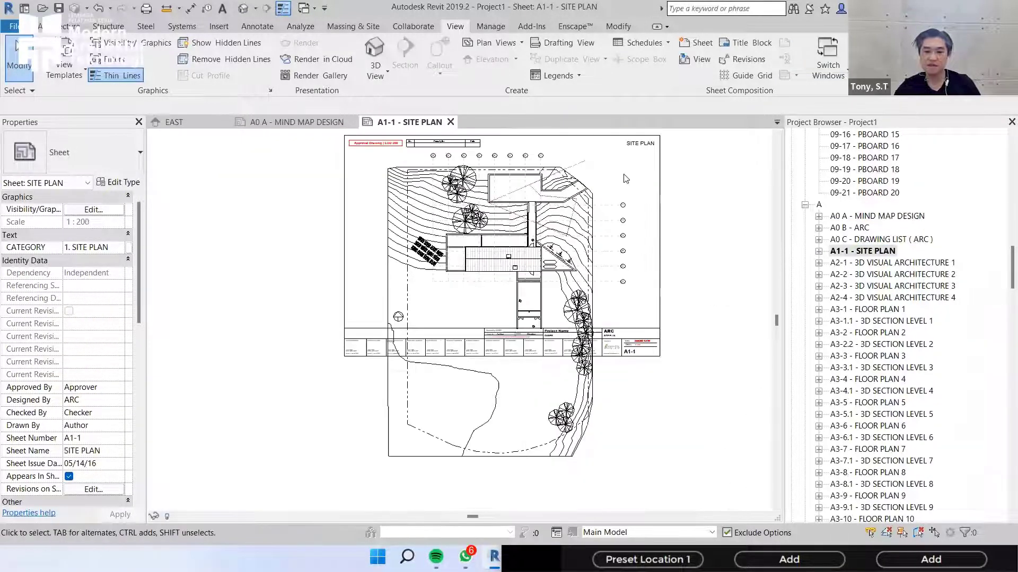
pyautogui.scroll(-2, 626, 178)
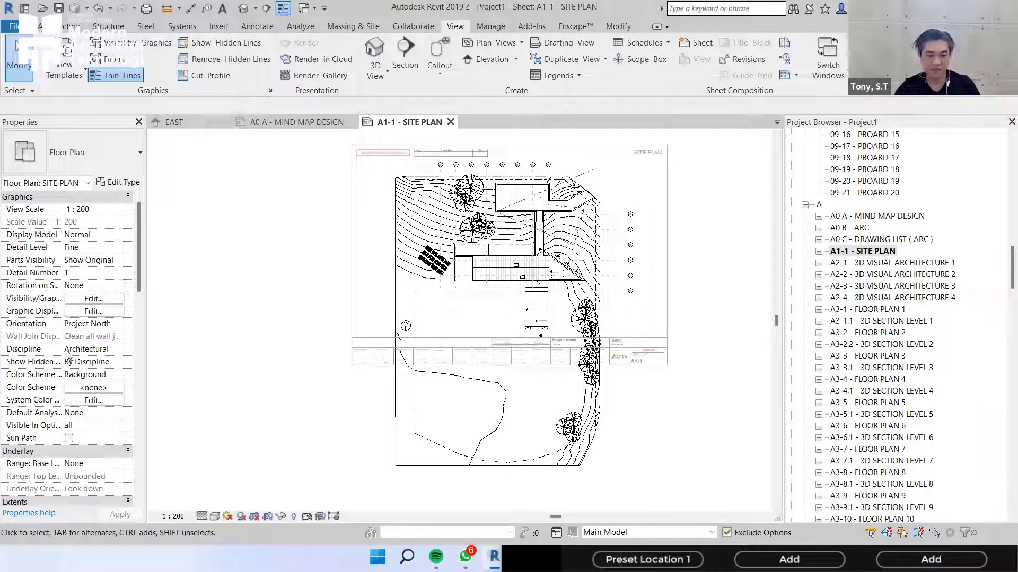
# - Enable Crop View, Crop Region Visible and Annotation Crop for the site plan view on sheet A1-1
pyautogui.scroll(-3, 75, 347)
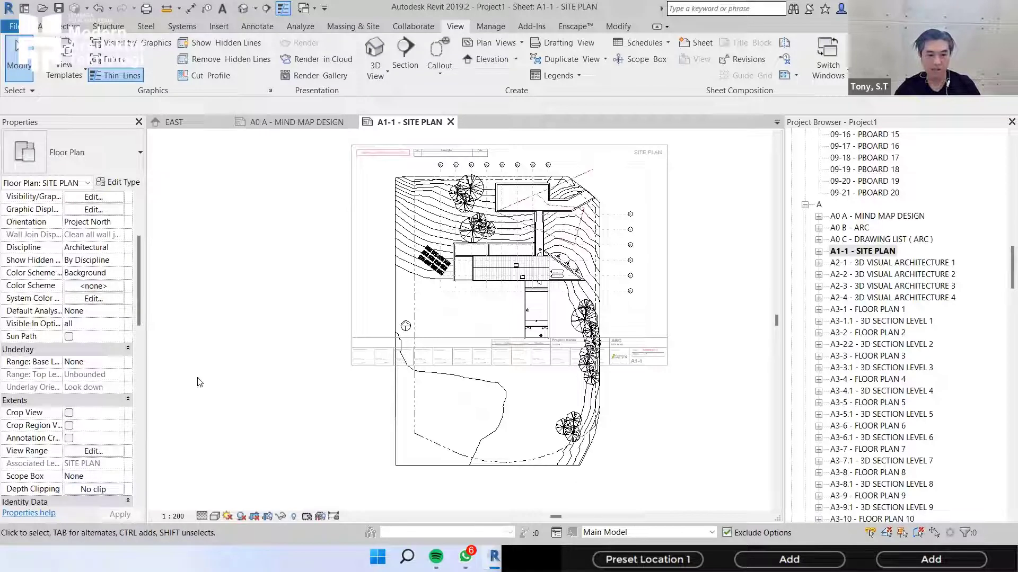
pyautogui.click(74, 415)
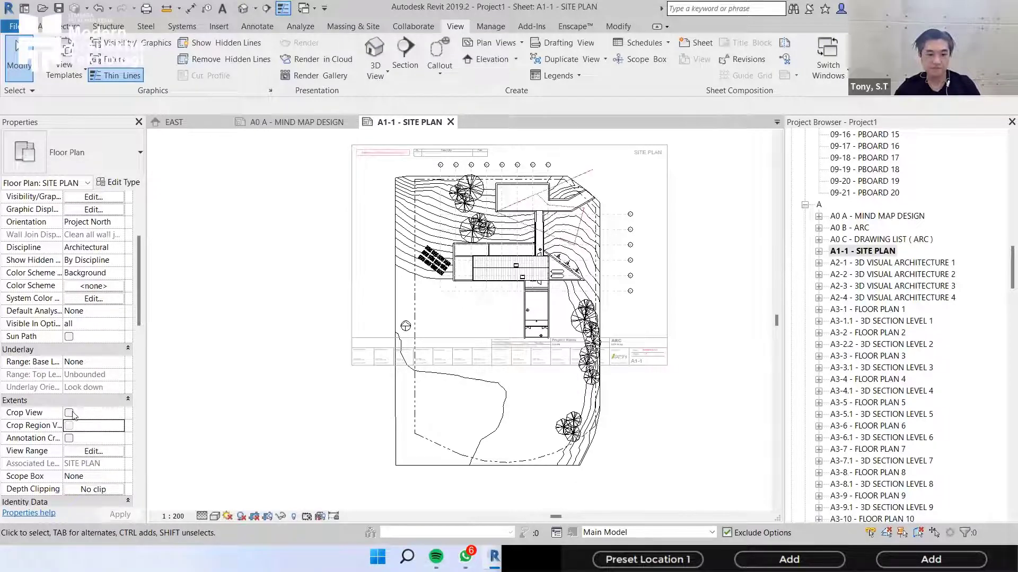
pyautogui.click(68, 439)
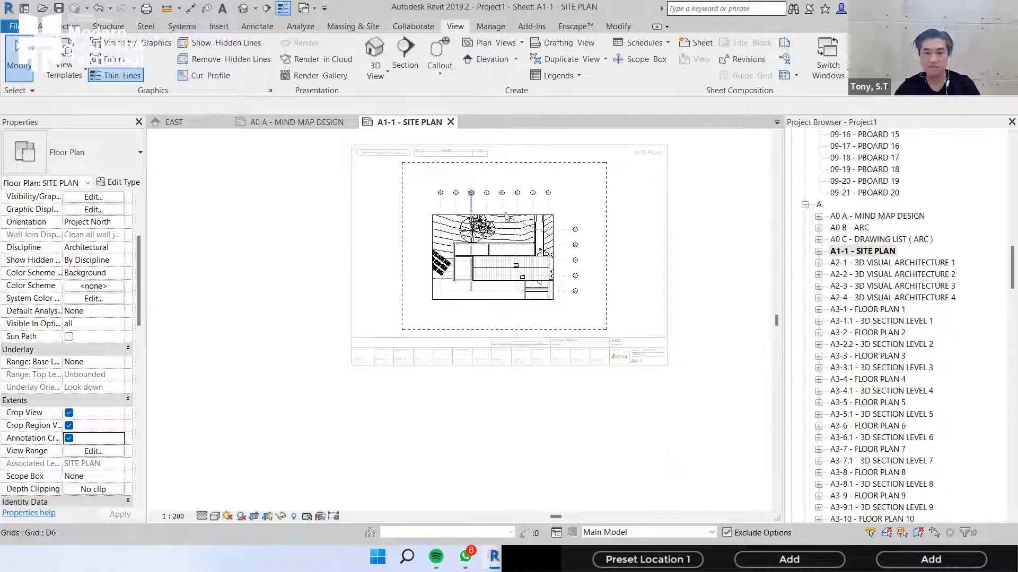
# - Resize the site plan's crop region to frame the building and contours within the title block, and hide the crop region
pyautogui.scroll(3, 517, 215)
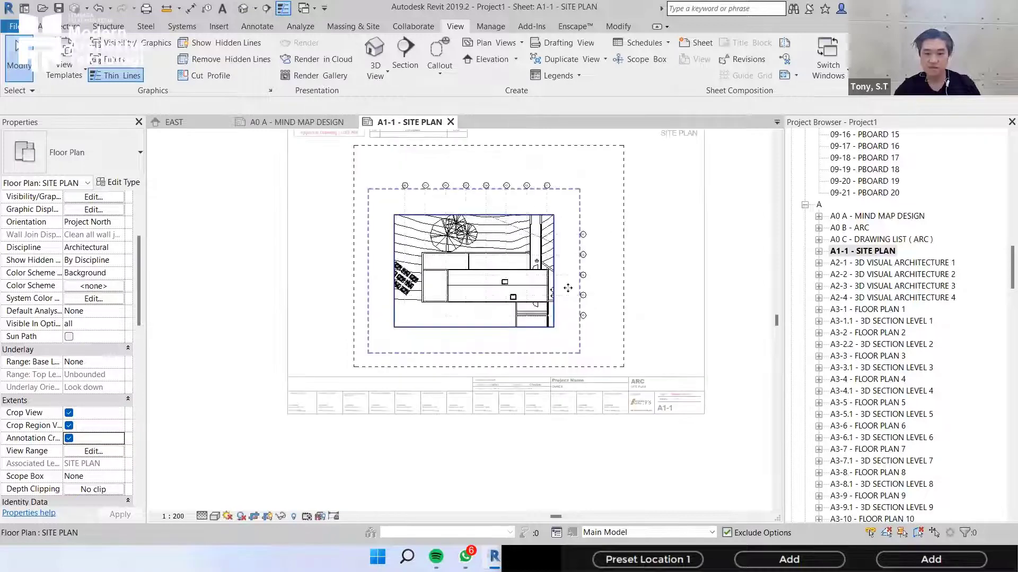
pyautogui.click(525, 213)
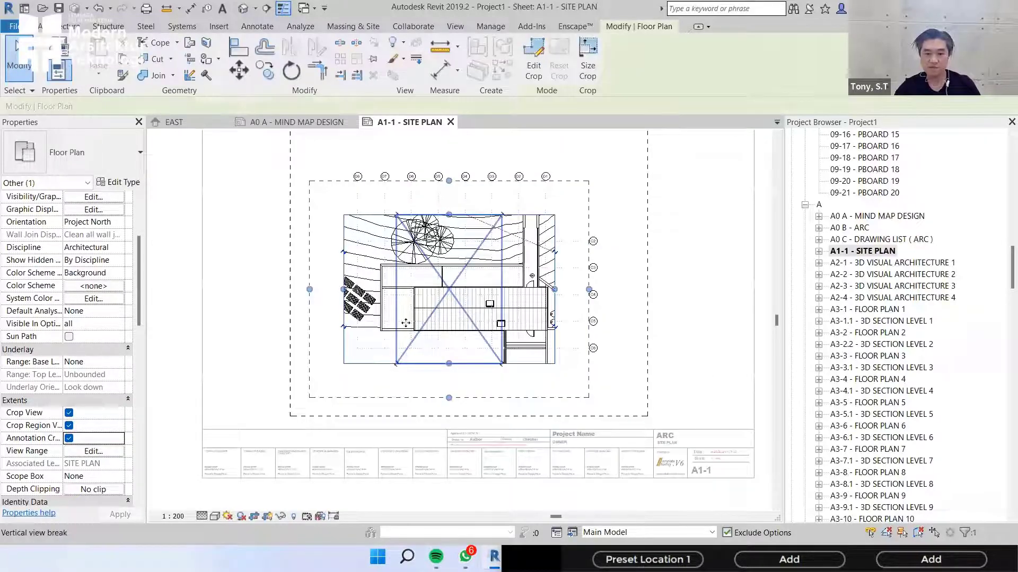
pyautogui.moveTo(498, 249); pyautogui.dragTo(561, 324, button='middle')
pyautogui.moveTo(512, 289); pyautogui.dragTo(512, 214)
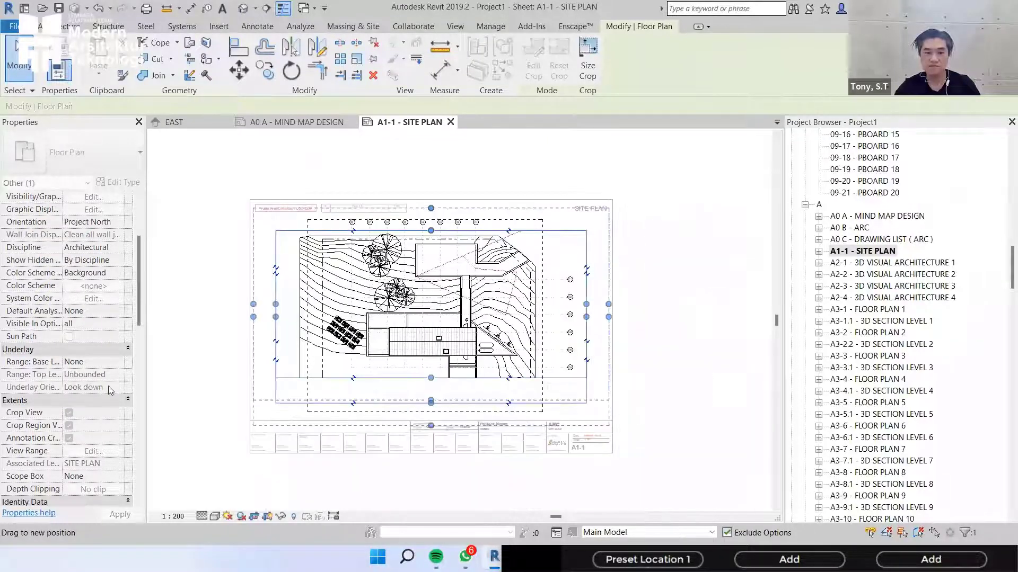
pyautogui.press('Escape')
pyautogui.moveTo(194, 290); pyautogui.dragTo(194, 275, button='middle')
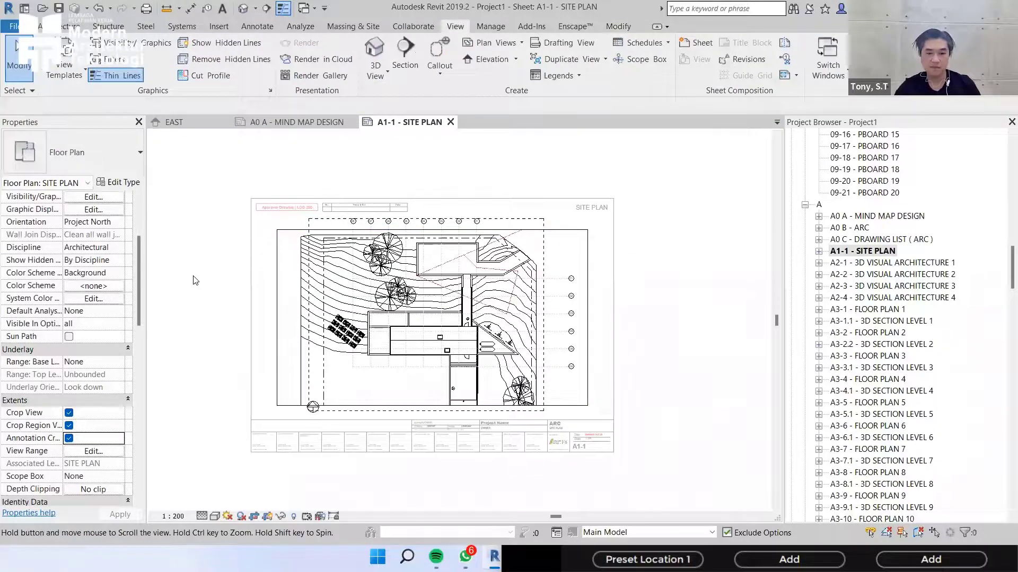
pyautogui.click(69, 425)
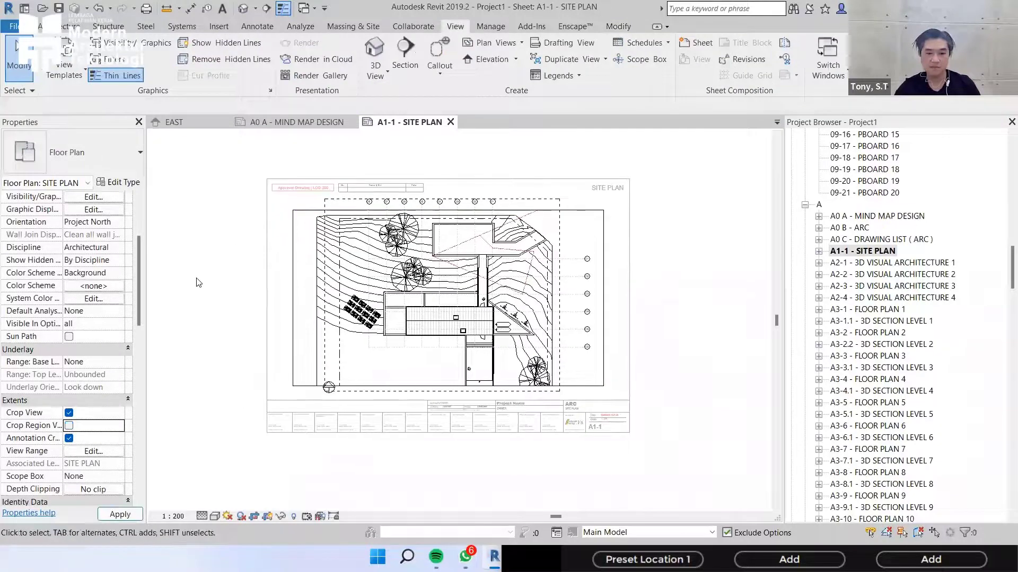
# - Check the site plan on the mind map sheet, and return to sheet A1-1 with its site plan viewport deactivated
pyautogui.click(294, 123)
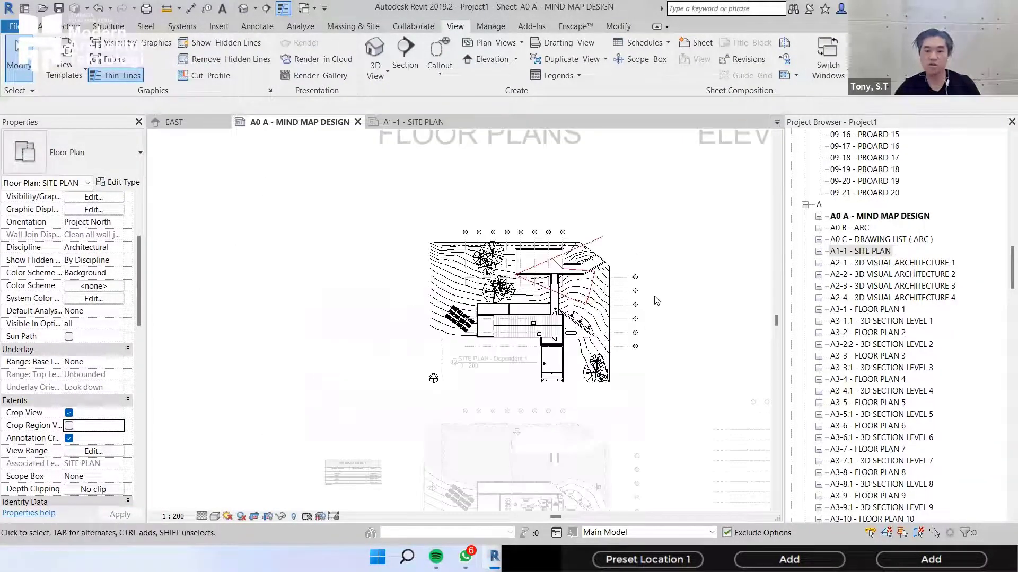
pyautogui.scroll(-2, 652, 297)
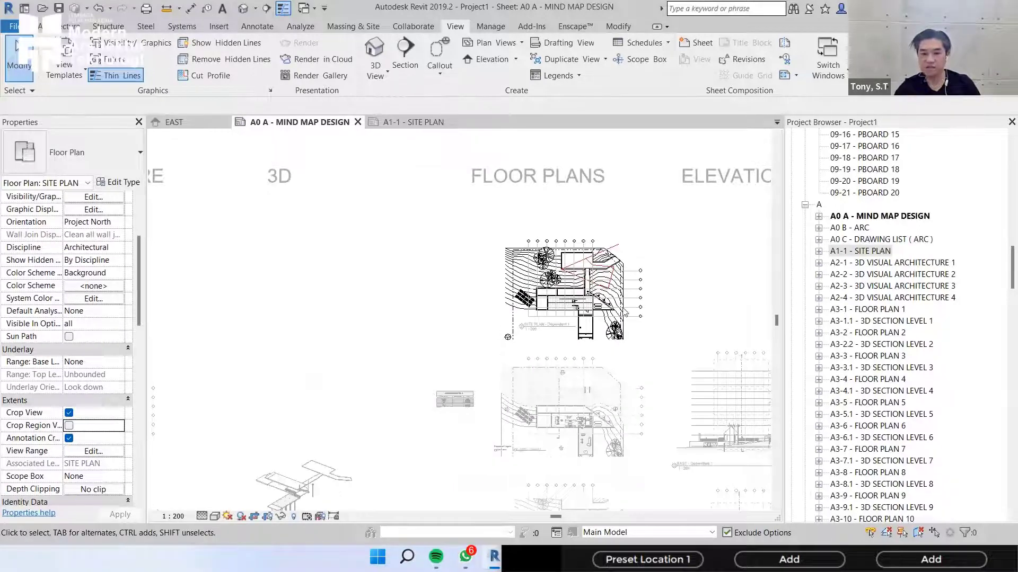
pyautogui.rightClick(693, 236)
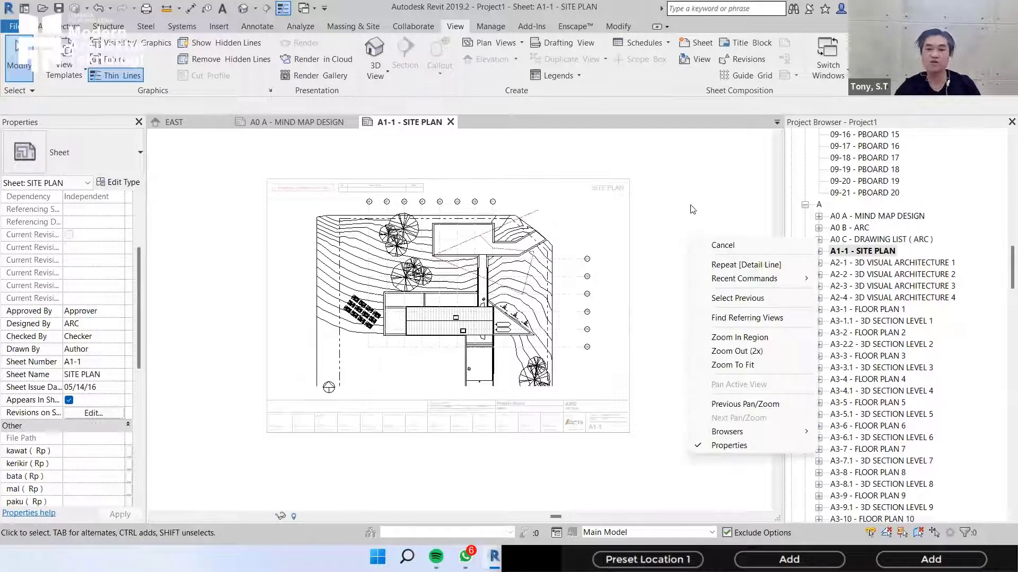
pyautogui.click(675, 182)
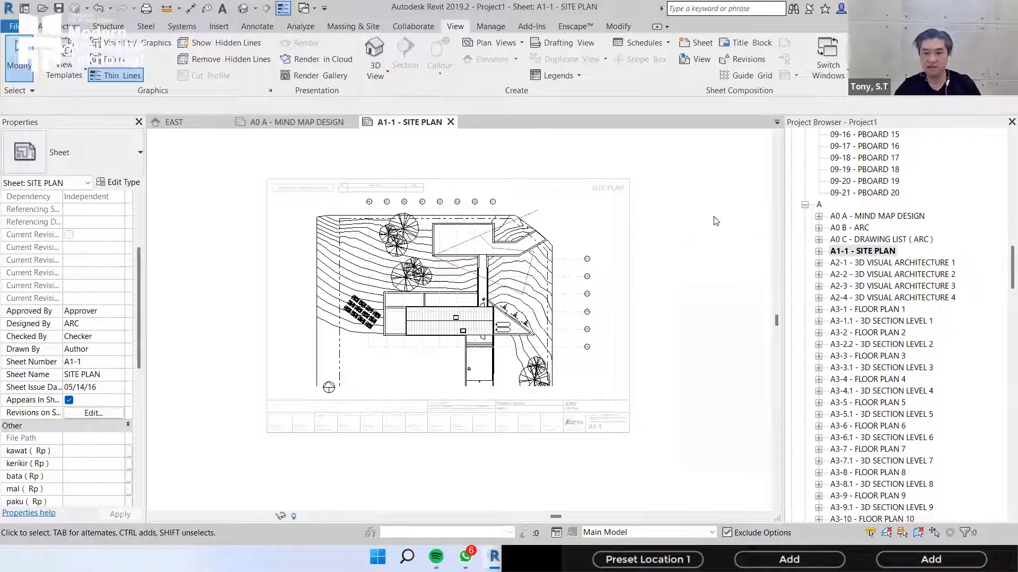
pyautogui.rightClick(672, 180)
pyautogui.click(716, 189)
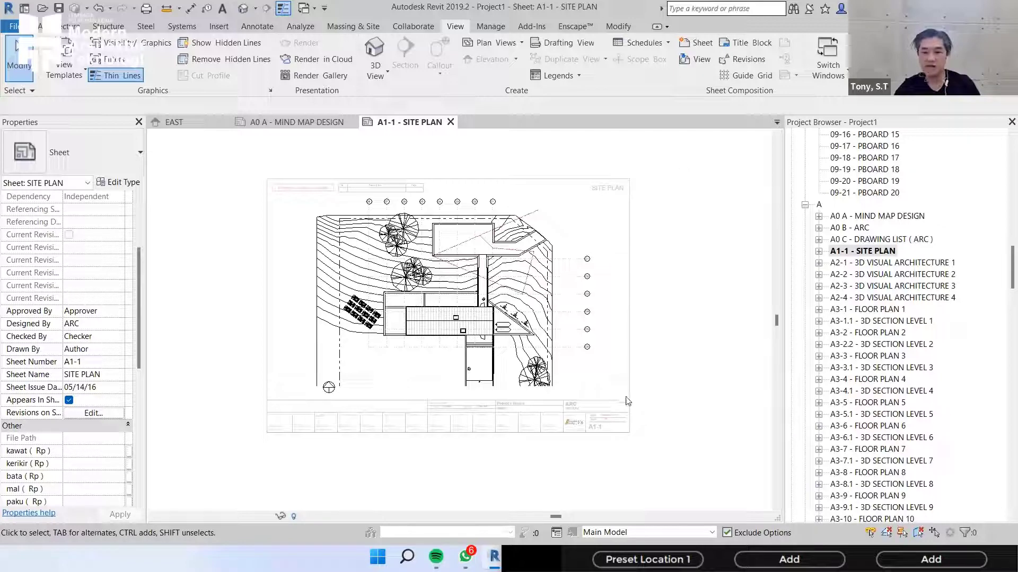
# - Browse the title block types available for sheet A1-1's title block, from A1 to A3, without switching the type
pyautogui.moveTo(604, 441); pyautogui.dragTo(624, 404, button='middle')
pyautogui.click(611, 403)
pyautogui.scroll(3, 611, 403)
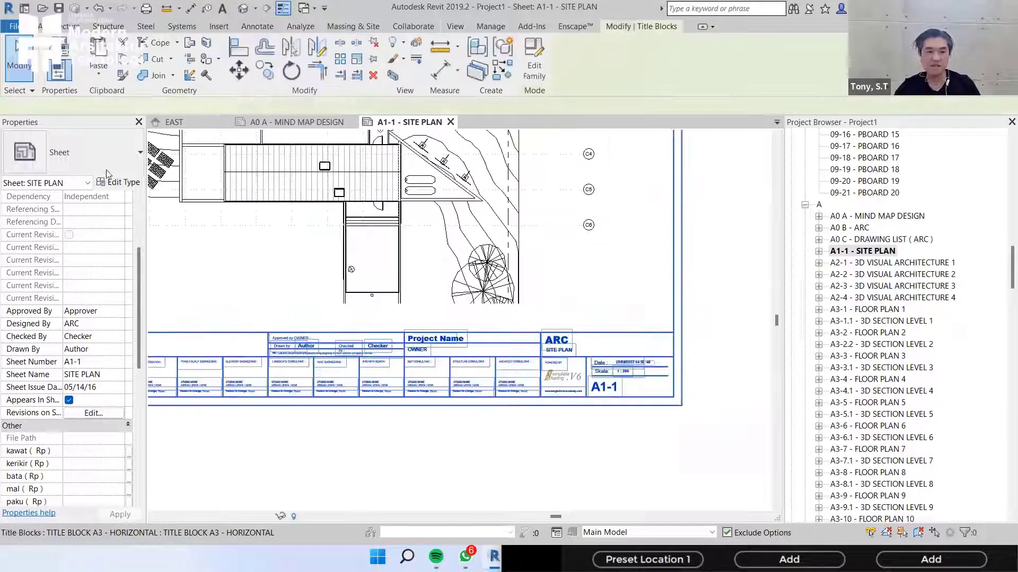
pyautogui.click(101, 157)
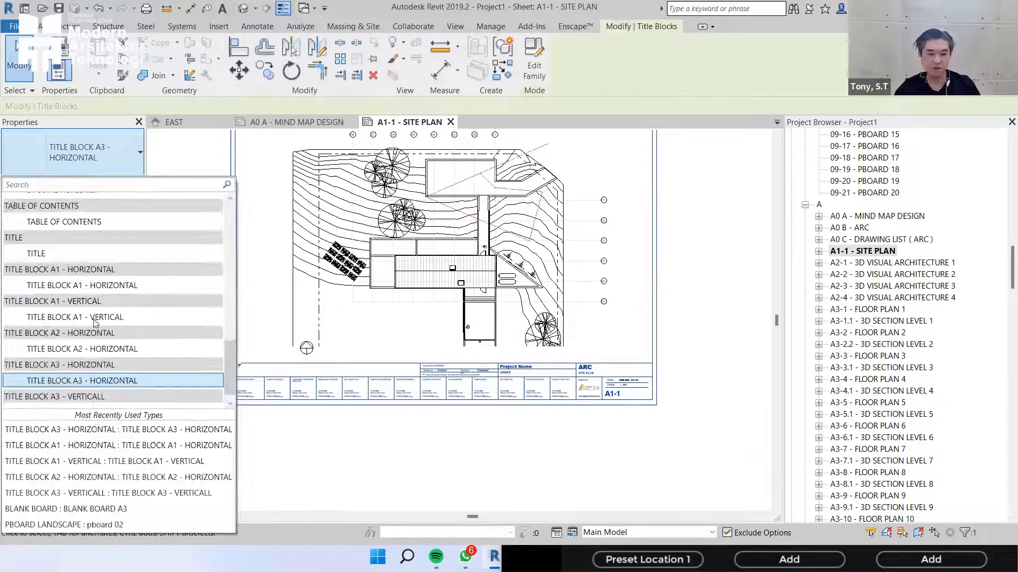
pyautogui.scroll(-1, 95, 345)
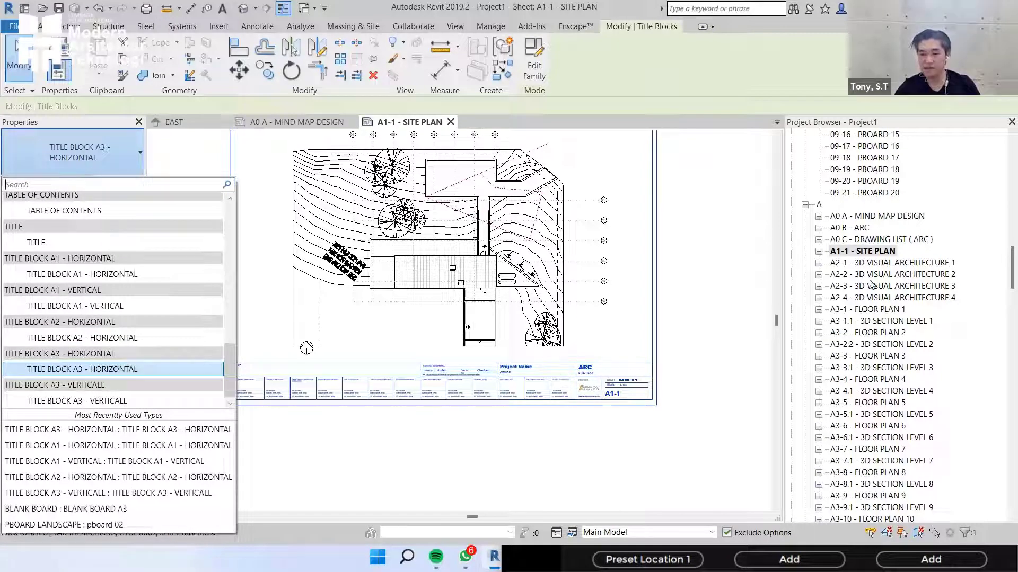
pyautogui.click(702, 331)
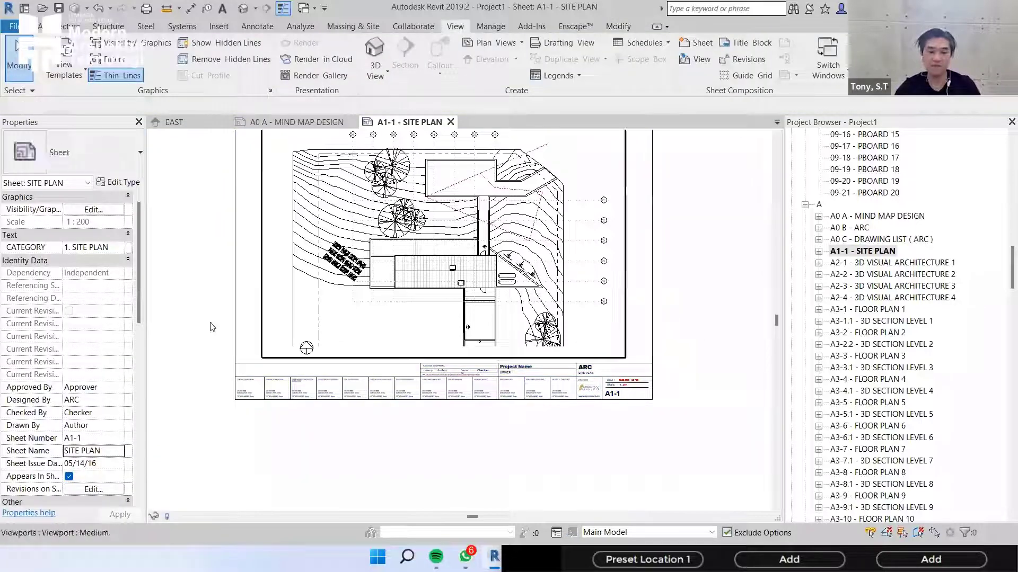
# - Examine the title block strip of sheet A1-1, including its consultant, project name, scale and sheet number fields
pyautogui.scroll(3, 191, 326)
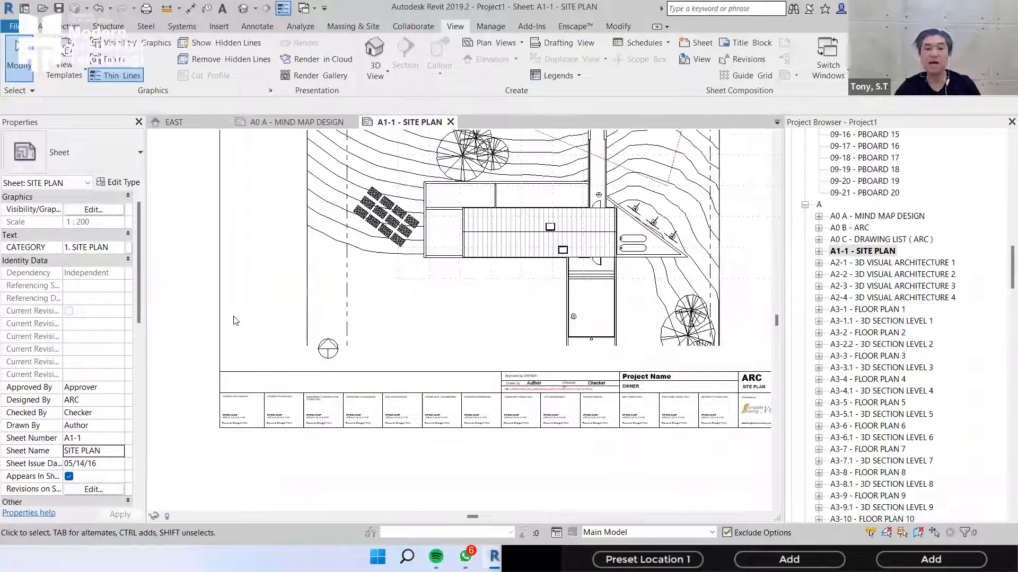
pyautogui.scroll(-2, 236, 326)
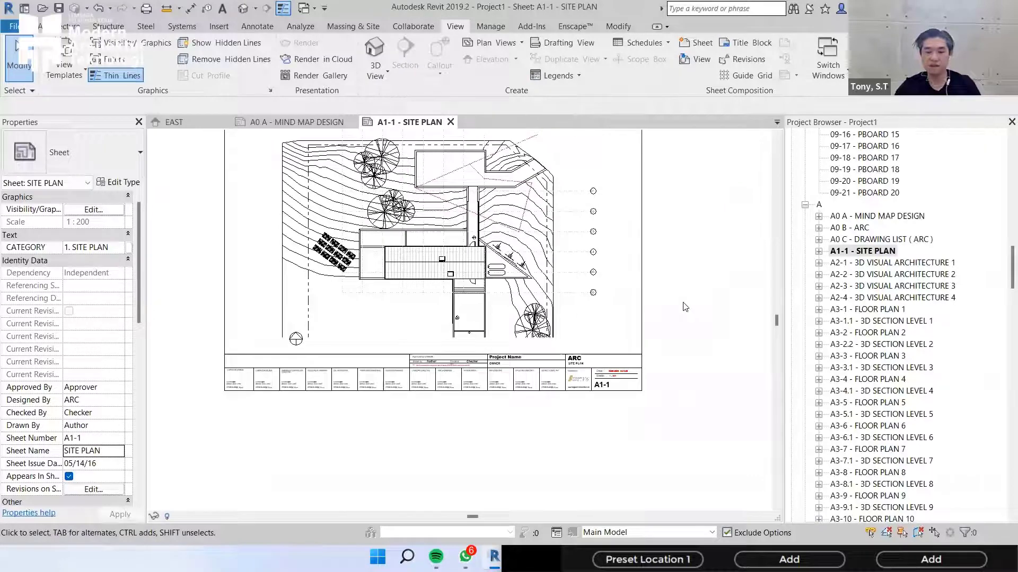
pyautogui.moveTo(683, 302)
pyautogui.mouseDown(button='middle')
pyautogui.moveTo(686, 330)
pyautogui.moveTo(688, 297)
pyautogui.mouseUp(button='middle')
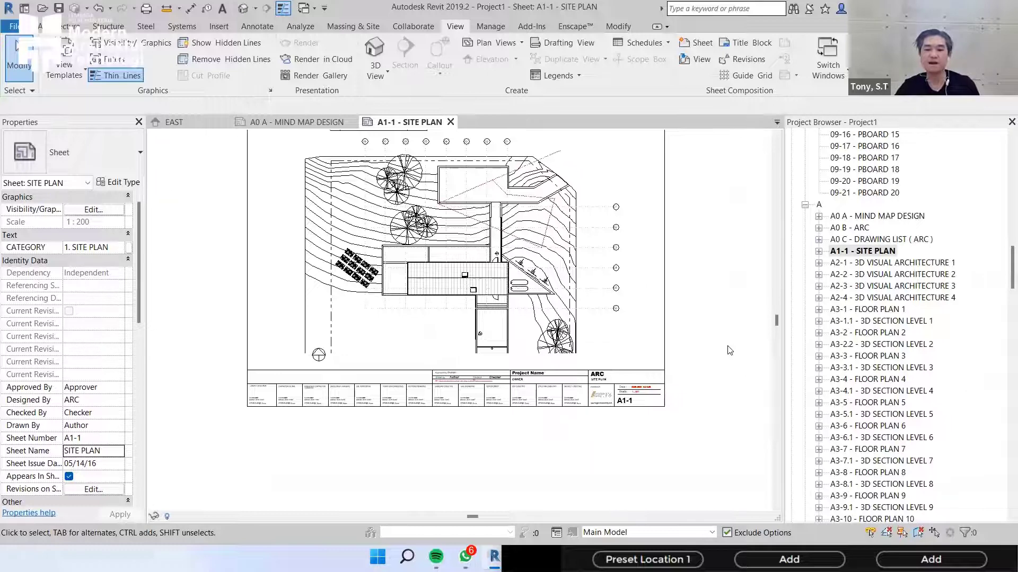
pyautogui.scroll(1, 700, 392)
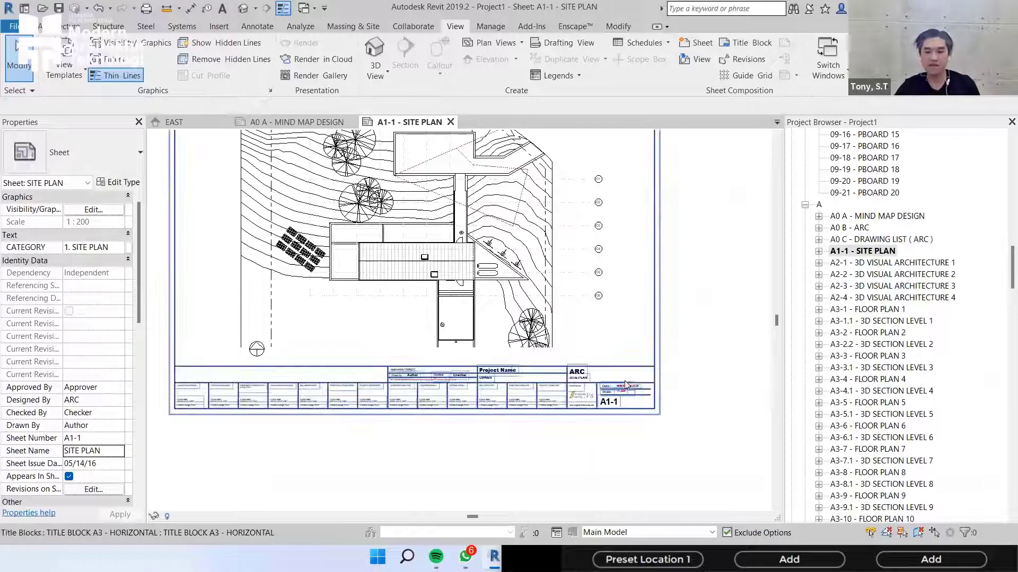
pyautogui.scroll(1, 636, 377)
pyautogui.scroll(-1, 636, 376)
pyautogui.scroll(1, 700, 328)
# - Change the title block of sheet A1-1 to the TITLE BLOCK A3 - VERTICALL type
pyautogui.click(704, 318)
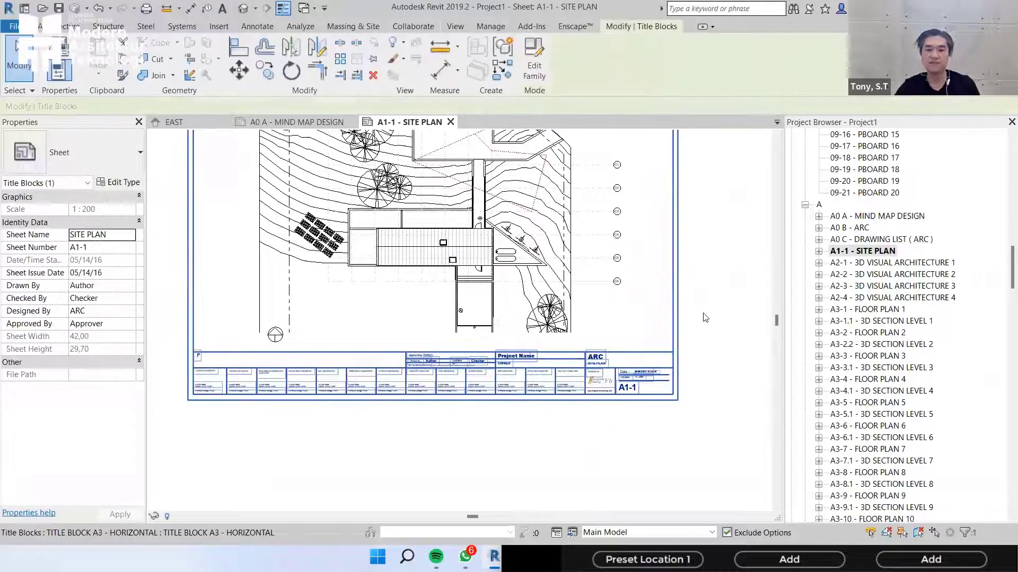
pyautogui.scroll(-1, 680, 312)
pyautogui.click(680, 312)
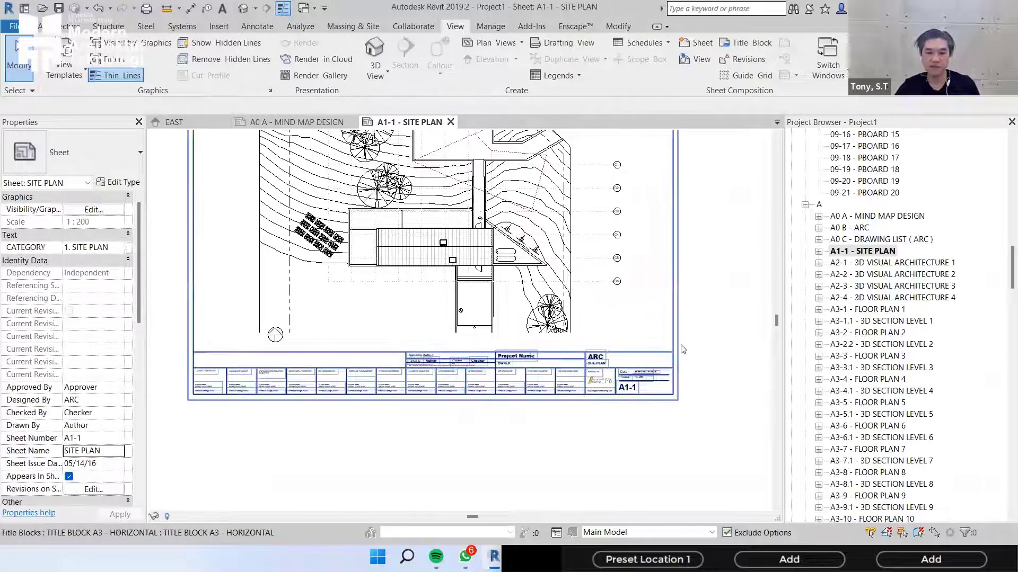
pyautogui.click(687, 360)
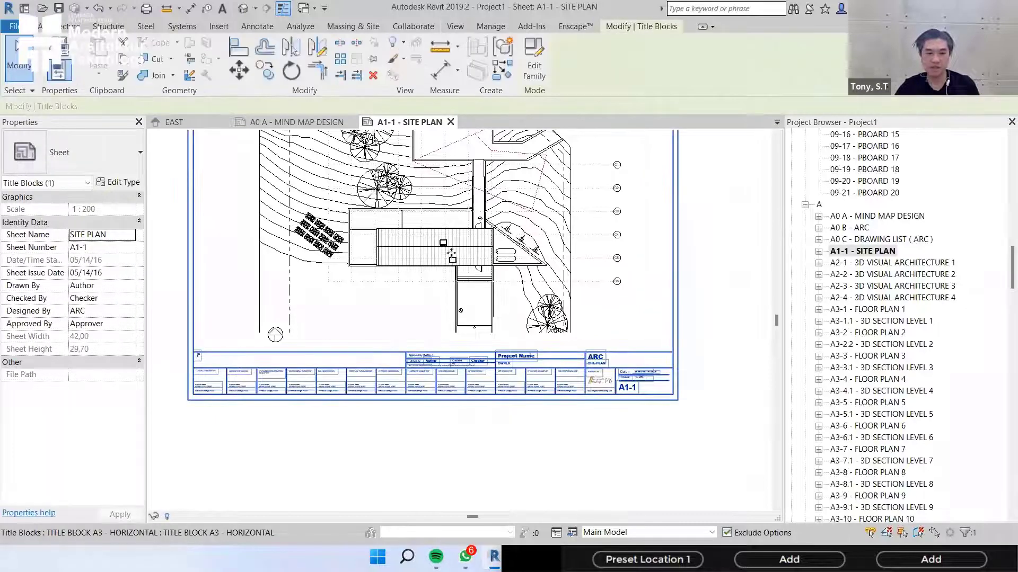
pyautogui.click(97, 142)
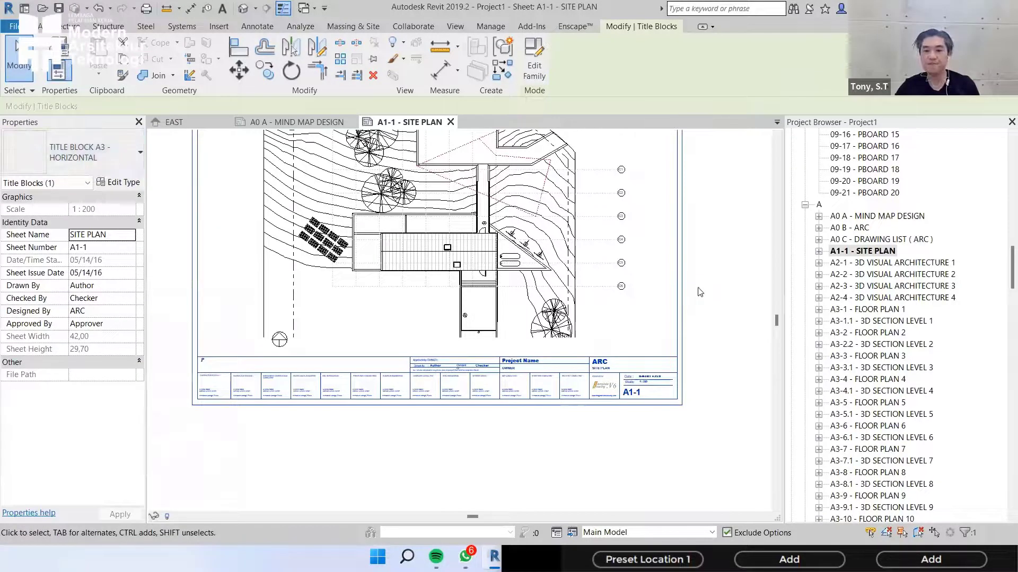
pyautogui.scroll(-3, 707, 265)
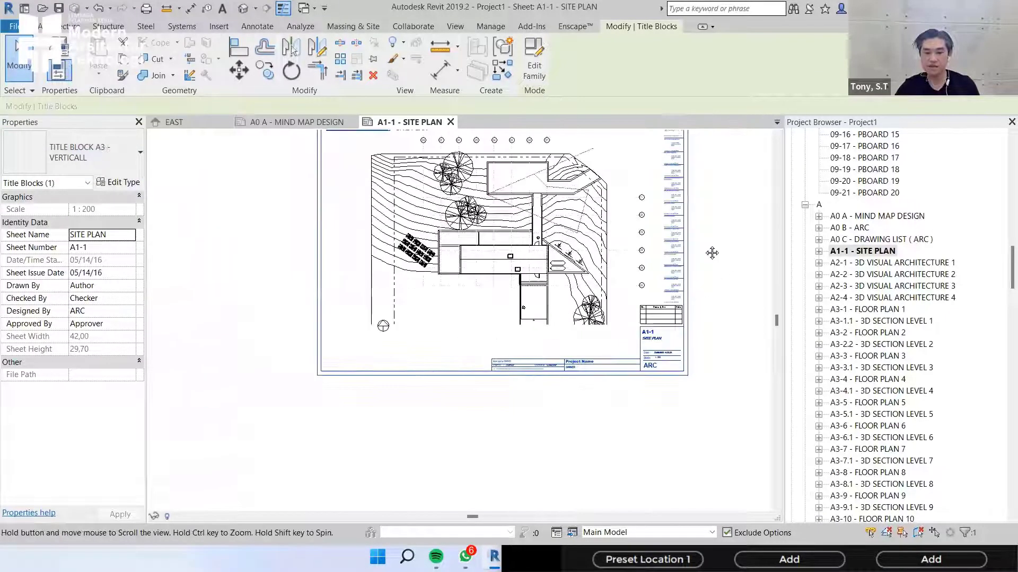
# - Undo the title block type change on sheet A1-1
pyautogui.click(705, 241)
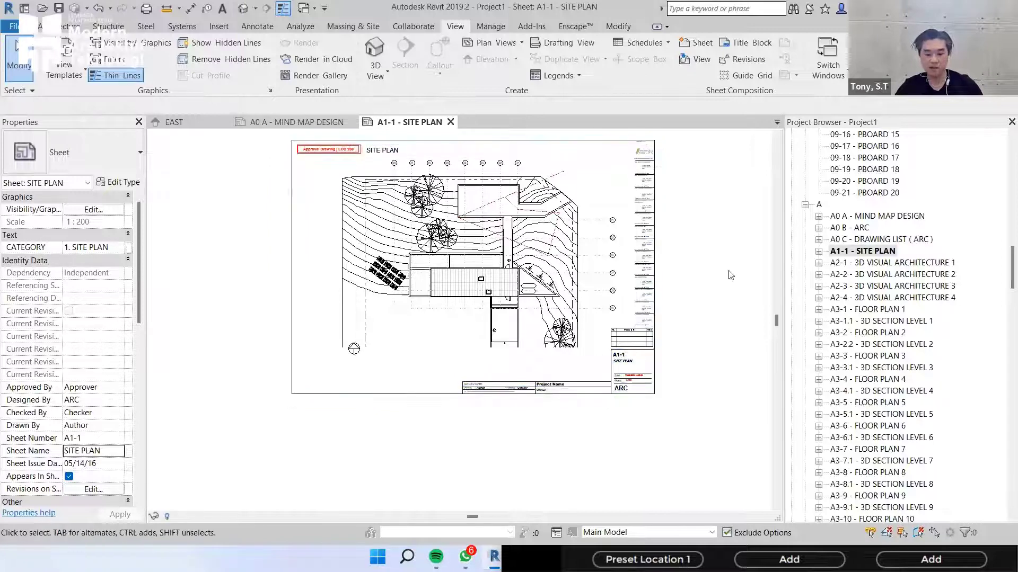
pyautogui.hotkey('ctrl', 'z')
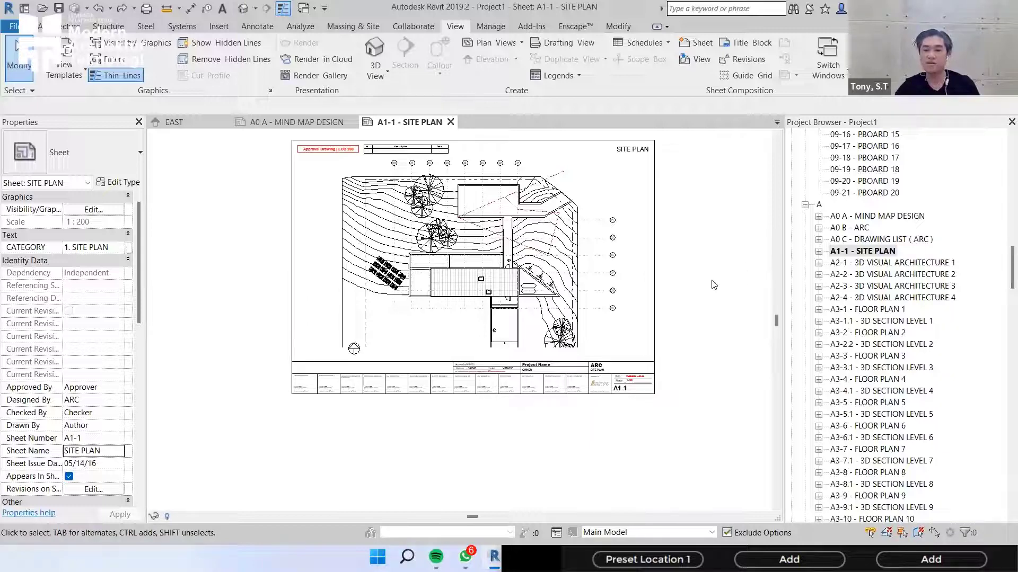
pyautogui.moveTo(706, 316); pyautogui.dragTo(701, 299, button='middle')
pyautogui.moveTo(699, 356); pyautogui.dragTo(699, 354, button='middle')
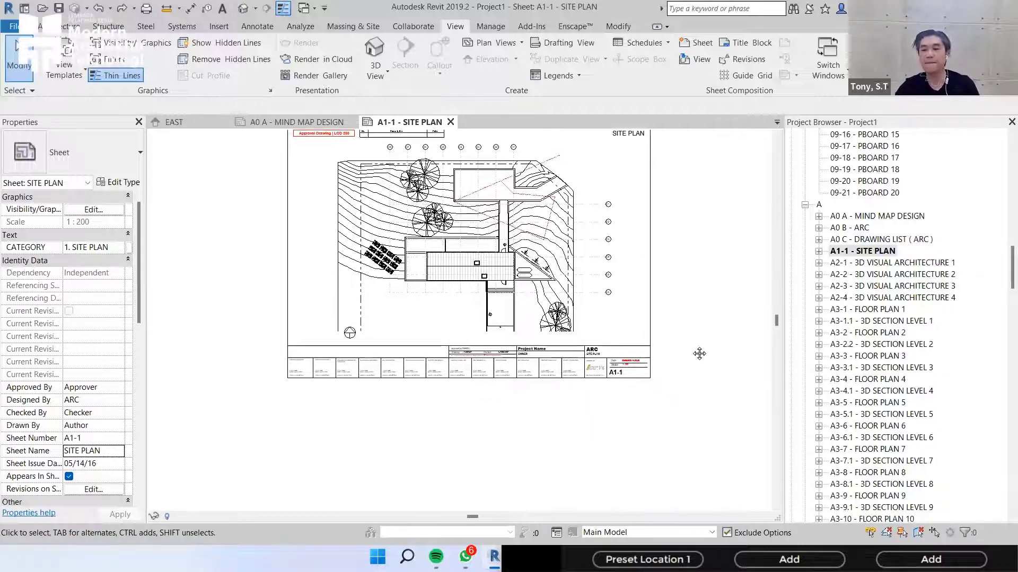
# - Review the horizontal and vertical title block types available for sheet A1-1, keeping TITLE BLOCK A3 - HORIZONTAL
pyautogui.click(649, 295)
pyautogui.click(116, 155)
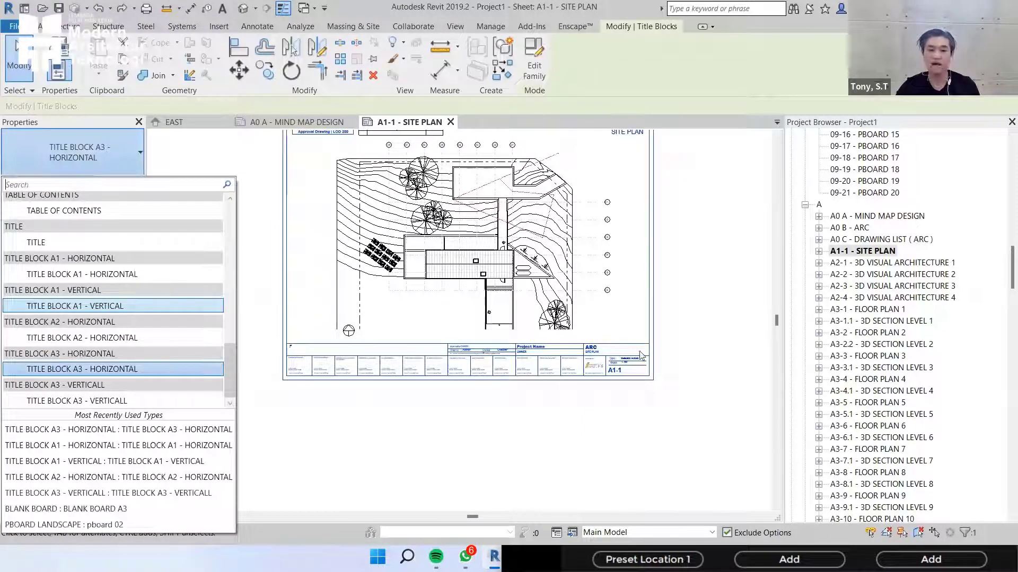
pyautogui.press('Down')
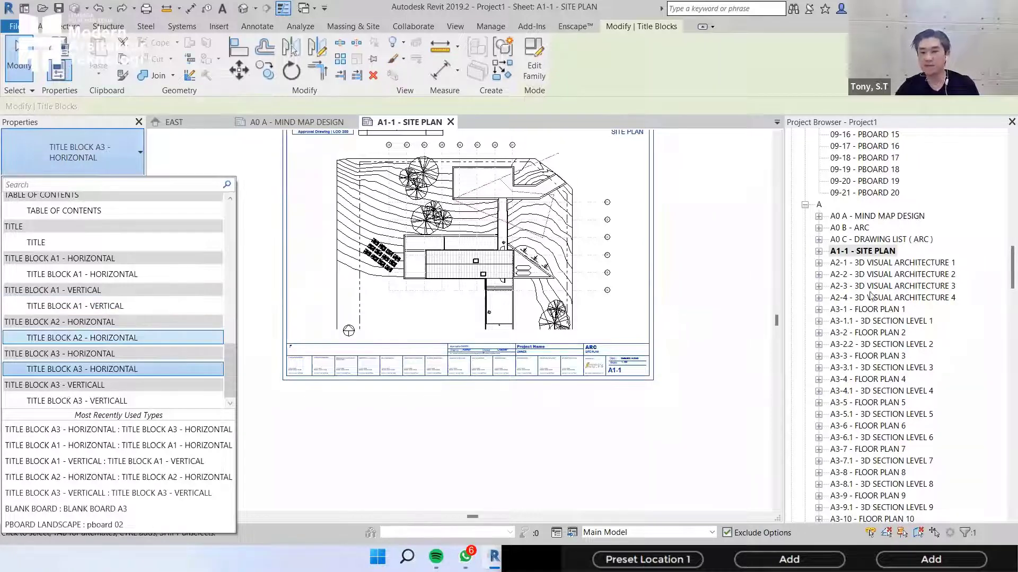
# - Open sheets A2-1 - 3D VISUAL ARCHITECTURE 1 and A2-2 - 3D VISUAL ARCHITECTURE 2 to view their 3D presentations
pyautogui.scroll(-1, 850, 314)
pyautogui.click(900, 232)
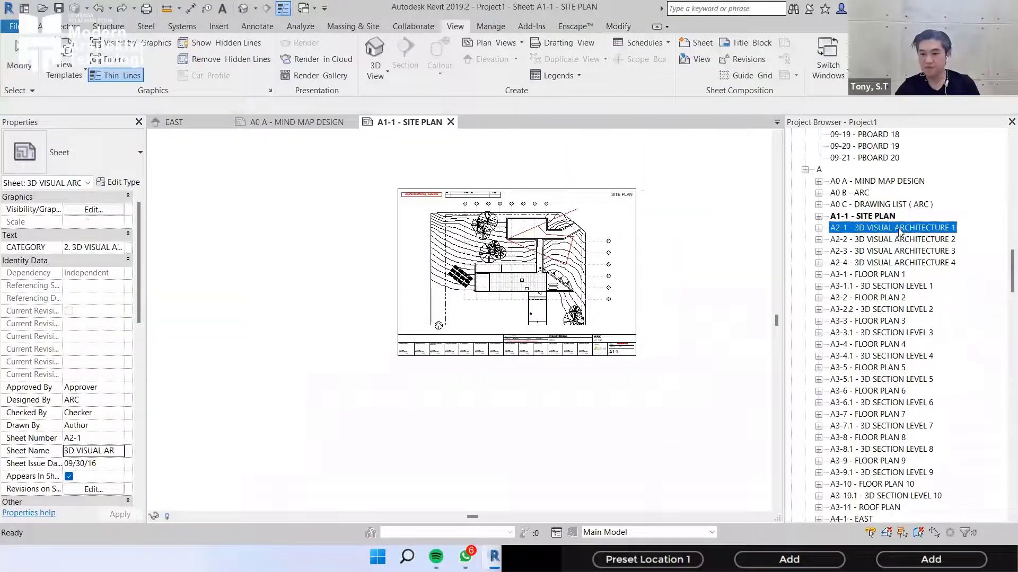
pyautogui.doubleClick(896, 228)
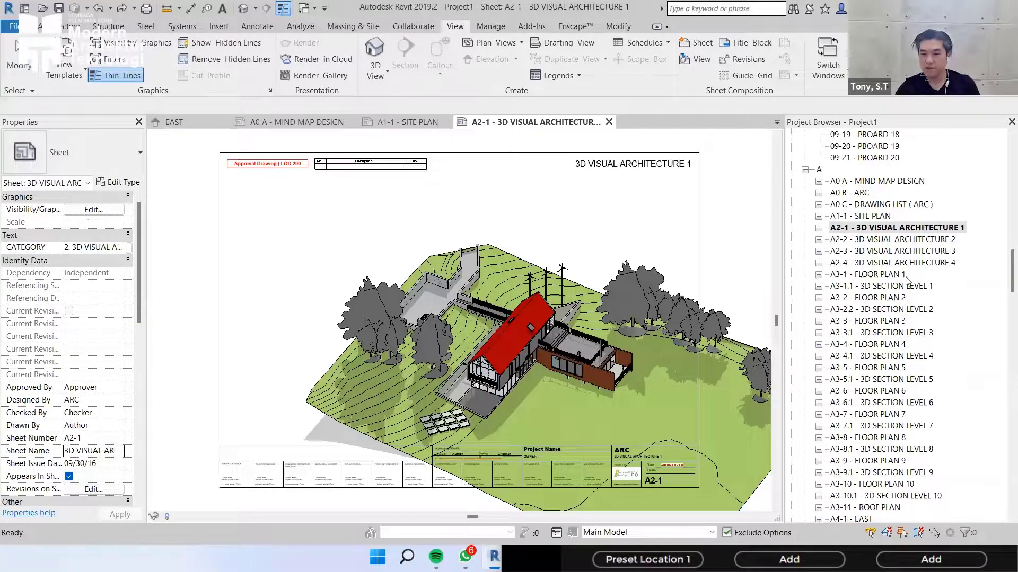
pyautogui.scroll(-1, 903, 275)
pyautogui.doubleClick(883, 216)
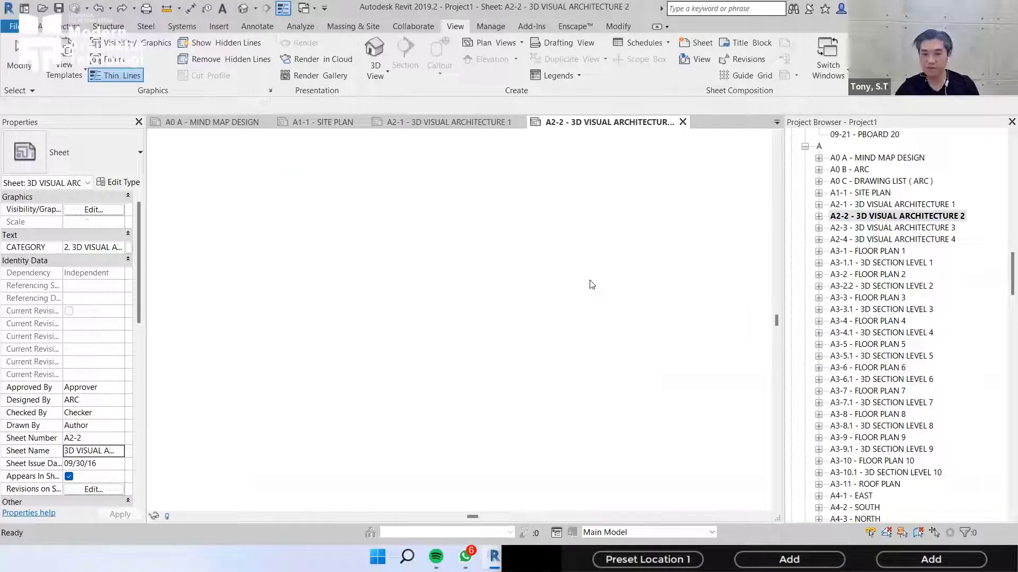
# - Open sheet A6-0 - BQ FLOOR FINISHING ( BL ) and examine its BQ FLOOR schedule and 3D floor view
pyautogui.click(872, 251)
pyautogui.scroll(-8, 894, 314)
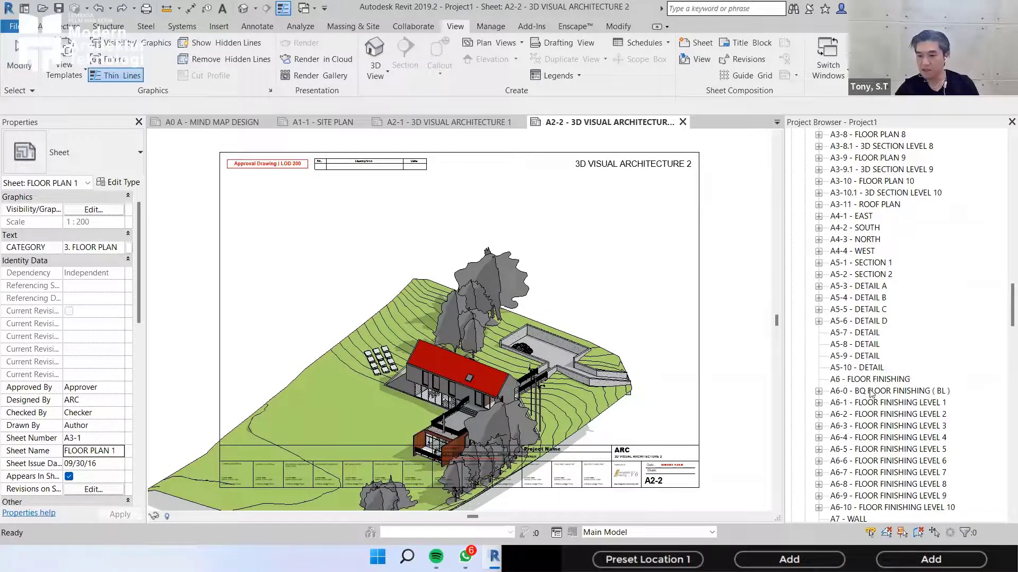
pyautogui.click(872, 391)
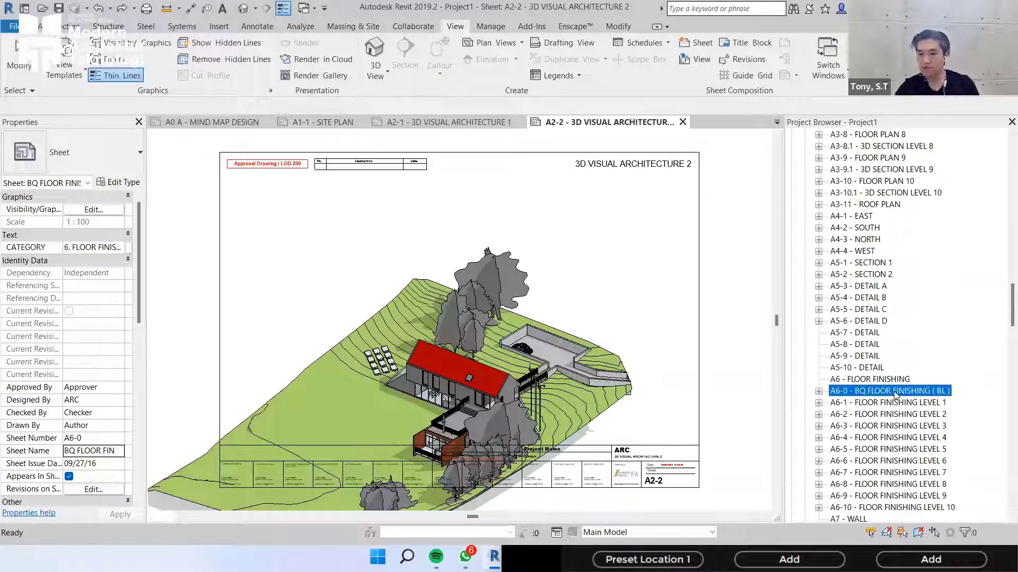
pyautogui.doubleClick(894, 391)
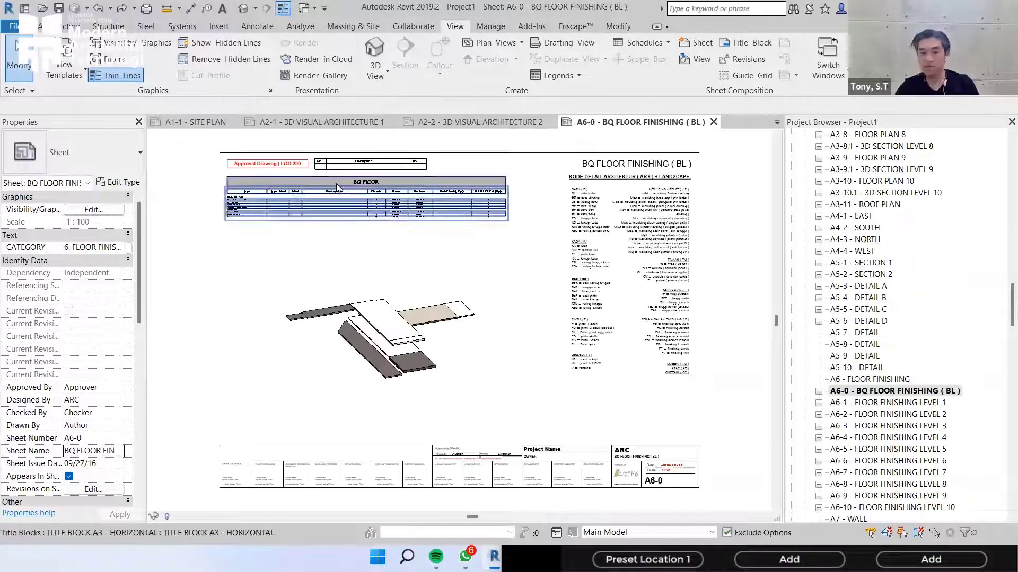
pyautogui.scroll(2, 339, 233)
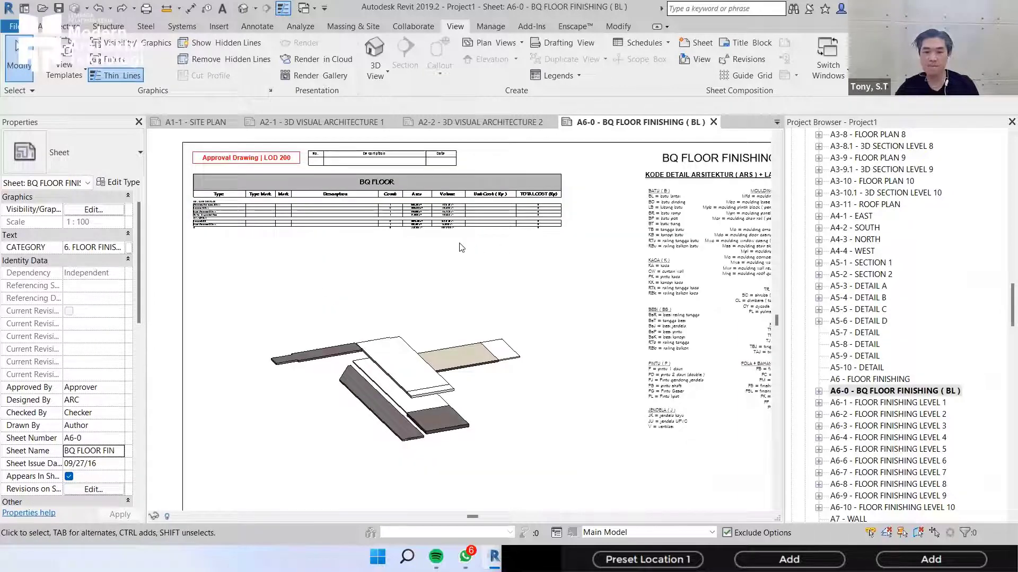
pyautogui.scroll(-2, 461, 247)
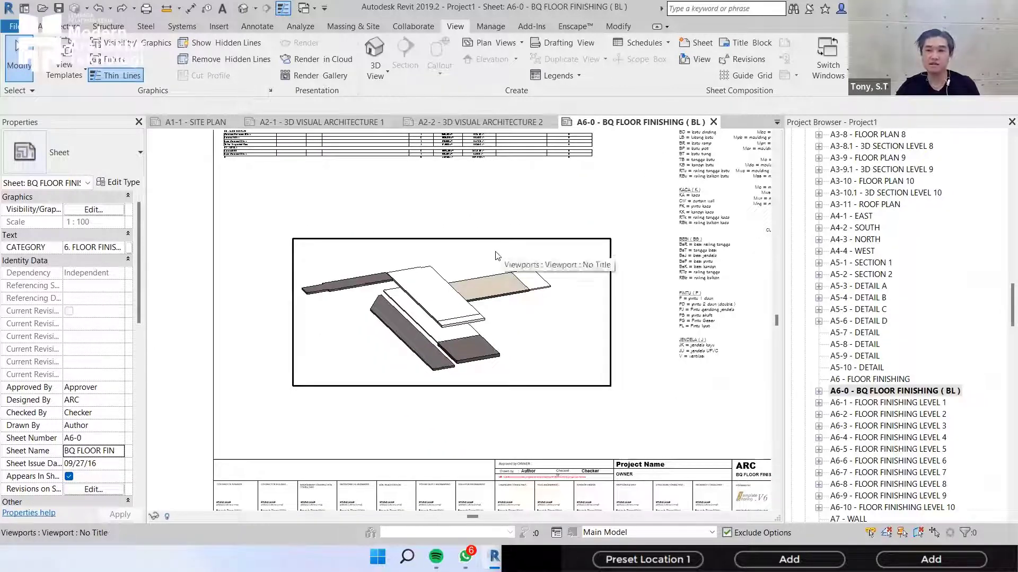
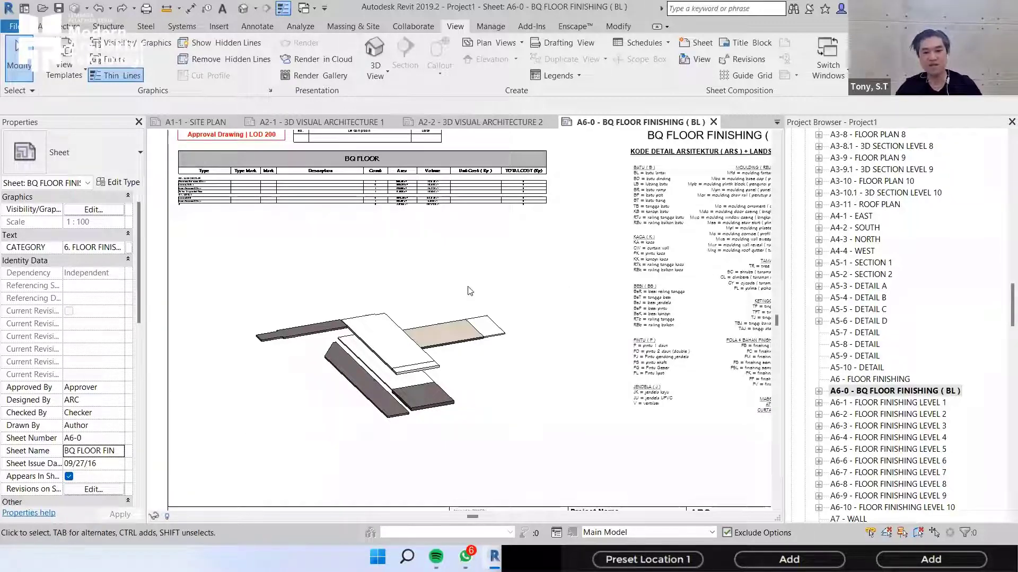
pyautogui.moveTo(461, 307); pyautogui.dragTo(531, 280, button='middle')
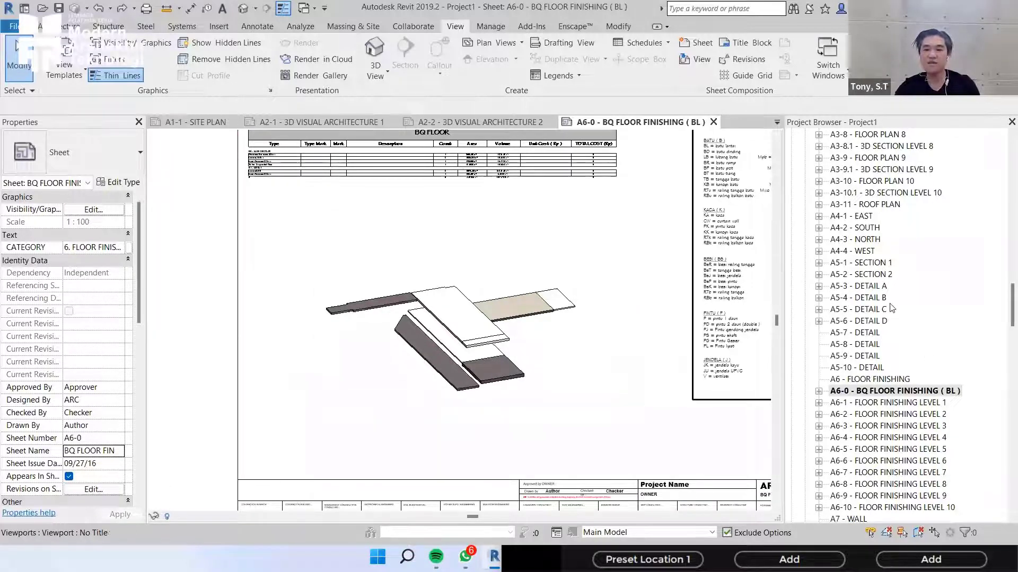
# - Open sheet A7-1 - WALL FINISHING LEVEL 1, followed by sheet A7-0 - BQ WALL ( BD & B )
pyautogui.scroll(-3, 892, 393)
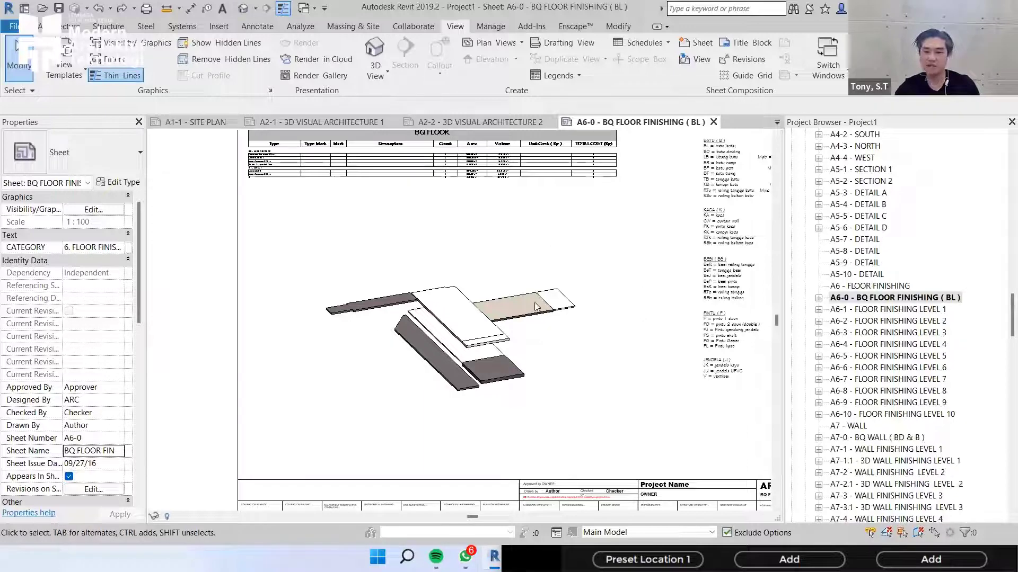
pyautogui.click(901, 356)
pyautogui.scroll(-4, 895, 342)
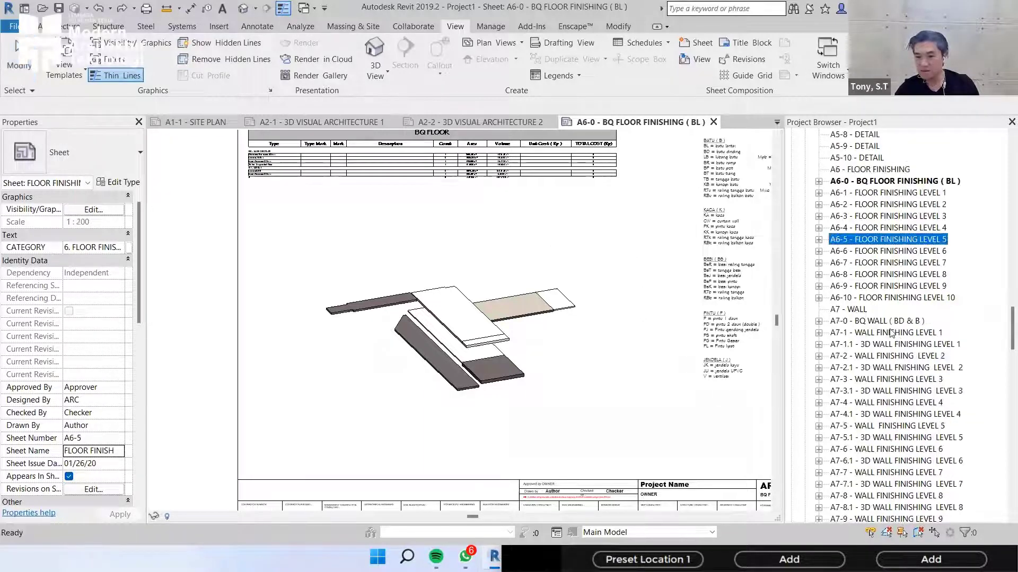
pyautogui.doubleClick(892, 332)
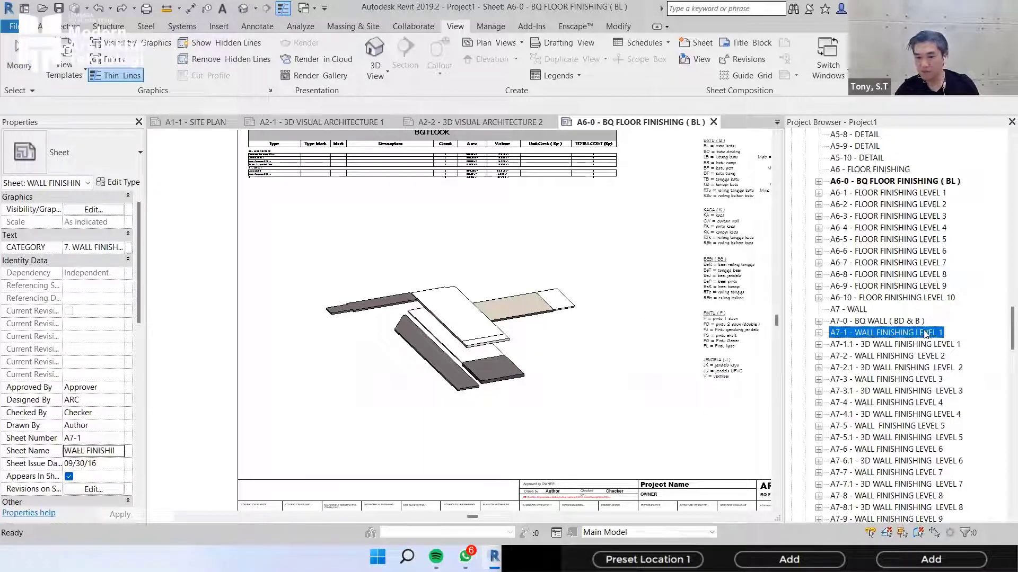
pyautogui.click(896, 322)
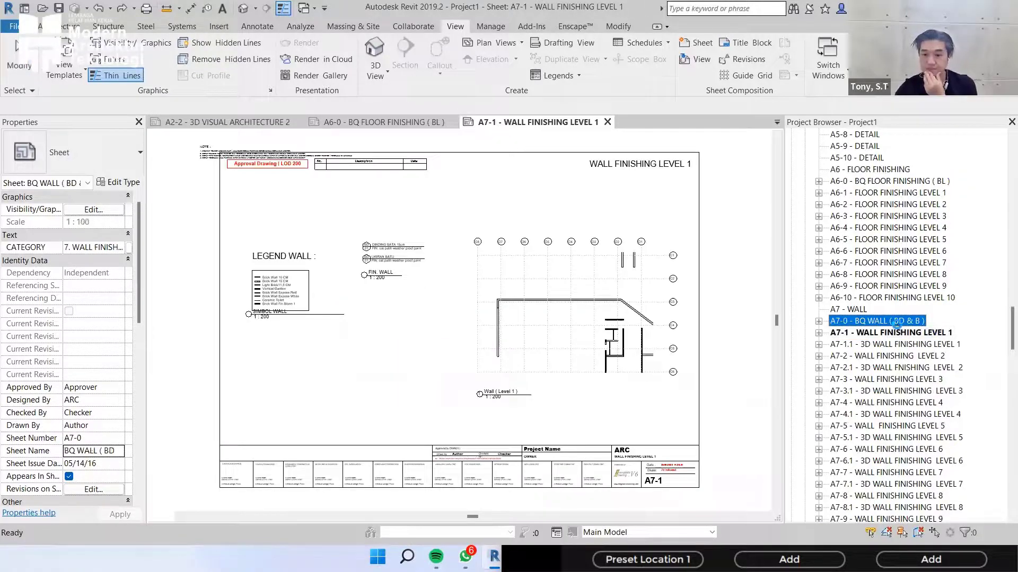
pyautogui.doubleClick(897, 322)
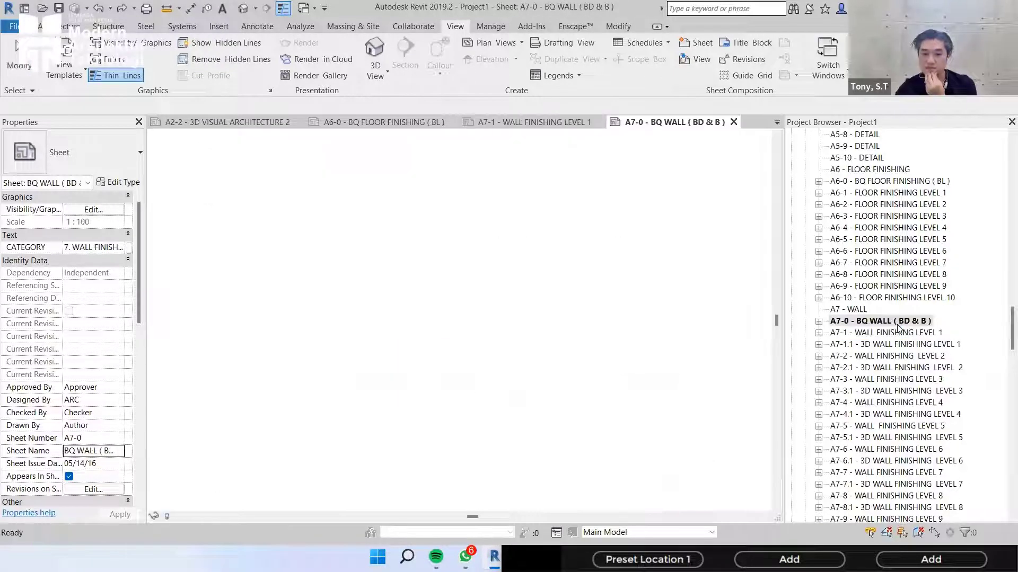
# - Activate the BQ WALL 3D viewport on sheet A7-0 and orbit it to show the walls from the top, back and left
pyautogui.doubleClick(457, 253)
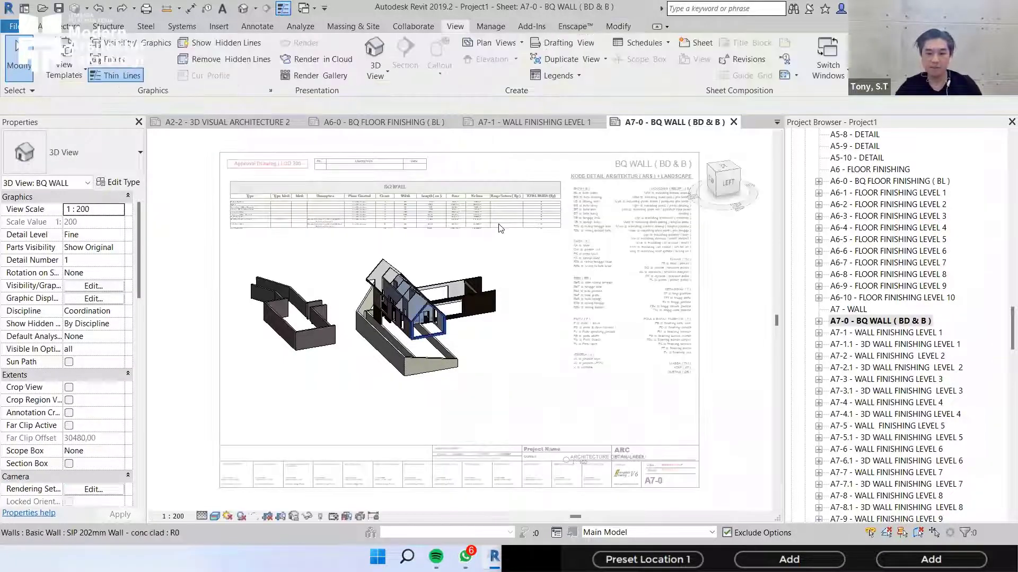
pyautogui.scroll(5, 550, 234)
pyautogui.keyDown('shift'); pyautogui.moveTo(550, 235); pyautogui.dragTo(655, 267, button='middle'); pyautogui.keyUp('shift')
pyautogui.scroll(3, 538, 286)
pyautogui.scroll(-5, 579, 280)
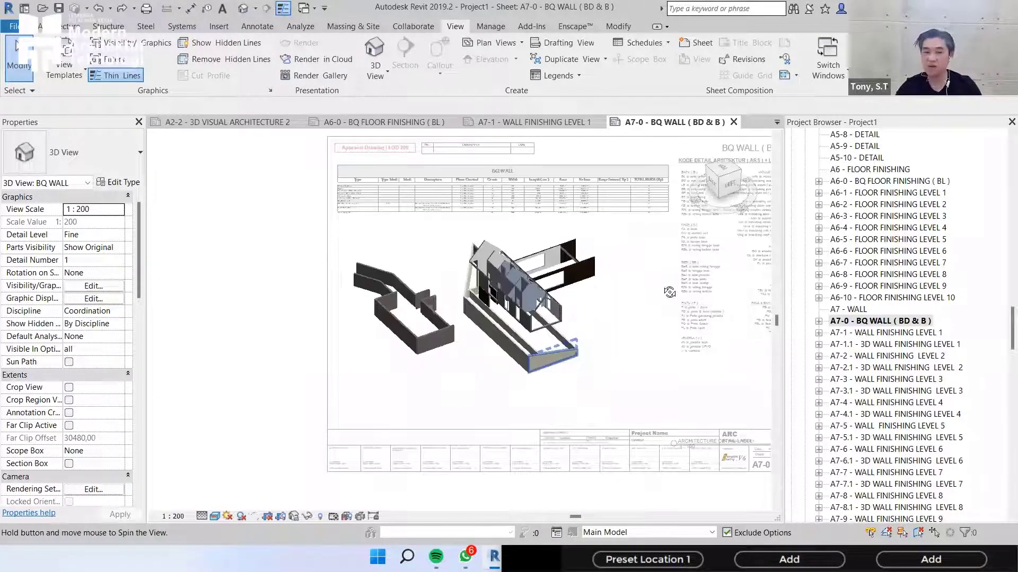
pyautogui.keyDown('shift'); pyautogui.moveTo(403, 305); pyautogui.dragTo(629, 313, button='middle'); pyautogui.keyUp('shift')
pyautogui.scroll(2, 618, 291)
pyautogui.scroll(-1, 629, 281)
pyautogui.scroll(-4, 629, 278)
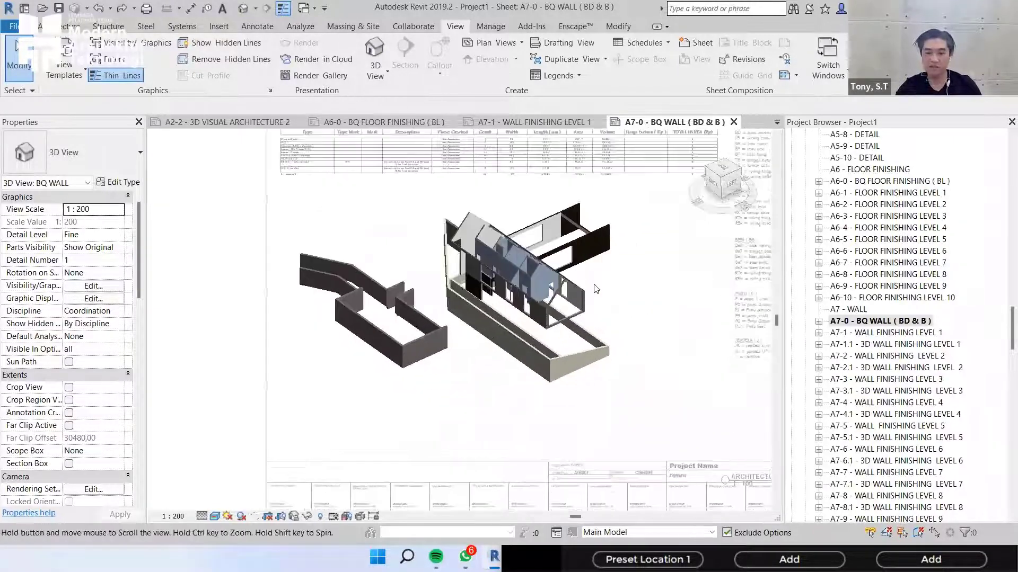
pyautogui.keyDown('shift'); pyautogui.moveTo(630, 277); pyautogui.dragTo(546, 302, button='middle'); pyautogui.keyUp('shift')
pyautogui.scroll(2, 634, 282)
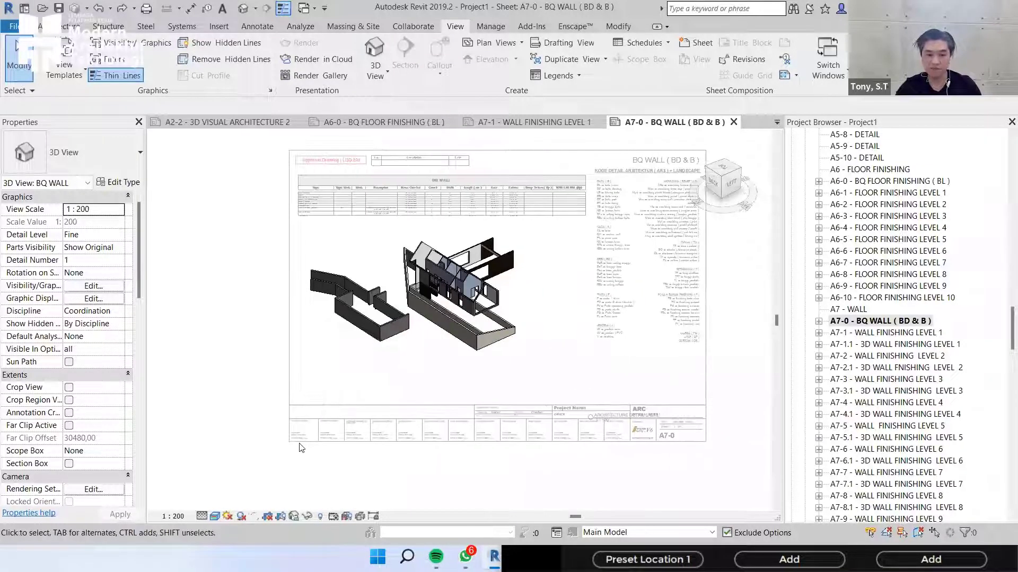
# - Save the BQ WALL 3D view's orientation and lock the view
pyautogui.click(295, 516)
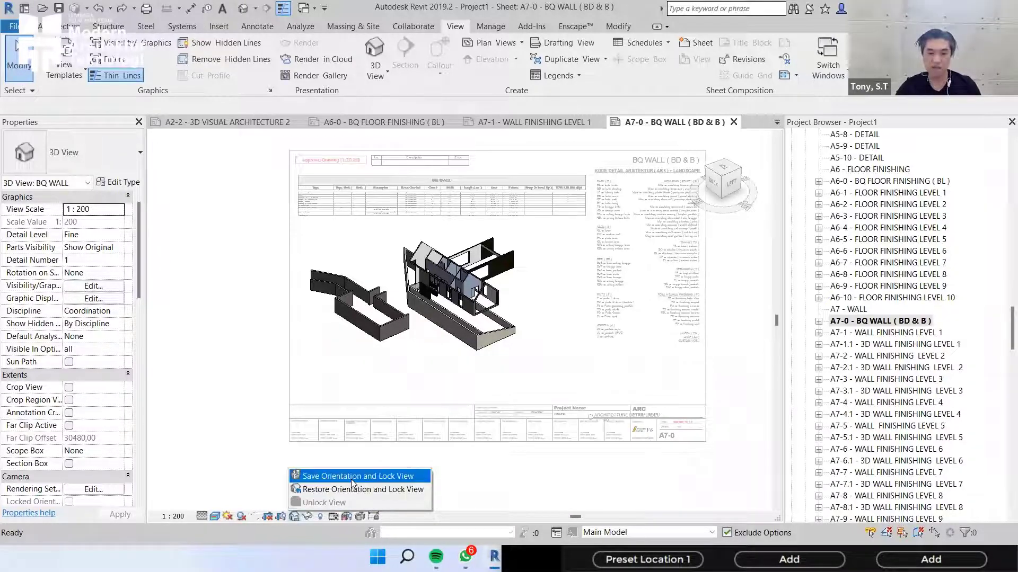
pyautogui.click(351, 477)
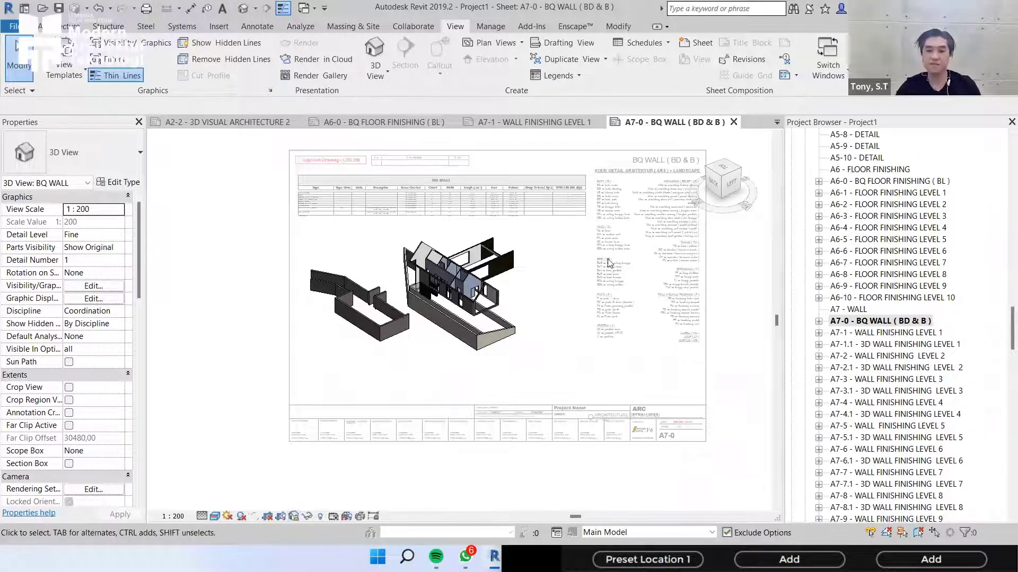
pyautogui.scroll(1, 608, 241)
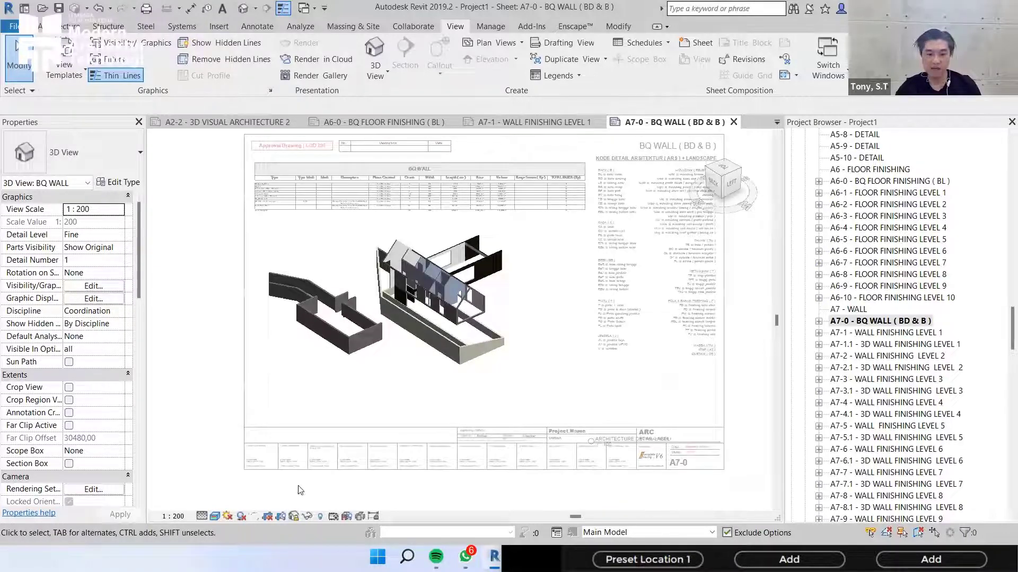
pyautogui.click(295, 515)
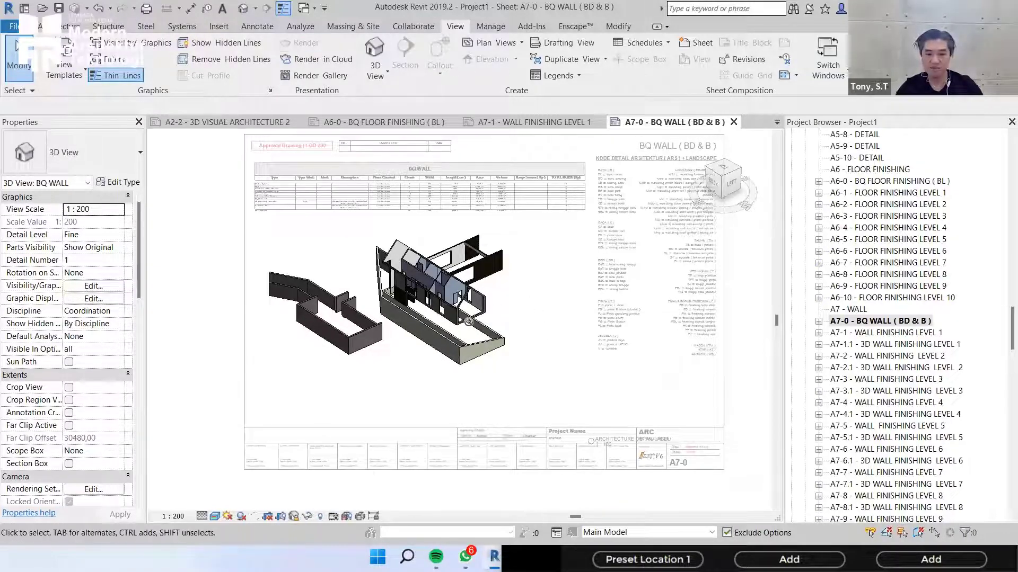
pyautogui.scroll(1, 497, 317)
pyautogui.scroll(1, 392, 329)
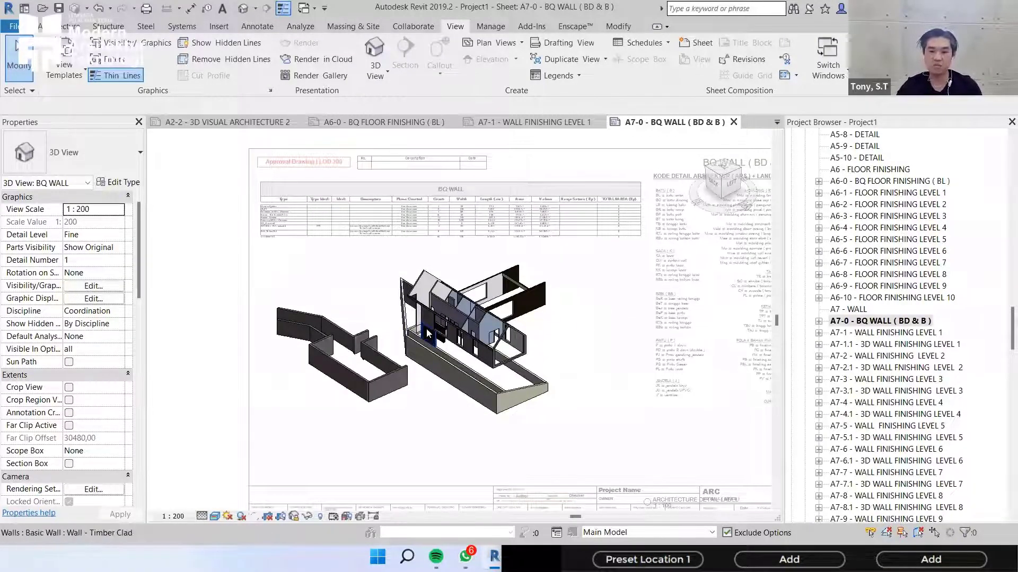
pyautogui.moveTo(544, 312); pyautogui.dragTo(525, 303, button='middle')
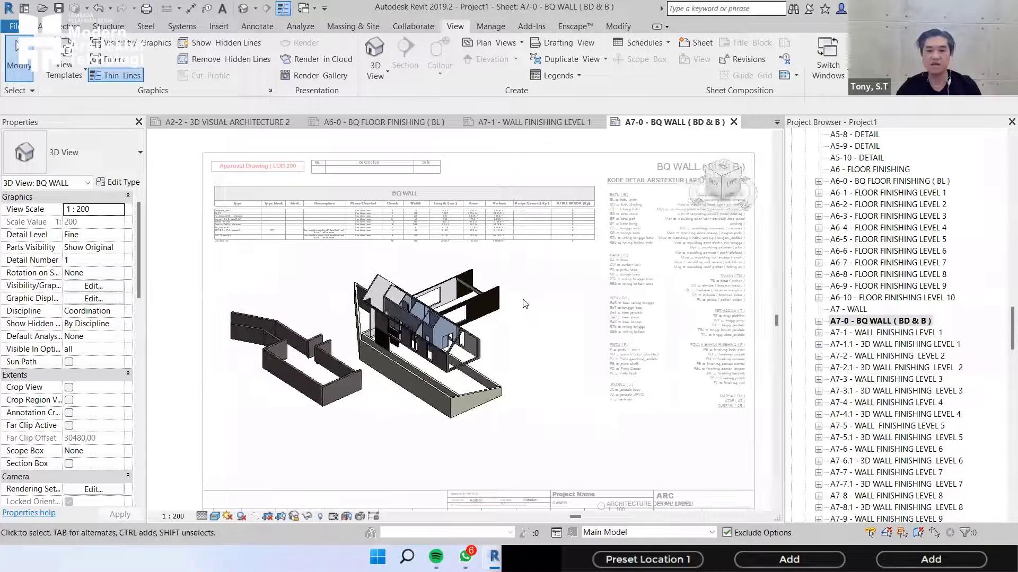
# - Tag the front end walls of the long and the small wall enclosures by category, with free-end leaders and the tags below the walls
pyautogui.click(258, 25)
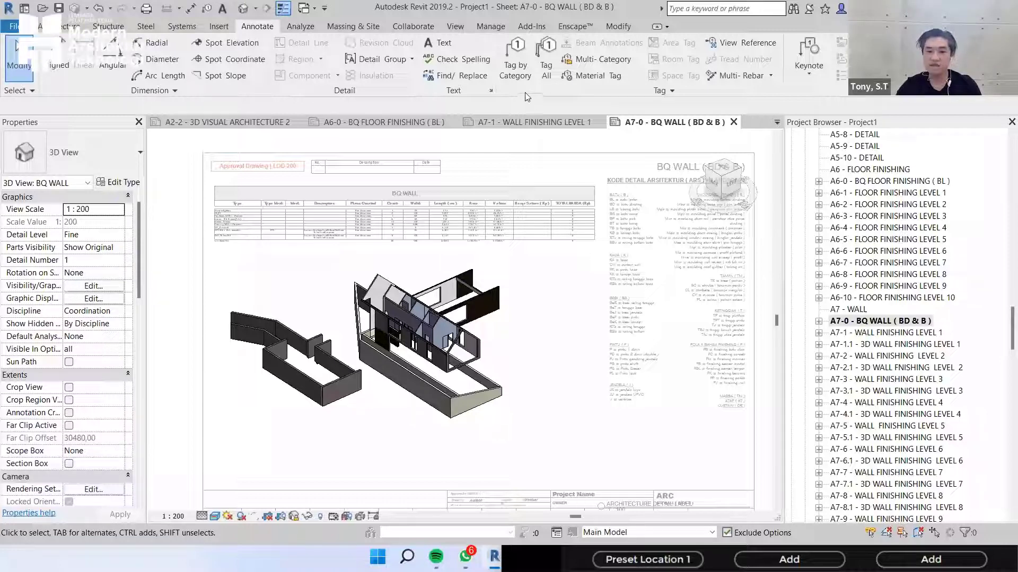
pyautogui.click(515, 62)
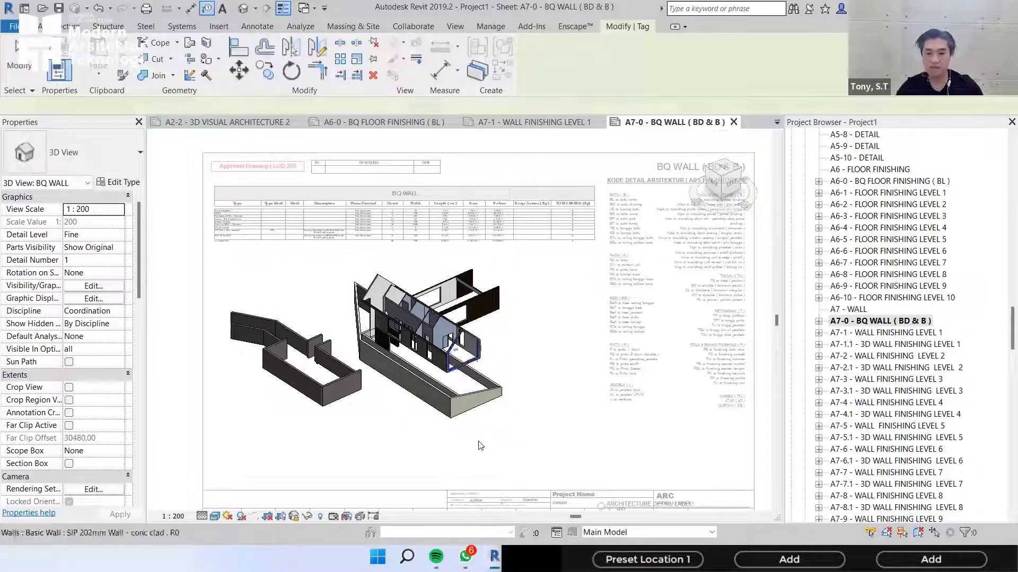
pyautogui.scroll(2, 480, 445)
pyautogui.scroll(2, 467, 395)
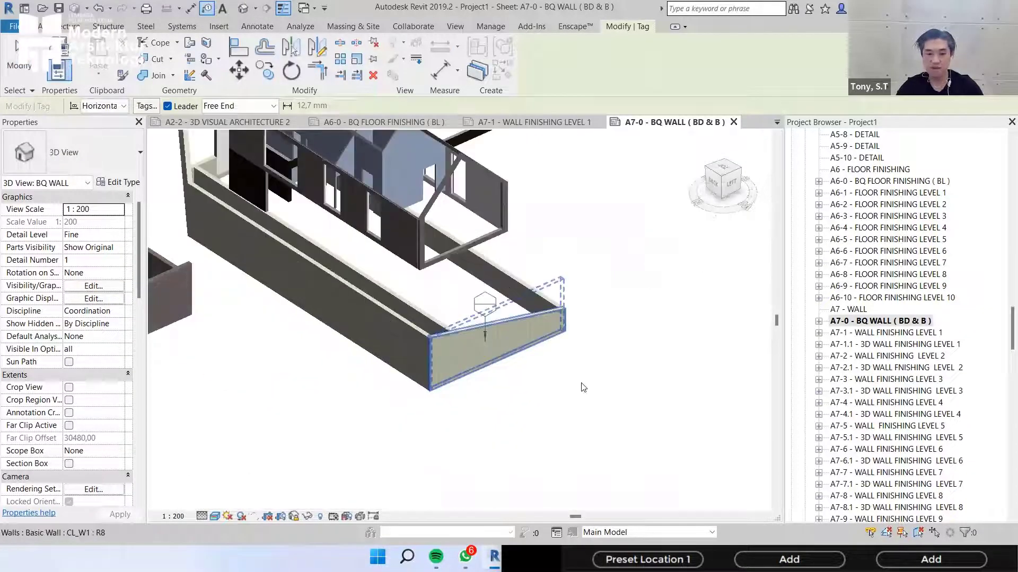
pyautogui.click(485, 342)
pyautogui.click(485, 441)
pyautogui.click(485, 472)
pyautogui.moveTo(501, 479); pyautogui.dragTo(743, 468, button='middle')
pyautogui.click(401, 387)
pyautogui.press('Escape')
pyautogui.middleClick(665, 263)
pyautogui.middleClick(666, 264)
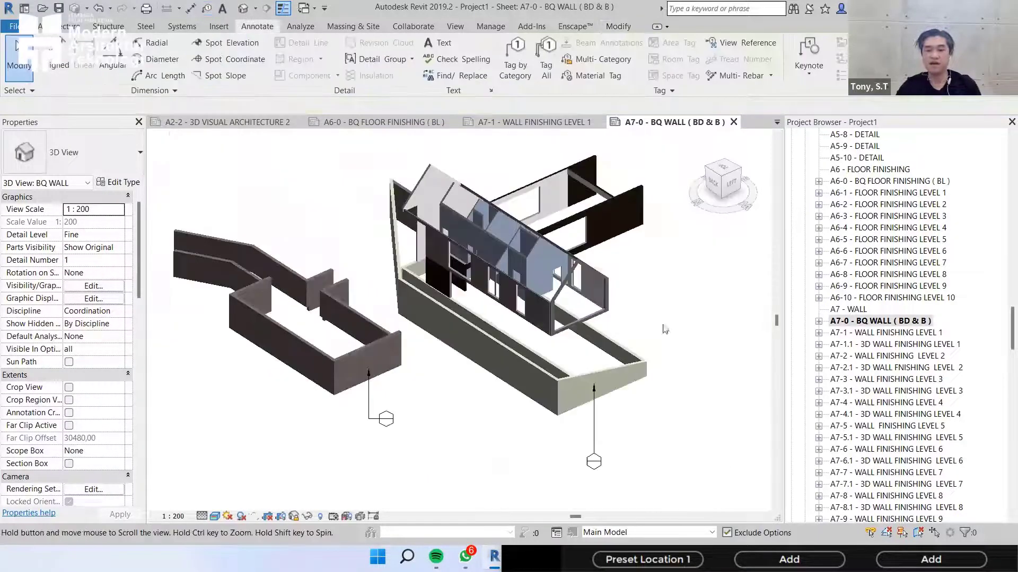
pyautogui.scroll(-3, 615, 339)
pyautogui.scroll(2, 623, 297)
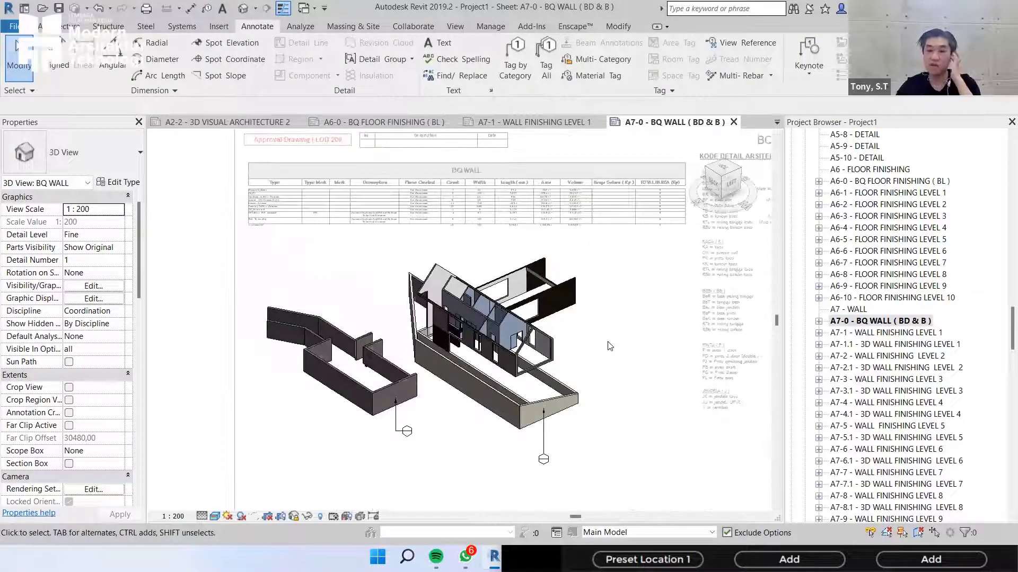
# - Tag all untagged walls in the current 3D view with Wall Tag : Small, leaders on and horizontal orientation
pyautogui.click(551, 59)
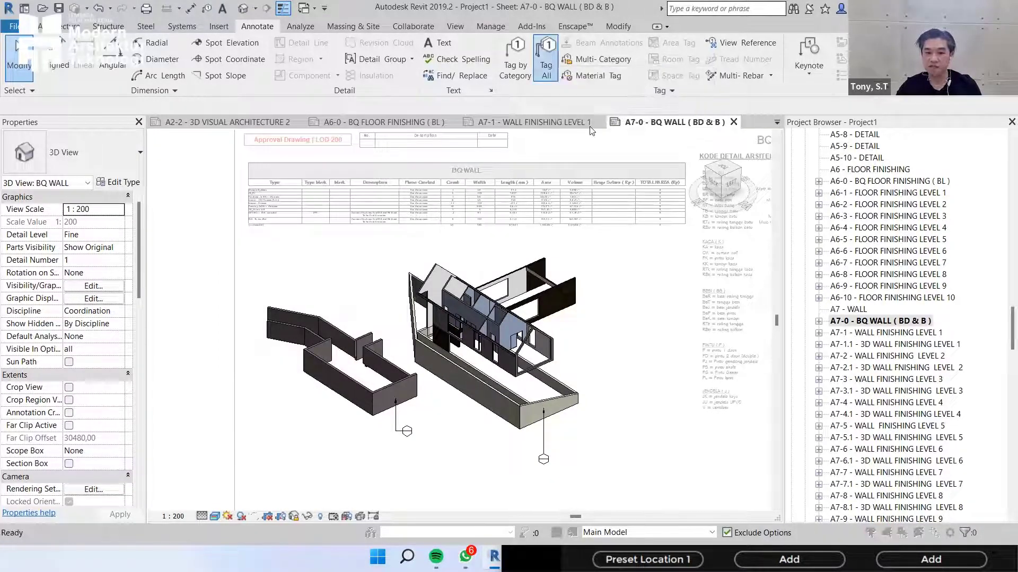
pyautogui.moveTo(704, 121); pyautogui.dragTo(607, 142)
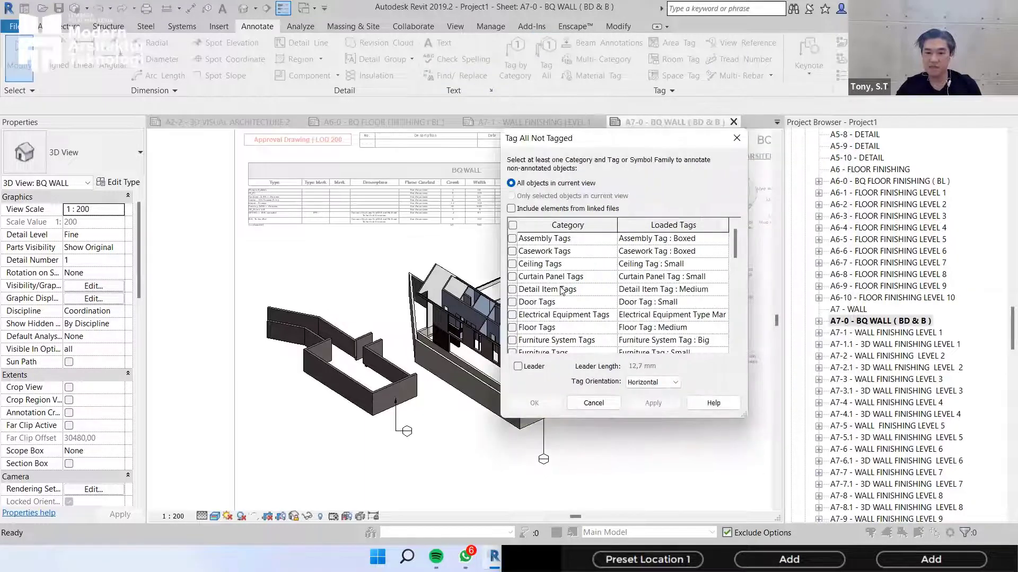
pyautogui.click(513, 289)
pyautogui.click(522, 290)
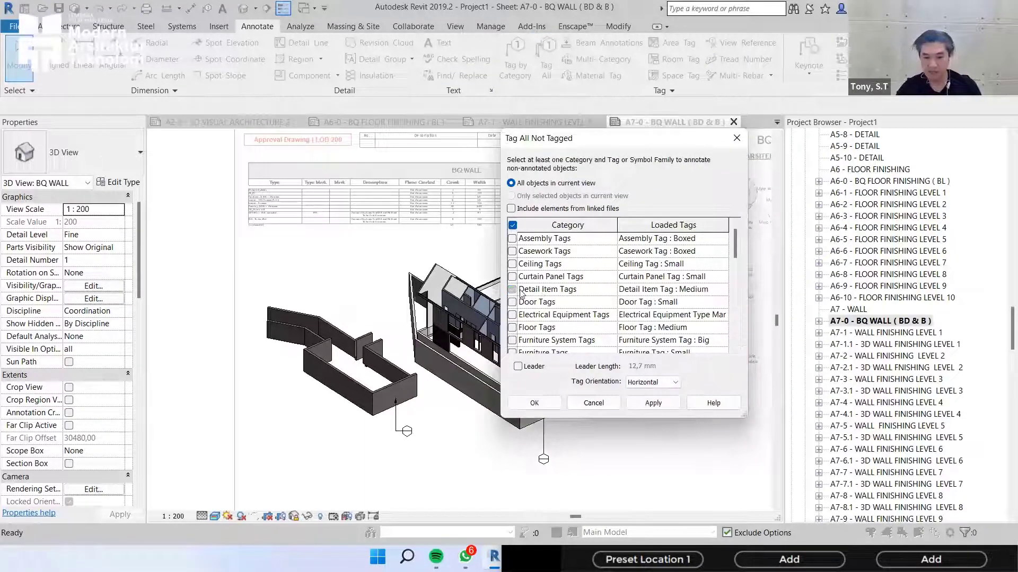
pyautogui.scroll(-8, 522, 318)
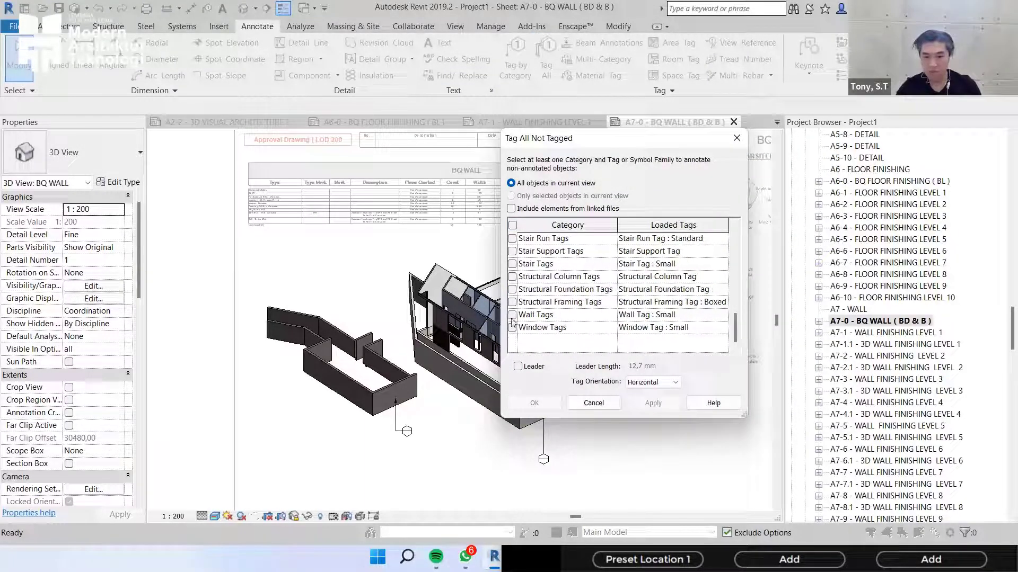
pyautogui.click(512, 314)
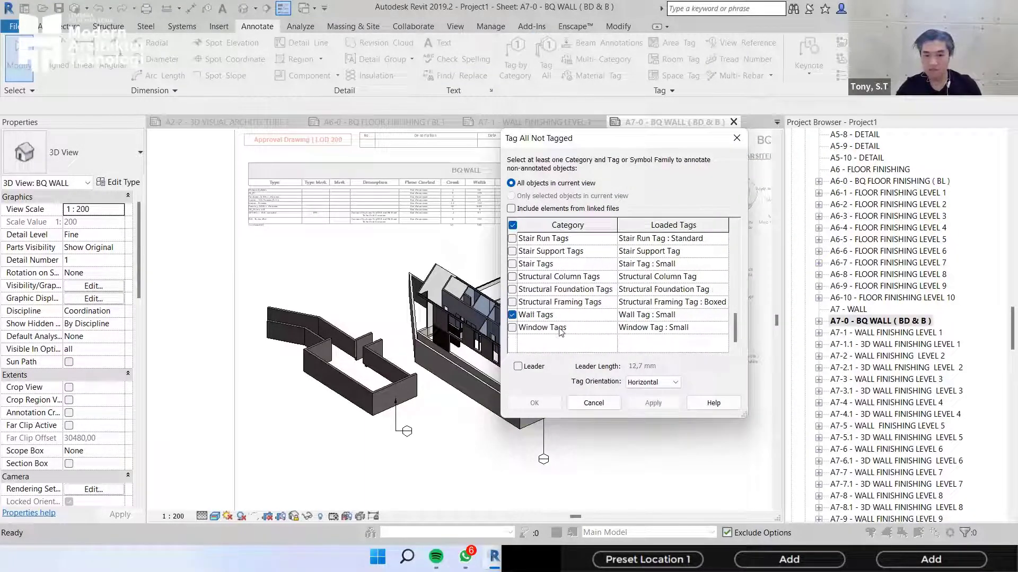
pyautogui.click(535, 367)
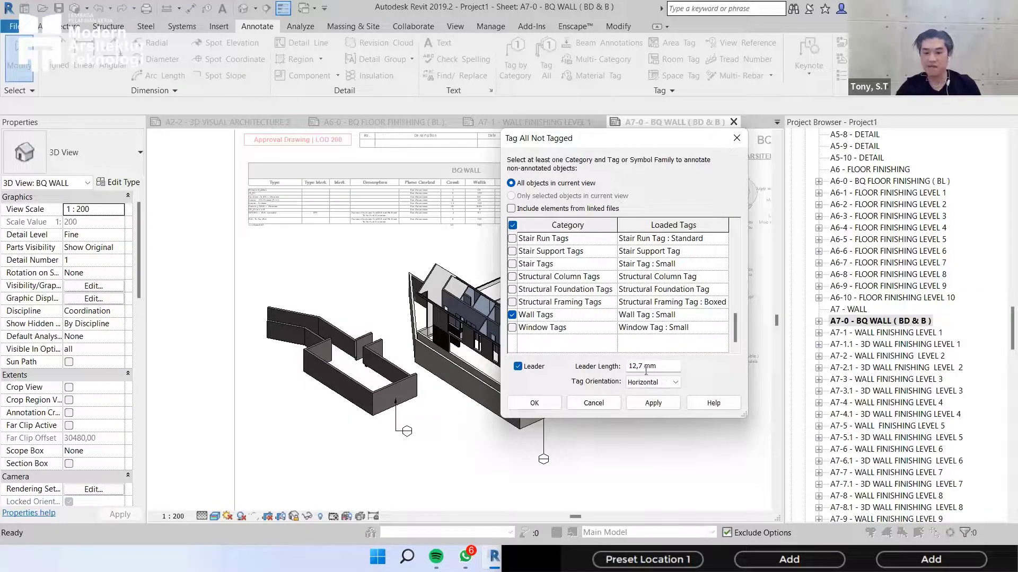
pyautogui.click(665, 408)
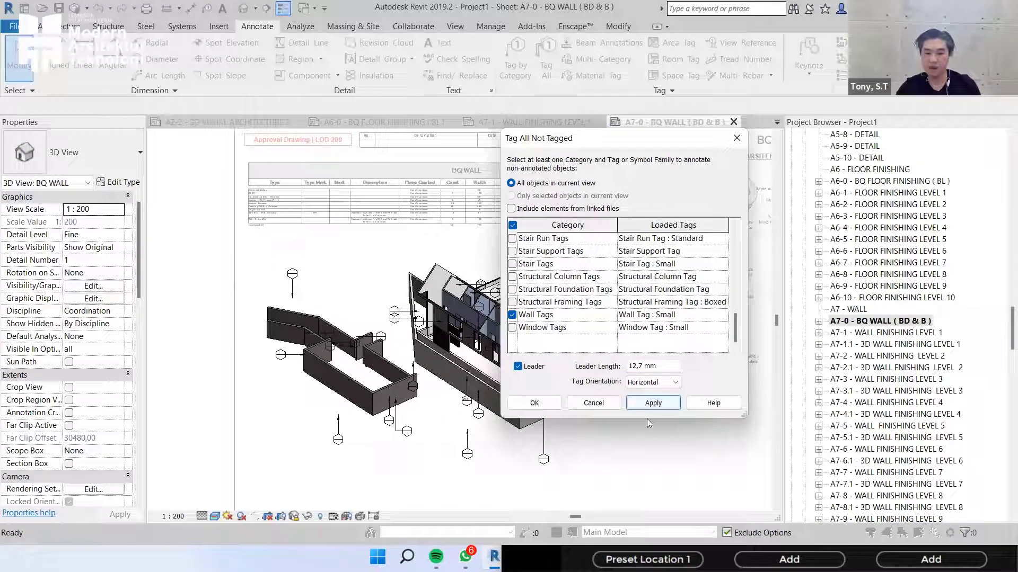
pyautogui.press('Escape')
# - Examine the Type Mark, Mark and Description columns of the BQ WALL schedule on the sheet
pyautogui.moveTo(632, 336); pyautogui.dragTo(639, 367, button='middle')
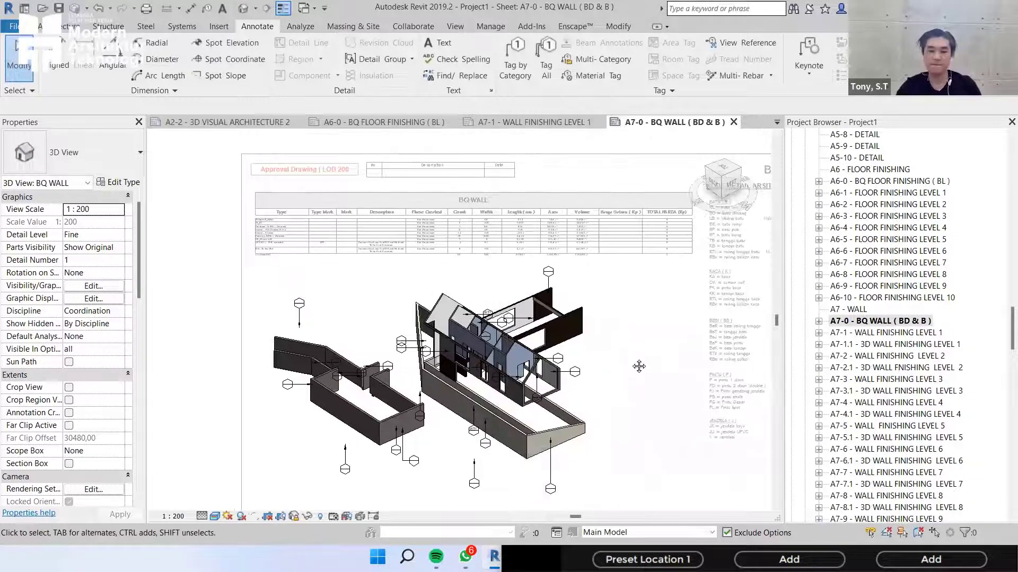
pyautogui.scroll(2, 621, 397)
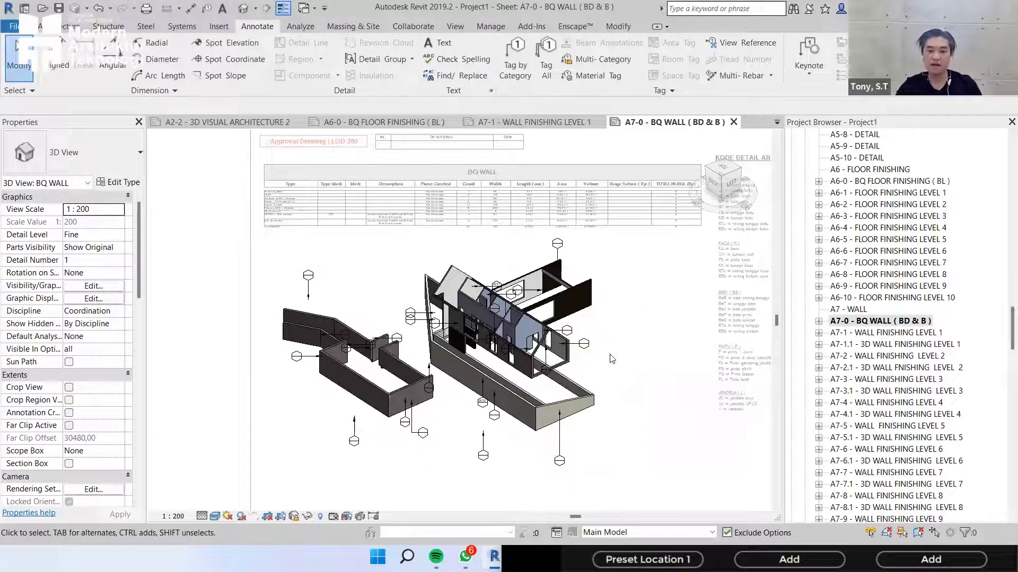
pyautogui.scroll(-2, 620, 397)
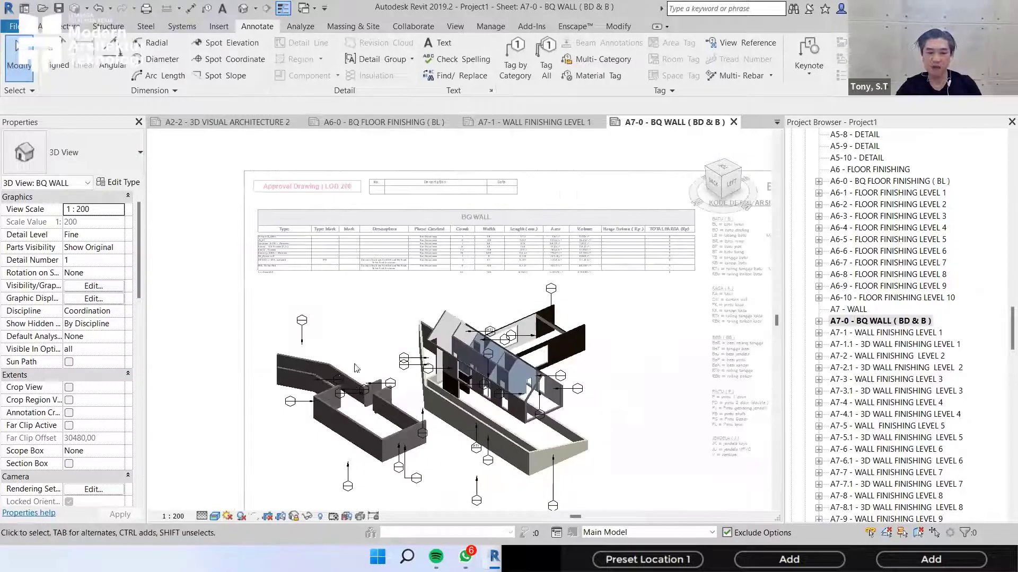
pyautogui.scroll(2, 311, 347)
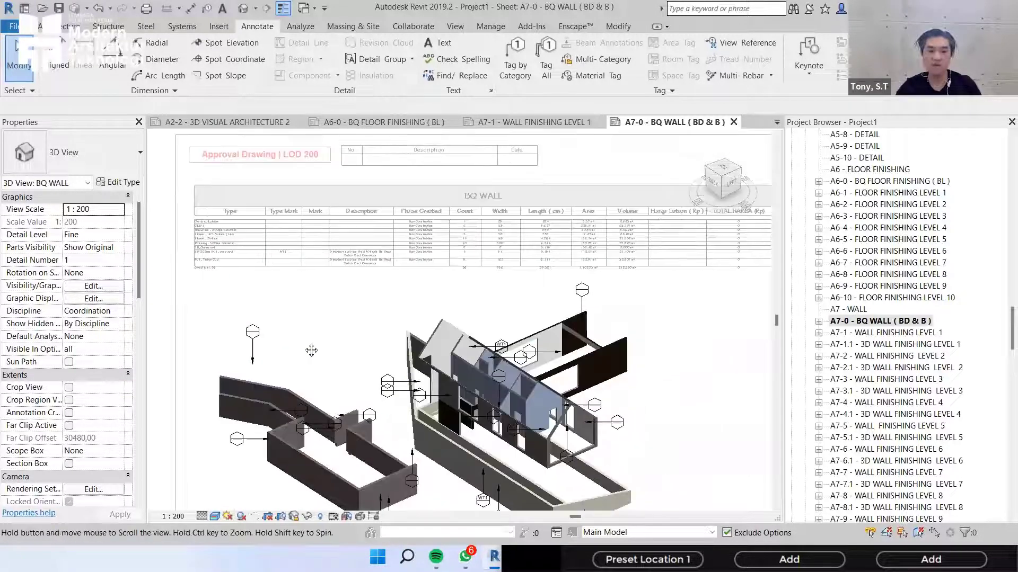
pyautogui.scroll(4, 298, 321)
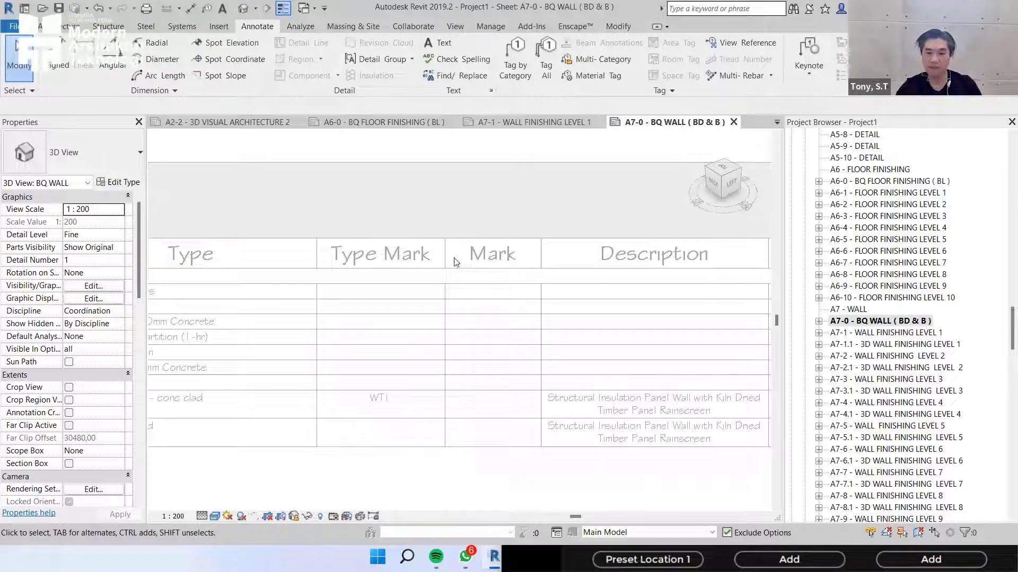
pyautogui.moveTo(491, 397); pyautogui.dragTo(489, 382, button='middle')
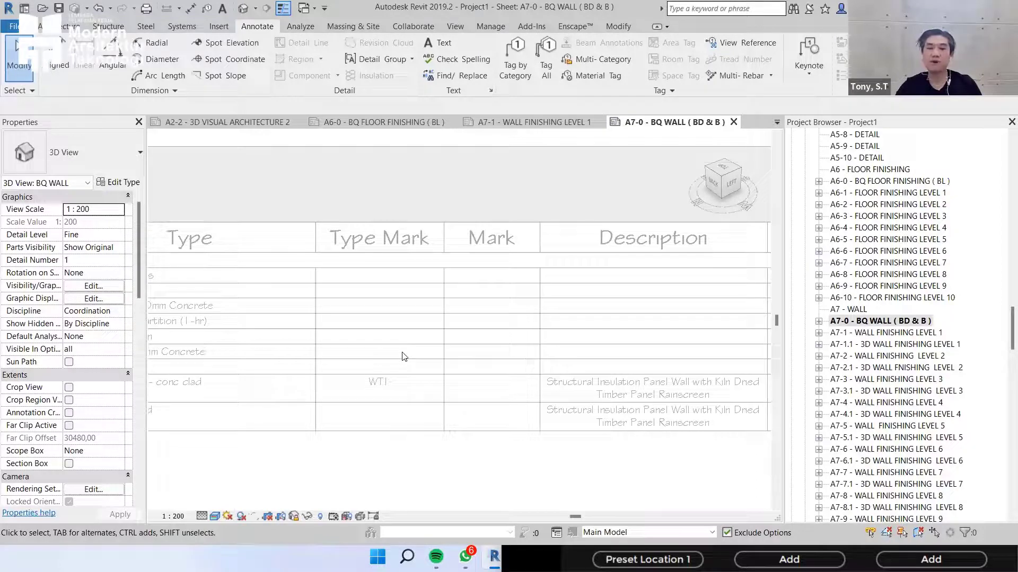
pyautogui.scroll(-2, 403, 356)
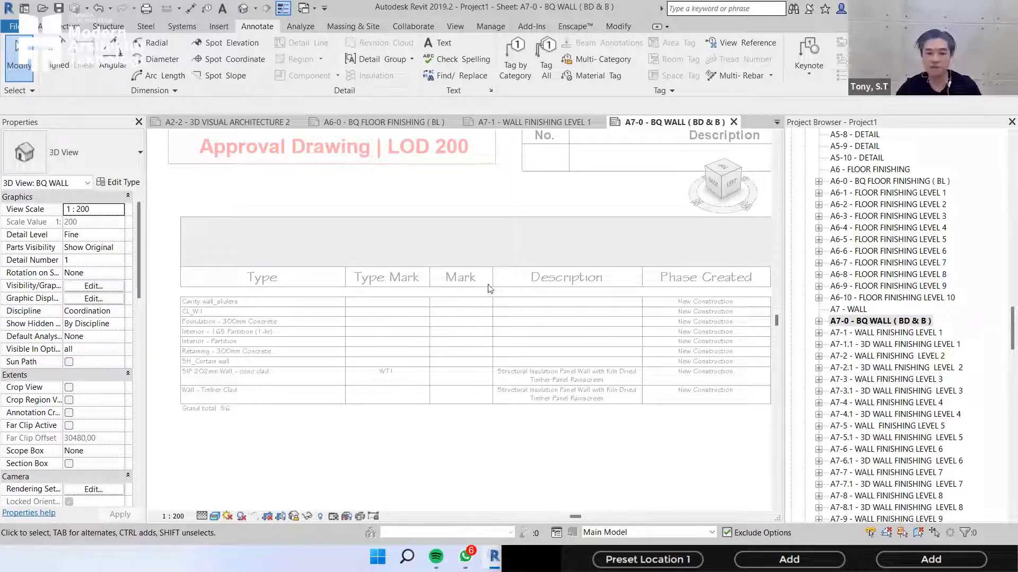
pyautogui.scroll(-2, 425, 250)
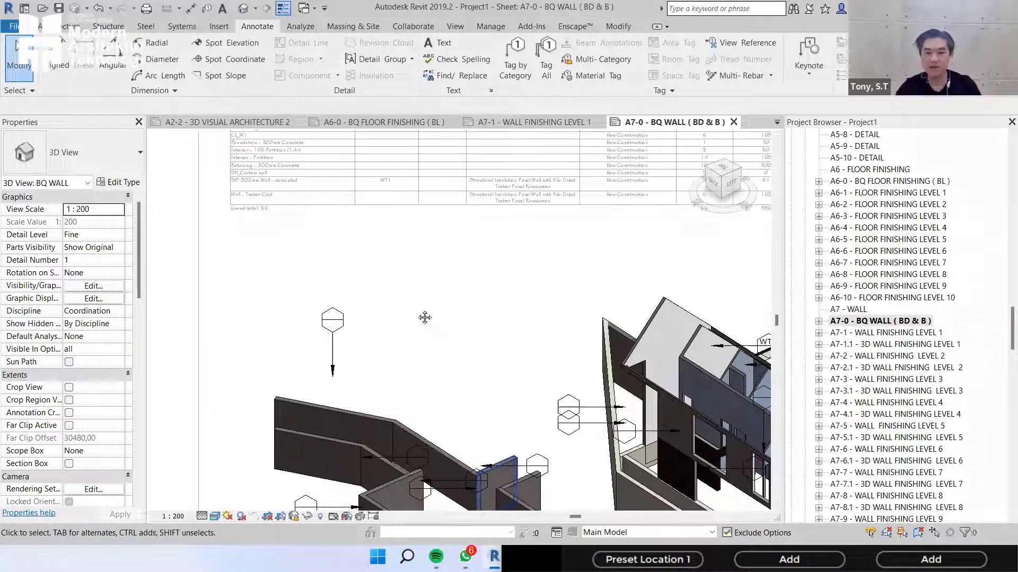
# - Inspect the wall tags around both wall enclosures in the 3D view and compare them with the BQ WALL schedule
pyautogui.scroll(3, 381, 310)
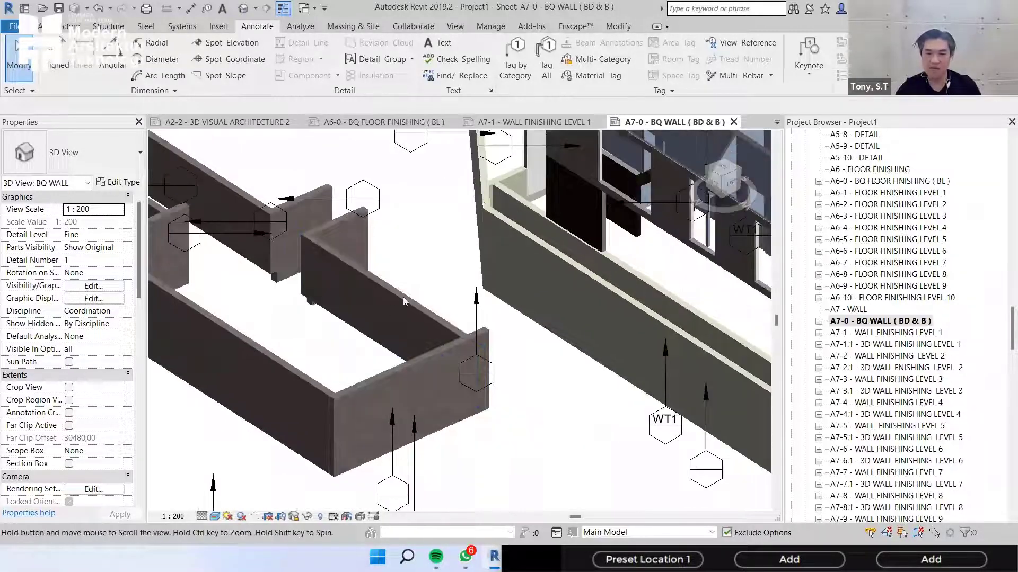
pyautogui.scroll(2, 399, 325)
pyautogui.scroll(-3, 457, 321)
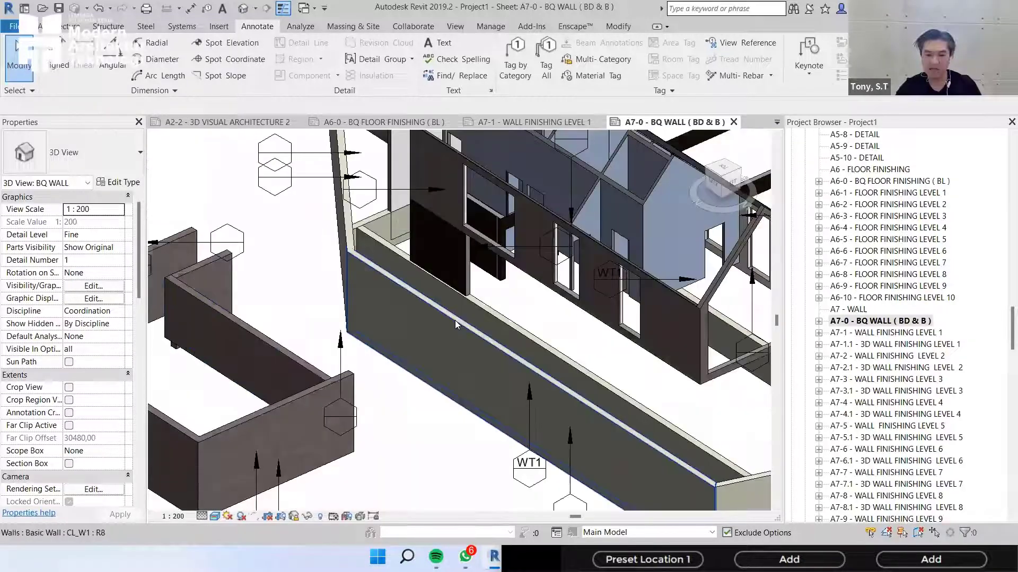
pyautogui.scroll(-4, 447, 331)
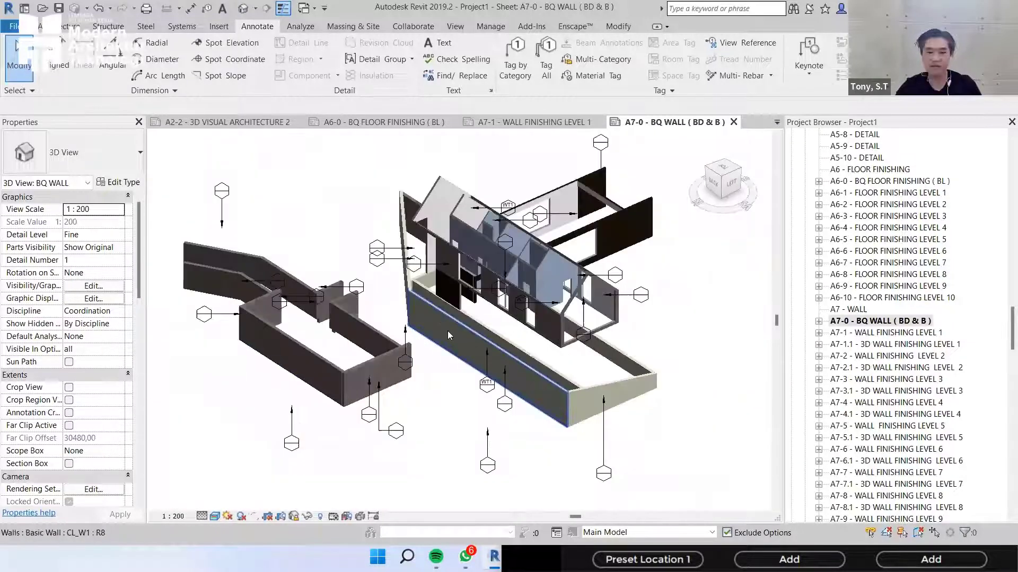
pyautogui.scroll(-3, 447, 330)
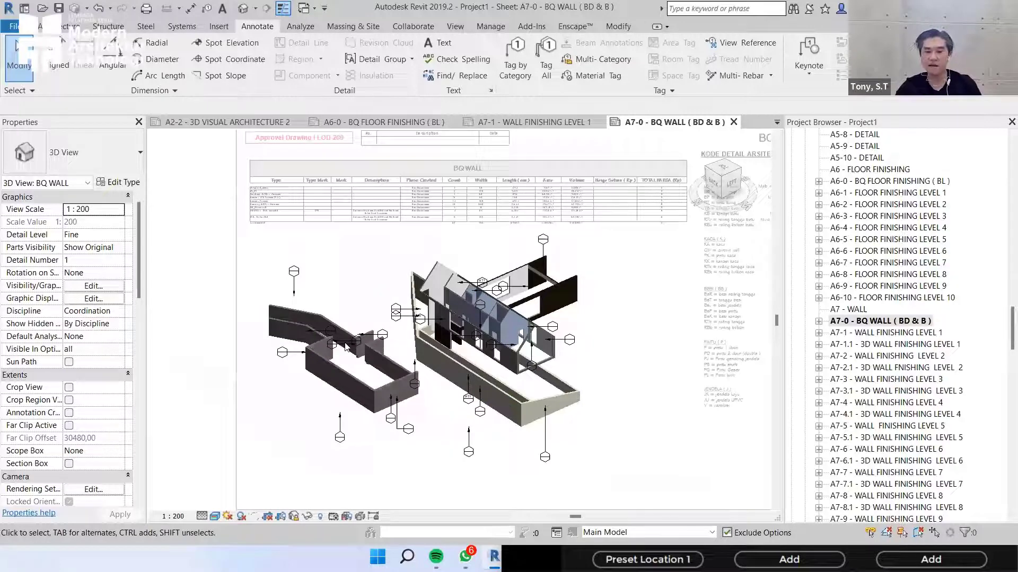
pyautogui.scroll(2, 348, 347)
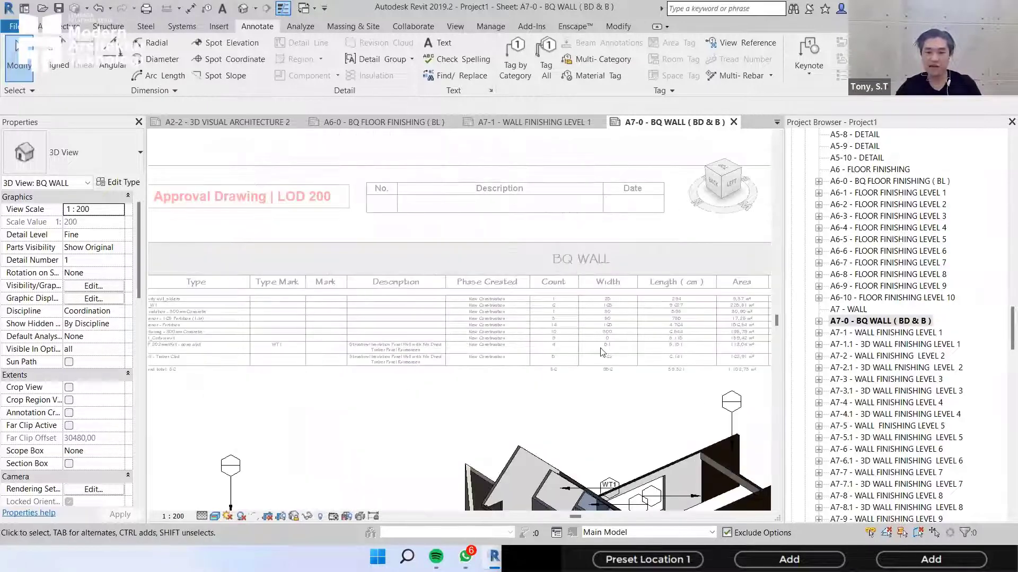
pyautogui.scroll(-4, 550, 340)
# - Leave the active 3D viewport and read the KODE DETAIL ARSITEKTUR legend, including the BATU ( B ) codes
pyautogui.press('Escape')
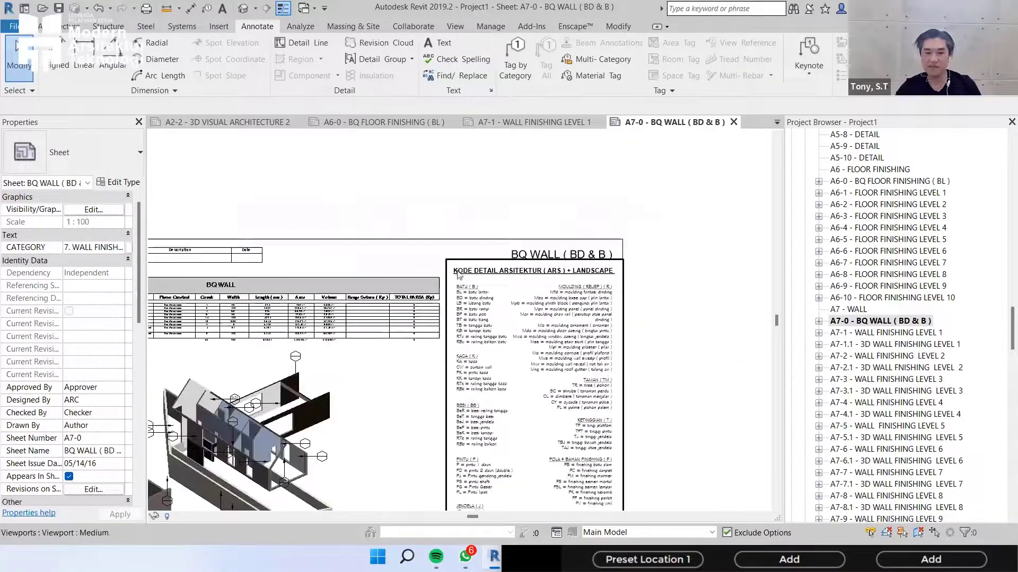
pyautogui.scroll(3, 583, 308)
pyautogui.scroll(2, 482, 295)
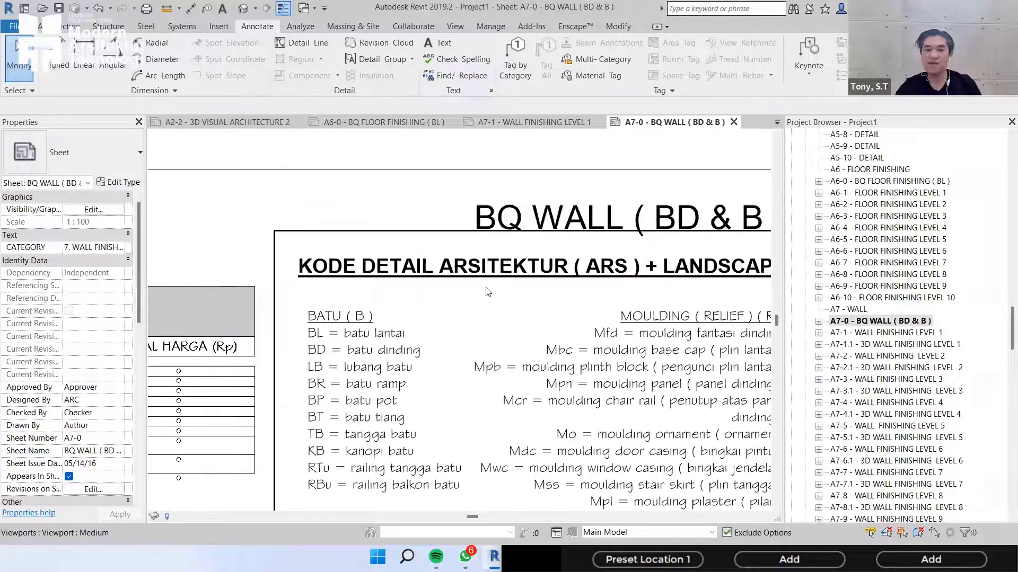
pyautogui.scroll(2, 479, 309)
pyautogui.scroll(-1, 320, 314)
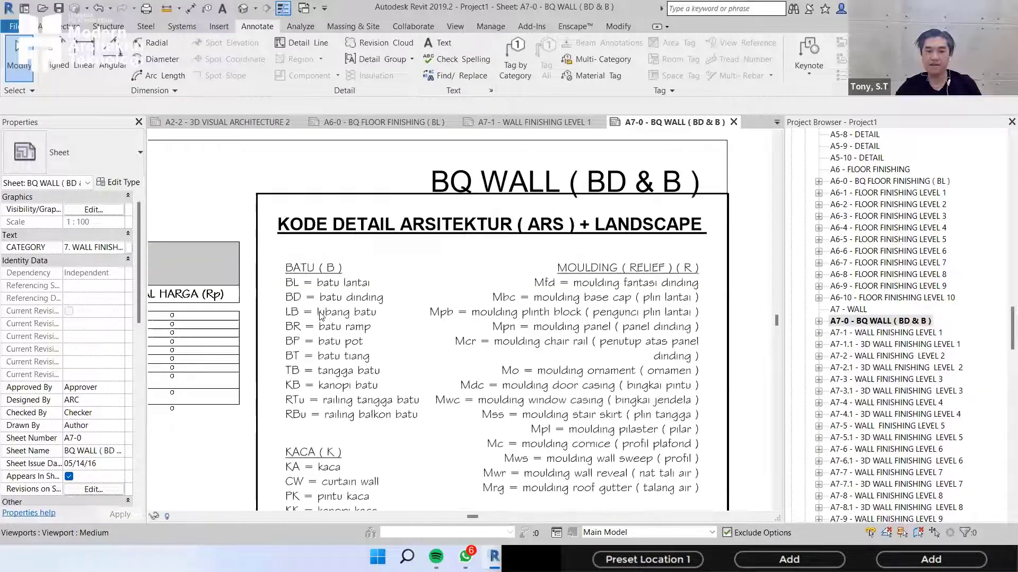
pyautogui.scroll(2, 307, 318)
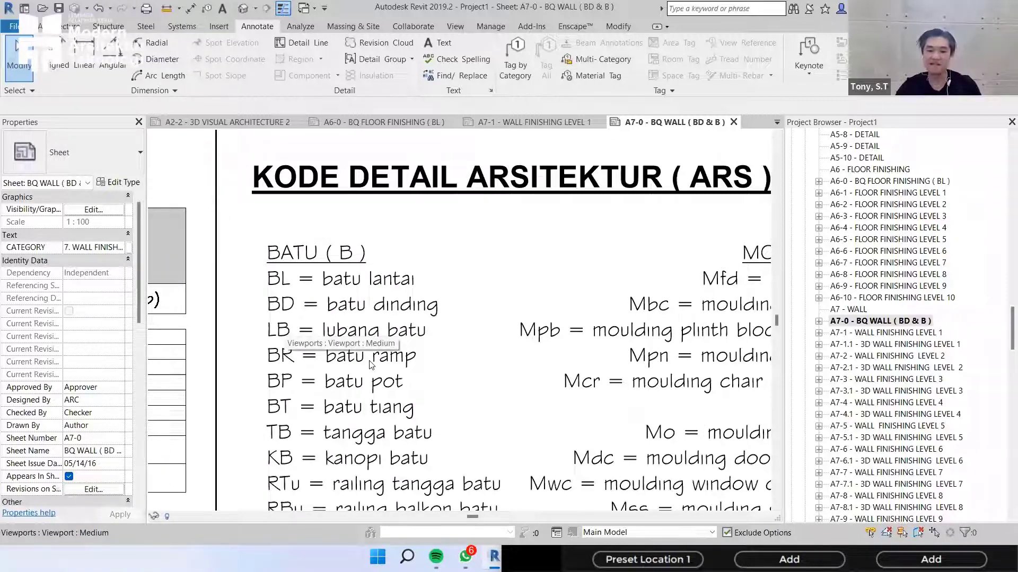
pyautogui.scroll(-2, 371, 366)
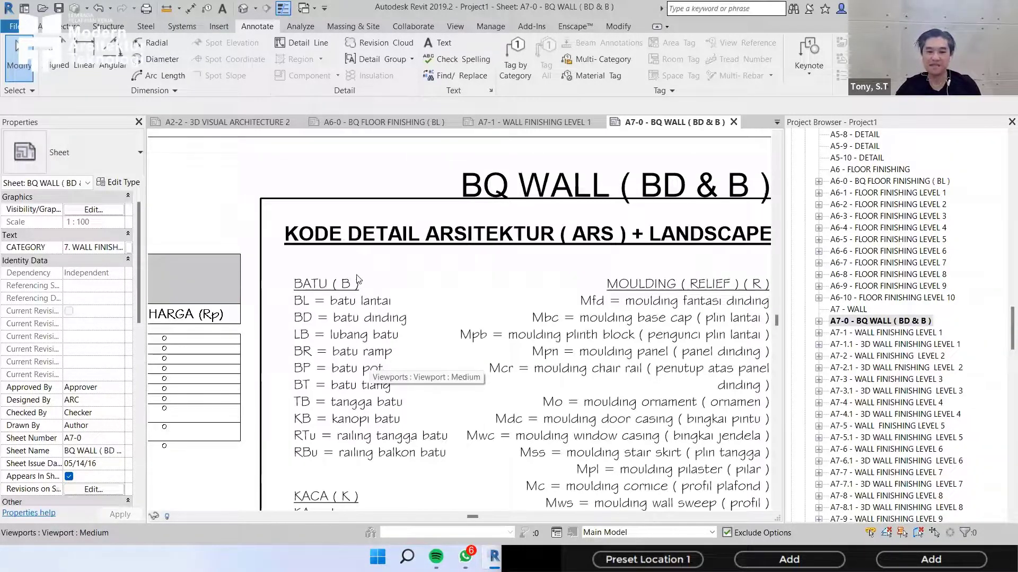
pyautogui.scroll(-1, 348, 275)
pyautogui.moveTo(349, 274); pyautogui.dragTo(353, 297, button='middle')
pyautogui.moveTo(375, 332); pyautogui.dragTo(368, 324, button='middle')
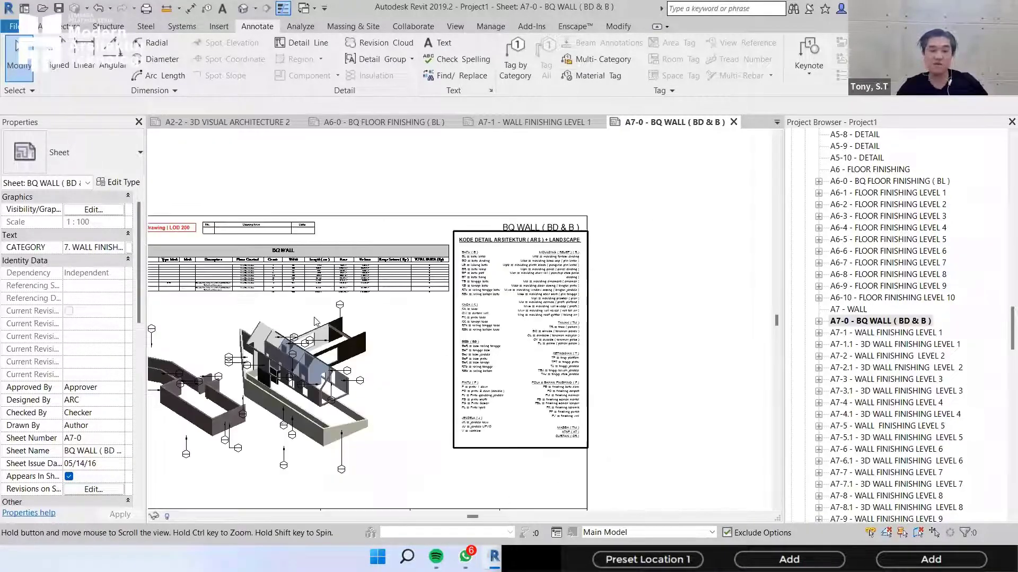
# - Compare the wall tags in the 3D viewport with the BATU ( B ) codes in the legend, leaving the viewport deactivated
pyautogui.scroll(-5, 317, 322)
pyautogui.scroll(2, 303, 260)
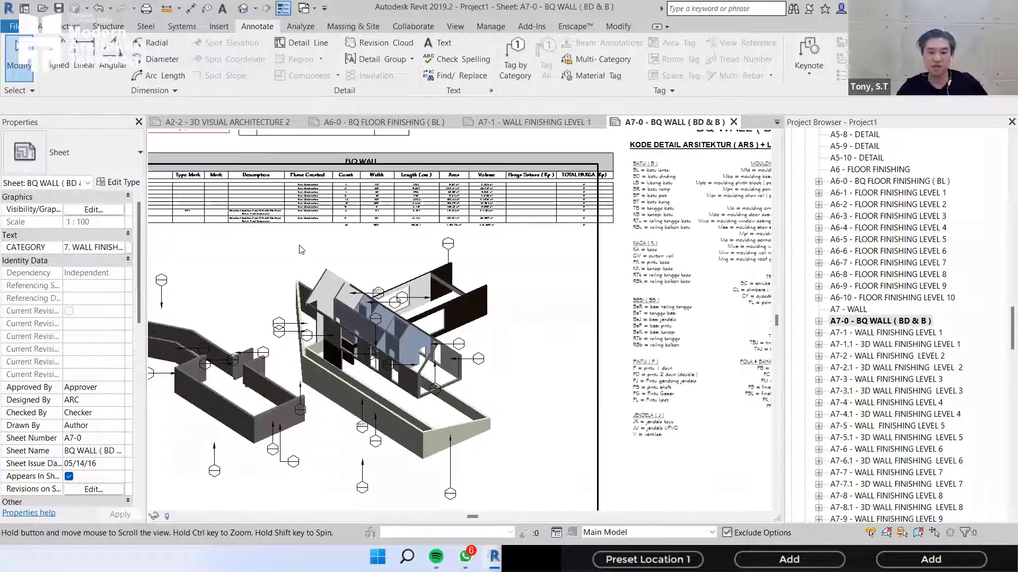
pyautogui.scroll(4, 441, 307)
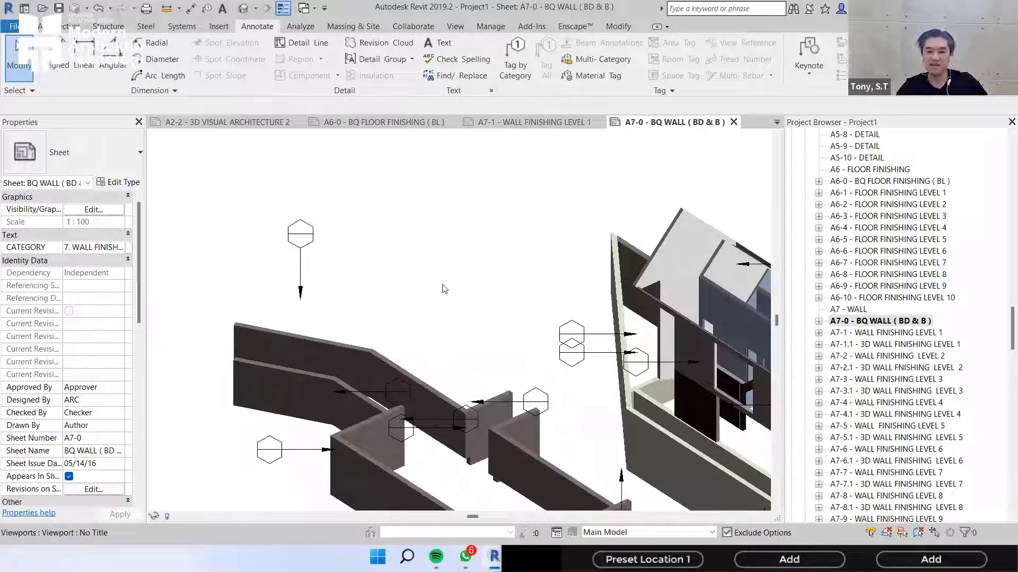
pyautogui.doubleClick(444, 292)
pyautogui.moveTo(526, 368); pyautogui.dragTo(258, 429, button='middle')
pyautogui.moveTo(599, 291); pyautogui.dragTo(415, 380, button='middle')
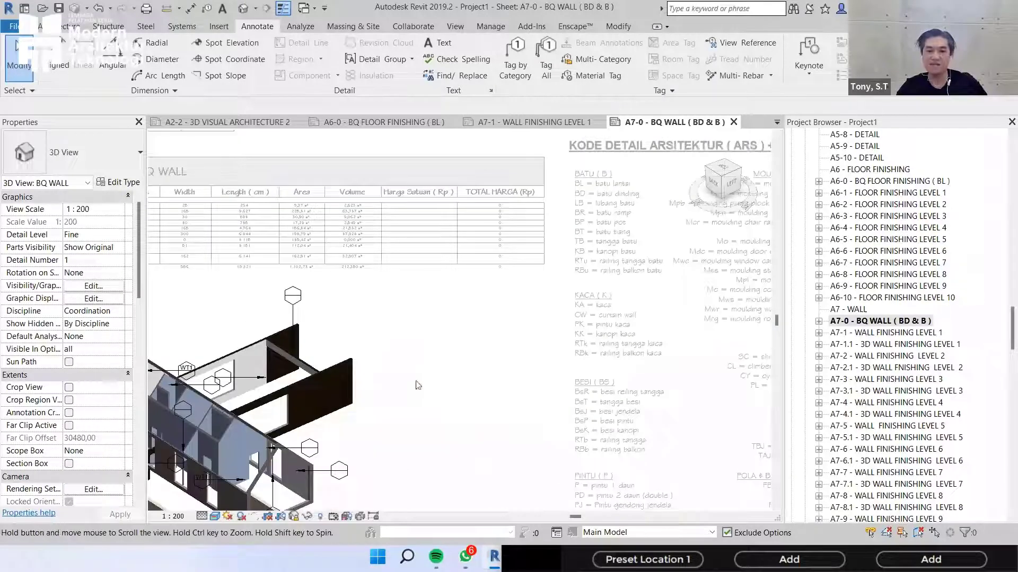
pyautogui.rightClick(493, 16)
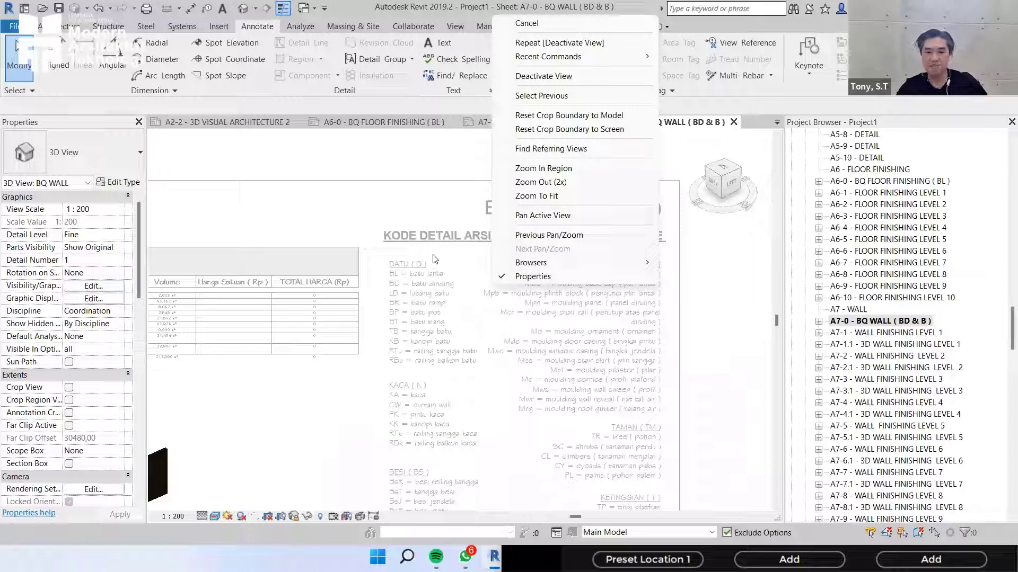
pyautogui.press('d')
pyautogui.press('Return')
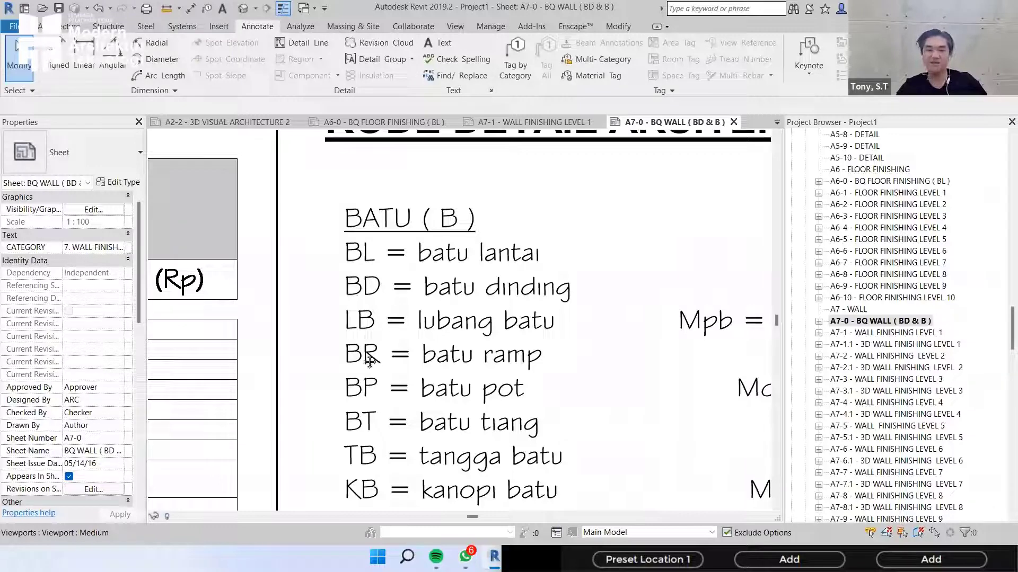
pyautogui.scroll(-3, 398, 326)
pyautogui.moveTo(166, 391); pyautogui.dragTo(454, 285, button='middle')
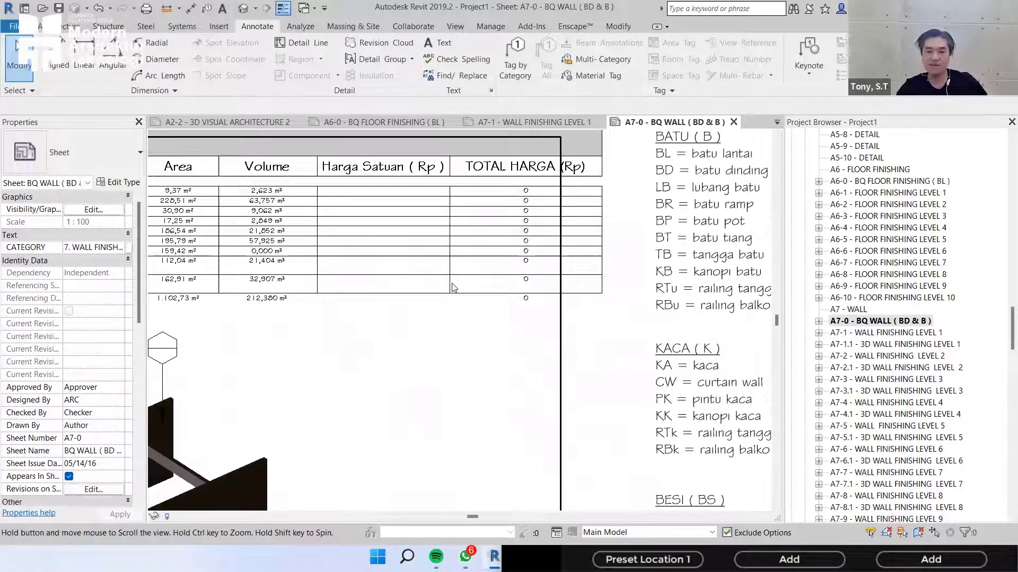
pyautogui.scroll(3, 424, 281)
pyautogui.scroll(-3, 409, 259)
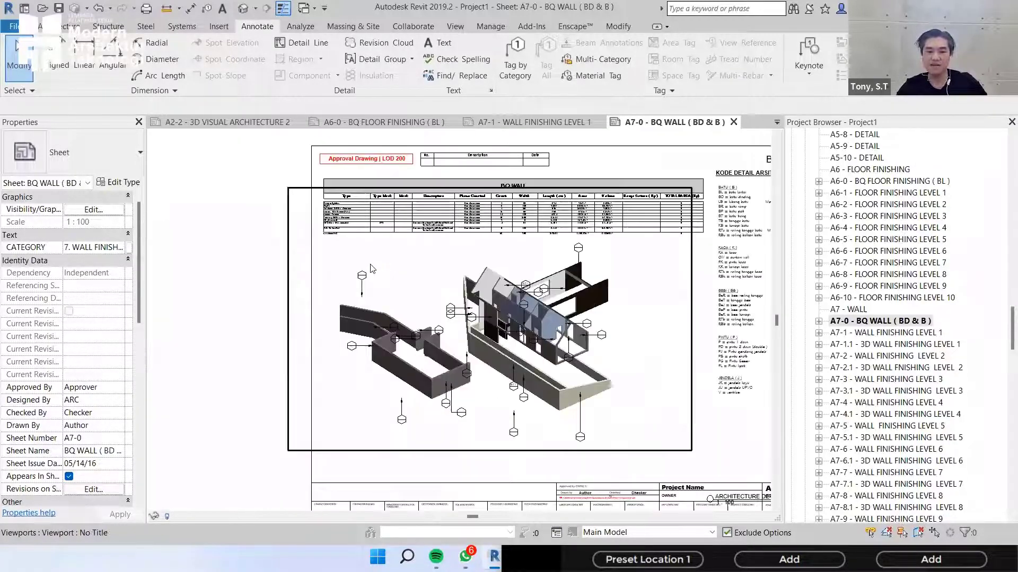
# - Activate the BQ WALL 3D viewport and set the type mark to BD on the wall tag above the dark retaining walls
pyautogui.doubleClick(361, 274)
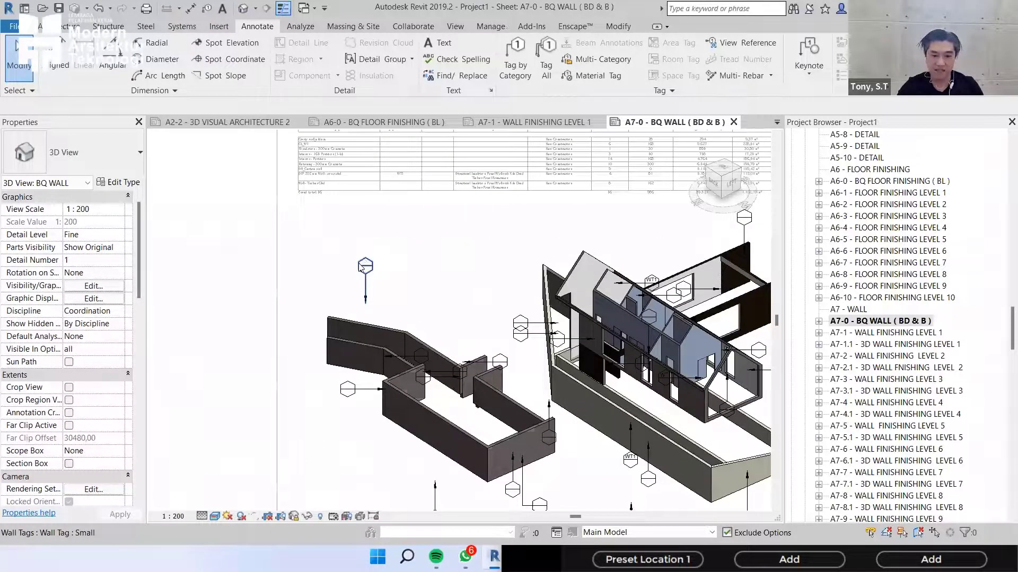
pyautogui.scroll(3, 361, 271)
pyautogui.click(361, 271)
pyautogui.click(361, 274)
pyautogui.scroll(2, 359, 277)
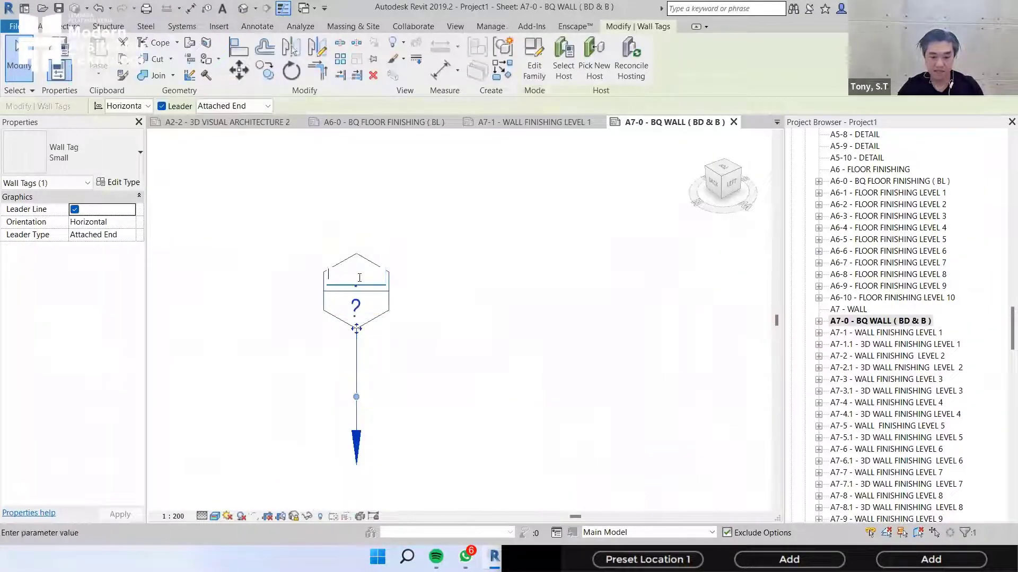
pyautogui.write('BD')
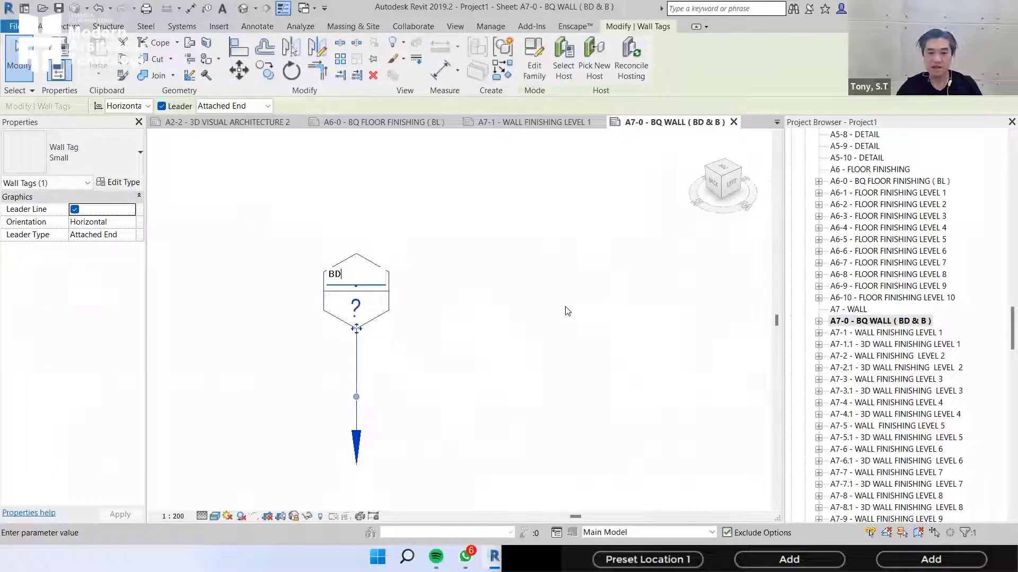
pyautogui.press('Return')
pyautogui.press('Return')
pyautogui.scroll(-3, 531, 328)
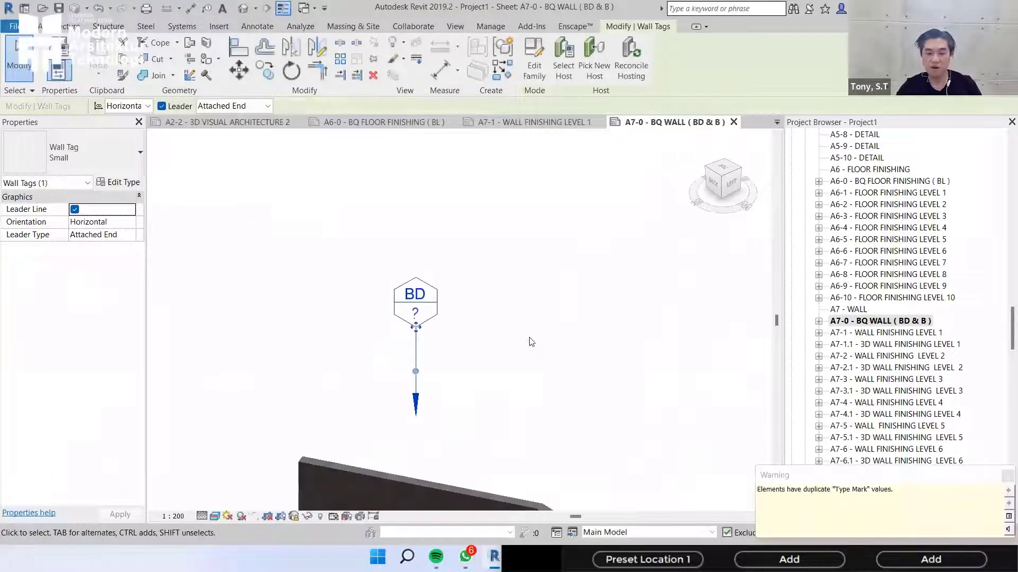
pyautogui.click(513, 329)
# - Check the other tags around the dark retaining walls, and set the mark in the upper tag's lower half to 01
pyautogui.scroll(3, 482, 368)
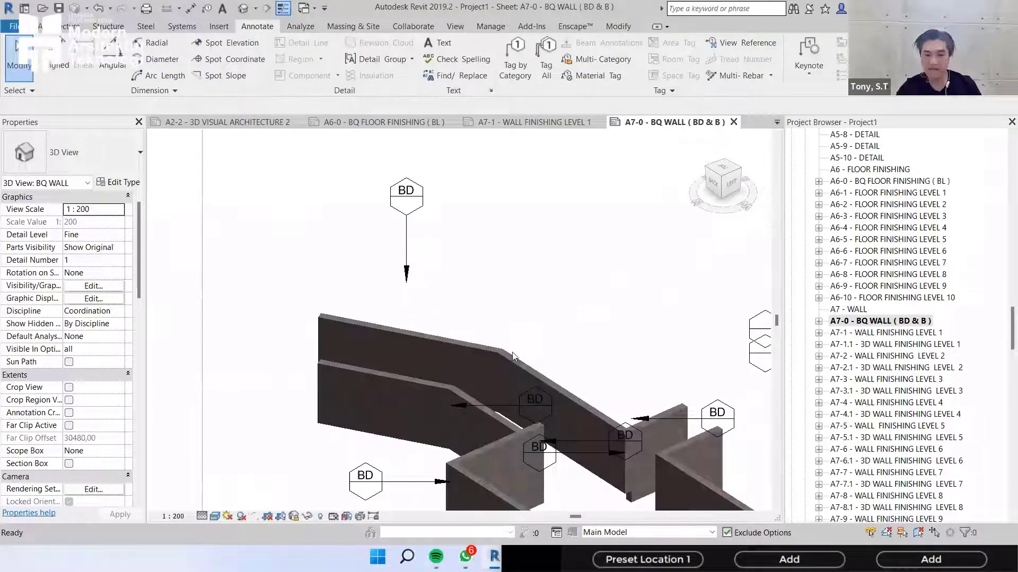
pyautogui.scroll(-1, 461, 378)
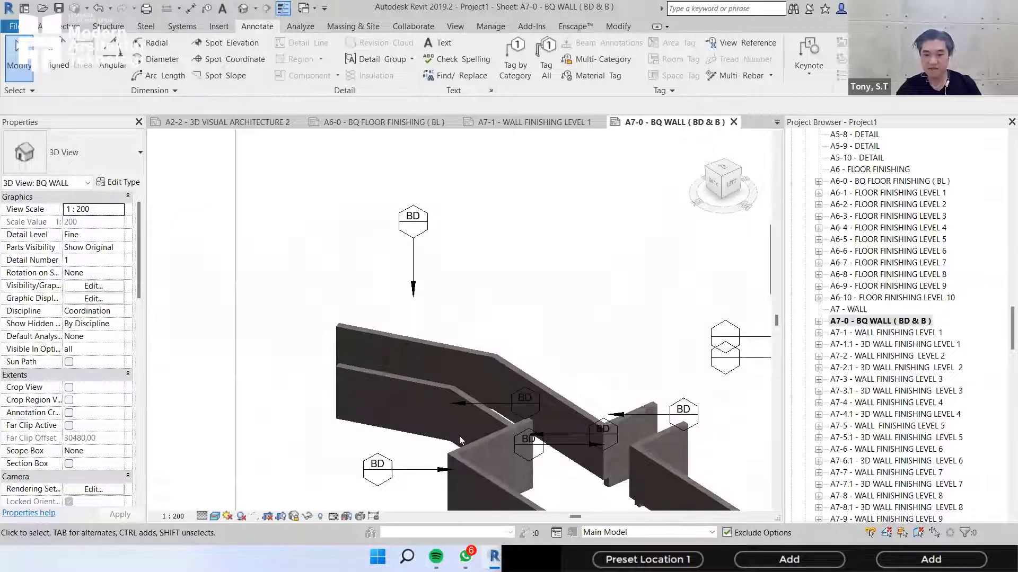
pyautogui.scroll(-4, 459, 435)
pyautogui.scroll(4, 492, 346)
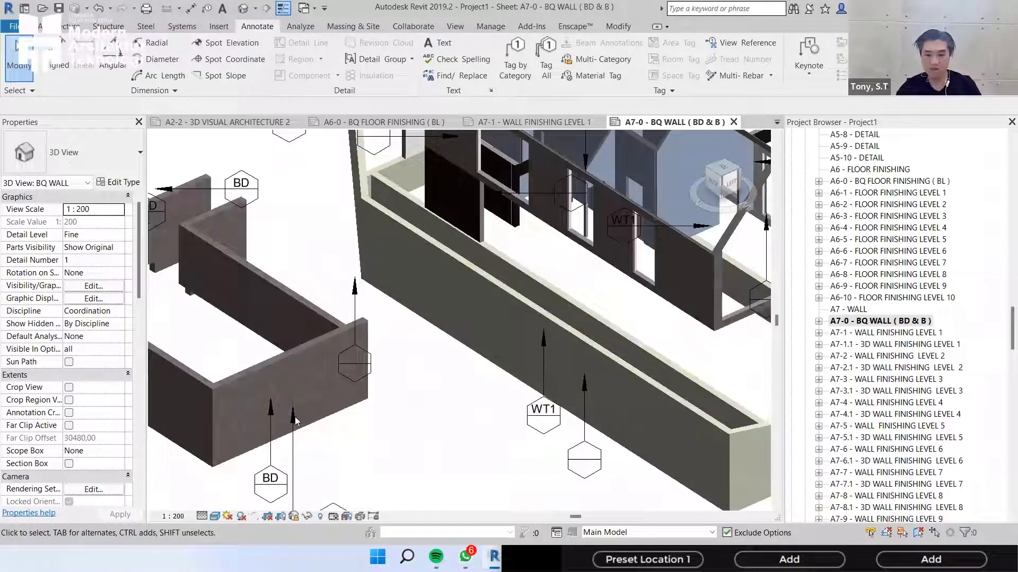
pyautogui.moveTo(318, 511); pyautogui.dragTo(528, 373, button='middle')
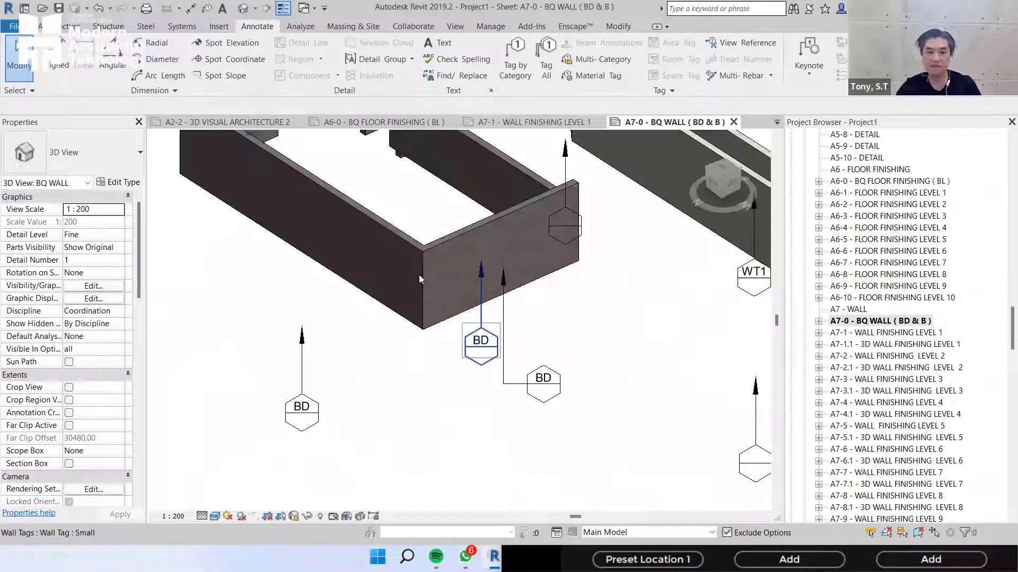
pyautogui.scroll(-3, 419, 274)
pyautogui.scroll(3, 273, 297)
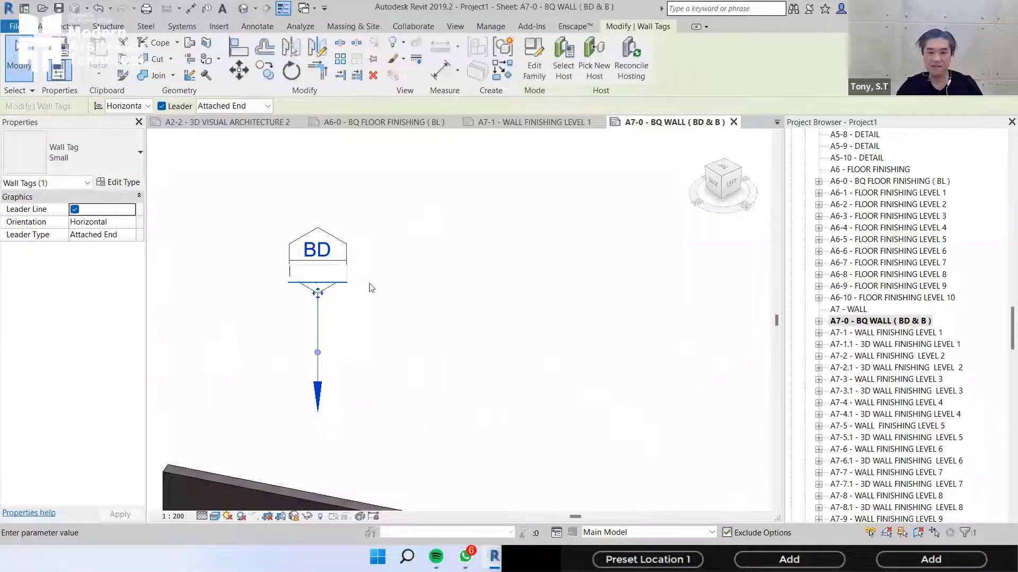
pyautogui.write('01')
pyautogui.click(368, 332)
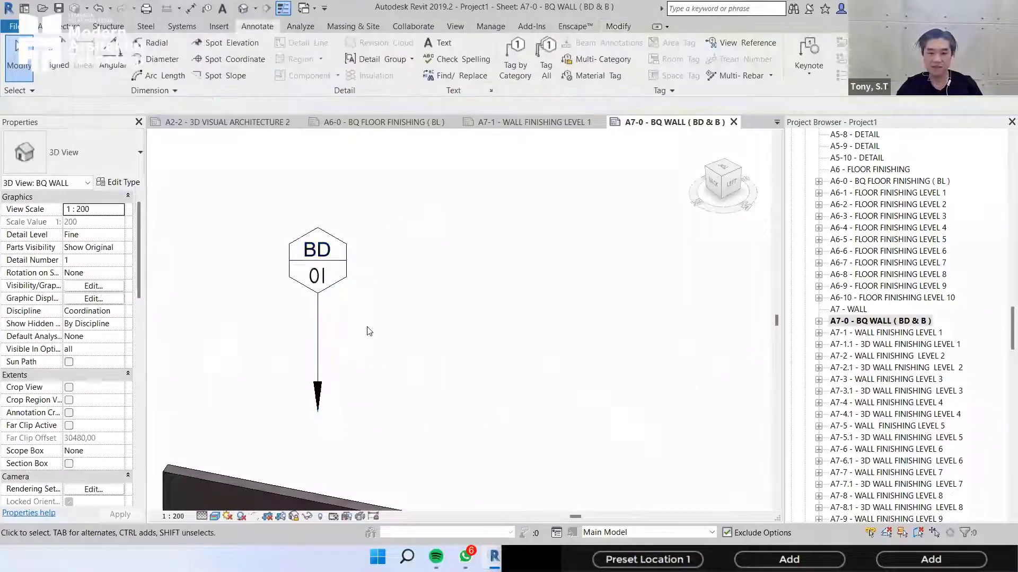
# - Select all instances of the Retaining - 300mm Concrete wall in the entire project and set their Mark to 01
pyautogui.scroll(-2, 355, 299)
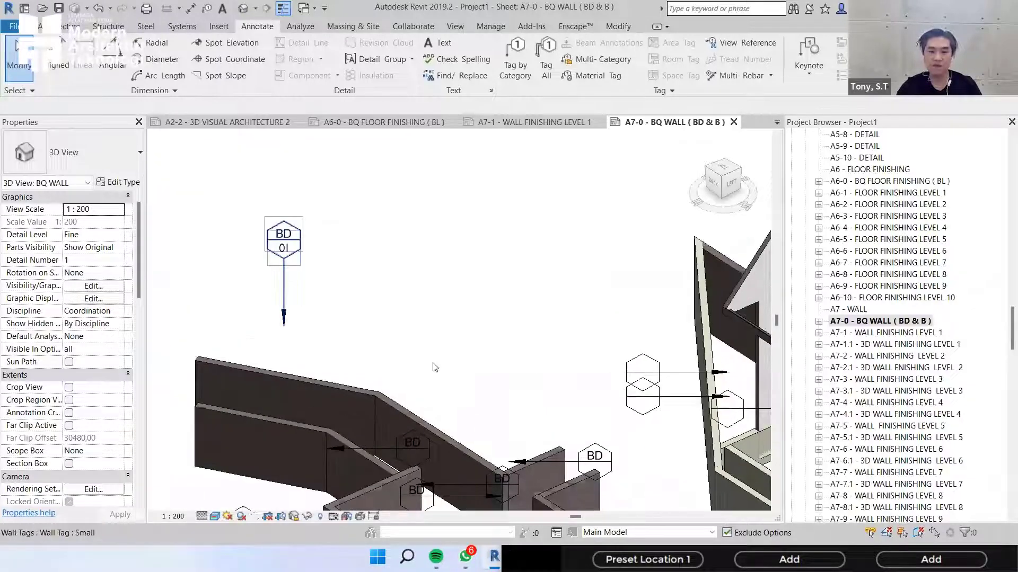
pyautogui.scroll(2, 433, 414)
pyautogui.moveTo(449, 421); pyautogui.dragTo(423, 305, button='middle')
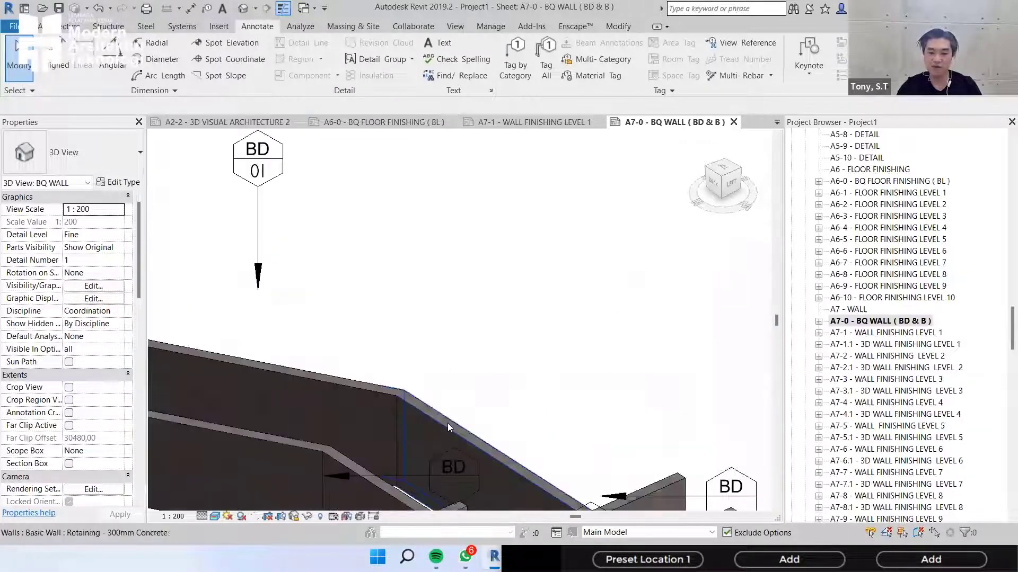
pyautogui.scroll(-1, 470, 434)
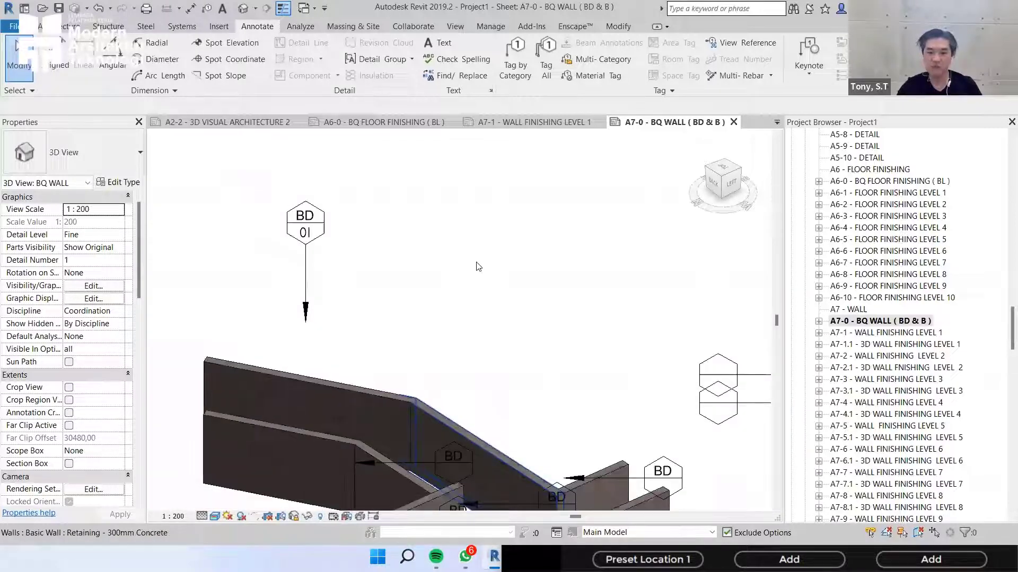
pyautogui.scroll(-2, 470, 322)
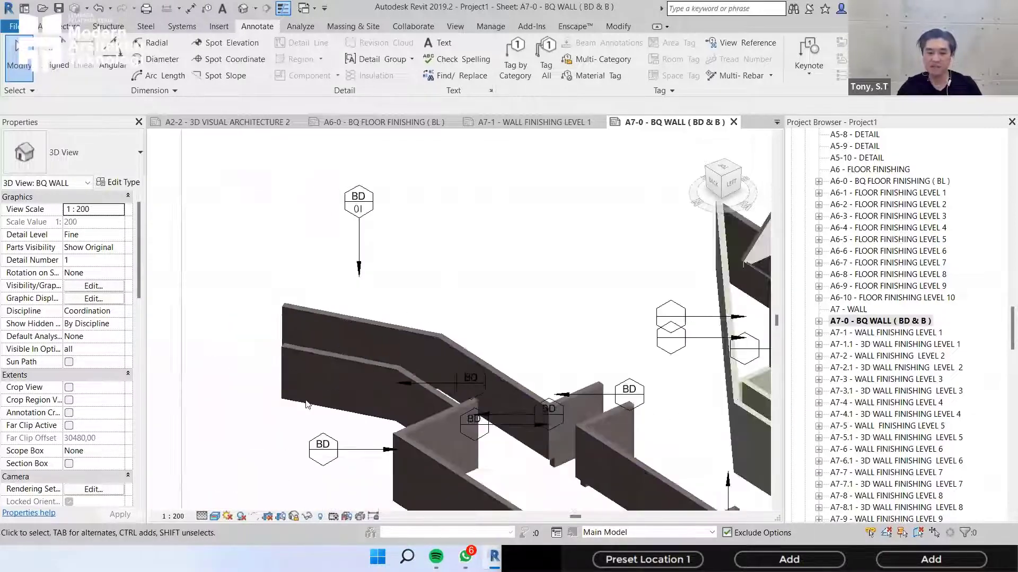
pyautogui.scroll(1, 530, 327)
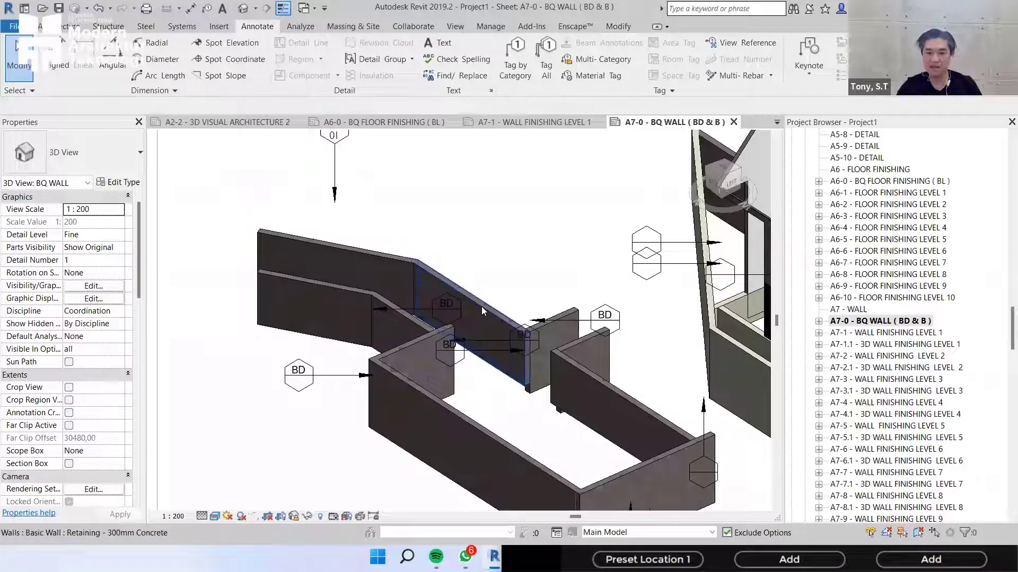
pyautogui.click(552, 329)
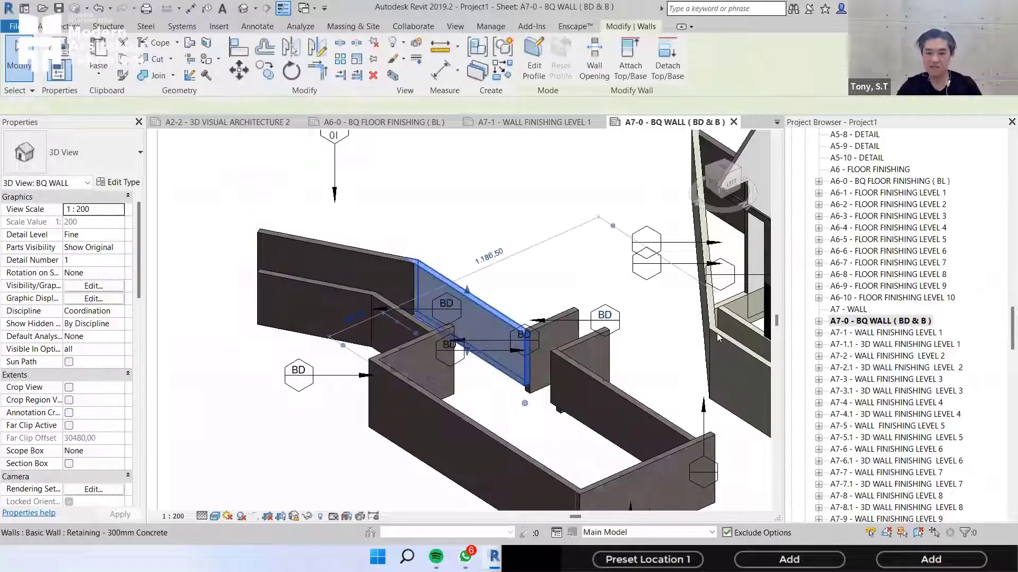
pyautogui.rightClick(484, 332)
pyautogui.moveTo(639, 338)
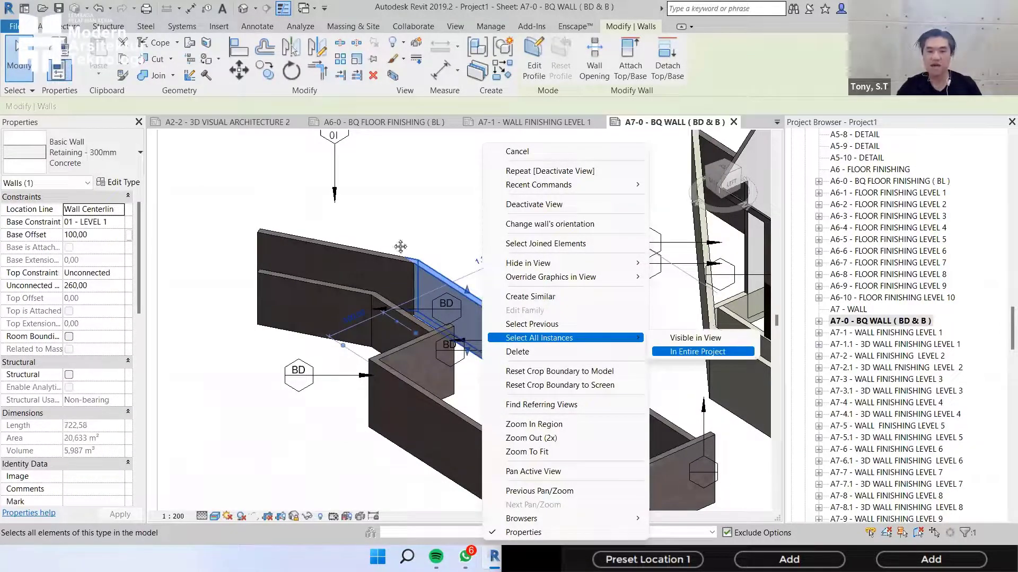
pyautogui.click(705, 351)
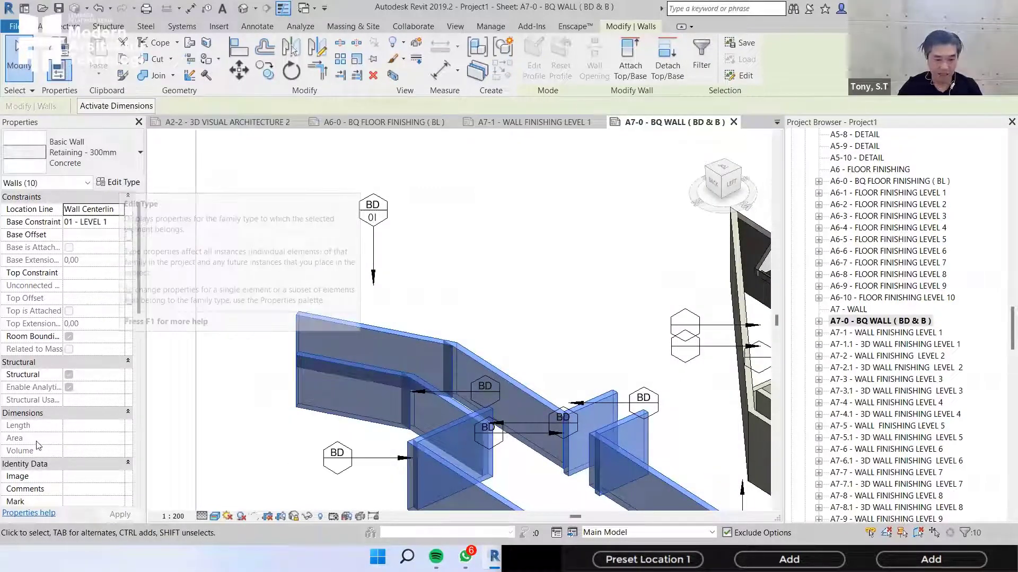
pyautogui.scroll(-1, 38, 451)
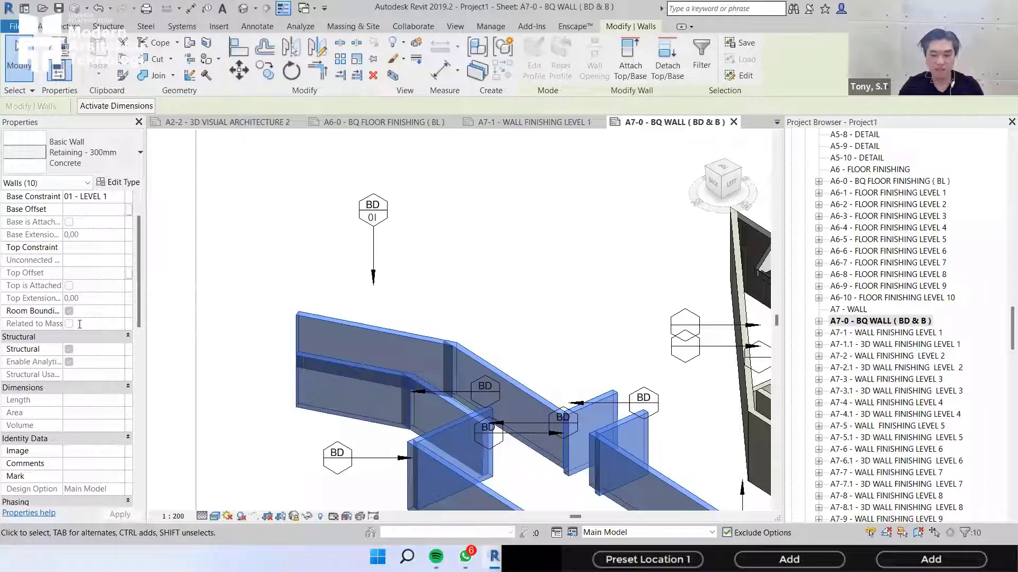
pyautogui.scroll(-4, 79, 323)
pyautogui.write('01')
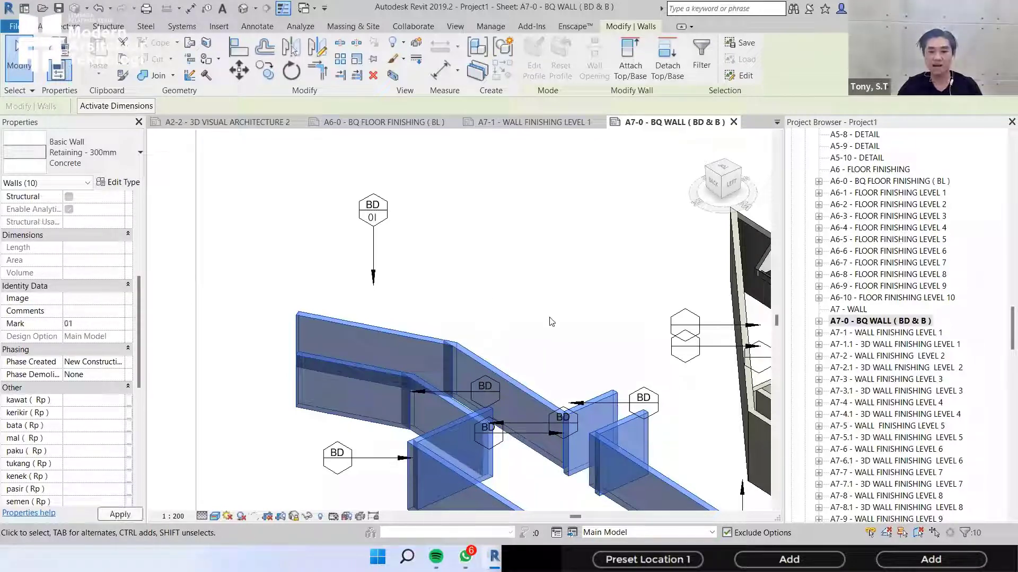
pyautogui.press('Return')
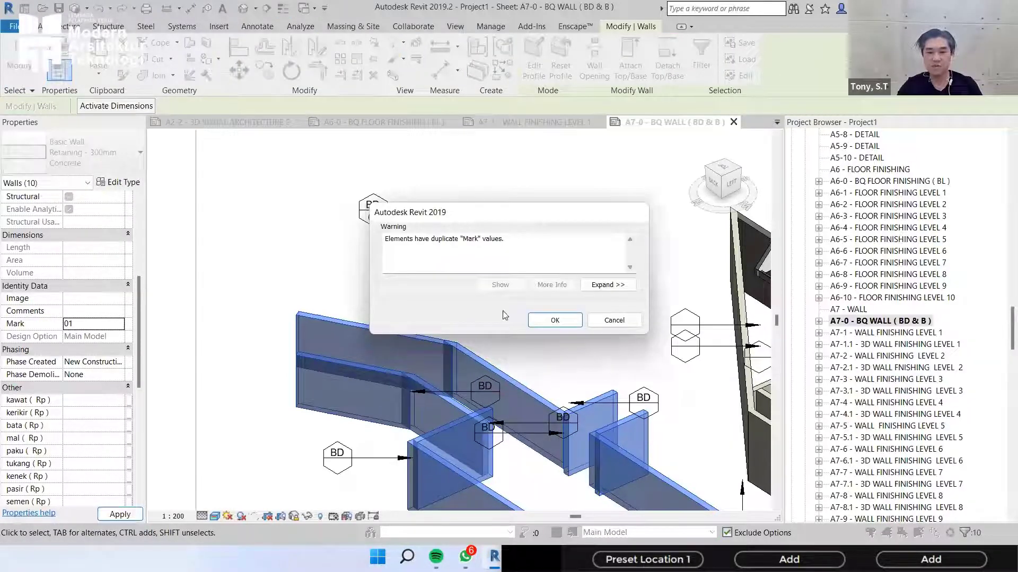
# - Accept the duplicate Mark value 01 for the ten selected retaining walls and clear the selection
pyautogui.press('Return')
pyautogui.scroll(-2, 445, 315)
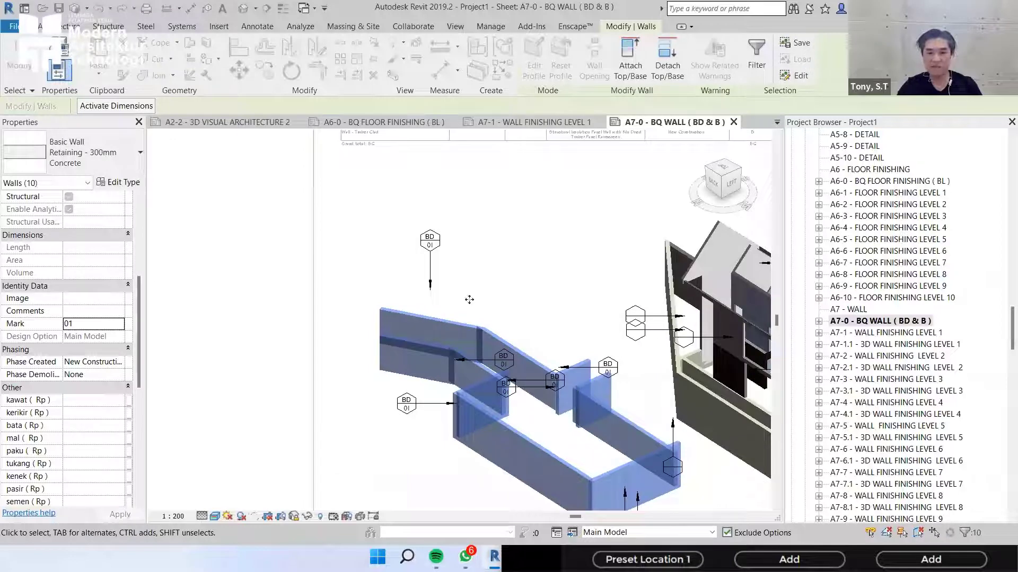
pyautogui.press('Escape')
# - Replace the detached BD 01 tag in front of the long retaining wall with a new free-end leader tag pointing at that wall
pyautogui.scroll(1, 497, 343)
pyautogui.moveTo(497, 342); pyautogui.dragTo(451, 280, button='middle')
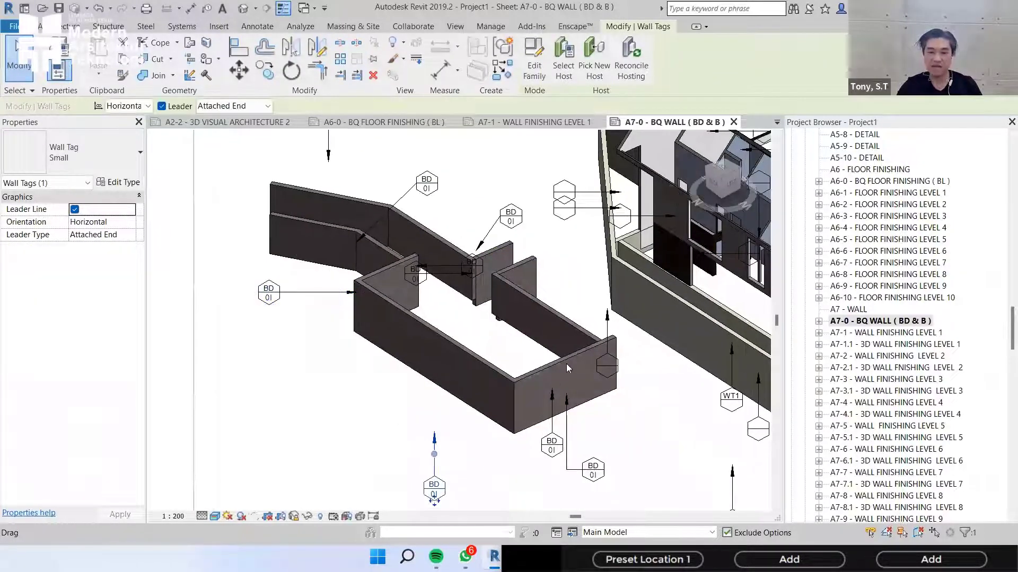
pyautogui.scroll(-2, 566, 363)
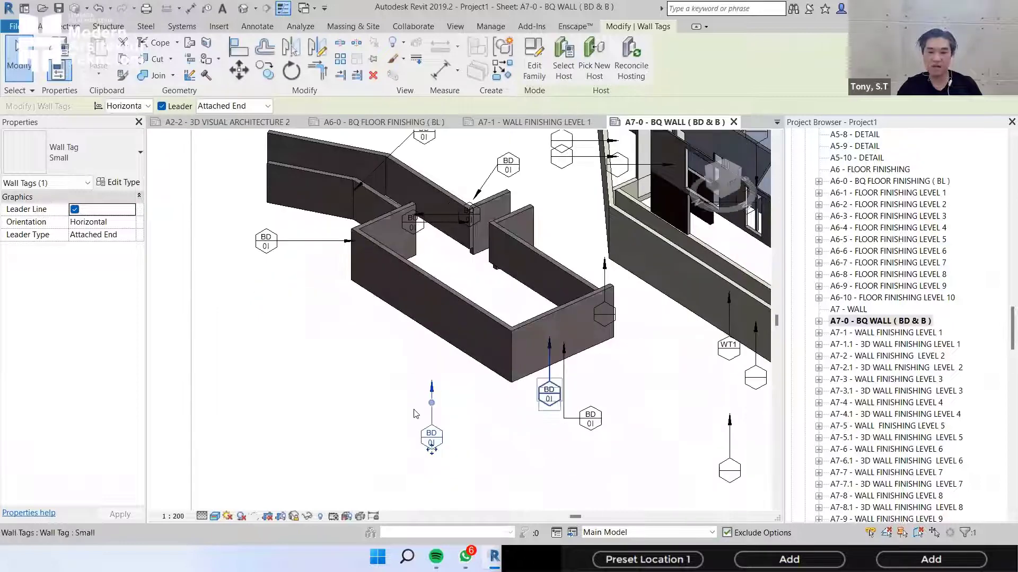
pyautogui.scroll(2, 305, 350)
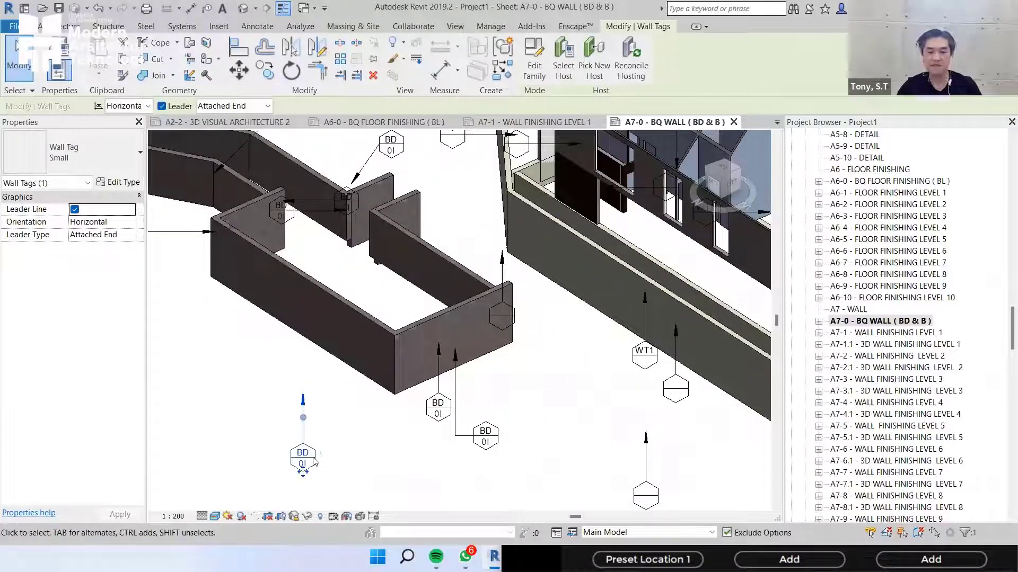
pyautogui.press('Escape')
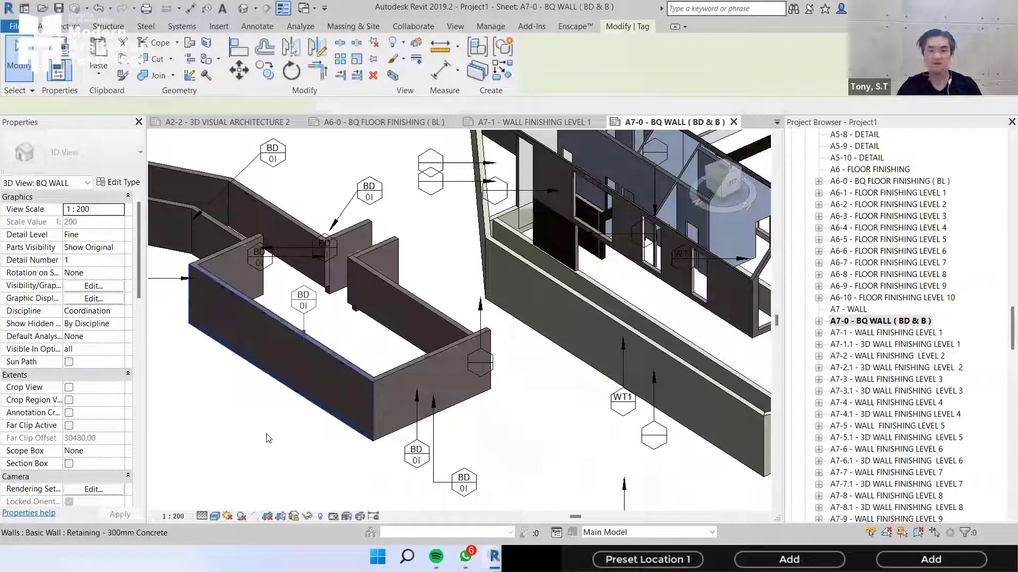
pyautogui.click(281, 465)
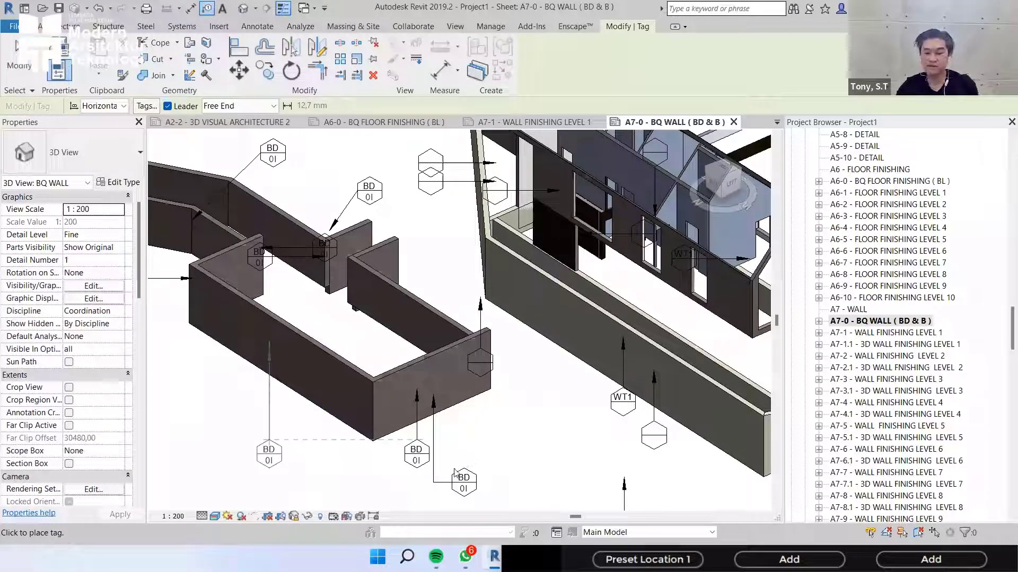
pyautogui.scroll(-2, 336, 446)
pyautogui.press('Escape')
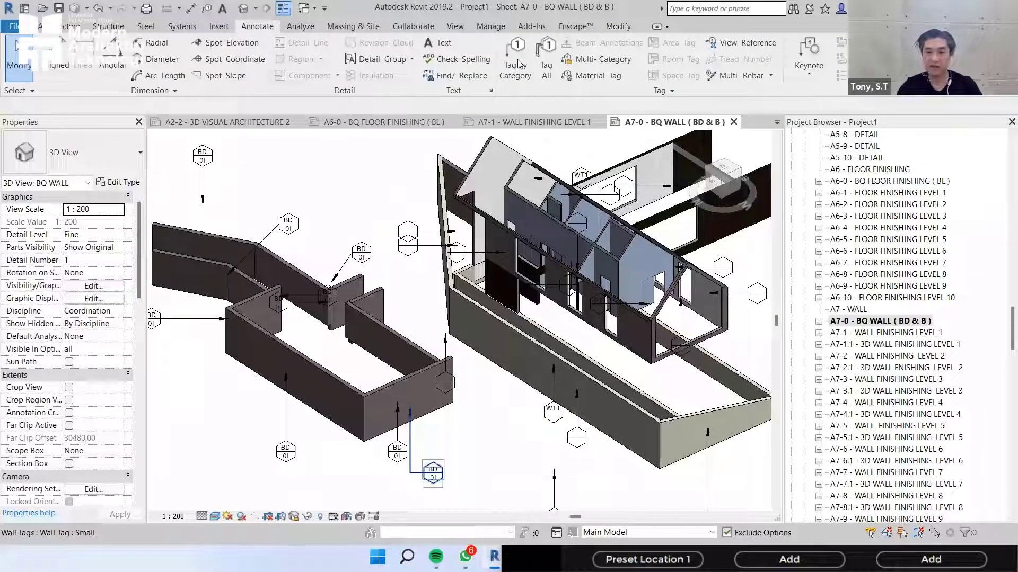
# - Delete the two misplaced BD 01 tags above the rear retaining walls
pyautogui.moveTo(322, 208); pyautogui.dragTo(380, 284, button='middle')
pyautogui.moveTo(362, 302); pyautogui.dragTo(317, 281)
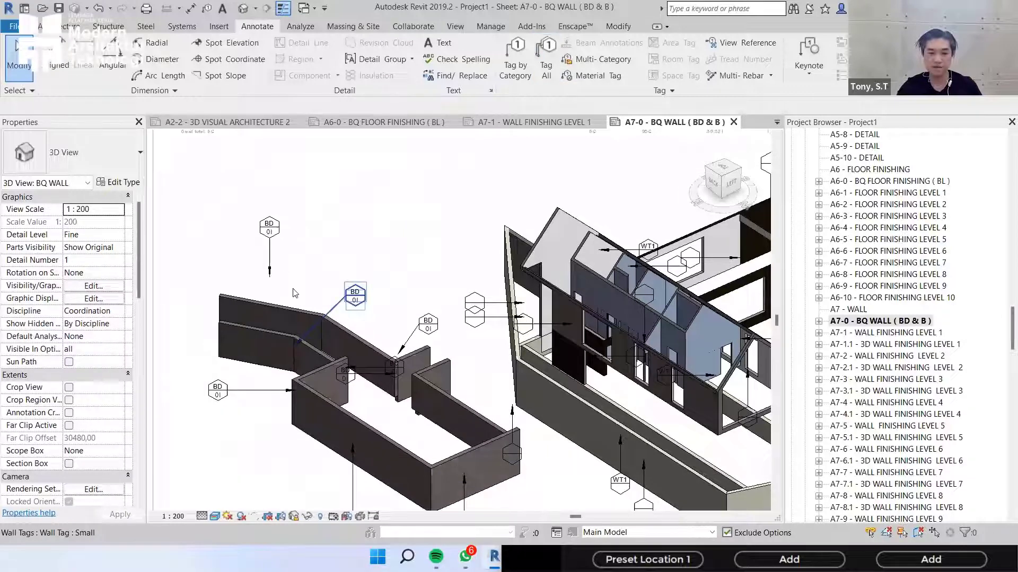
pyautogui.scroll(2, 295, 291)
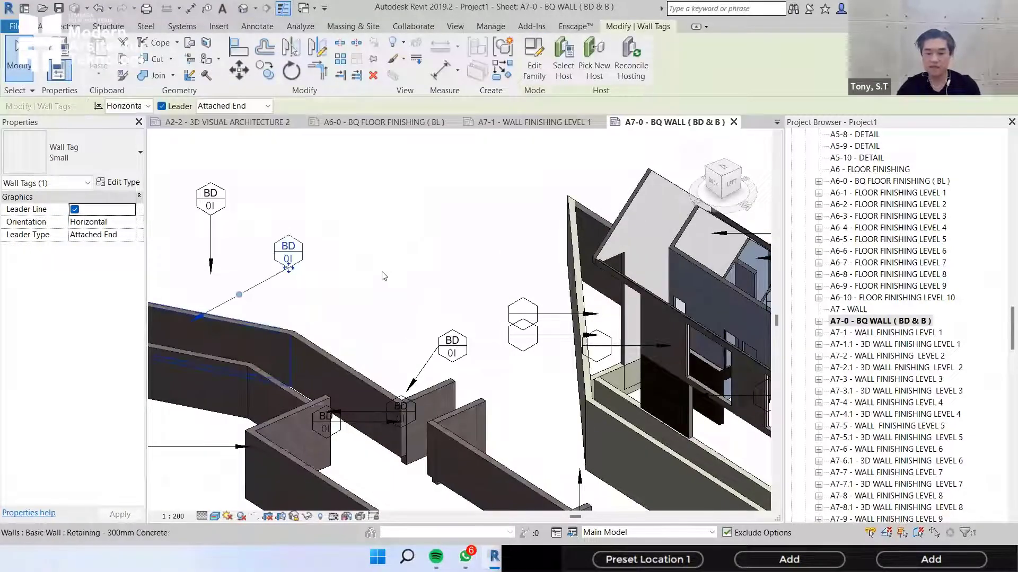
pyautogui.press('Delete')
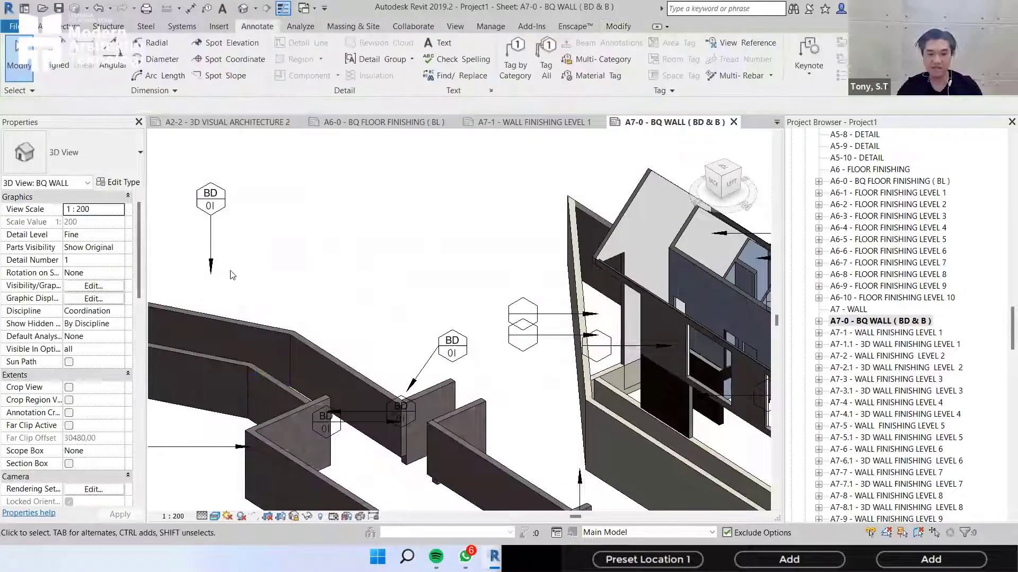
pyautogui.click(211, 258)
pyautogui.press('Delete')
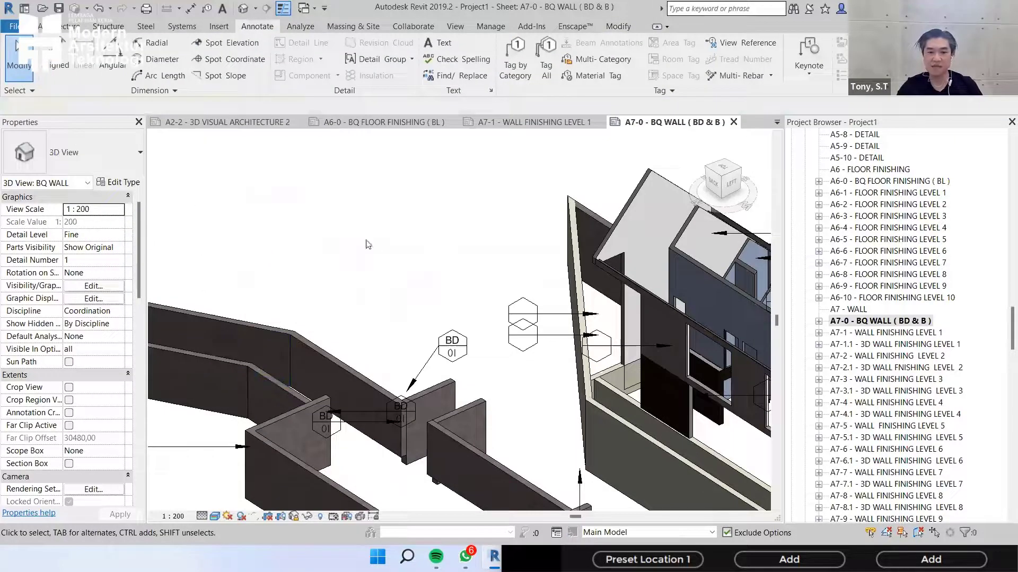
# - Tag the two rear retaining wall segments by category, placing both tag heads above the walls with leaders pointing down
pyautogui.press('t')
pyautogui.press('g')
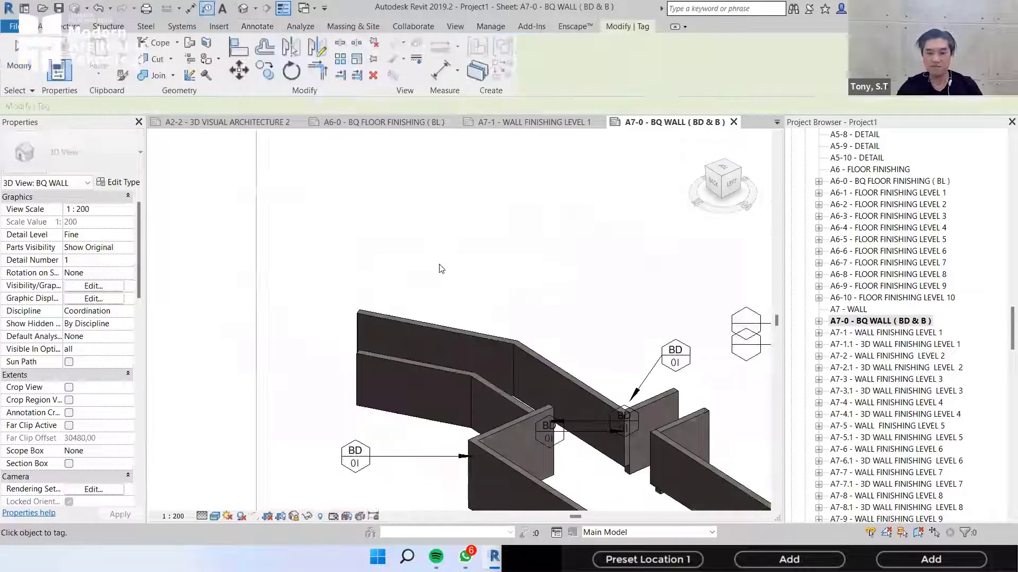
pyautogui.click(439, 269)
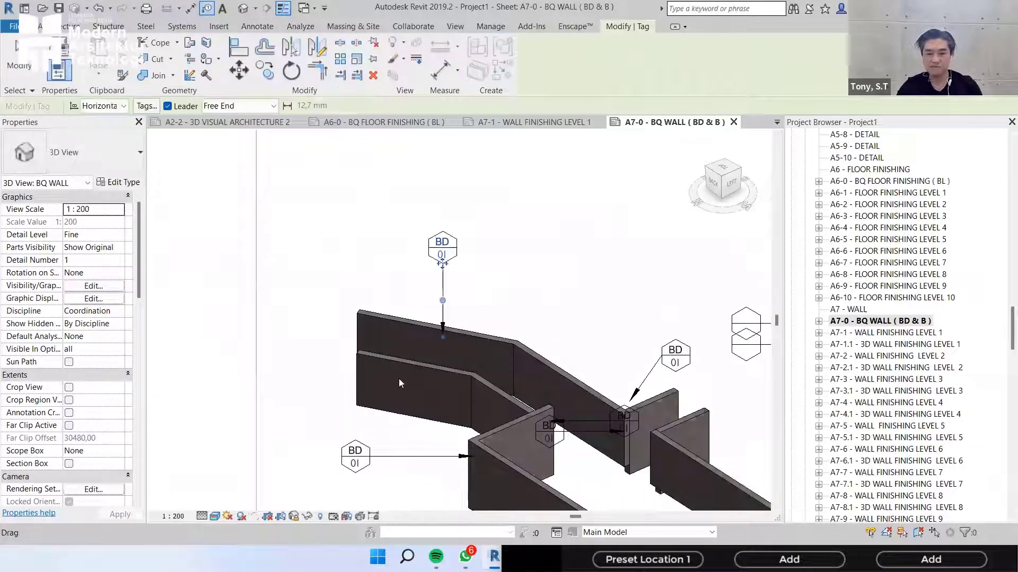
pyautogui.click(398, 283)
pyautogui.click(339, 278)
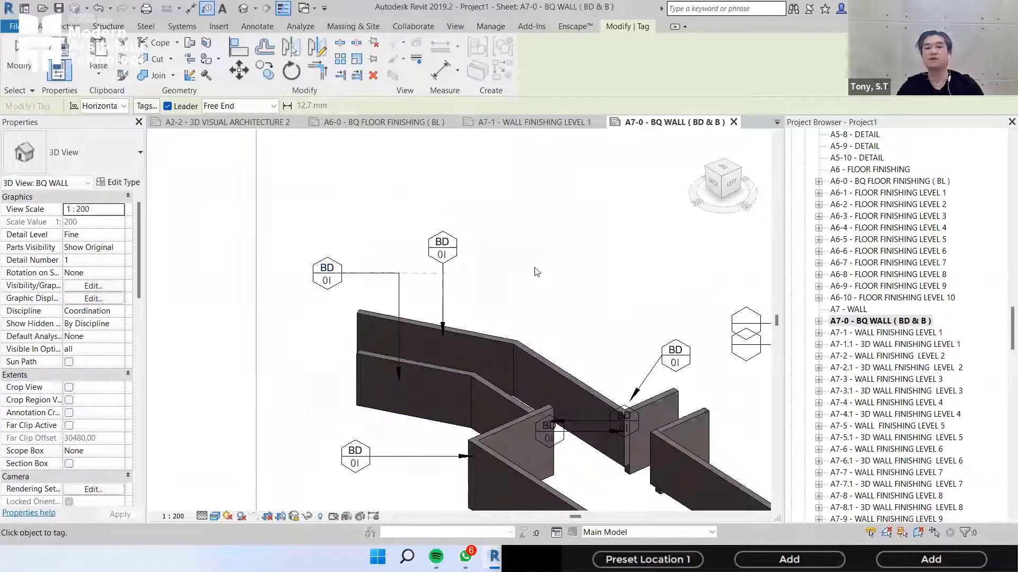
pyautogui.press('Escape')
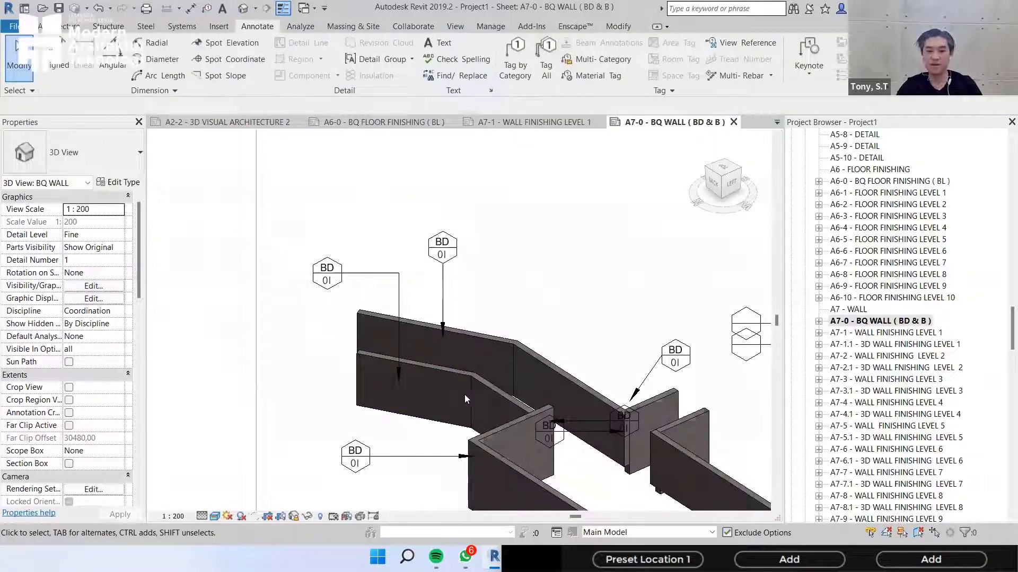
# - Set the type mark in the WT1 tag in front of the long boundary wall to BD
pyautogui.scroll(-2, 465, 394)
pyautogui.moveTo(417, 317); pyautogui.dragTo(418, 422, button='middle')
pyautogui.scroll(2, 417, 423)
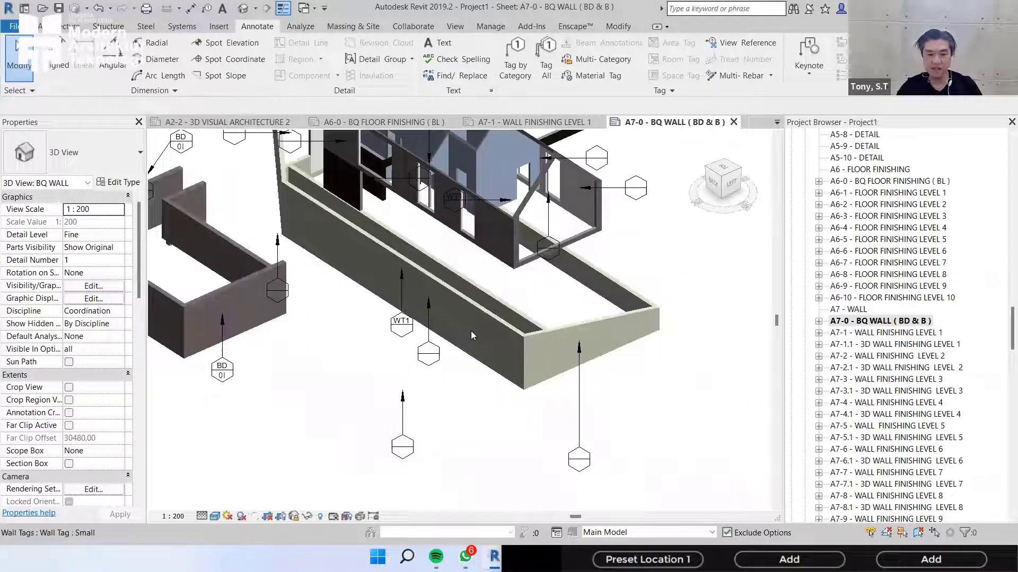
pyautogui.scroll(2, 352, 358)
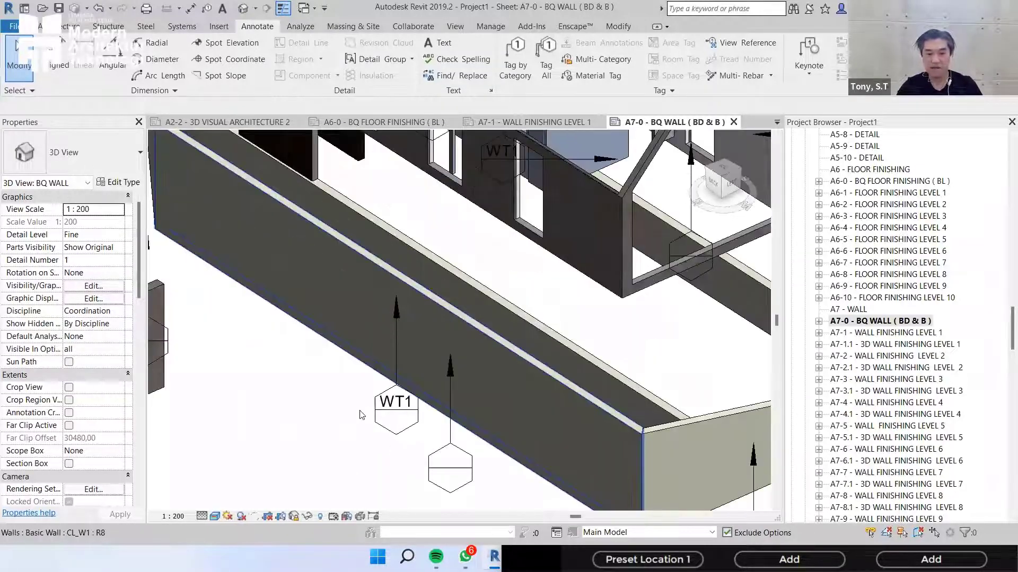
pyautogui.click(391, 402)
pyautogui.click(391, 402)
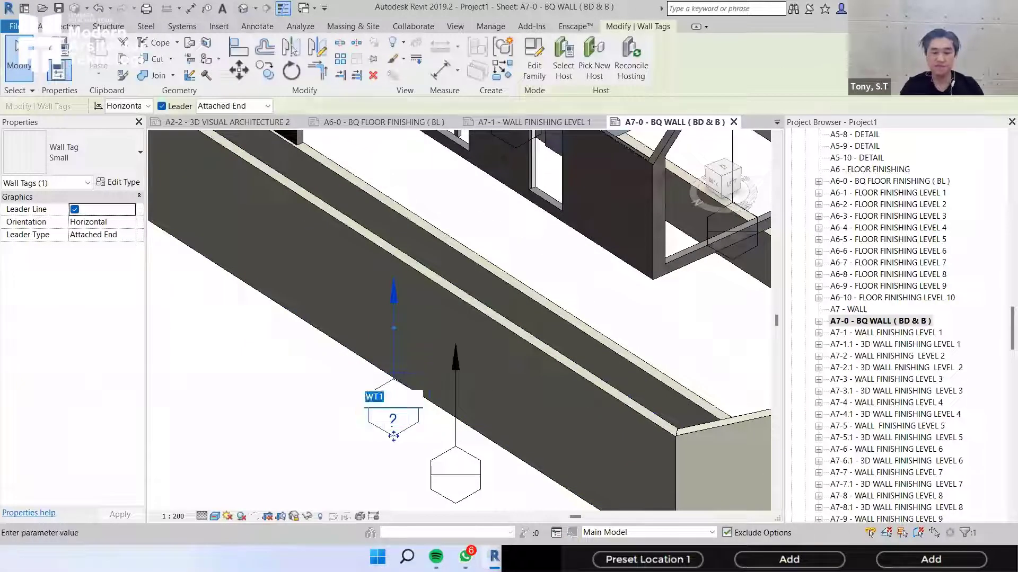
pyautogui.write('BD')
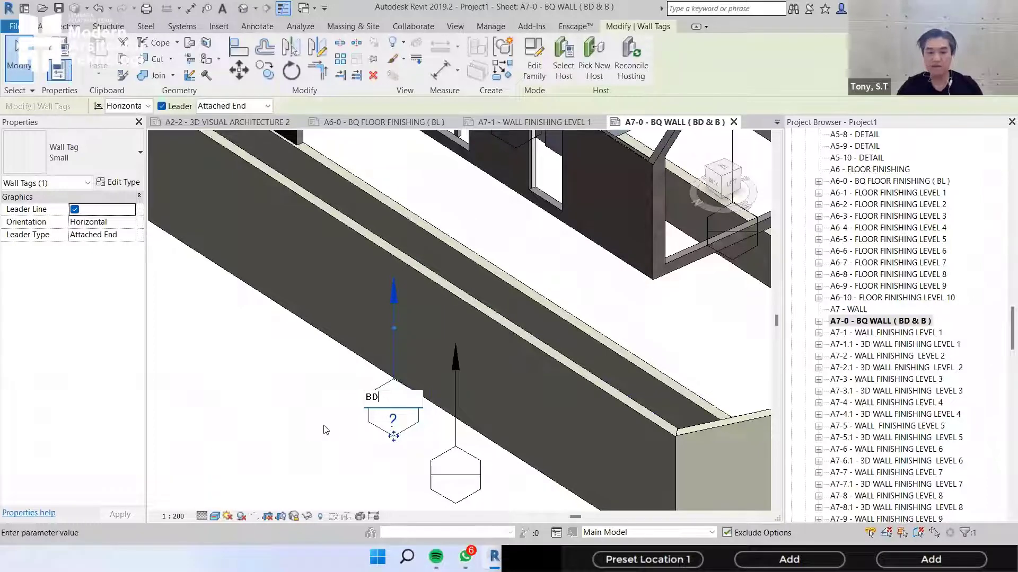
pyautogui.press('Return')
pyautogui.click(551, 285)
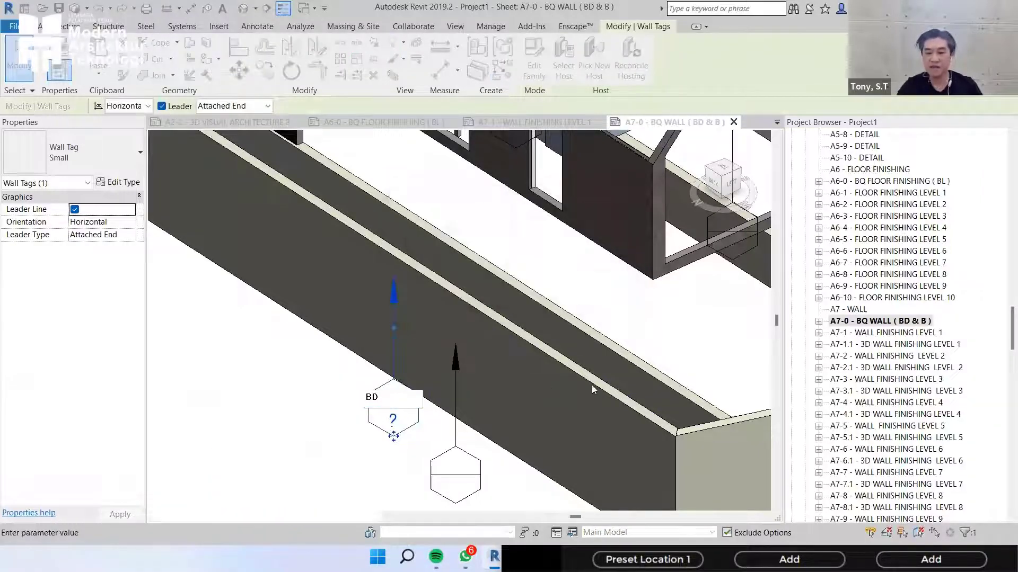
pyautogui.scroll(-1, 526, 439)
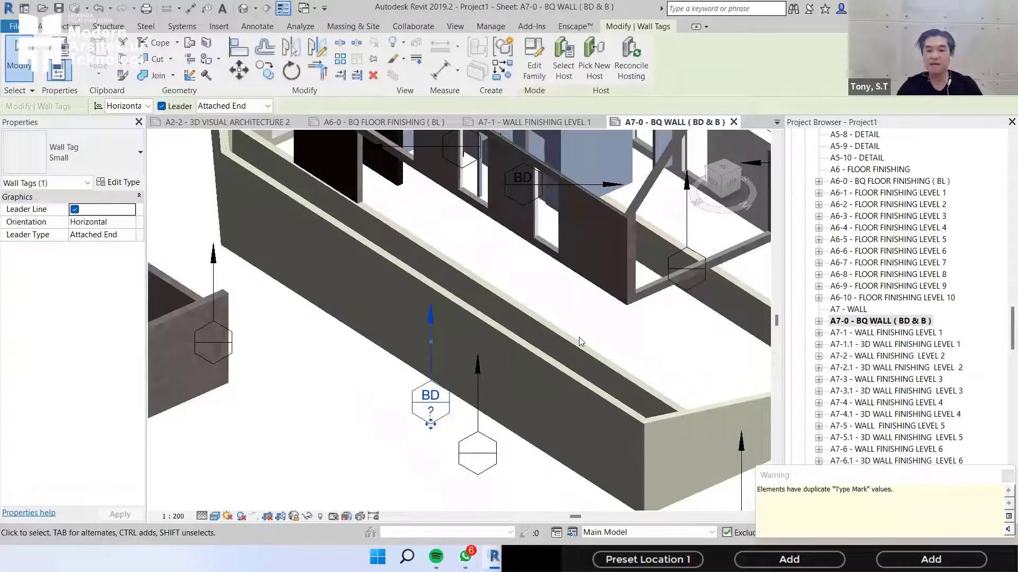
pyautogui.press('Escape')
# - Set the mark to 02 in the BD tag in front of the long boundary wall
pyautogui.scroll(-1, 577, 341)
pyautogui.scroll(-1, 577, 348)
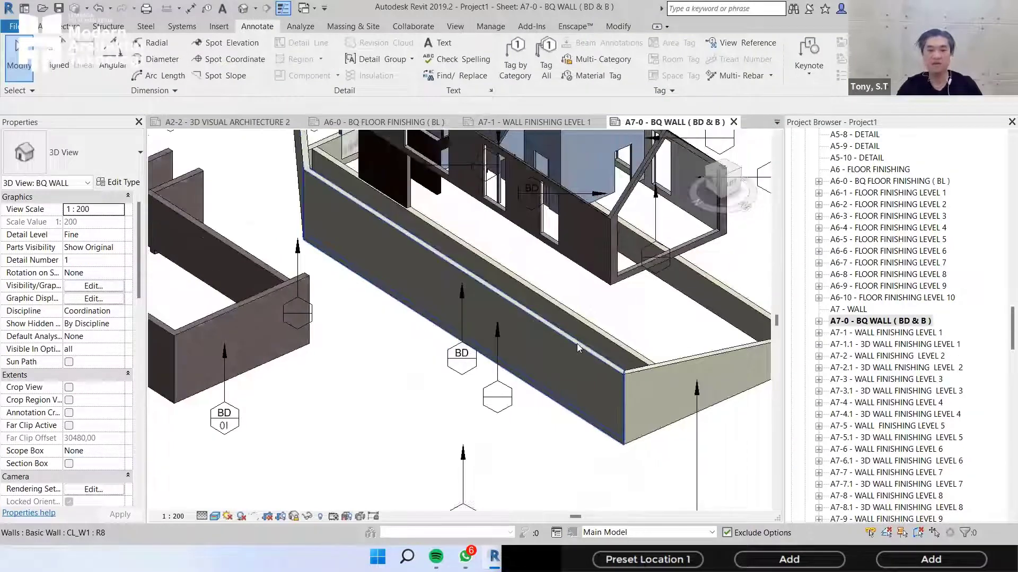
pyautogui.click(578, 347)
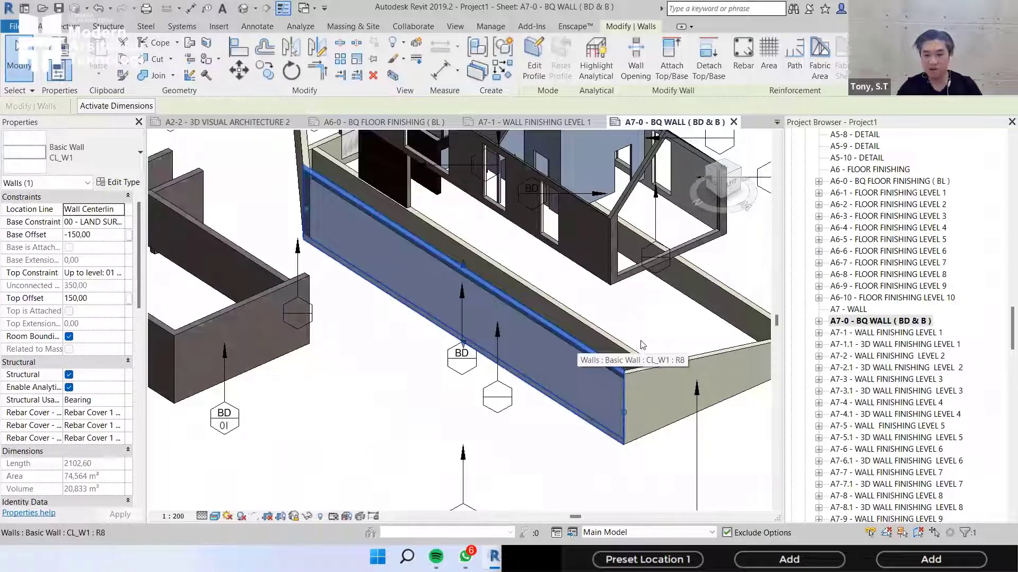
pyautogui.rightClick(762, 355)
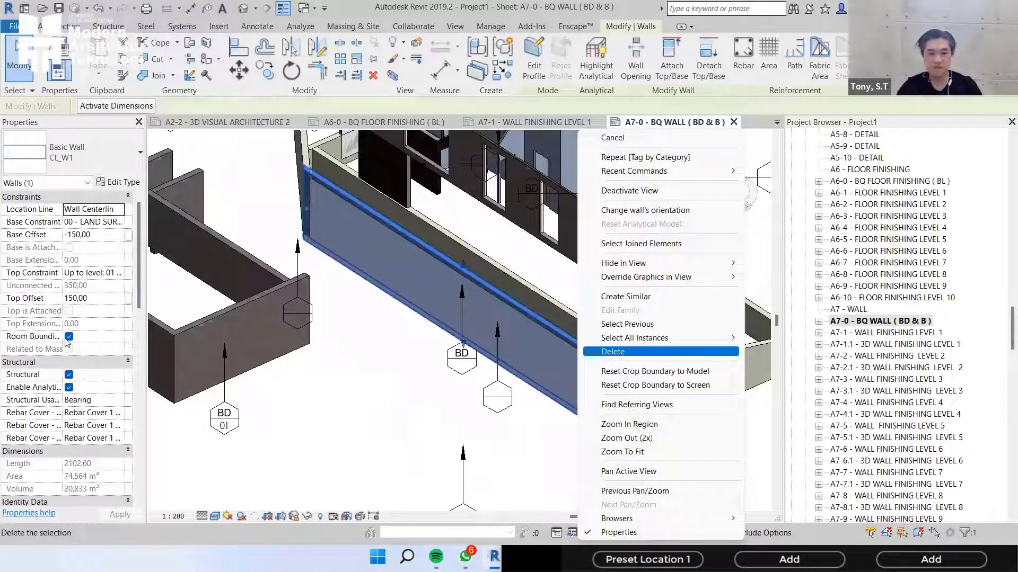
pyautogui.scroll(-2, 79, 443)
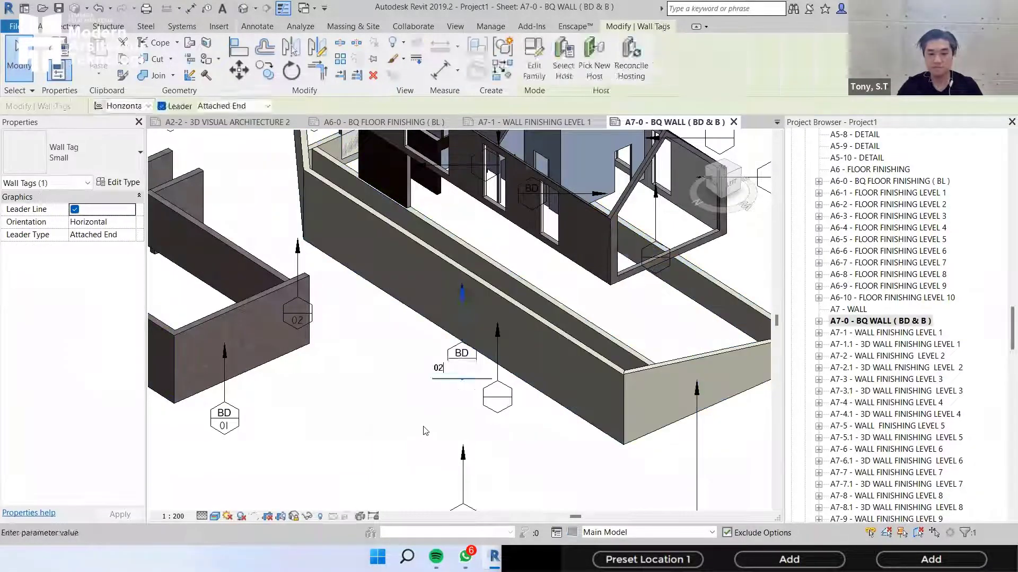
pyautogui.click(425, 431)
pyautogui.press('Return')
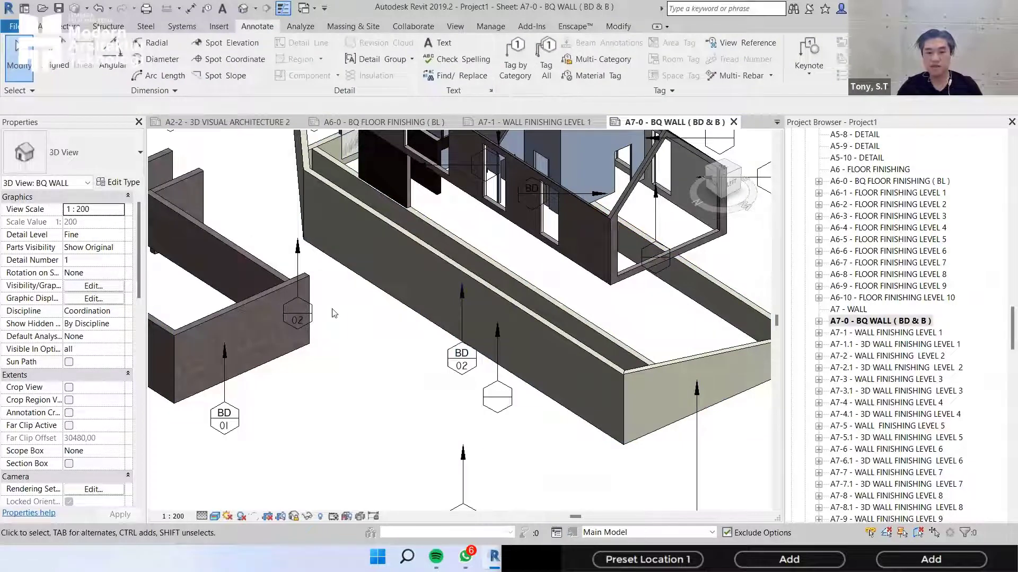
# - Move the unnumbered BD tag clear above the house's sloped wall tops, keeping its leader pointing at the light-coloured wall
pyautogui.scroll(-3, 335, 314)
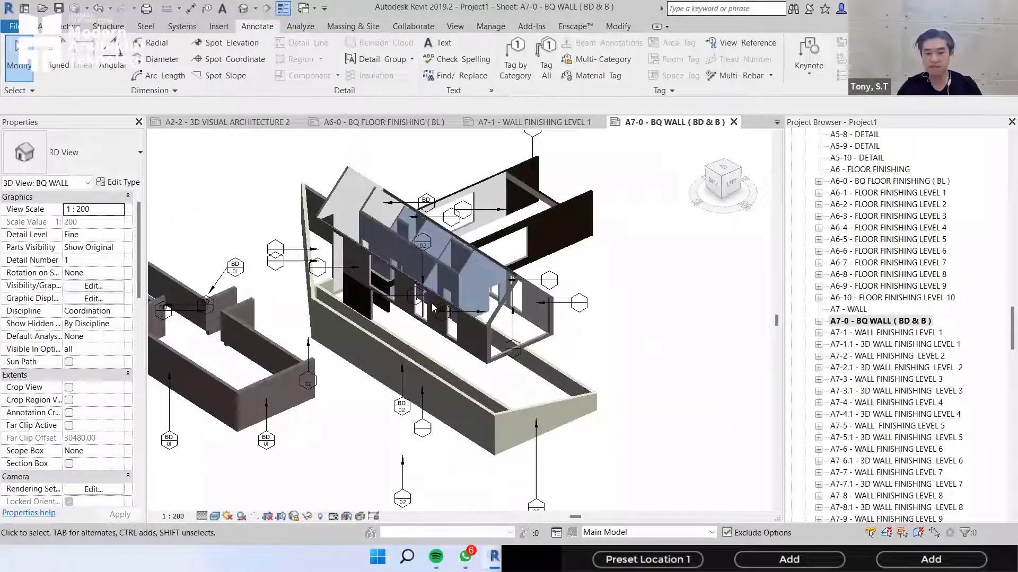
pyautogui.moveTo(452, 189); pyautogui.dragTo(433, 308, button='middle')
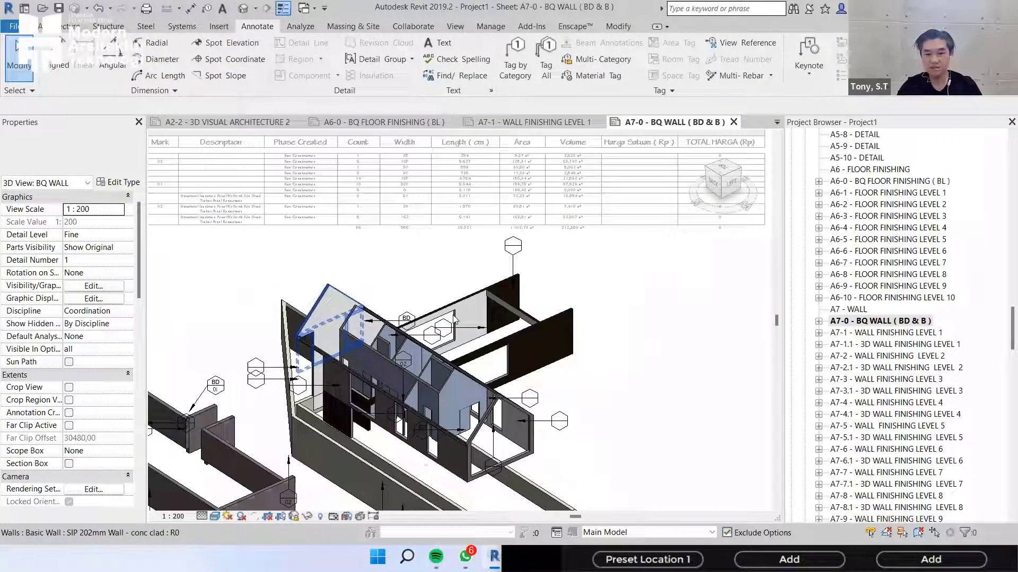
pyautogui.click(453, 318)
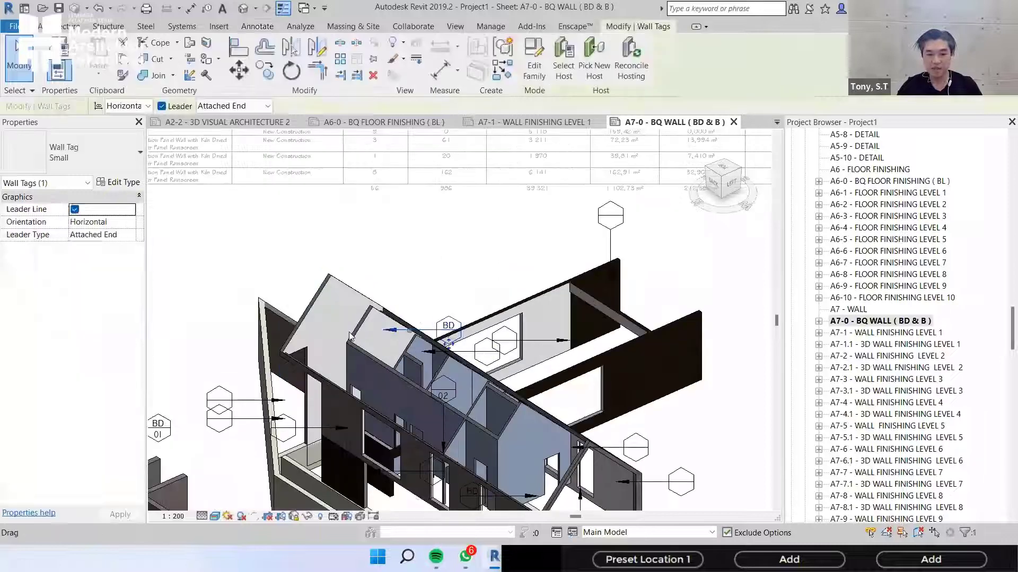
pyautogui.scroll(2, 328, 307)
pyautogui.scroll(3, 408, 289)
pyautogui.click(531, 309)
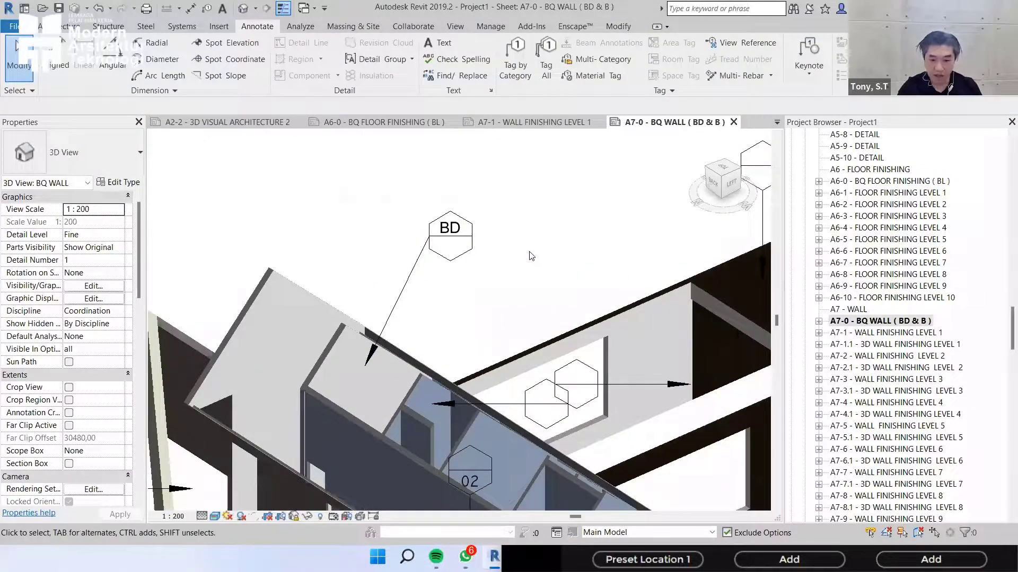
# - Set the mark to 03 in the BD tag above the house walls
pyautogui.scroll(4, 549, 329)
pyautogui.click(550, 339)
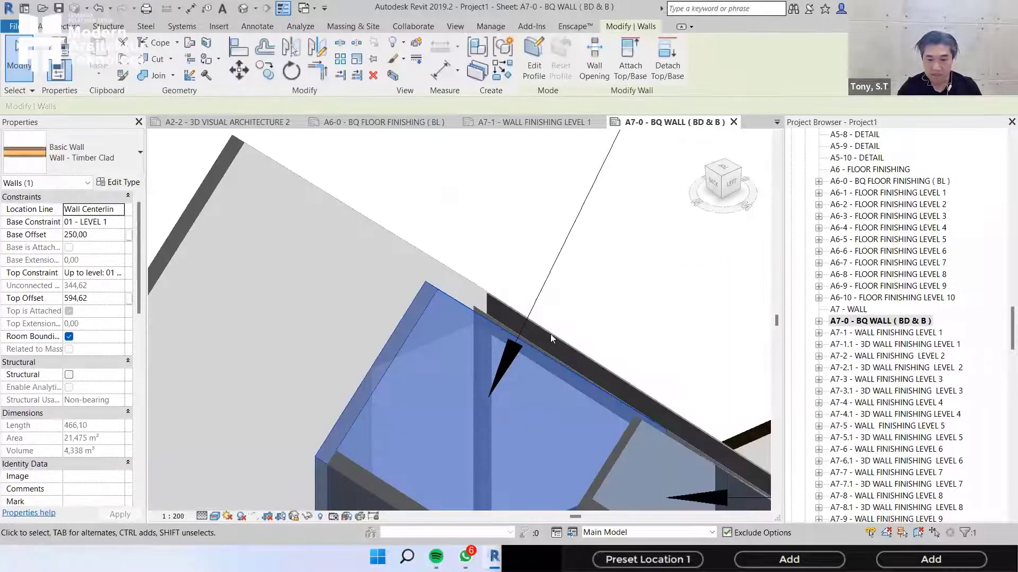
pyautogui.press('Escape')
pyautogui.scroll(-4, 477, 326)
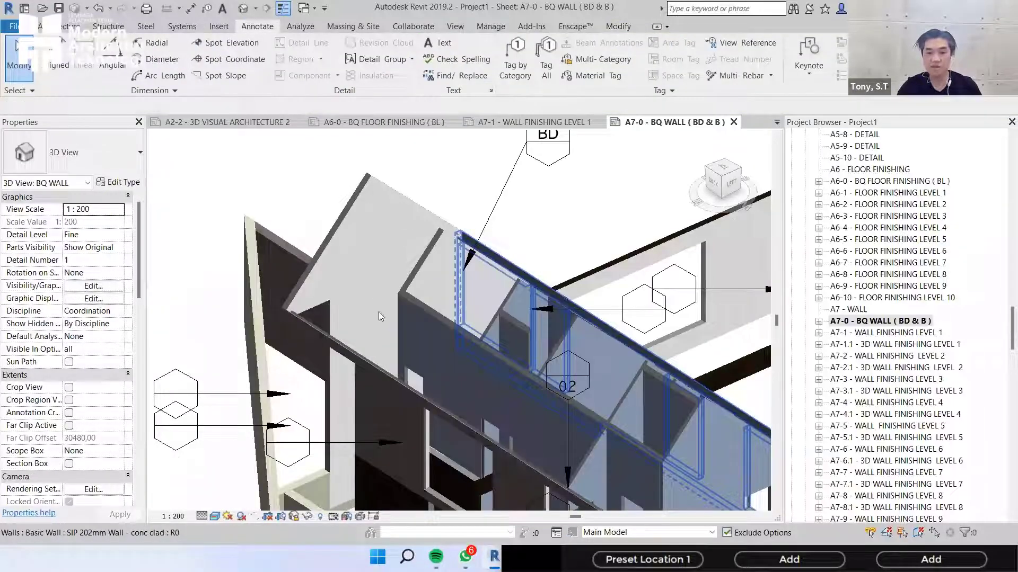
pyautogui.scroll(-3, 378, 314)
pyautogui.doubleClick(376, 311)
pyautogui.write('03')
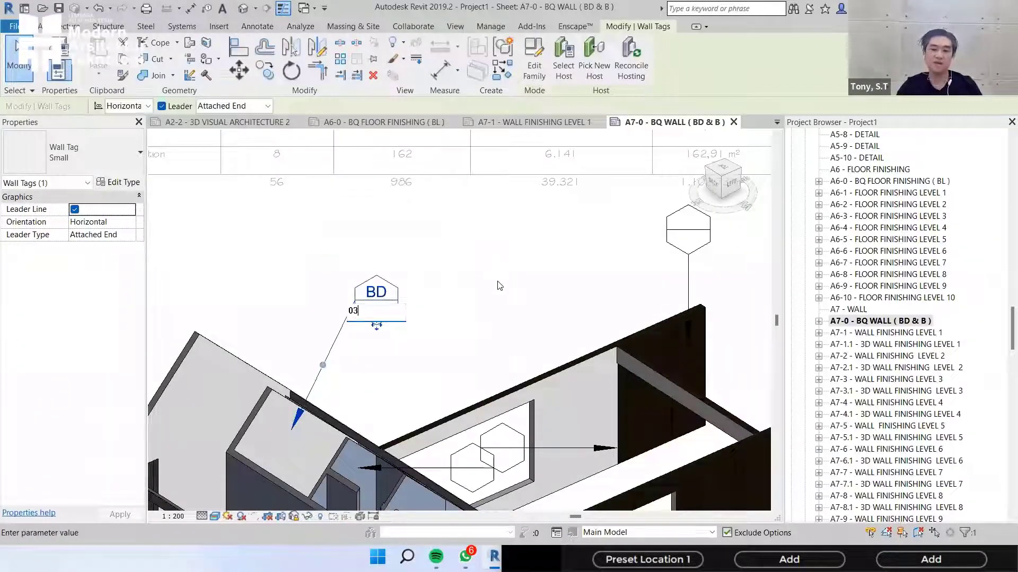
pyautogui.click(499, 286)
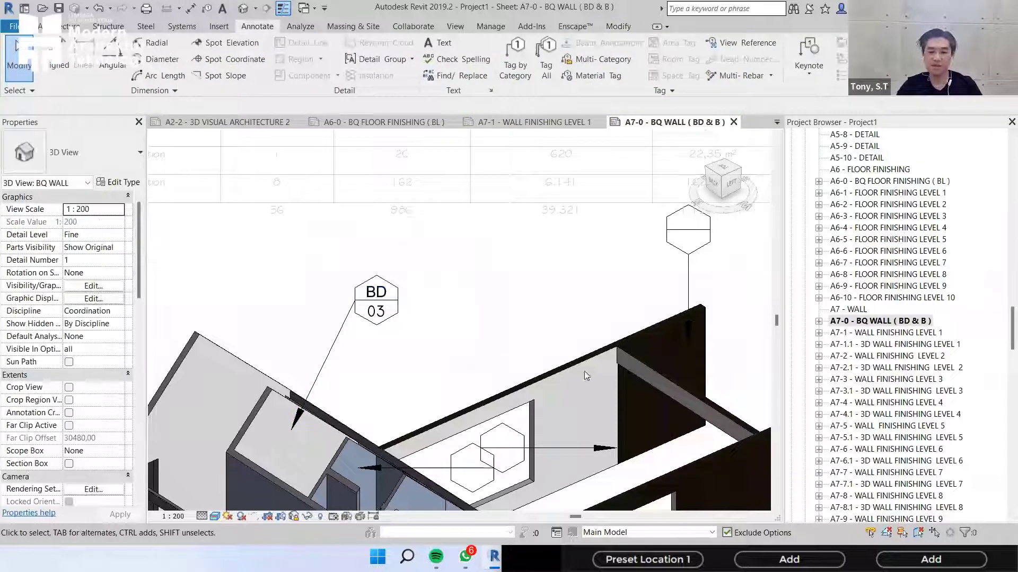
pyautogui.scroll(-5, 359, 299)
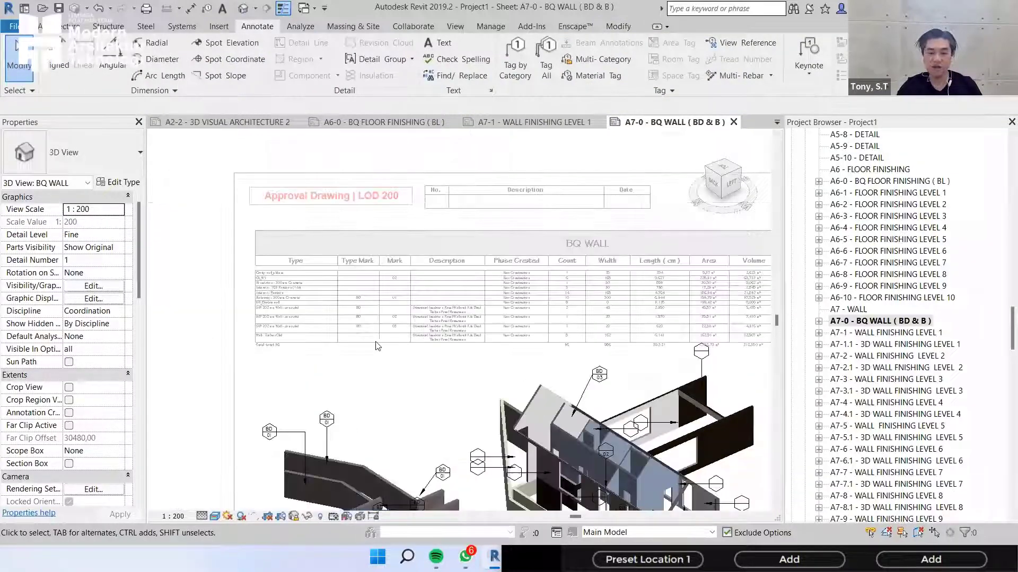
# - Deactivate the BQ WALL 3D view to return to editing the sheet
pyautogui.scroll(5, 371, 345)
pyautogui.scroll(4, 416, 220)
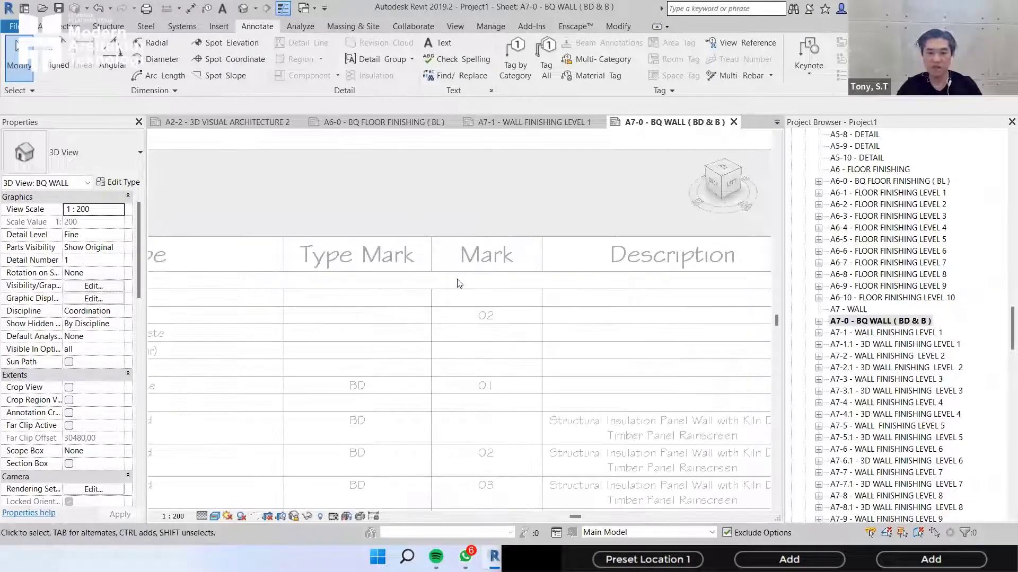
pyautogui.rightClick(416, 220)
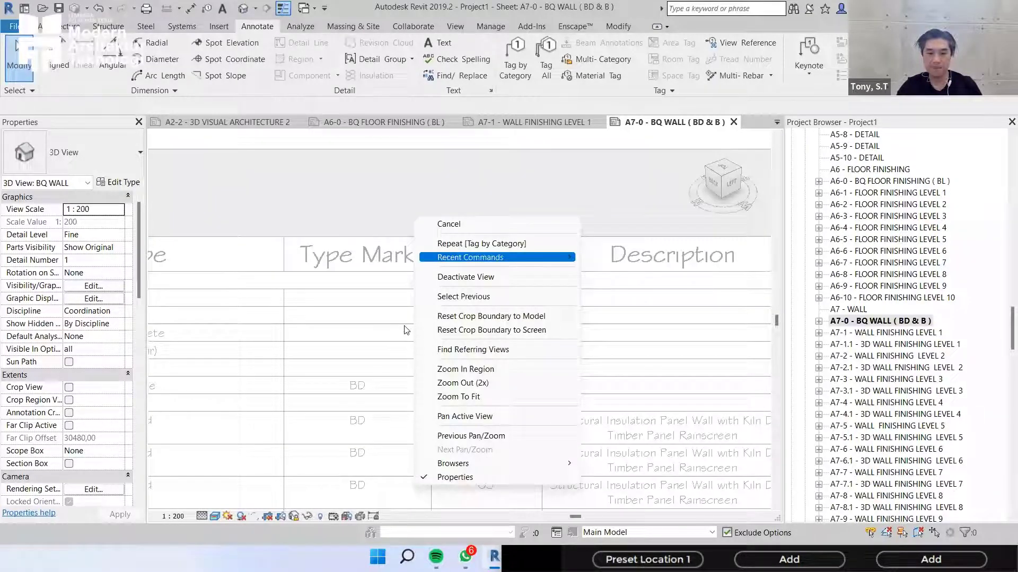
pyautogui.click(421, 325)
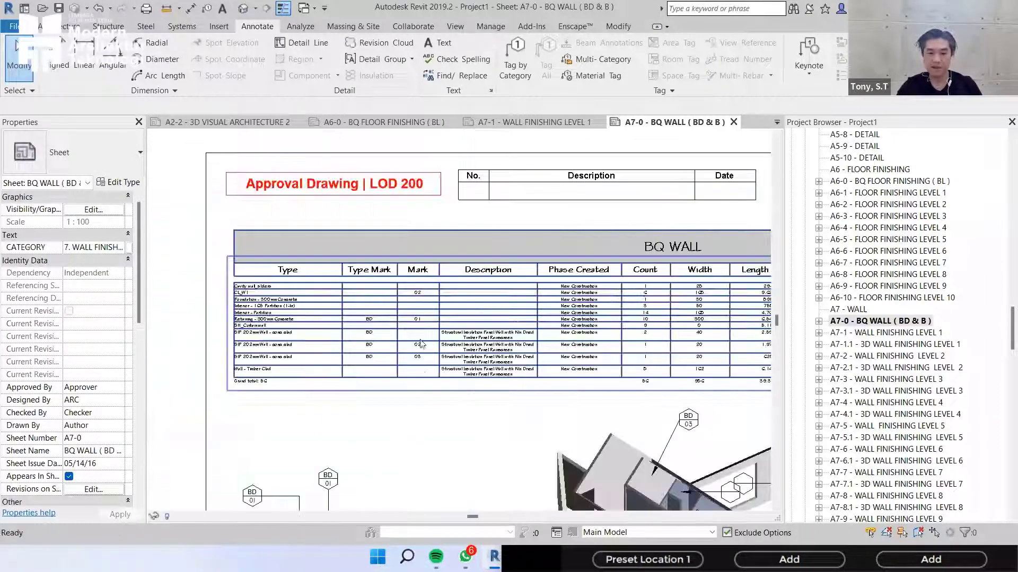
# - Compare the Type Mark and Mark entries in the BQ WALL schedule with the tags on the walls in the 3D view
pyautogui.scroll(-5, 411, 384)
pyautogui.scroll(4, 424, 381)
pyautogui.moveTo(435, 408); pyautogui.dragTo(468, 442, button='middle')
pyautogui.scroll(-2, 554, 271)
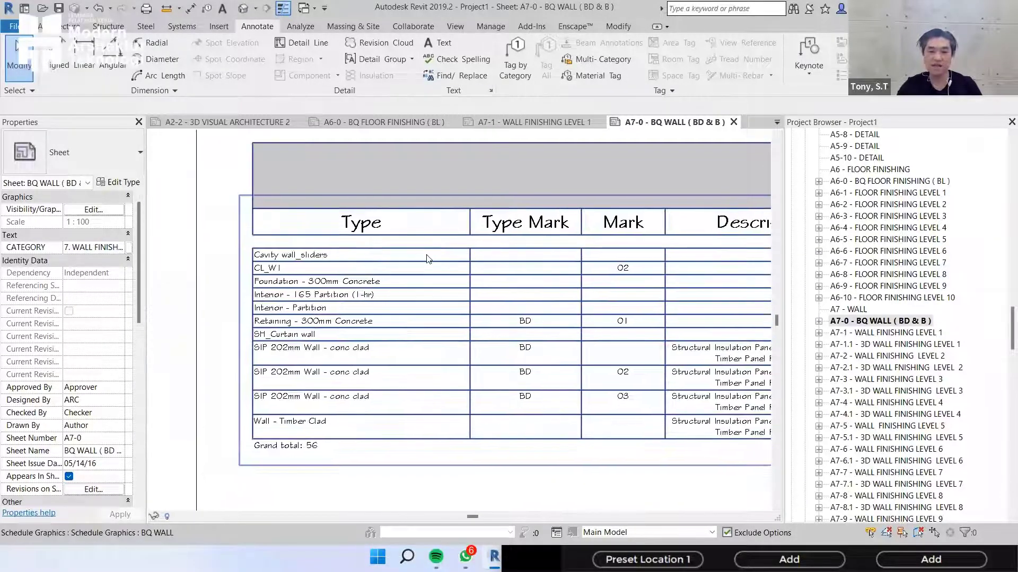
pyautogui.scroll(-3, 530, 317)
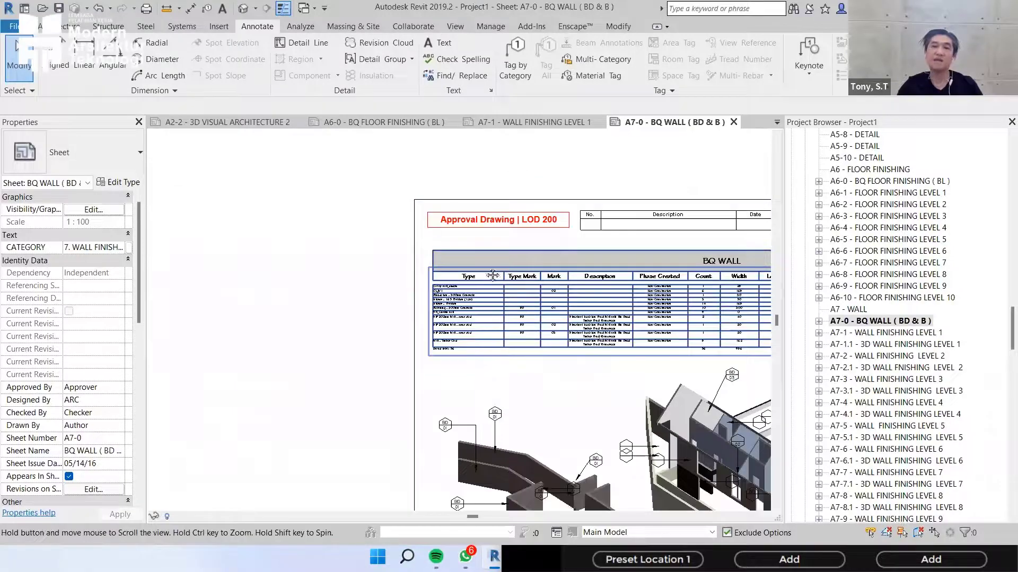
pyautogui.moveTo(533, 317); pyautogui.dragTo(462, 264, button='middle')
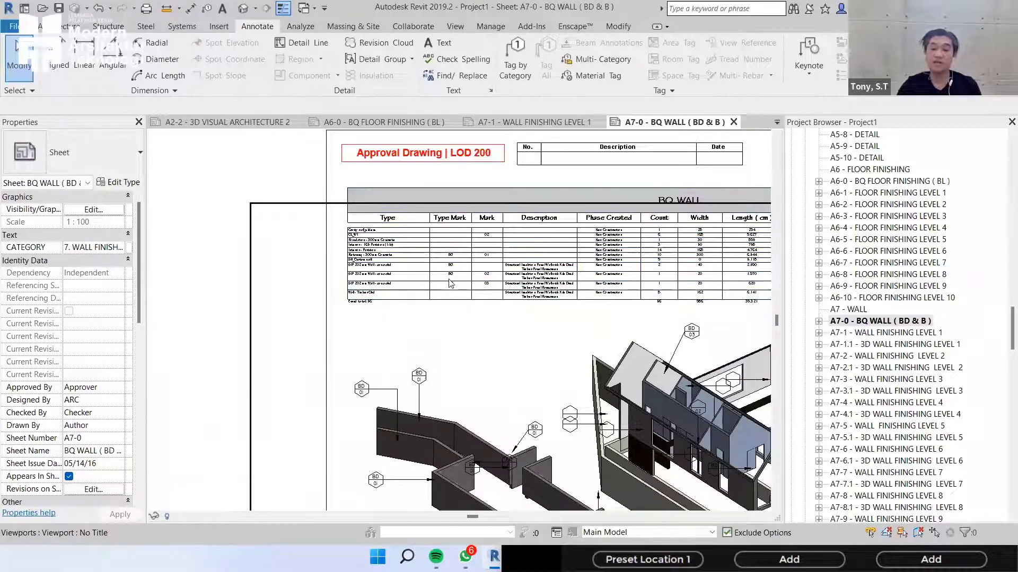
pyautogui.scroll(-2, 449, 286)
pyautogui.scroll(1, 636, 347)
pyautogui.scroll(1, 576, 291)
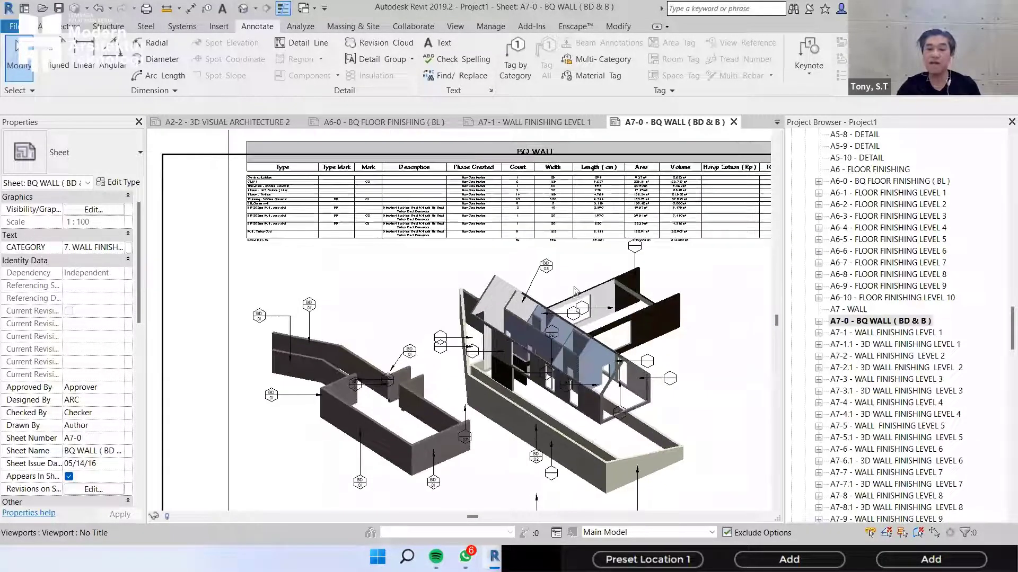
pyautogui.scroll(1, 578, 318)
pyautogui.scroll(1, 573, 297)
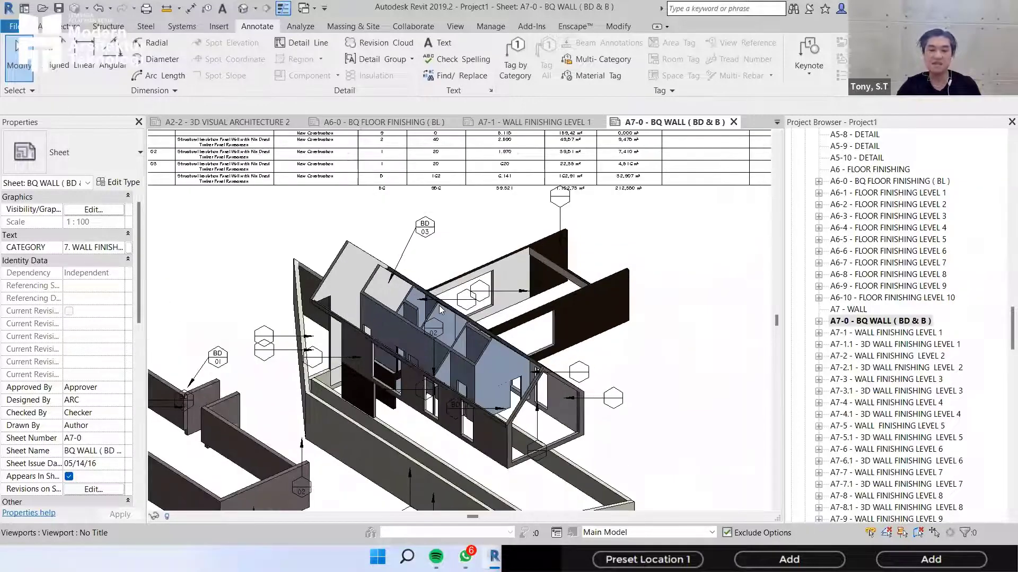
pyautogui.scroll(-1, 441, 309)
pyautogui.moveTo(359, 262); pyautogui.dragTo(387, 261, button='middle')
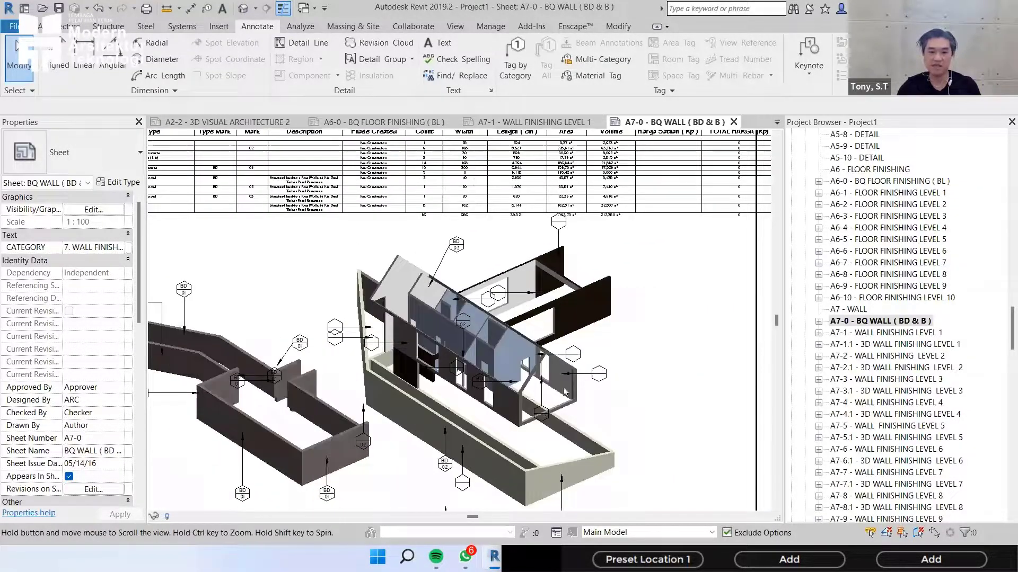
pyautogui.moveTo(219, 160); pyautogui.dragTo(378, 245, button='middle')
pyautogui.moveTo(319, 264); pyautogui.dragTo(369, 289, button='middle')
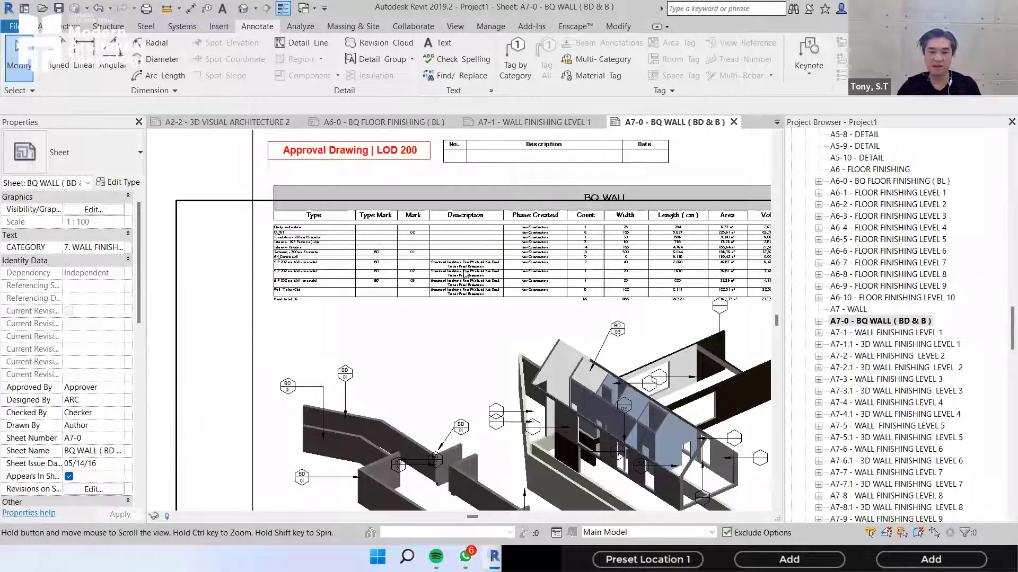
pyautogui.scroll(5, 460, 271)
pyautogui.scroll(-1, 469, 284)
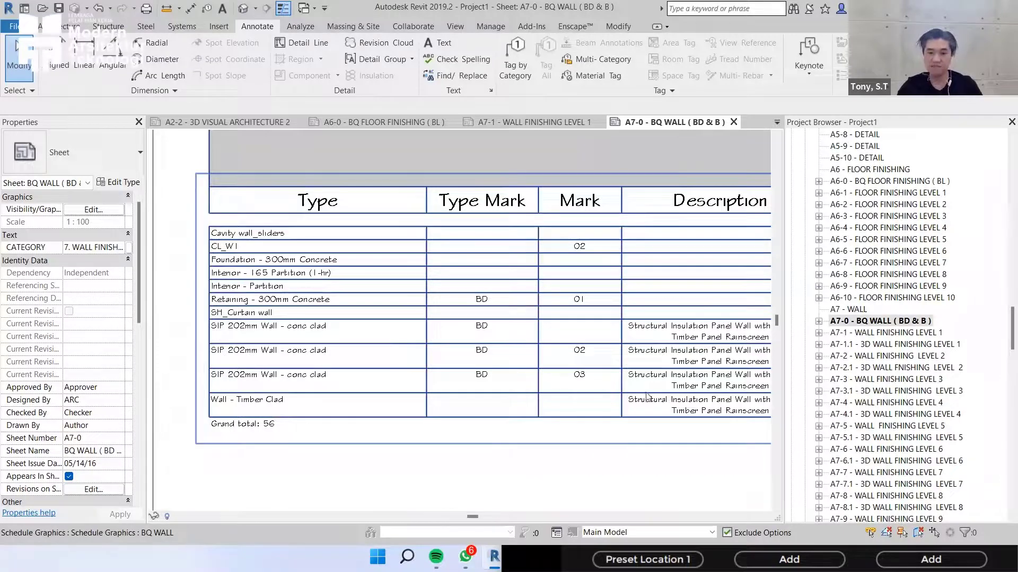
# - Check the house and boundary wall tags in the 3D view for missing codes against the BQ WALL schedule rows
pyautogui.scroll(-5, 513, 339)
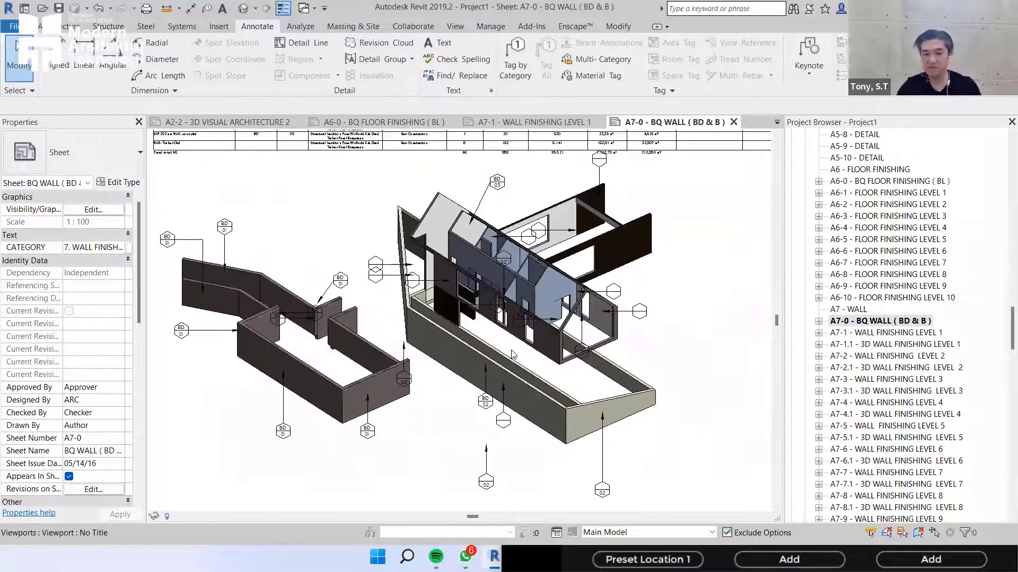
pyautogui.scroll(-3, 498, 355)
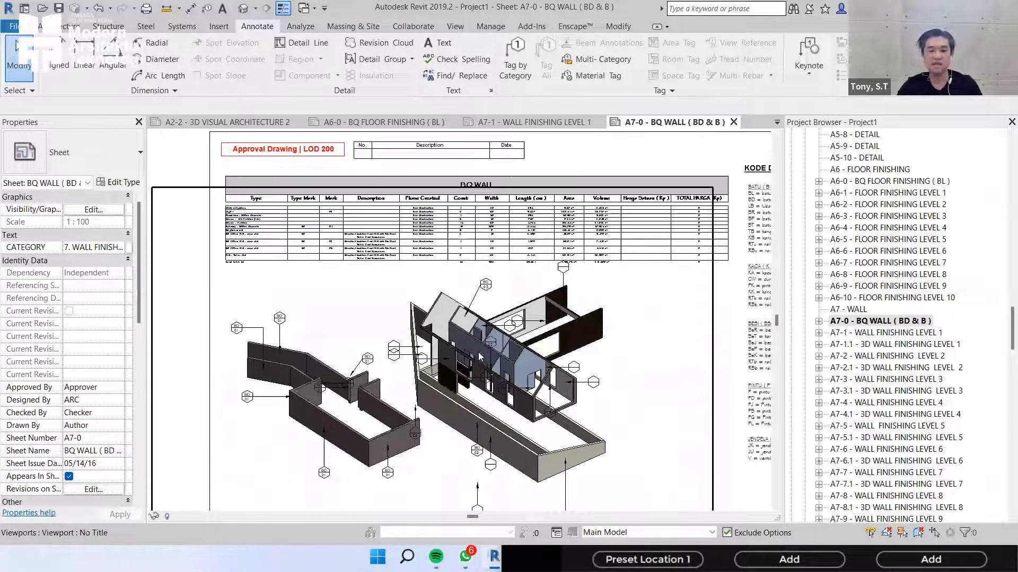
pyautogui.scroll(2, 330, 237)
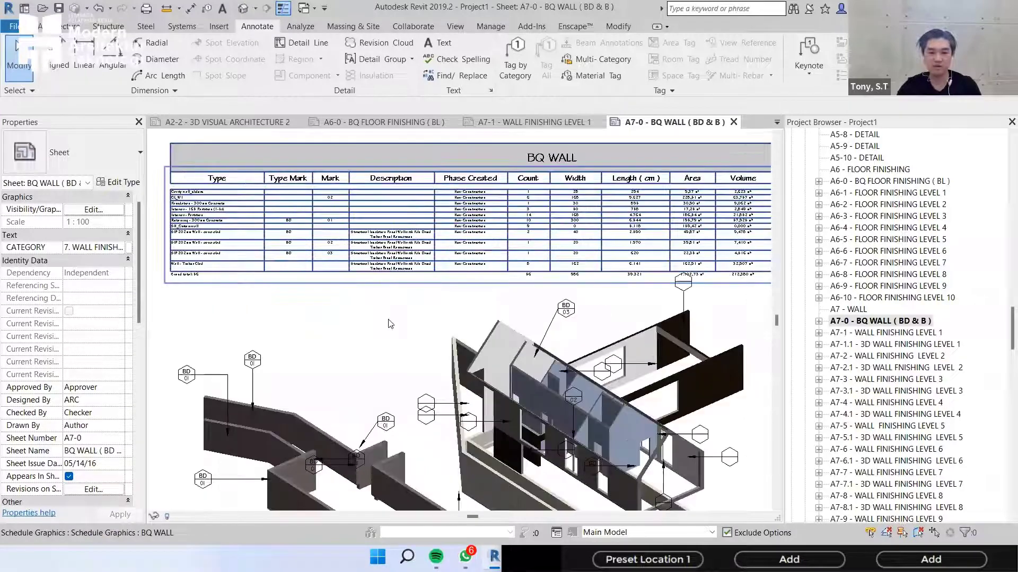
pyautogui.scroll(2, 414, 342)
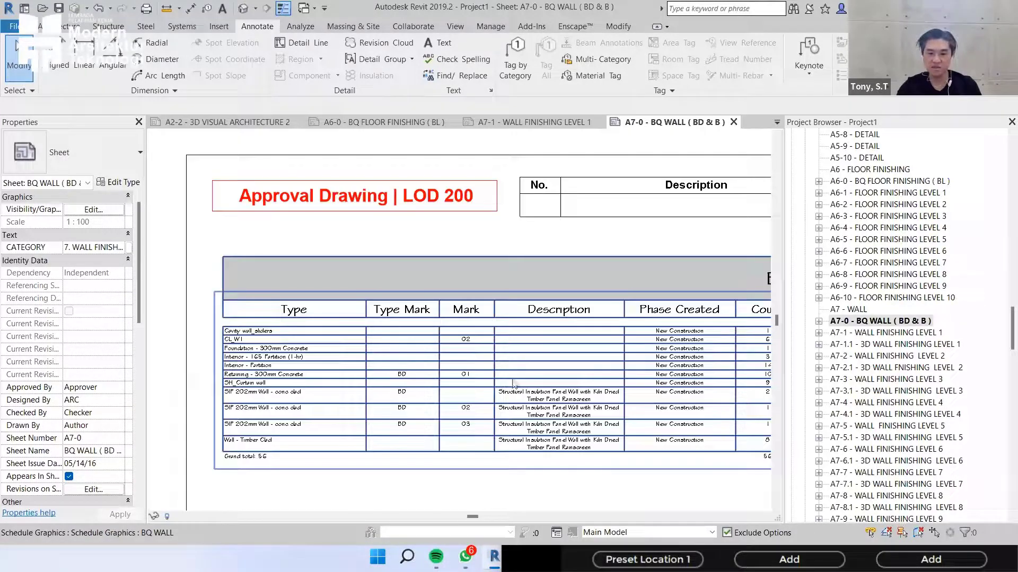
pyautogui.scroll(1, 430, 207)
pyautogui.scroll(-3, 414, 318)
pyautogui.scroll(3, 652, 378)
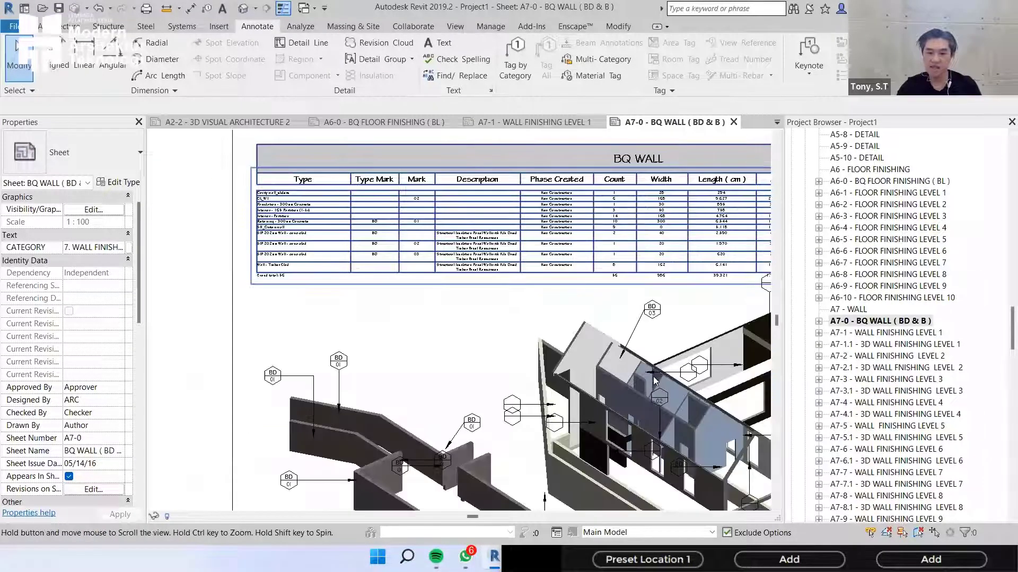
pyautogui.moveTo(653, 380); pyautogui.dragTo(446, 229, button='middle')
pyautogui.scroll(2, 579, 322)
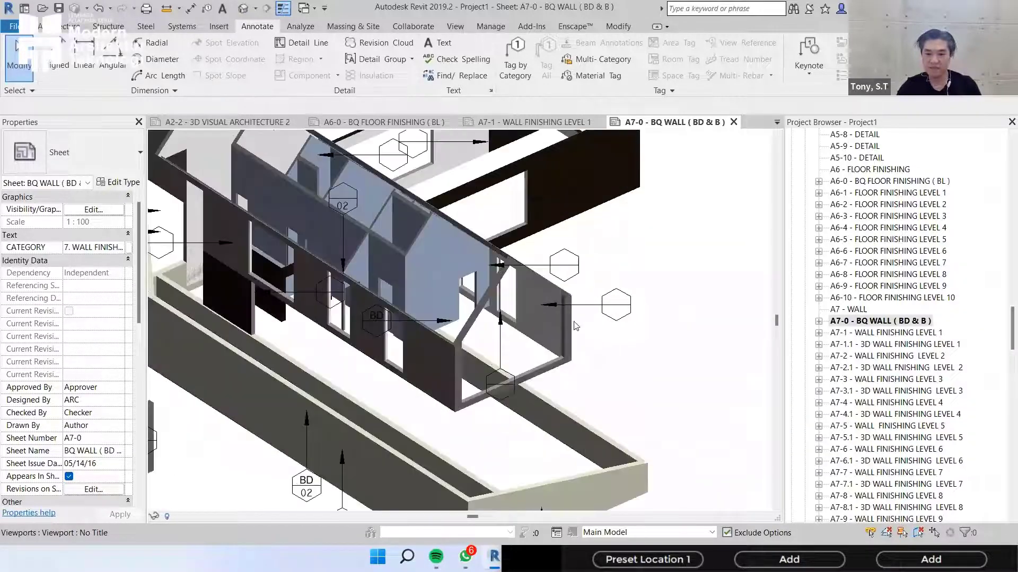
pyautogui.scroll(-2, 261, 262)
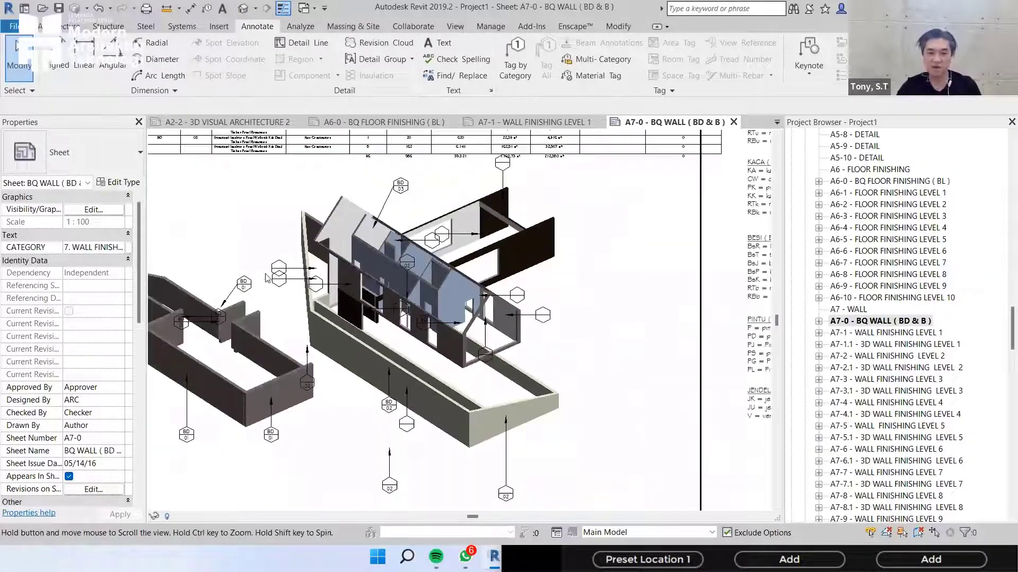
pyautogui.moveTo(289, 279); pyautogui.dragTo(431, 459, button='middle')
pyautogui.scroll(3, 434, 282)
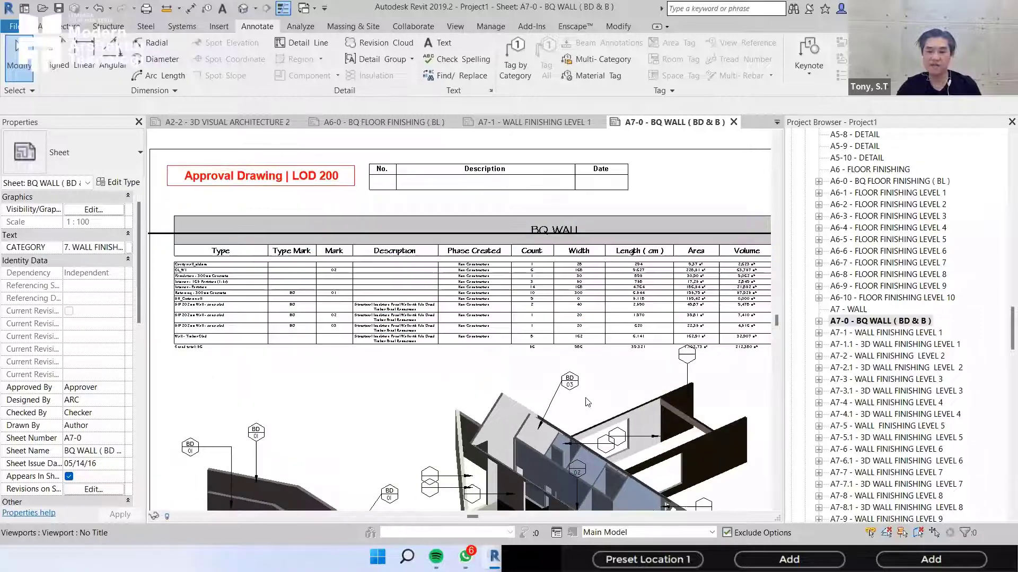
# - Examine the Width, Length, Area, Volume, Harga Satuan and TOTAL HARGA columns of the BQ WALL schedule
pyautogui.scroll(1, 471, 342)
pyautogui.moveTo(631, 329); pyautogui.dragTo(326, 355, button='middle')
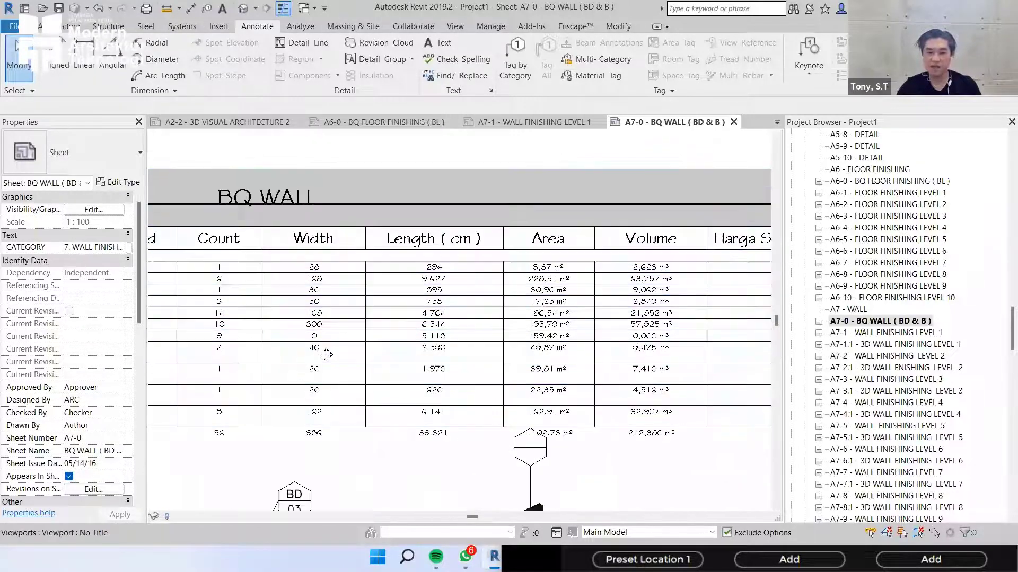
pyautogui.moveTo(377, 270); pyautogui.dragTo(215, 281, button='middle')
pyautogui.scroll(1, 407, 265)
pyautogui.scroll(1, 407, 265)
pyautogui.moveTo(407, 265); pyautogui.dragTo(226, 232, button='middle')
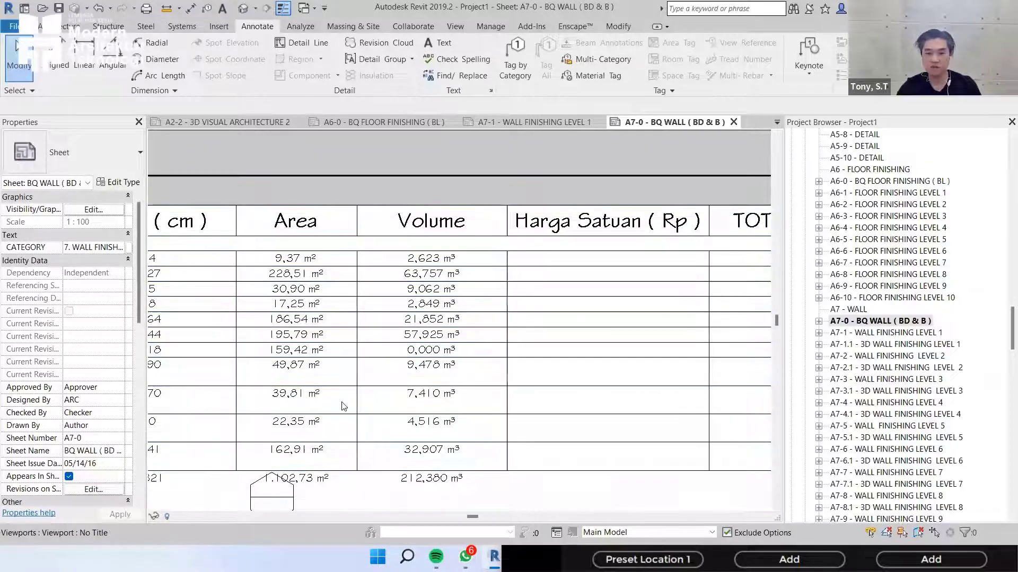
pyautogui.moveTo(343, 406); pyautogui.dragTo(463, 310, button='middle')
pyautogui.scroll(-3, 435, 434)
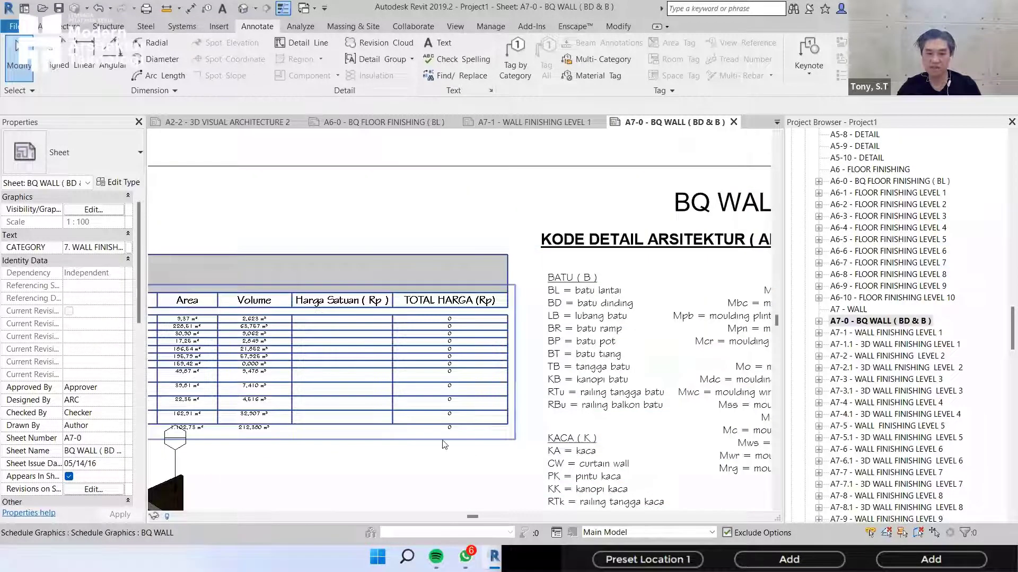
pyautogui.scroll(1, 387, 356)
pyautogui.scroll(-1, 535, 366)
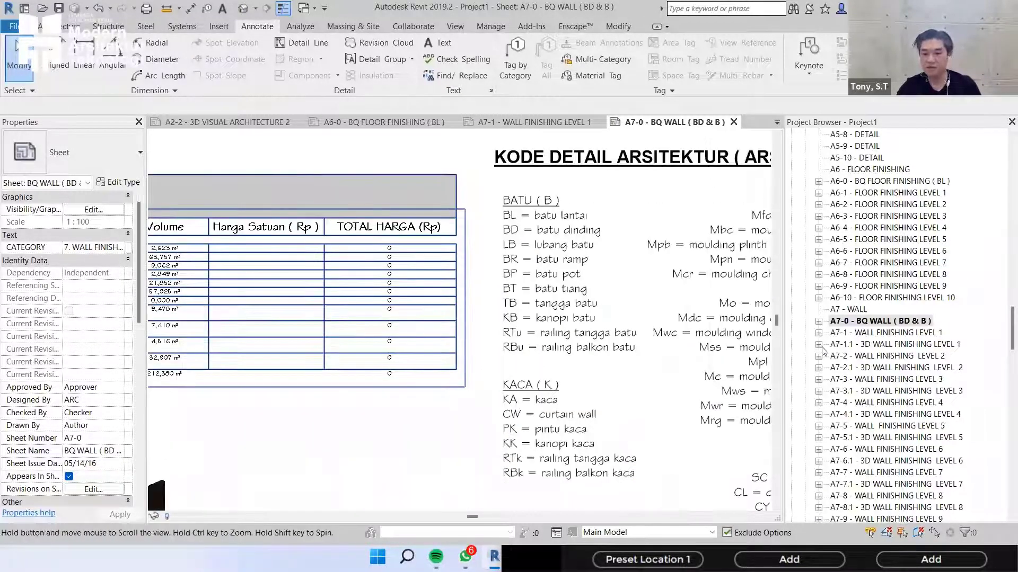
# - Open sheet A6-0 - BQ FLOOR FINISHING ( BL ) and look over its BQ FLOOR schedule and 3D floor view
pyautogui.scroll(-4, 567, 345)
pyautogui.scroll(5, 523, 384)
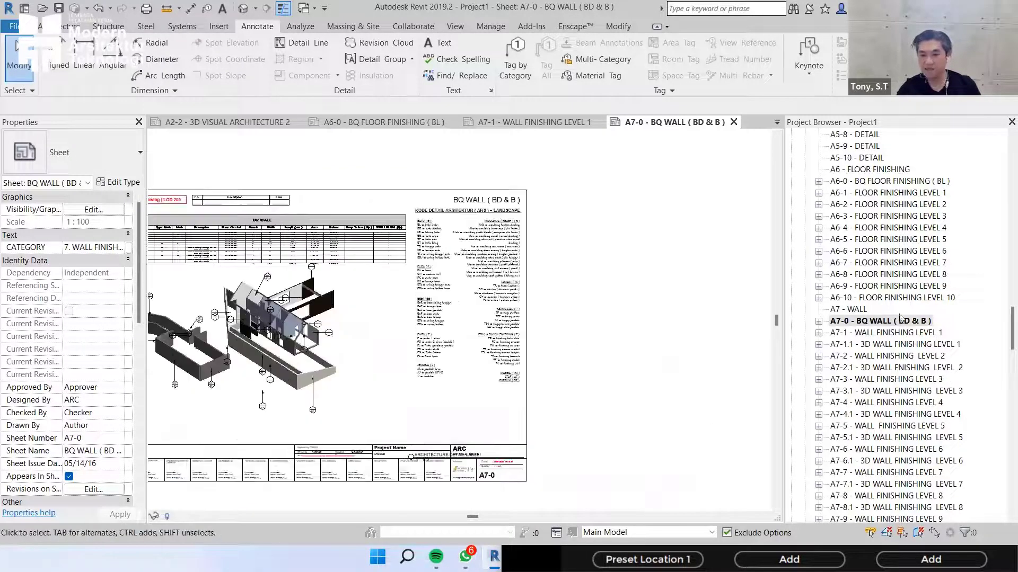
pyautogui.scroll(2, 872, 237)
pyautogui.doubleClick(872, 230)
pyautogui.click(514, 406)
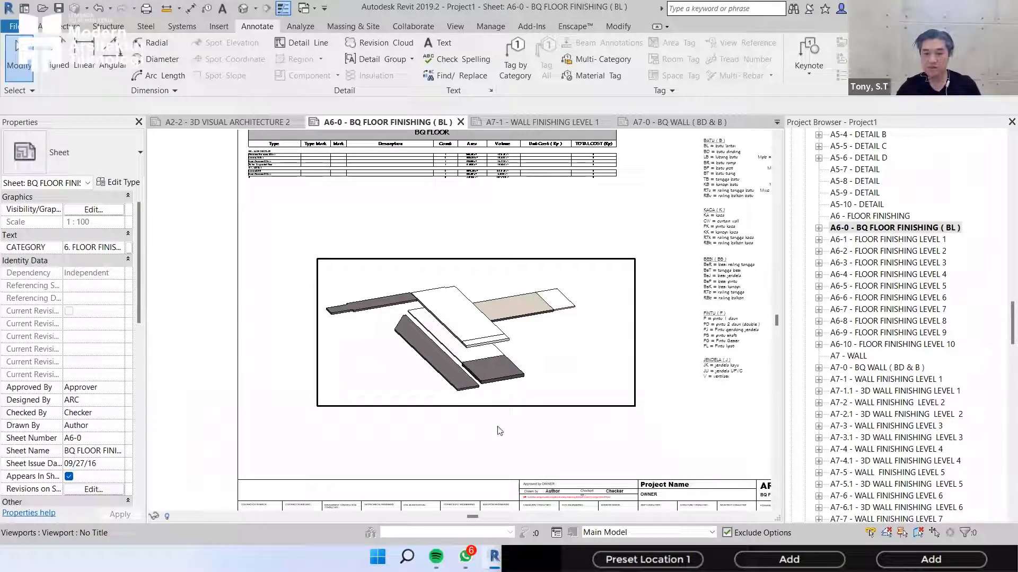
pyautogui.moveTo(398, 215); pyautogui.dragTo(388, 285, button='middle')
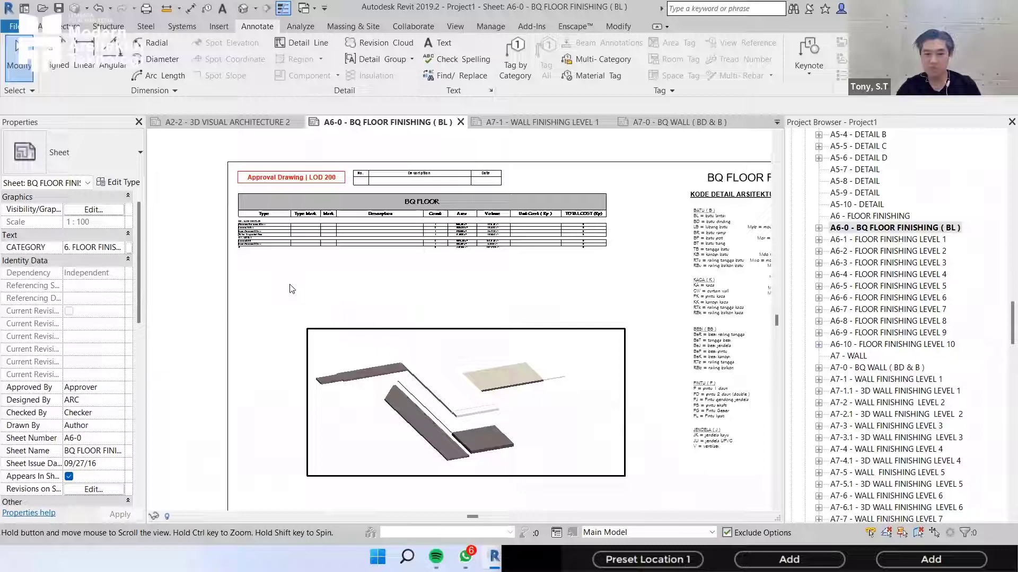
pyautogui.scroll(5, 409, 251)
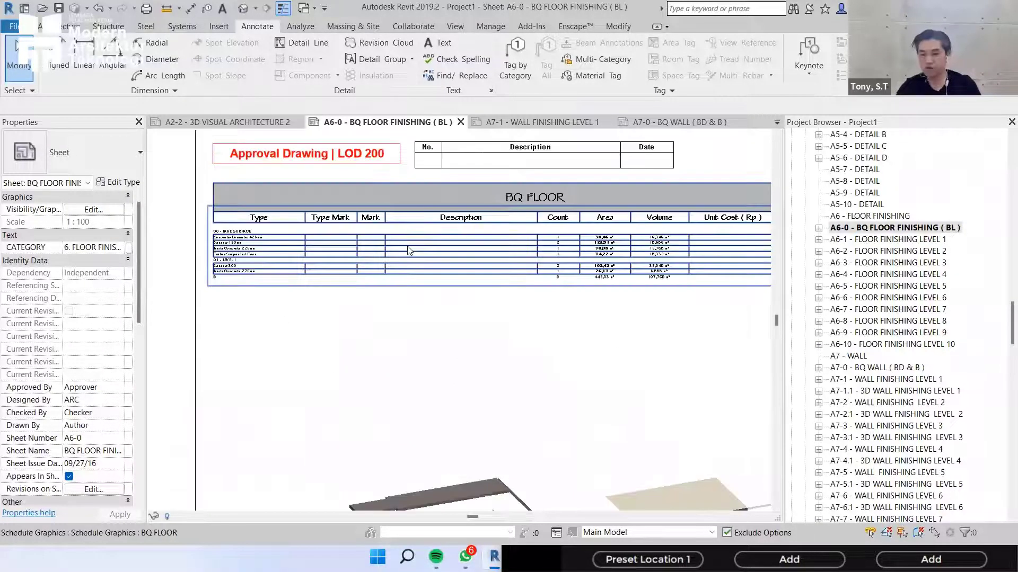
pyautogui.scroll(-4, 434, 314)
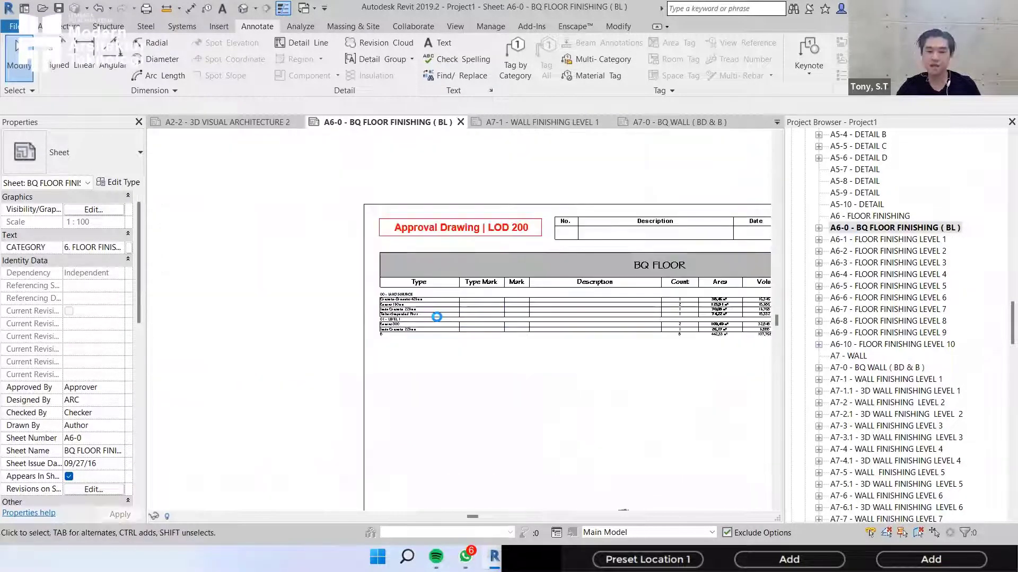
pyautogui.moveTo(659, 374); pyautogui.dragTo(518, 303, button='middle')
pyautogui.moveTo(653, 480); pyautogui.dragTo(500, 314, button='middle')
# - Open sheet A8-0 - BQ DOOR ( P ) and select its 3D door viewport
pyautogui.click(877, 368)
pyautogui.scroll(-6, 875, 367)
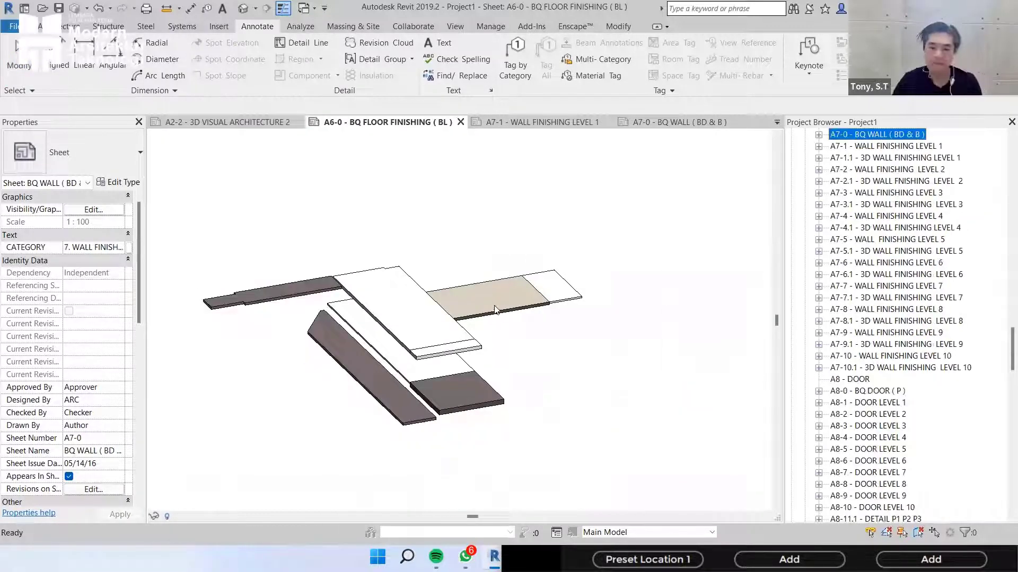
pyautogui.doubleClick(867, 391)
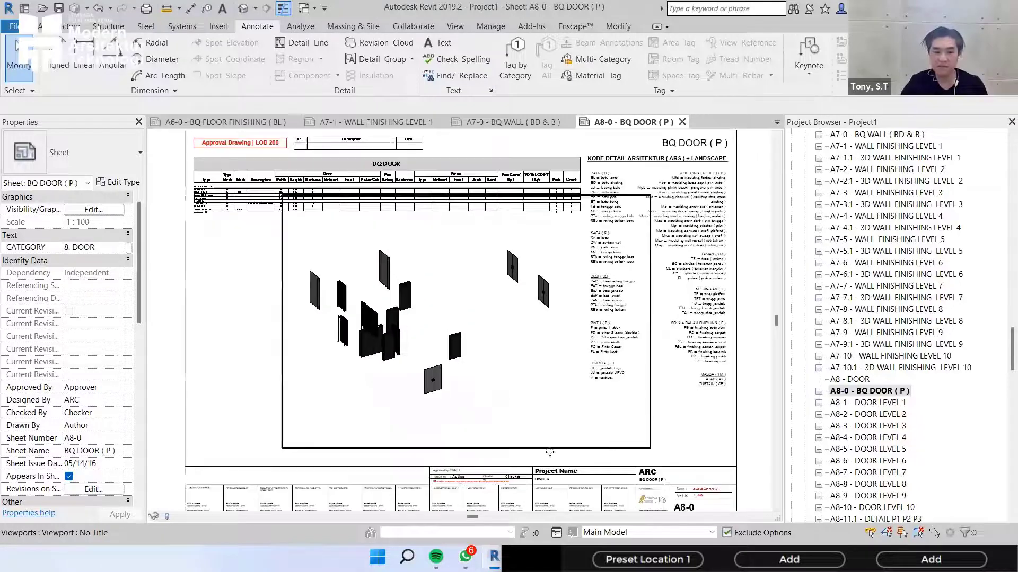
pyautogui.click(531, 372)
# - Examine the door types with their Type Mark and Mark entries in the BQ DOOR schedule, and select the schedule
pyautogui.scroll(5, 531, 373)
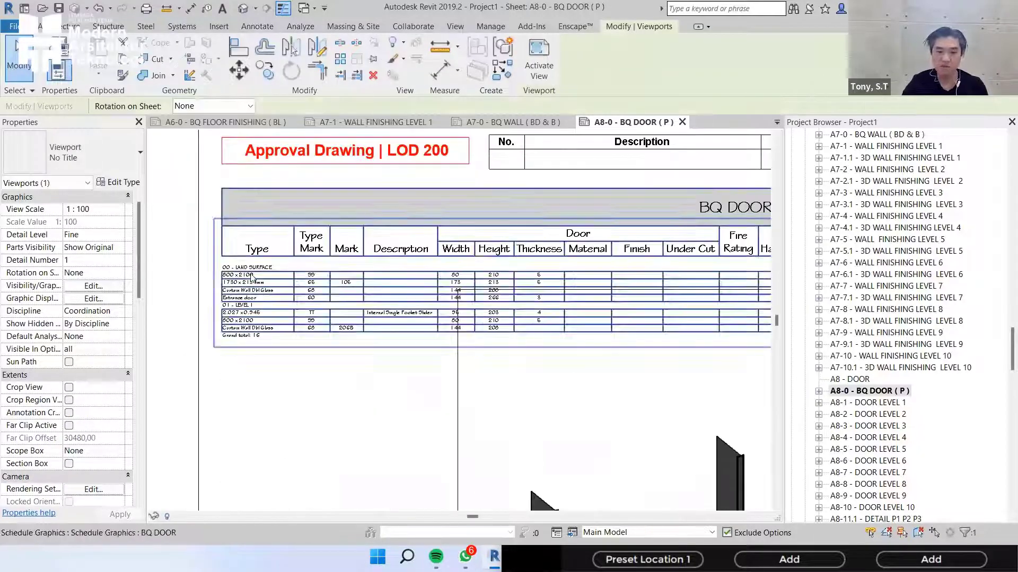
pyautogui.scroll(2, 253, 275)
pyautogui.scroll(1, 418, 280)
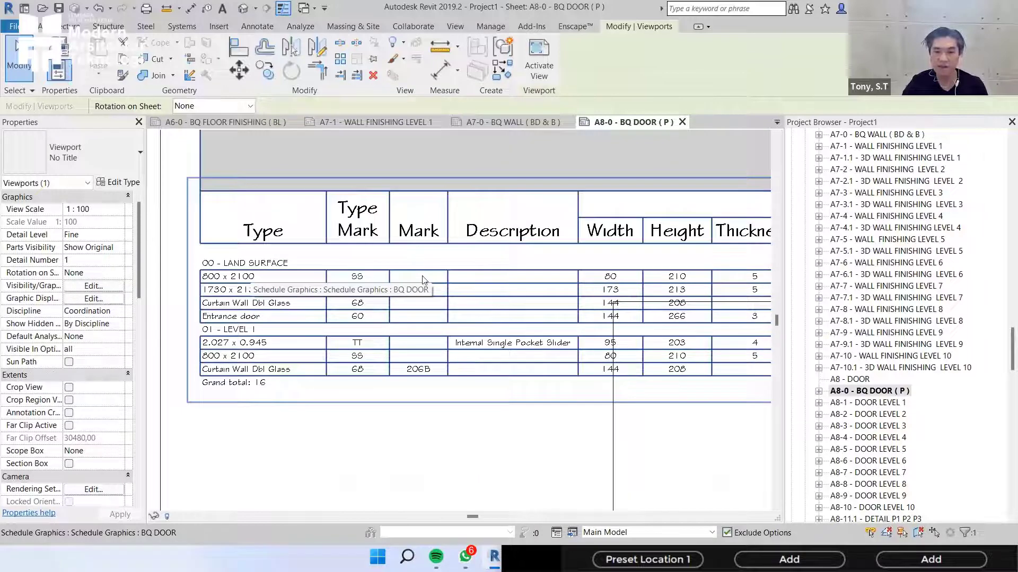
pyautogui.scroll(2, 423, 279)
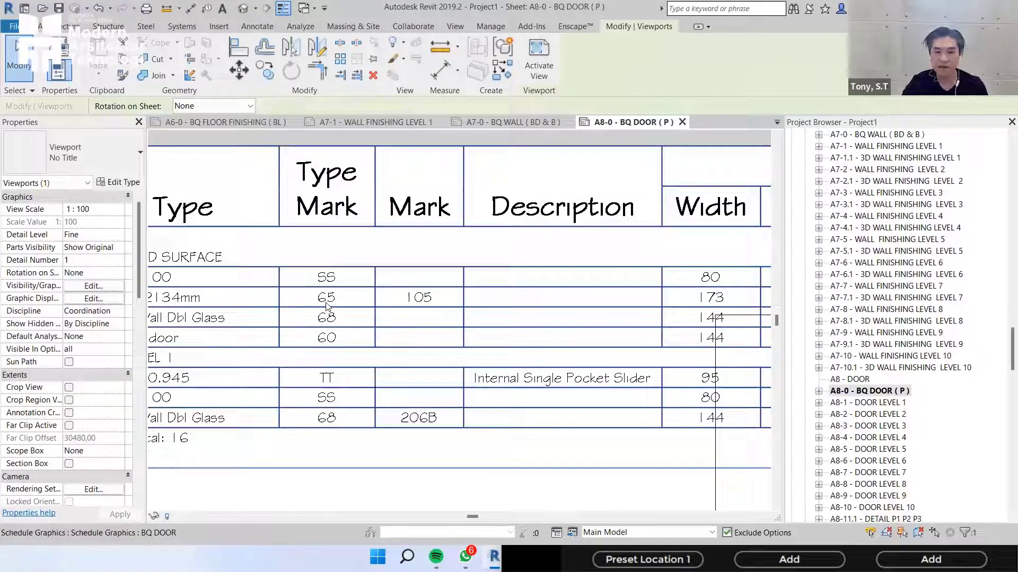
pyautogui.moveTo(350, 304); pyautogui.dragTo(545, 286, button='middle')
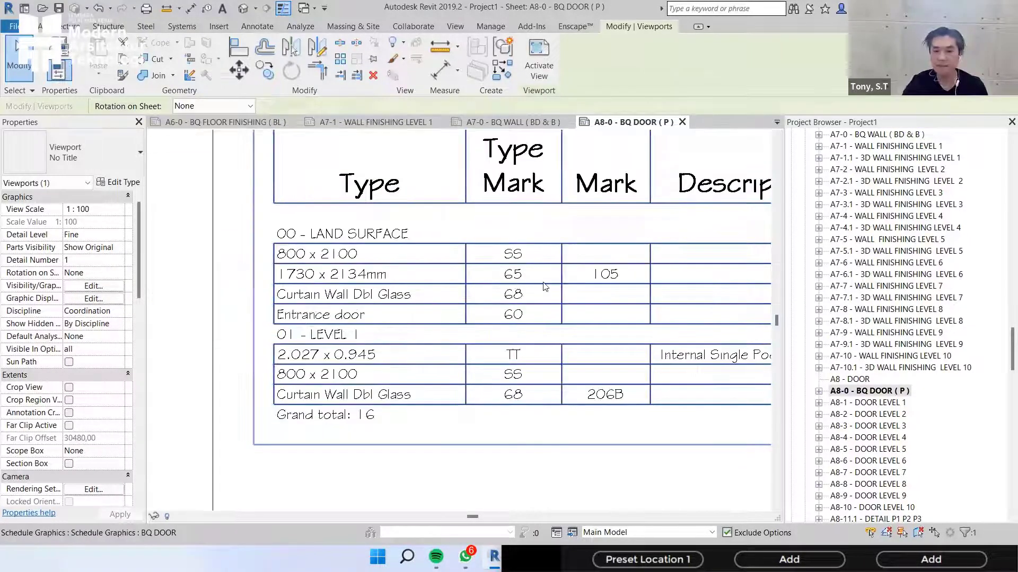
pyautogui.click(236, 233)
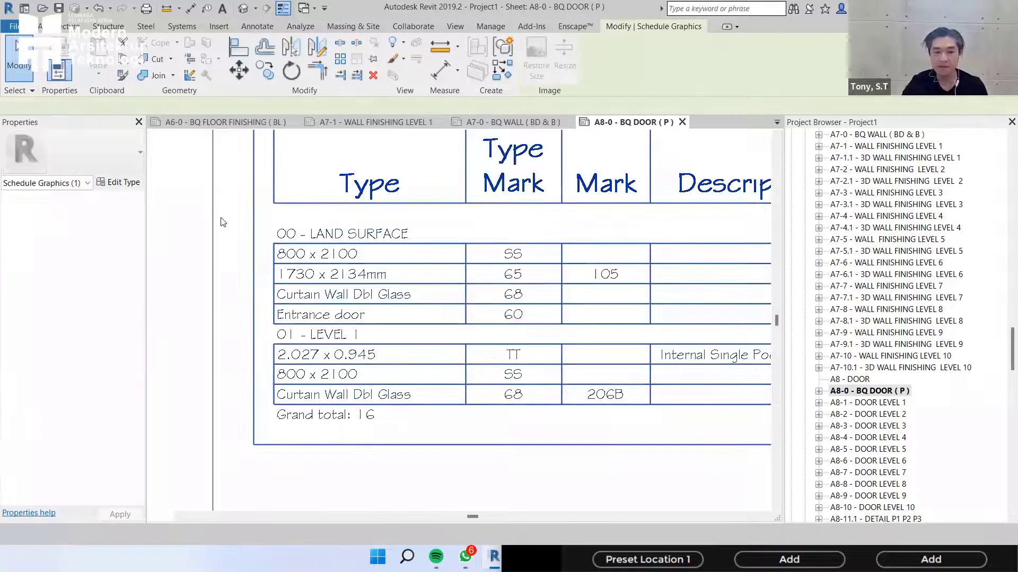
# - Open the BQ DOOR schedule for editing and set the Type Mark of every door type to P
pyautogui.doubleClick(220, 214)
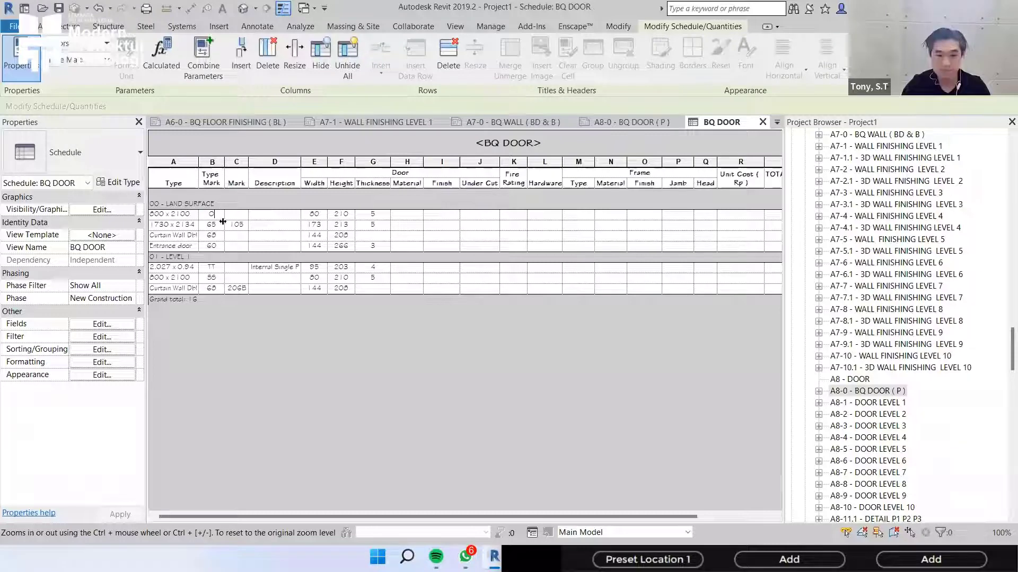
pyautogui.moveTo(217, 214); pyautogui.dragTo(190, 216)
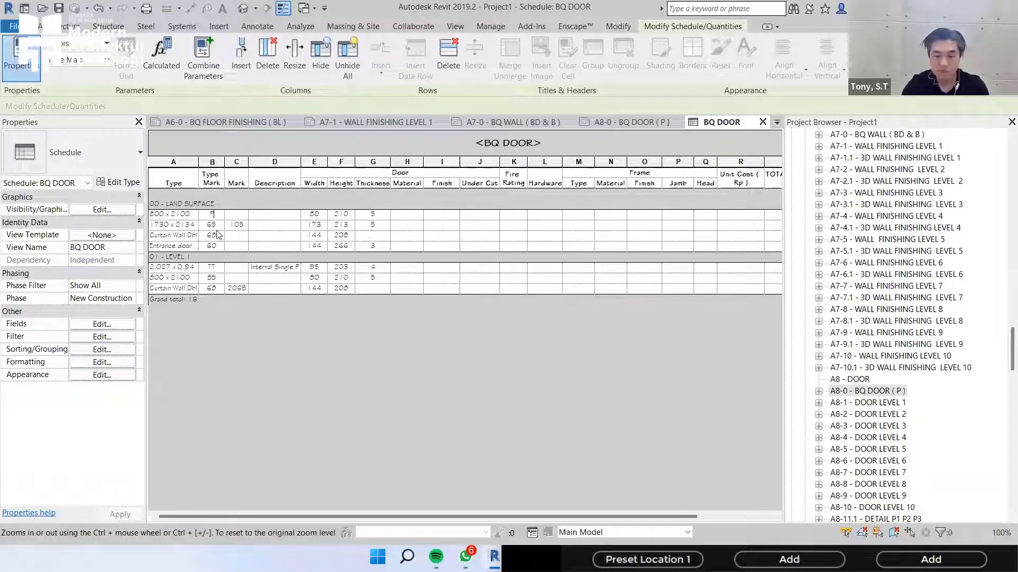
pyautogui.write('F')
pyautogui.press('Return')
pyautogui.press('Return')
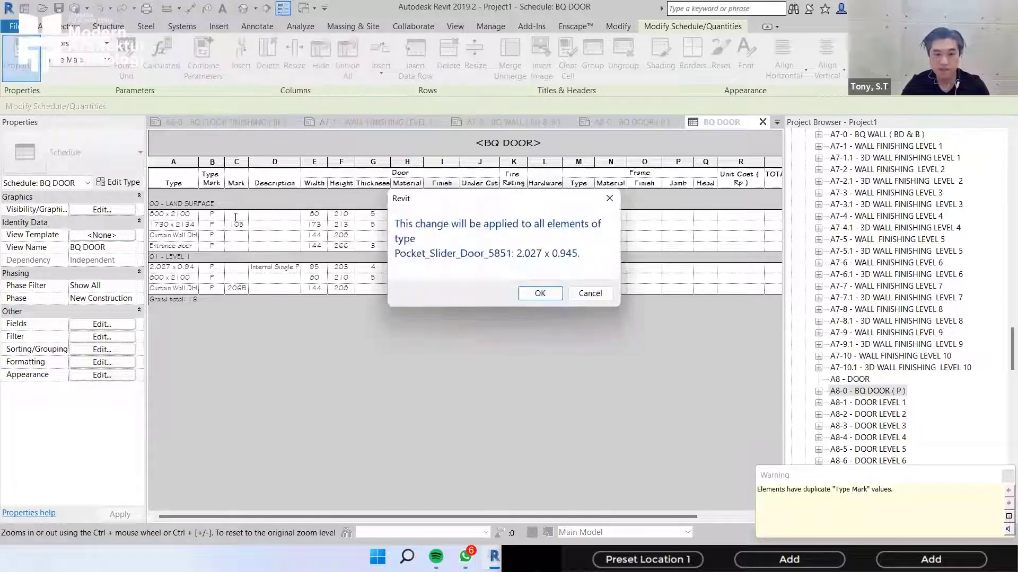
pyautogui.press('Return')
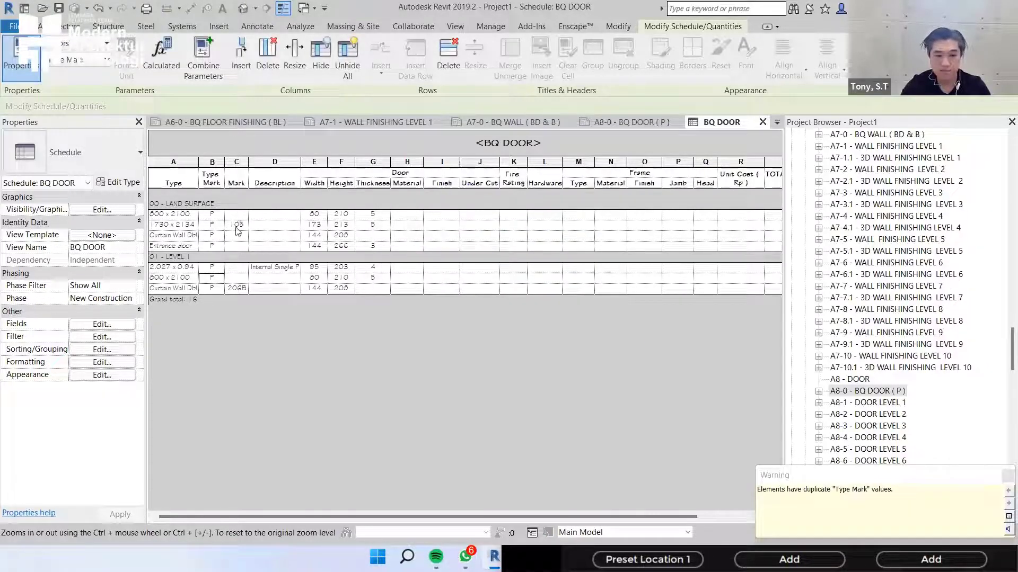
# - Number the Mark column of the door rows 01 to 07 in order, and close the BQ DOOR schedule
pyautogui.click(236, 214)
pyautogui.write('01')
pyautogui.press('Return')
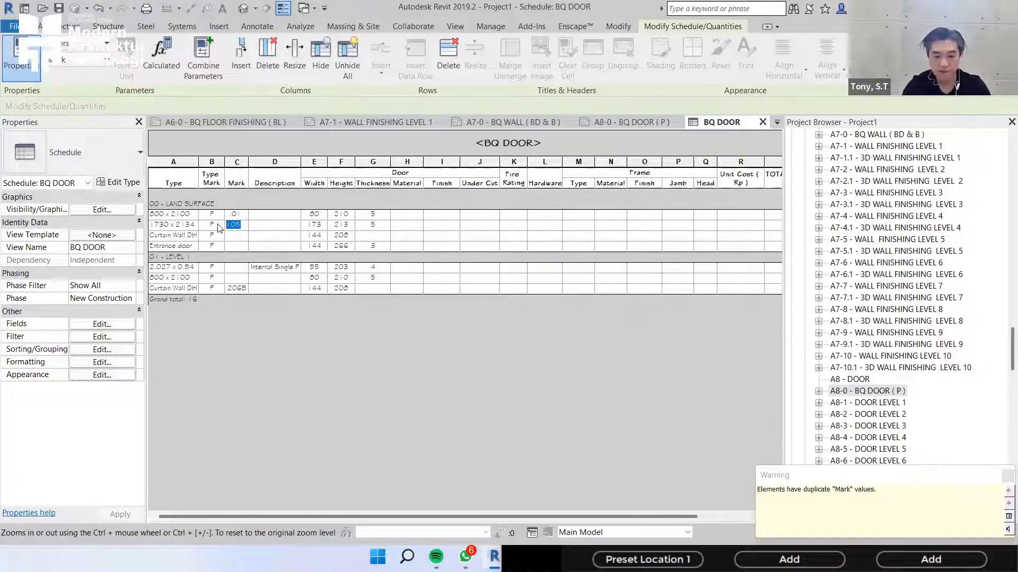
pyautogui.write('0')
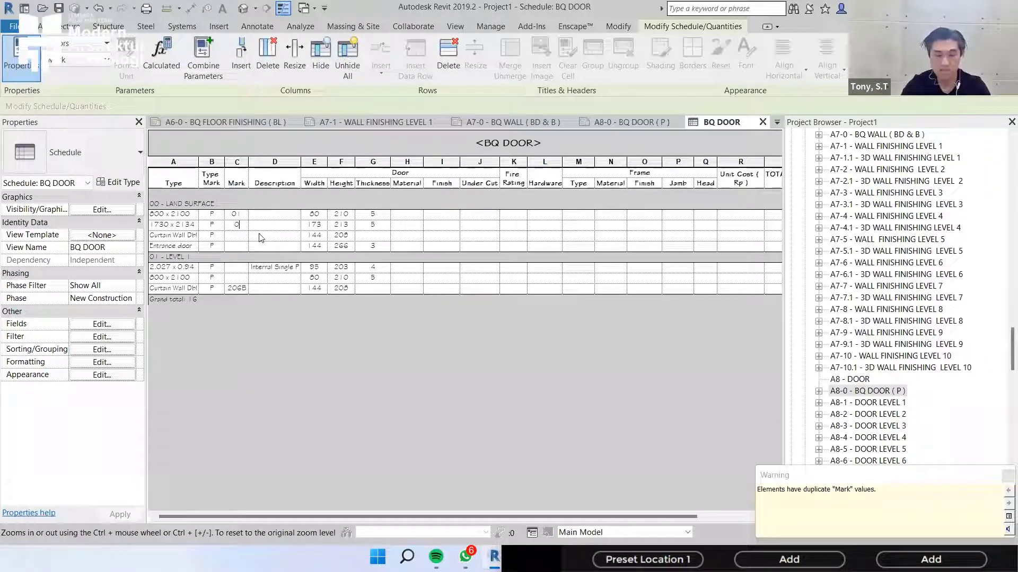
pyautogui.write('2')
pyautogui.click(235, 245)
pyautogui.write('03')
pyautogui.click(238, 267)
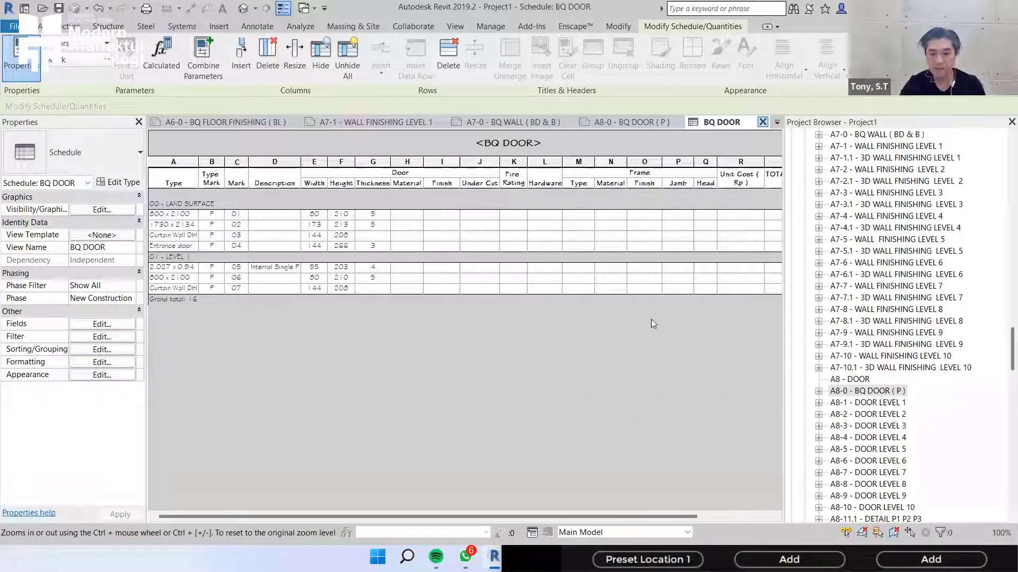
pyautogui.hotkey('ctrl', 'w')
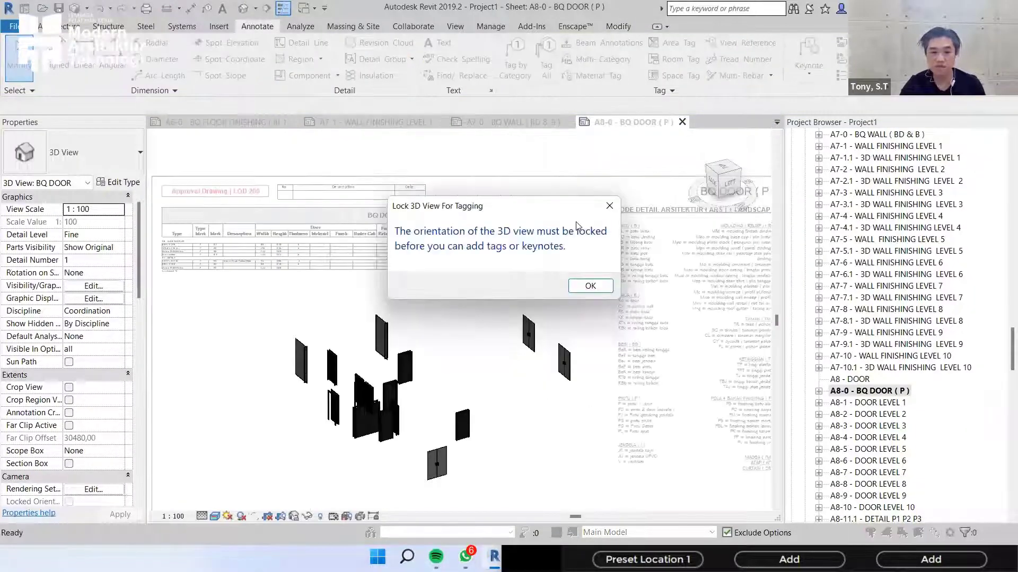
# - Lock the orientation of the 3D door view and tag all doors with Door Tag : Small, including leaders
pyautogui.click(590, 287)
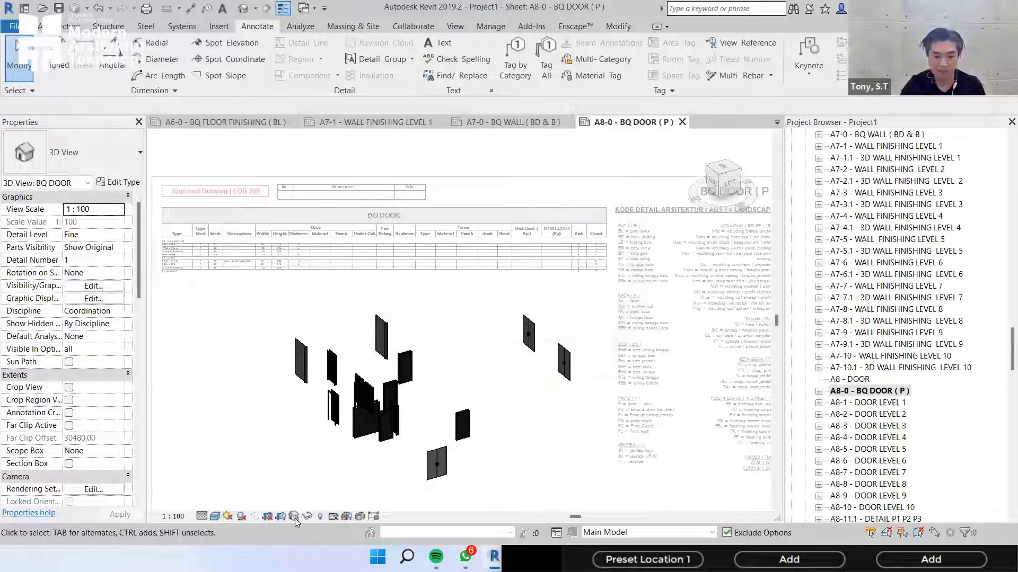
pyautogui.click(294, 516)
pyautogui.click(340, 475)
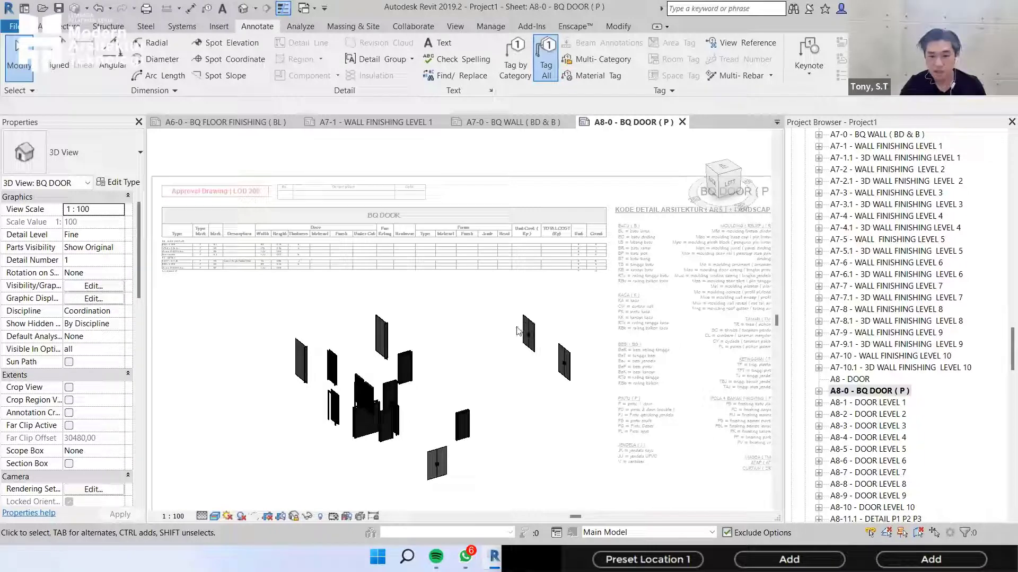
pyautogui.click(512, 303)
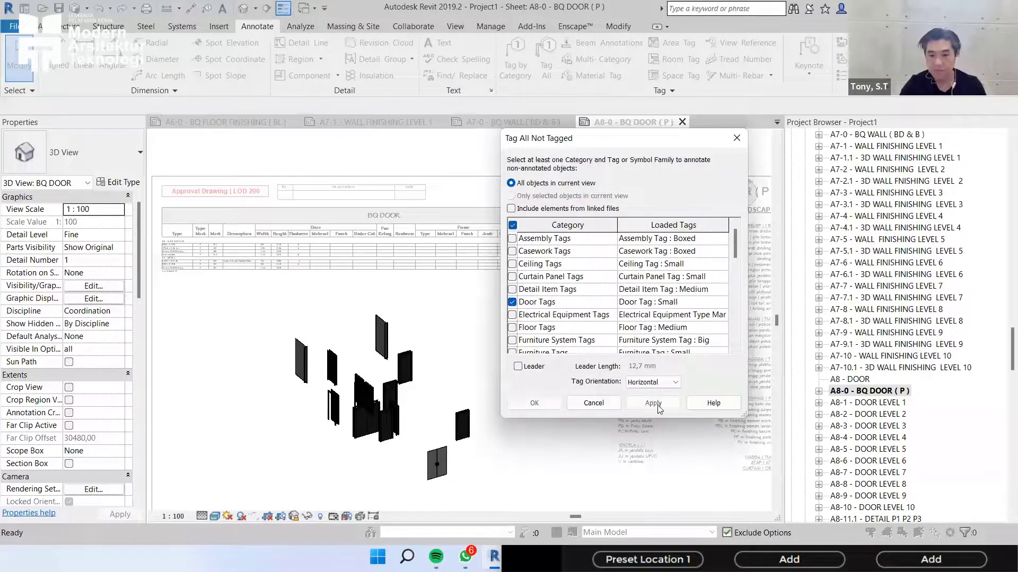
pyautogui.click(518, 366)
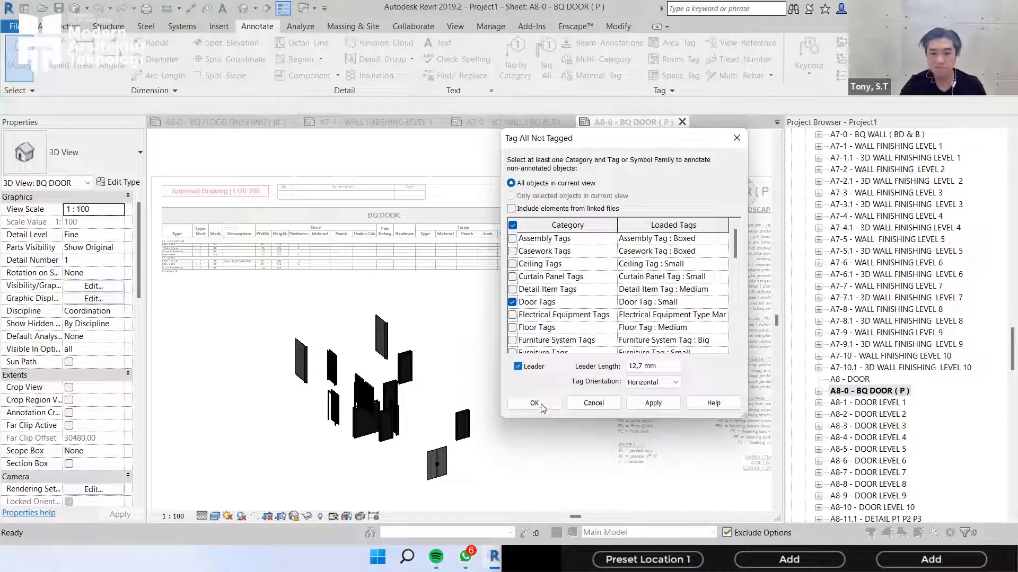
pyautogui.press('Return')
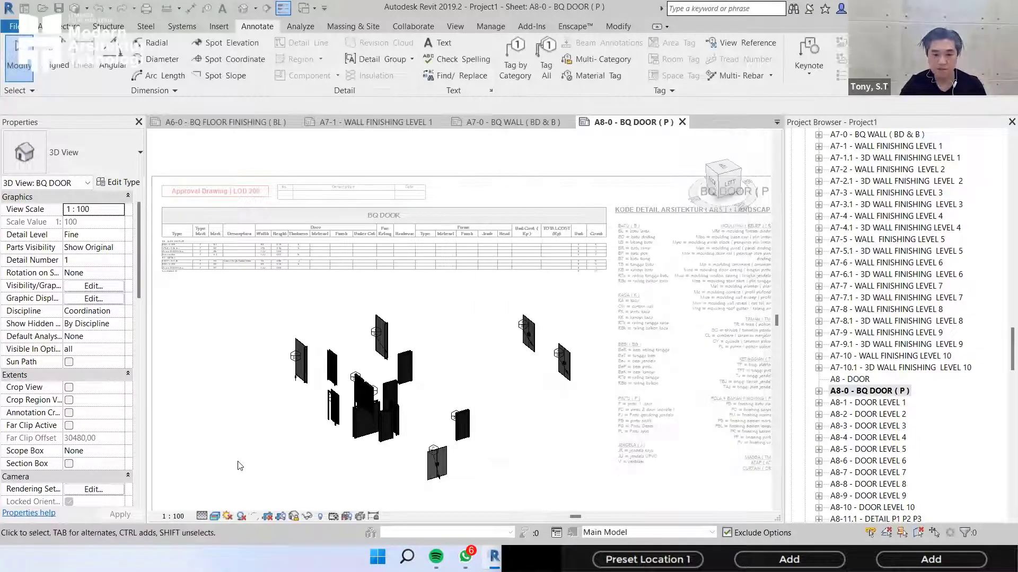
# - Move the P 05 and P 07 tags of the two outlying doors off the door geometry, and compare the tags with the BQ DOOR schedule
pyautogui.scroll(5, 310, 341)
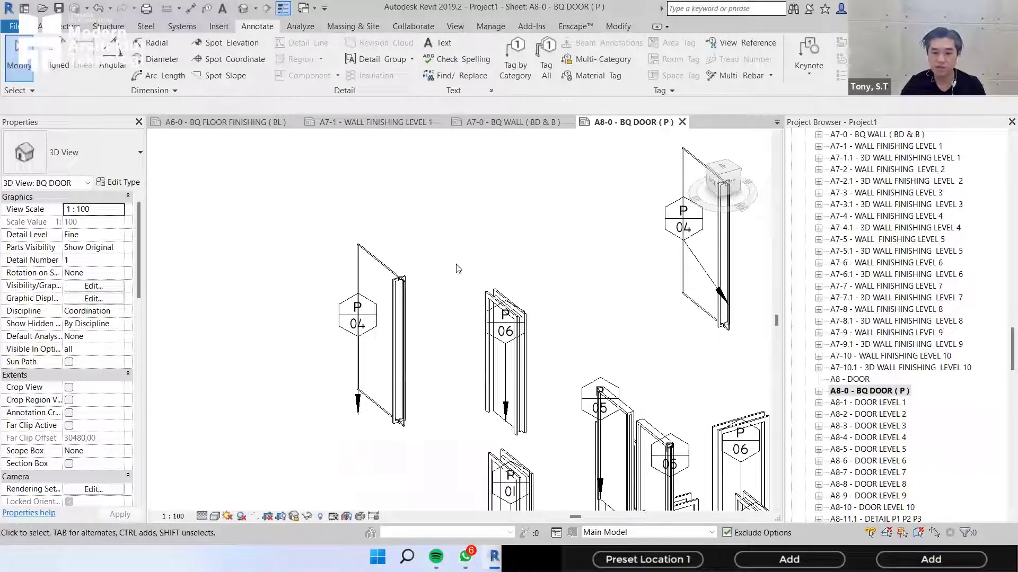
pyautogui.scroll(-2, 440, 369)
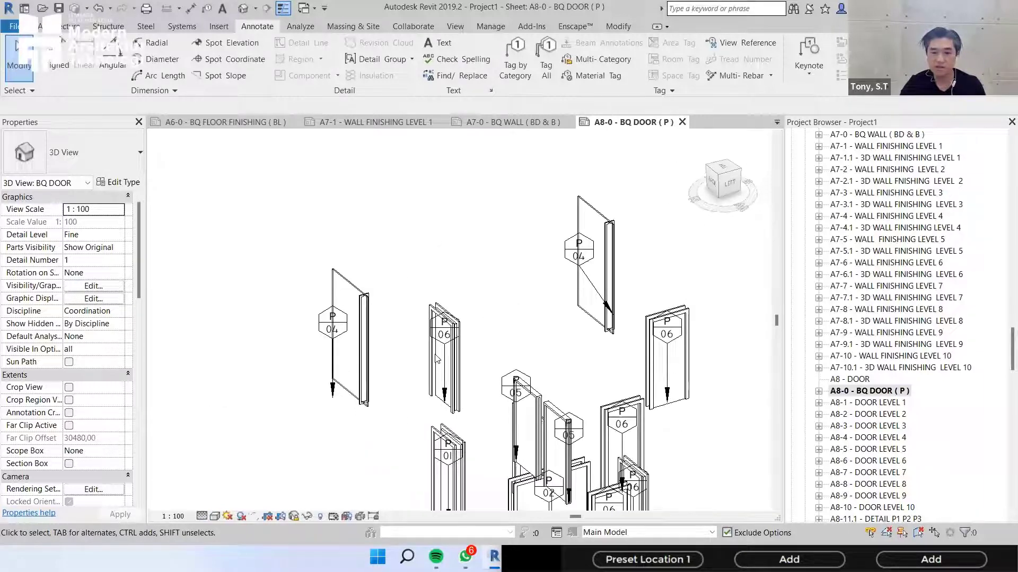
pyautogui.moveTo(529, 470); pyautogui.dragTo(449, 339, button='middle')
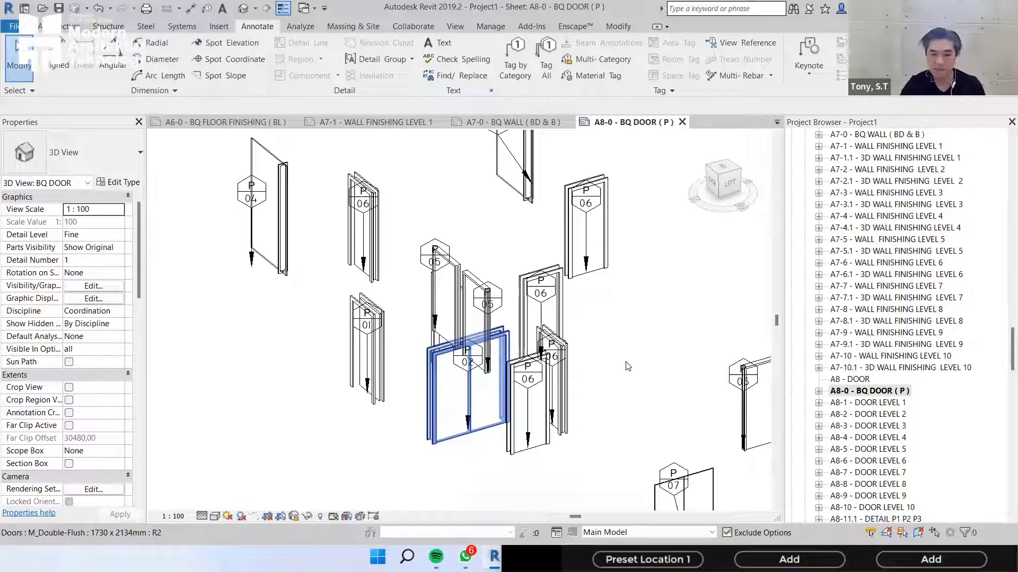
pyautogui.scroll(-2, 612, 423)
pyautogui.moveTo(713, 442); pyautogui.dragTo(614, 423, button='middle')
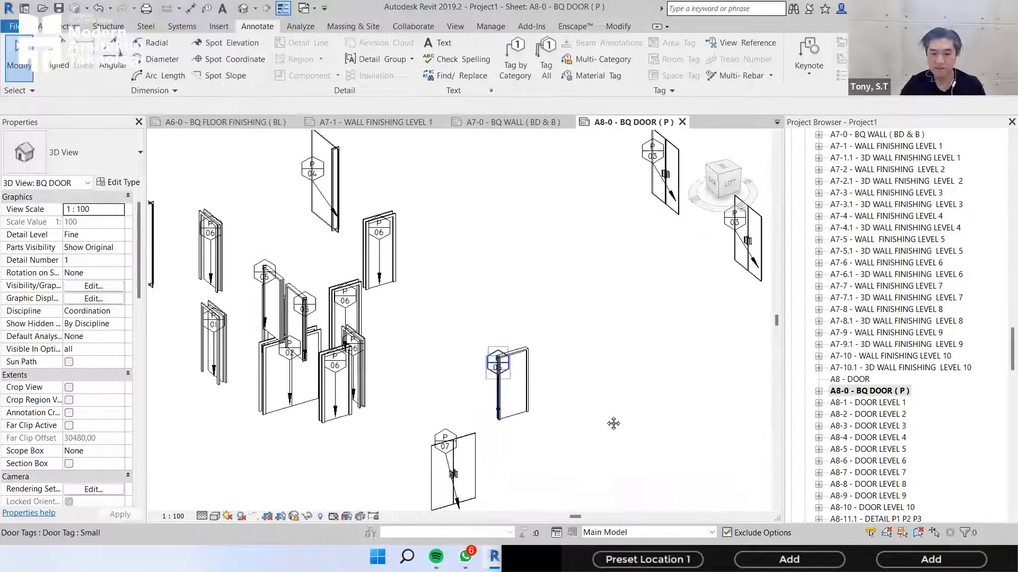
pyautogui.click(498, 373)
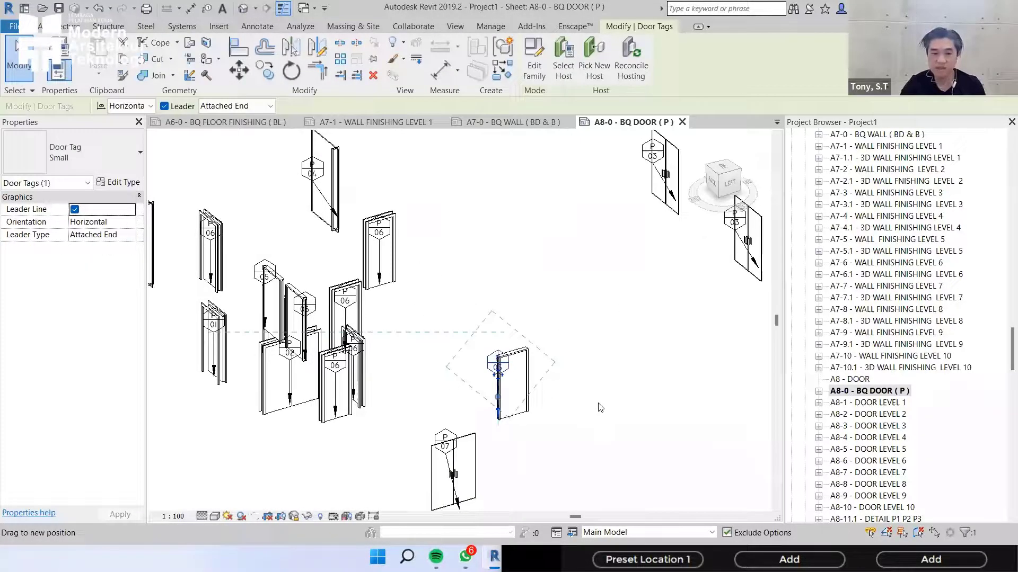
pyautogui.moveTo(698, 241); pyautogui.dragTo(505, 341, button='middle')
pyautogui.moveTo(323, 264); pyautogui.dragTo(479, 419, button='middle')
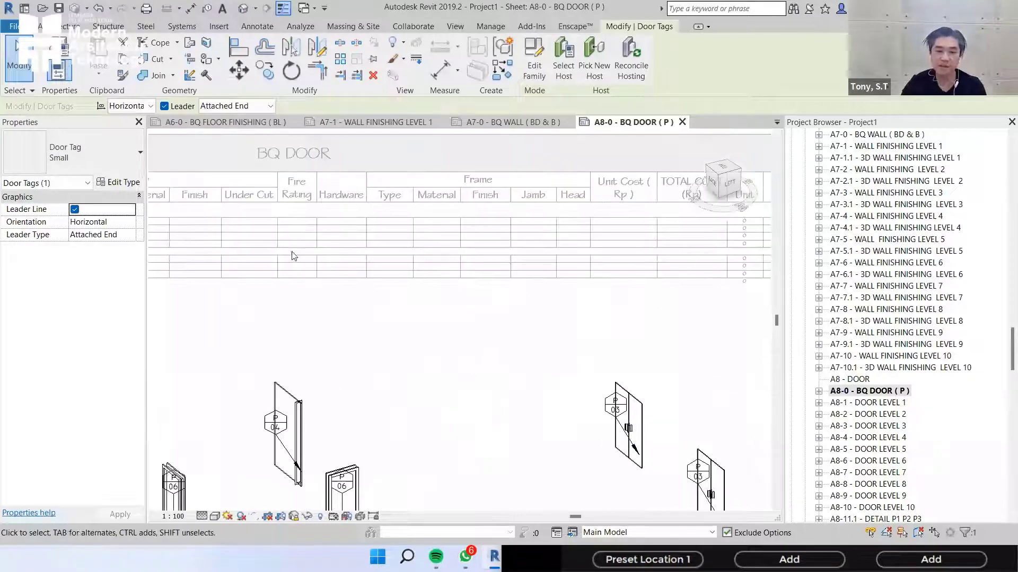
pyautogui.scroll(-2, 295, 275)
pyautogui.scroll(5, 656, 414)
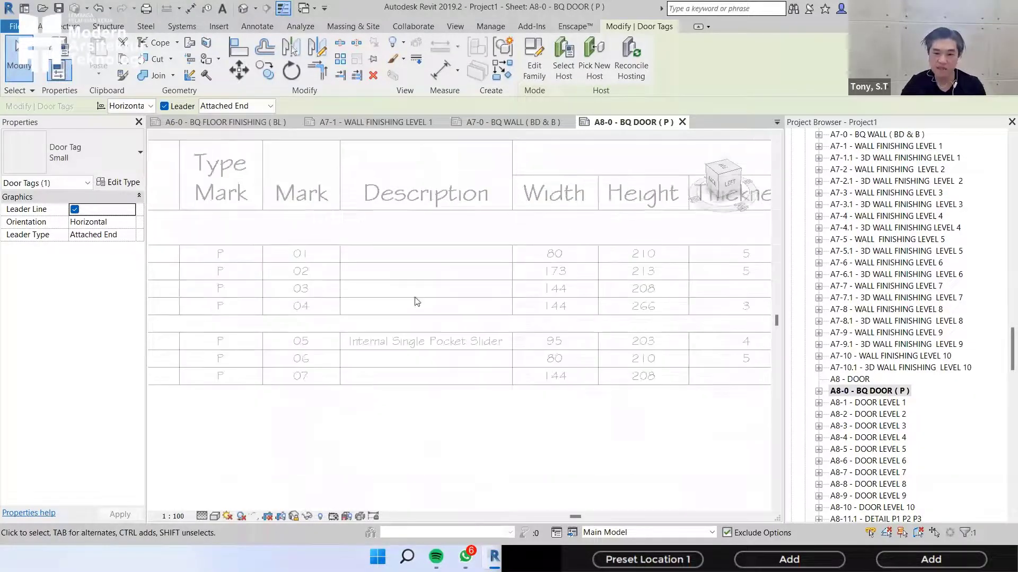
pyautogui.scroll(-3, 609, 339)
pyautogui.scroll(2, 335, 329)
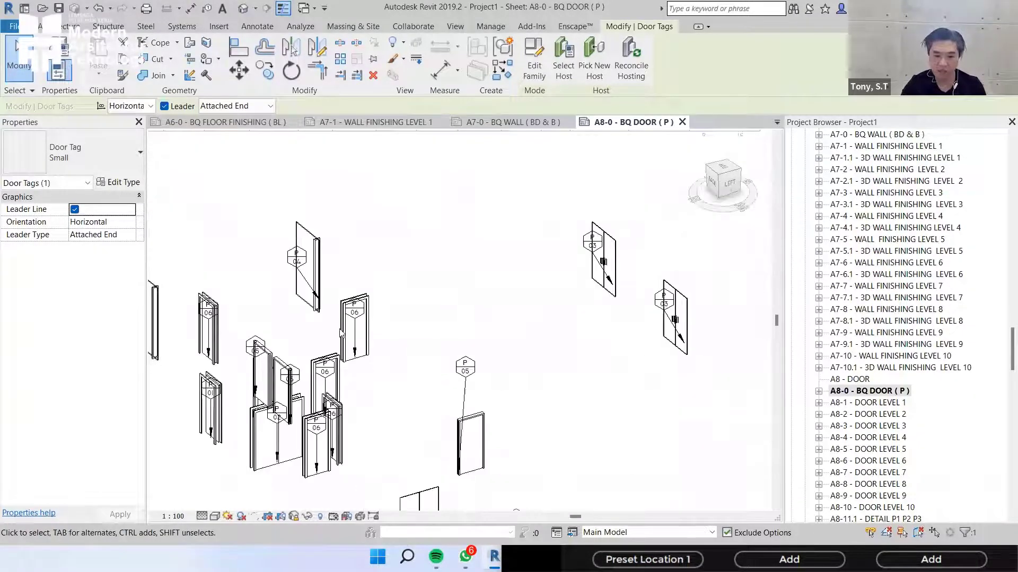
# - Move the P 04, P 06 and P 05 tags at the rear left of the door group clear of their doors
pyautogui.scroll(3, 382, 286)
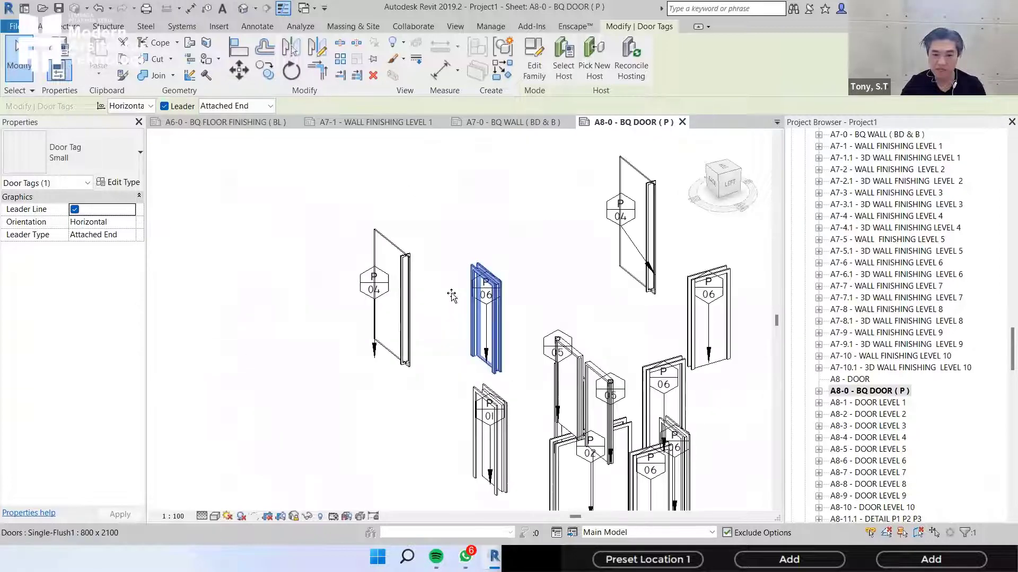
pyautogui.click(374, 283)
pyautogui.moveTo(374, 284); pyautogui.dragTo(265, 283)
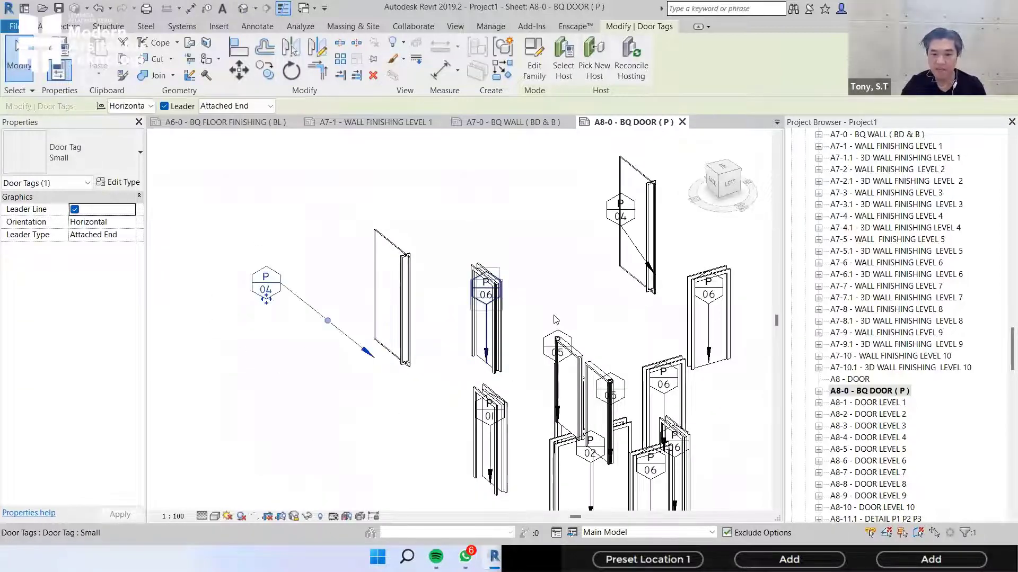
pyautogui.moveTo(485, 291)
pyautogui.mouseDown()
pyautogui.moveTo(493, 344)
pyautogui.moveTo(475, 288)
pyautogui.mouseUp()
pyautogui.moveTo(575, 327); pyautogui.dragTo(508, 350, button='middle')
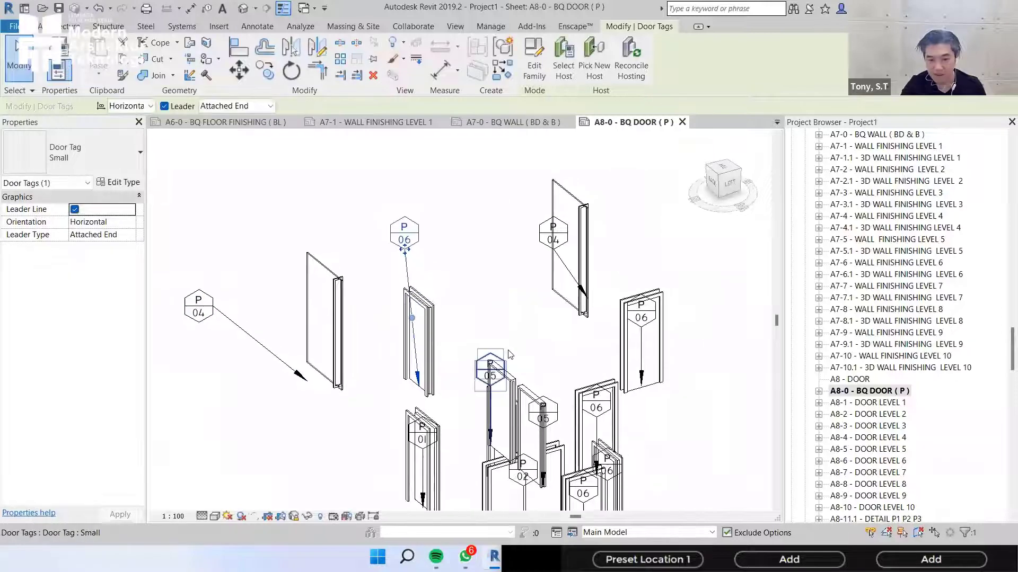
pyautogui.moveTo(508, 353); pyautogui.dragTo(261, 413)
# - Place the P 01 tag beside its single door and the P 02 tag below the double door
pyautogui.scroll(4, 367, 407)
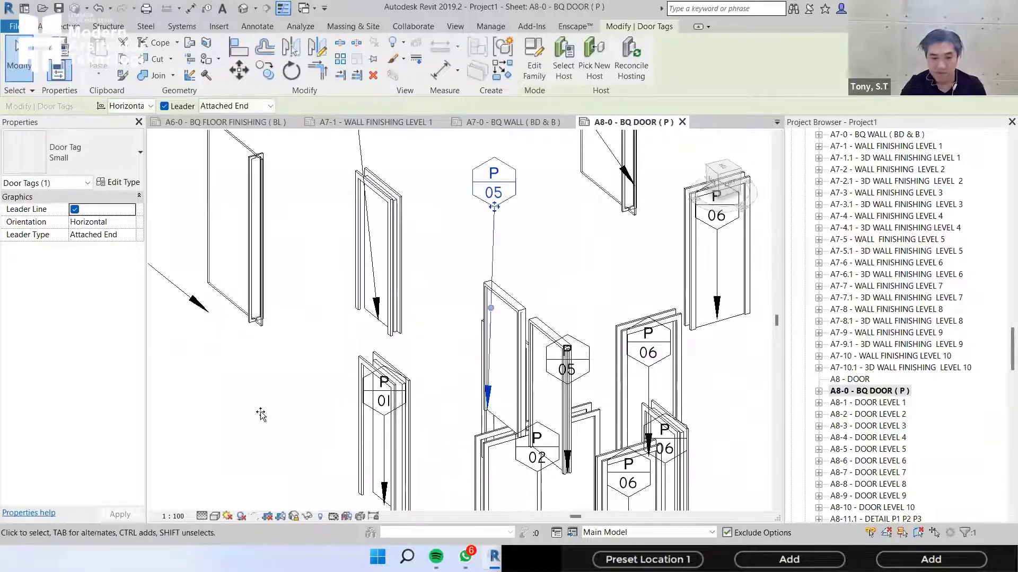
pyautogui.scroll(-3, 457, 379)
pyautogui.scroll(-1, 456, 378)
pyautogui.moveTo(456, 378); pyautogui.dragTo(455, 296, button='middle')
pyautogui.moveTo(453, 362); pyautogui.dragTo(423, 496)
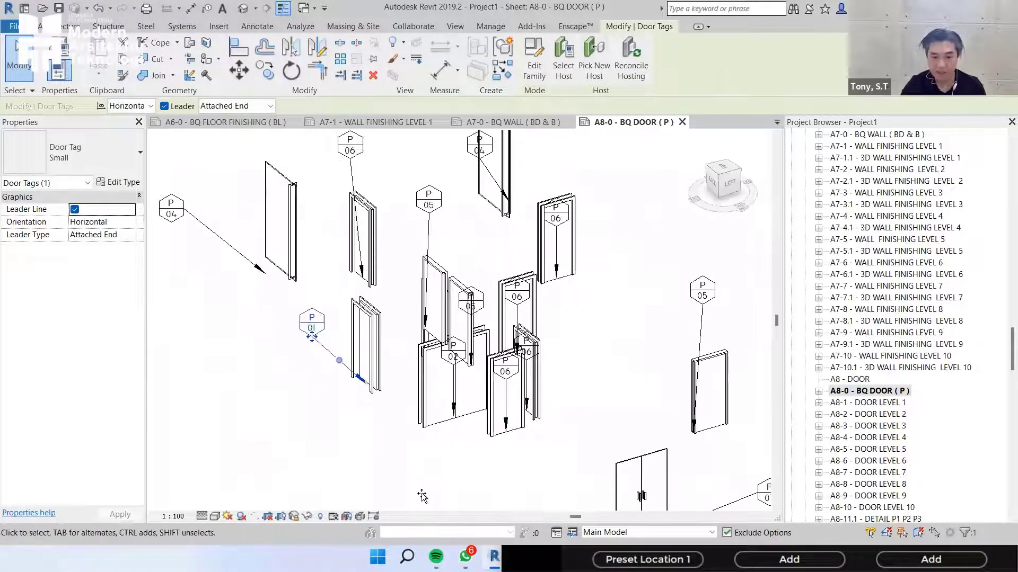
# - Pull the rear P 04 tag and the P 06 tags out to the open side of the central door group, and clear the selection
pyautogui.moveTo(558, 265); pyautogui.dragTo(456, 428, button='middle')
pyautogui.moveTo(383, 317); pyautogui.dragTo(485, 267)
pyautogui.moveTo(453, 378); pyautogui.dragTo(541, 352)
pyautogui.moveTo(421, 474); pyautogui.dragTo(420, 393, button='middle')
pyautogui.moveTo(414, 377); pyautogui.dragTo(526, 397)
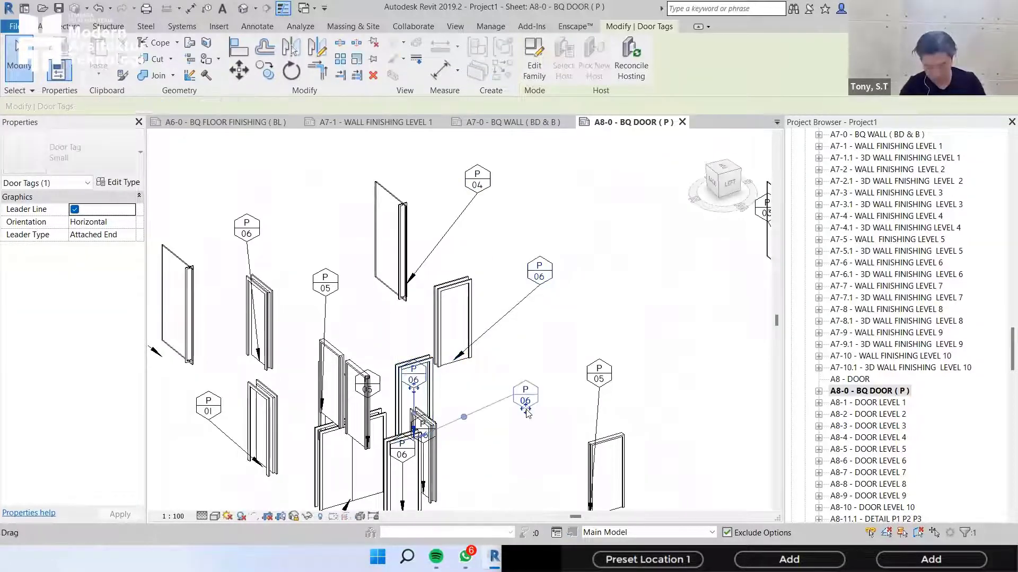
pyautogui.scroll(-1, 423, 396)
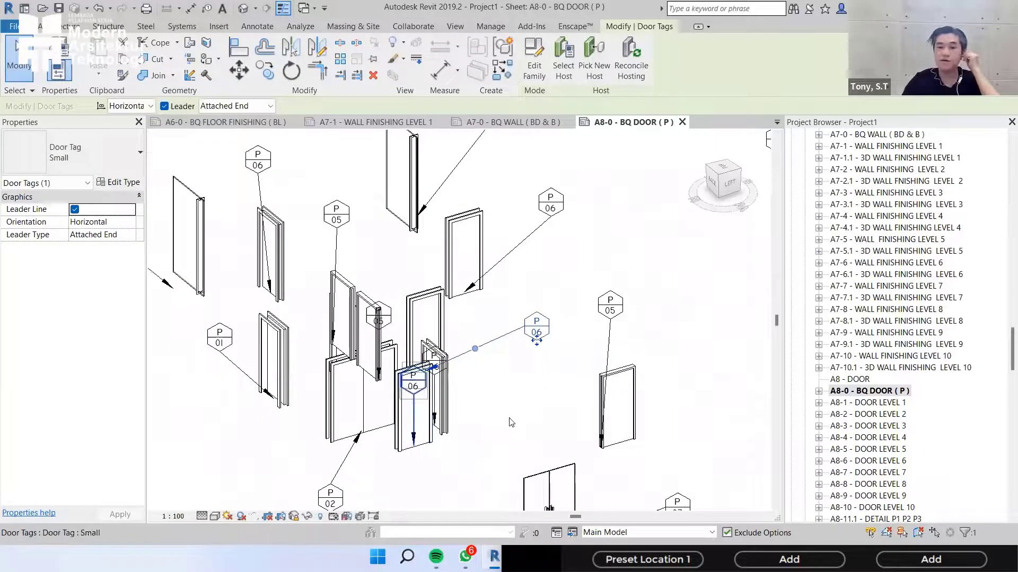
pyautogui.scroll(-1, 664, 328)
pyautogui.click(532, 371)
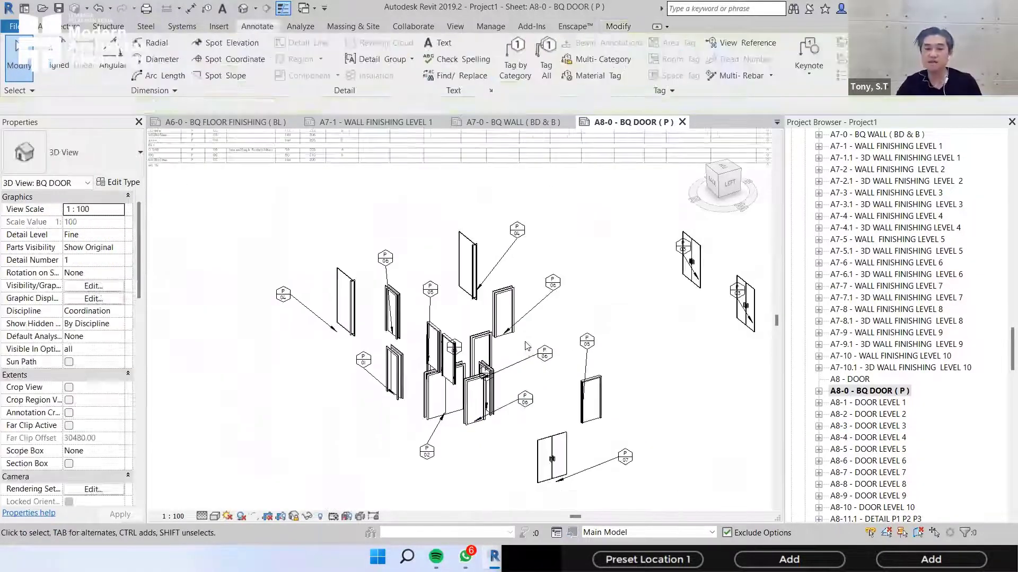
# - Open sheet A8-1 - DOOR LEVEL 1 and activate its floor plan view around the doors
pyautogui.doubleClick(875, 403)
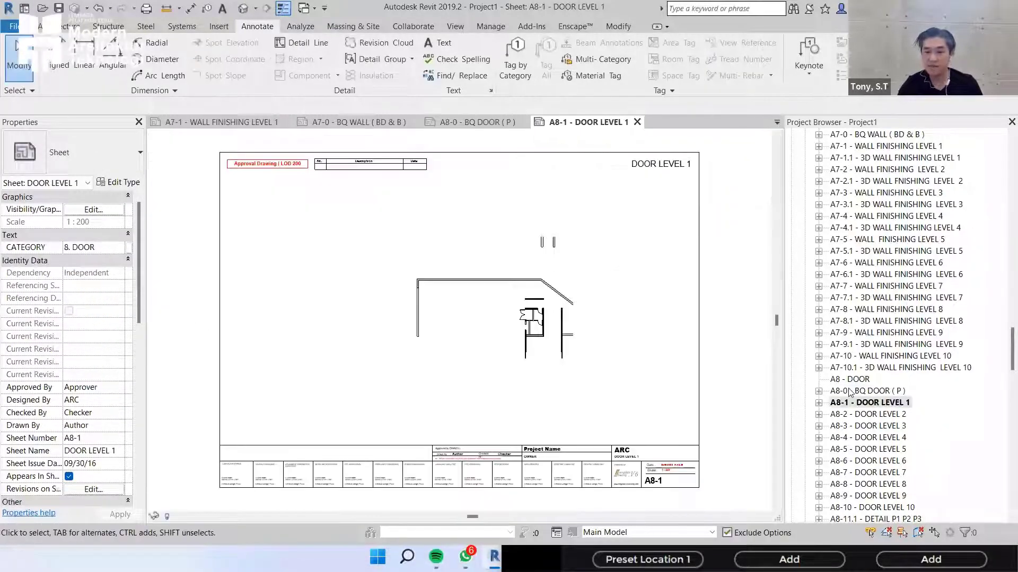
pyautogui.scroll(3, 509, 284)
pyautogui.doubleClick(611, 268)
pyautogui.moveTo(580, 342); pyautogui.dragTo(604, 385, button='middle')
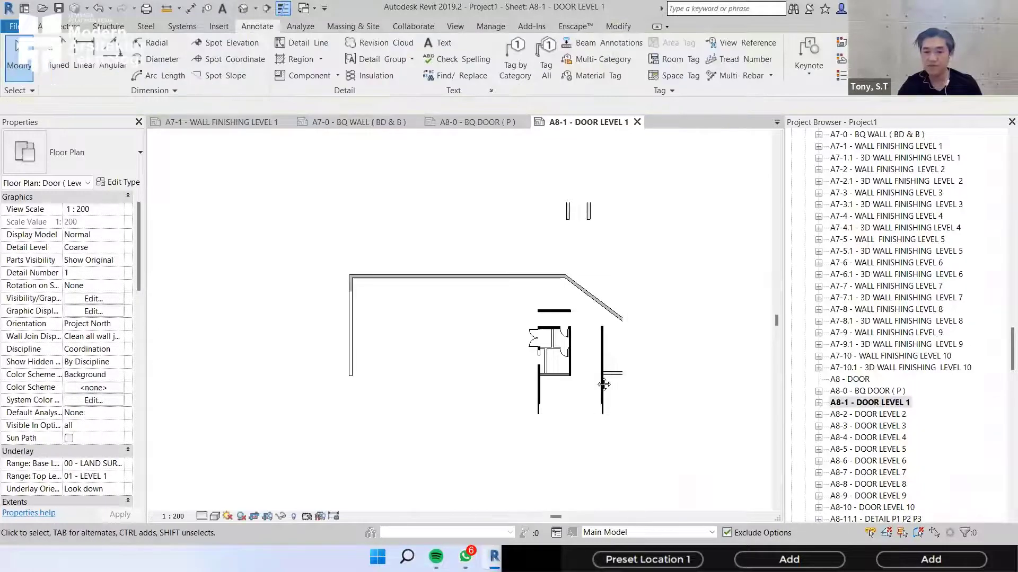
pyautogui.scroll(5, 581, 347)
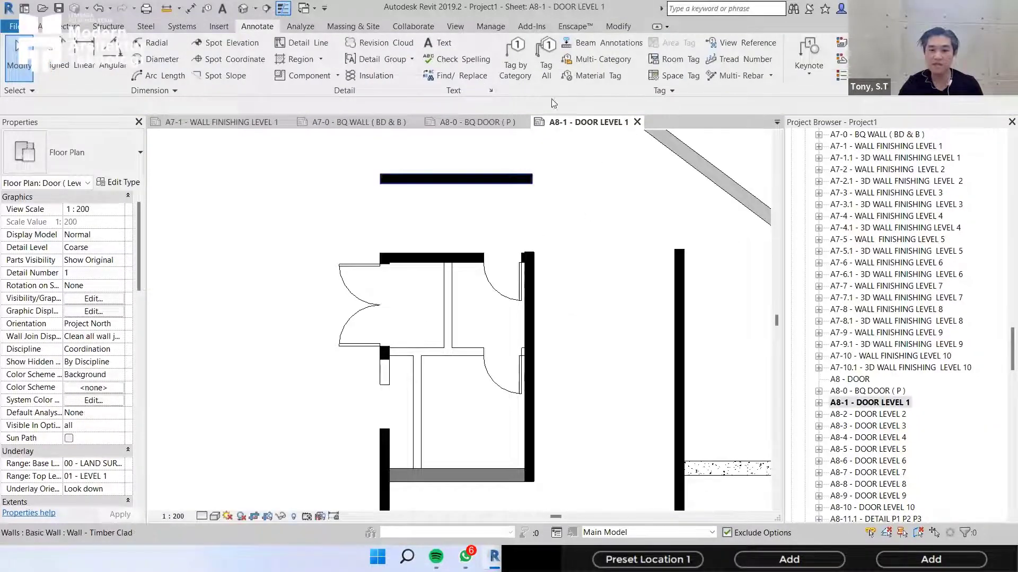
# - Tag all doors in the level 1 floor plan with Door Tag : Small, with leaders turned on
pyautogui.click(539, 51)
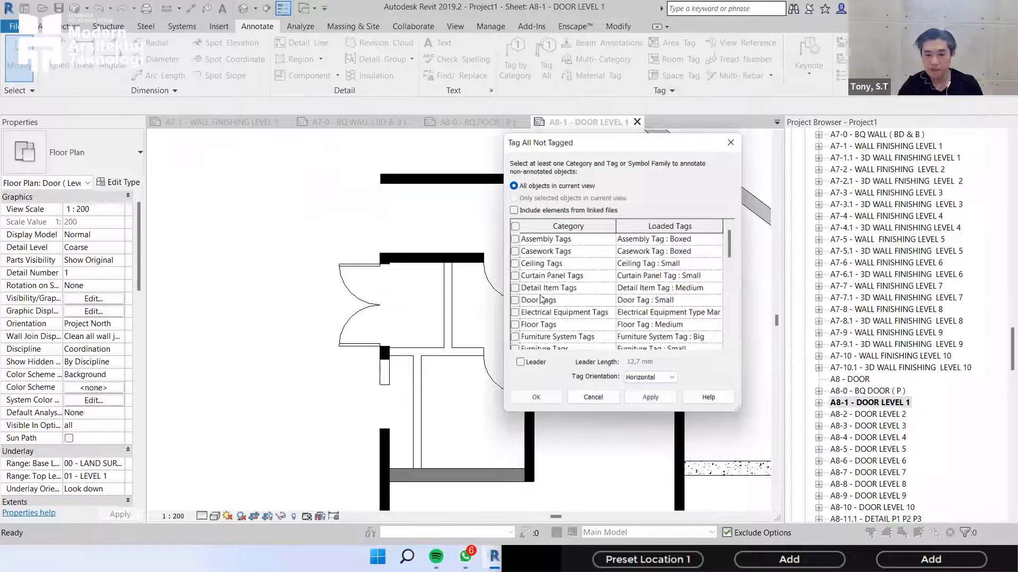
pyautogui.click(514, 300)
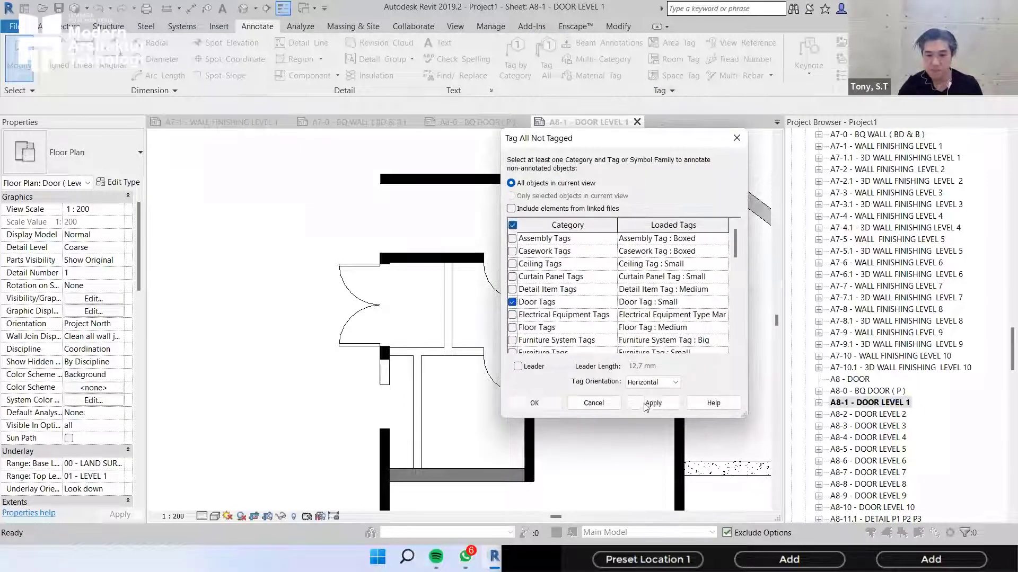
pyautogui.click(518, 366)
pyautogui.click(653, 402)
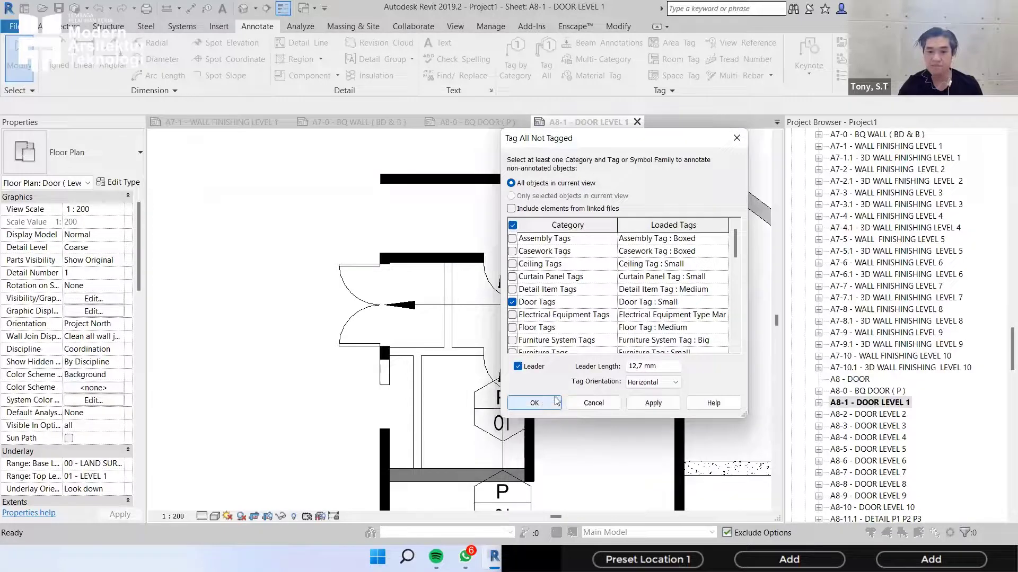
# - Apply the level 1 door tags and pull them clear: P 02 outside the double door, the P 01 tags beyond opposite ends of the room
pyautogui.click(556, 401)
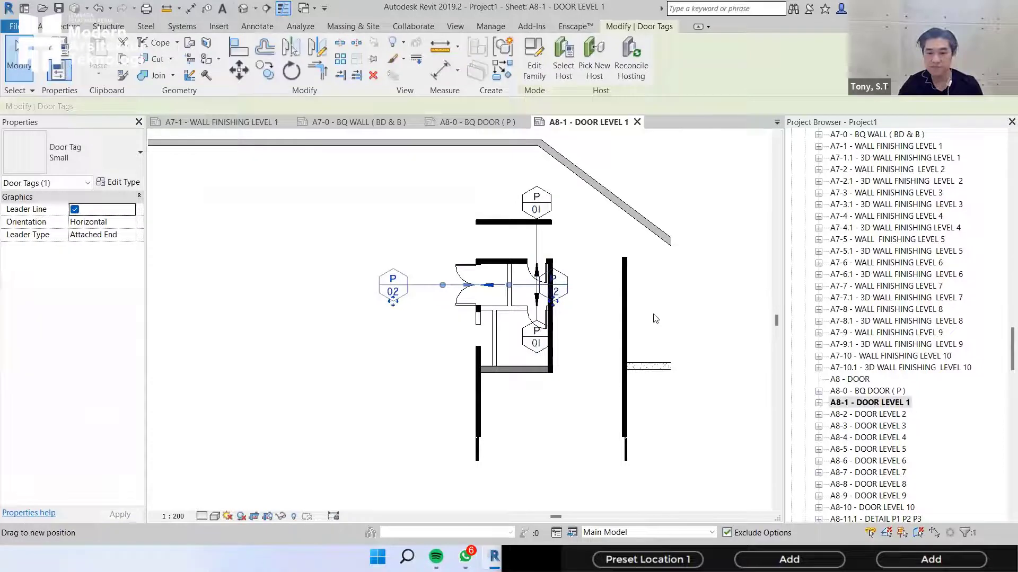
pyautogui.click(633, 378)
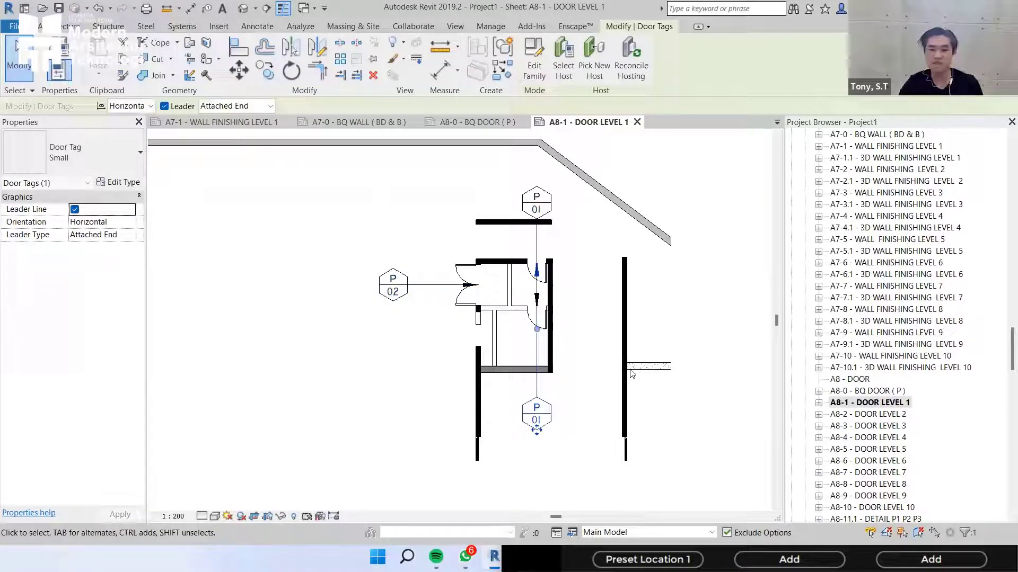
pyautogui.scroll(-1, 634, 378)
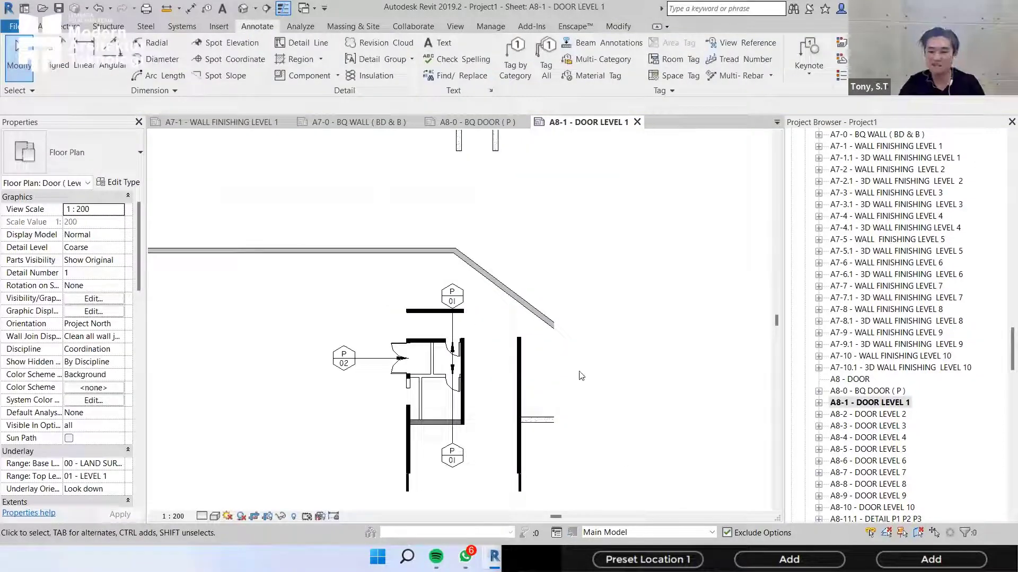
pyautogui.scroll(-1, 615, 429)
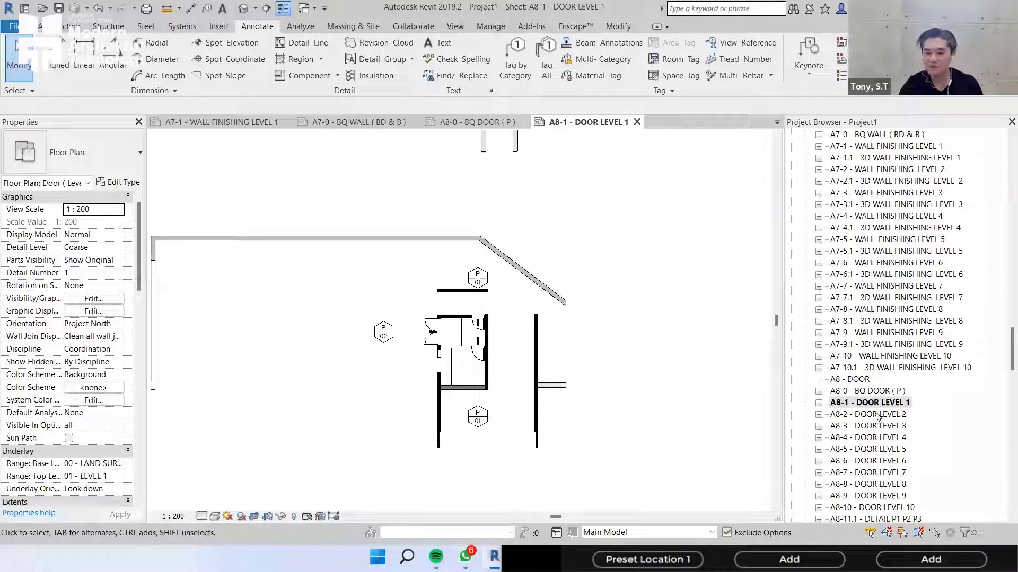
# - Open sheet A8-2 - DOOR LEVEL 2, activate its floor plan and tag all doors with Door Tag : Small without leaders
pyautogui.scroll(-3, 582, 350)
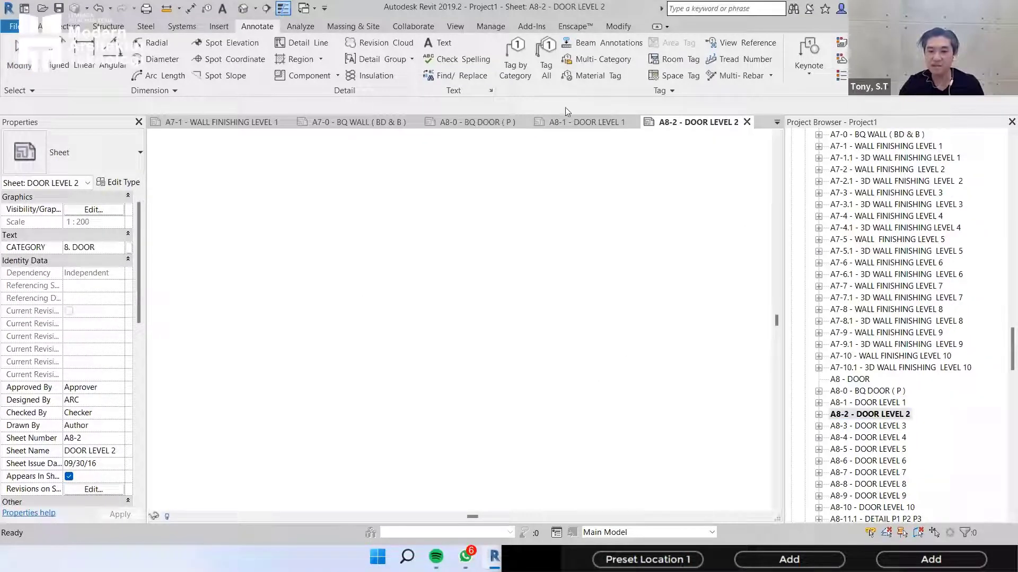
pyautogui.doubleClick(533, 291)
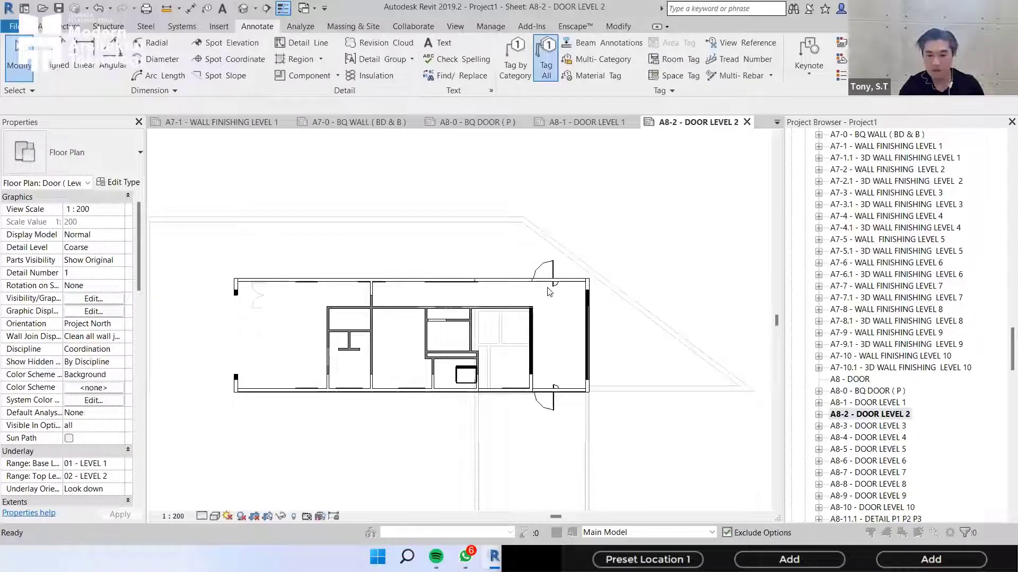
pyautogui.press('t')
pyautogui.press('g')
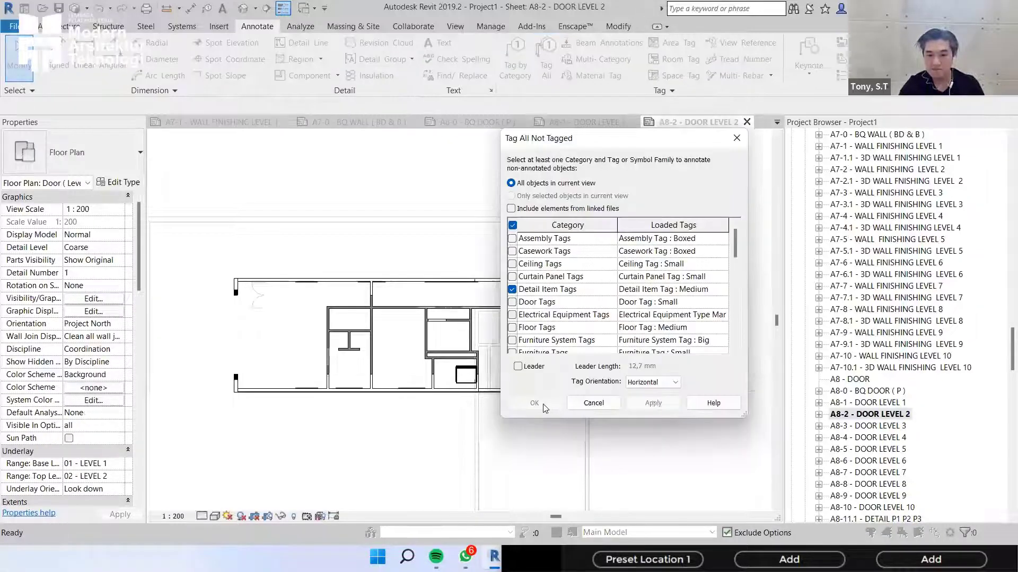
pyautogui.press('Down')
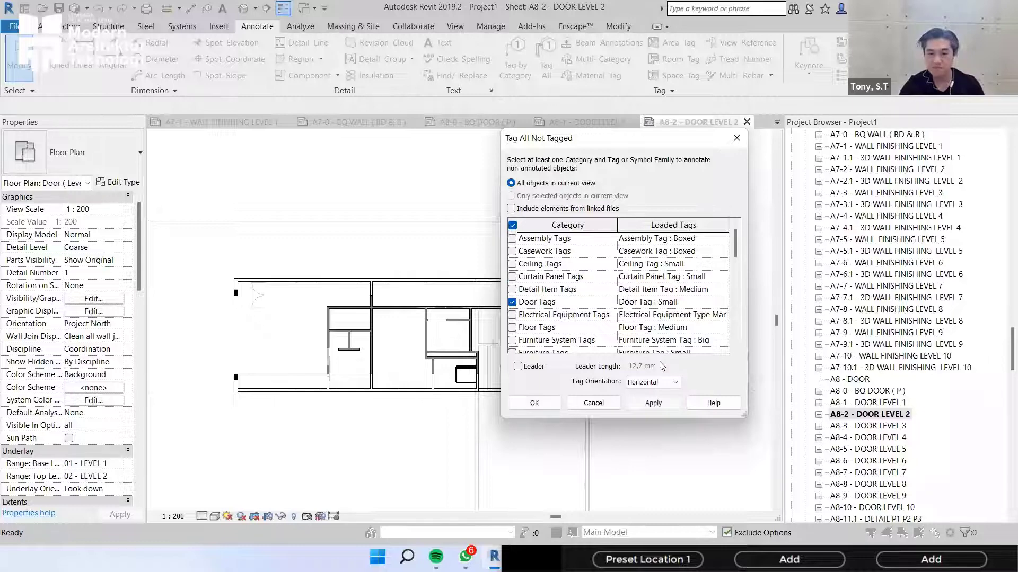
pyautogui.press('Return')
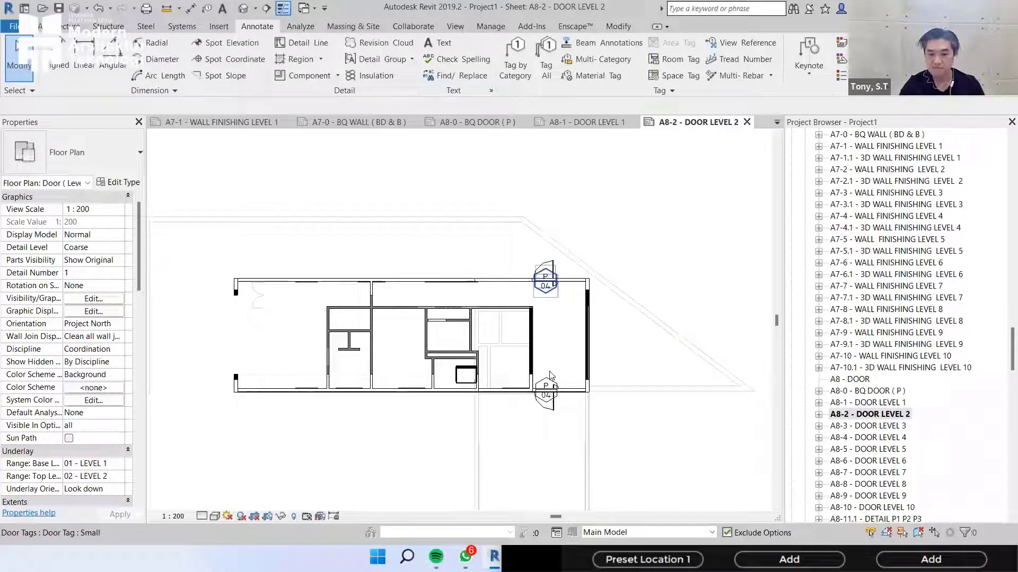
# - Move the two P 04 tags outward, clear of their doors on opposite long sides of the building, and clear the selection
pyautogui.moveTo(545, 278); pyautogui.dragTo(546, 223)
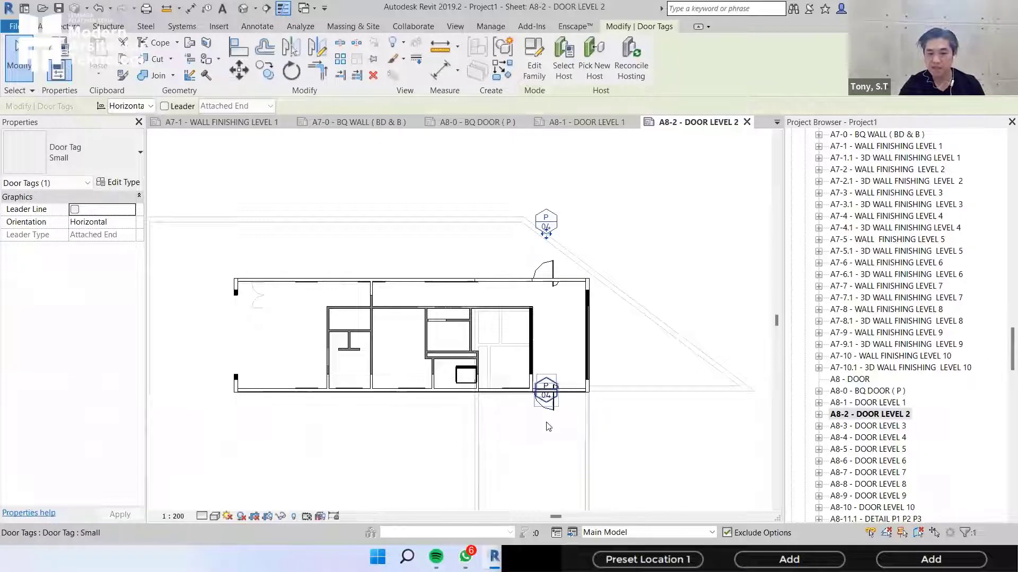
pyautogui.moveTo(546, 393); pyautogui.dragTo(546, 438)
pyautogui.press('Escape')
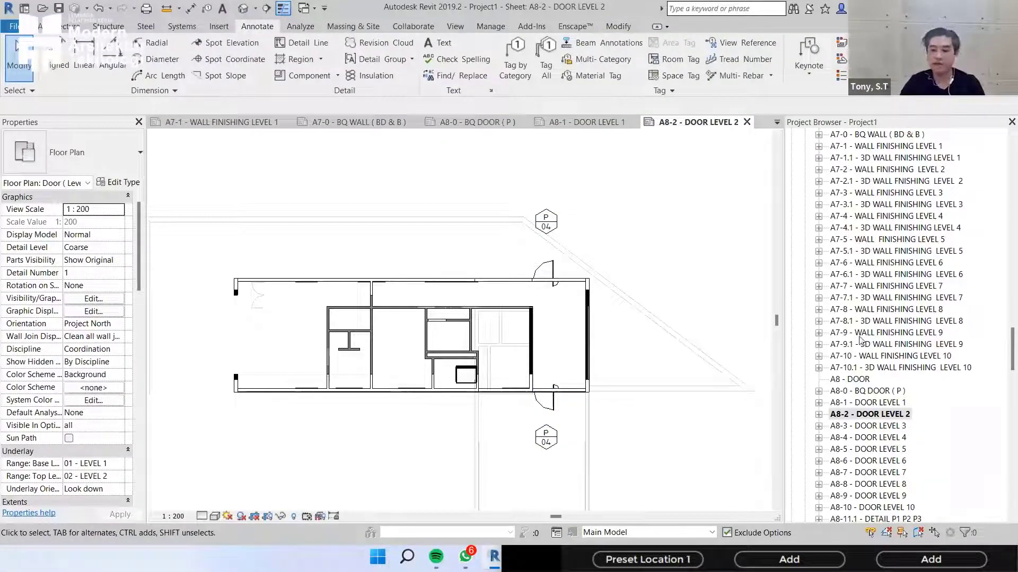
# - Open sheet A9-0 - BQ WINDOW ( J ) and shift its 3D viewport so the windows sit further below the schedule
pyautogui.scroll(-2, 859, 341)
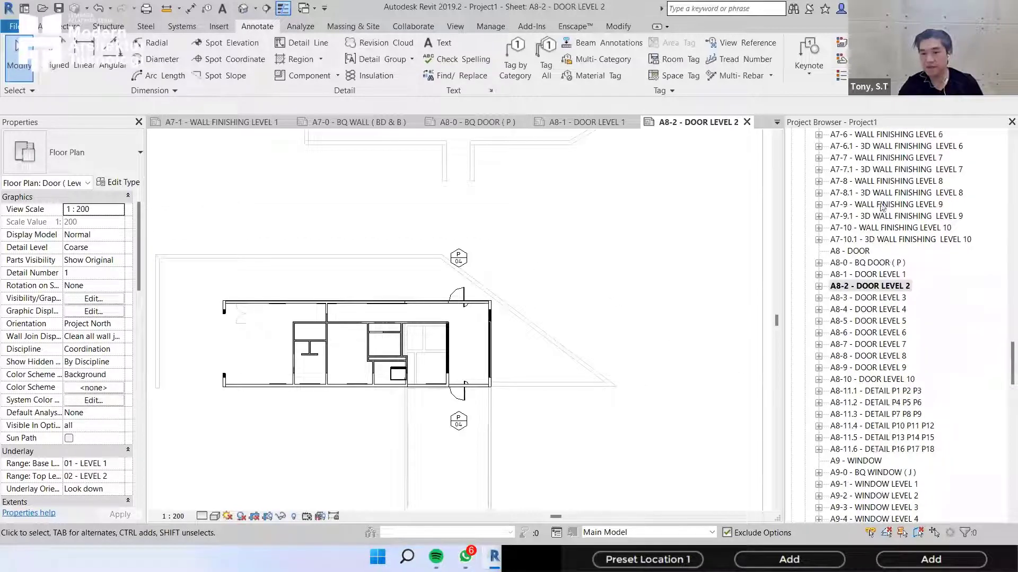
pyautogui.scroll(-15, 885, 276)
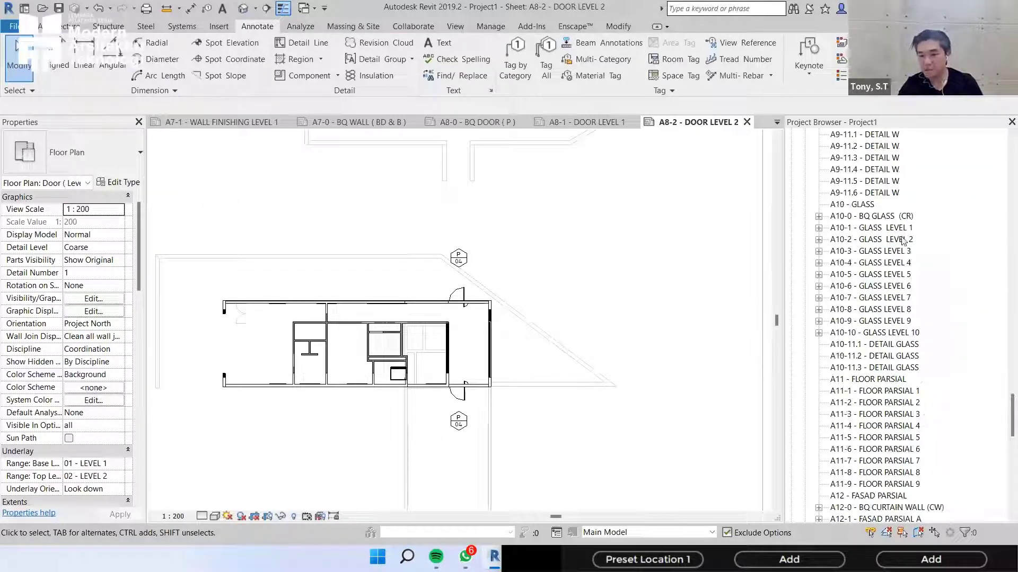
pyautogui.scroll(2, 877, 267)
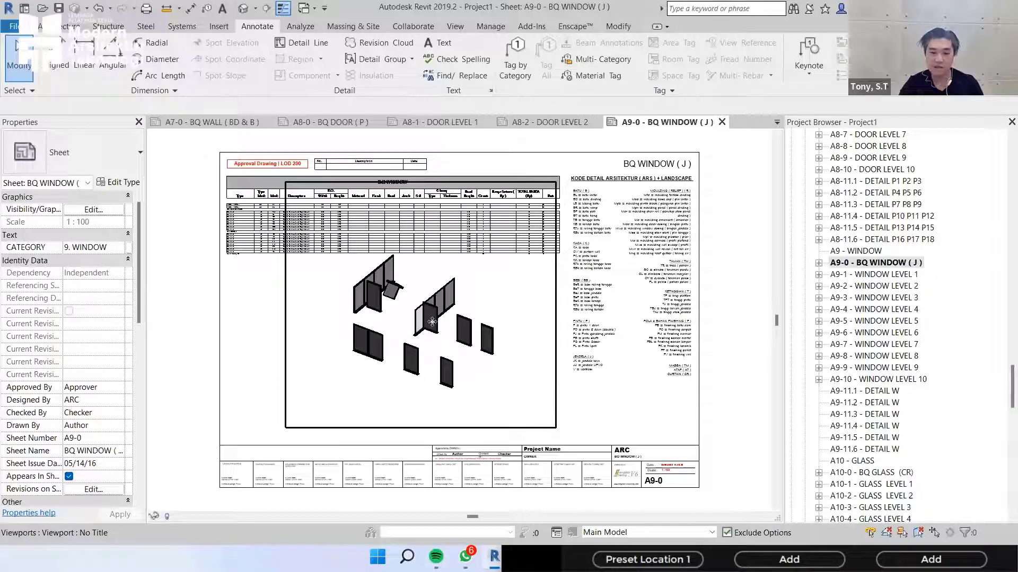
pyautogui.moveTo(527, 310); pyautogui.dragTo(508, 337)
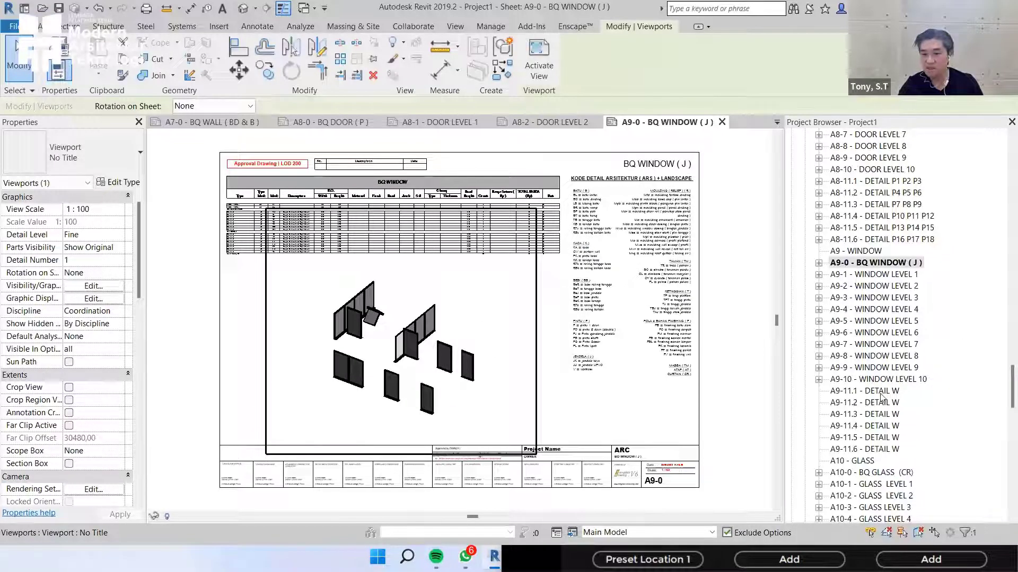
# - Open sheet A10-0 - BQ GLASS (CR) and move its 3D viewport down, clear of the two schedules
pyautogui.scroll(-2, 881, 397)
pyautogui.click(880, 472)
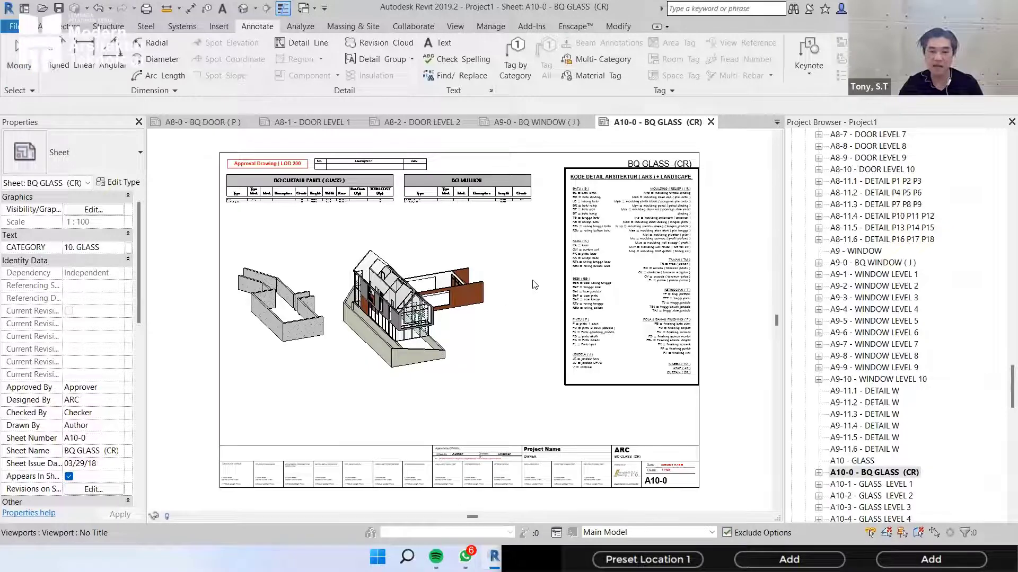
pyautogui.scroll(2, 541, 270)
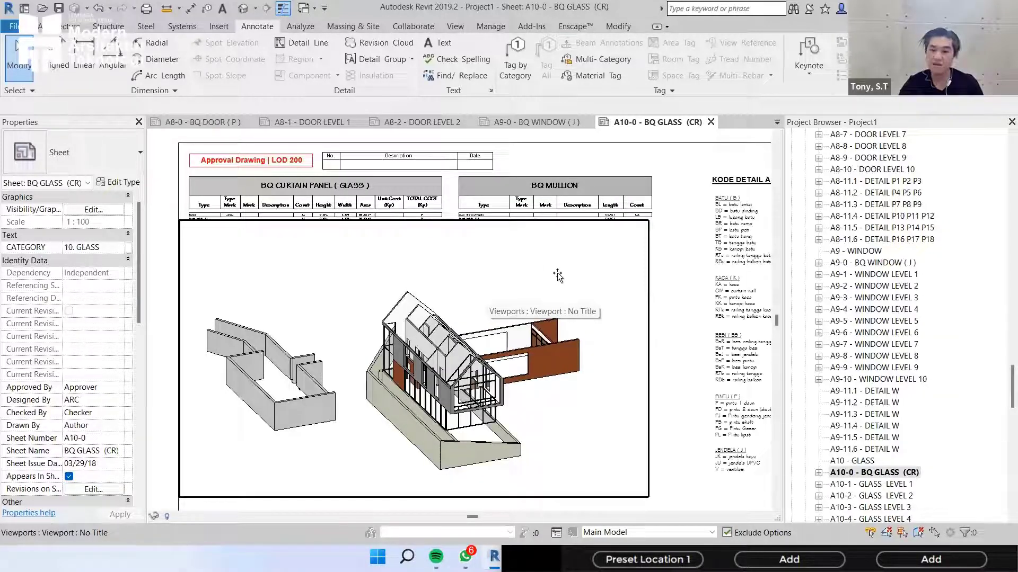
pyautogui.click(558, 276)
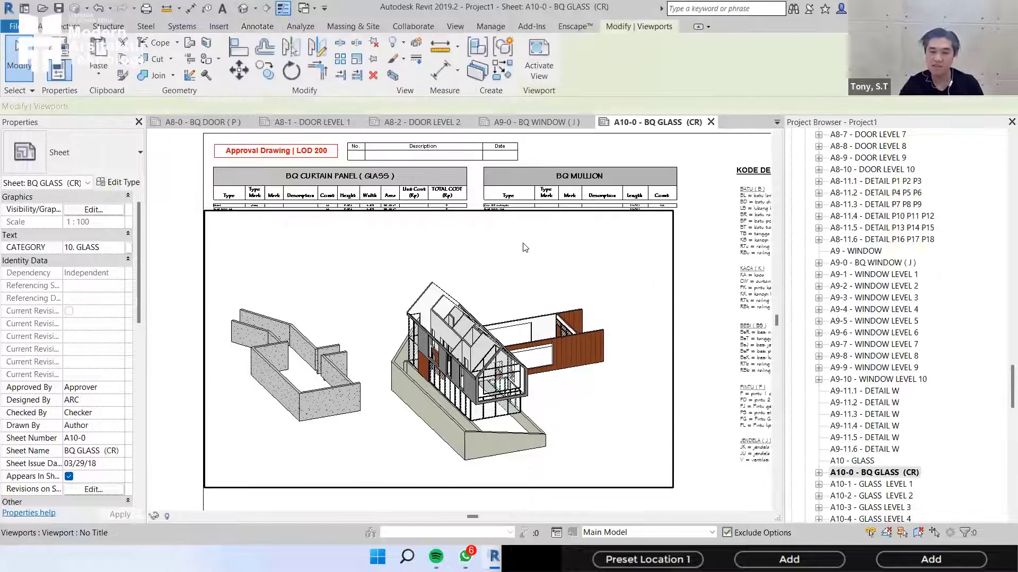
pyautogui.moveTo(525, 247); pyautogui.dragTo(533, 264)
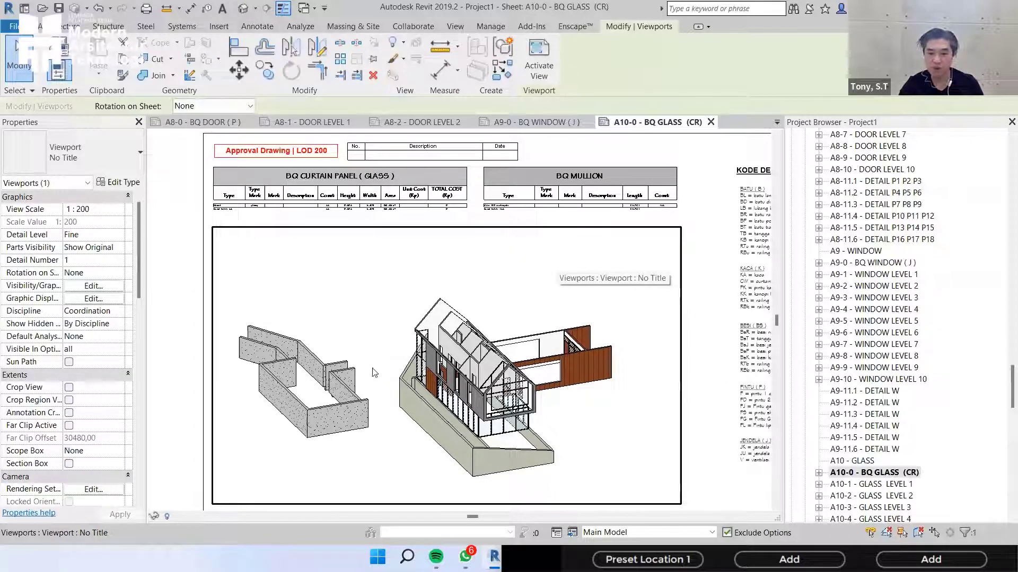
# - Examine the BQ MULLION and BQ CURTAIN PANEL ( GLASS ) schedules and the glazed facades in the 3D viewport
pyautogui.scroll(6, 497, 205)
pyautogui.scroll(-2, 445, 392)
pyautogui.scroll(2, 581, 211)
pyautogui.scroll(-2, 383, 400)
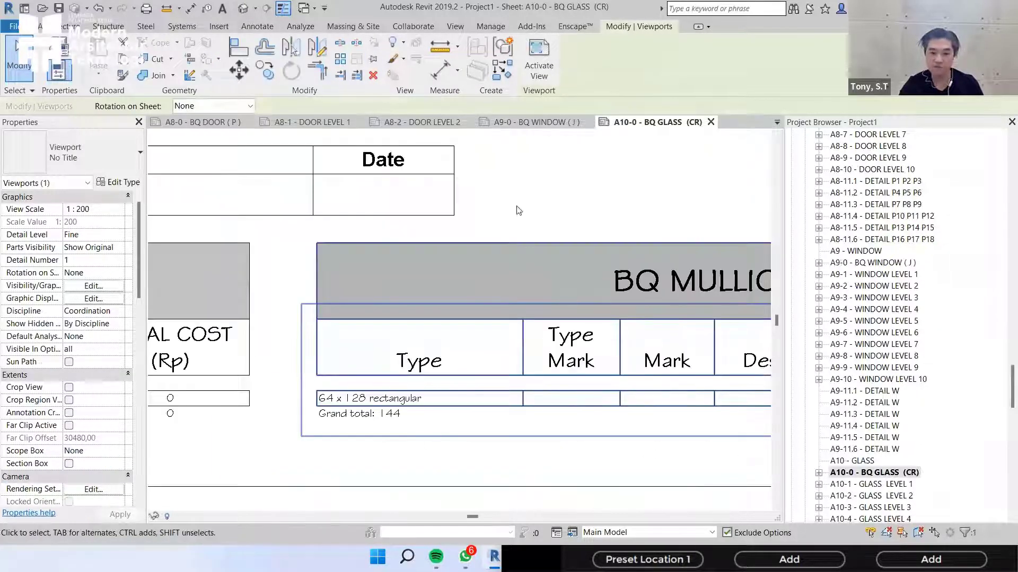
pyautogui.moveTo(499, 432); pyautogui.dragTo(517, 244, button='middle')
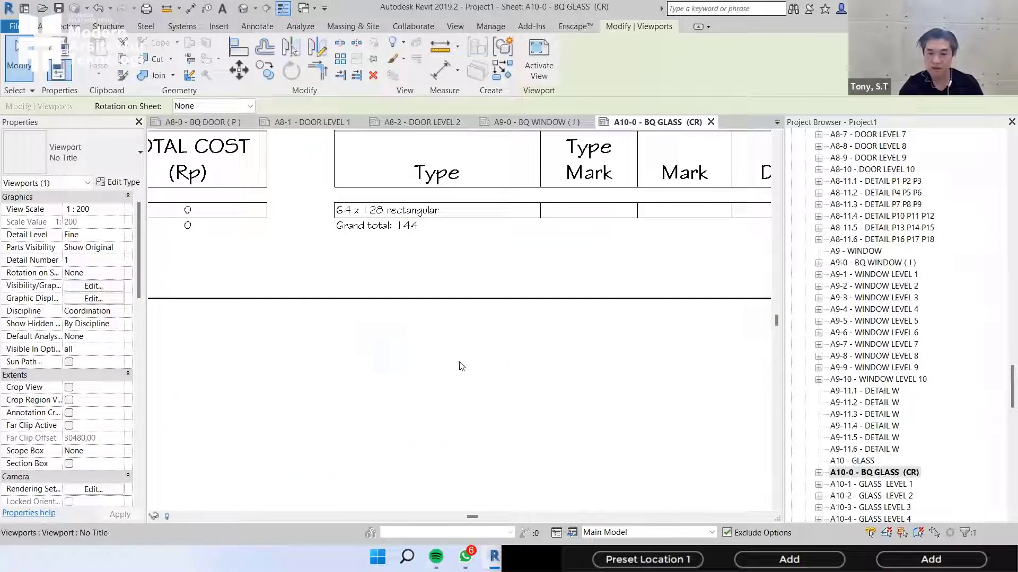
pyautogui.scroll(2, 508, 347)
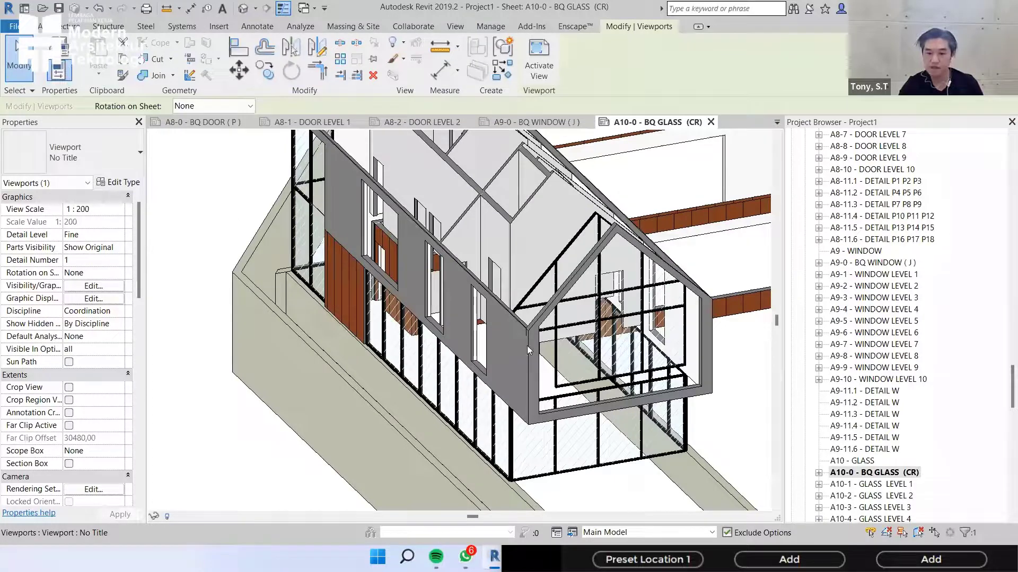
pyautogui.scroll(-2, 527, 346)
pyautogui.scroll(1, 501, 351)
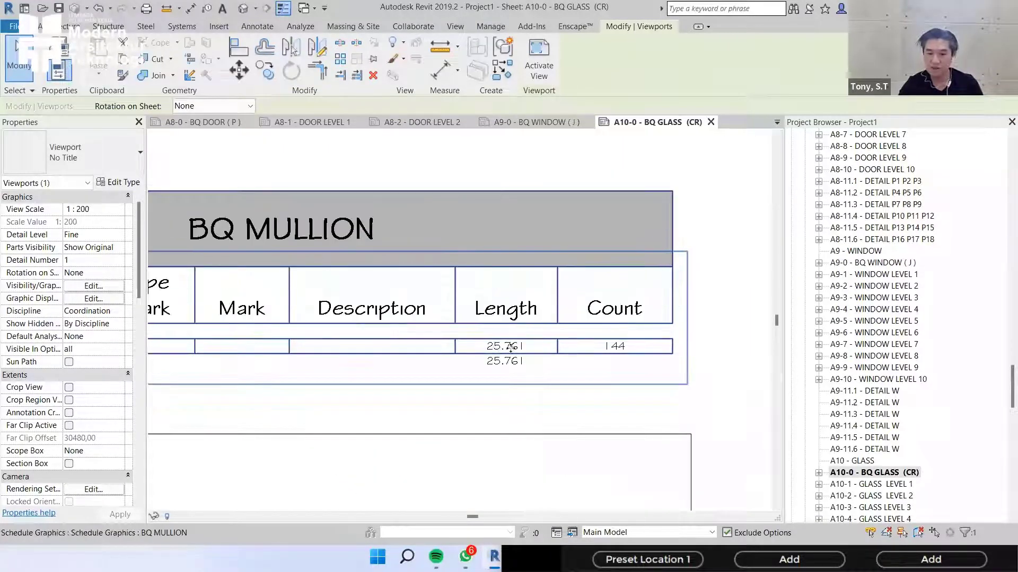
pyautogui.scroll(1, 543, 350)
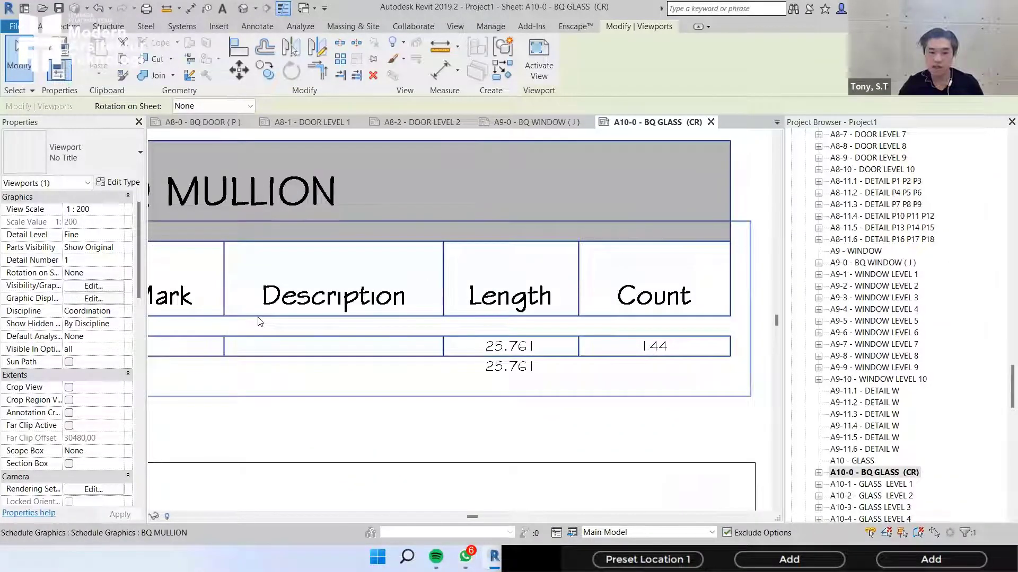
pyautogui.scroll(-3, 258, 321)
pyautogui.scroll(2, 268, 324)
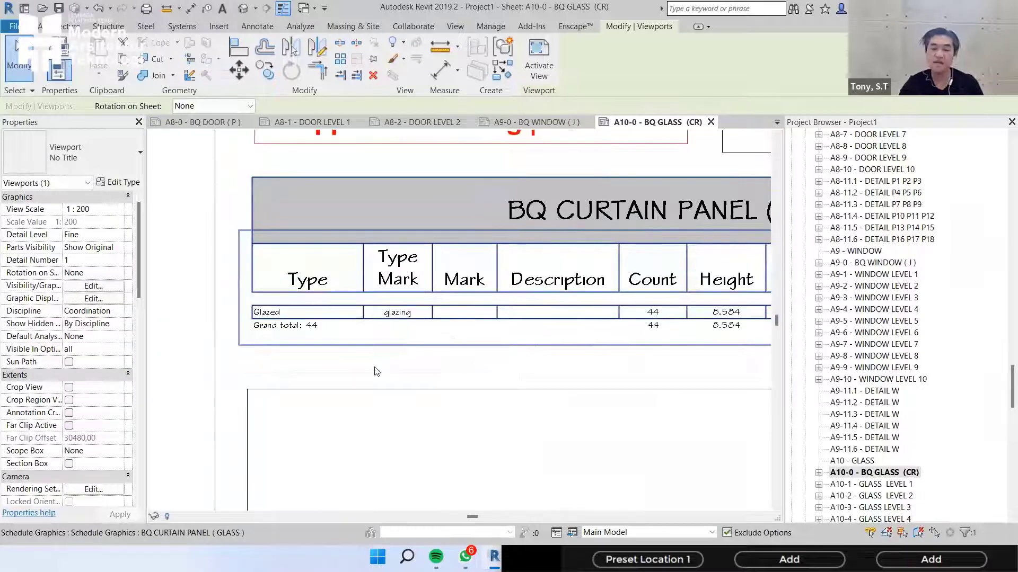
pyautogui.scroll(1, 408, 362)
pyautogui.scroll(1, 506, 350)
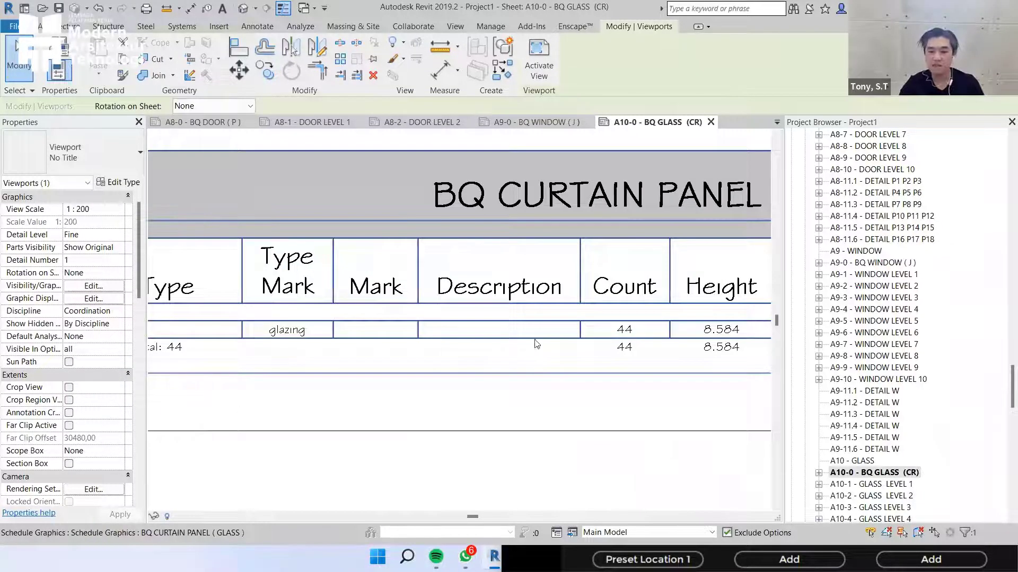
pyautogui.moveTo(537, 344); pyautogui.dragTo(198, 339, button='middle')
pyautogui.scroll(1, 424, 348)
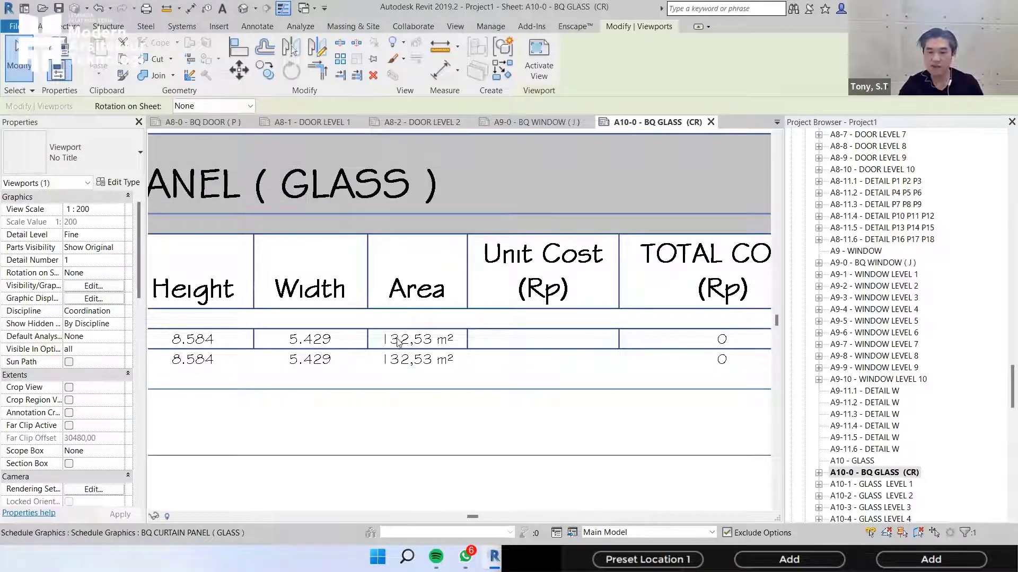
# - Activate the 3D view on the BQ GLASS sheet and hide the CL_W1 walls and the Retaining - 300mm Concrete walls
pyautogui.scroll(-6, 397, 349)
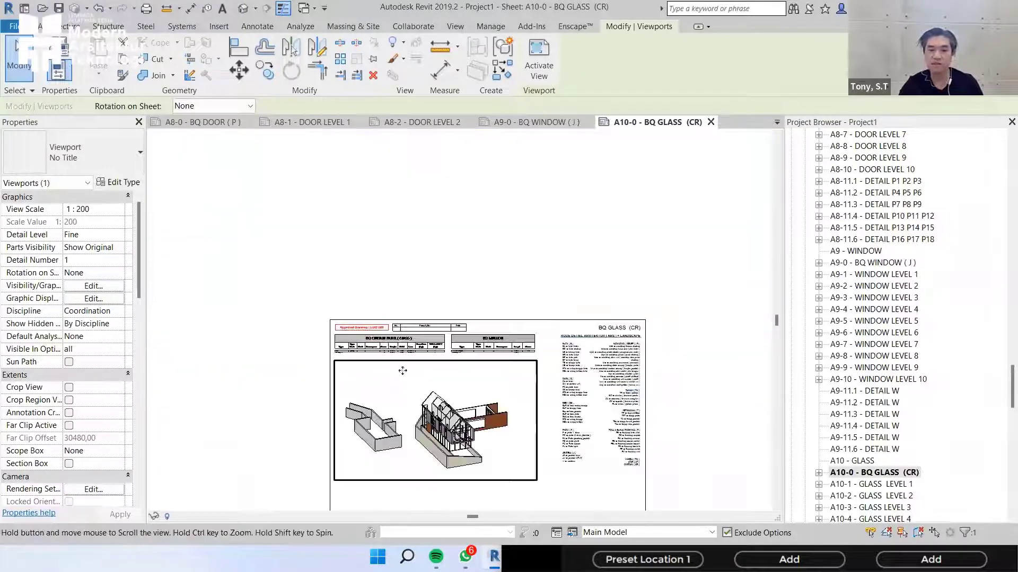
pyautogui.scroll(4, 403, 401)
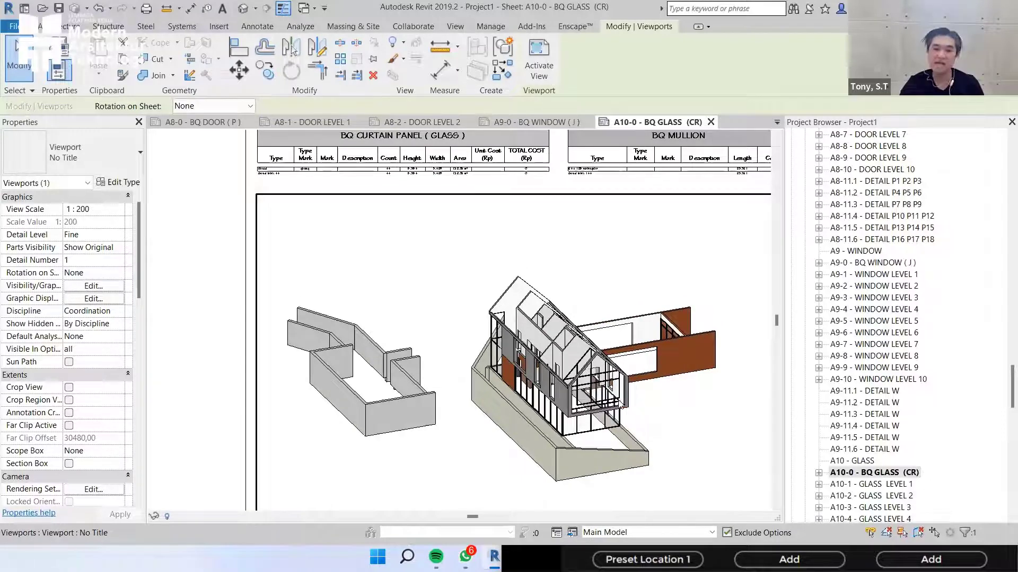
pyautogui.doubleClick(530, 415)
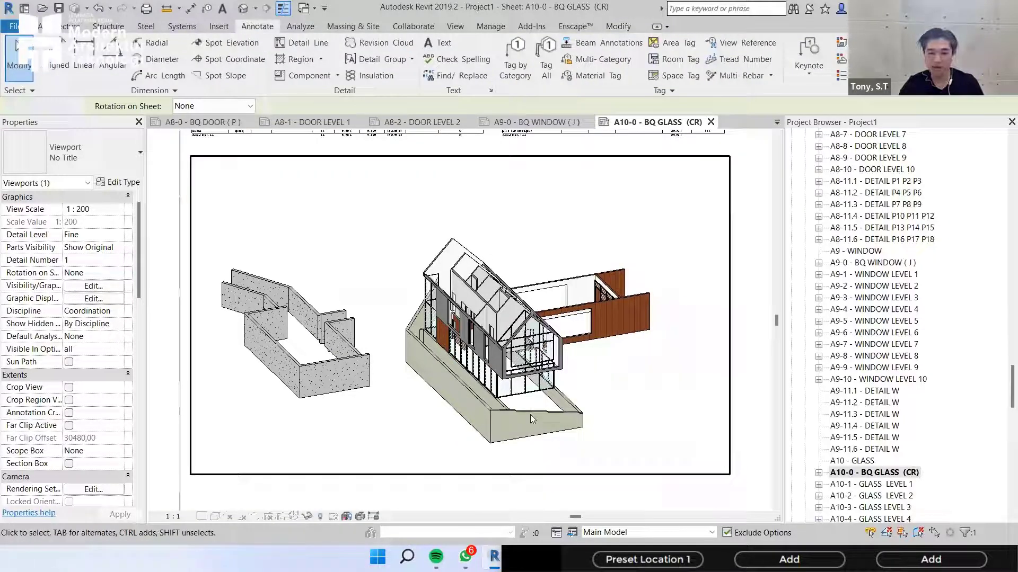
pyautogui.click(504, 405)
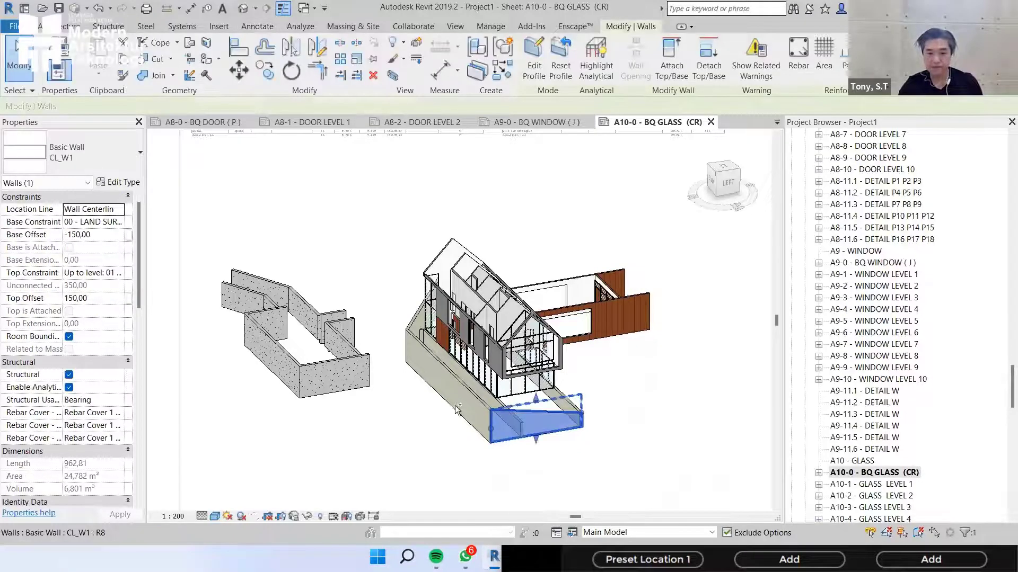
pyautogui.scroll(3, 457, 407)
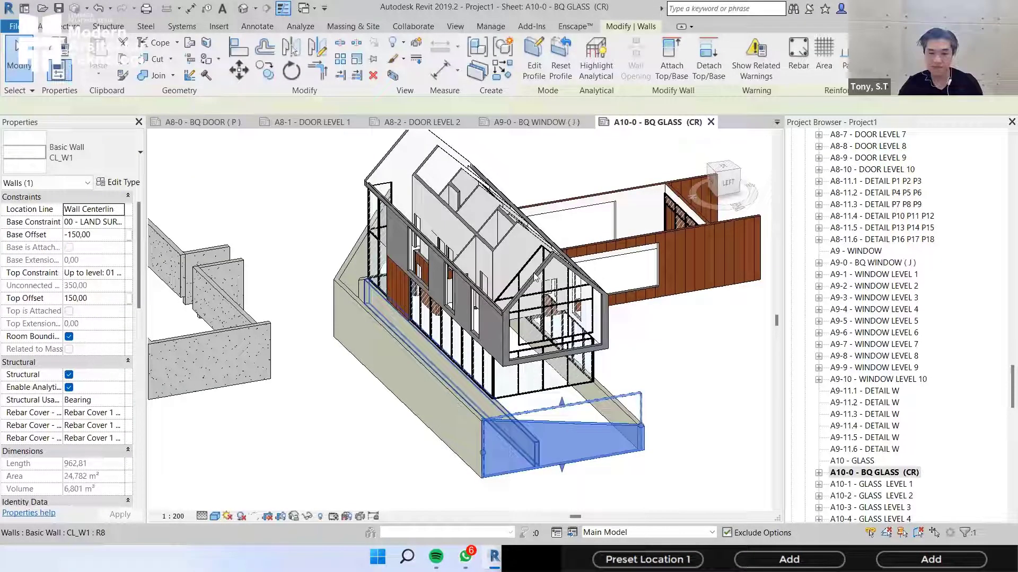
pyautogui.press('Tab')
pyautogui.click(528, 363)
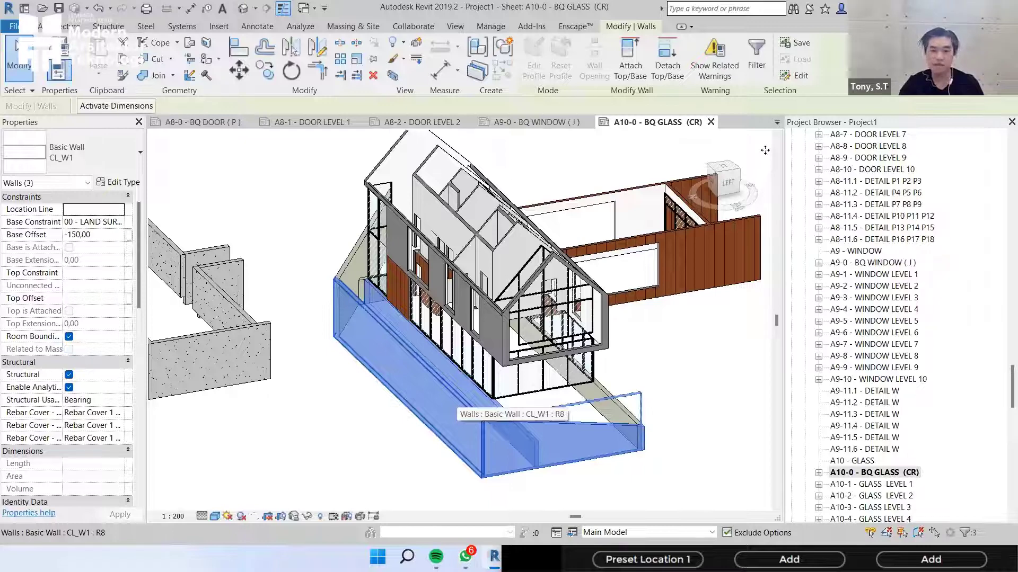
pyautogui.rightClick(457, 389)
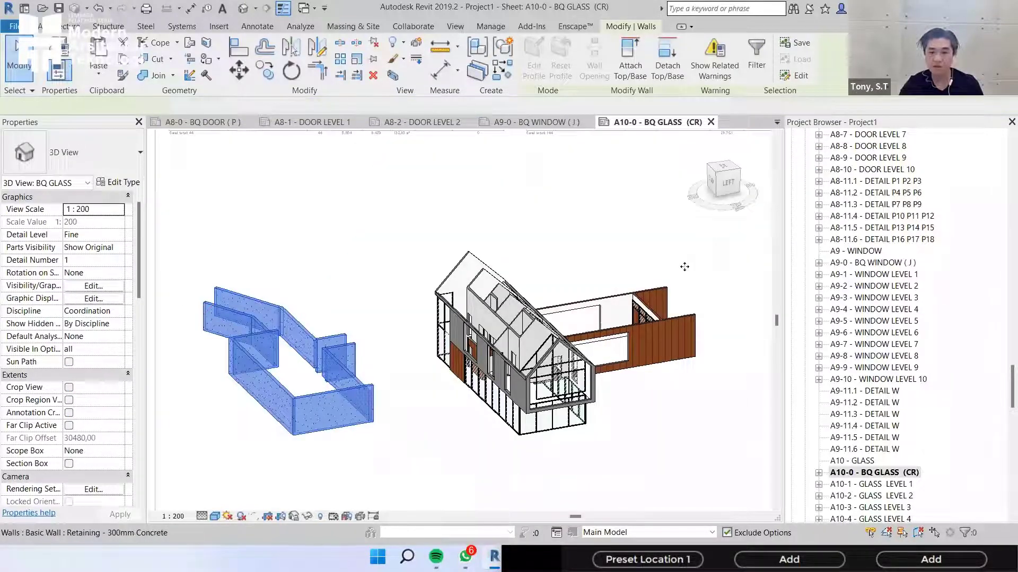
pyautogui.press('e')
pyautogui.press('h')
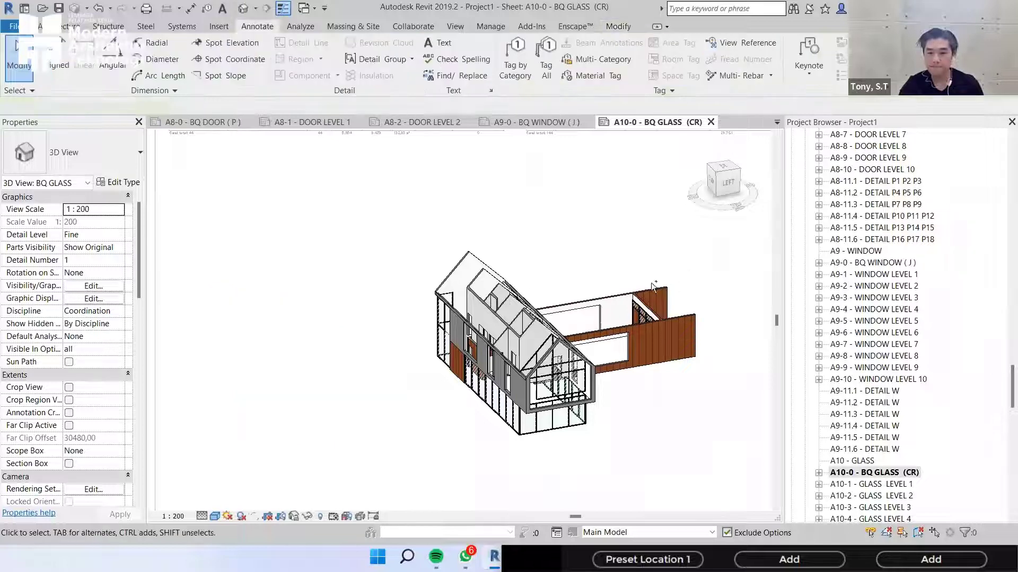
# - Try to hide the front Wall - Timber Clad wall in the BQ GLASS 3D view
pyautogui.scroll(2, 672, 286)
pyautogui.click(620, 359)
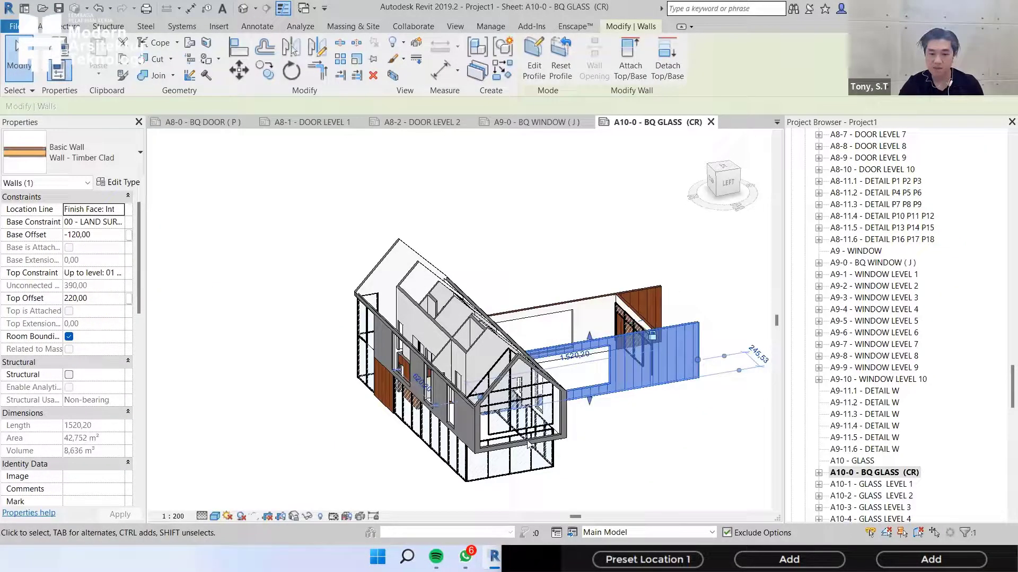
pyautogui.press('e')
pyautogui.press('h')
pyautogui.scroll(2, 400, 422)
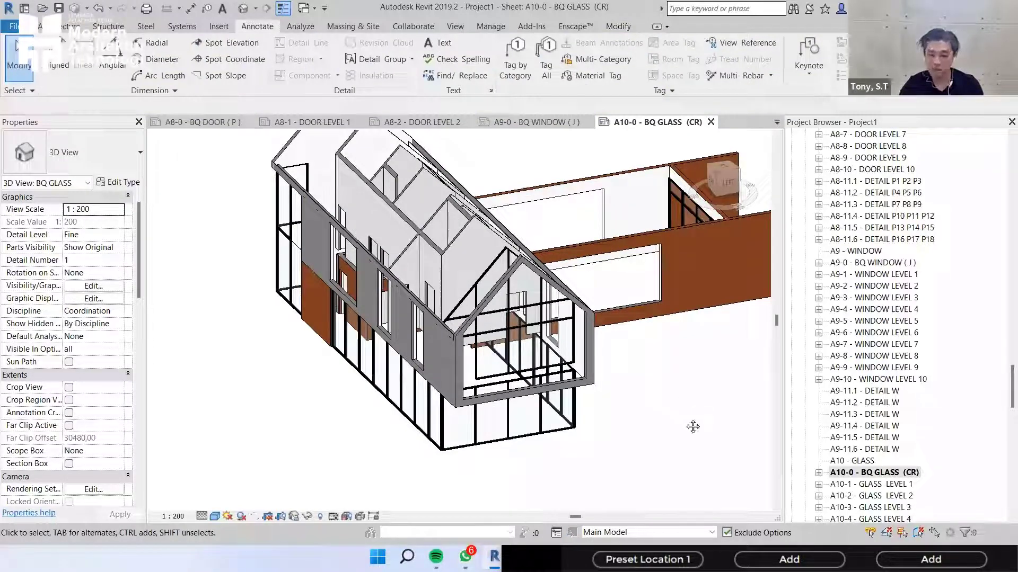
pyautogui.scroll(-5, 693, 426)
pyautogui.moveTo(690, 469); pyautogui.dragTo(544, 194)
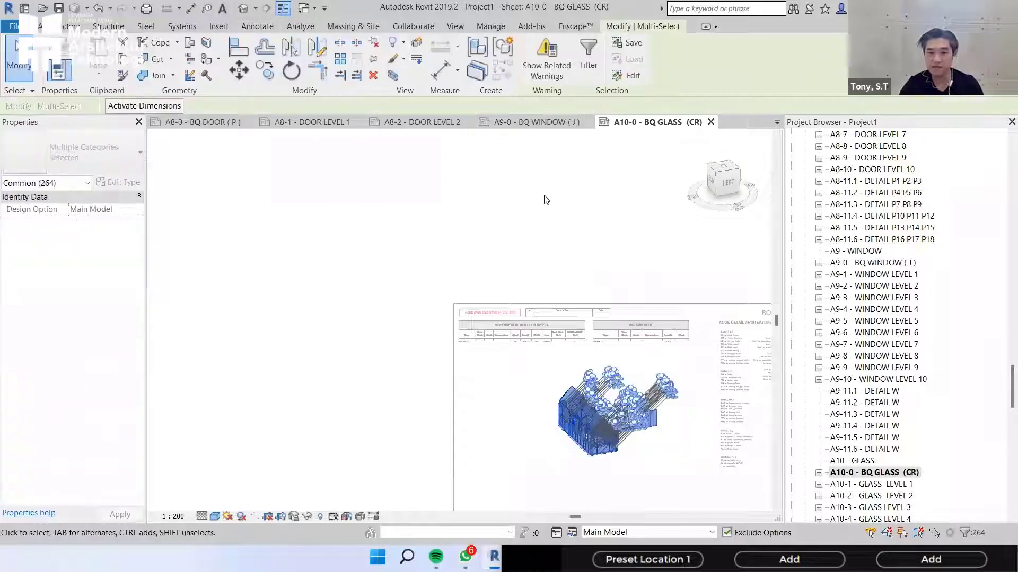
pyautogui.press('f')
pyautogui.press('f')
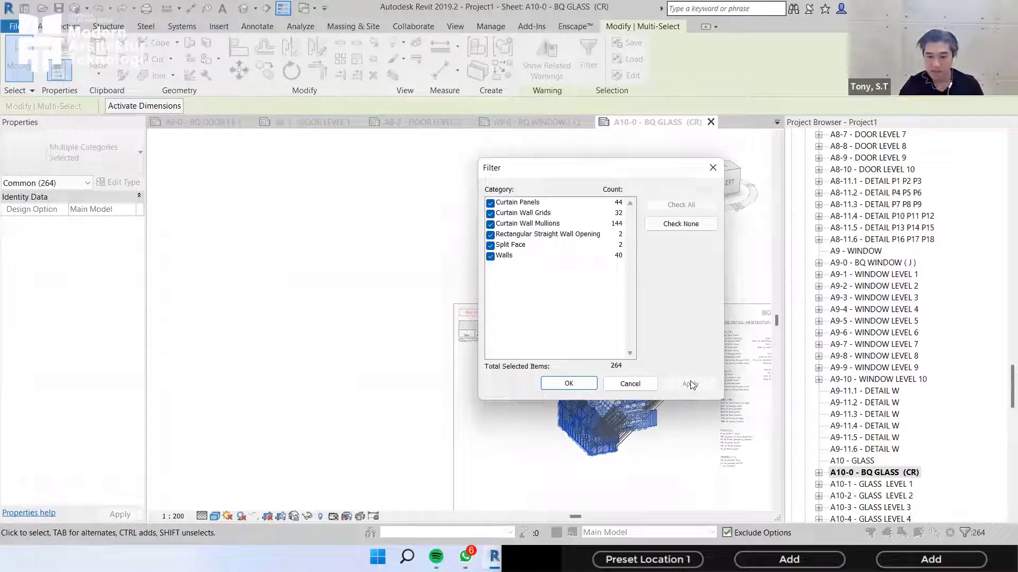
pyautogui.click(491, 256)
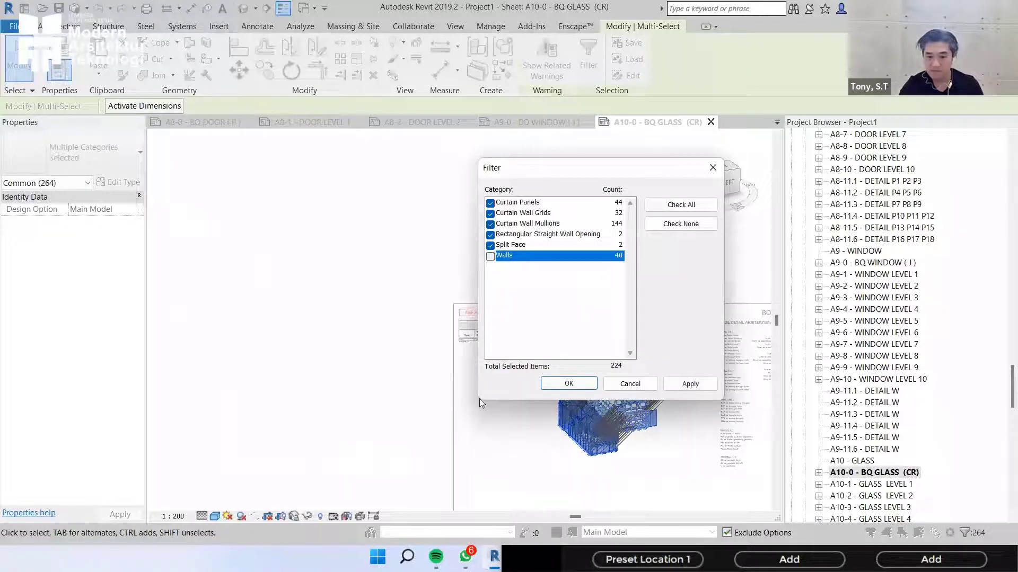
pyautogui.press('Return')
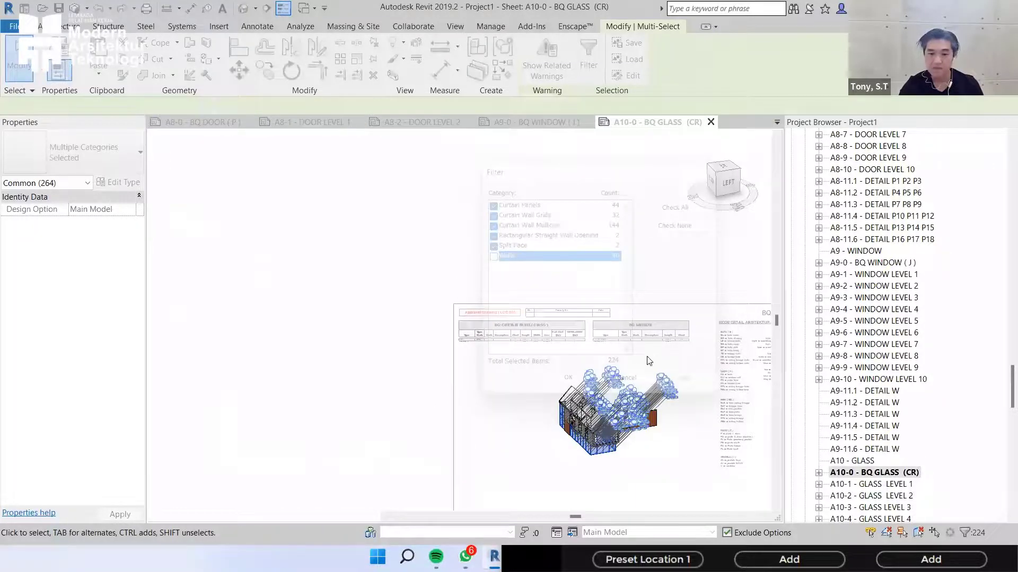
pyautogui.press('Escape')
# - Hide both Wall - Timber Clad walls of the rear wing in the BQ GLASS 3D view
pyautogui.scroll(3, 619, 334)
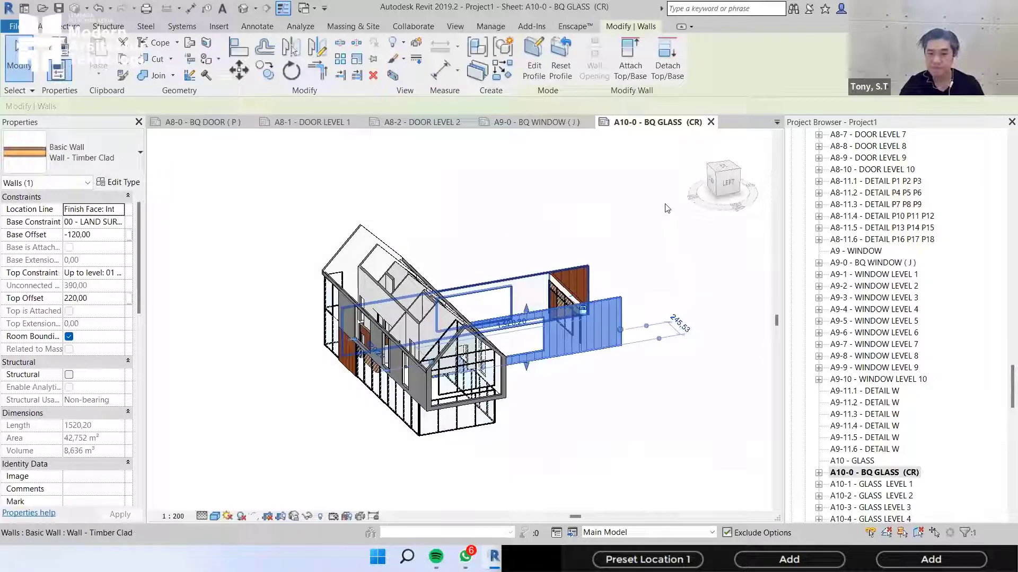
pyautogui.keyDown('ctrl'); pyautogui.click(586, 276); pyautogui.keyUp('ctrl')
pyautogui.rightClick(585, 277)
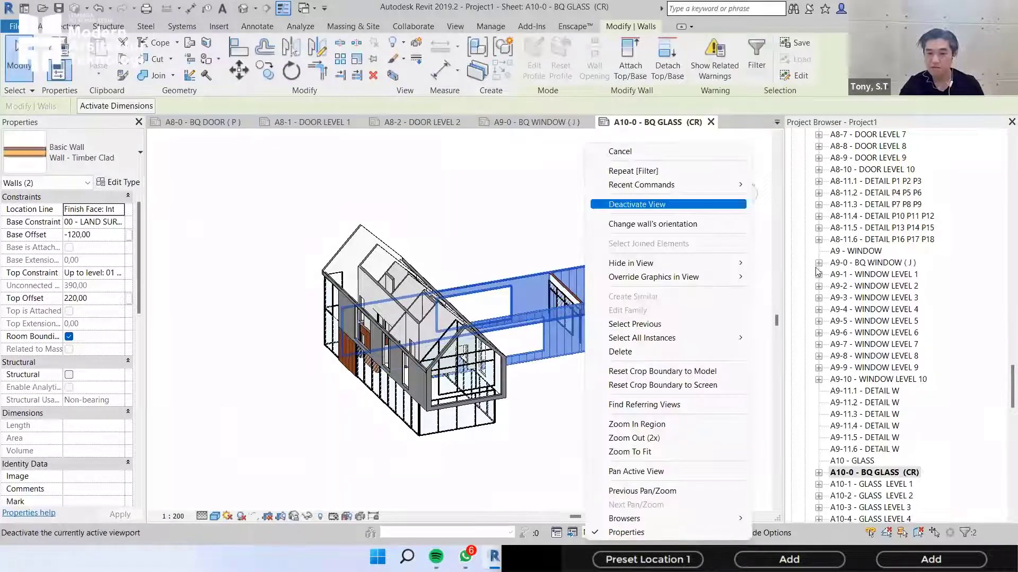
pyautogui.press('Escape')
pyautogui.press('Delete')
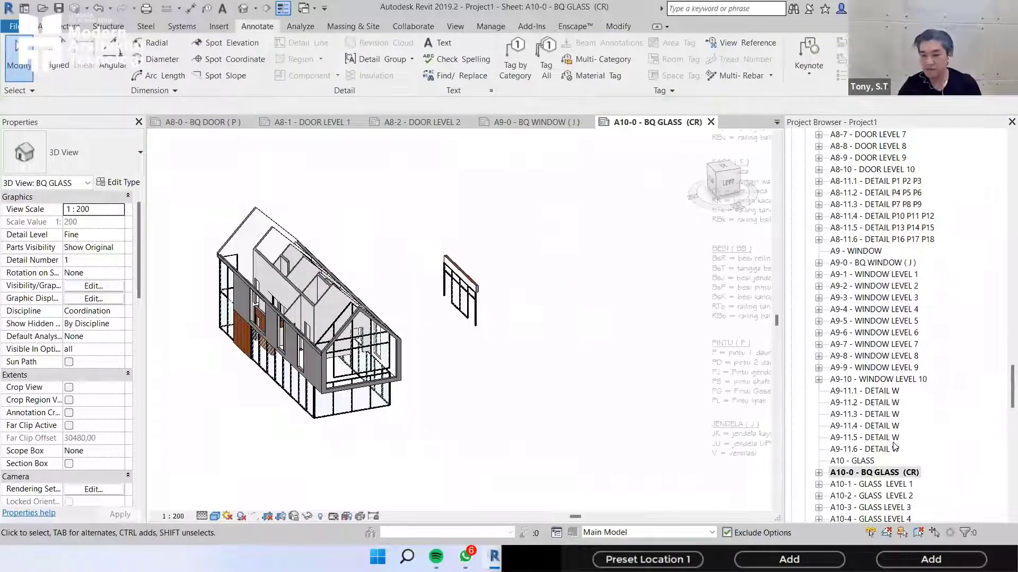
# - Open sheet A12-0 - BQ CURTAIN WALL (CW)
pyautogui.scroll(-5, 888, 433)
pyautogui.click(889, 426)
pyautogui.scroll(-6, 890, 430)
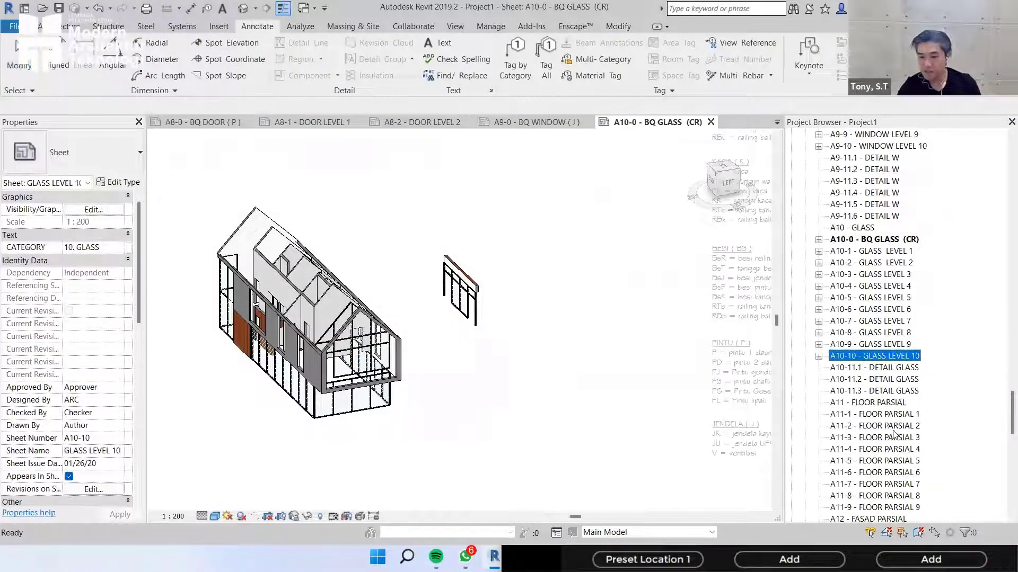
pyautogui.doubleClick(885, 392)
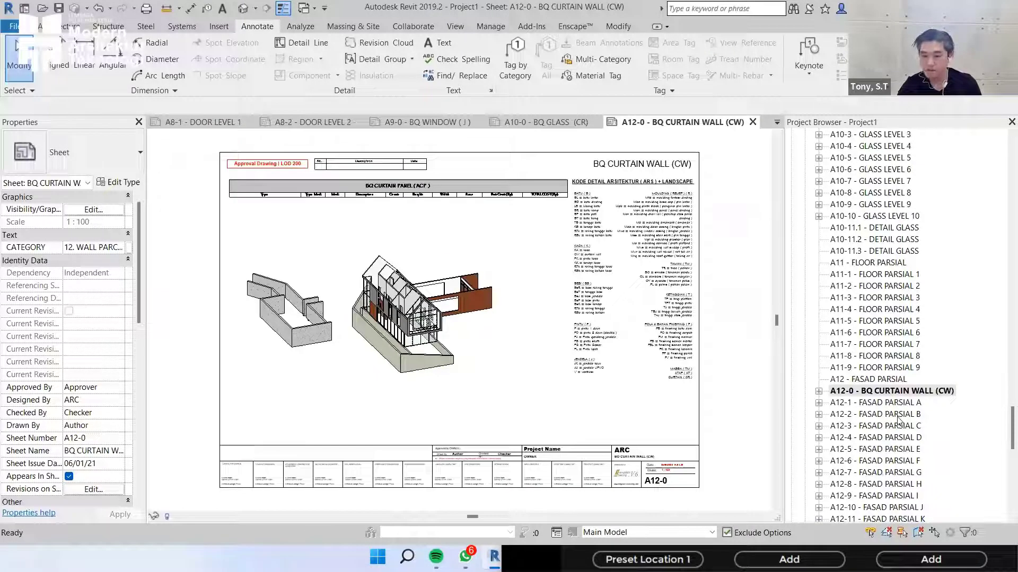
# - Open sheets A14-0 - BQ ROOF ( AT ) and A15-0 - BQ CEILING and examine the ceiling sheet's 3D viewport
pyautogui.scroll(-3, 897, 422)
pyautogui.scroll(-10, 881, 278)
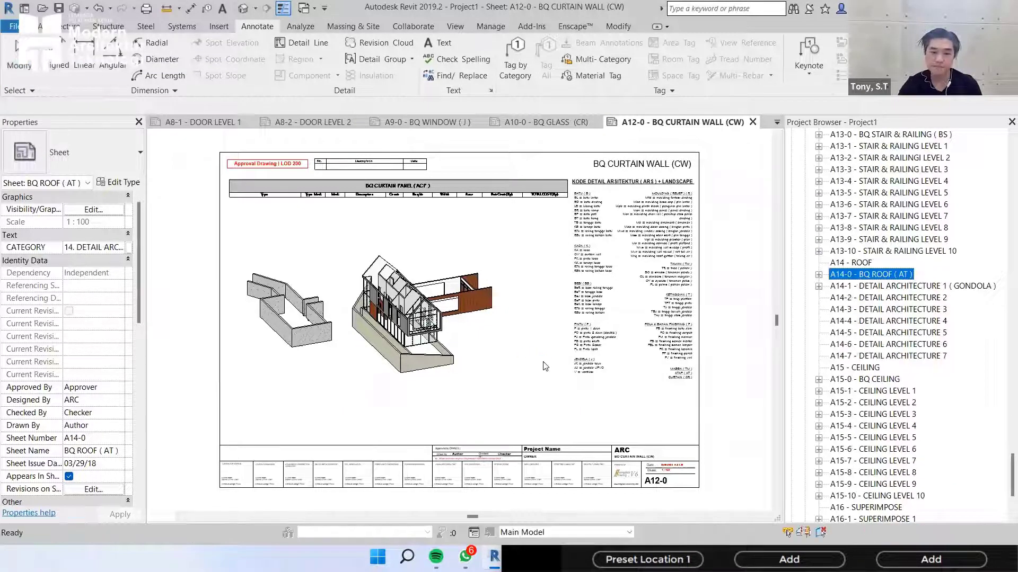
pyautogui.scroll(-4, 884, 408)
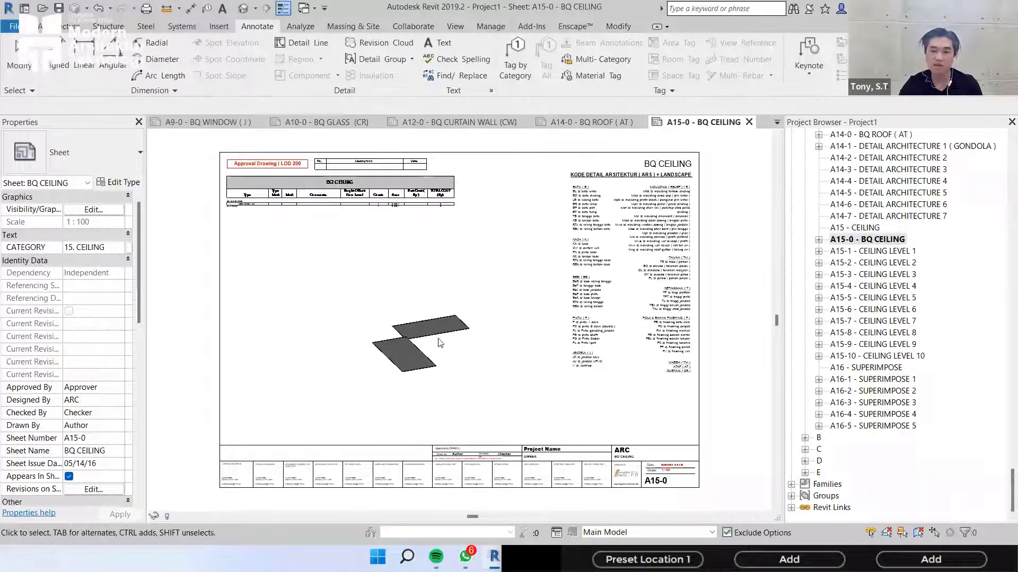
pyautogui.click(440, 340)
pyautogui.scroll(2, 445, 350)
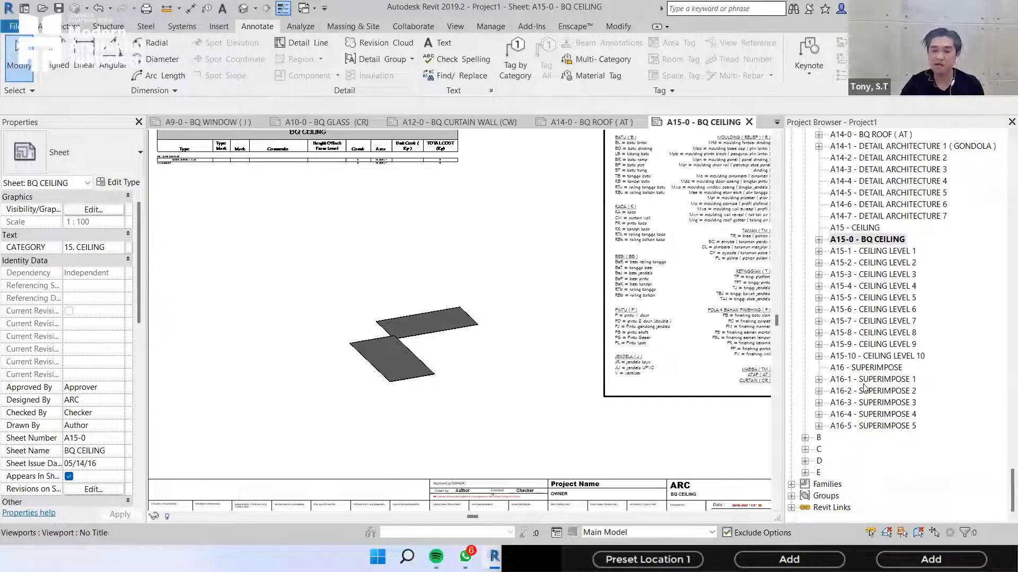
# - Expand sheet group B and examine its MEP sheets, including BQ HVAC, the HVAC levels and the CCTV sheets
pyautogui.click(884, 334)
pyautogui.click(804, 438)
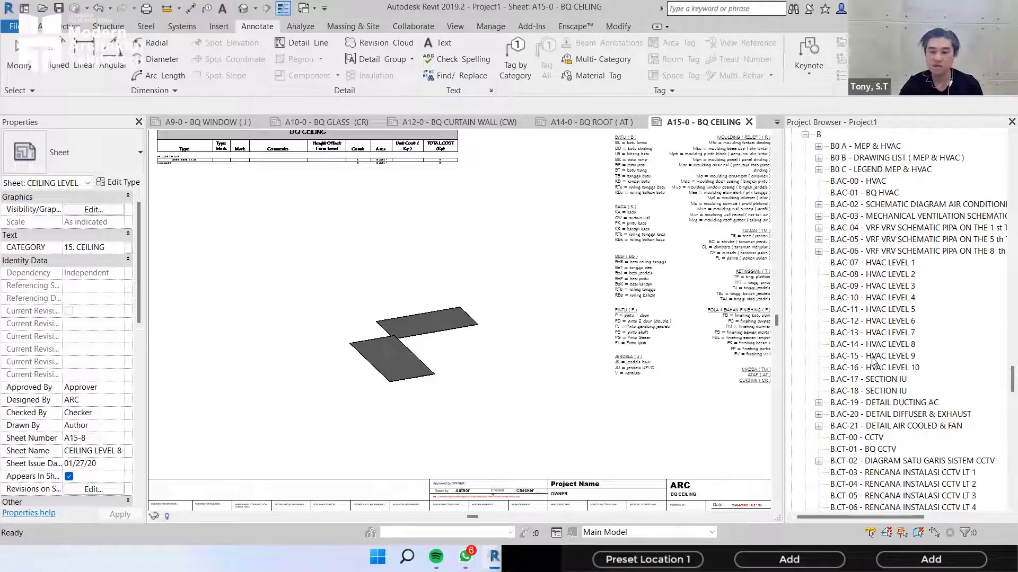
pyautogui.scroll(4, 873, 360)
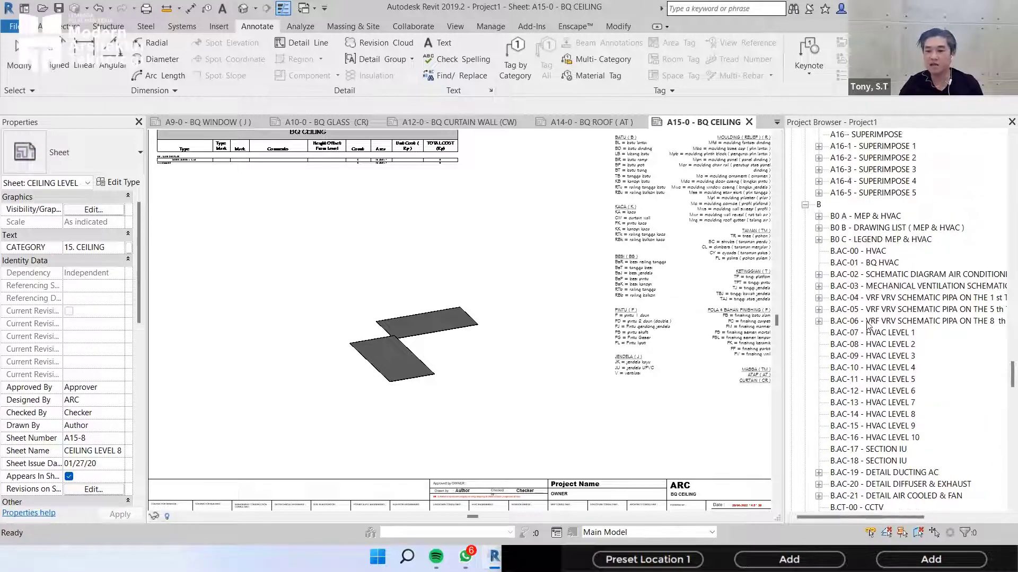
pyautogui.click(877, 286)
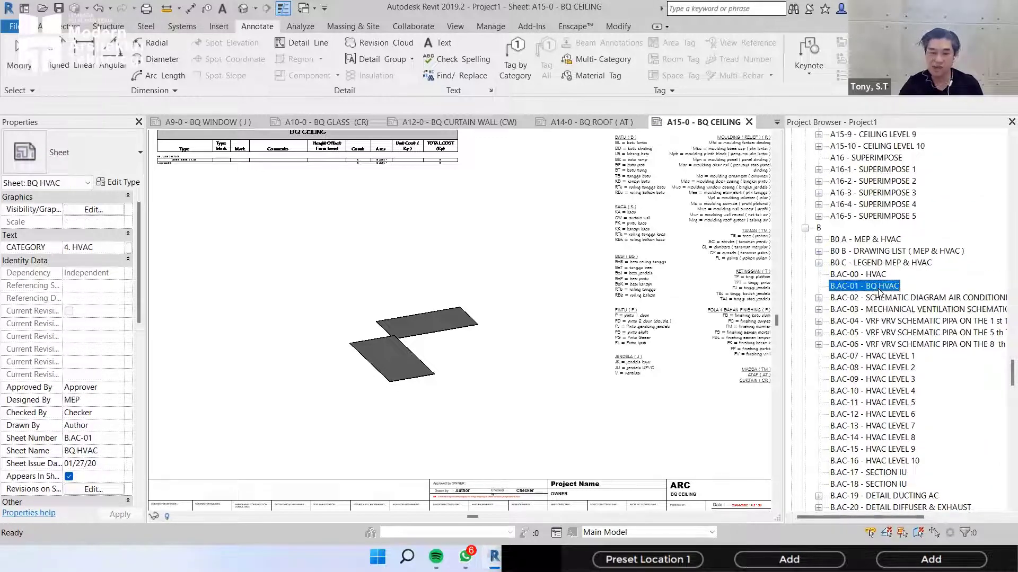
pyautogui.scroll(2, 878, 341)
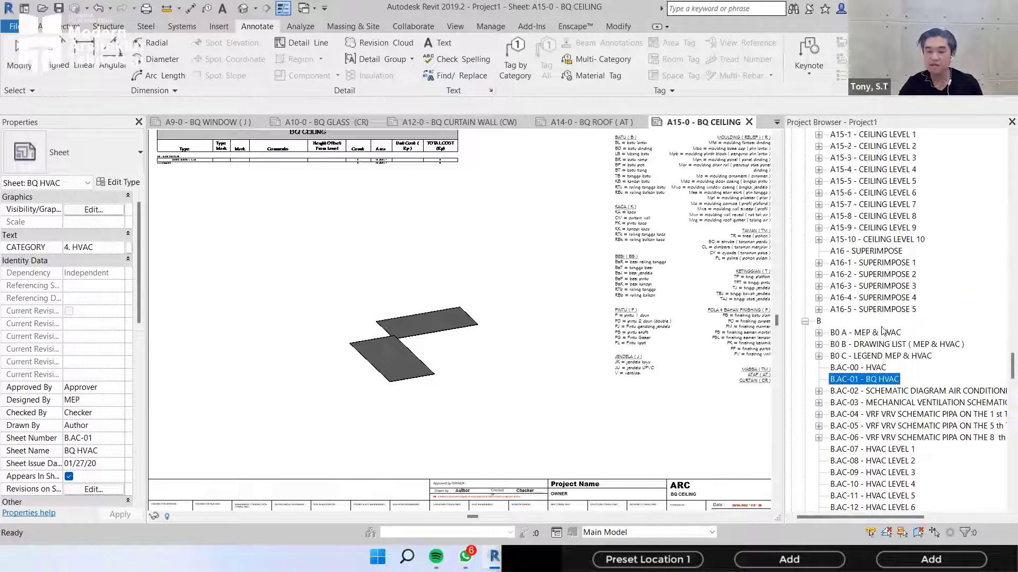
pyautogui.scroll(-10, 875, 357)
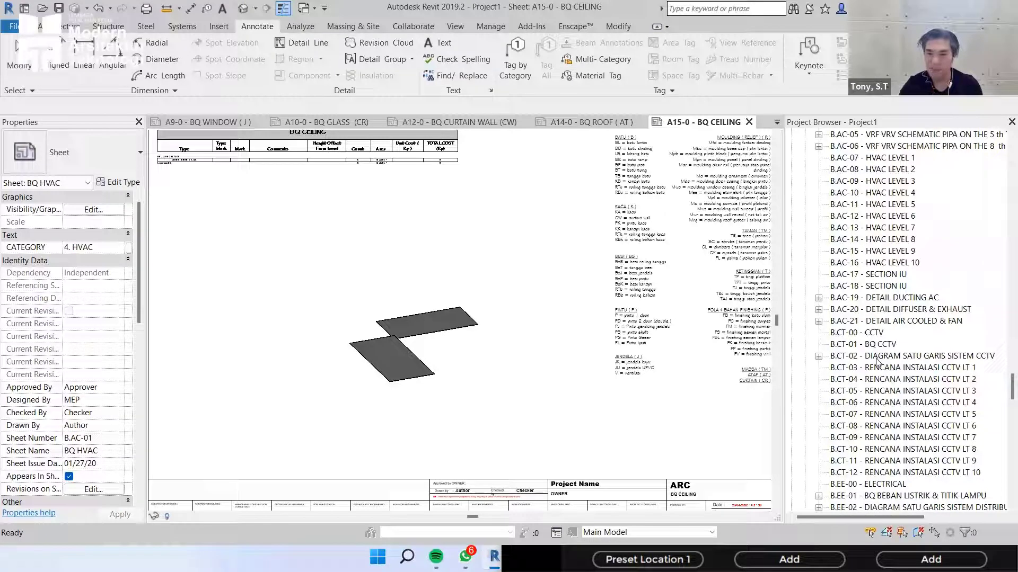
pyautogui.scroll(1, 877, 360)
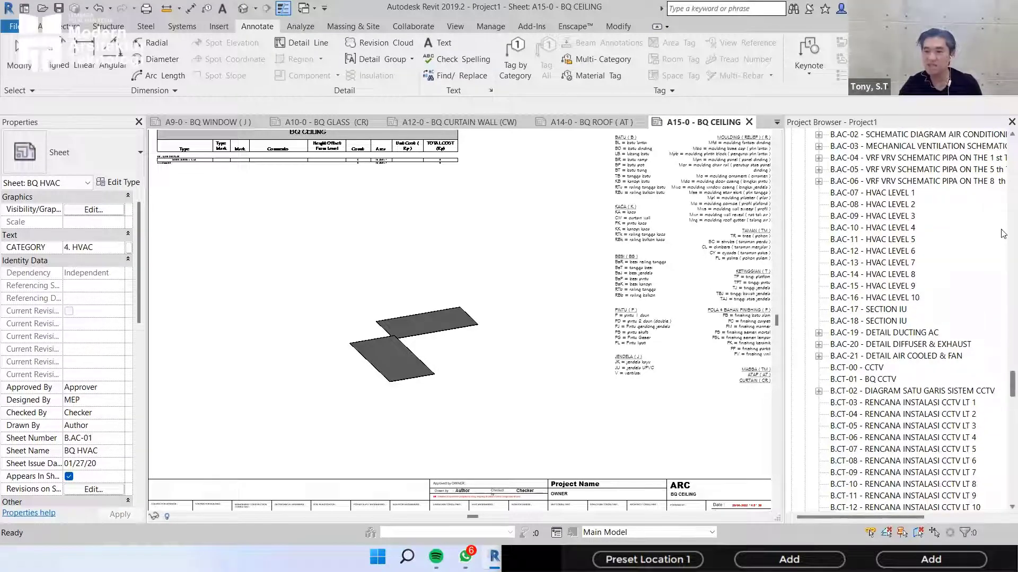
# - Open the architectural floor plan 01 - LEVEL 1 at the Kitchen & Dining room's upper wall
pyautogui.scroll(15, 877, 197)
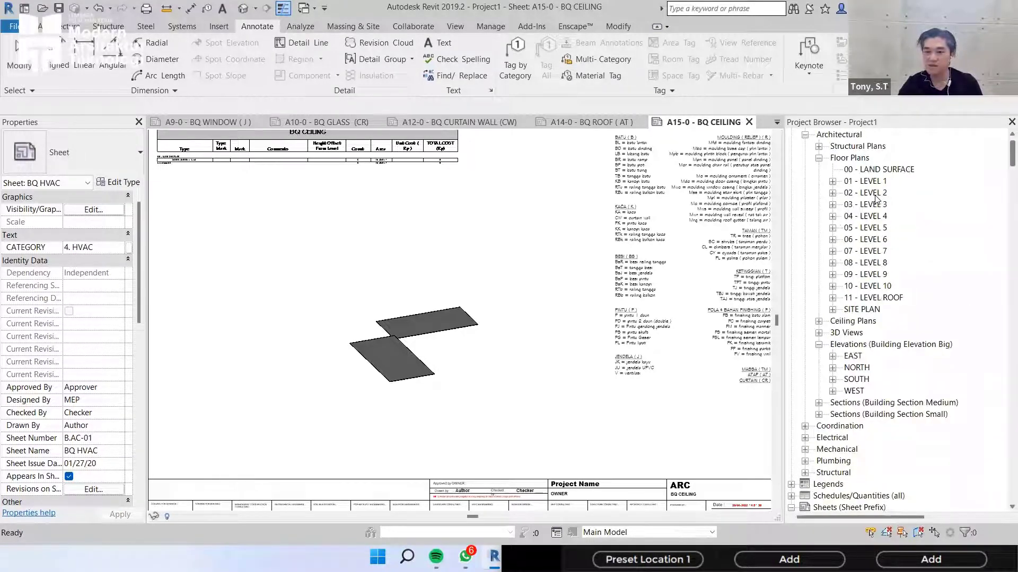
pyautogui.scroll(1, 876, 197)
pyautogui.doubleClick(875, 193)
pyautogui.scroll(3, 515, 261)
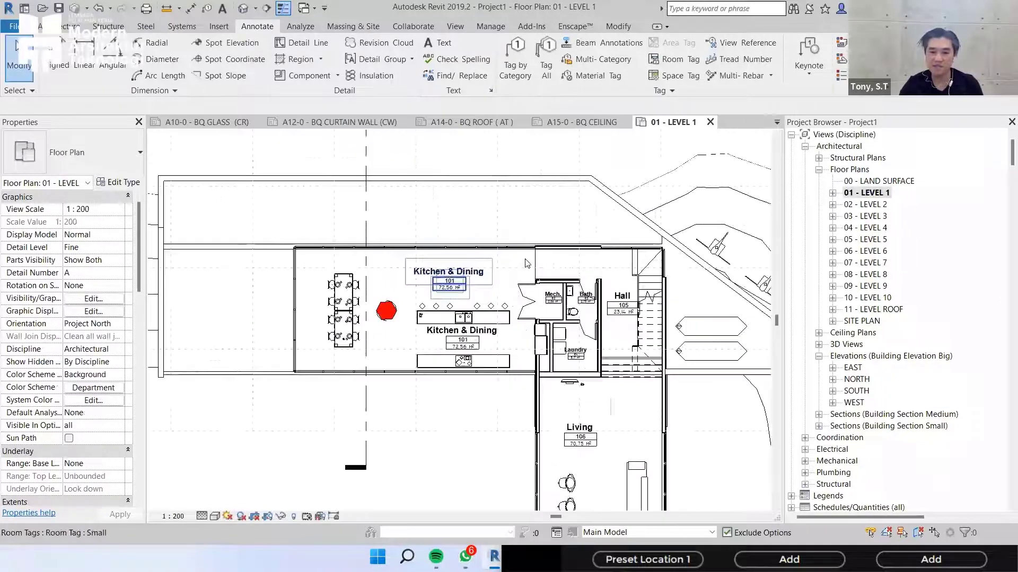
pyautogui.click(389, 281)
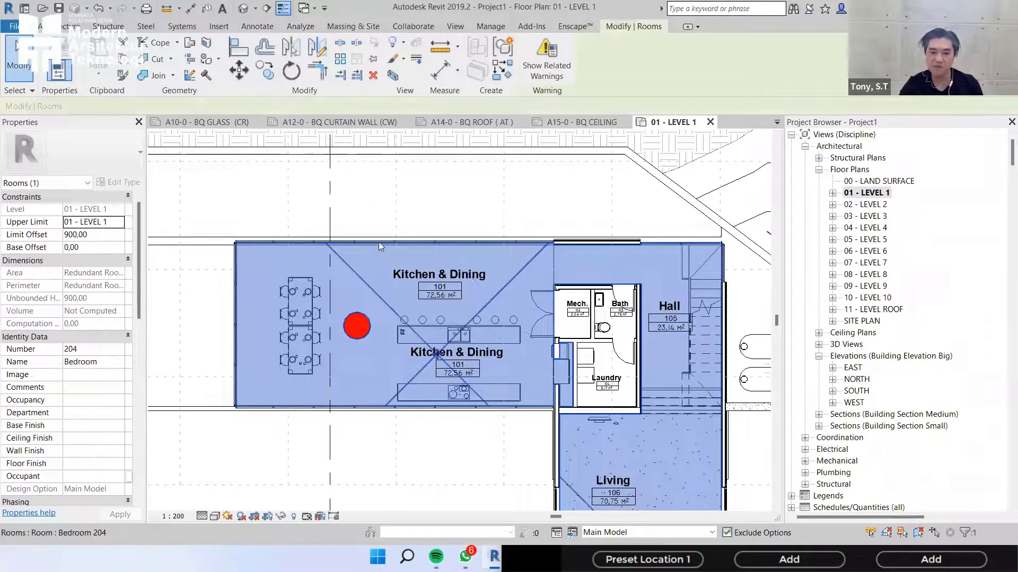
pyautogui.scroll(2, 371, 273)
pyautogui.click(457, 195)
pyautogui.moveTo(328, 208); pyautogui.dragTo(181, 297, button='middle')
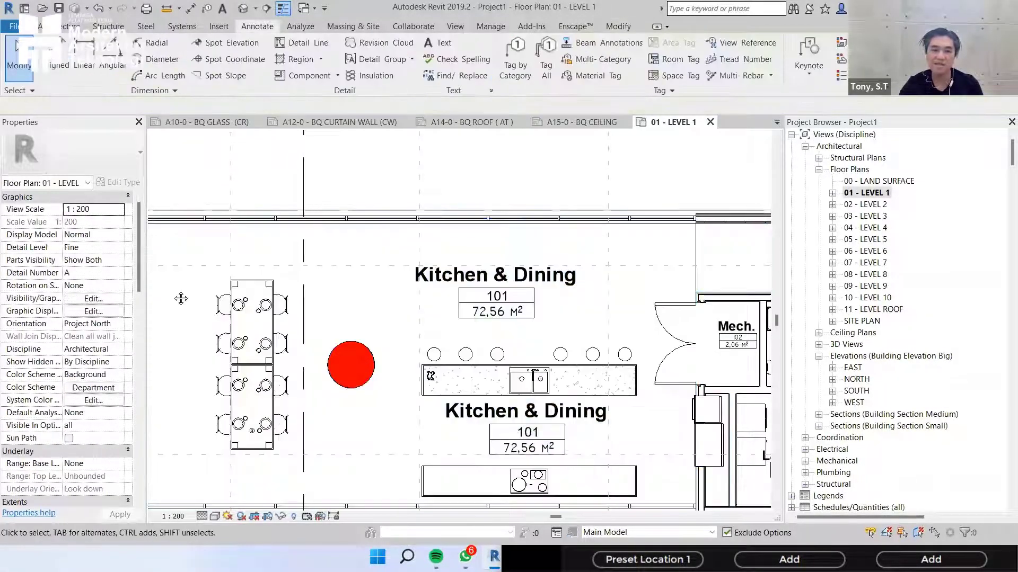
pyautogui.scroll(1, 181, 298)
# - Start an in-place model in the Casework family category and accept its default name
pyautogui.click(59, 26)
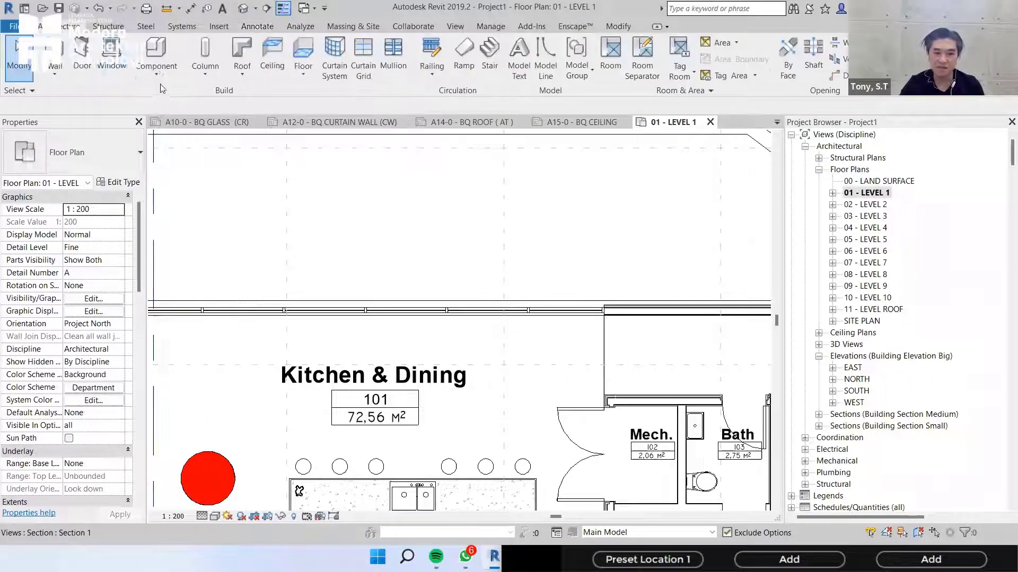
pyautogui.click(156, 68)
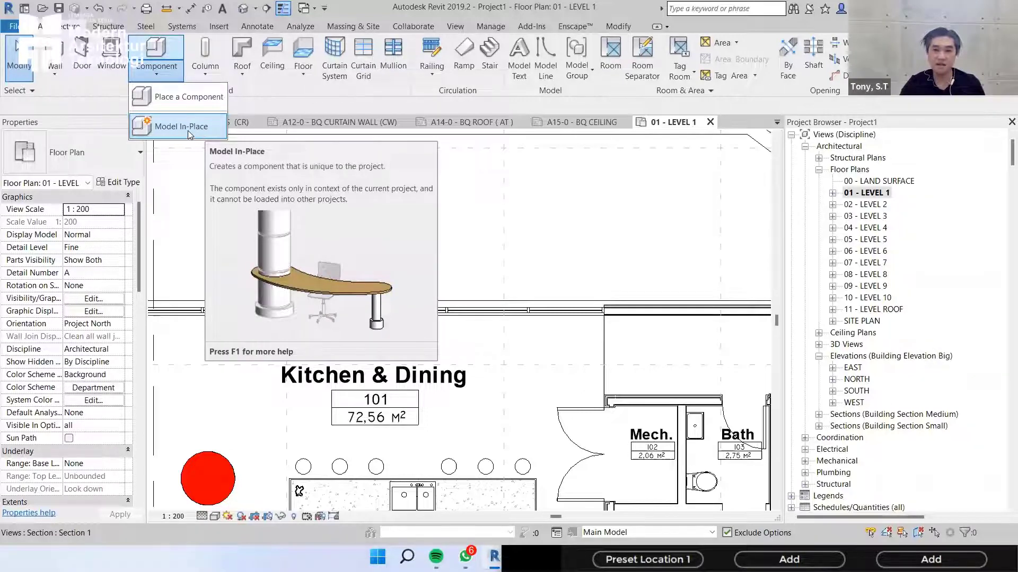
pyautogui.click(188, 131)
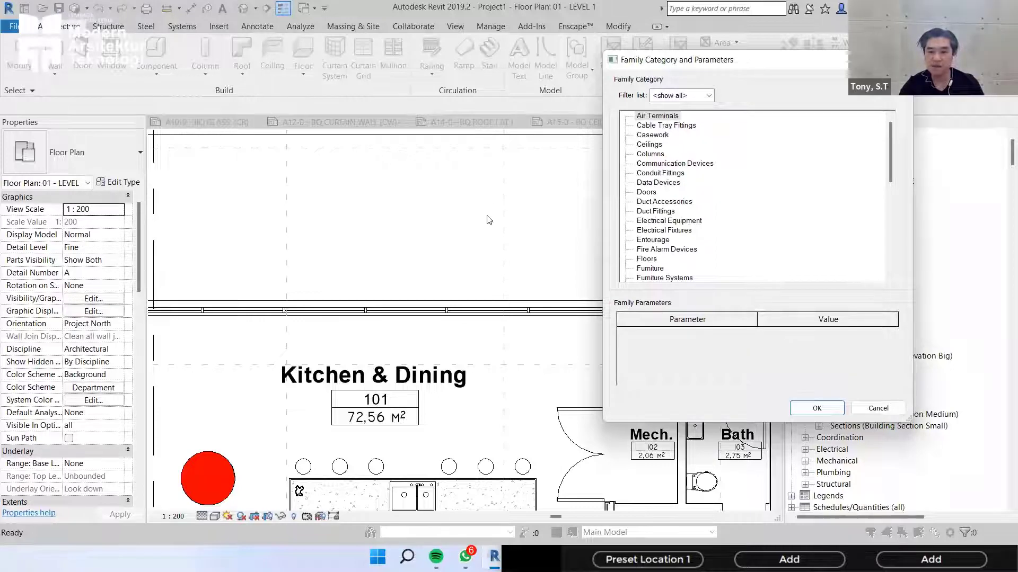
pyautogui.click(373, 281)
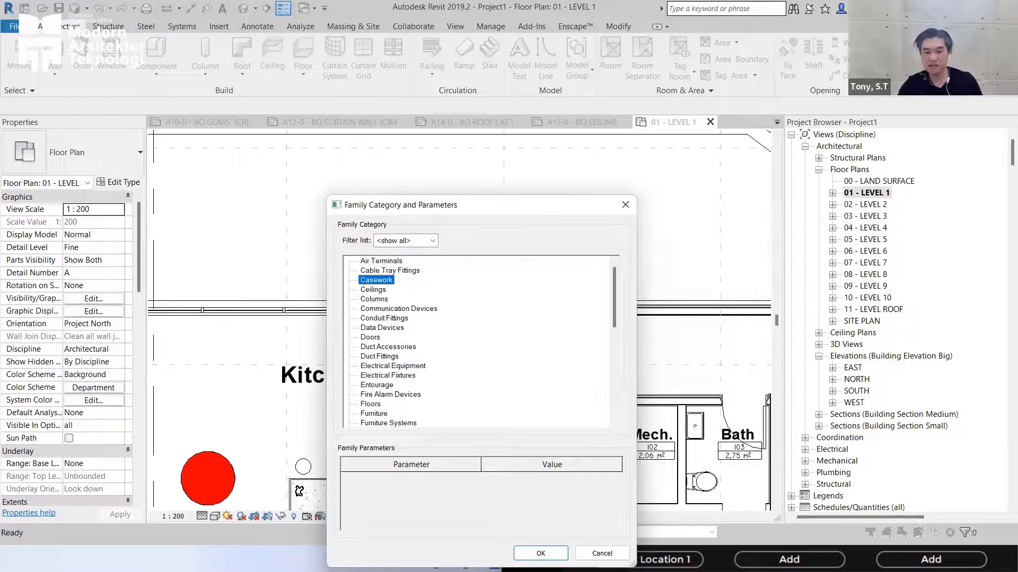
pyautogui.click(540, 553)
pyautogui.click(181, 312)
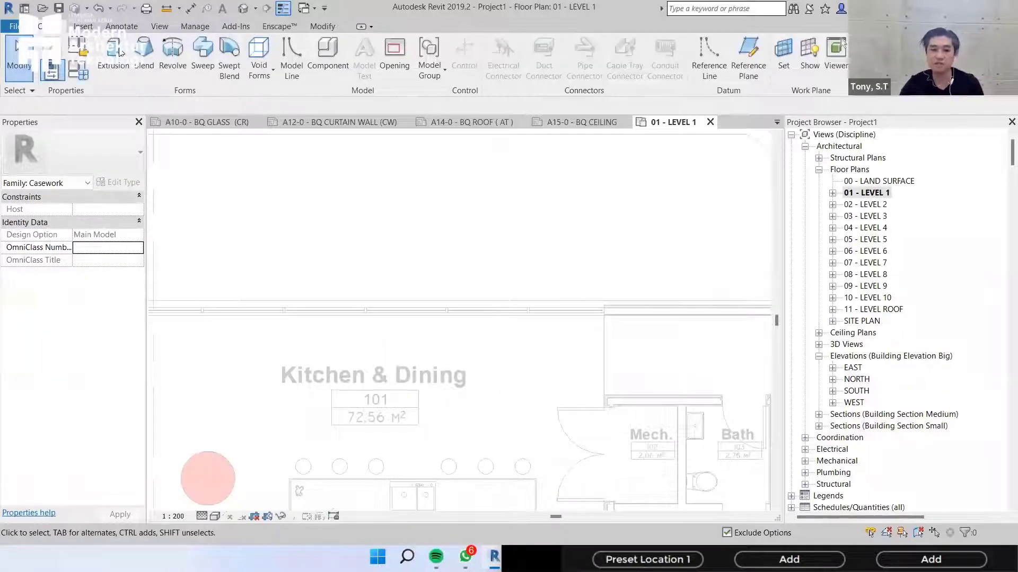
# - Sketch a rectangular extrusion profile about 565 by 71 along the upper wall of the Kitchen & Dining room
pyautogui.click(108, 59)
pyautogui.click(501, 47)
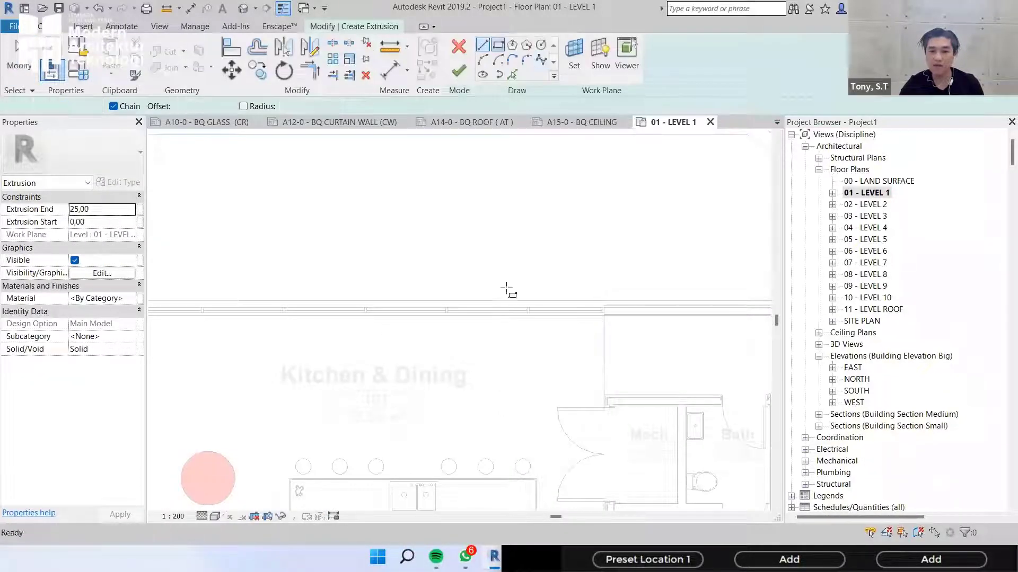
pyautogui.click(593, 316)
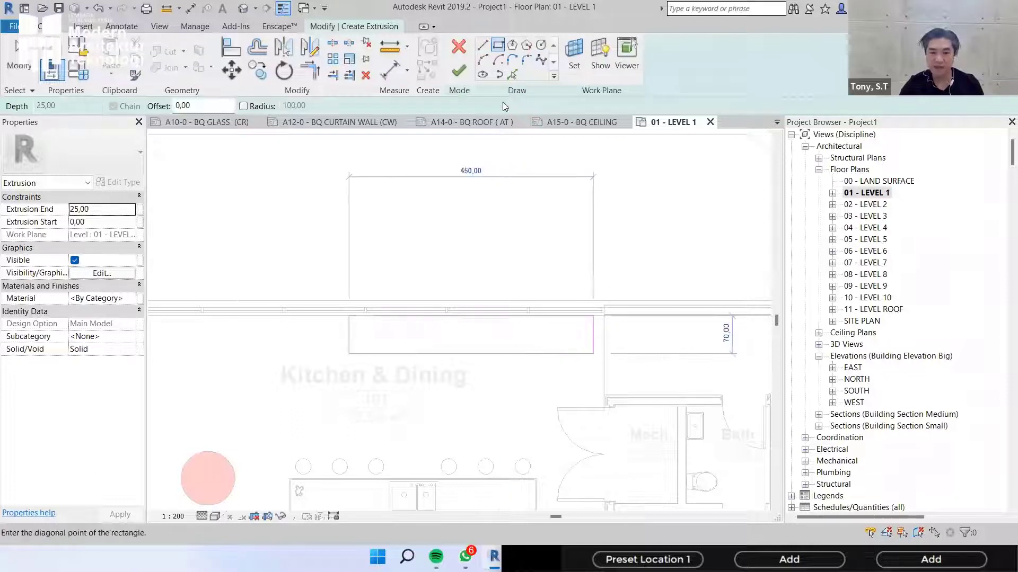
pyautogui.click(286, 354)
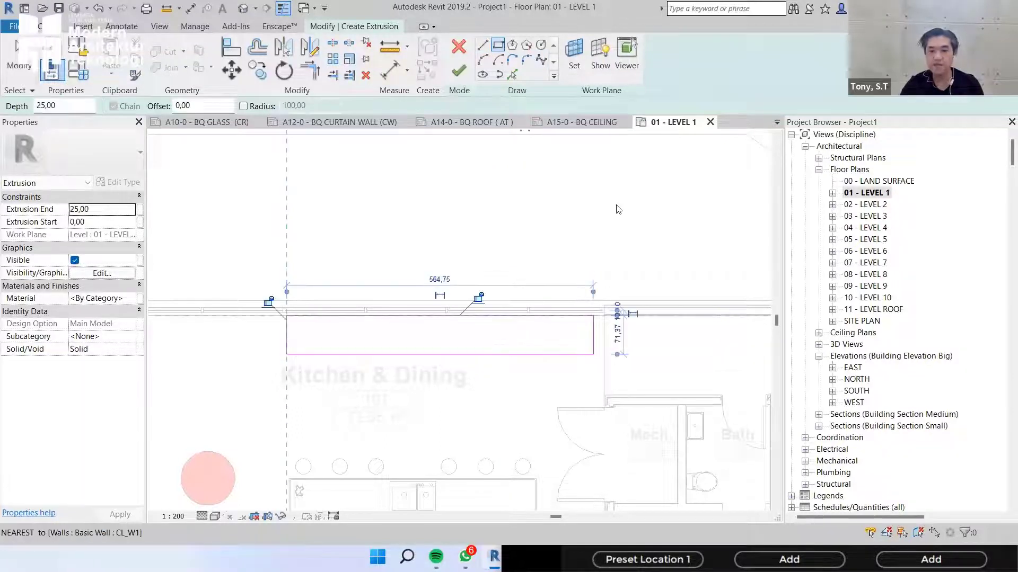
# - Complete the casework extrusion with its end at 240 and assign the material WOOD 1 a
pyautogui.click(107, 209)
pyautogui.write('240')
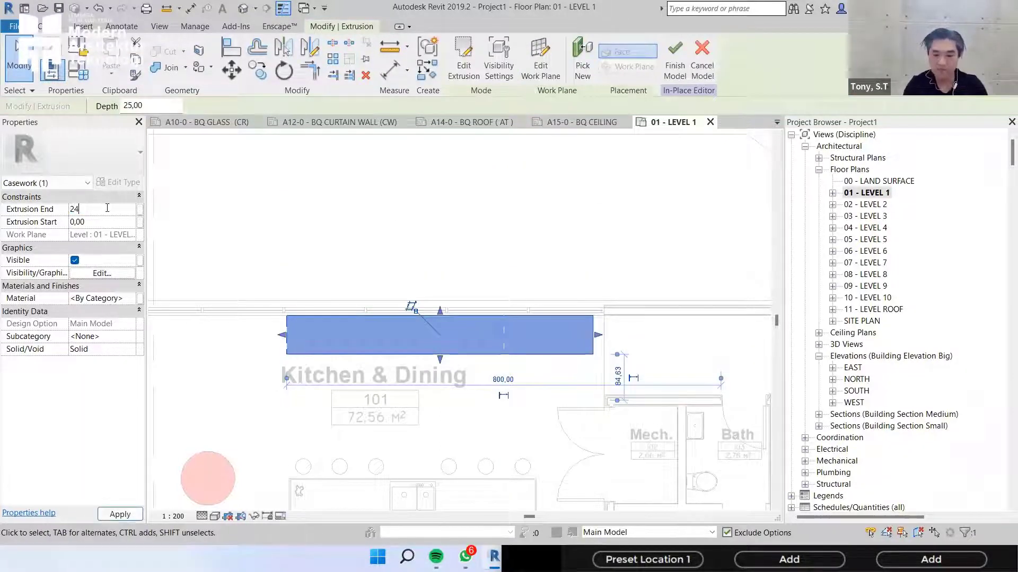
pyautogui.click(107, 296)
pyautogui.write('WOOD 1 a')
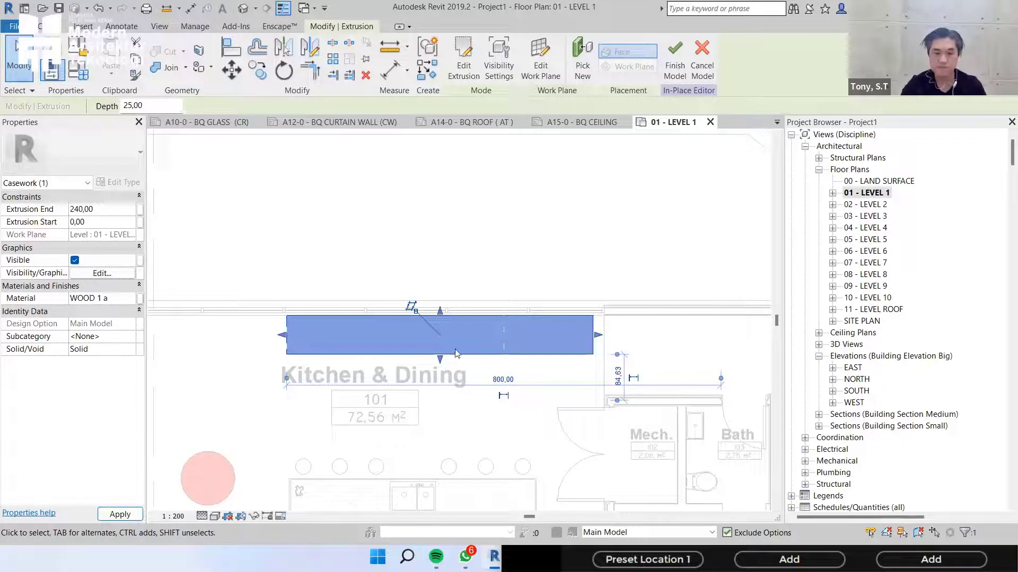
pyautogui.click(546, 269)
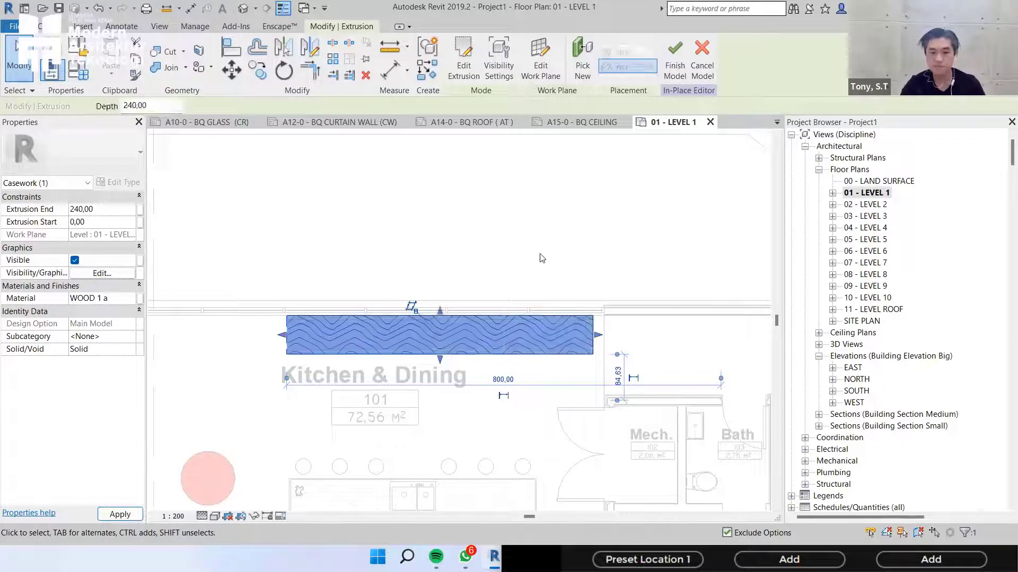
# - Finish the in-place casework model at the Kitchen & Dining room's upper wall
pyautogui.click(504, 351)
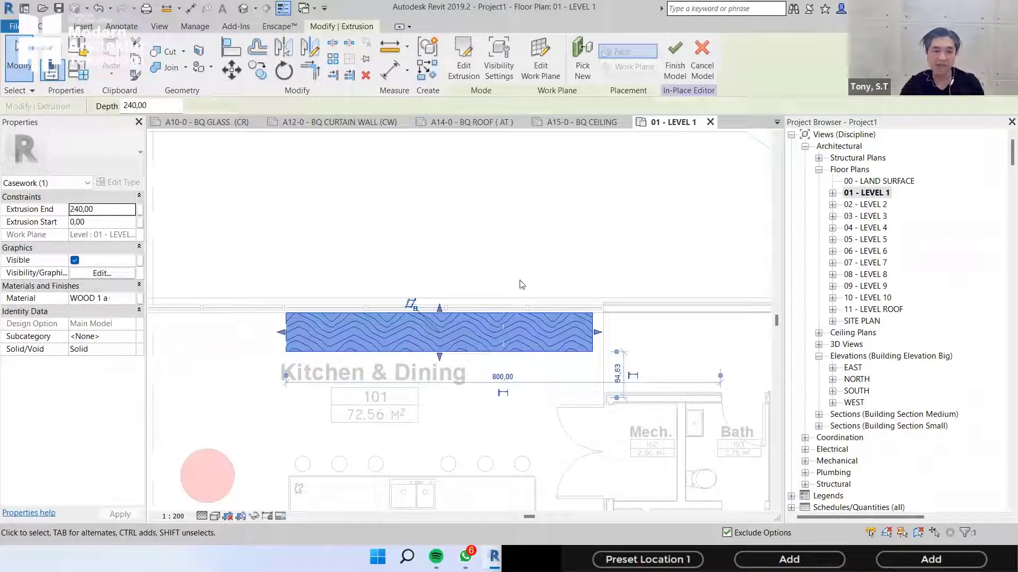
pyautogui.click(538, 273)
pyautogui.scroll(2, 575, 334)
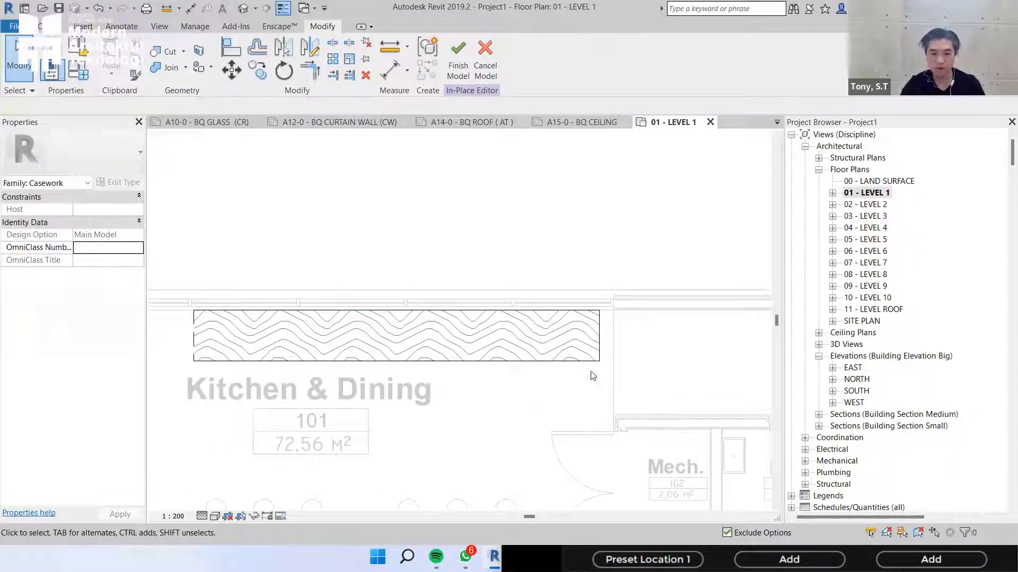
pyautogui.click(458, 59)
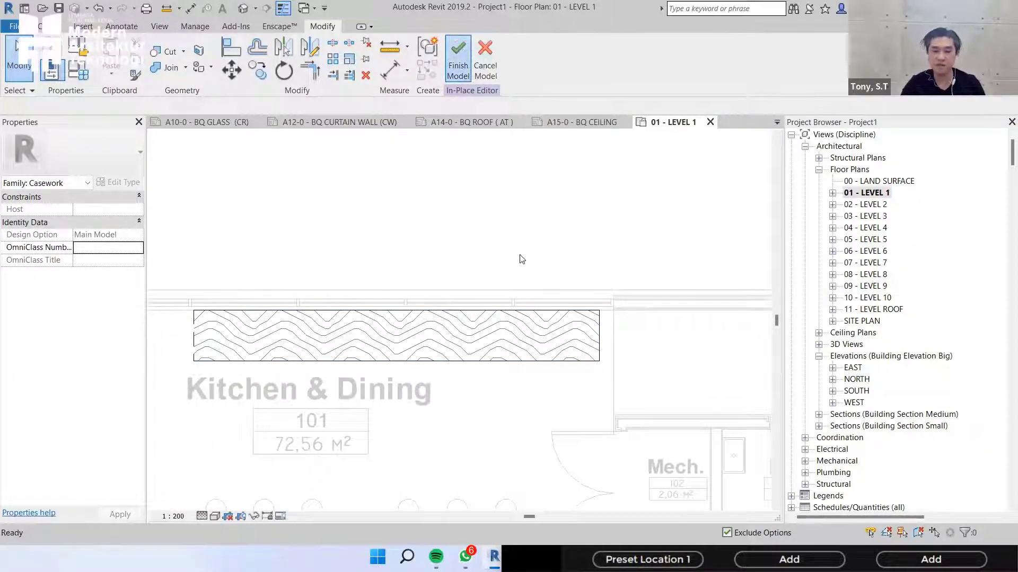
pyautogui.scroll(-1, 524, 271)
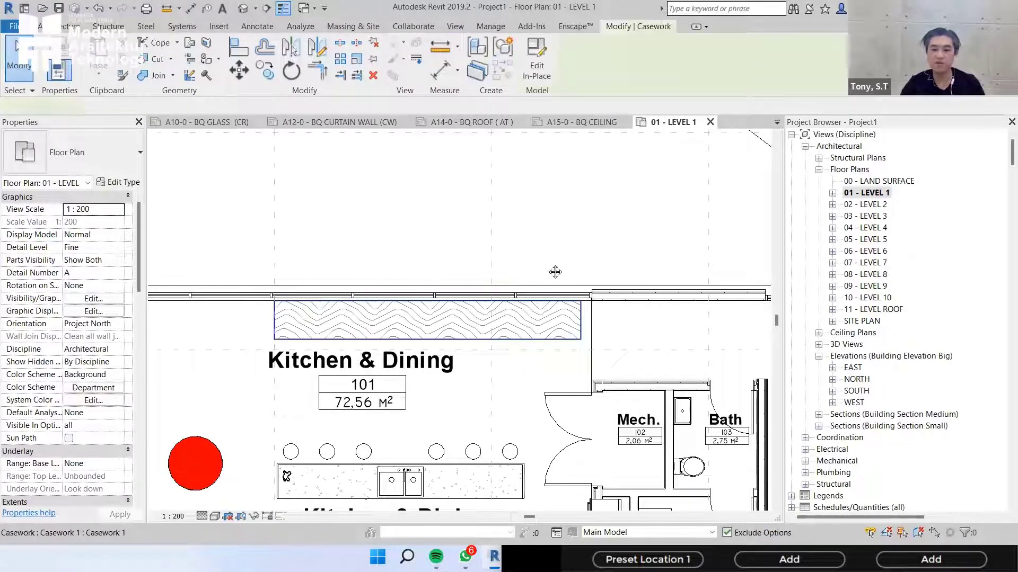
pyautogui.scroll(-3, 555, 272)
pyautogui.scroll(2, 554, 271)
pyautogui.press('Escape')
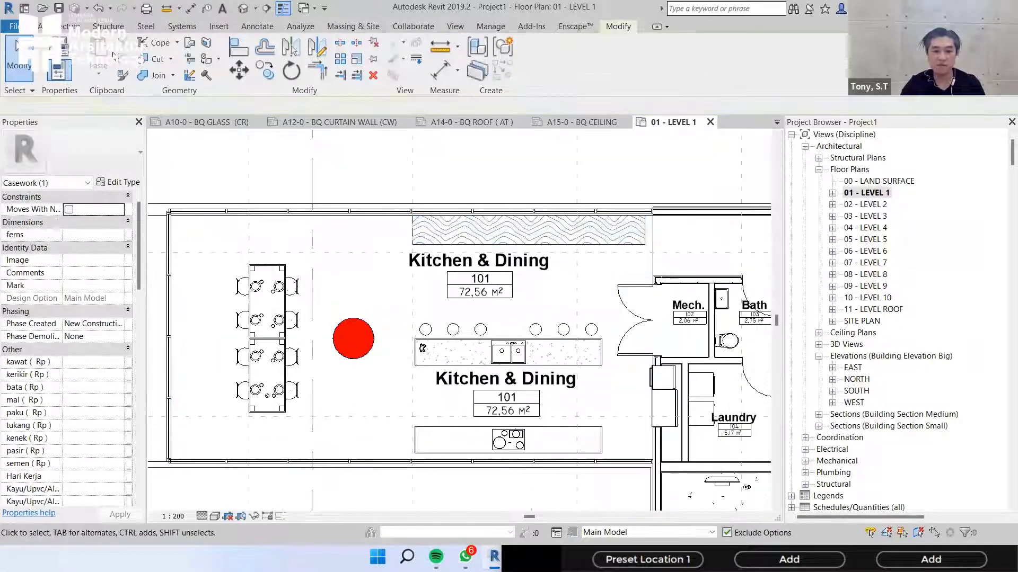
pyautogui.scroll(1, 350, 314)
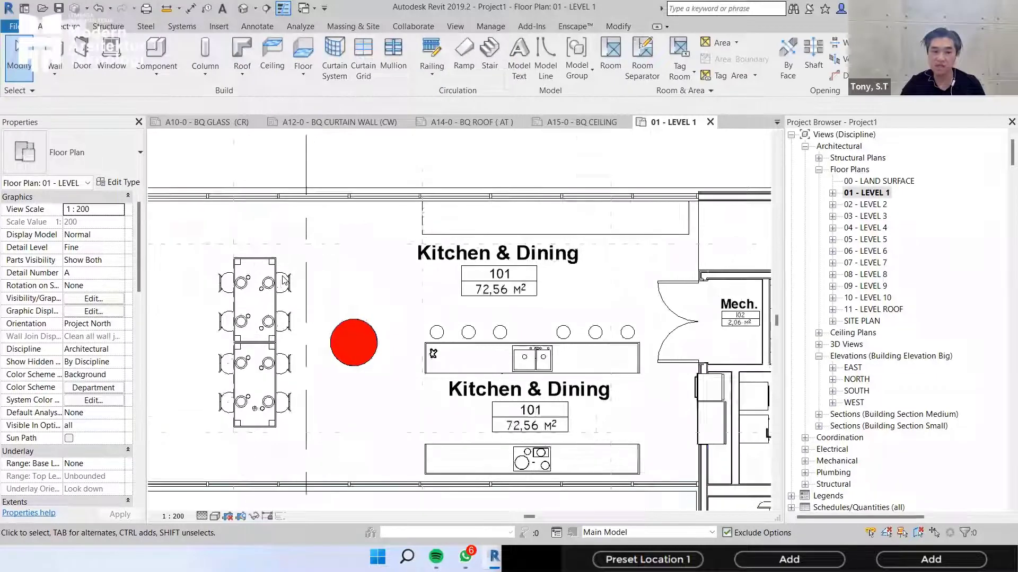
pyautogui.scroll(1, 201, 205)
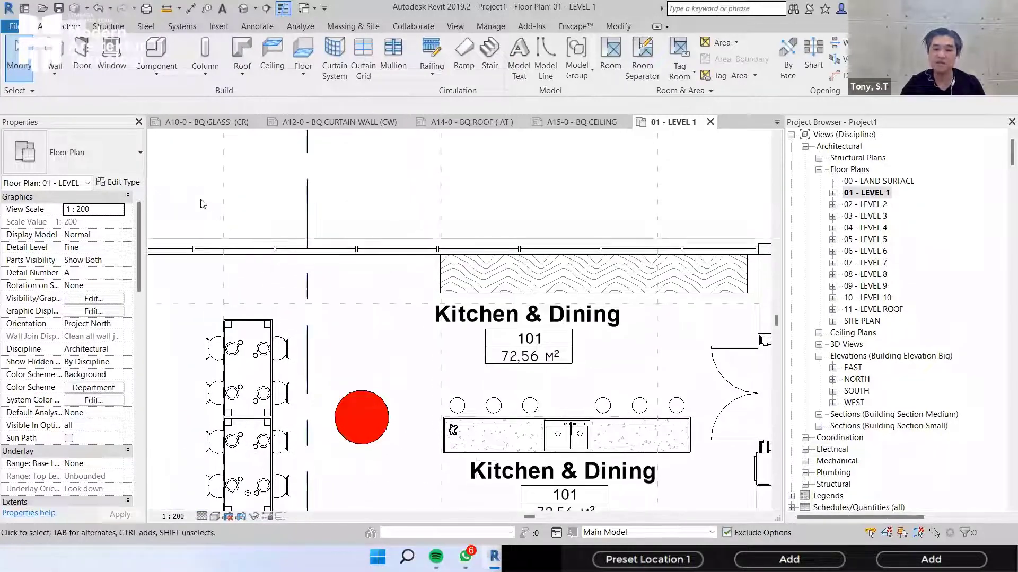
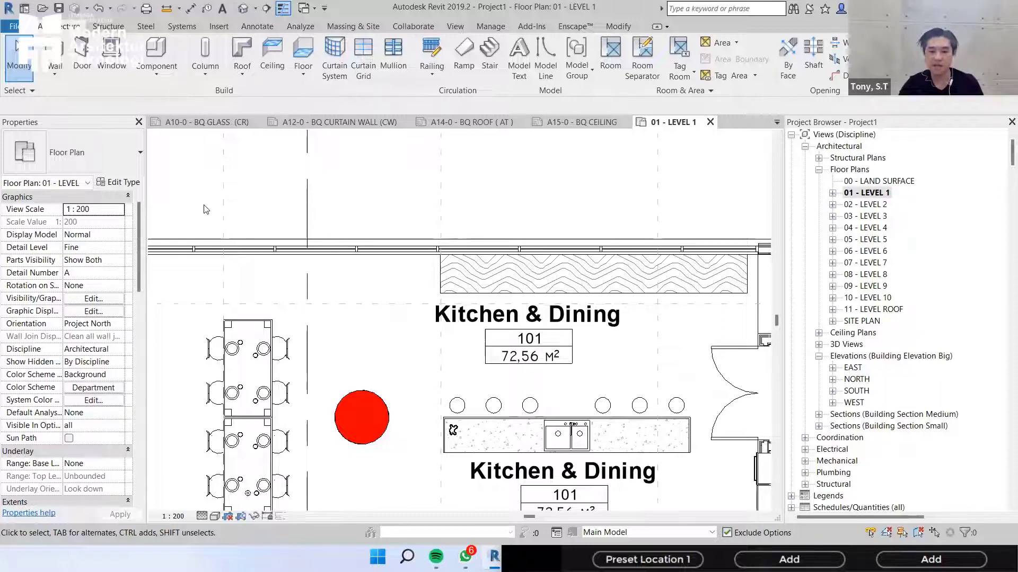
# - Place a Chair 1 furniture component on Level 1, just above the red circle in the Kitchen & Dining room
pyautogui.scroll(-1, 206, 209)
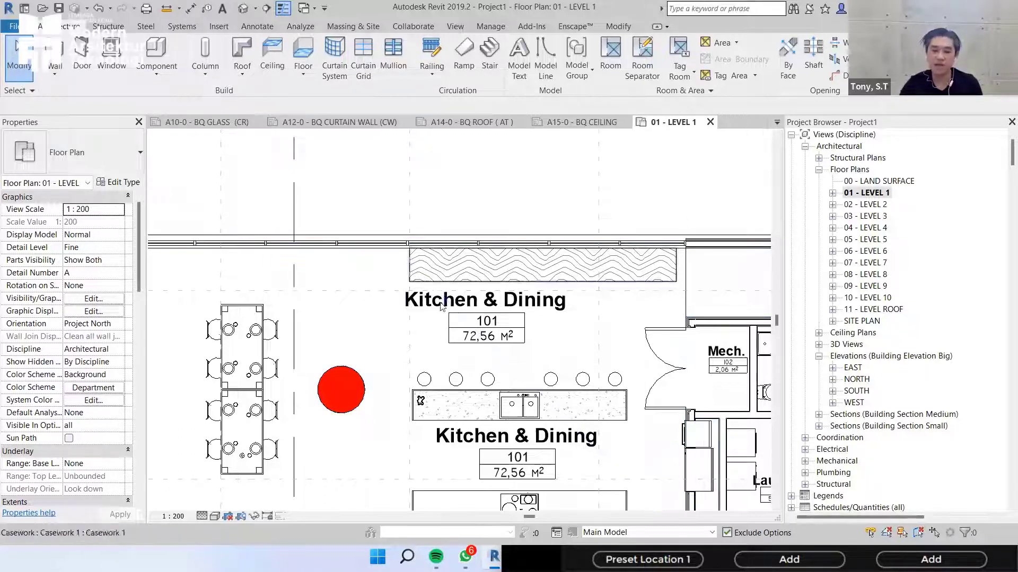
pyautogui.moveTo(461, 383); pyautogui.dragTo(450, 324, button='middle')
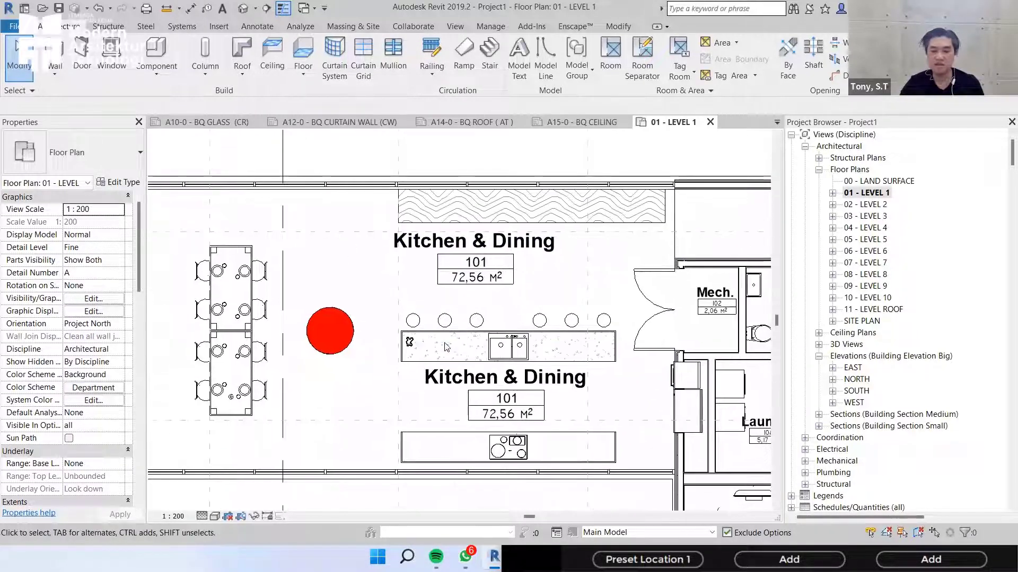
pyautogui.moveTo(542, 322); pyautogui.dragTo(477, 394, button='middle')
pyautogui.scroll(1, 445, 322)
pyautogui.scroll(-1, 429, 247)
pyautogui.scroll(-1, 424, 247)
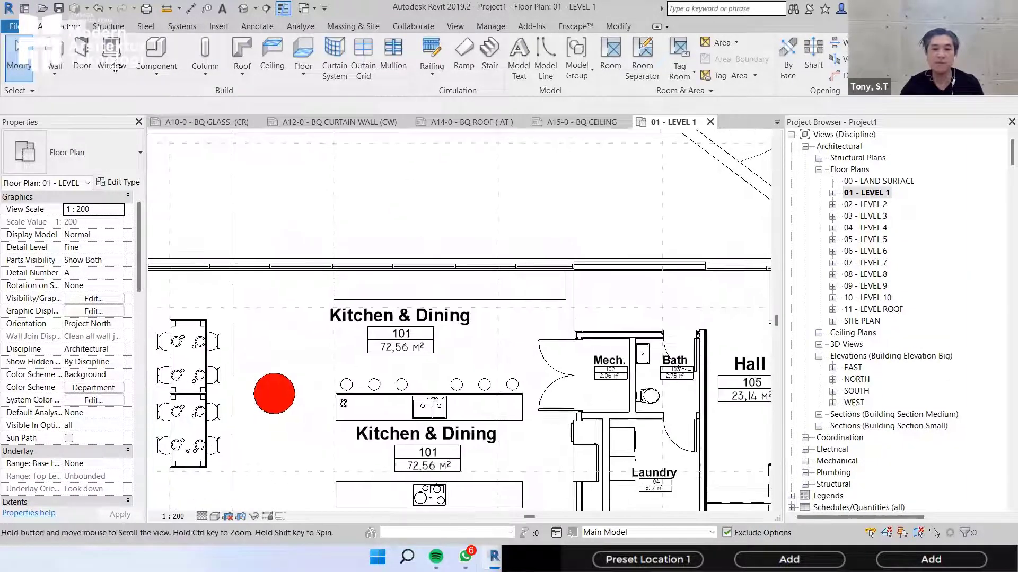
pyautogui.click(167, 49)
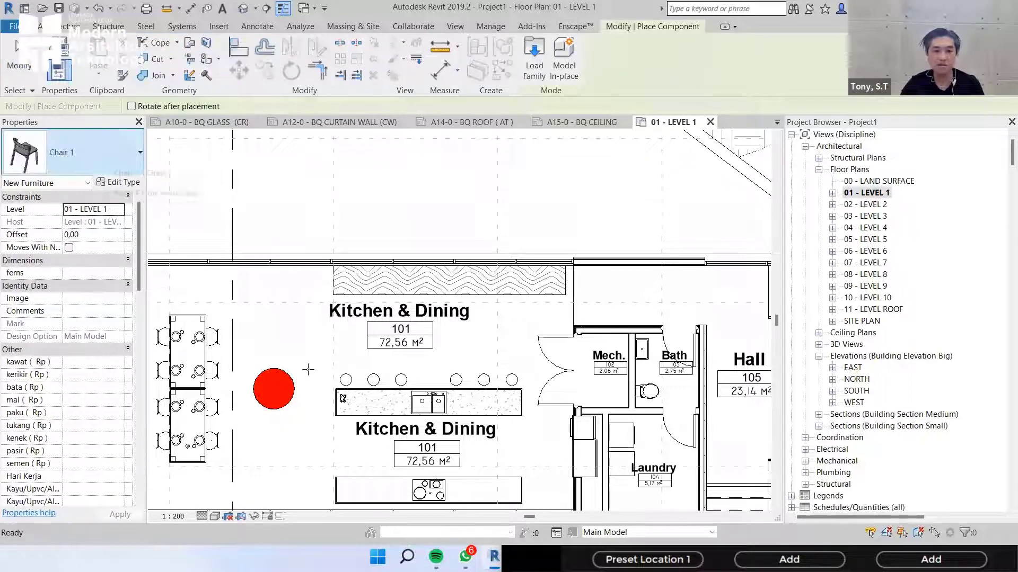
pyautogui.scroll(1, 297, 360)
pyautogui.click(283, 338)
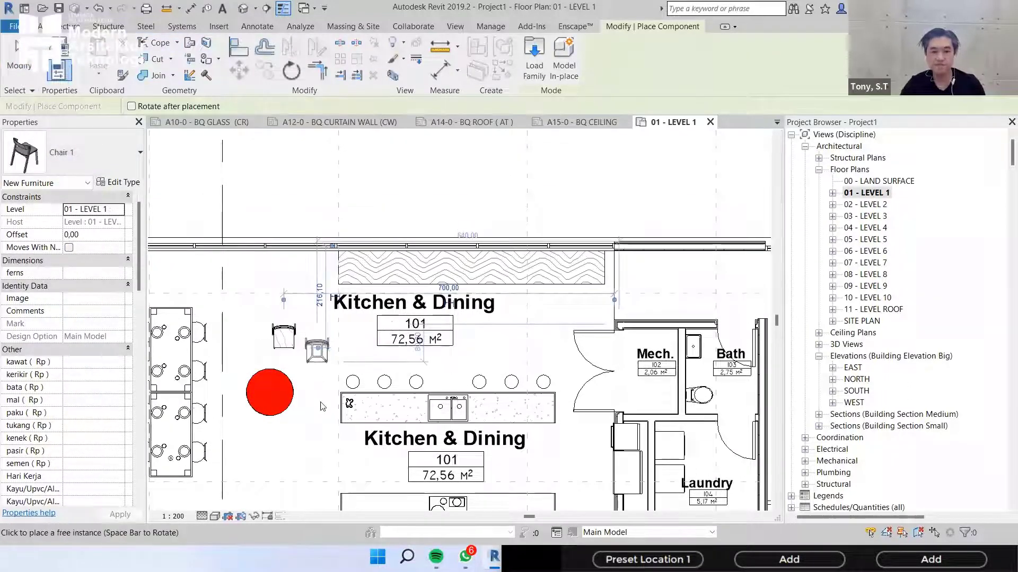
pyautogui.moveTo(316, 448); pyautogui.dragTo(339, 366, button='middle')
pyautogui.click(343, 356)
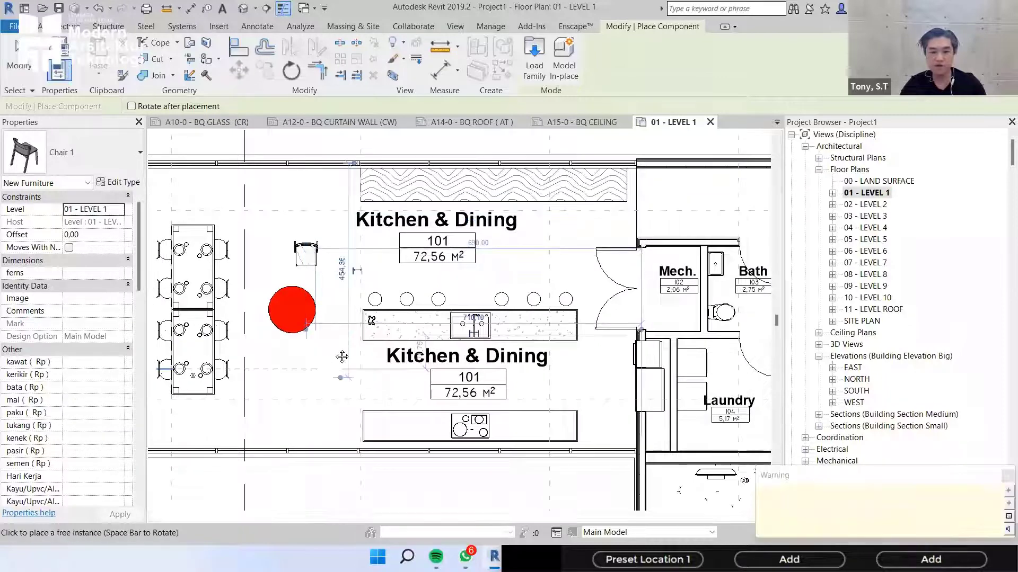
pyautogui.press('Escape')
# - Inspect the categories of the newly placed chair and of a dining chair at the long table
pyautogui.click(303, 250)
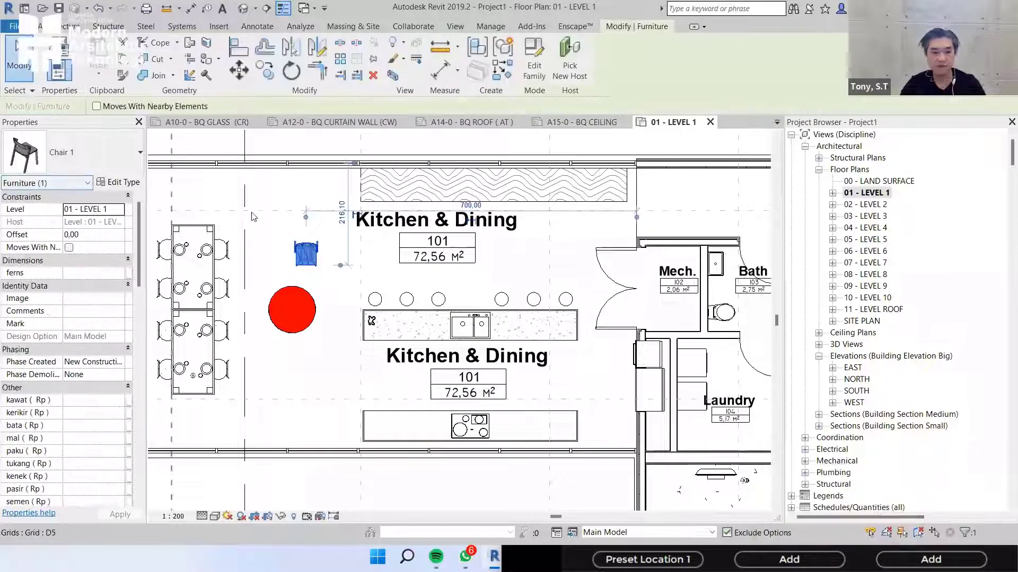
pyautogui.moveTo(329, 224); pyautogui.dragTo(512, 284, button='middle')
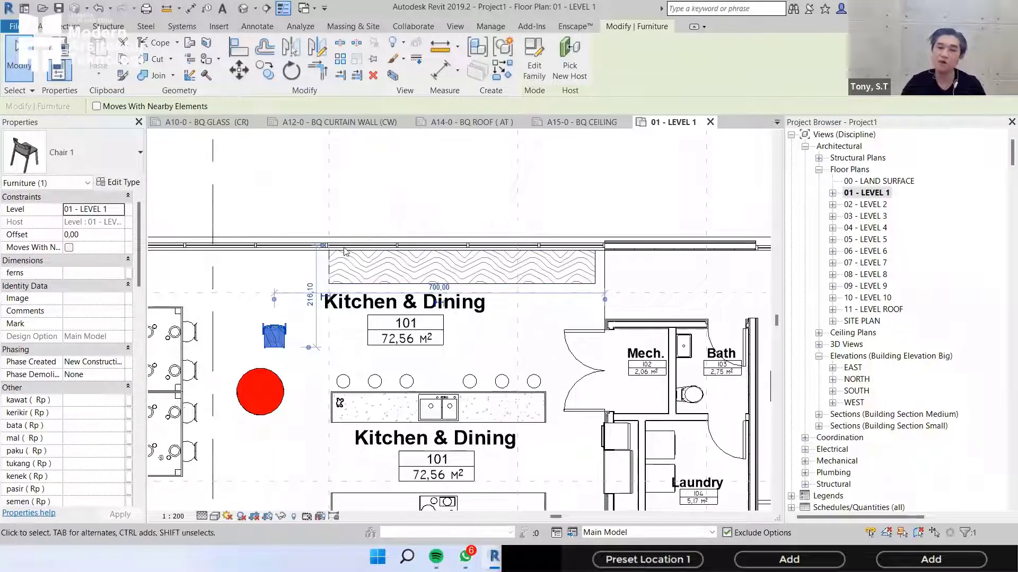
pyautogui.press('Escape')
pyautogui.moveTo(312, 191); pyautogui.dragTo(303, 216, button='middle')
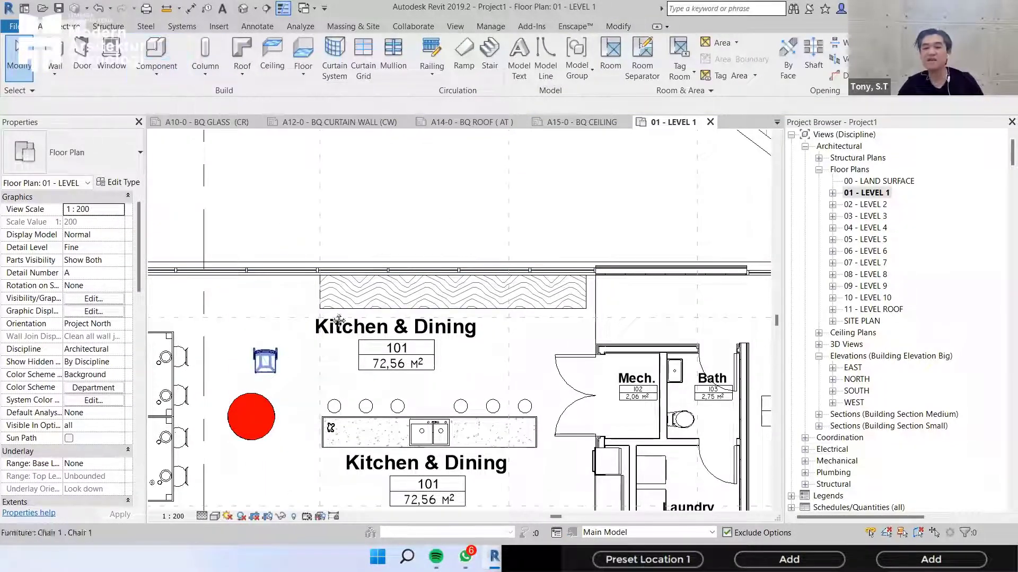
pyautogui.moveTo(320, 330); pyautogui.dragTo(343, 313, button='middle')
pyautogui.scroll(1, 340, 310)
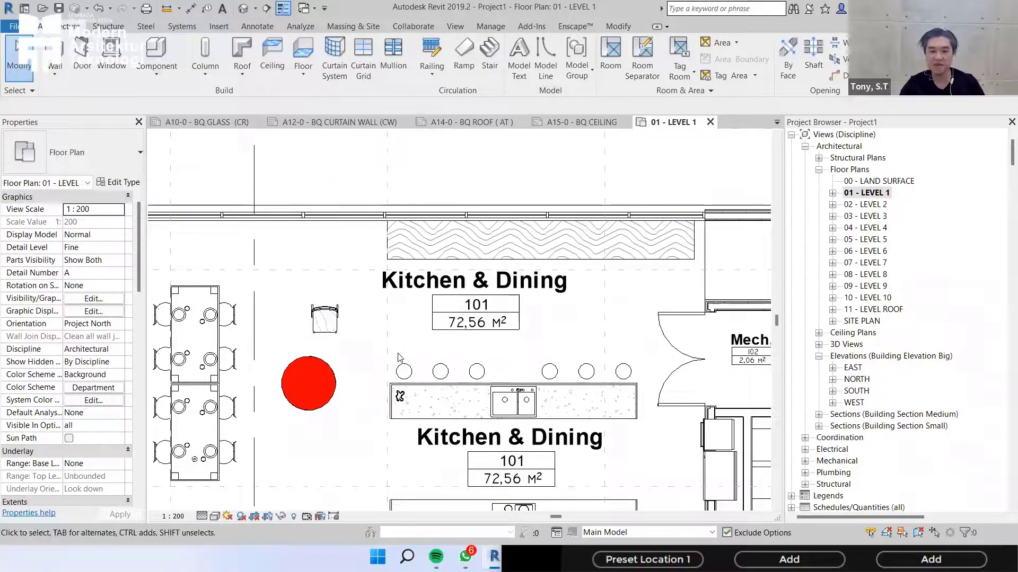
pyautogui.moveTo(294, 339); pyautogui.dragTo(299, 324, button='middle')
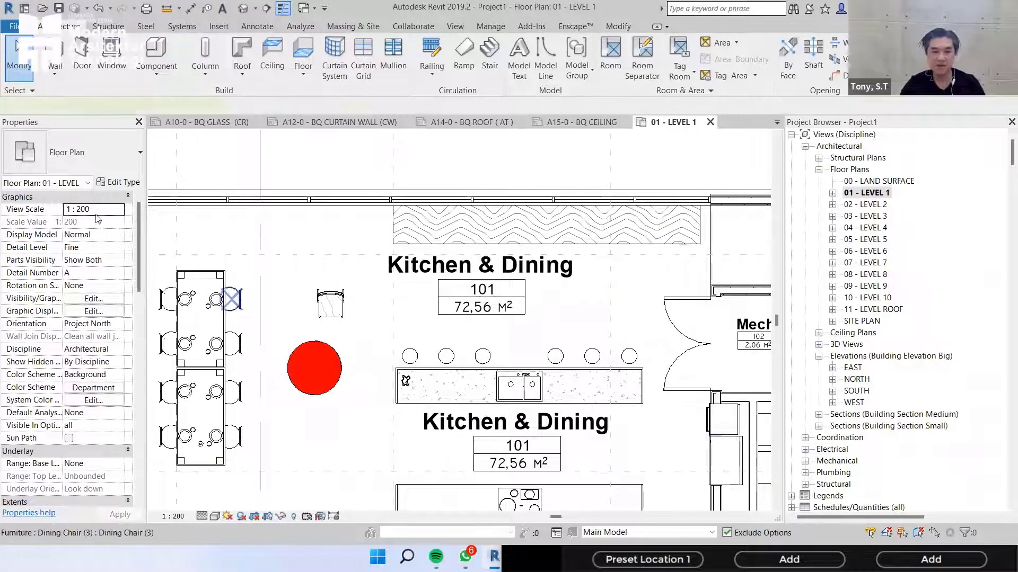
pyautogui.click(229, 306)
pyautogui.scroll(2, 232, 295)
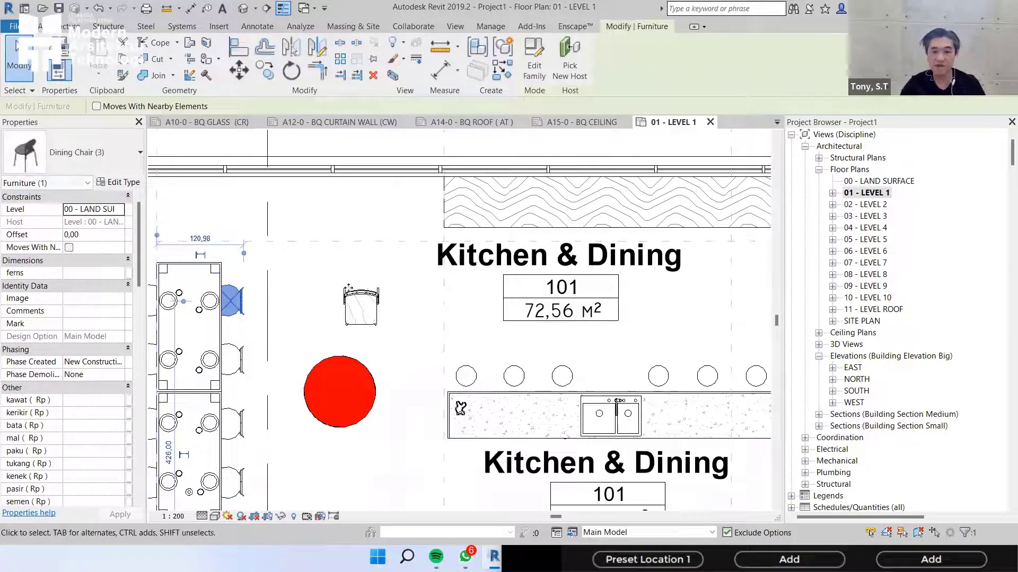
# - Open the Chair 1 family for editing and change its family category to Casework
pyautogui.click(344, 314)
pyautogui.click(338, 319)
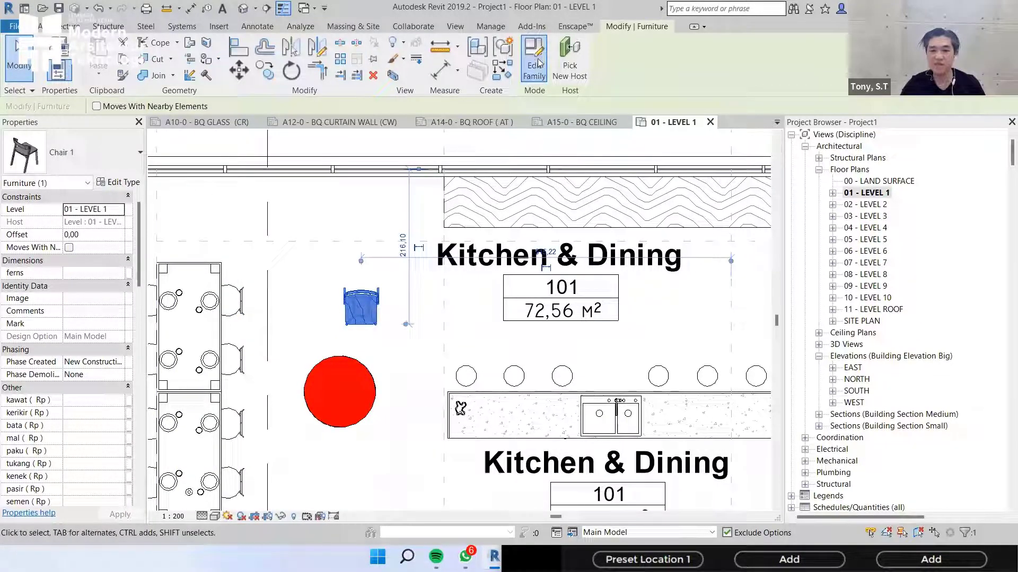
pyautogui.click(534, 60)
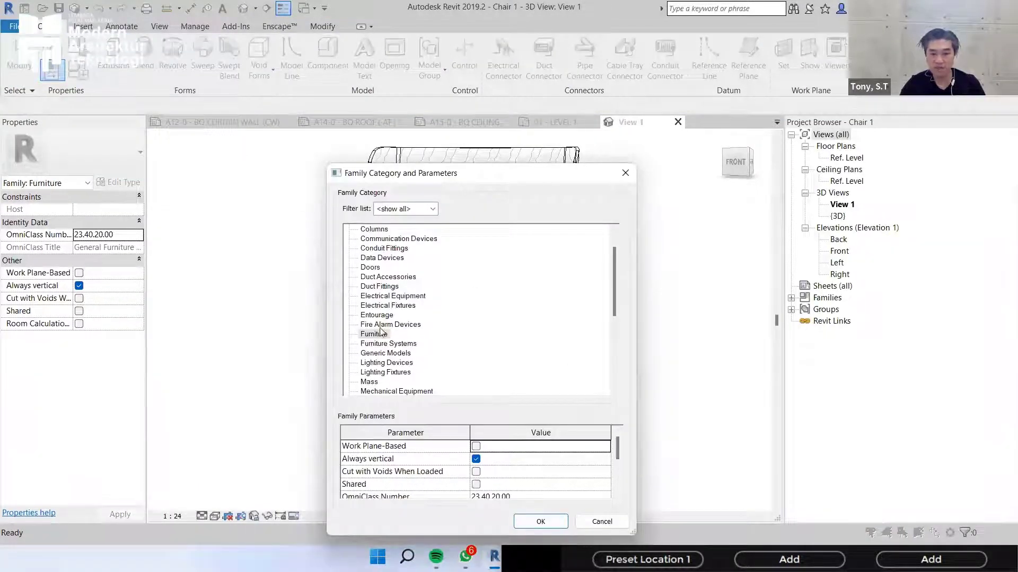
pyautogui.scroll(1, 378, 284)
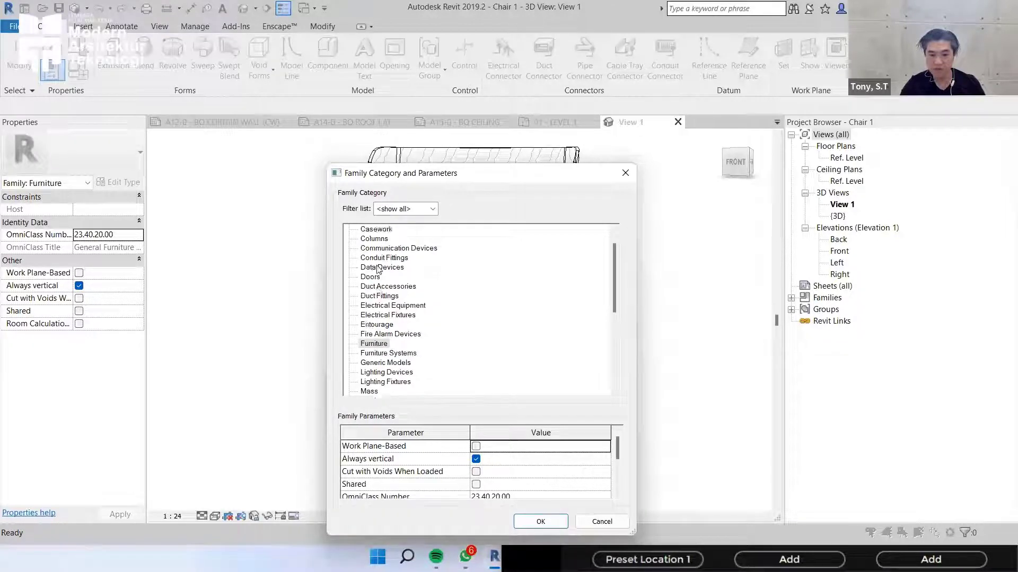
pyautogui.click(375, 241)
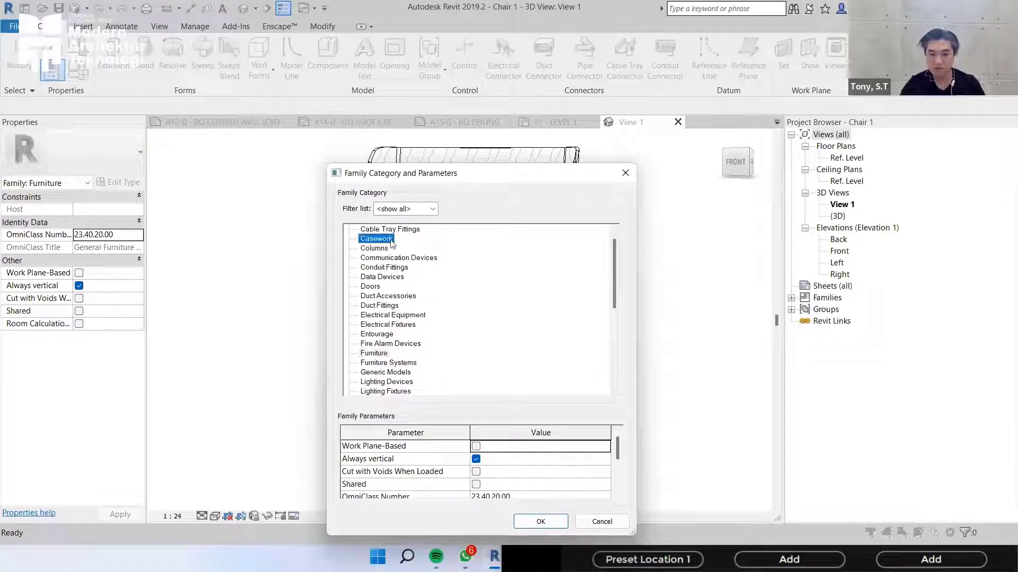
pyautogui.click(539, 521)
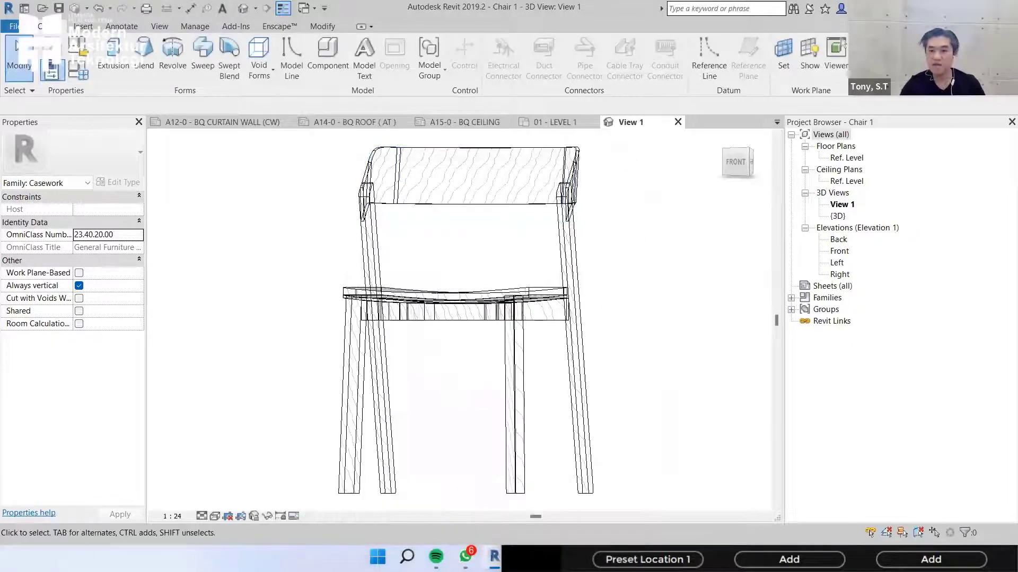
# - Load the edited Chair 1 family into Project1, overwriting the existing version
pyautogui.press('l')
pyautogui.press('p')
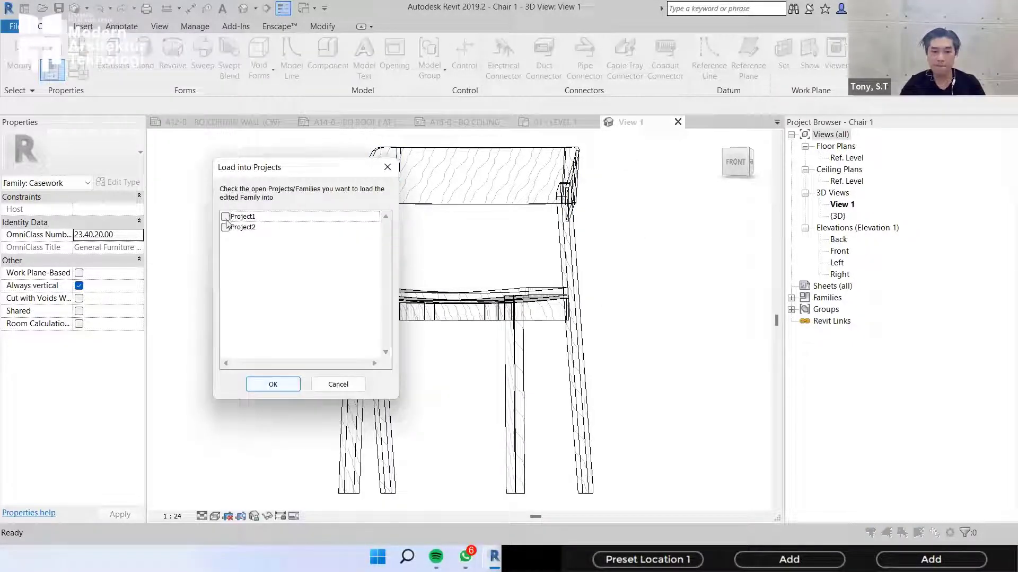
pyautogui.click(225, 217)
pyautogui.click(273, 385)
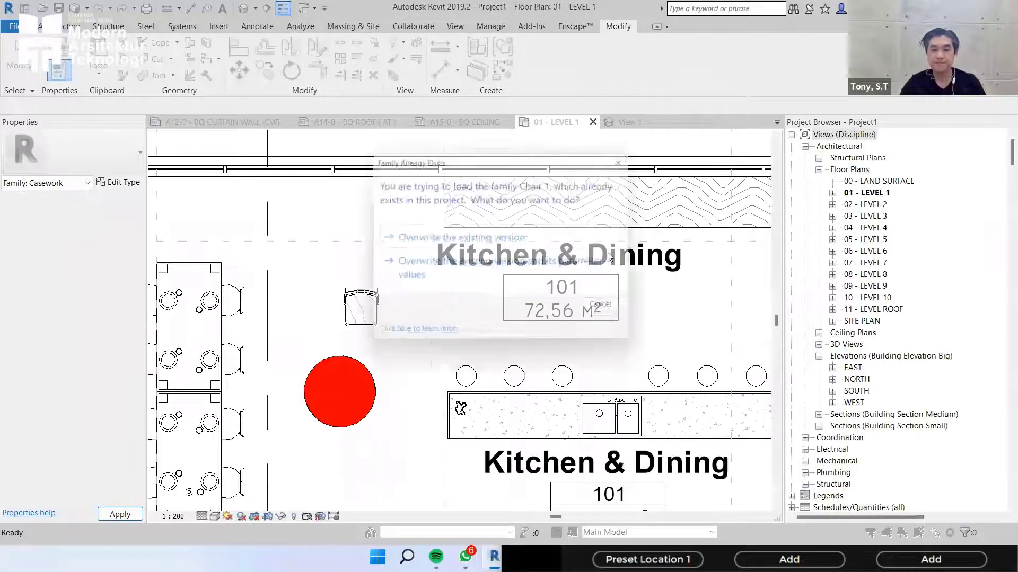
pyautogui.press('Return')
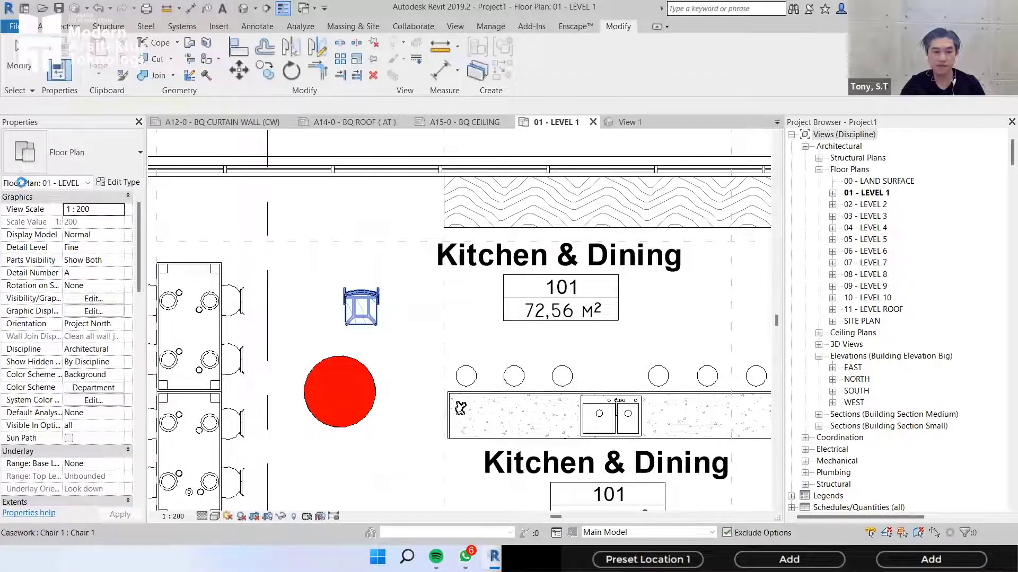
# - Check the chair's category on the Level 1 plan and undo its change to Casework
pyautogui.click(361, 306)
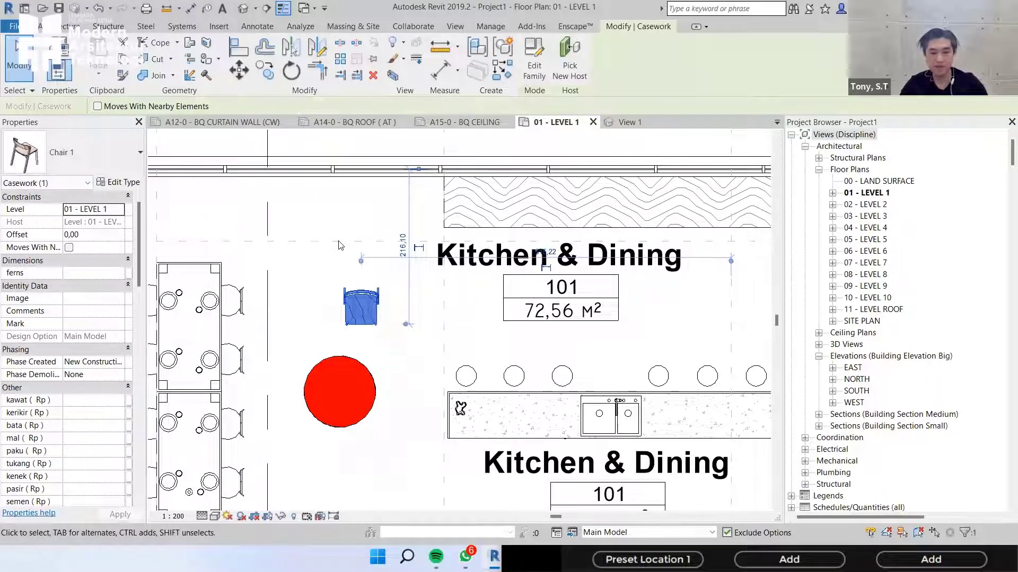
pyautogui.press('Escape')
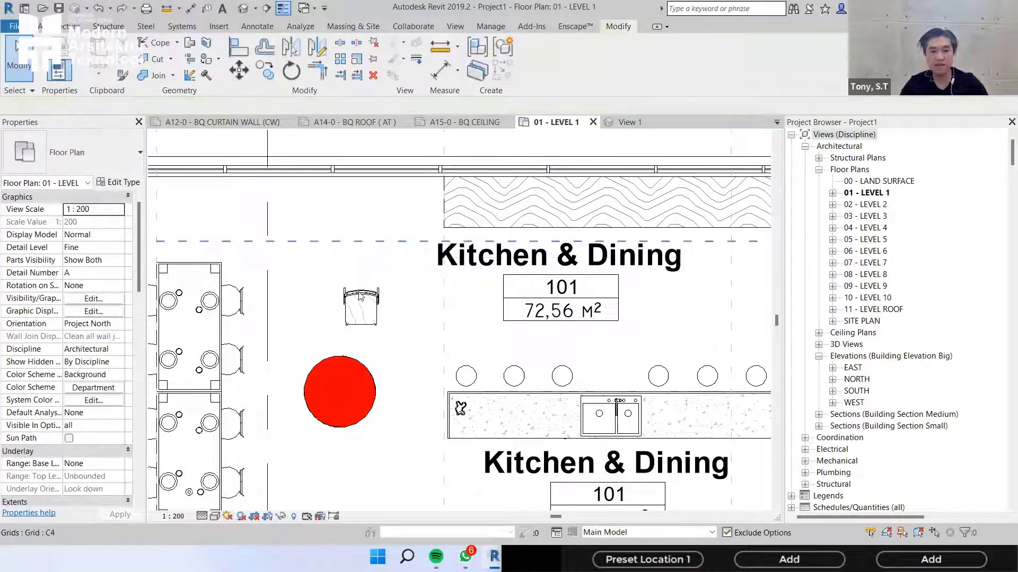
pyautogui.click(360, 295)
pyautogui.press('Escape')
pyautogui.scroll(-2, 361, 295)
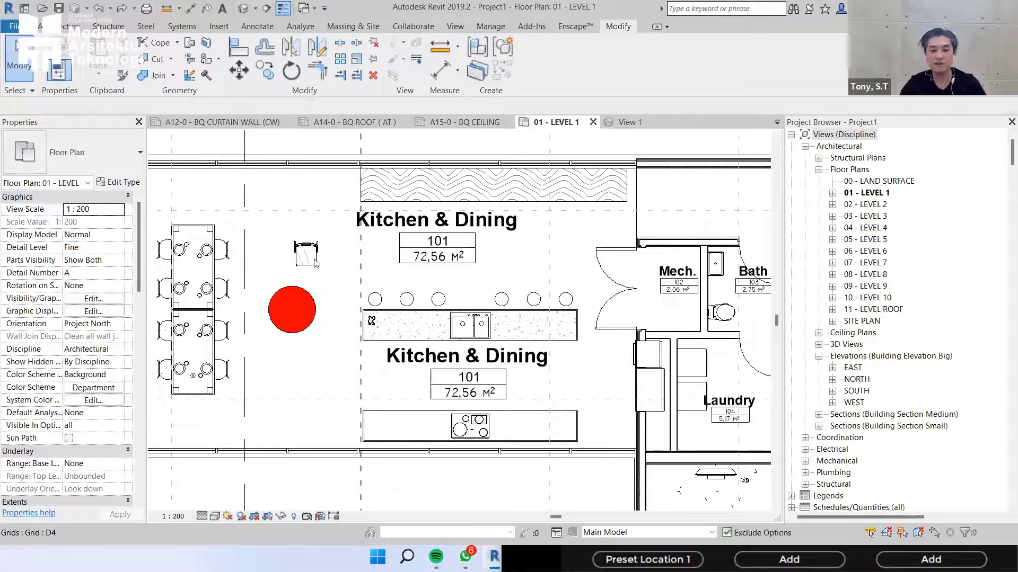
pyautogui.click(315, 261)
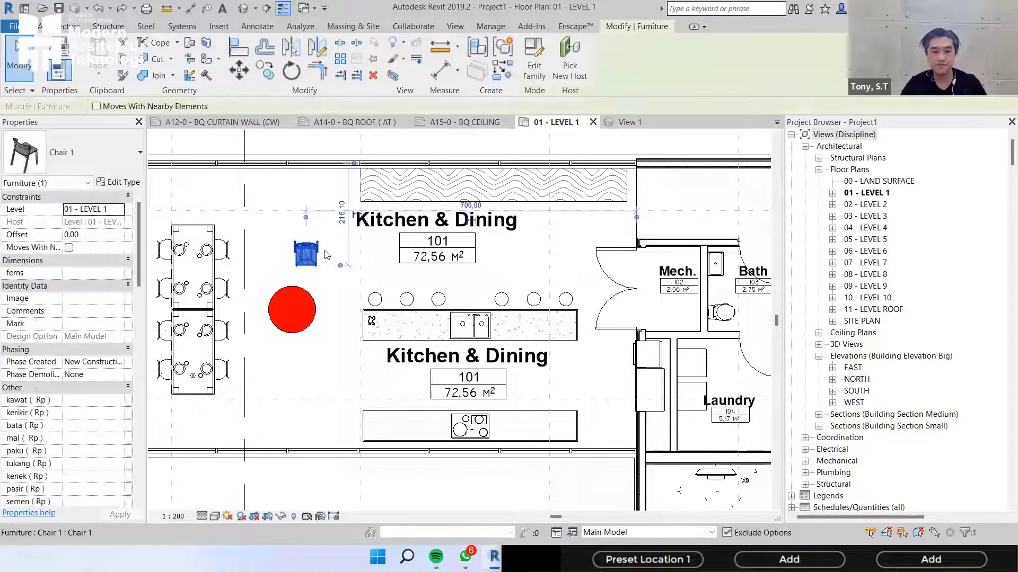
# - Find and open the C3-0 - BQ CASEWORK sheet among the interior sheets
pyautogui.click(875, 364)
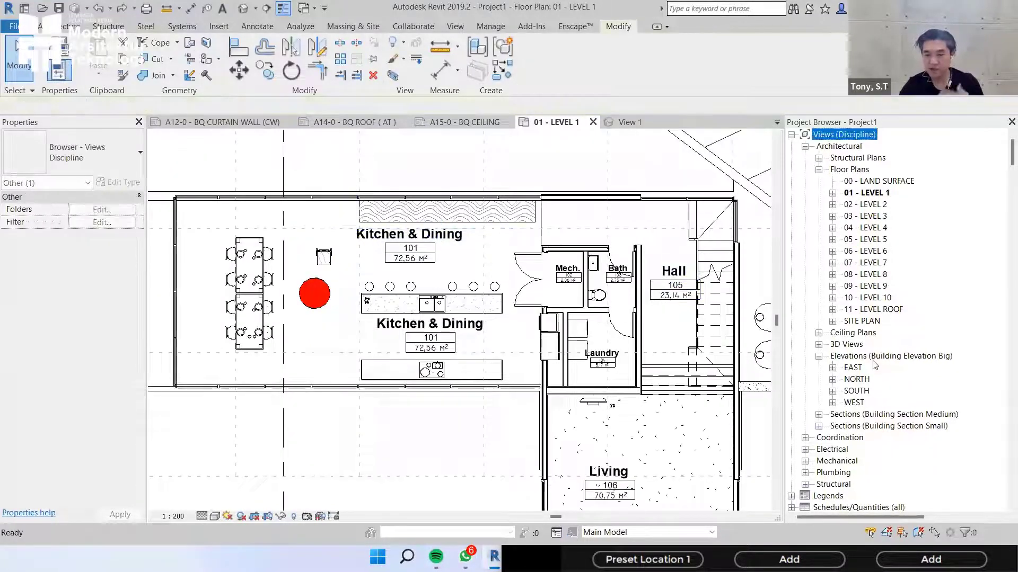
pyautogui.press('c')
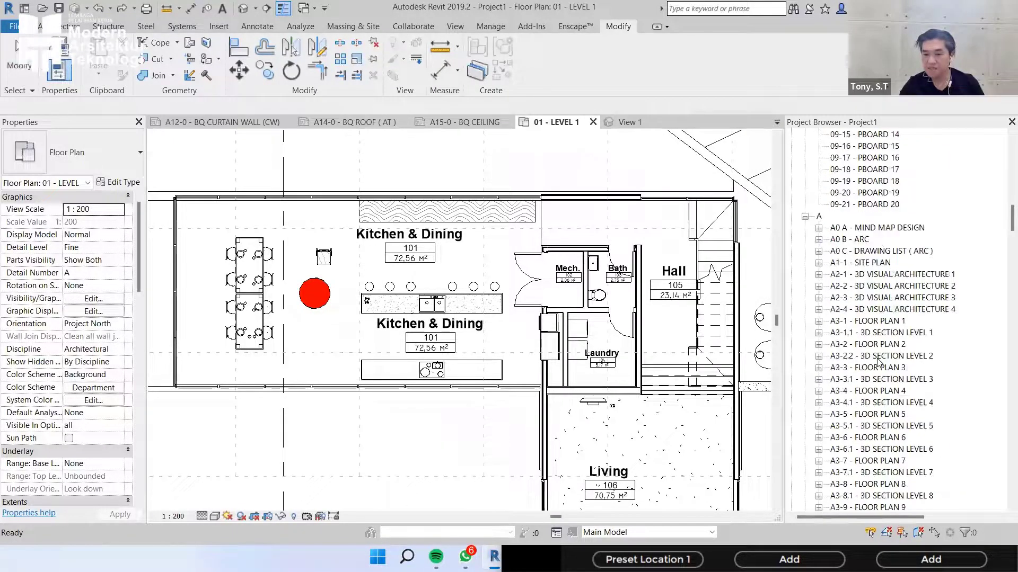
pyautogui.scroll(-20, 877, 362)
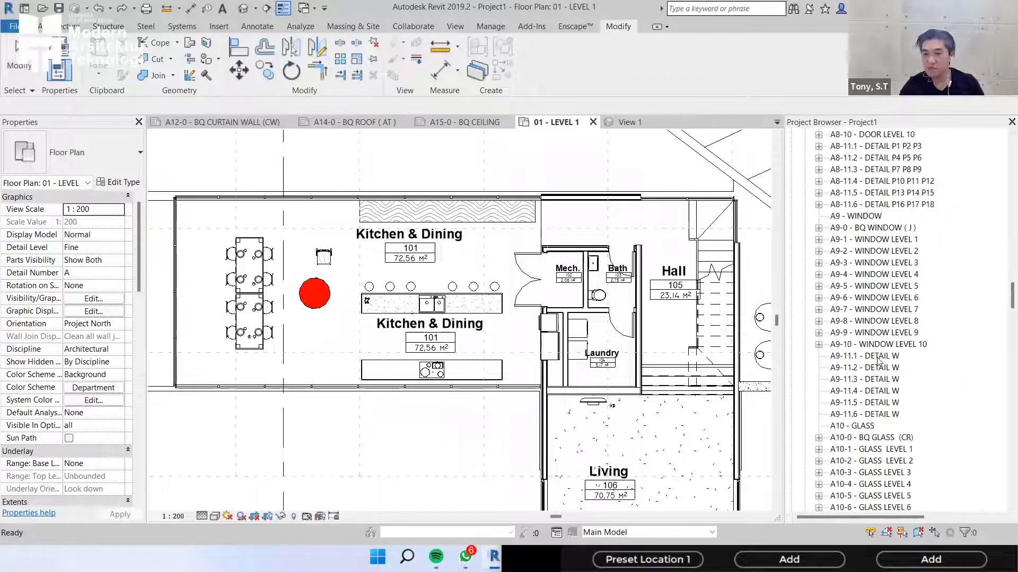
pyautogui.scroll(-5, 877, 362)
pyautogui.scroll(10, 869, 369)
pyautogui.scroll(-10, 862, 374)
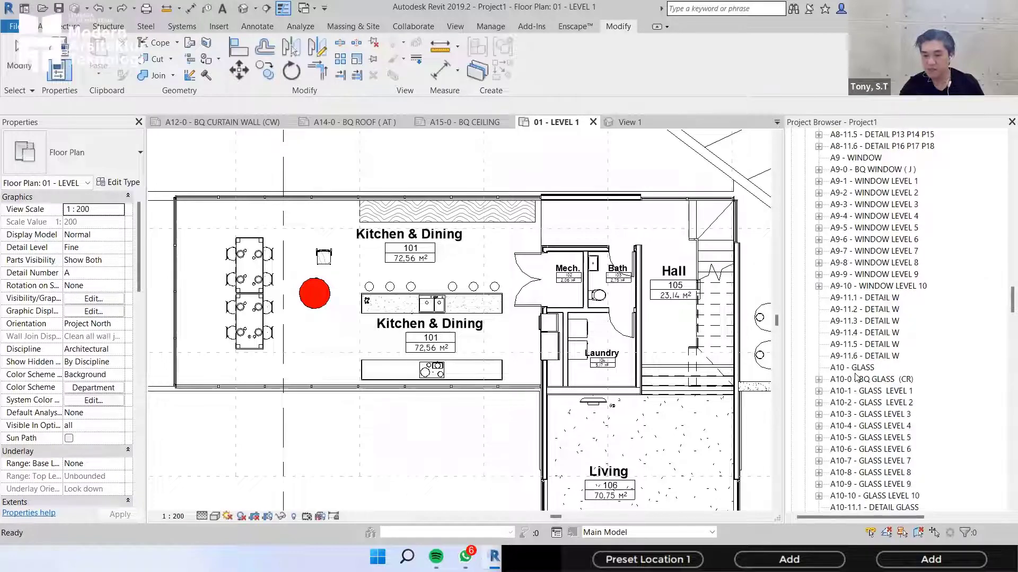
pyautogui.scroll(-20, 853, 379)
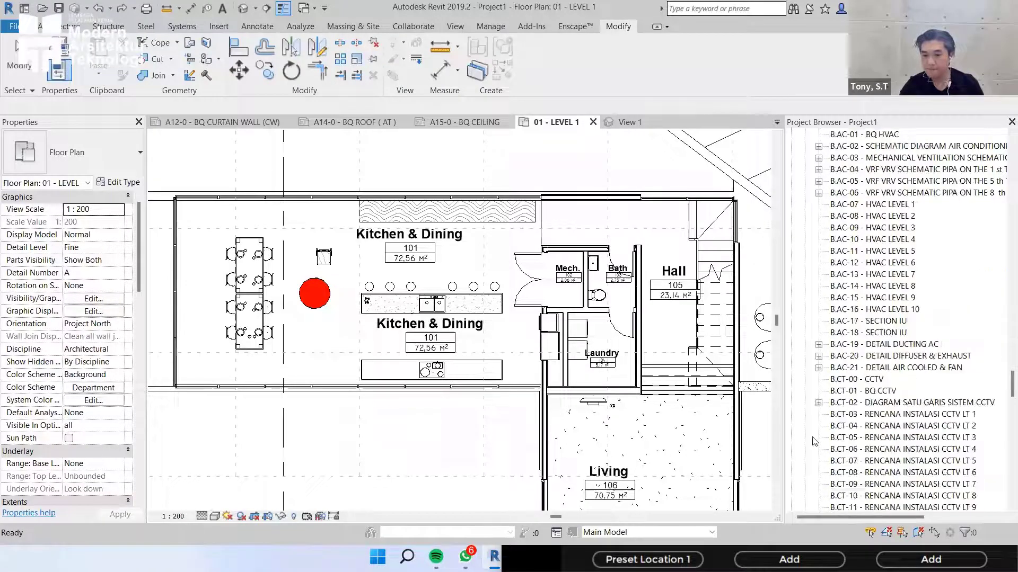
pyautogui.scroll(-20, 807, 442)
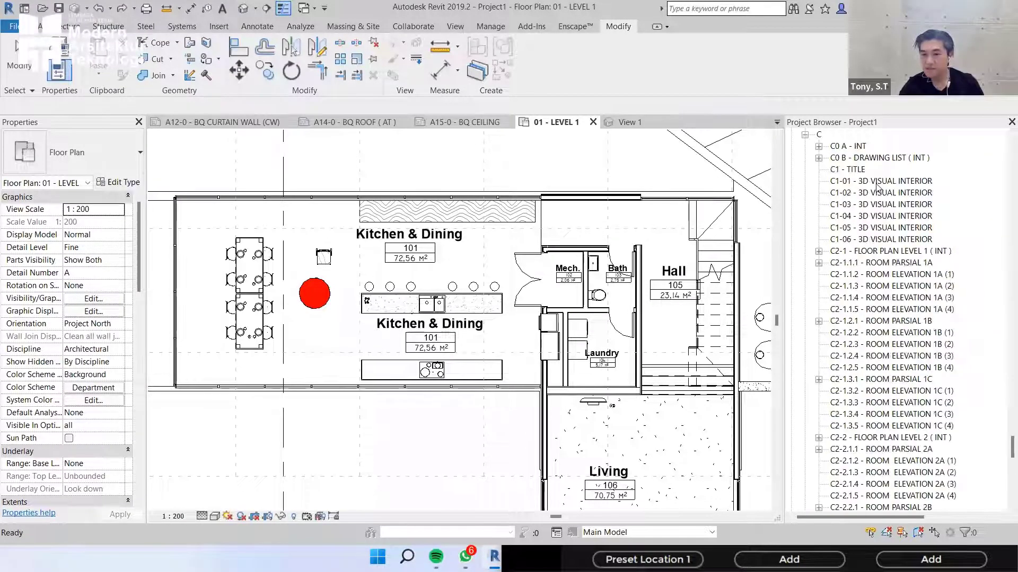
pyautogui.click(908, 185)
pyautogui.scroll(-3, 909, 395)
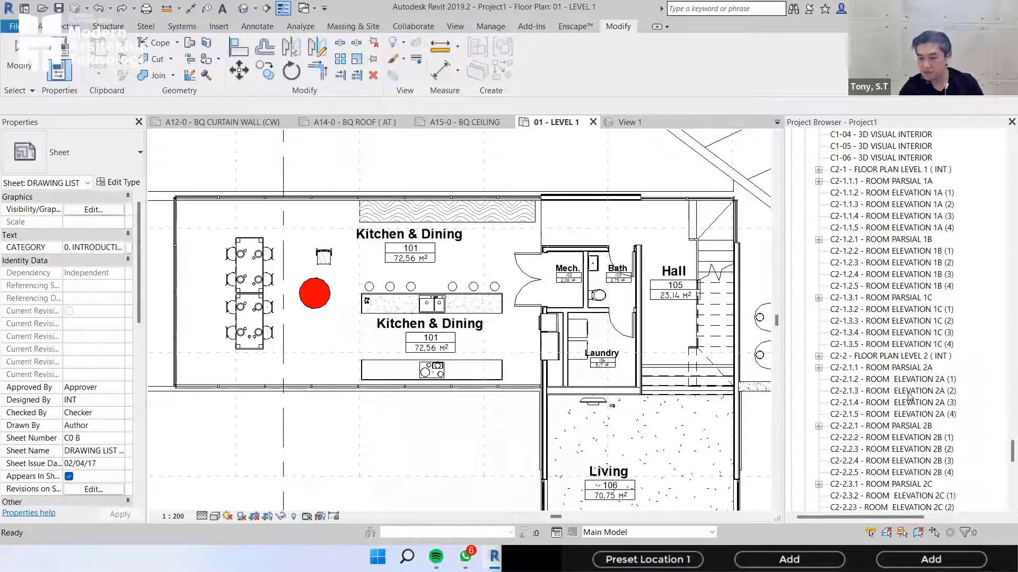
pyautogui.click(891, 369)
pyautogui.scroll(-7, 904, 368)
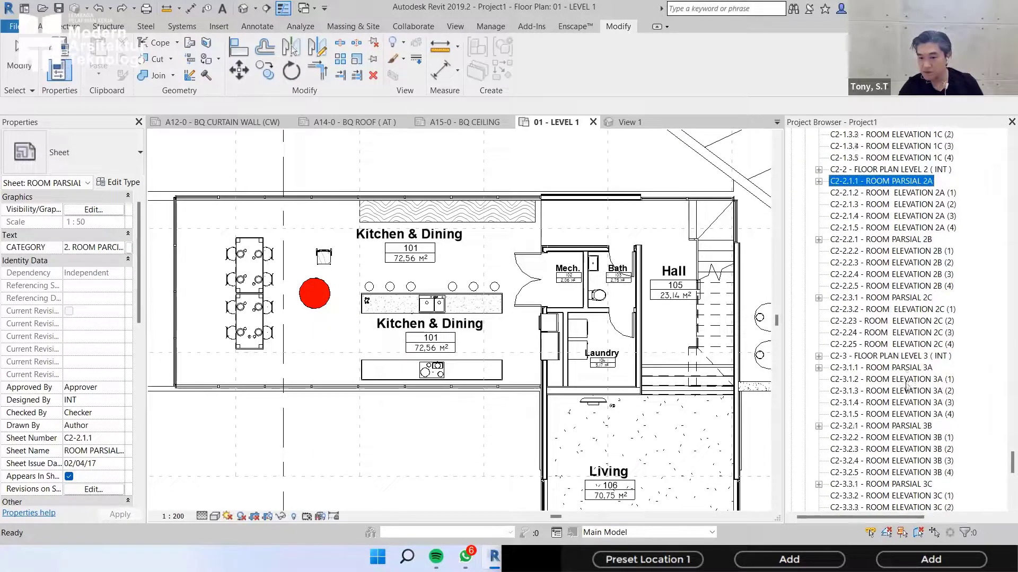
pyautogui.scroll(-2, 905, 353)
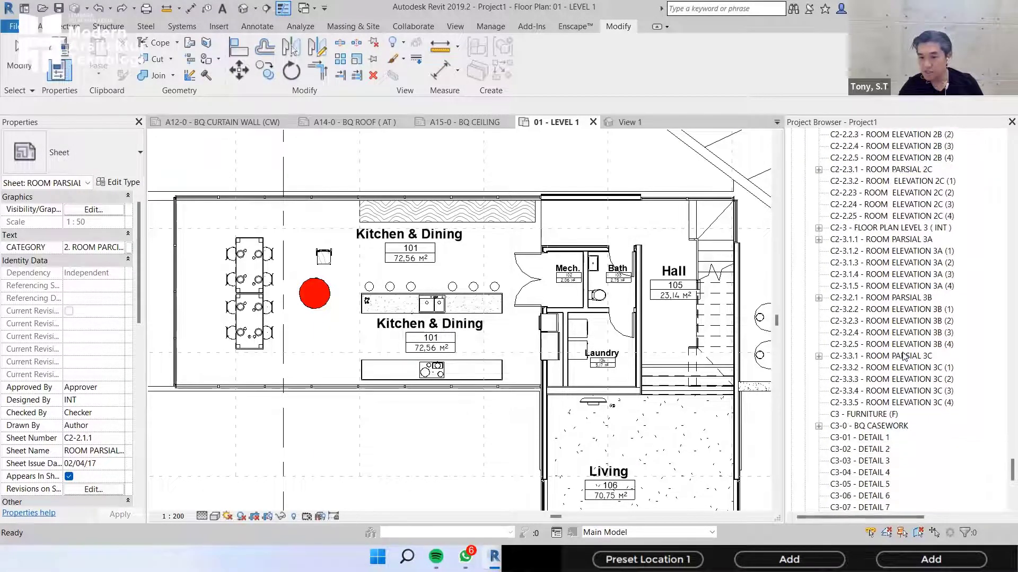
pyautogui.click(884, 427)
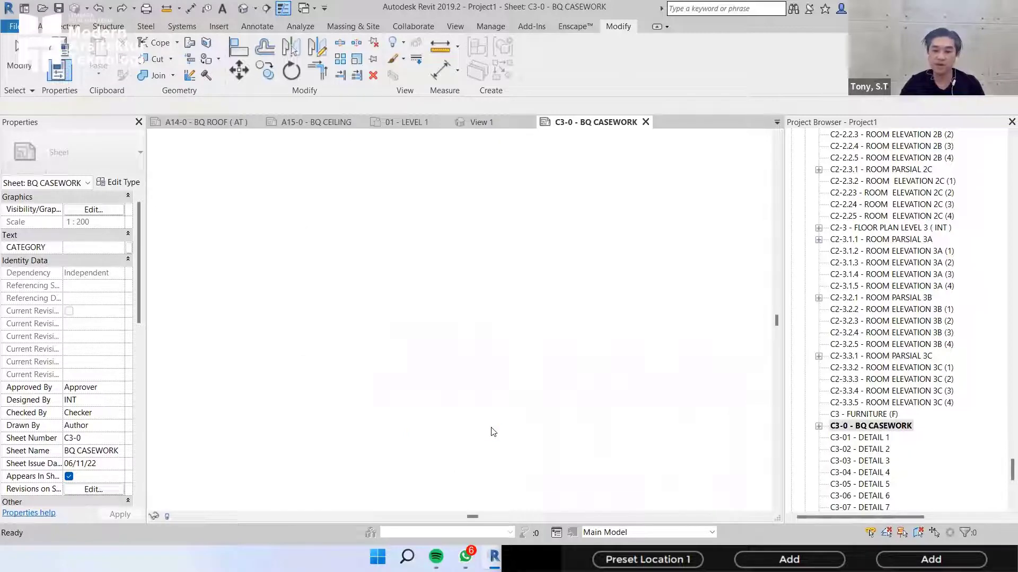
# - Examine the casework schedule and the 3D view of the kitchen casework on the BQ CASEWORK sheet
pyautogui.click(431, 370)
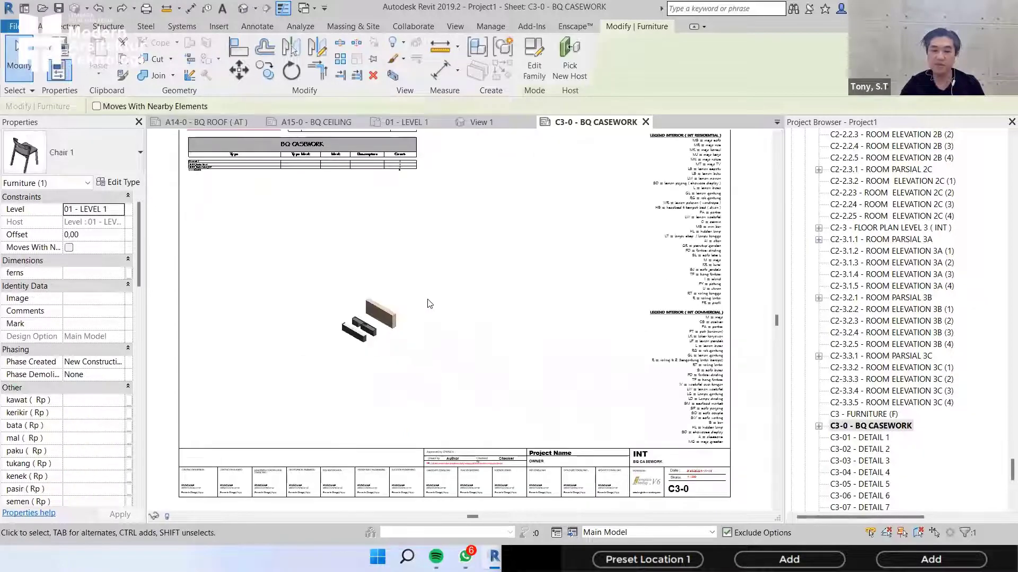
pyautogui.scroll(2, 480, 403)
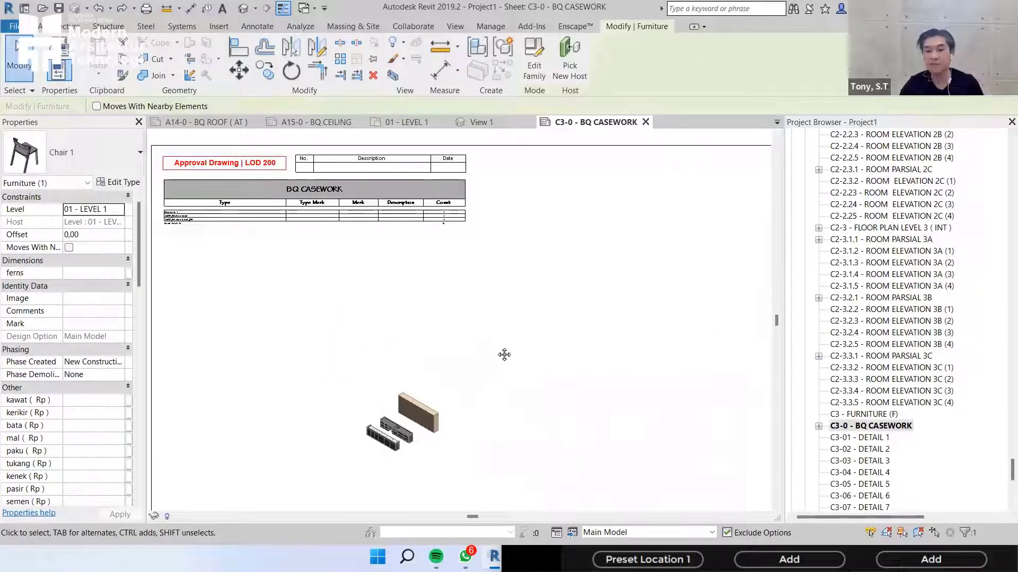
pyautogui.scroll(-2, 504, 355)
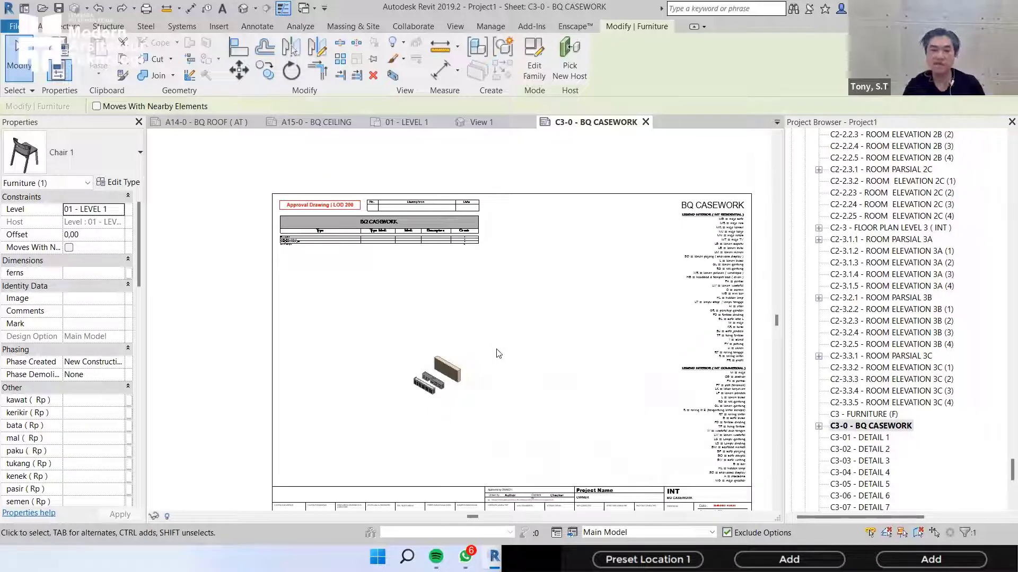
pyautogui.scroll(1, 480, 368)
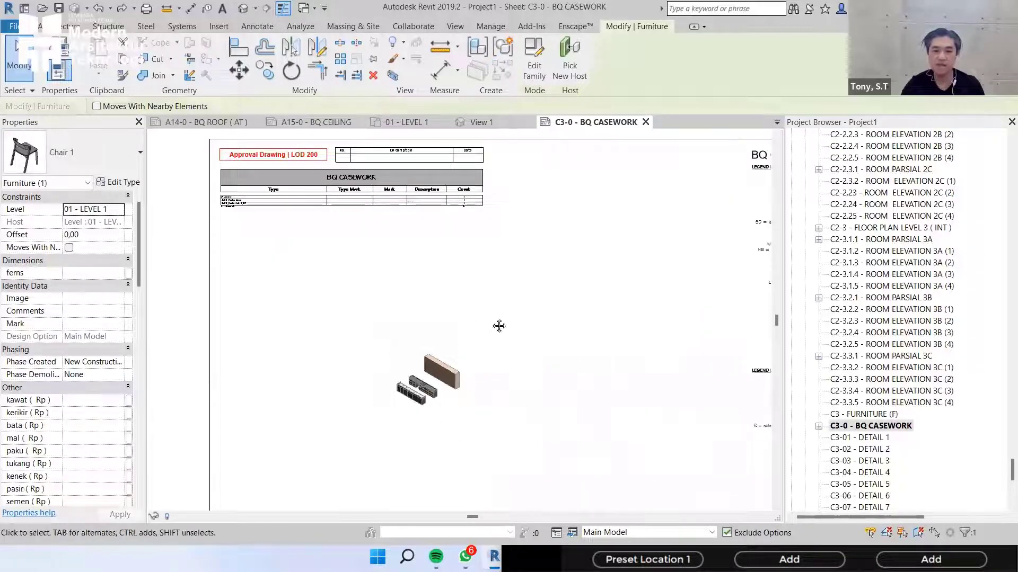
pyautogui.scroll(3, 329, 233)
pyautogui.scroll(1, 241, 217)
pyautogui.scroll(-2, 526, 290)
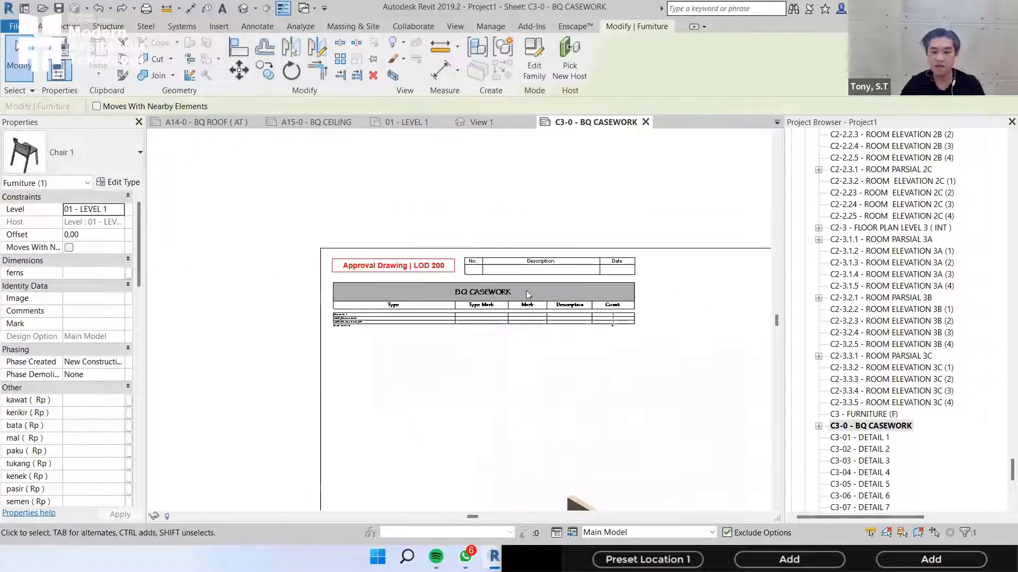
pyautogui.scroll(4, 525, 291)
pyautogui.scroll(4, 639, 355)
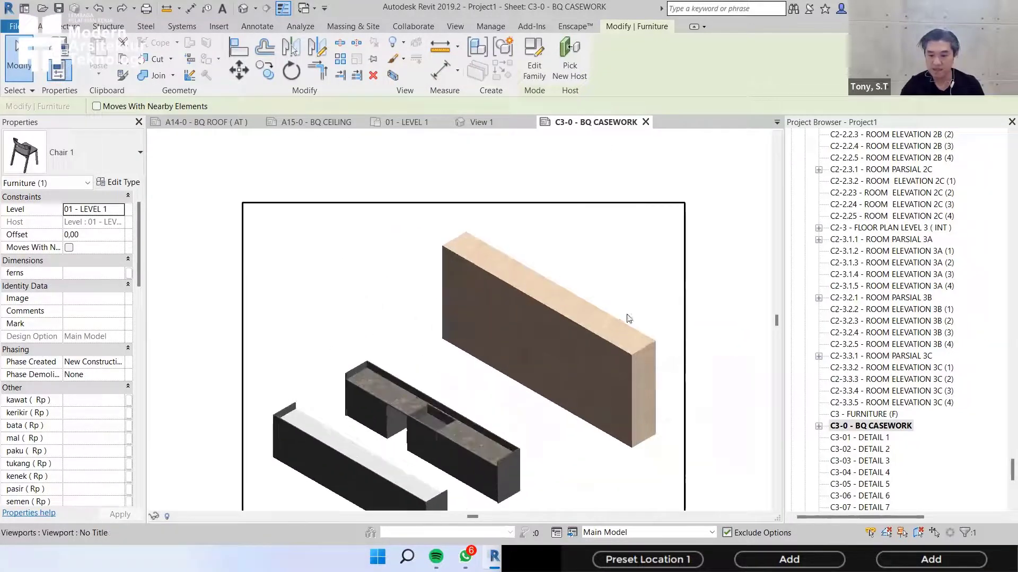
pyautogui.scroll(-3, 430, 396)
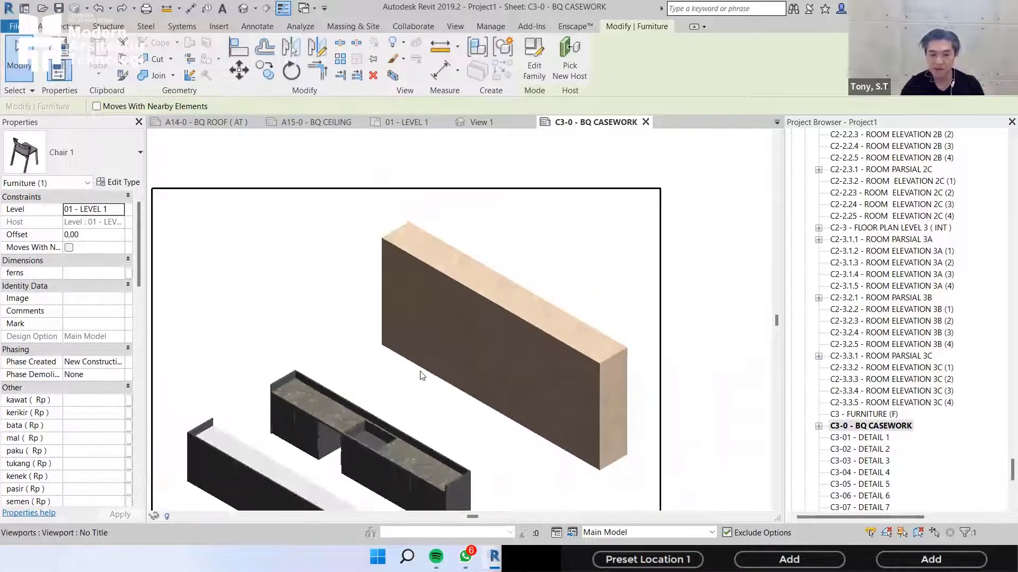
pyautogui.scroll(1, 449, 344)
pyautogui.scroll(1, 485, 392)
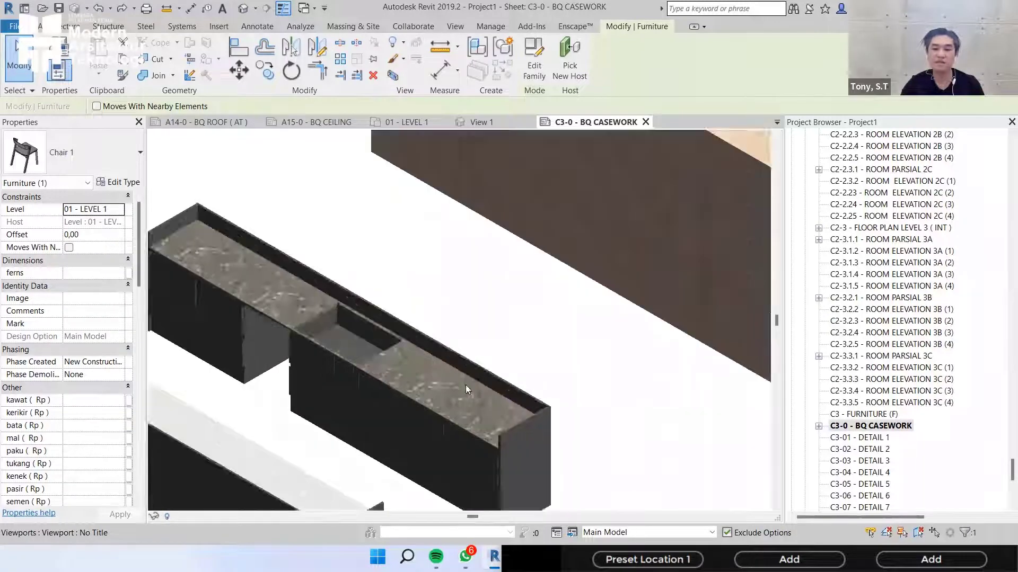
pyautogui.scroll(-2, 465, 385)
pyautogui.scroll(-4, 541, 383)
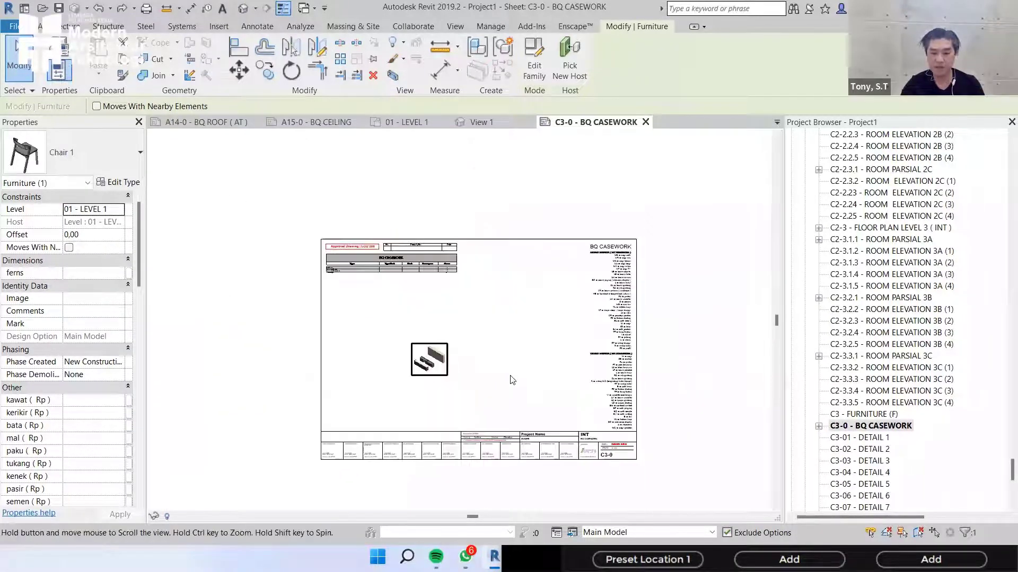
# - Activate the casework 3D view on the sheet, set its scale to 1:100, and deactivate the view
pyautogui.doubleClick(456, 428)
pyautogui.scroll(3, 216, 516)
pyautogui.click(179, 516)
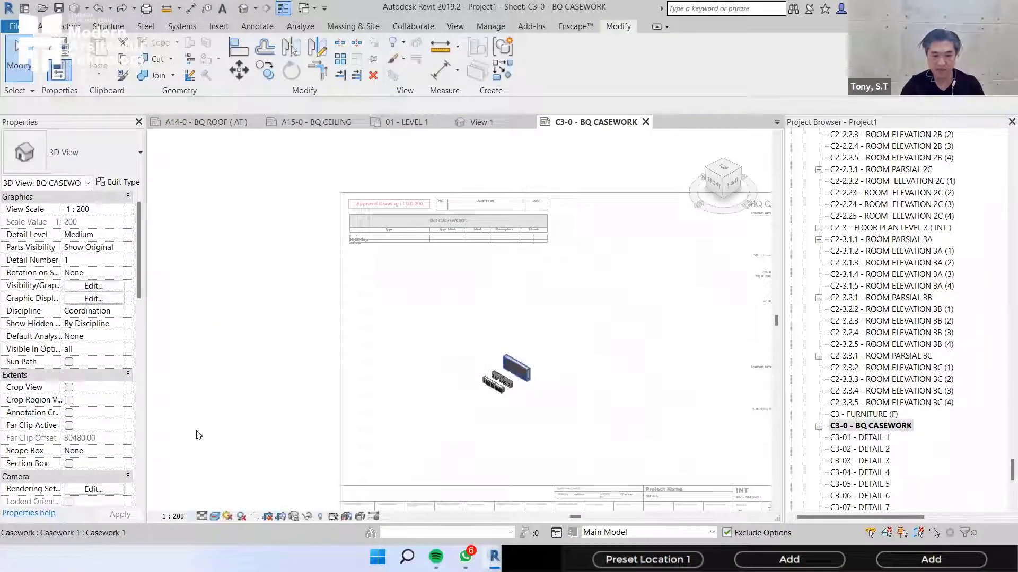
pyautogui.click(196, 433)
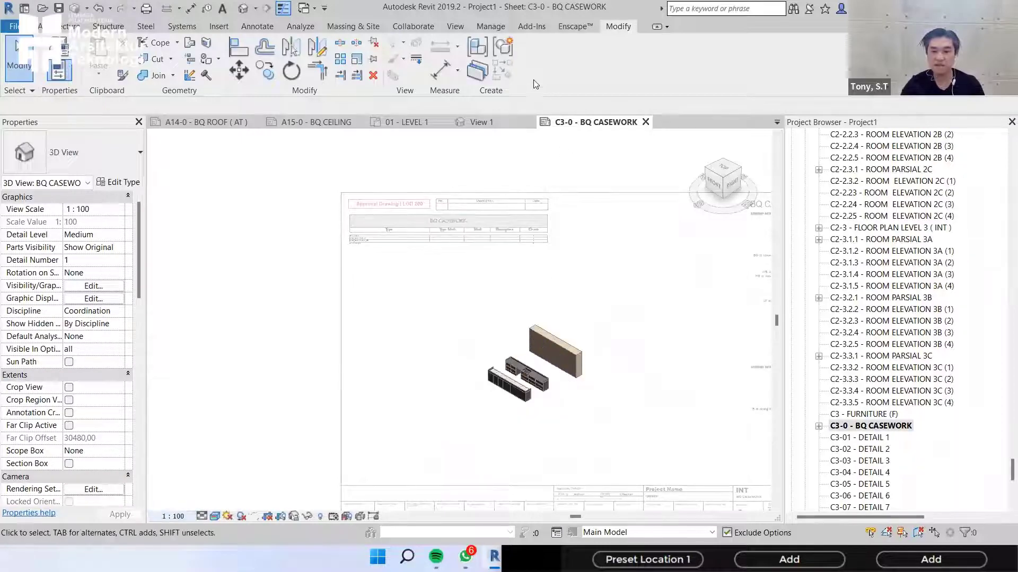
pyautogui.rightClick(496, 287)
pyautogui.click(530, 82)
# - Examine the casework schedule's rows and columns on the sheet and in its own schedule view, then return to the sheet
pyautogui.scroll(3, 371, 238)
pyautogui.scroll(6, 196, 312)
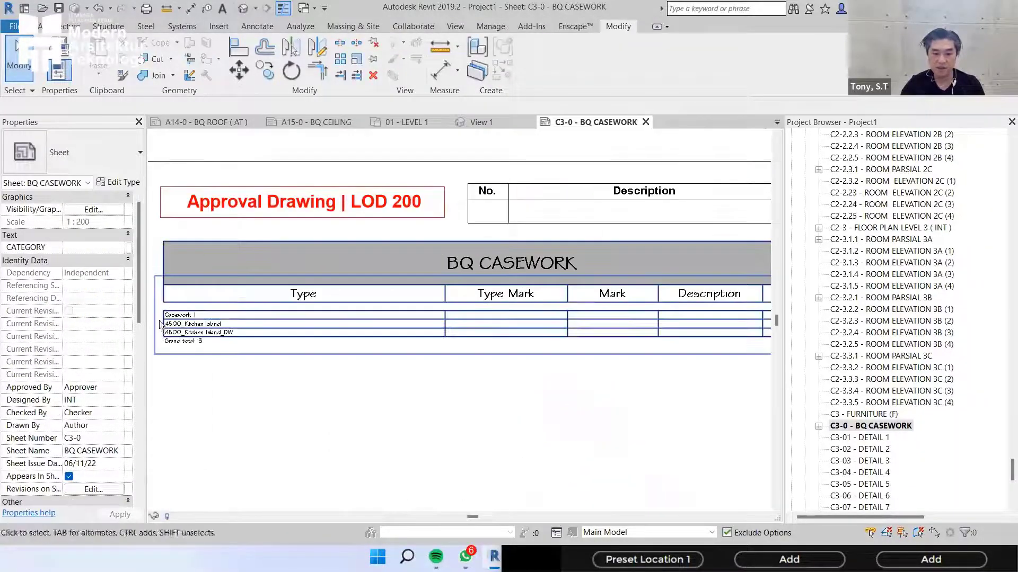
pyautogui.scroll(-4, 648, 359)
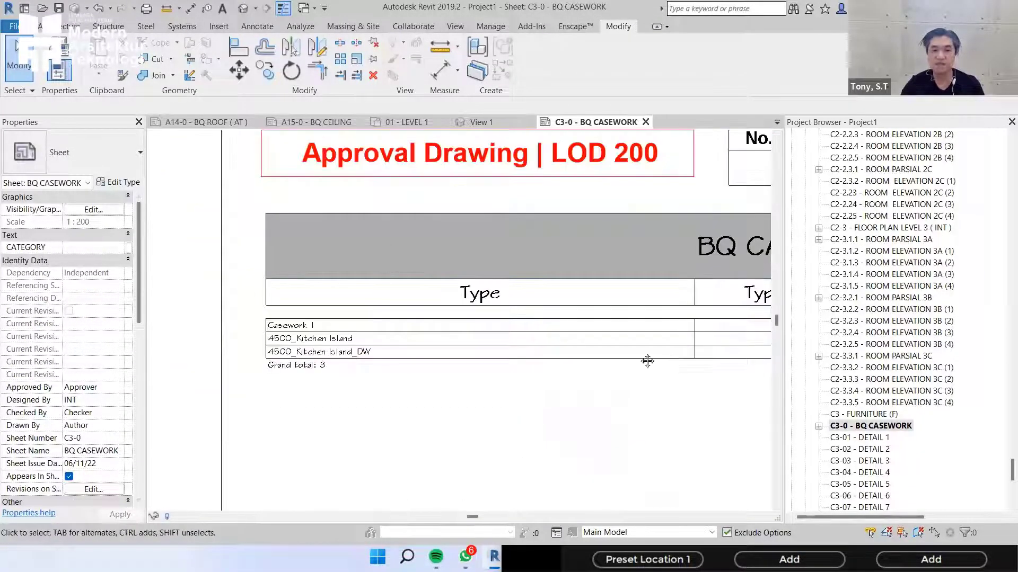
pyautogui.scroll(1, 429, 348)
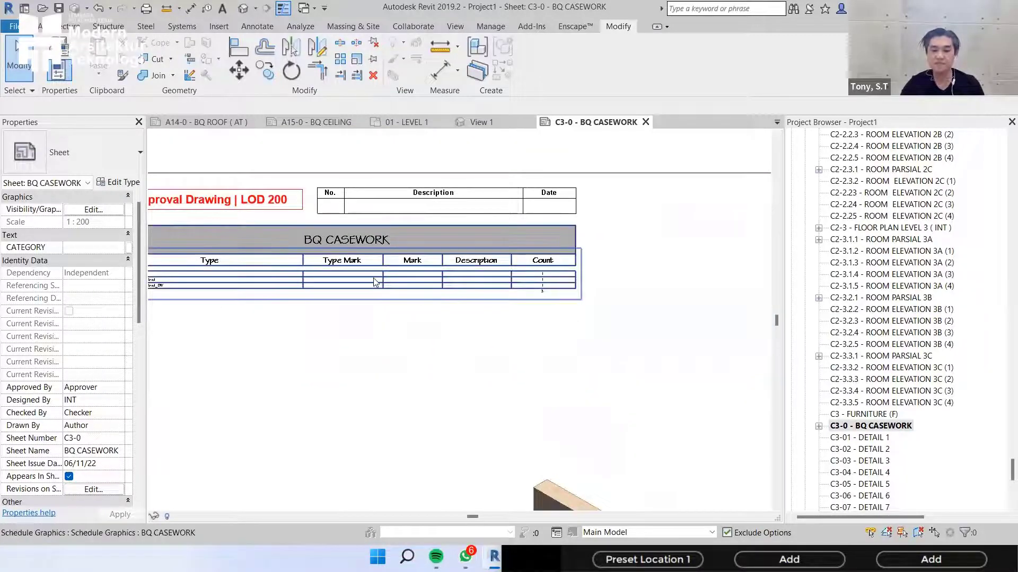
pyautogui.click(380, 276)
pyautogui.doubleClick(488, 296)
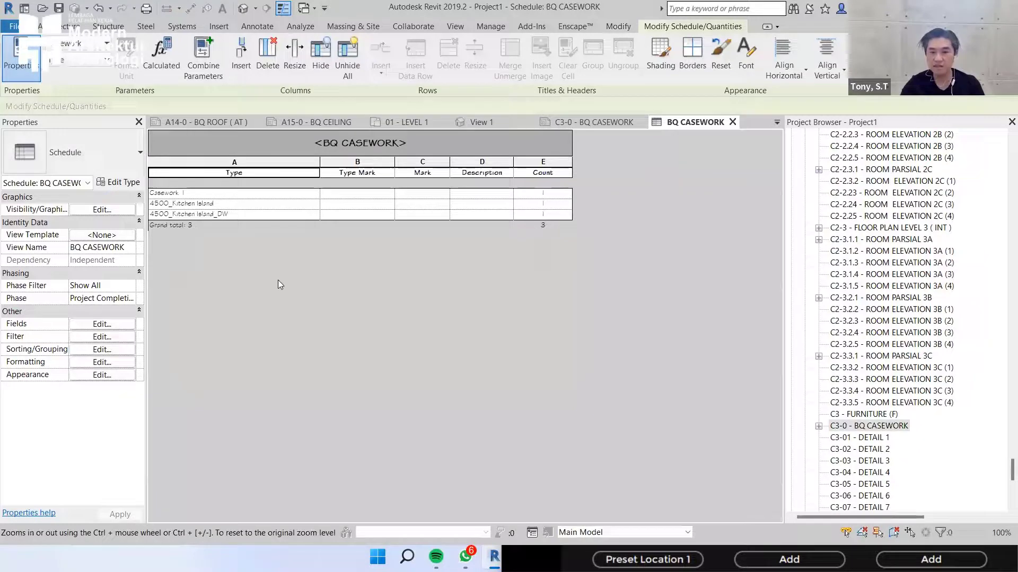
pyautogui.click(732, 122)
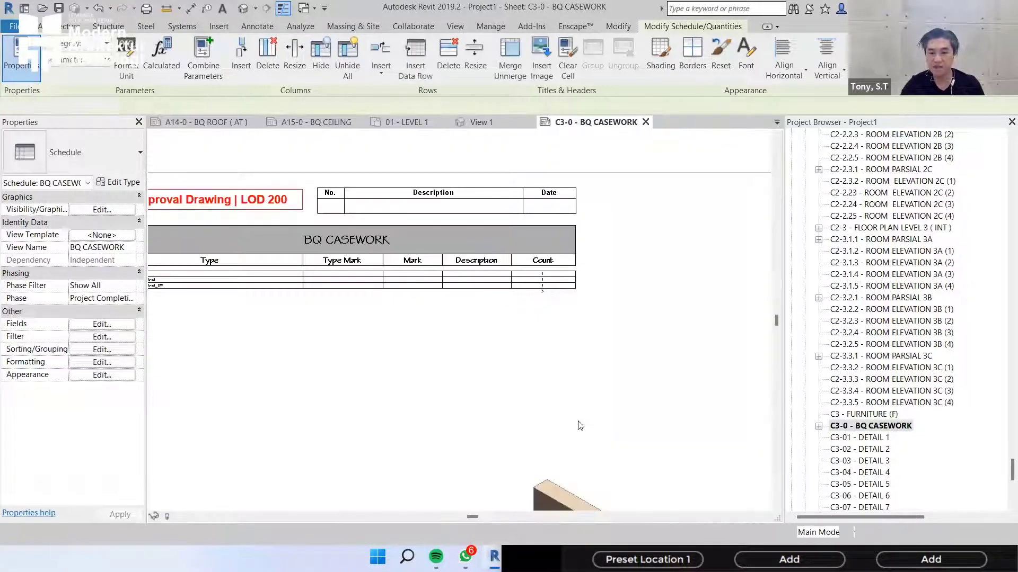
# - Examine the abbreviation codes in the residential and commercial interior legends on the BQ CASEWORK sheet
pyautogui.scroll(-4, 629, 404)
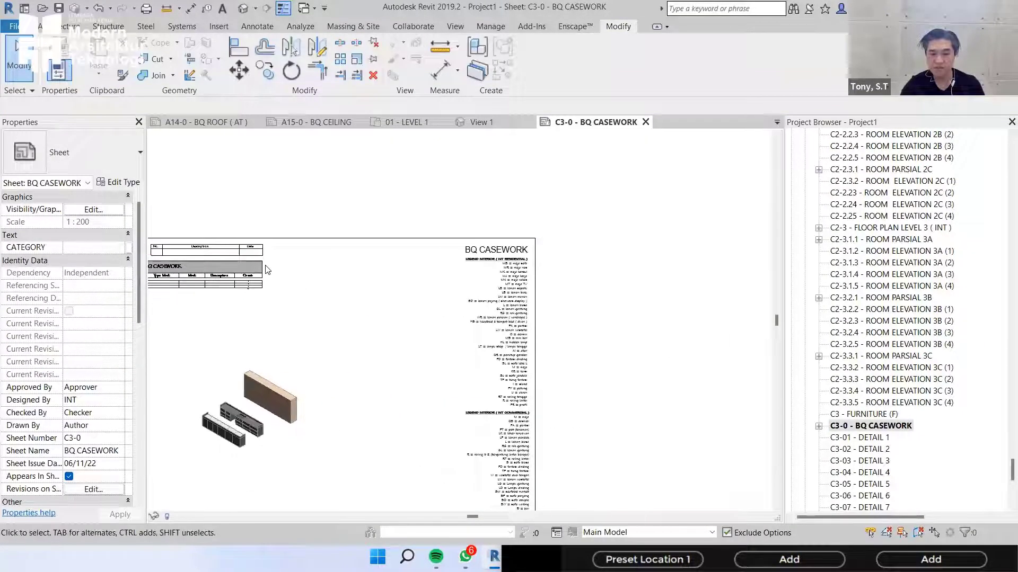
pyautogui.scroll(3, 268, 270)
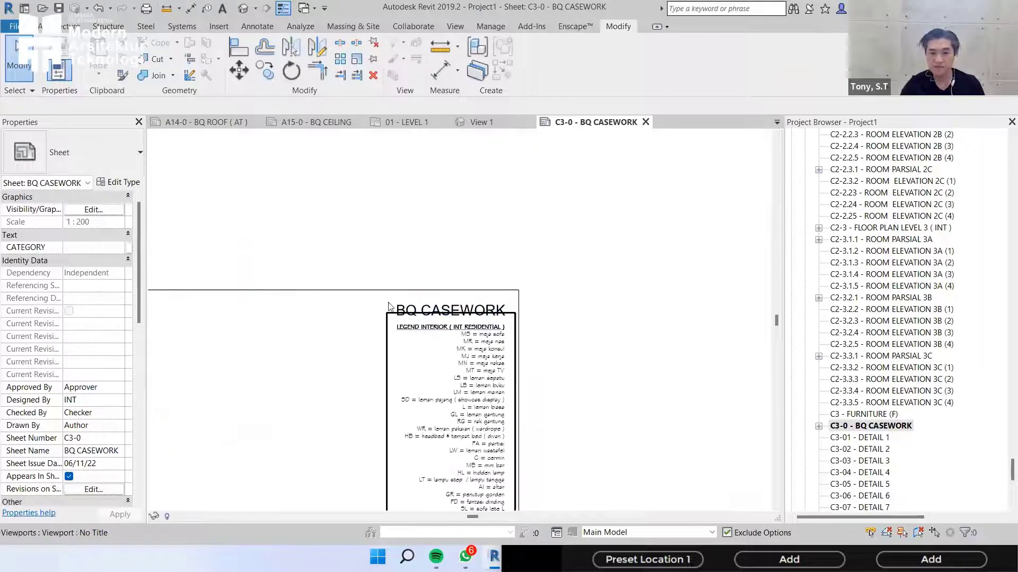
pyautogui.scroll(5, 389, 306)
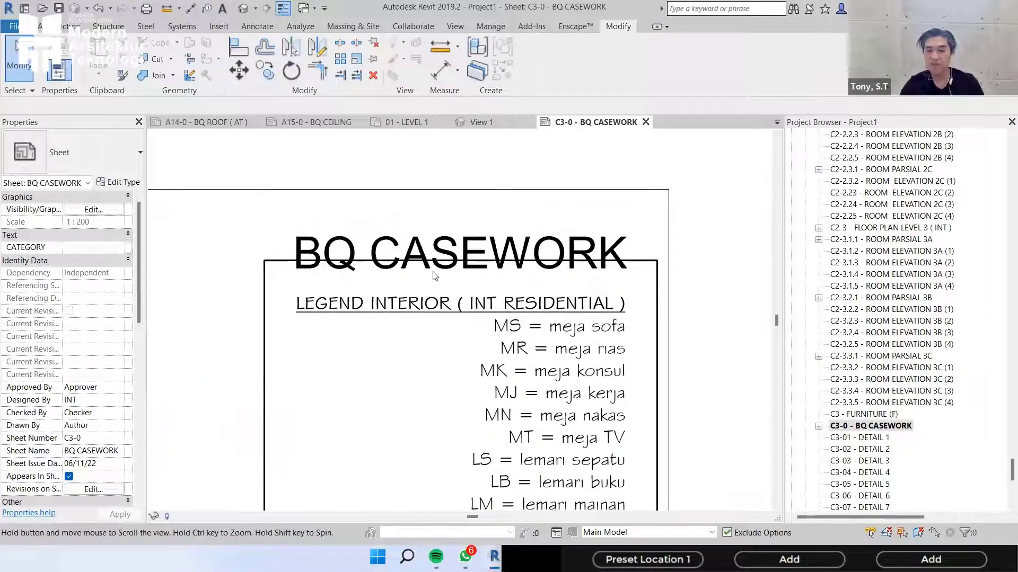
pyautogui.scroll(-4, 435, 275)
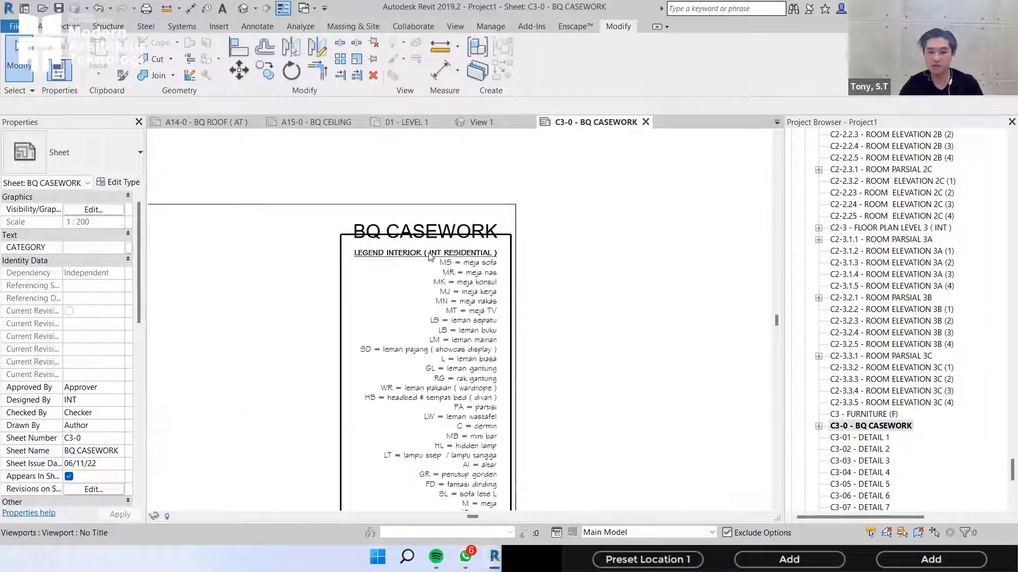
pyautogui.scroll(4, 431, 256)
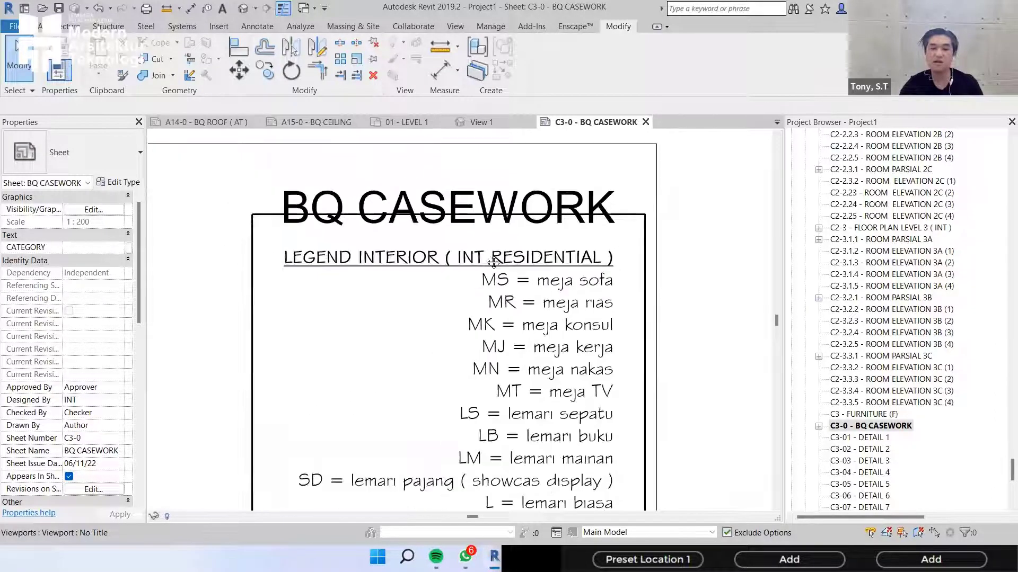
pyautogui.scroll(3, 530, 255)
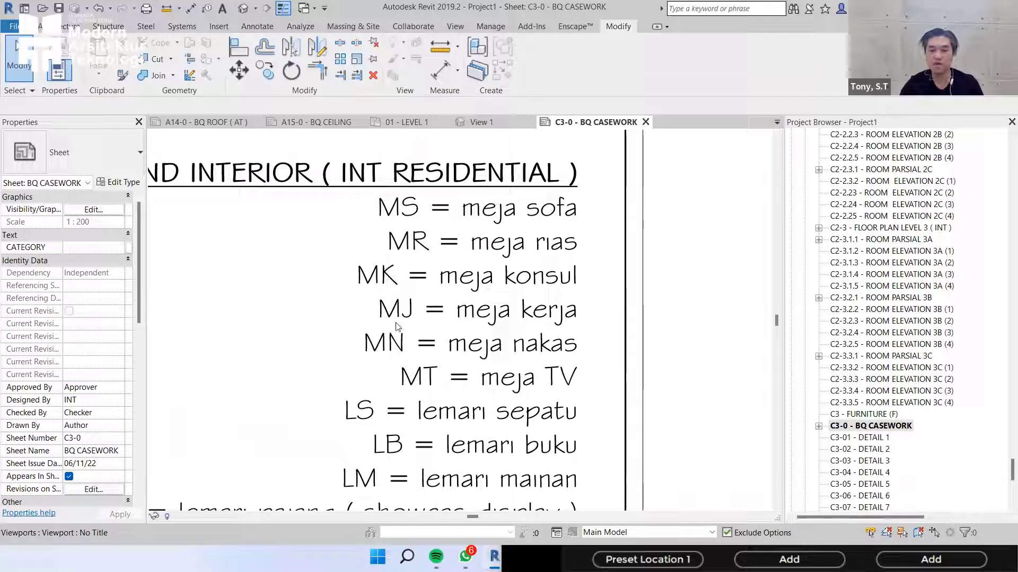
pyautogui.moveTo(505, 361); pyautogui.dragTo(508, 328, button='middle')
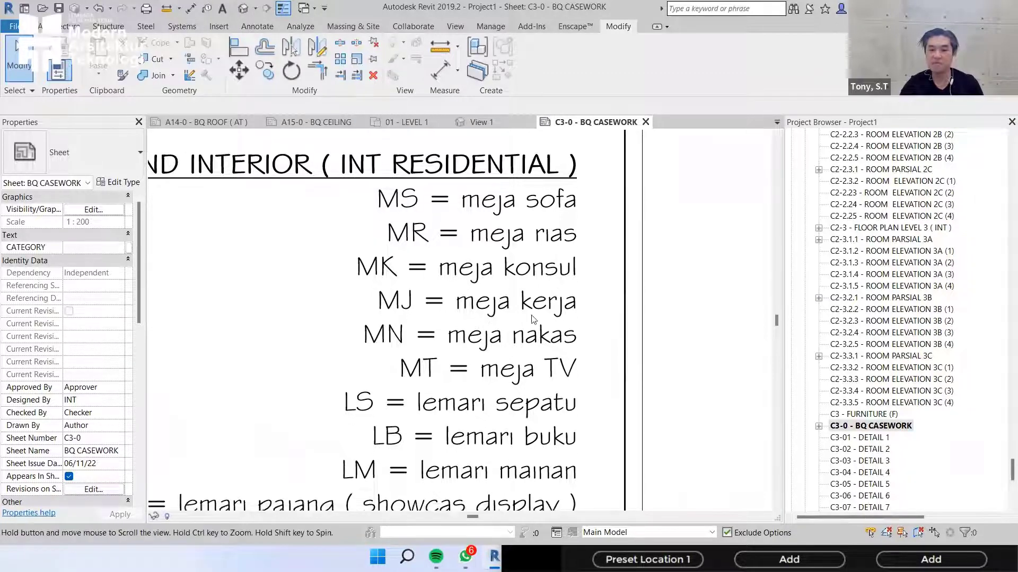
pyautogui.moveTo(551, 359); pyautogui.dragTo(501, 133, button='middle')
pyautogui.scroll(-6, 496, 318)
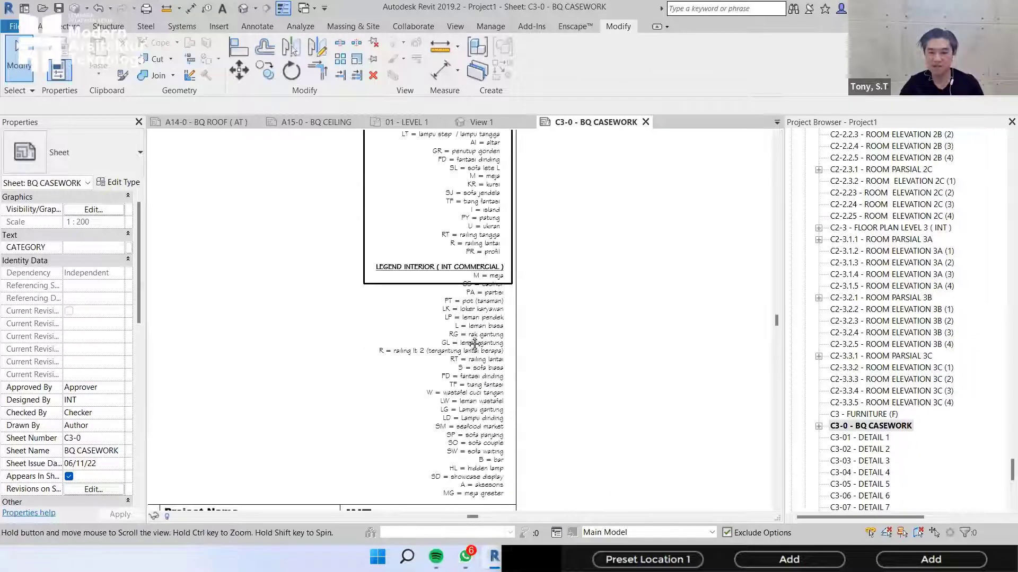
pyautogui.scroll(5, 511, 236)
pyautogui.scroll(1, 510, 238)
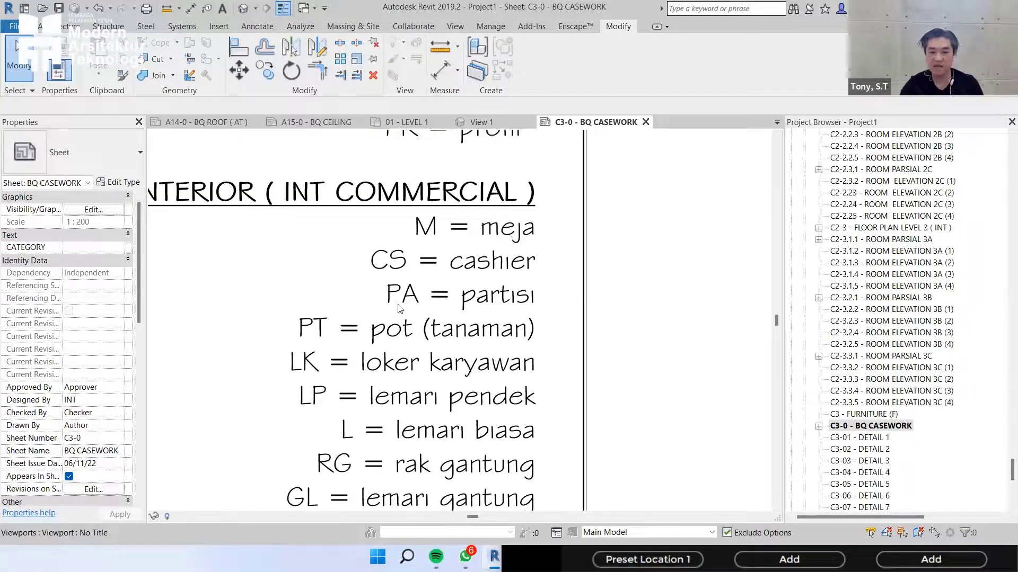
# - Read the remaining abbreviation codes of the commercial interior legend, from the table entries down to meja greeter
pyautogui.moveTo(415, 449); pyautogui.dragTo(419, 407, button='middle')
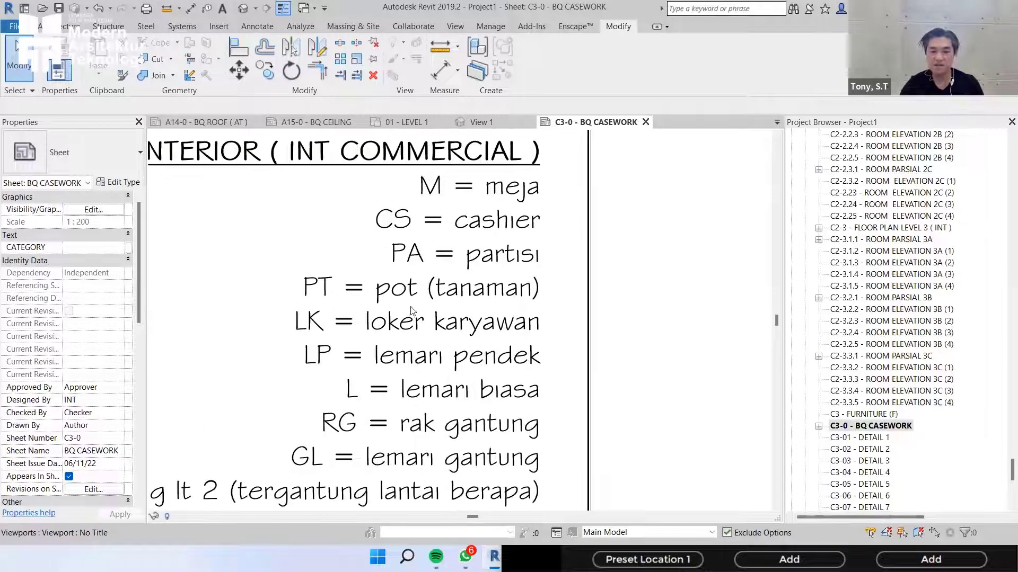
pyautogui.moveTo(416, 490); pyautogui.dragTo(410, 269, button='middle')
pyautogui.scroll(-1, 405, 318)
pyautogui.moveTo(369, 328); pyautogui.dragTo(365, 262, button='middle')
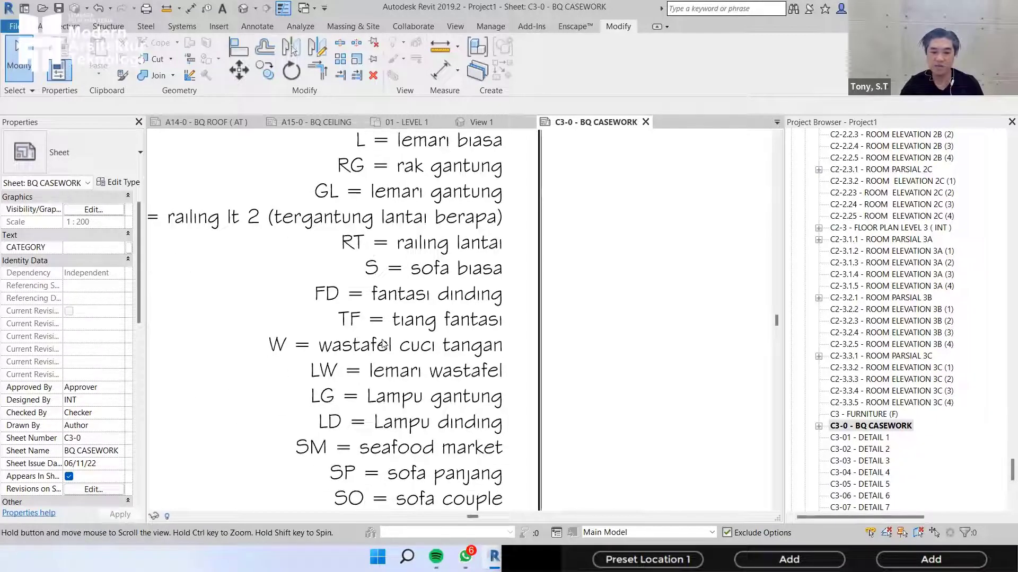
pyautogui.moveTo(391, 444); pyautogui.dragTo(393, 295, button='middle')
pyautogui.scroll(-2, 383, 347)
pyautogui.moveTo(351, 476); pyautogui.dragTo(364, 365, button='middle')
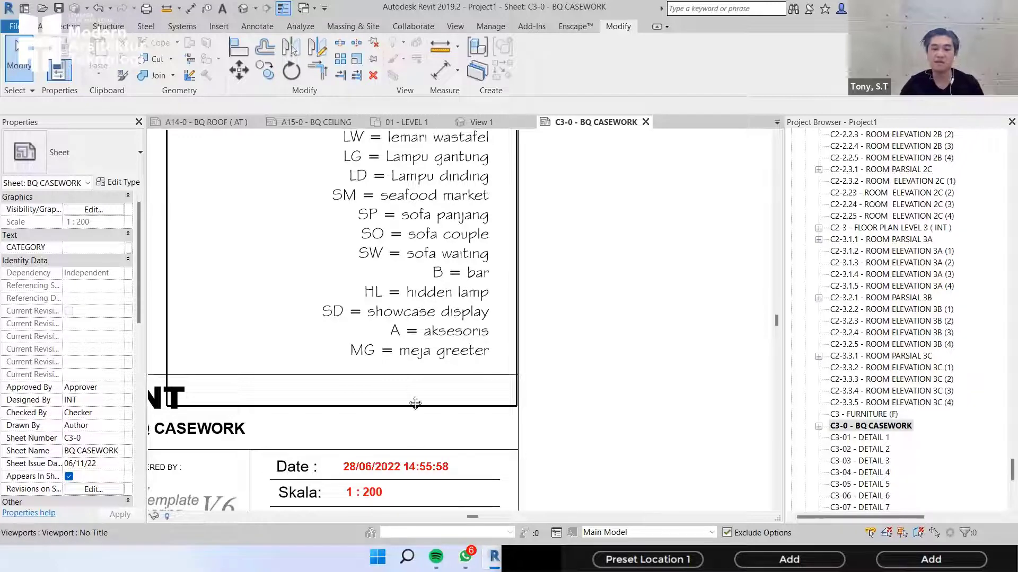
pyautogui.scroll(-4, 415, 404)
# - Study the residential interior legend's codes for tables, cabinets, sofas, lamps and railings on the BQ CASEWORK sheet
pyautogui.scroll(4, 419, 379)
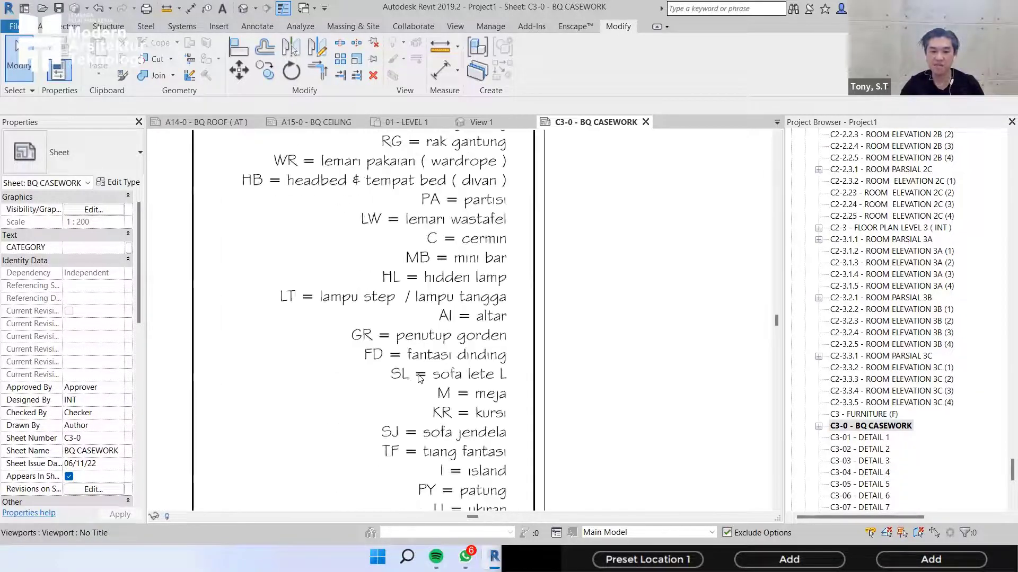
pyautogui.scroll(1, 429, 371)
pyautogui.scroll(-1, 456, 378)
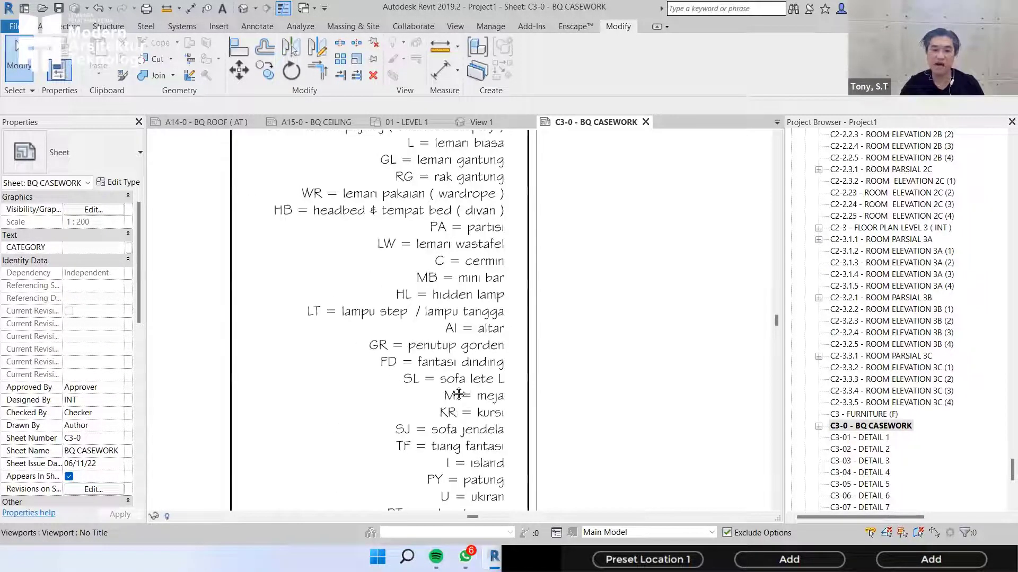
pyautogui.moveTo(459, 394); pyautogui.dragTo(459, 339, button='middle')
pyautogui.scroll(-2, 573, 275)
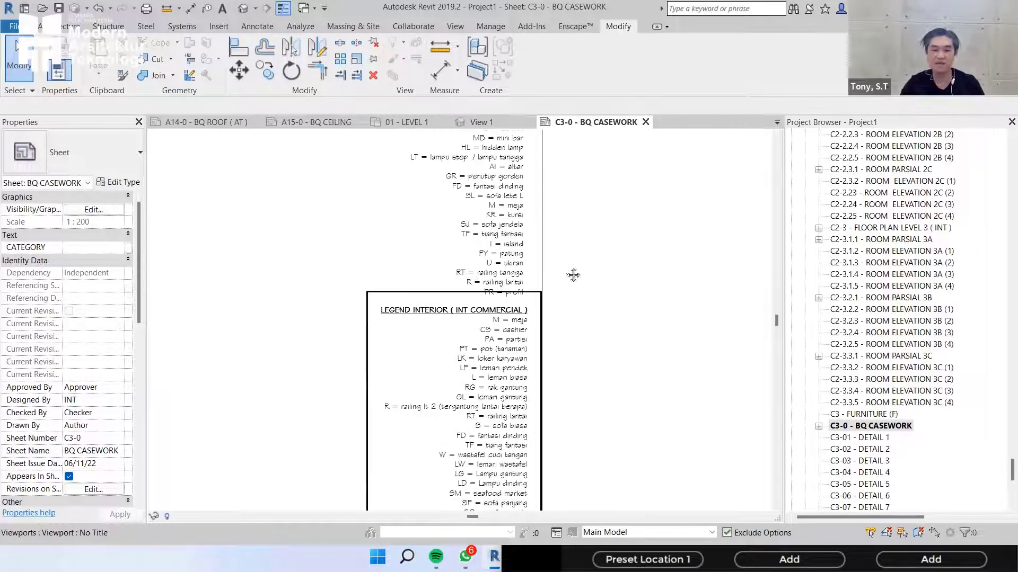
pyautogui.scroll(-5, 562, 276)
pyautogui.scroll(8, 508, 303)
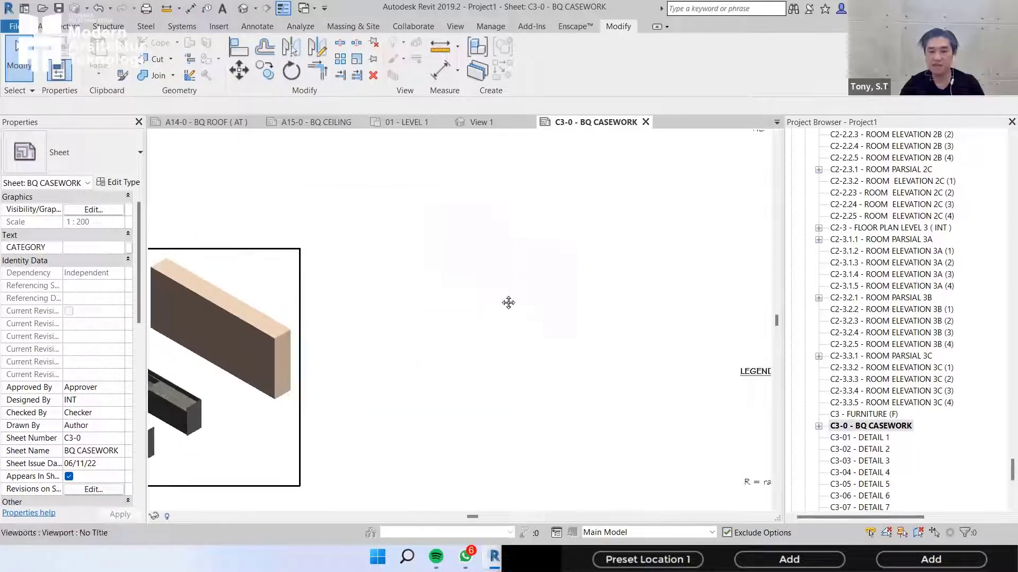
pyautogui.scroll(-5, 508, 303)
pyautogui.scroll(3, 436, 188)
pyautogui.scroll(3, 488, 200)
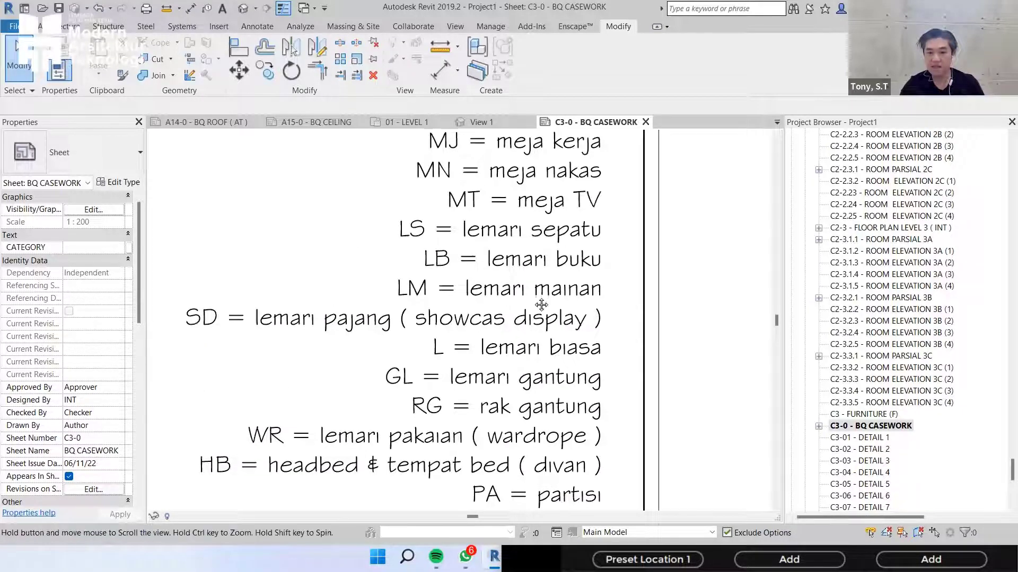
pyautogui.moveTo(552, 253); pyautogui.dragTo(491, 261, button='middle')
pyautogui.scroll(-2, 492, 261)
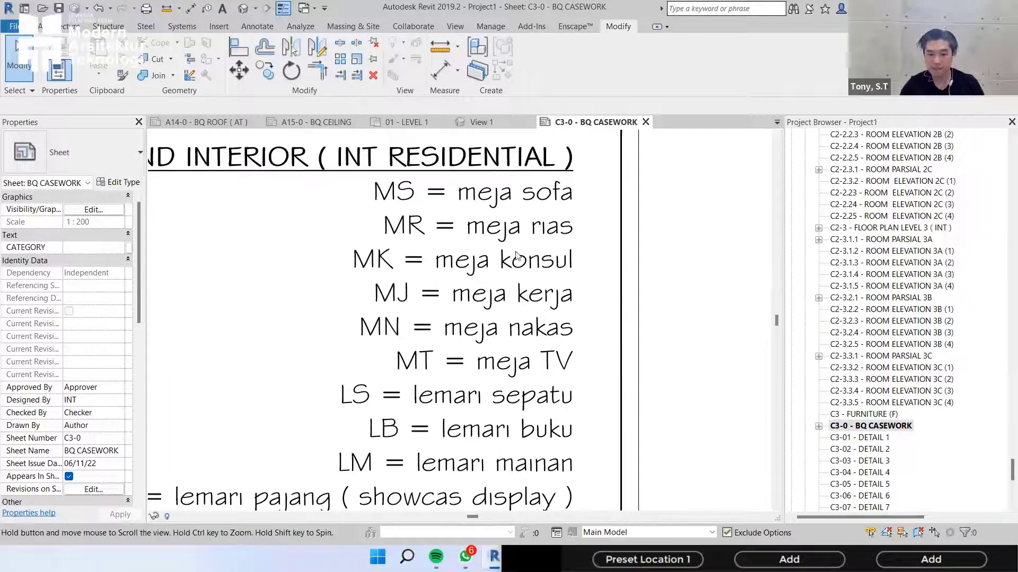
pyautogui.moveTo(525, 340); pyautogui.dragTo(527, 227, button='middle')
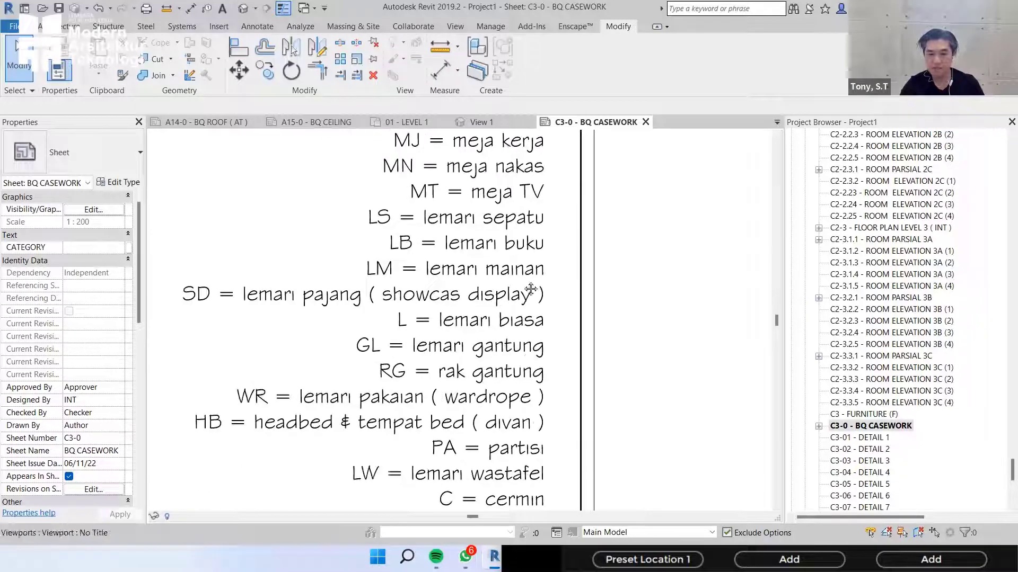
pyautogui.moveTo(539, 405); pyautogui.dragTo(535, 361, button='middle')
pyautogui.scroll(1, 530, 372)
pyautogui.moveTo(526, 424); pyautogui.dragTo(532, 339, button='middle')
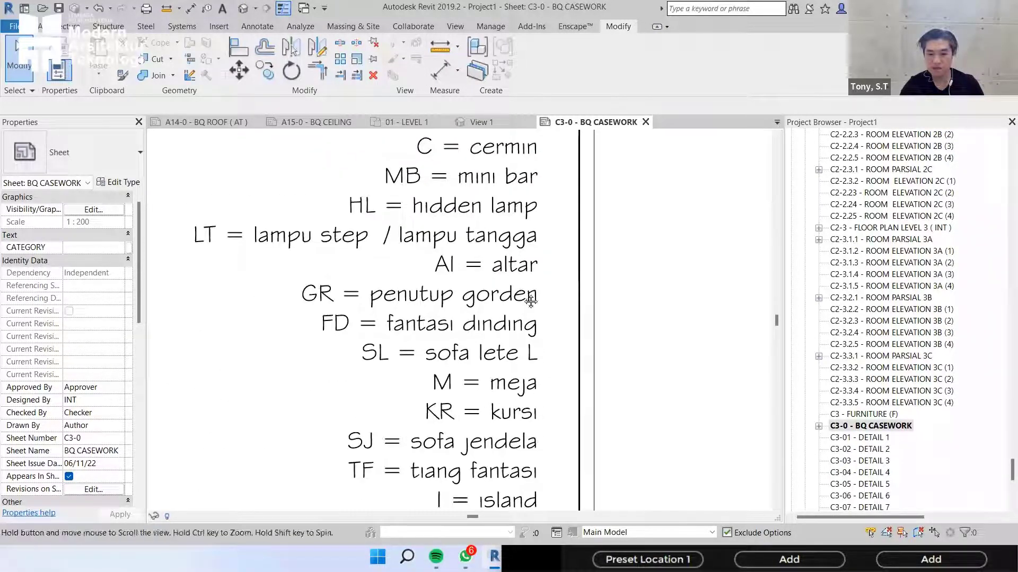
pyautogui.moveTo(531, 300); pyautogui.dragTo(531, 237, button='middle')
pyautogui.scroll(1, 543, 336)
pyautogui.moveTo(543, 371); pyautogui.dragTo(543, 336, button='middle')
pyautogui.scroll(-1, 537, 428)
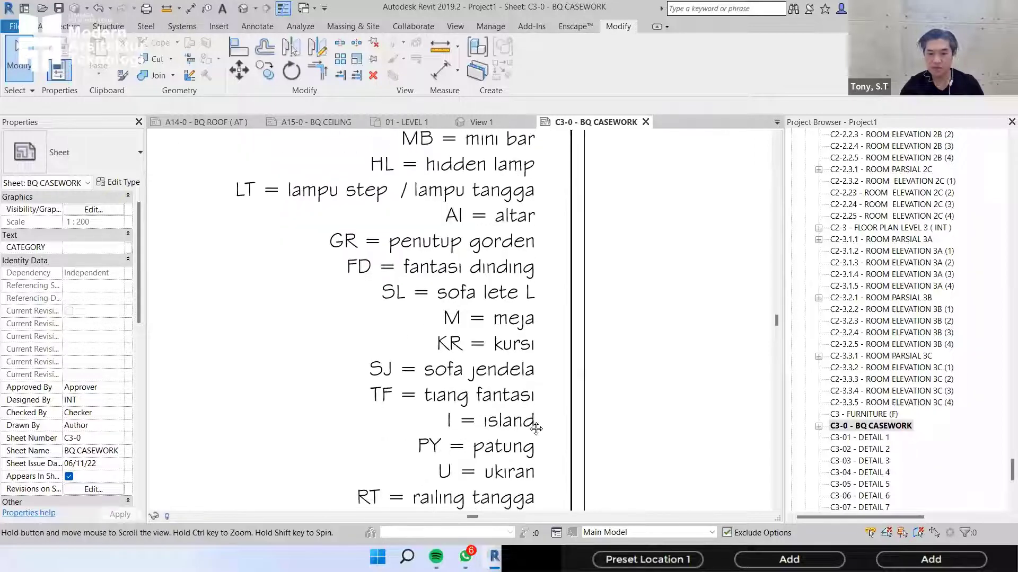
pyautogui.moveTo(537, 428); pyautogui.dragTo(344, 332, button='middle')
pyautogui.moveTo(297, 138); pyautogui.dragTo(473, 291, button='middle')
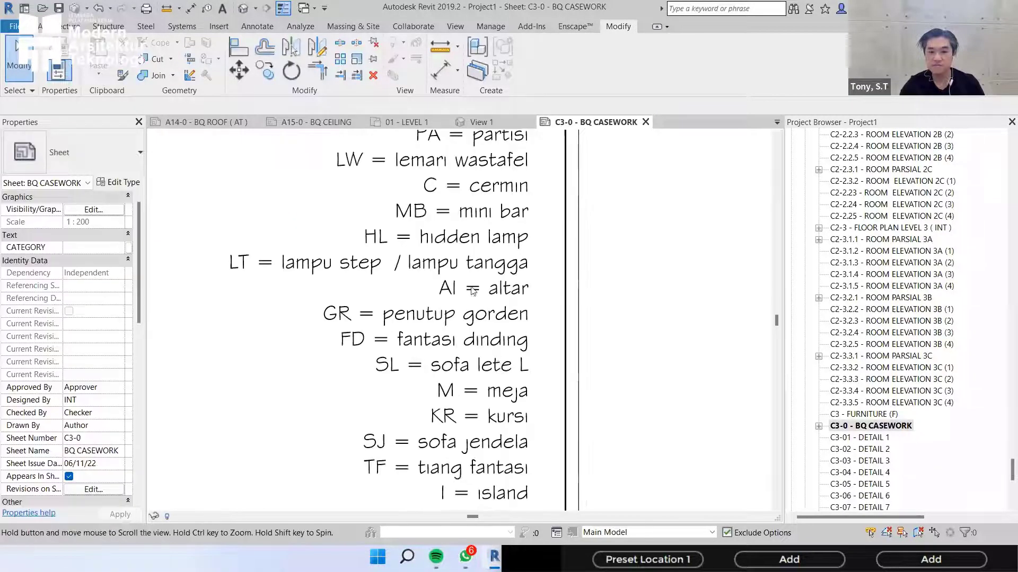
pyautogui.moveTo(451, 148); pyautogui.dragTo(447, 272, button='middle')
pyautogui.scroll(1, 449, 305)
pyautogui.moveTo(390, 219); pyautogui.dragTo(385, 325, button='middle')
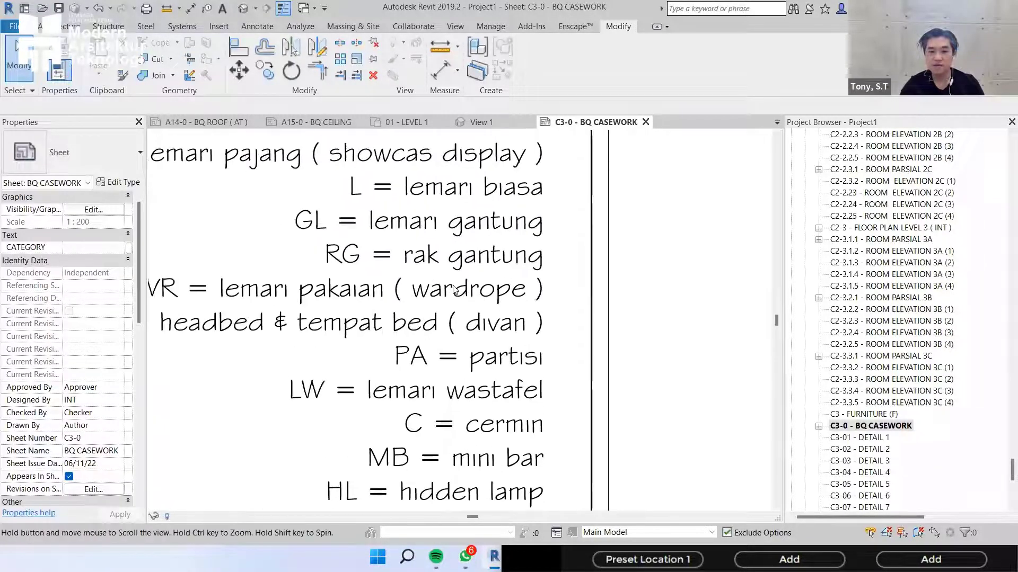
pyautogui.moveTo(445, 245); pyautogui.dragTo(467, 322, button='middle')
pyautogui.scroll(-1, 467, 322)
pyautogui.moveTo(374, 264); pyautogui.dragTo(377, 302, button='middle')
pyautogui.scroll(-2, 403, 304)
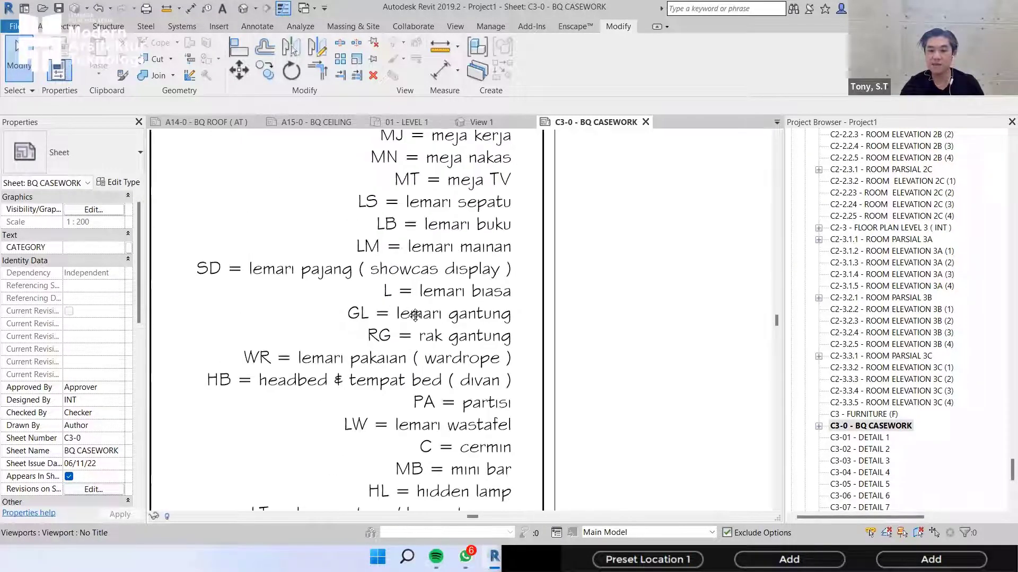
pyautogui.moveTo(416, 344); pyautogui.dragTo(416, 445, button='middle')
pyautogui.moveTo(648, 282); pyautogui.dragTo(670, 277, button='middle')
pyautogui.moveTo(260, 347); pyautogui.dragTo(366, 143, button='middle')
pyautogui.scroll(-2, 366, 143)
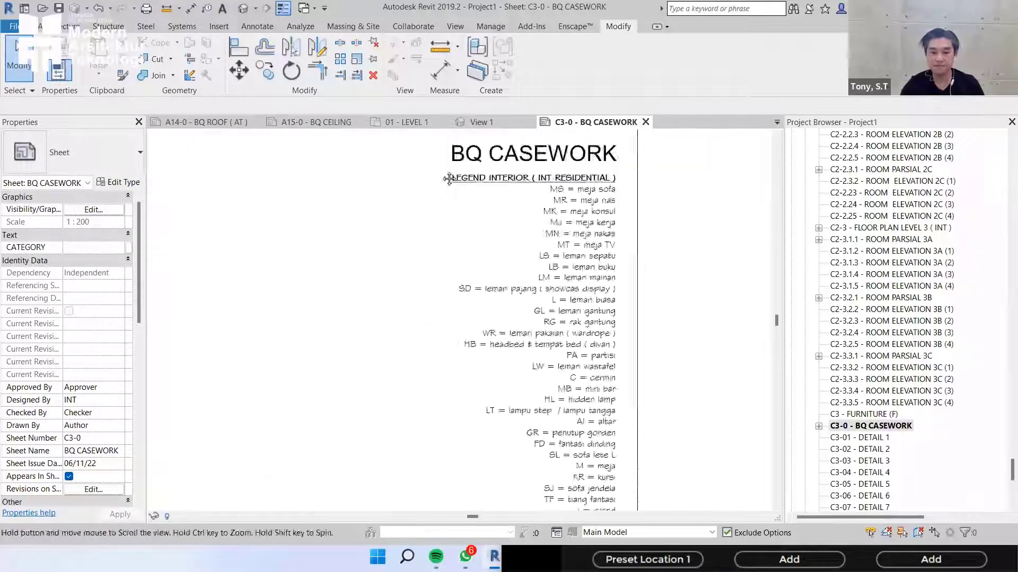
# - Activate the casework 3D view on the sheet and lock its orientation so that elements can be tagged
pyautogui.moveTo(413, 466); pyautogui.dragTo(499, 394, button='middle')
pyautogui.doubleClick(404, 271)
pyautogui.scroll(-1, 425, 270)
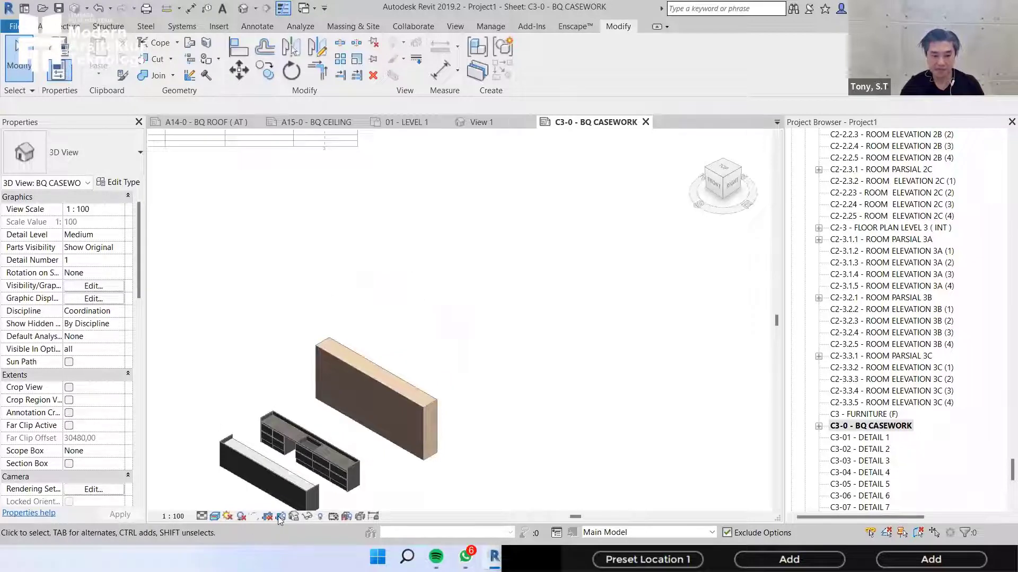
pyautogui.click(296, 517)
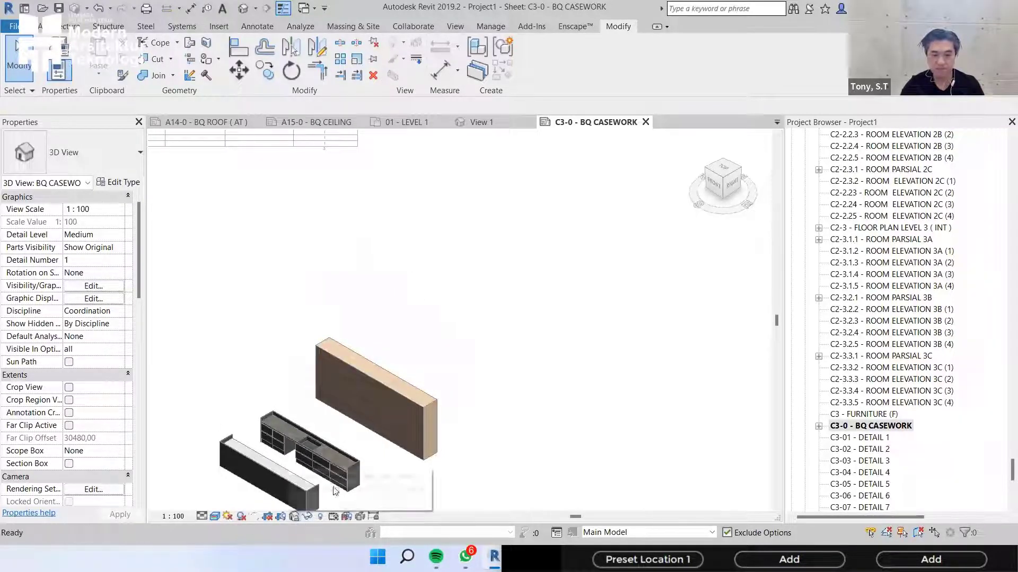
pyautogui.press('Return')
# - Tag the tall brown cabinet block, the kitchen island and the front kitchen counter with boxed casework tags on free-end leaders
pyautogui.scroll(-4, 510, 318)
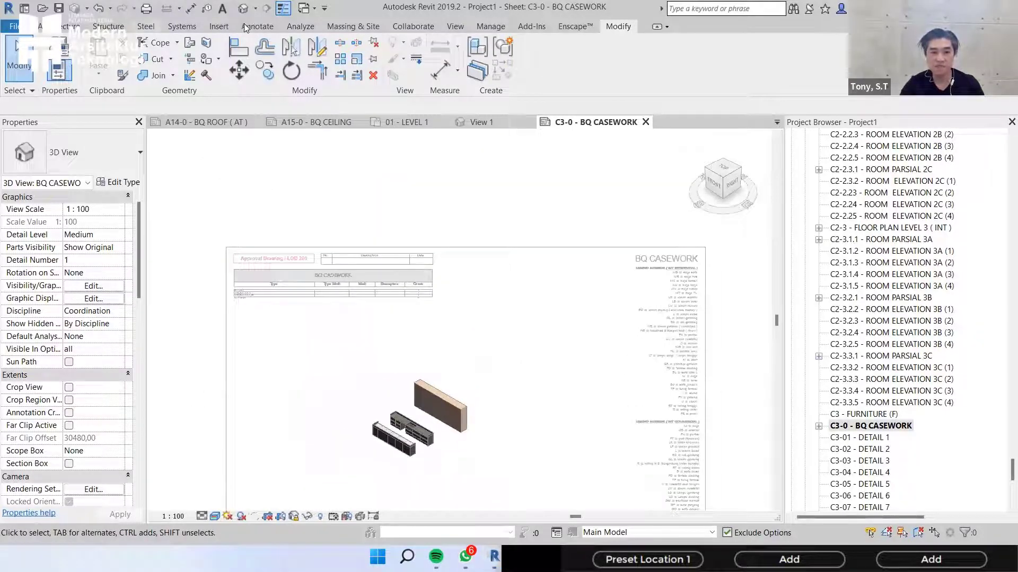
pyautogui.press('t')
pyautogui.press('g')
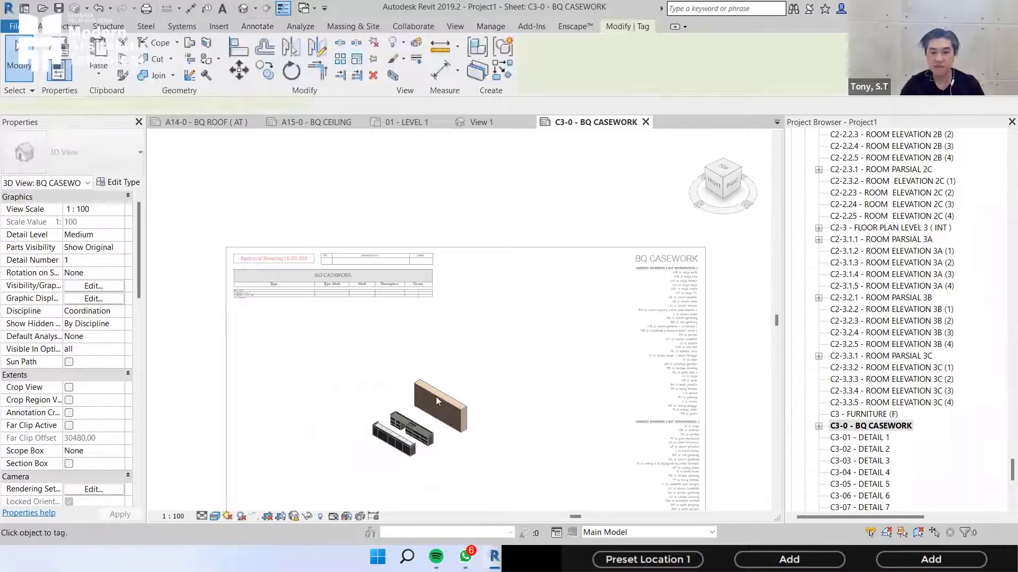
pyautogui.click(442, 396)
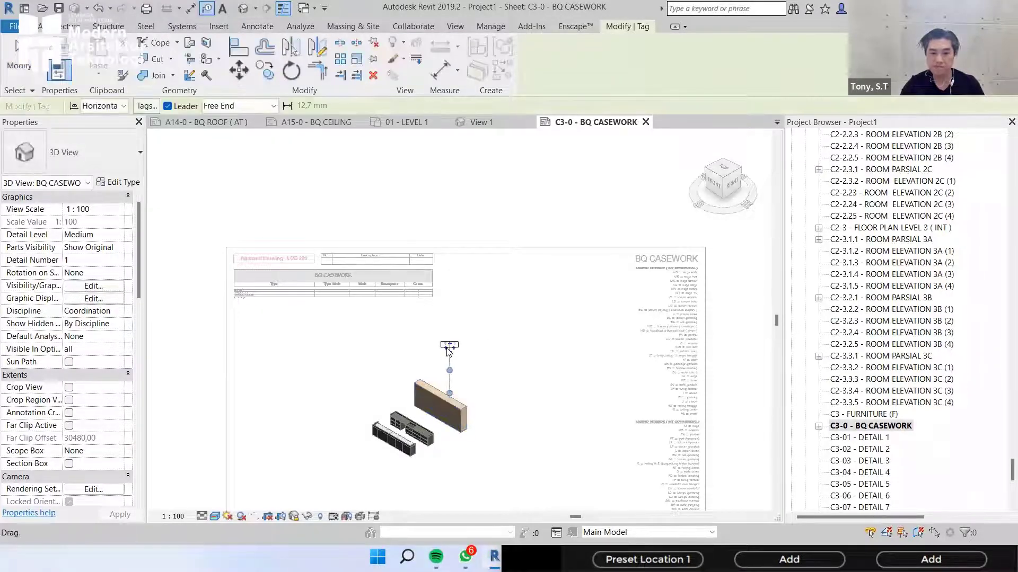
pyautogui.scroll(2, 398, 428)
pyautogui.click(400, 354)
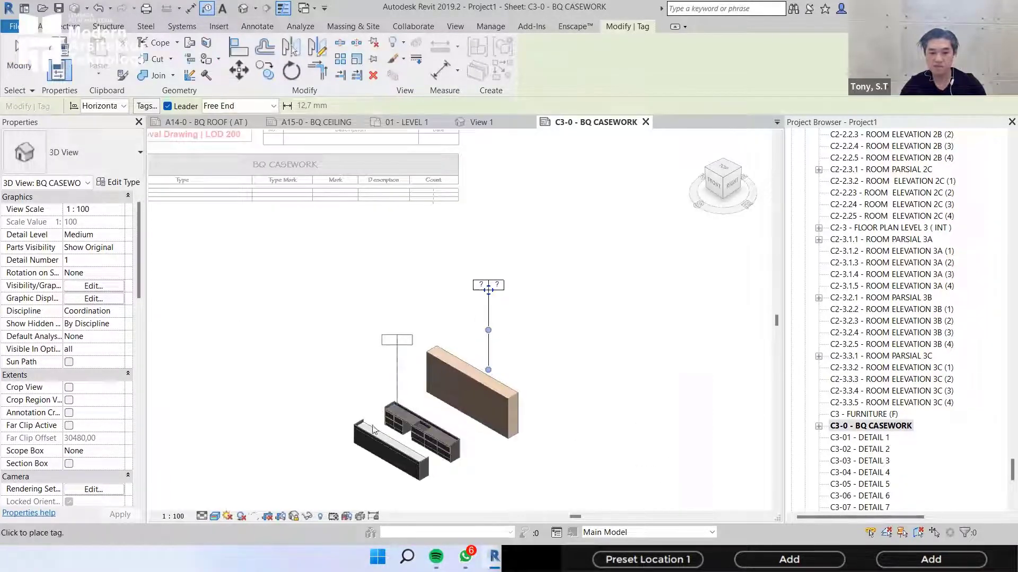
pyautogui.click(397, 342)
pyautogui.click(375, 318)
pyautogui.click(370, 313)
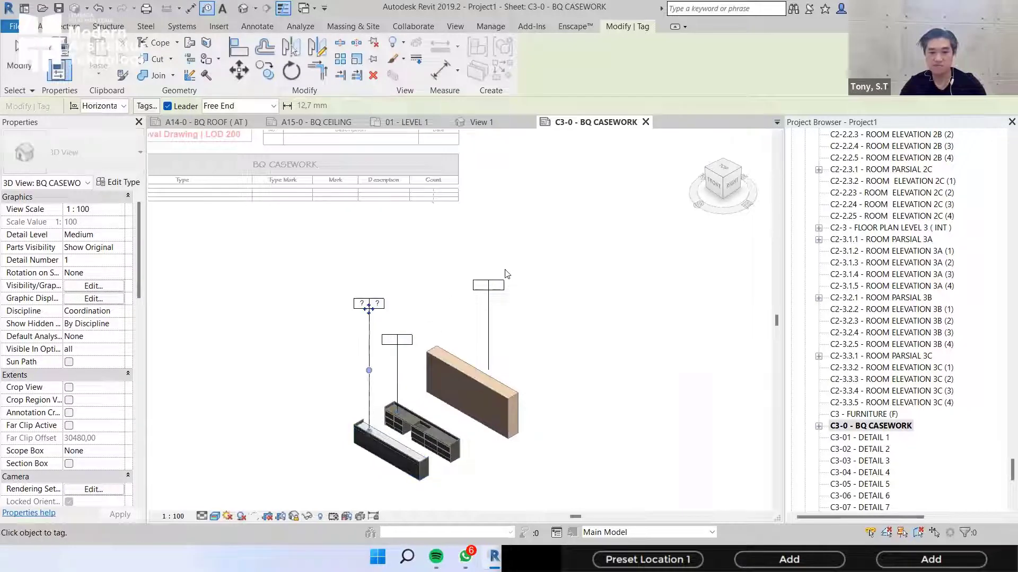
pyautogui.press('Escape')
# - Fill the tall brown cabinet's tag with type mark L and mark 01, accepting the type parameter change
pyautogui.click(488, 285)
pyautogui.scroll(2, 483, 285)
pyautogui.click(481, 285)
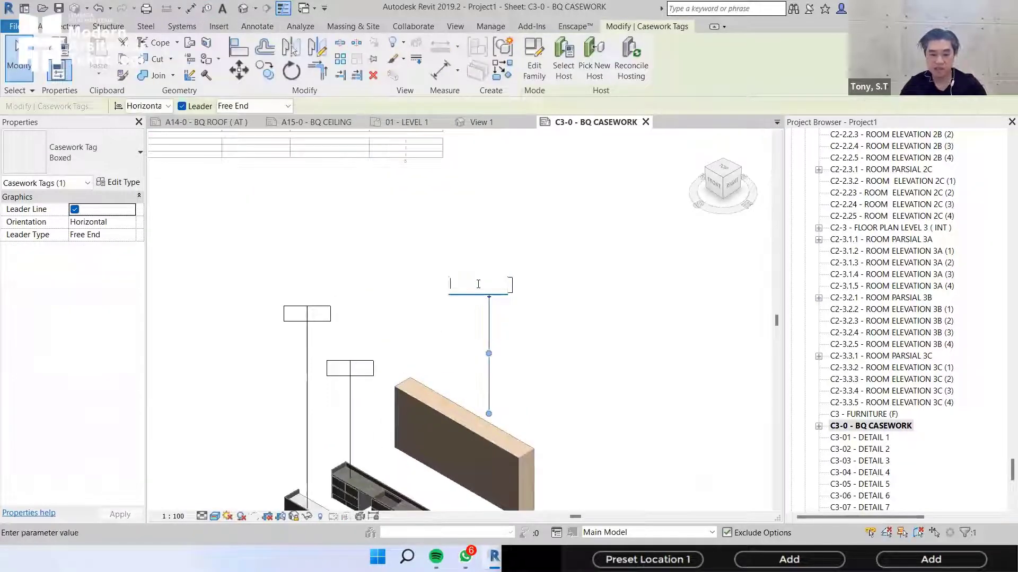
pyautogui.write('L')
pyautogui.press('Return')
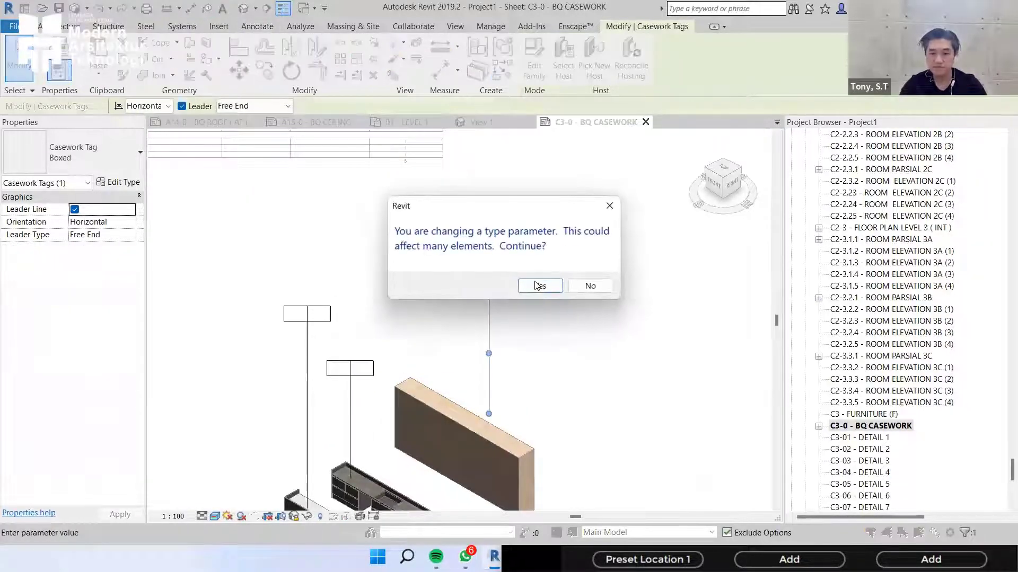
pyautogui.click(536, 284)
pyautogui.scroll(2, 530, 284)
pyautogui.click(527, 282)
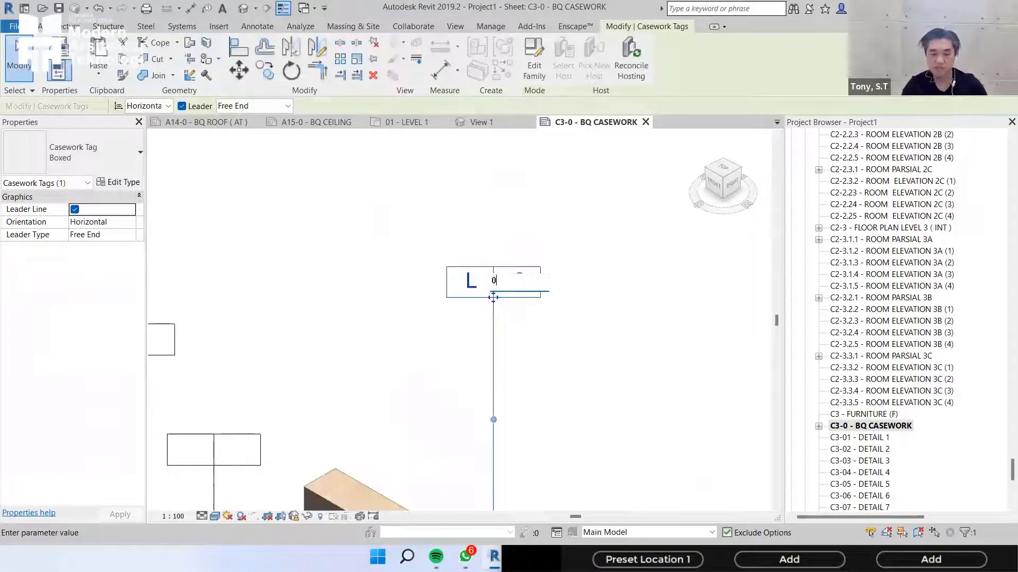
pyautogui.write('01')
pyautogui.click(621, 386)
# - Look through the residential interior legend for the code that suits the kitchen island
pyautogui.scroll(-3, 608, 263)
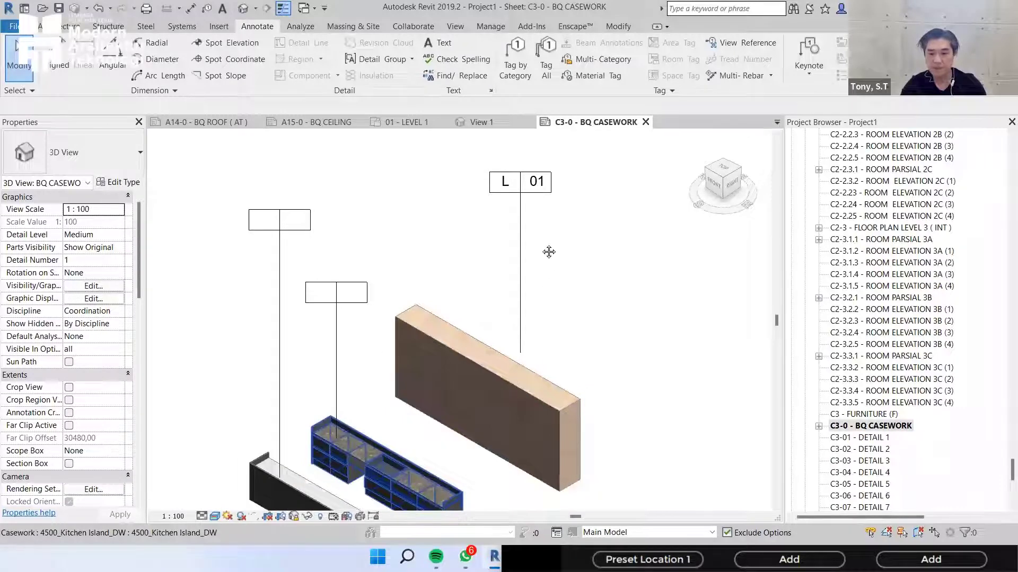
pyautogui.scroll(-5, 554, 250)
pyautogui.scroll(2, 596, 256)
pyautogui.scroll(5, 596, 256)
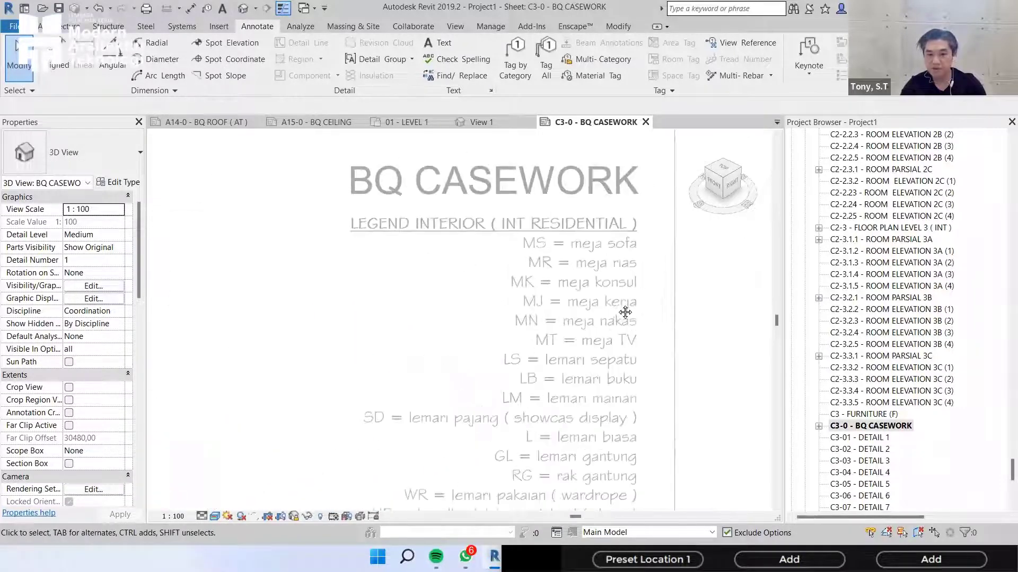
pyautogui.scroll(-4, 626, 323)
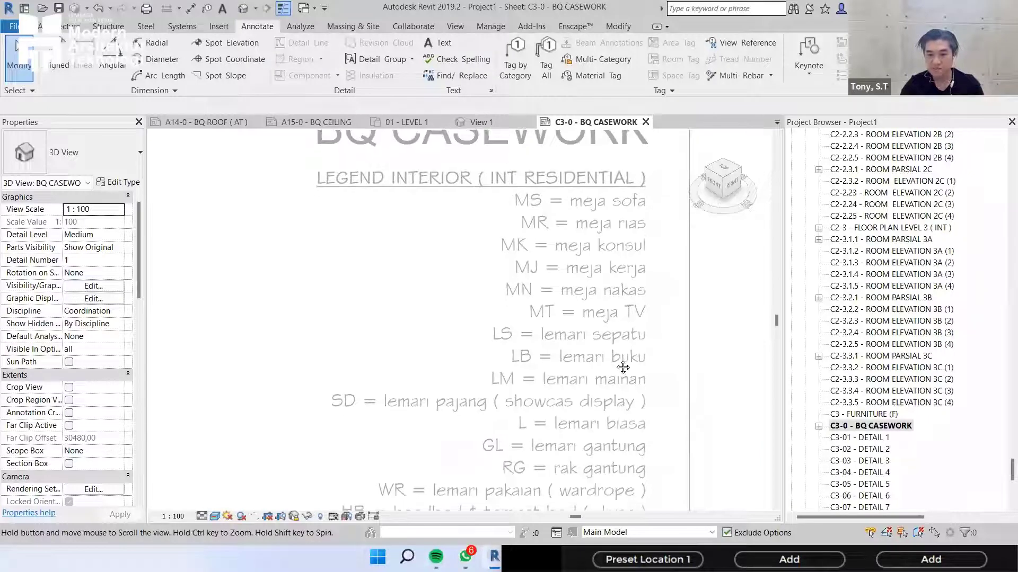
pyautogui.scroll(-3, 622, 402)
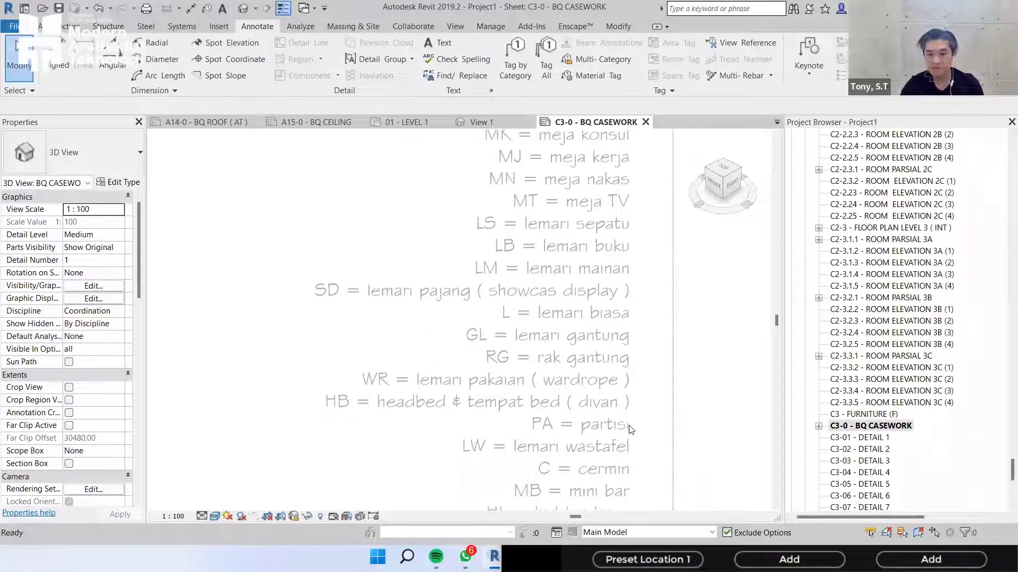
pyautogui.moveTo(631, 430); pyautogui.dragTo(633, 224, button='middle')
pyautogui.moveTo(631, 375); pyautogui.dragTo(583, 316, button='middle')
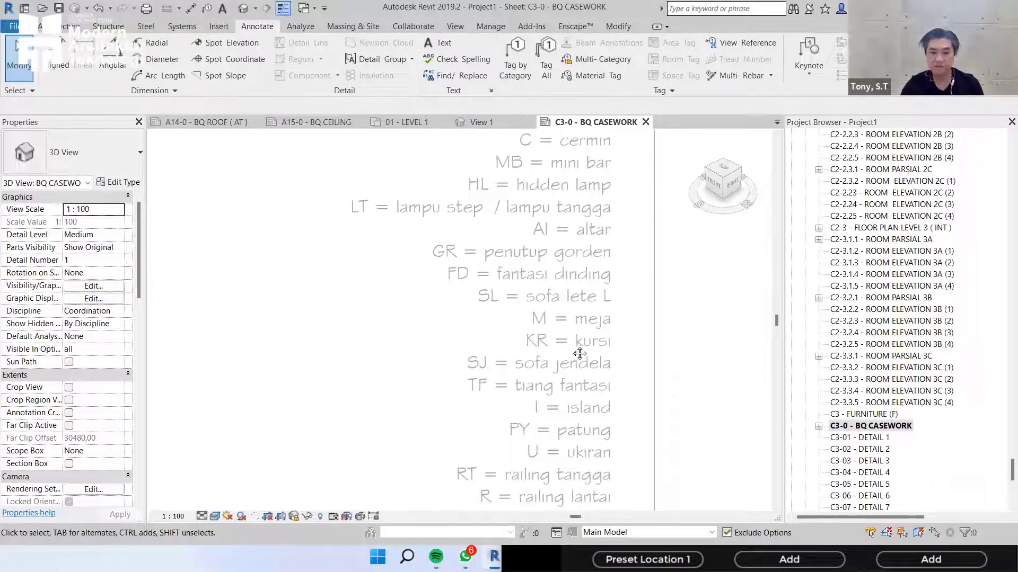
pyautogui.scroll(-5, 580, 354)
pyautogui.scroll(4, 465, 374)
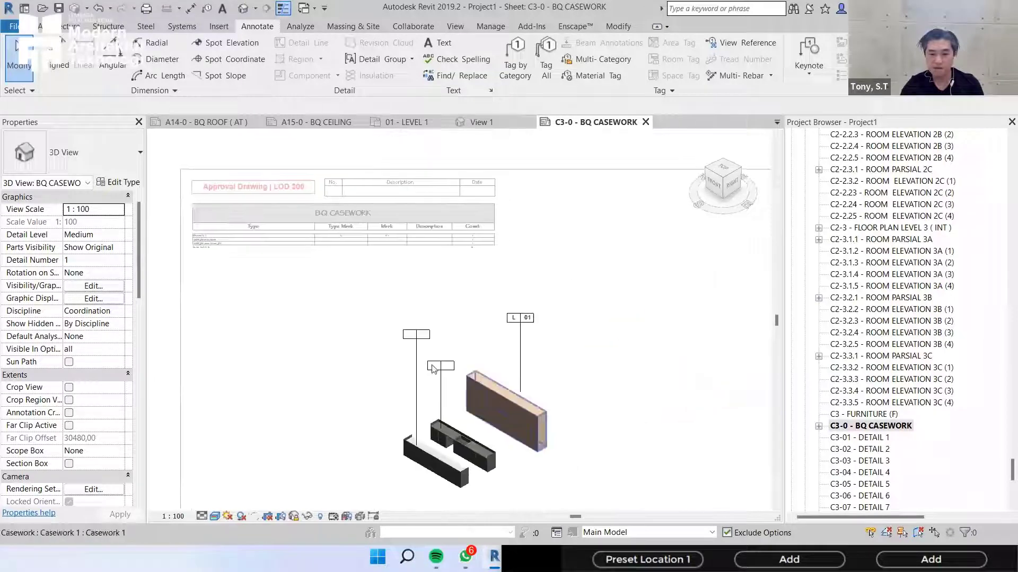
# - Fill the kitchen island's tag with type mark M and mark 01, accepting the type parameter change
pyautogui.scroll(2, 433, 369)
pyautogui.click(413, 362)
pyautogui.click(413, 362)
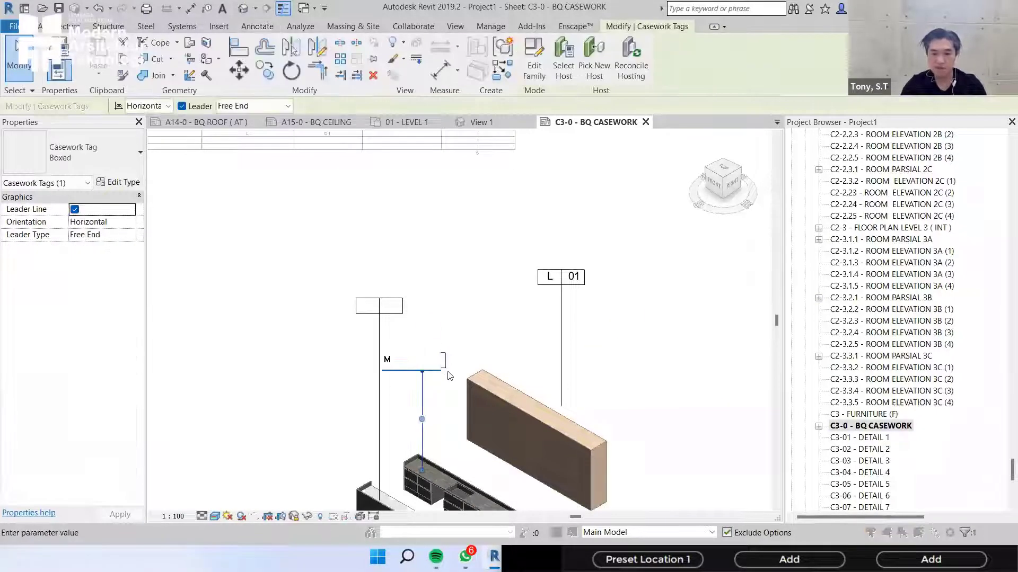
pyautogui.press('Return')
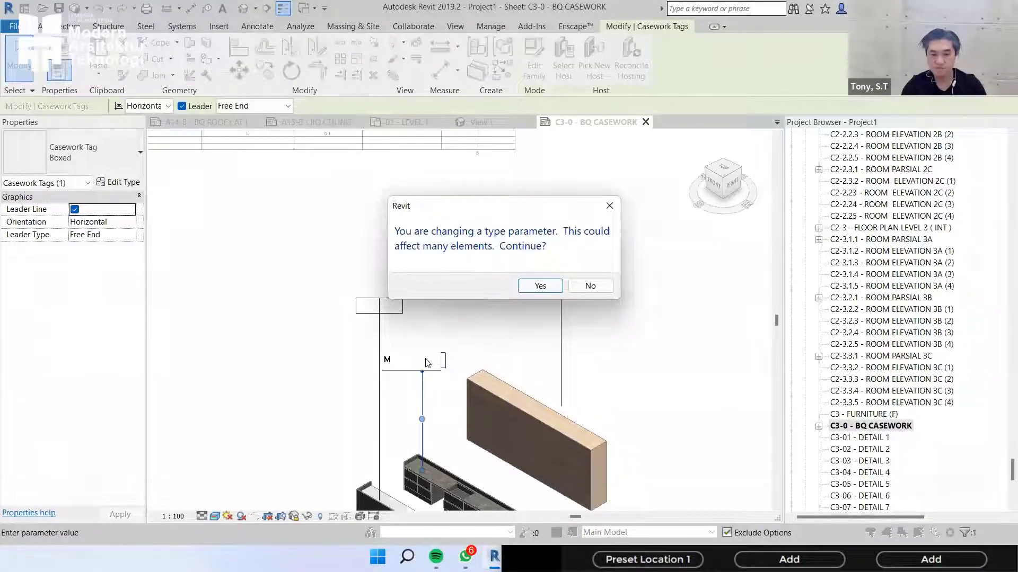
pyautogui.press('Return')
pyautogui.scroll(2, 426, 361)
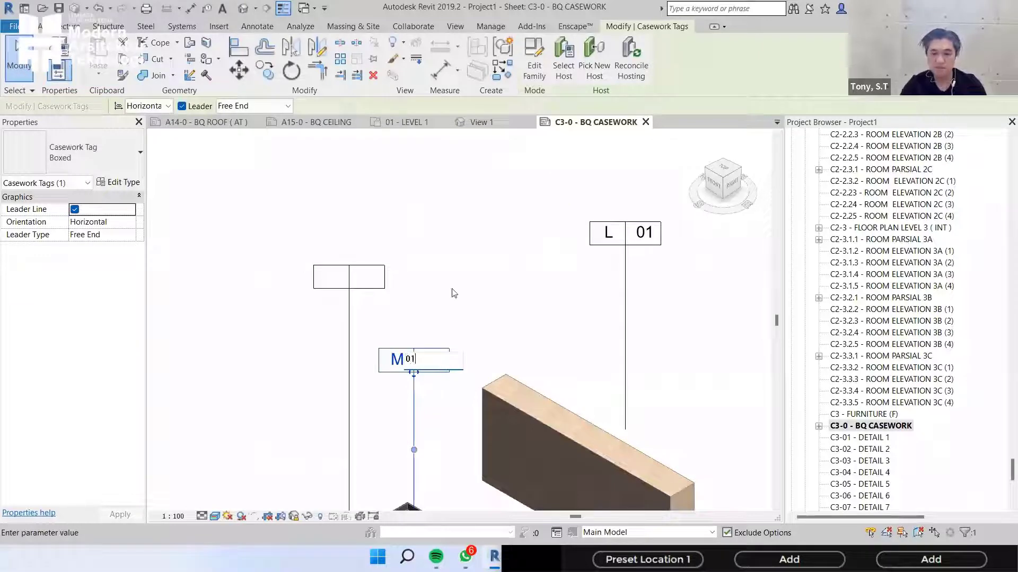
pyautogui.press('Return')
pyautogui.scroll(-4, 440, 282)
pyautogui.press('Escape')
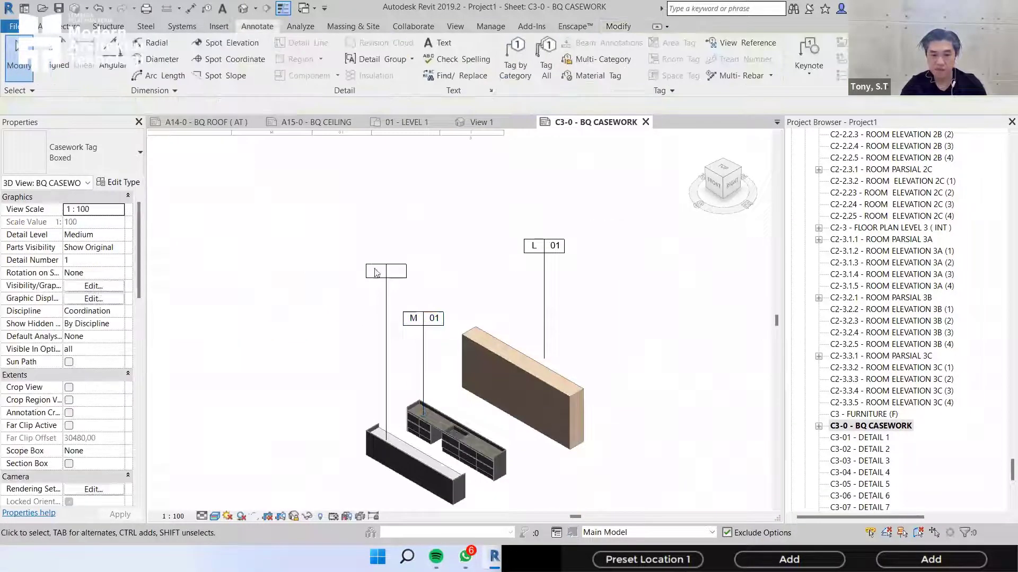
# - Fill the front kitchen counter's tag with type mark M and mark 02, accepting the type parameter change
pyautogui.doubleClick(373, 269)
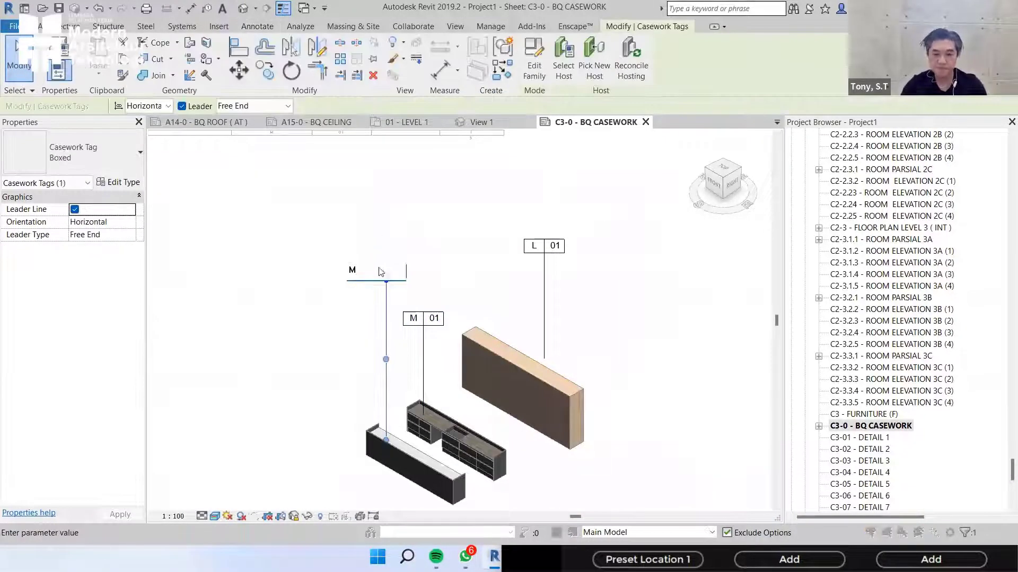
pyautogui.press('Return')
pyautogui.click(540, 286)
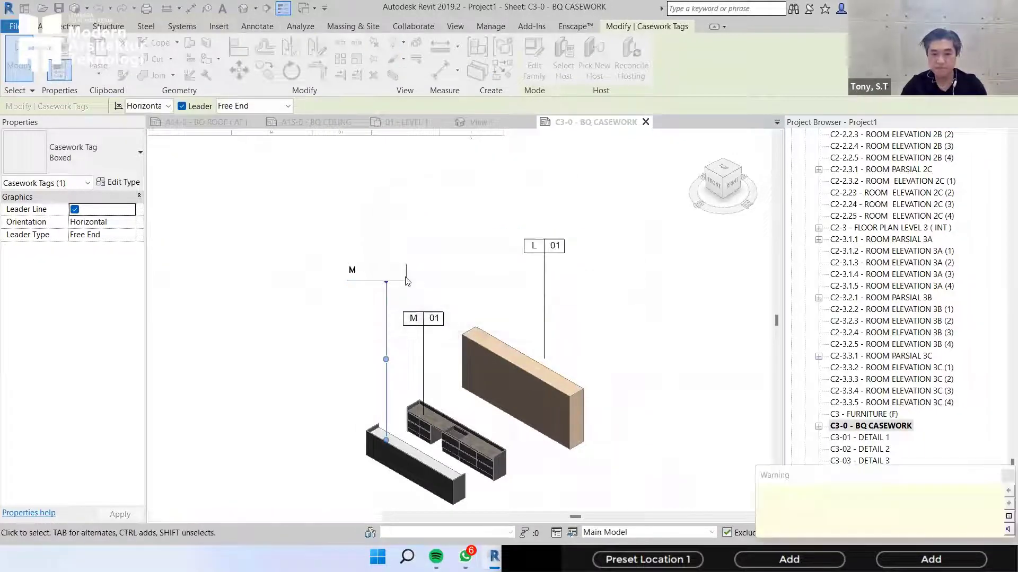
pyautogui.scroll(3, 406, 276)
pyautogui.click(392, 269)
pyautogui.write('02')
pyautogui.click(473, 235)
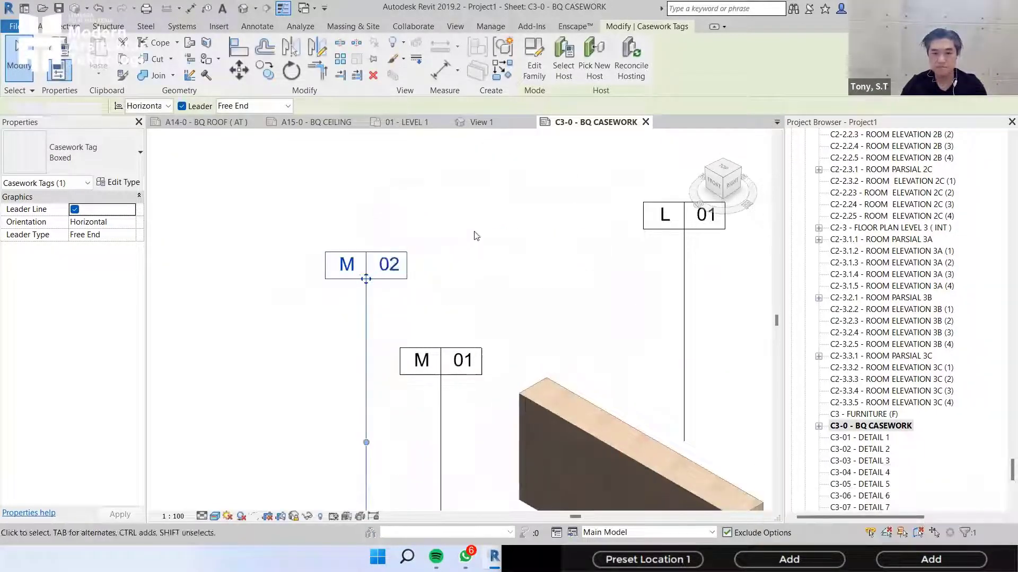
# - Deselect the counter's tag and deactivate the casework 3D view to return to the sheet
pyautogui.click(467, 293)
pyautogui.click(465, 292)
pyautogui.scroll(-5, 466, 292)
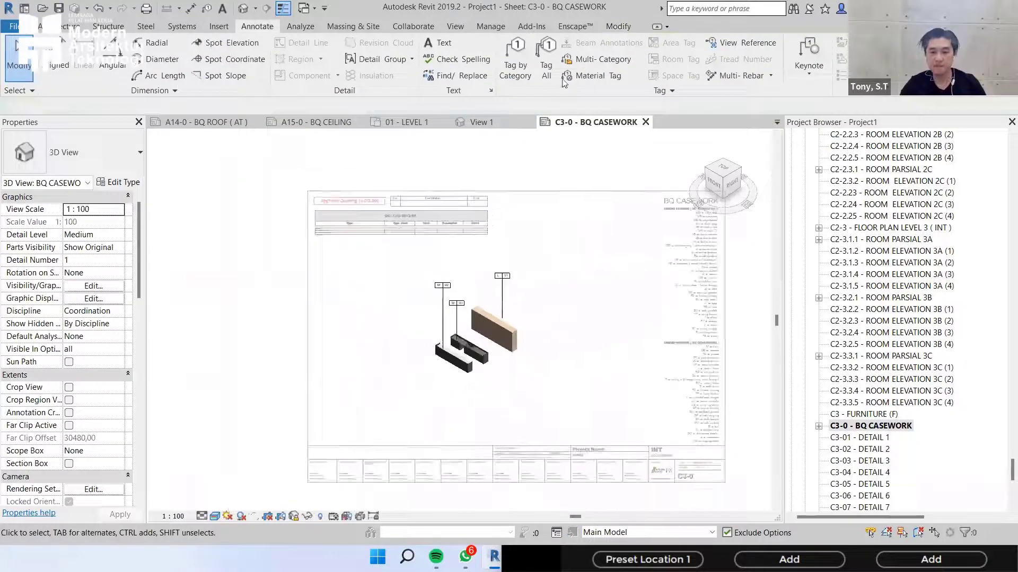
pyautogui.rightClick(526, 278)
pyautogui.click(551, 70)
pyautogui.scroll(2, 268, 266)
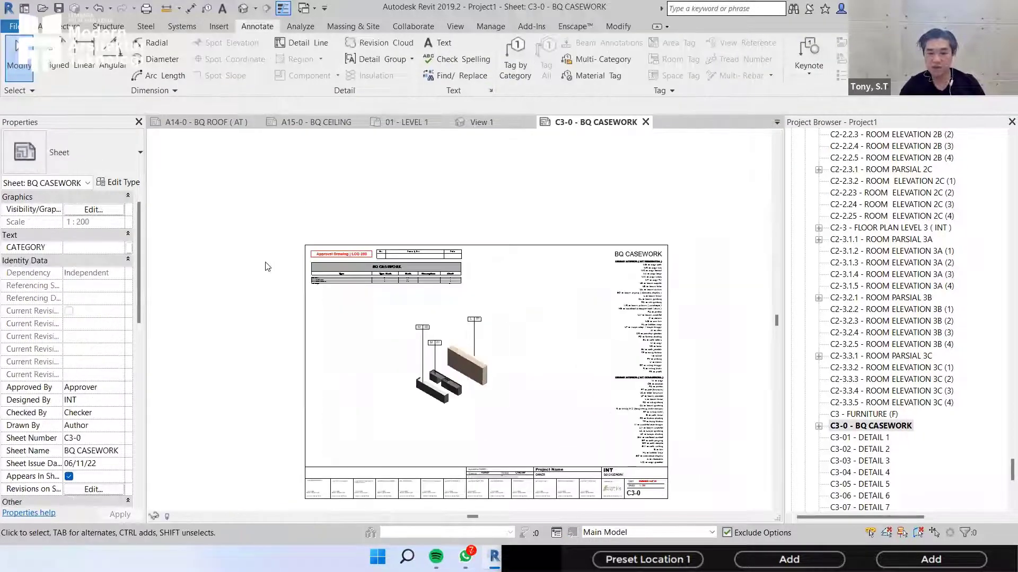
# - Compare the type marks and marks in the BQ Casework schedule with the tagged casework in the 3D view
pyautogui.scroll(5, 326, 281)
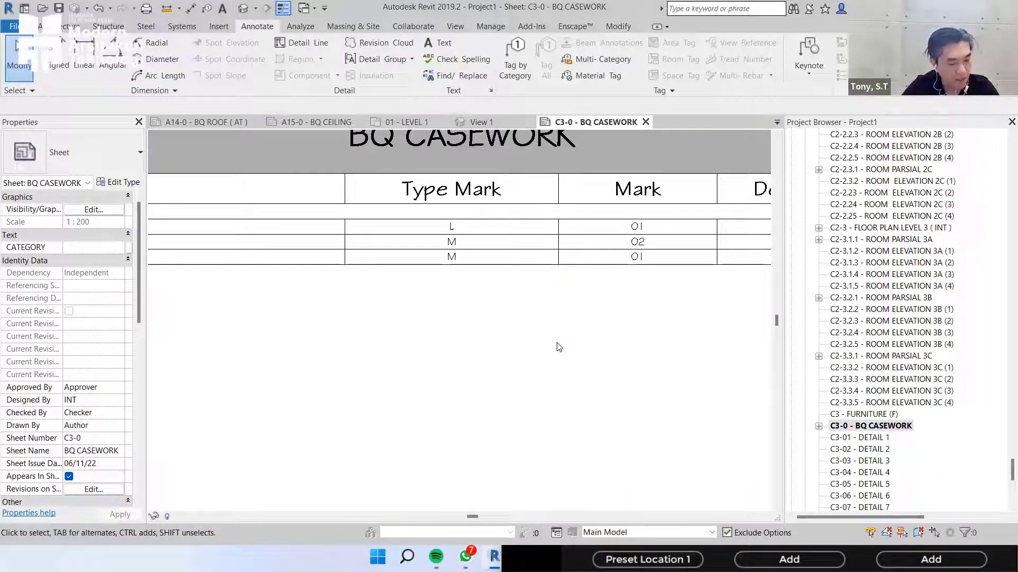
pyautogui.scroll(-5, 585, 367)
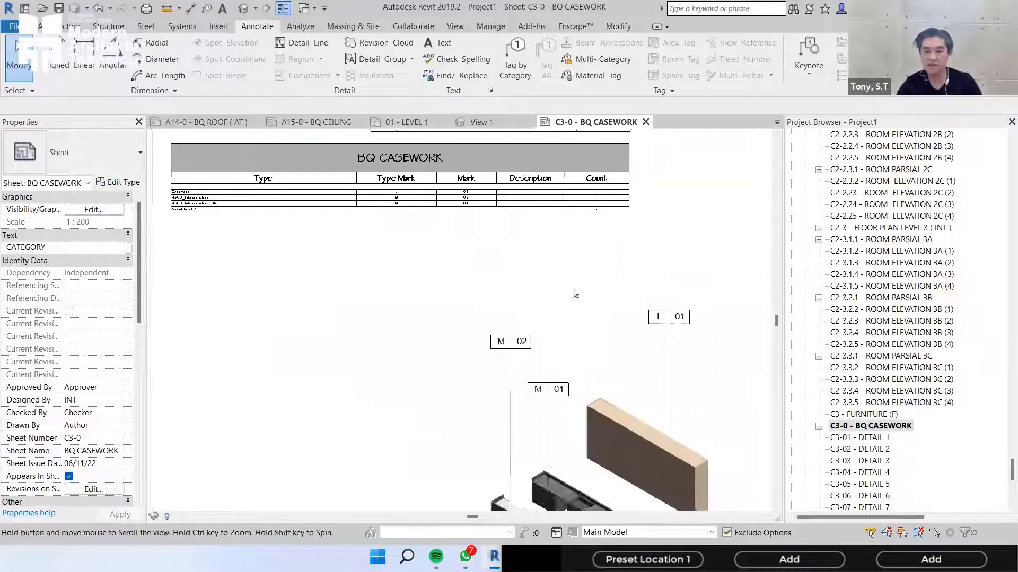
pyautogui.scroll(1, 572, 290)
pyautogui.moveTo(548, 218); pyautogui.dragTo(414, 170, button='middle')
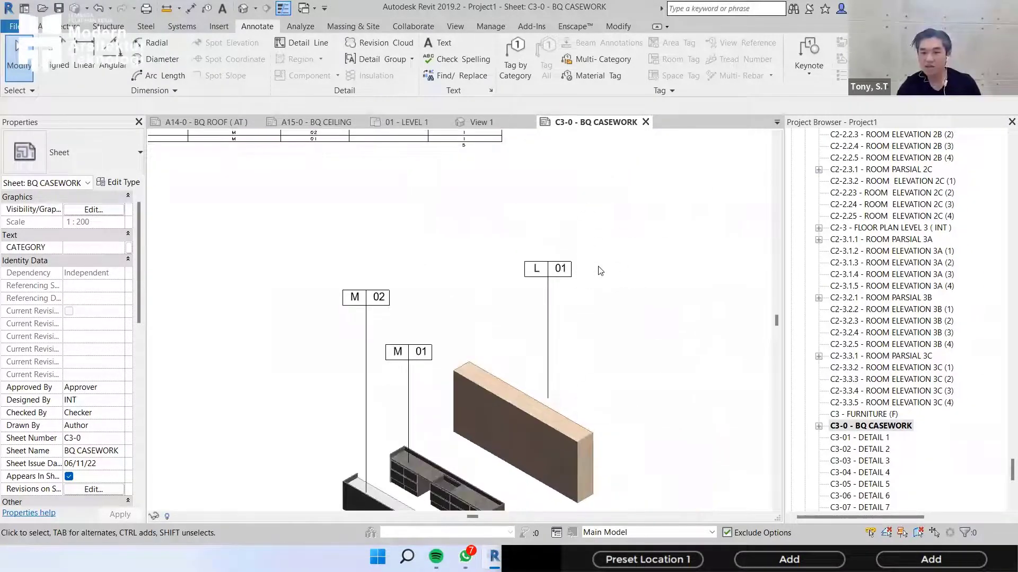
pyautogui.rightClick(553, 203)
pyautogui.click(605, 264)
pyautogui.press('Escape')
pyautogui.scroll(-3, 376, 398)
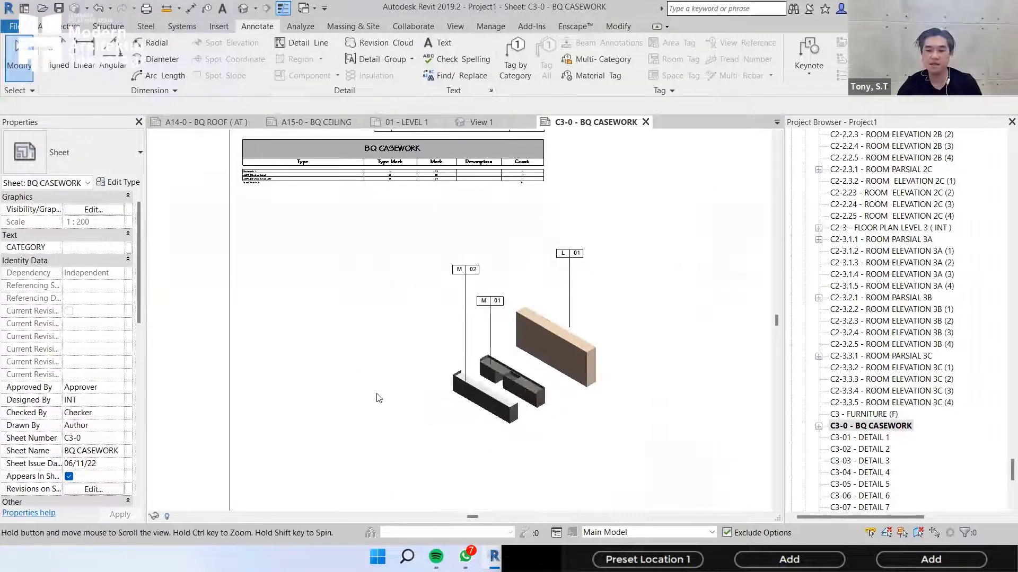
pyautogui.scroll(6, 406, 323)
pyautogui.scroll(2, 392, 337)
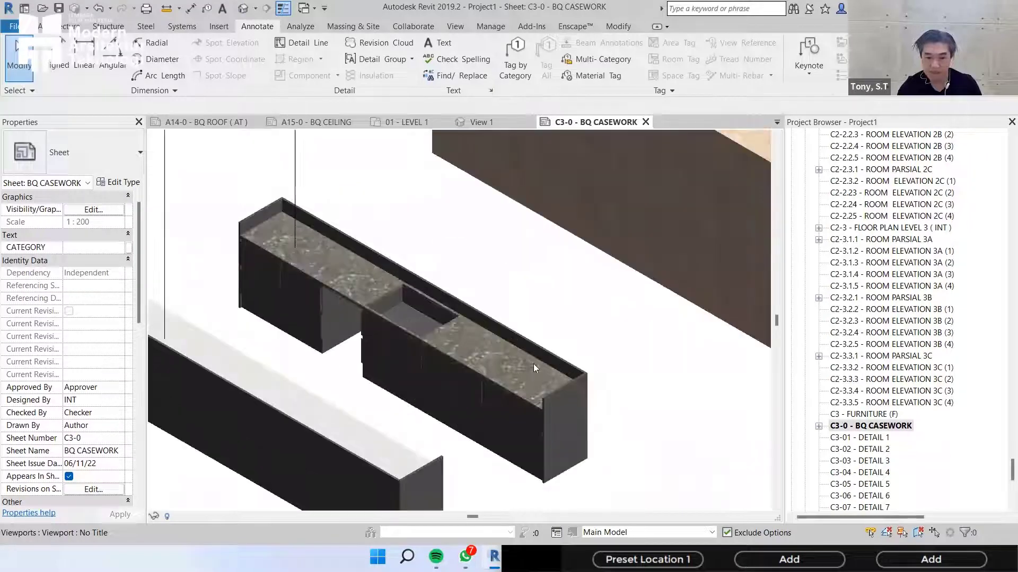
pyautogui.scroll(-6, 654, 289)
pyautogui.moveTo(654, 288); pyautogui.dragTo(486, 39, button='middle')
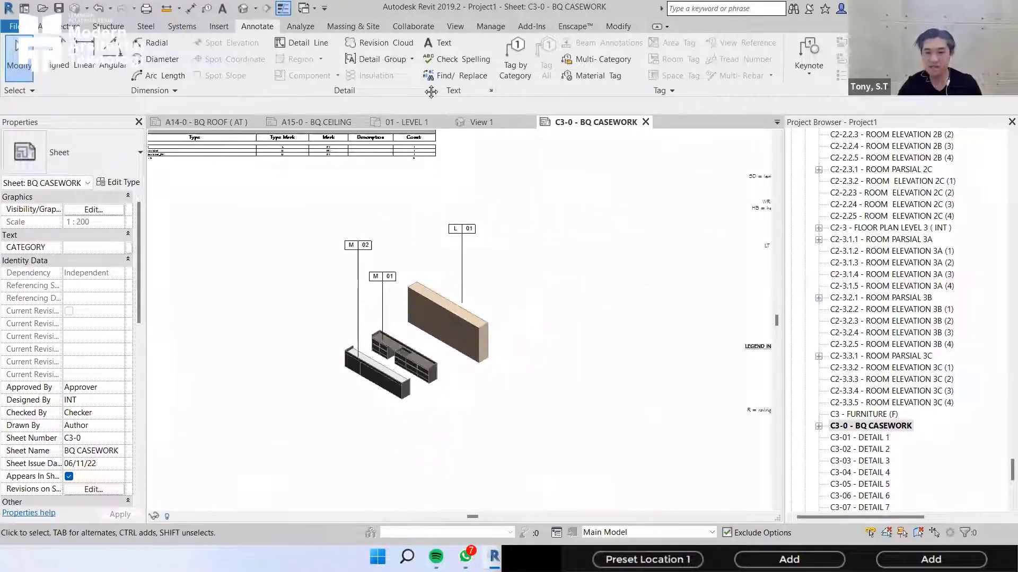
pyautogui.scroll(-3, 879, 361)
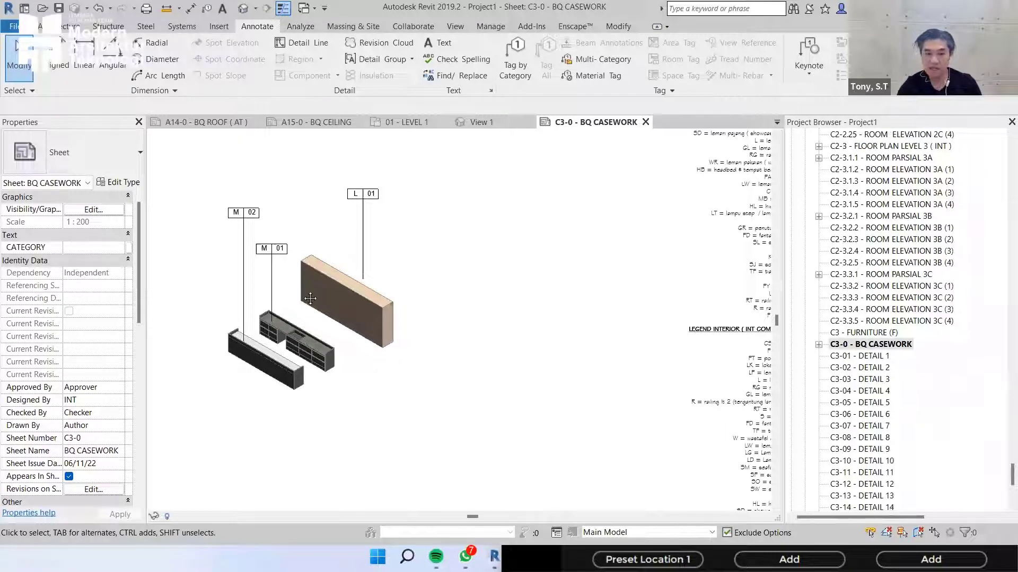
pyautogui.scroll(3, 346, 339)
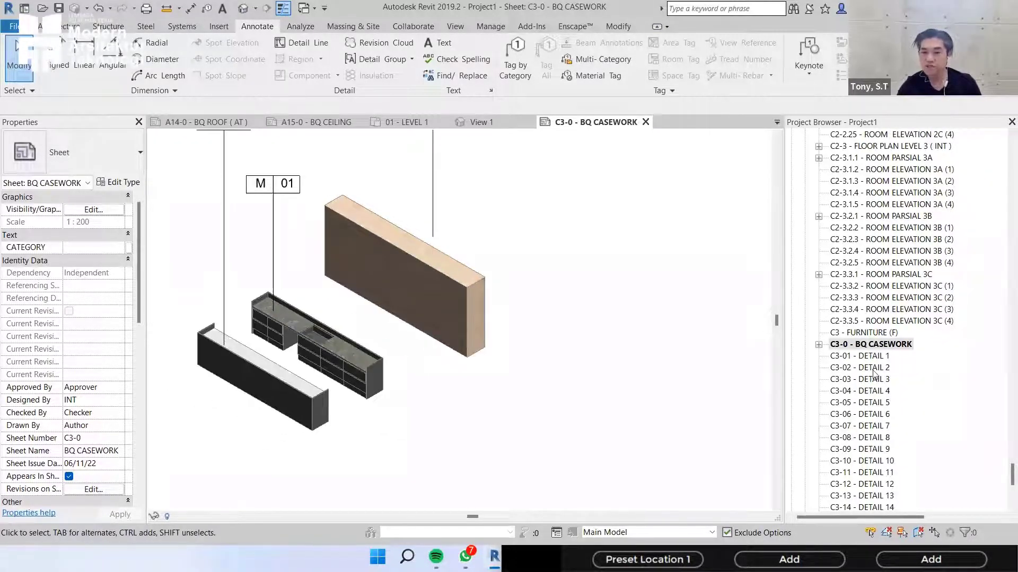
# - Rename sheet C3-01 as "DETAIL ( M 01 )" to match the kitchen island's tag
pyautogui.press('Down')
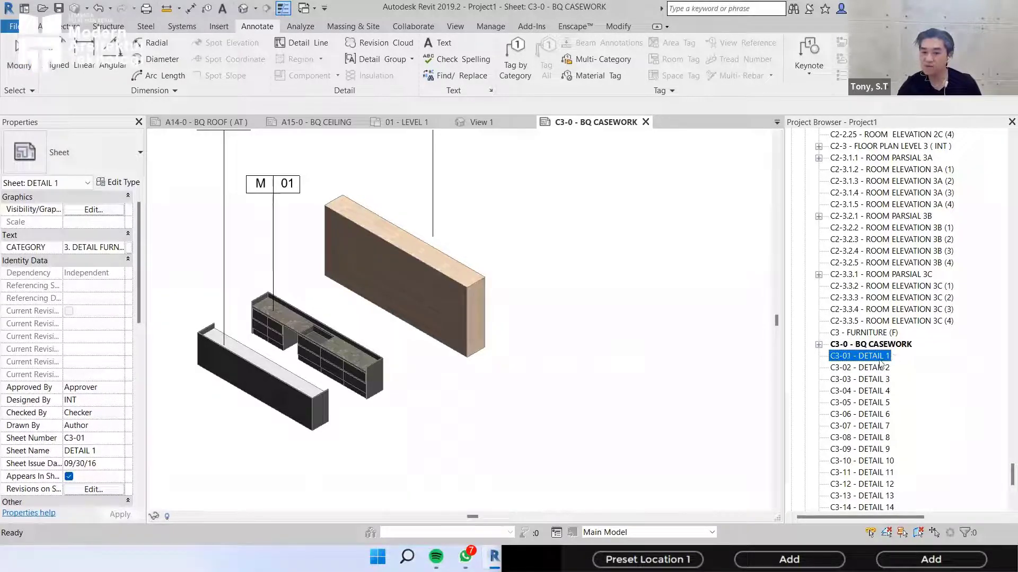
pyautogui.click(314, 325)
pyautogui.moveTo(314, 326); pyautogui.dragTo(330, 404, button='middle')
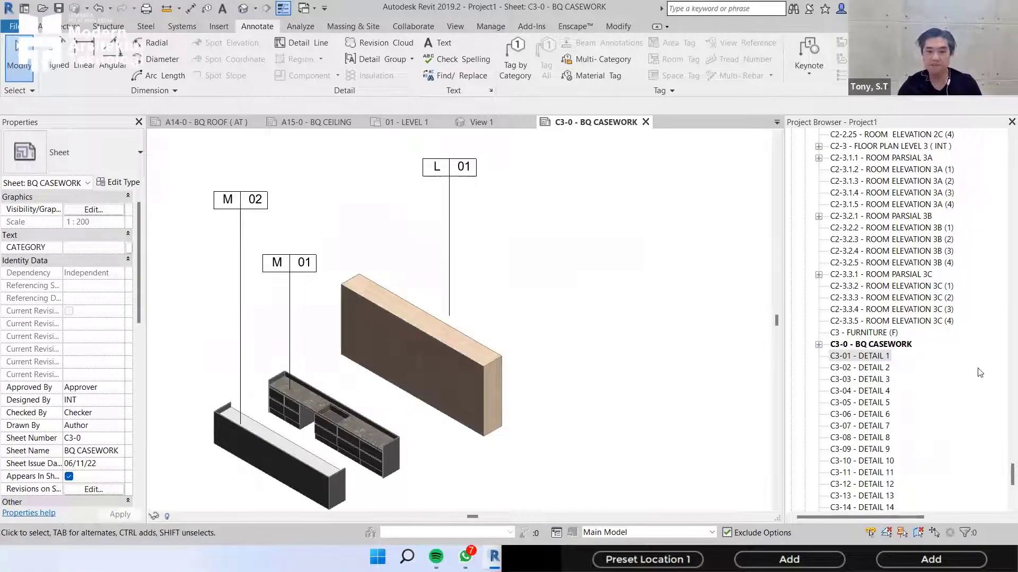
pyautogui.click(864, 357)
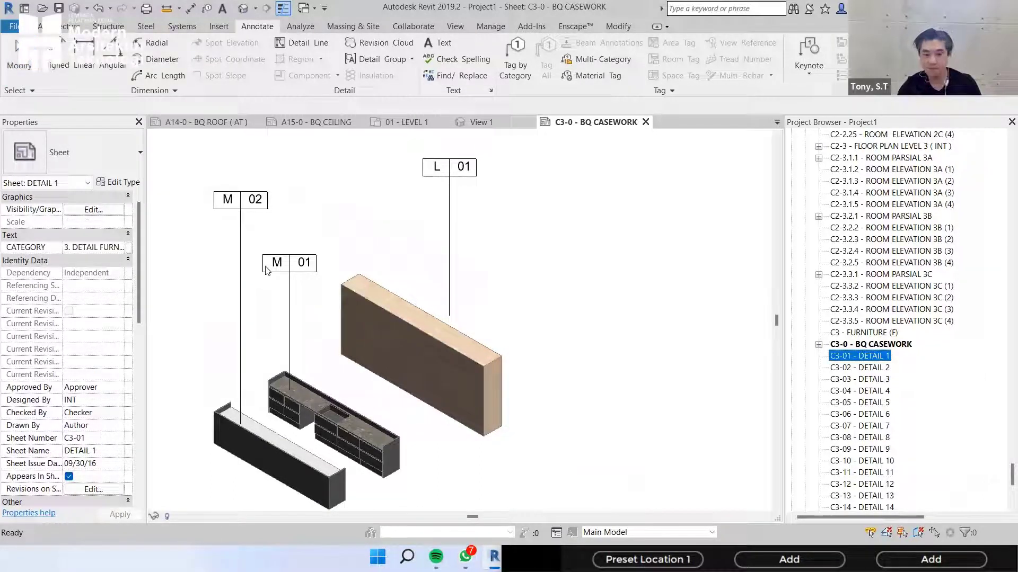
pyautogui.click(876, 359)
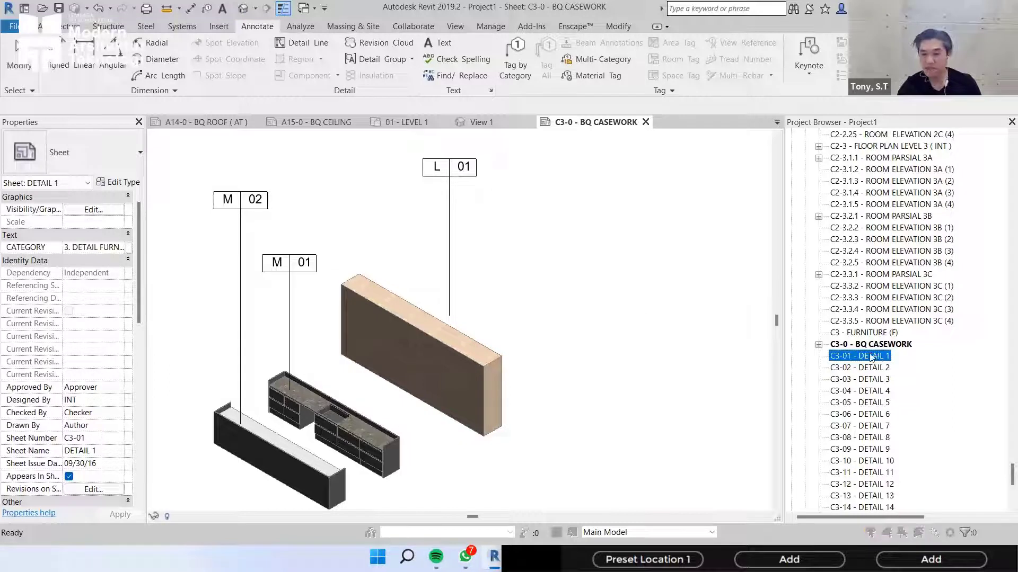
pyautogui.moveTo(419, 225); pyautogui.dragTo(403, 238)
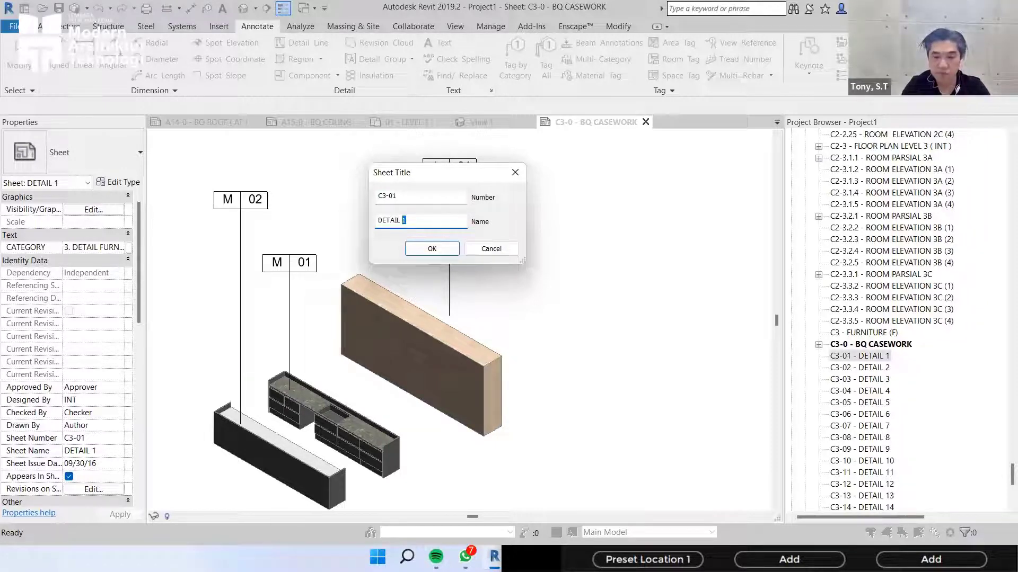
pyautogui.write('( M 01')
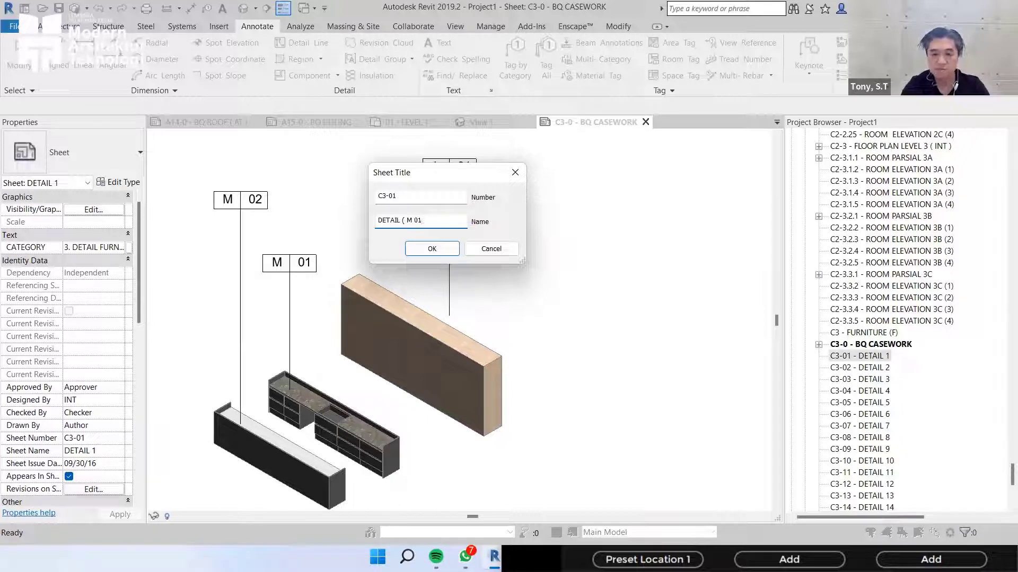
pyautogui.click(430, 248)
# - Rename sheet C3-02 as "DETAIL ( M 02 )" to match the front kitchen counter's tag
pyautogui.click(886, 368)
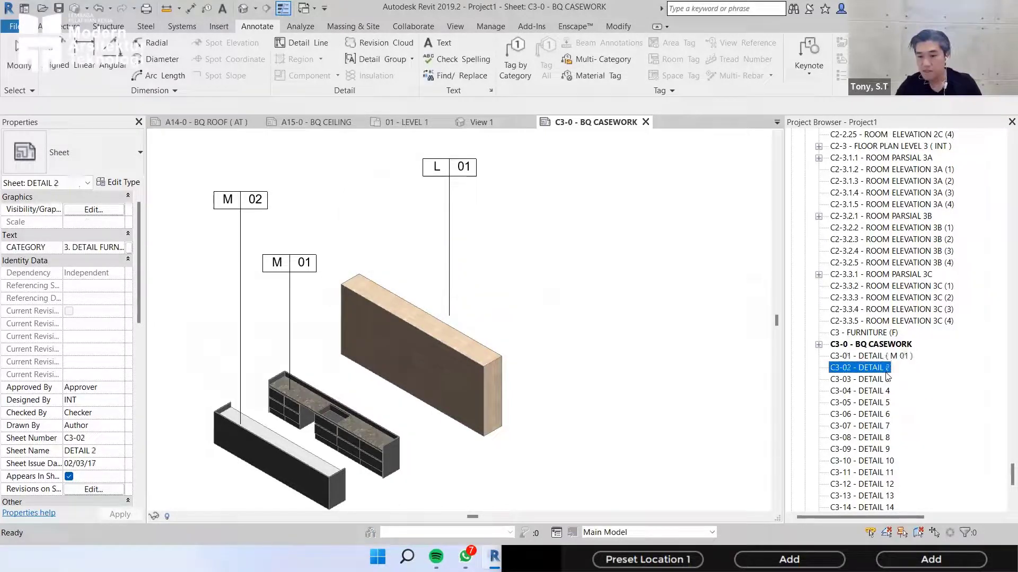
pyautogui.click(886, 368)
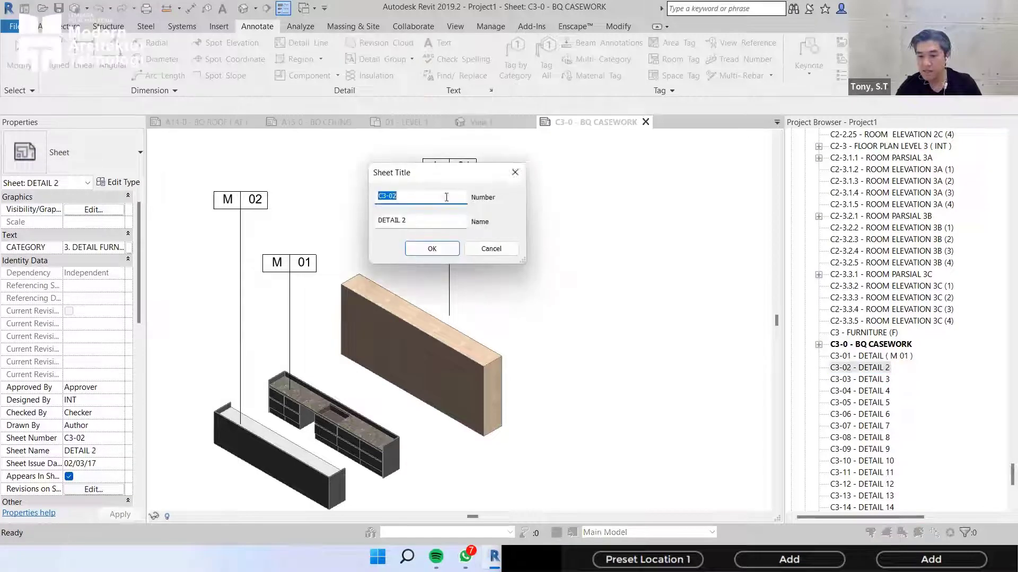
pyautogui.click(416, 219)
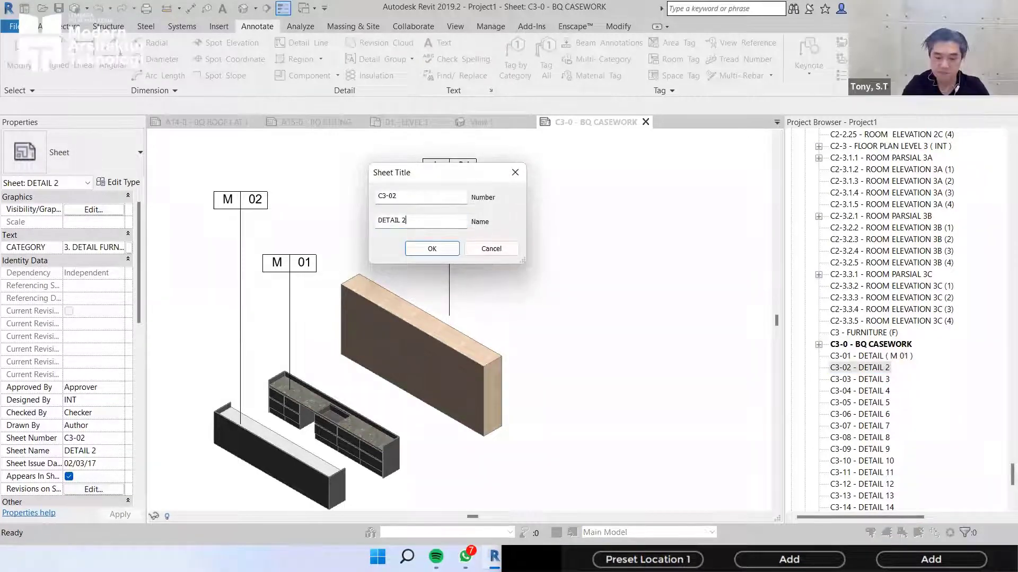
pyautogui.write('( M 02')
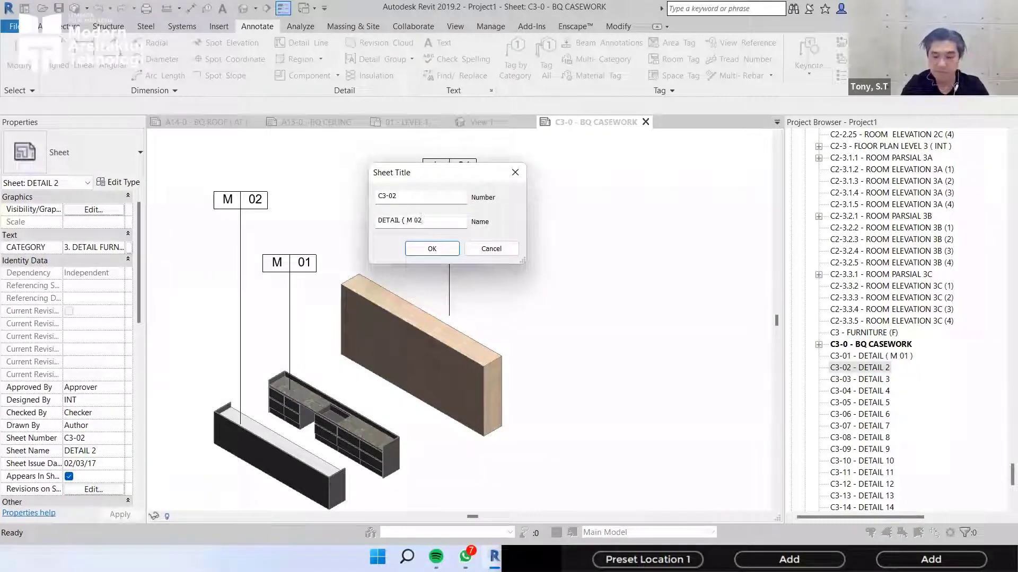
pyautogui.write(' )')
pyautogui.click(433, 251)
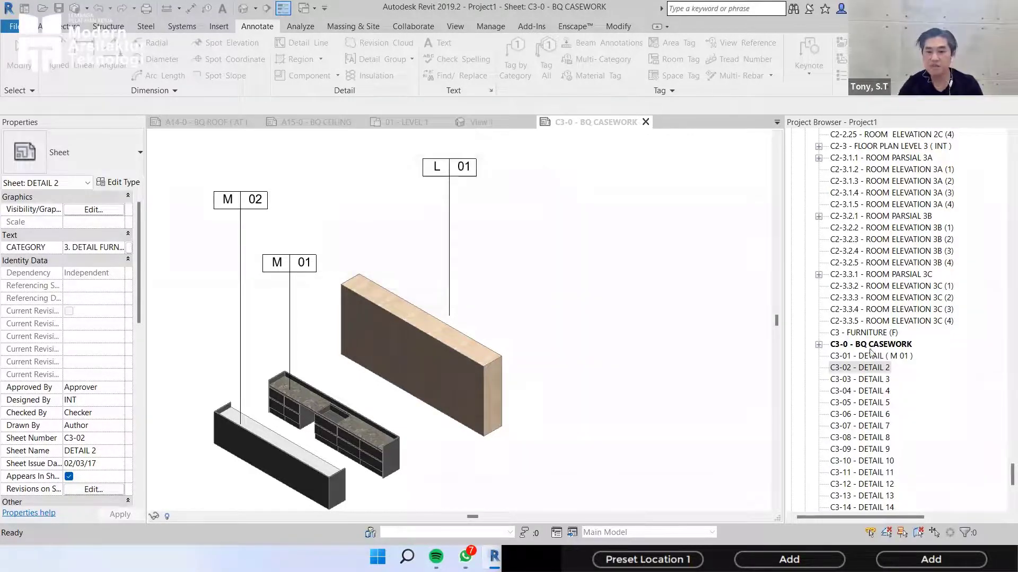
# - Rename sheet C3-03 as "DETAIL ( L 01 )" to match the tall wooden casework's tag
pyautogui.click(858, 379)
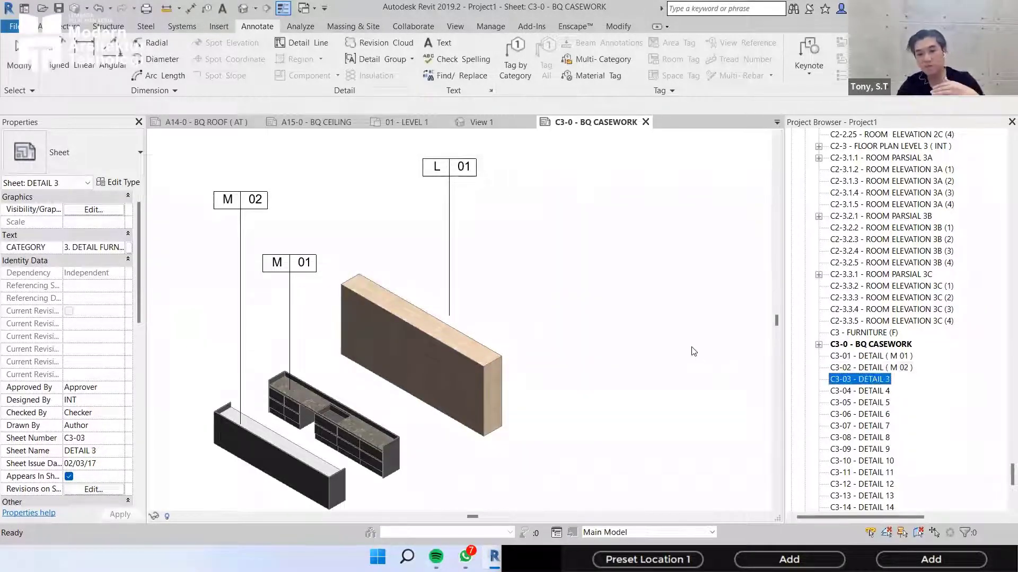
pyautogui.scroll(-4, 693, 350)
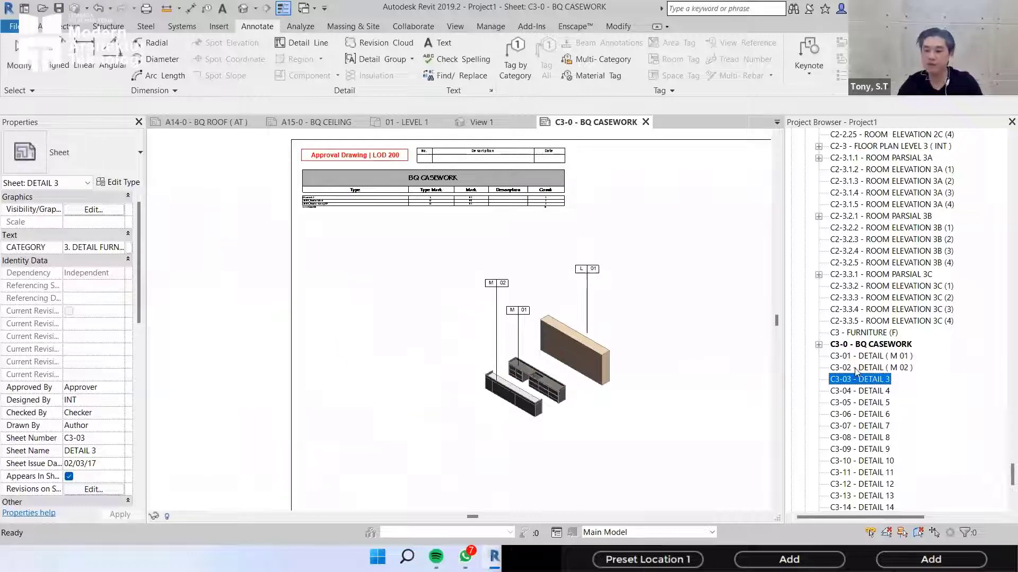
pyautogui.scroll(1, 856, 377)
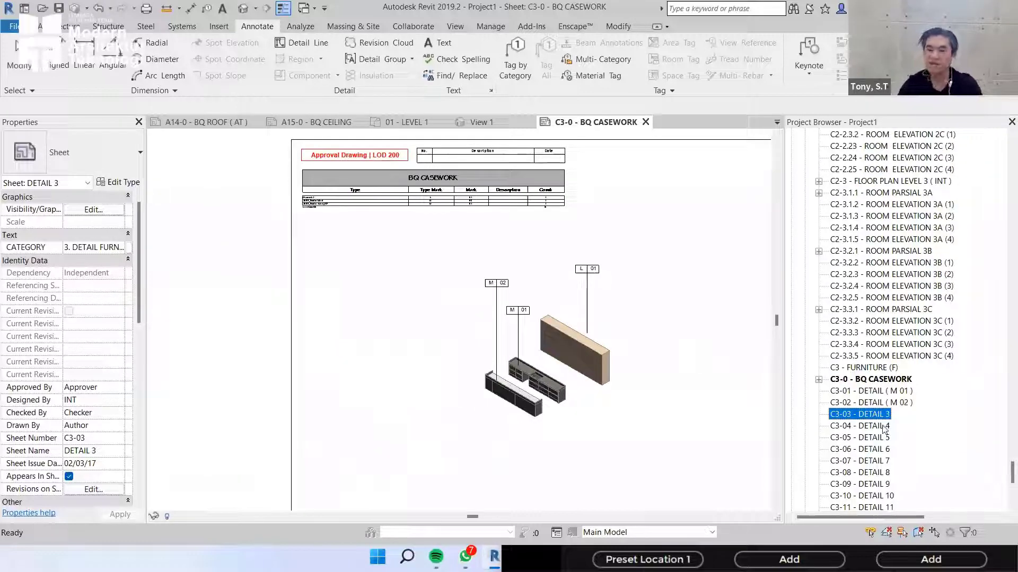
pyautogui.scroll(1, 884, 429)
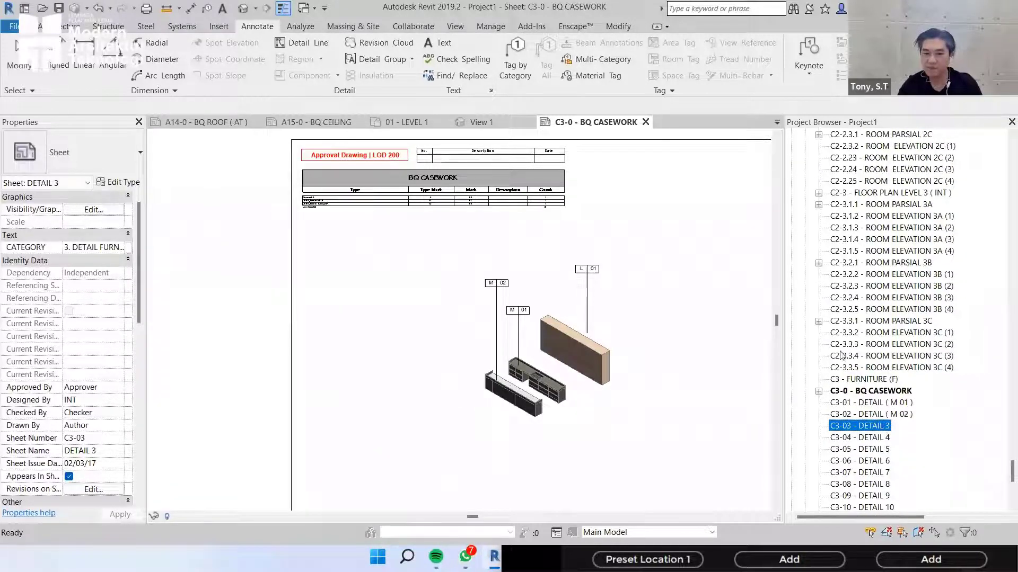
pyautogui.press('F2')
pyautogui.click(423, 227)
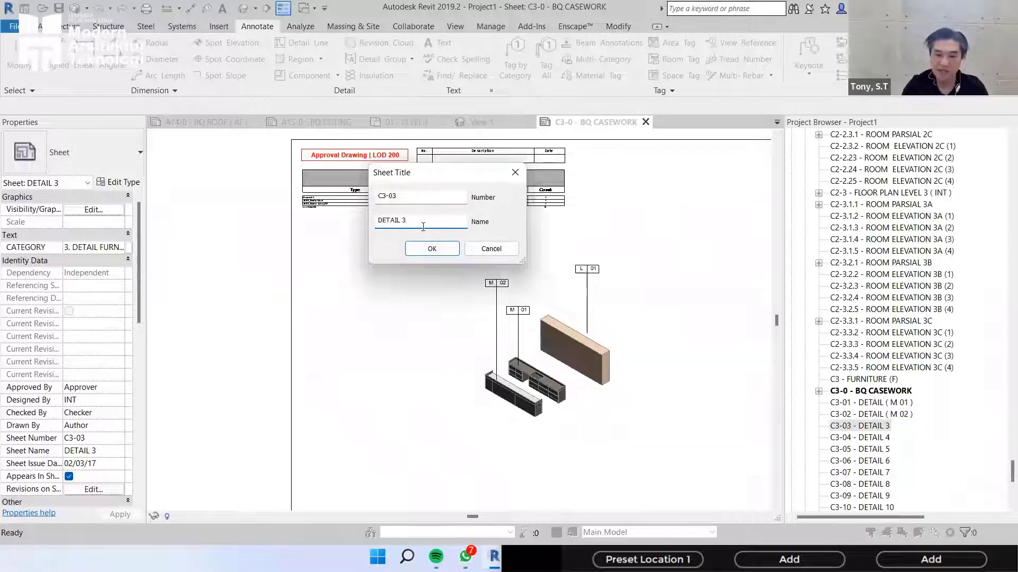
pyautogui.press('BackSpace')
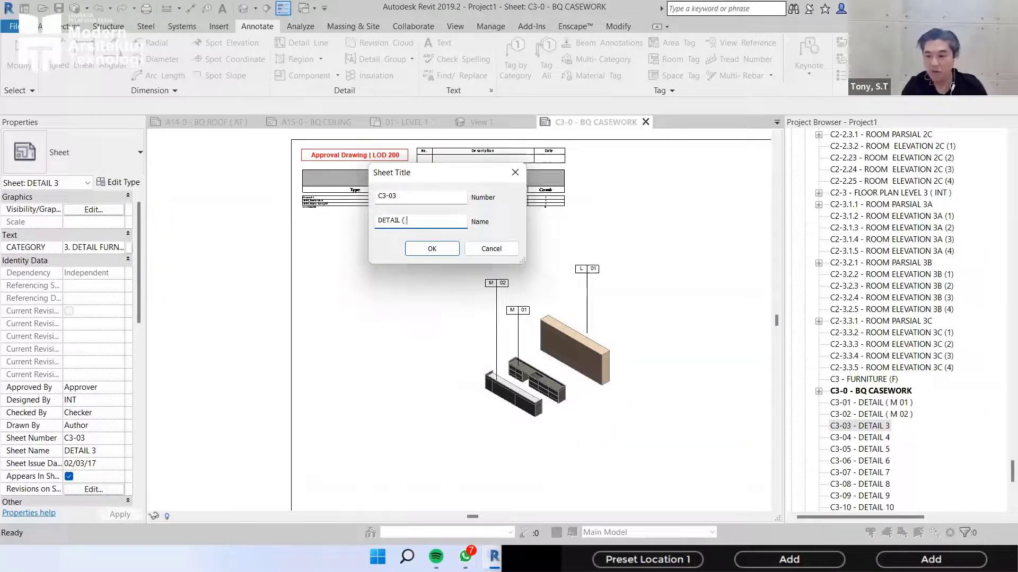
pyautogui.write('( L ')
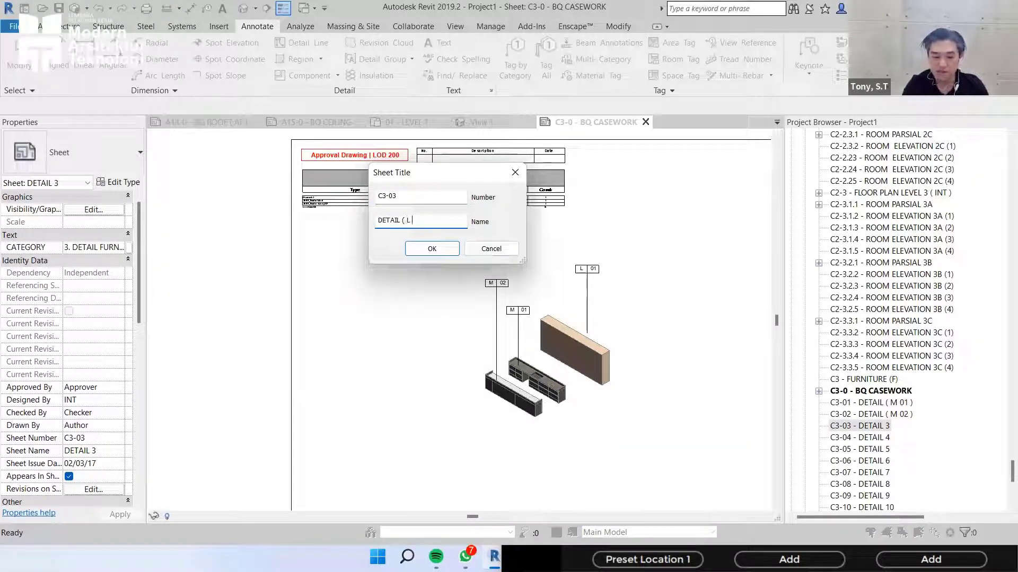
pyautogui.write('0')
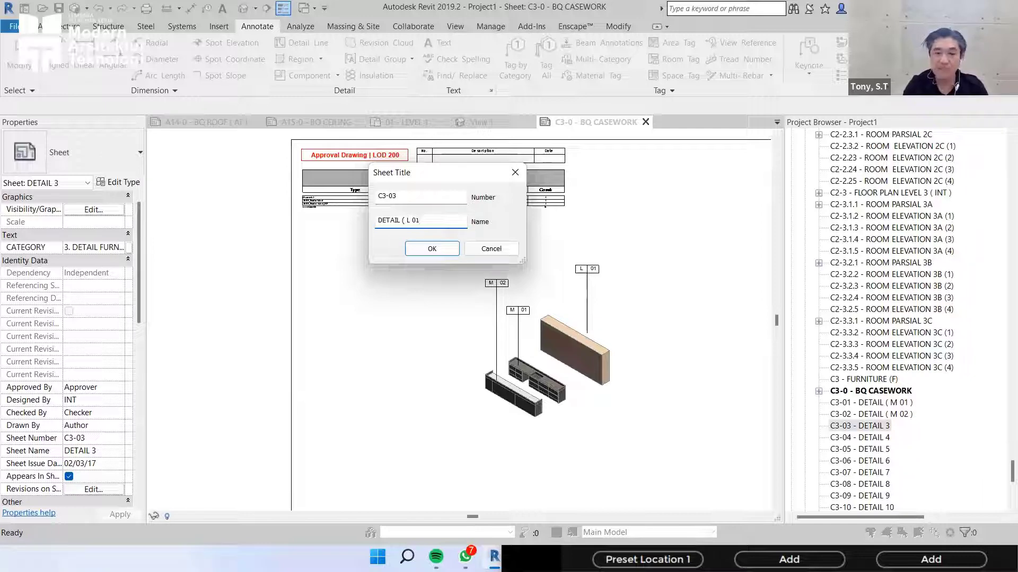
pyautogui.write('1 )')
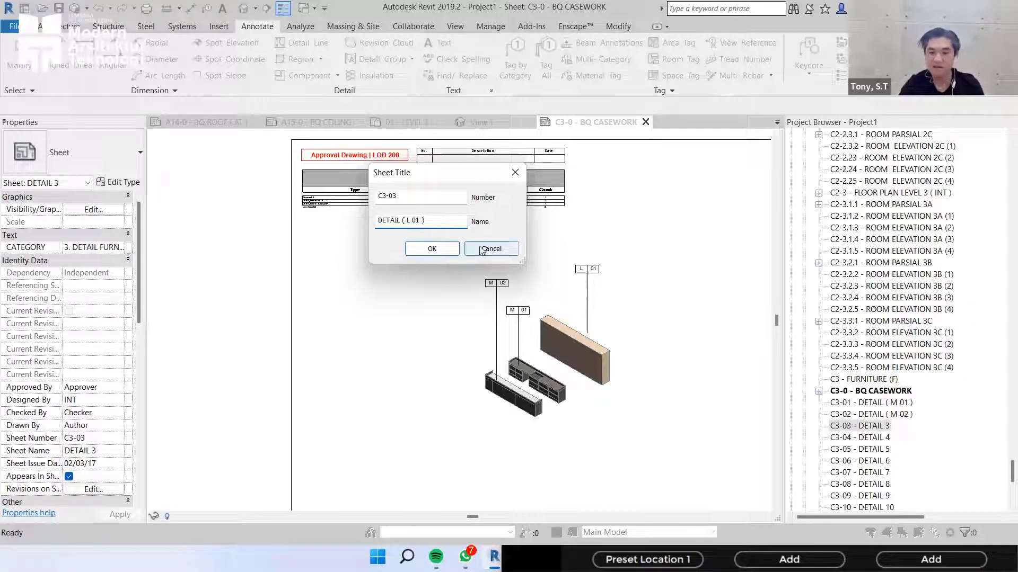
pyautogui.click(432, 248)
# - Compare the casework tags and BQ Casework schedule marks with the names of detail sheets C3-01 to C3-03
pyautogui.click(717, 335)
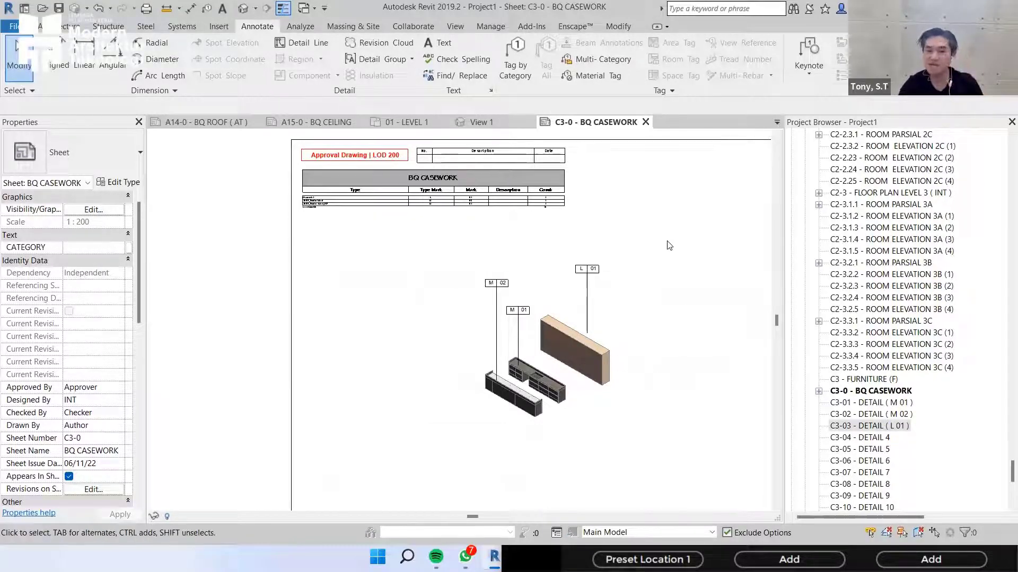
pyautogui.scroll(2, 676, 356)
pyautogui.moveTo(676, 357); pyautogui.dragTo(650, 289, button='middle')
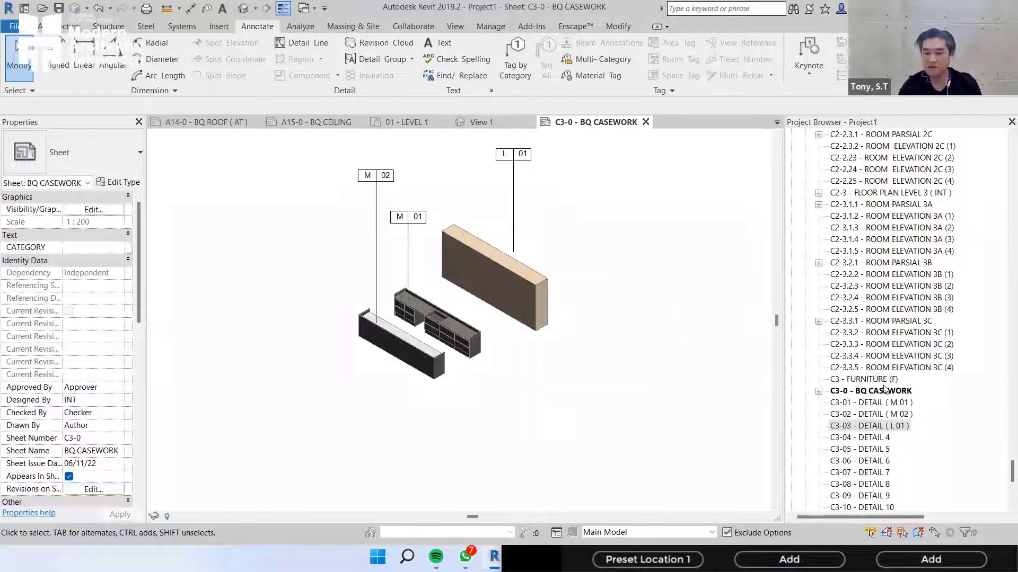
pyautogui.scroll(2, 493, 226)
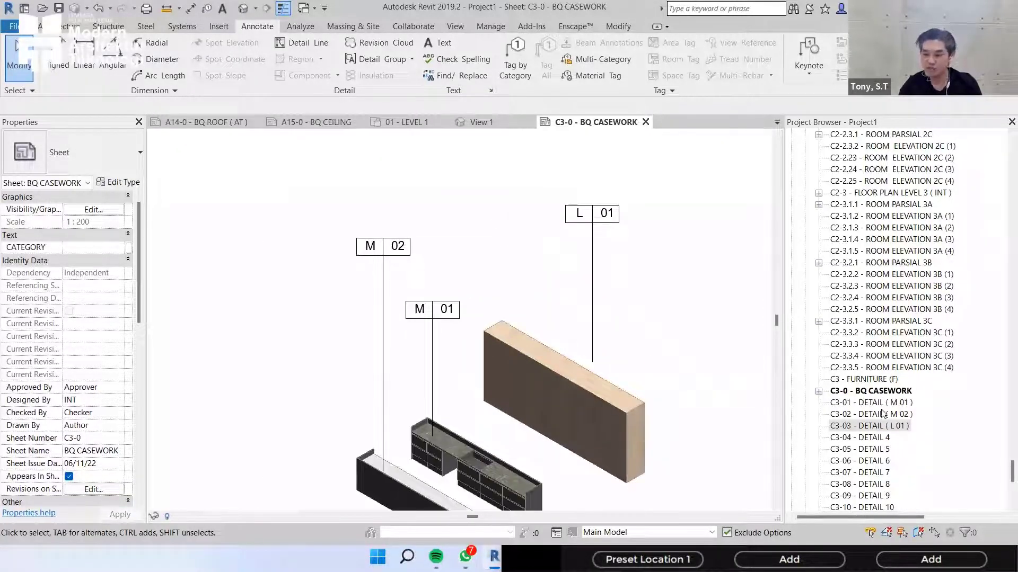
pyautogui.moveTo(522, 275); pyautogui.dragTo(516, 415, button='middle')
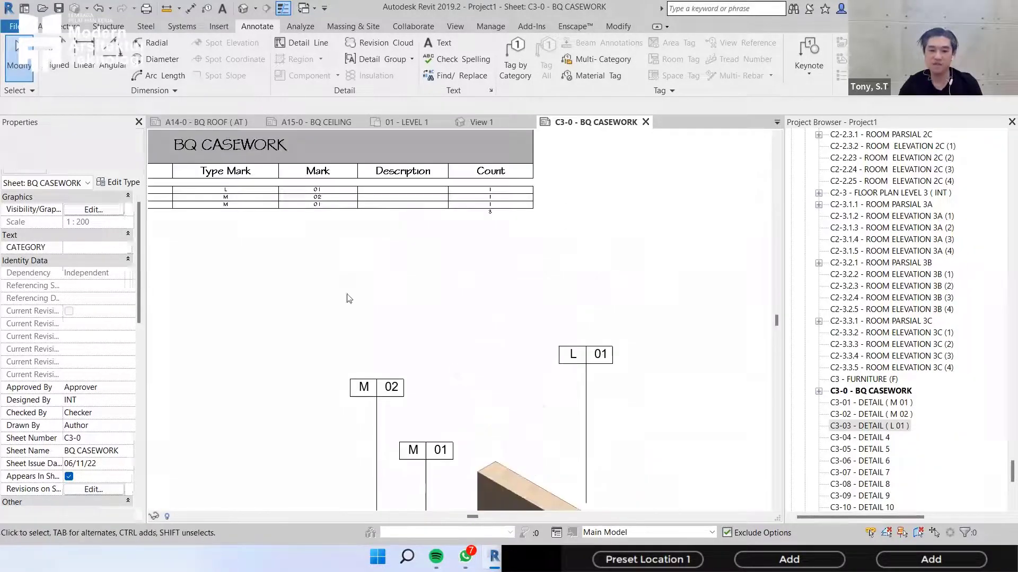
pyautogui.scroll(-2, 432, 233)
pyautogui.moveTo(604, 268); pyautogui.dragTo(607, 203, button='middle')
pyautogui.click(876, 430)
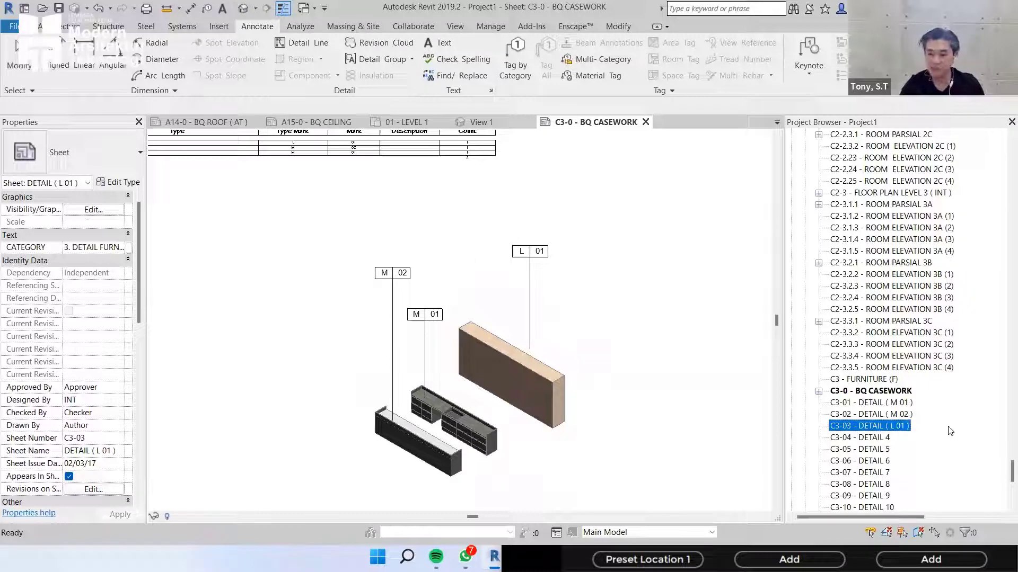
# - Open sheet C3-01 to check its title, and return to the BQ Casework sheet
pyautogui.click(903, 404)
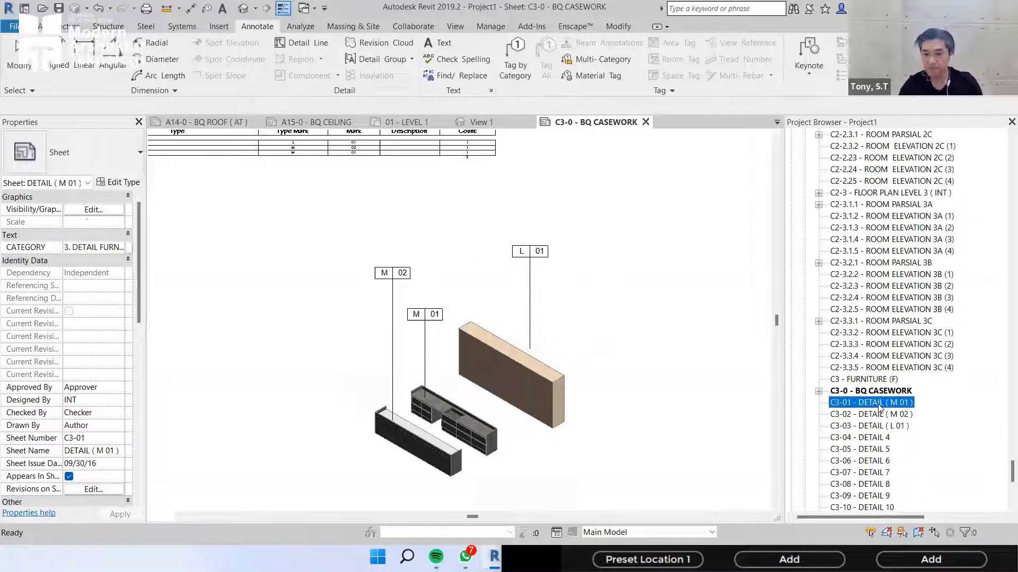
pyautogui.doubleClick(878, 404)
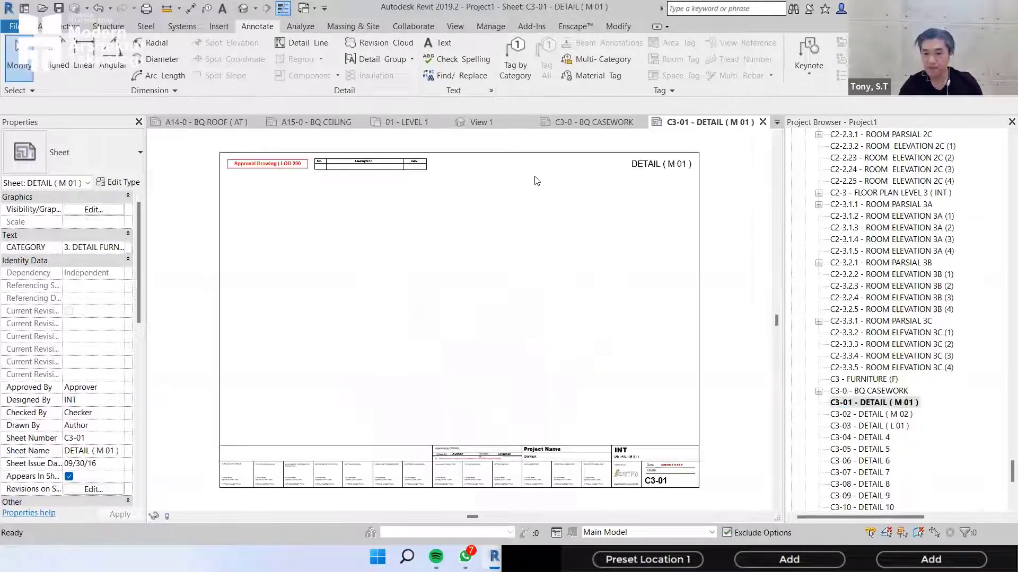
pyautogui.click(603, 123)
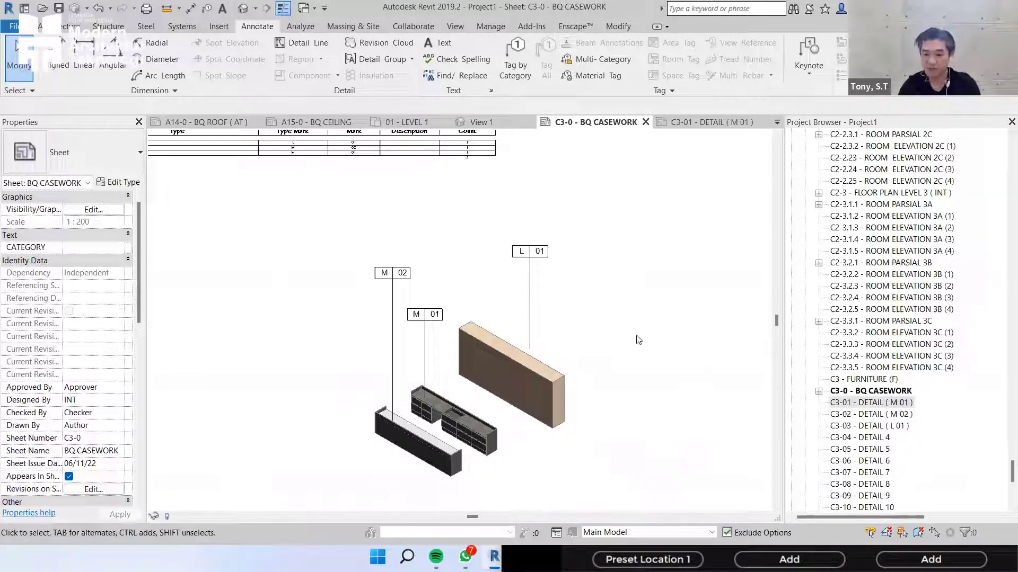
# - Activate the casework 3D view on the BQ Casework sheet and close all inactive views
pyautogui.doubleClick(627, 309)
pyautogui.scroll(3, 408, 470)
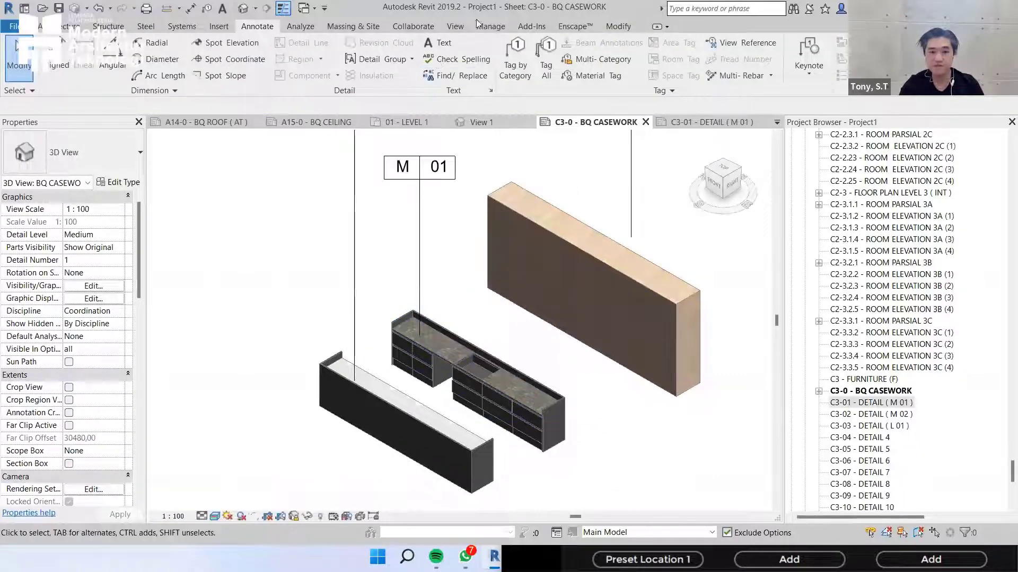
pyautogui.click(455, 26)
pyautogui.click(856, 55)
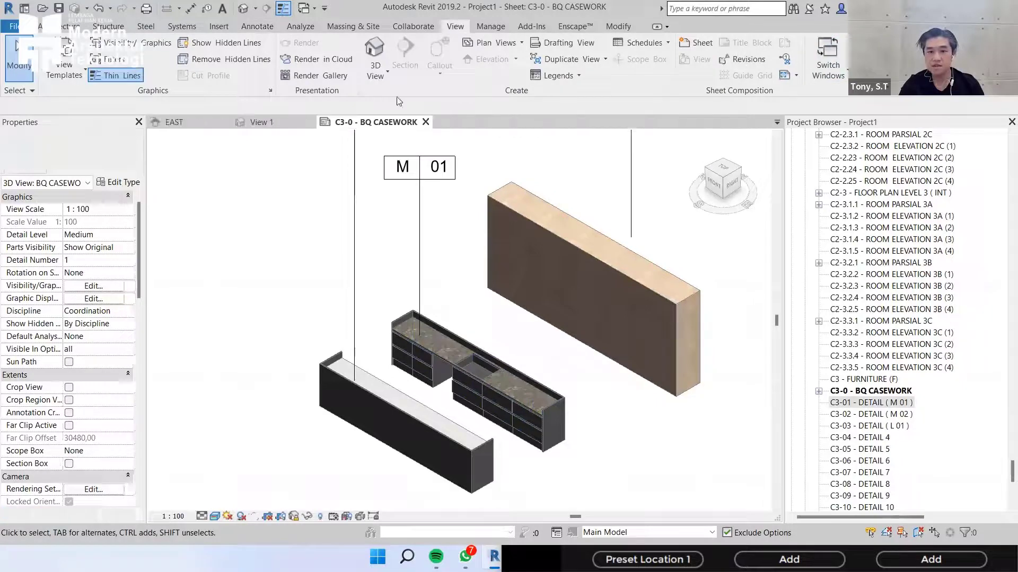
# - Open the default 3D view, dismissing the save reminder, and return to the BQ Casework view
pyautogui.click(380, 53)
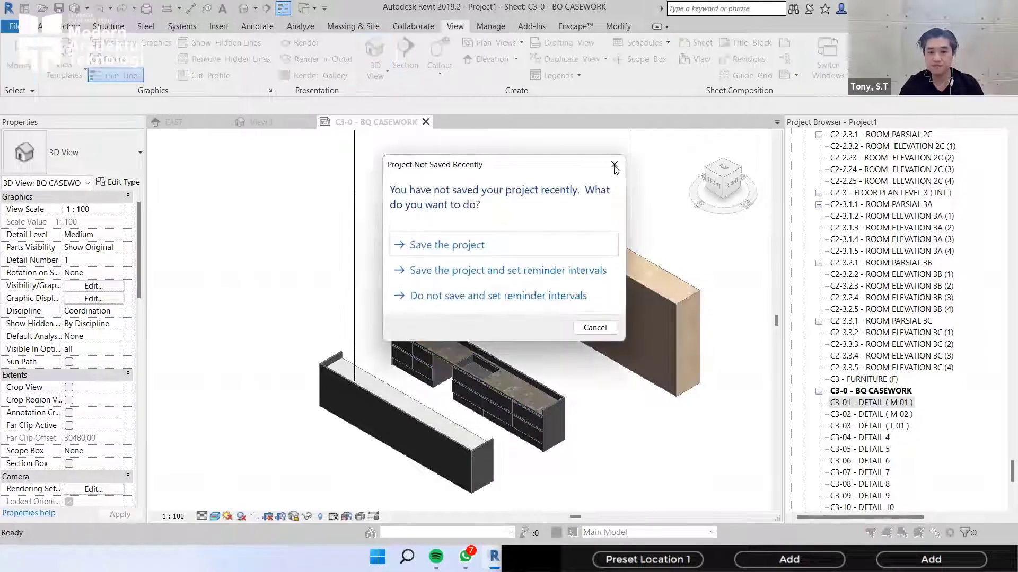
pyautogui.press('Escape')
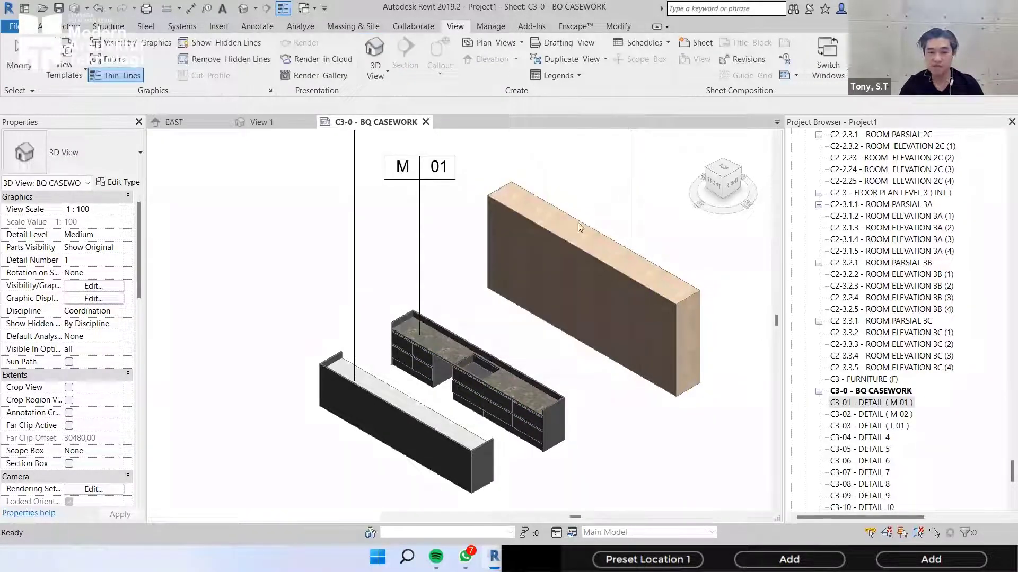
pyautogui.click(408, 123)
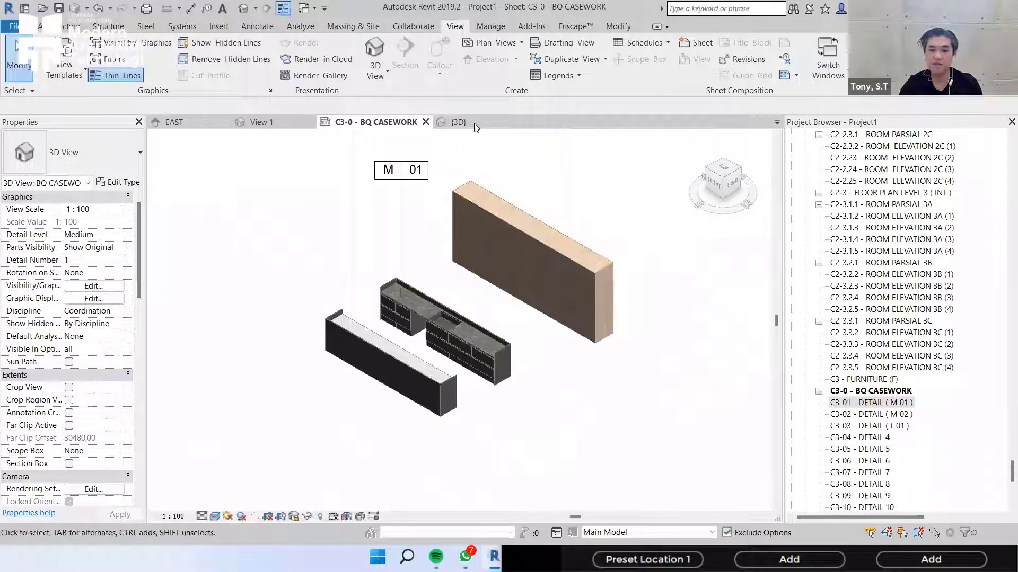
pyautogui.click(458, 122)
pyautogui.hotkey('ctrl', 'Tab')
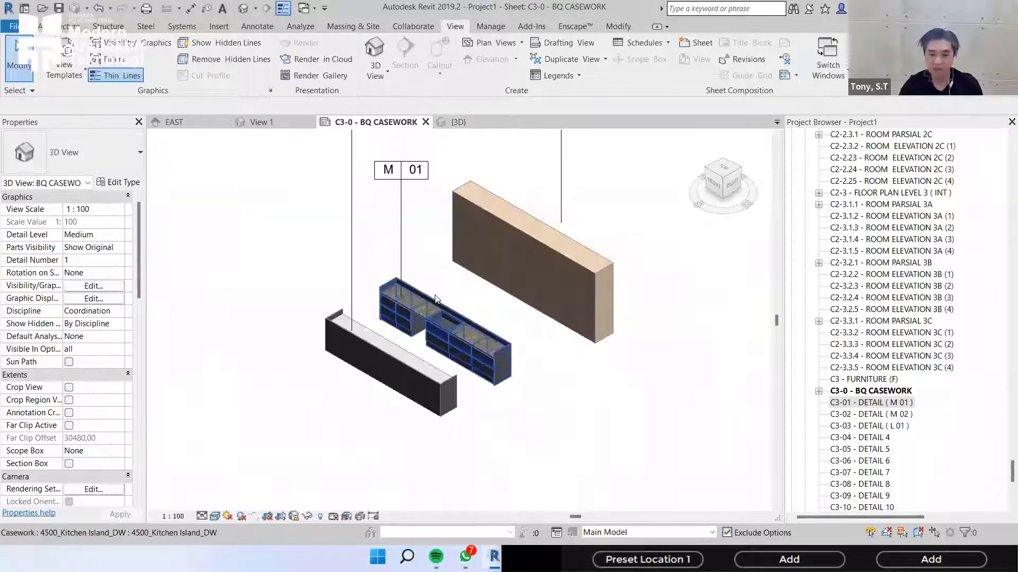
# - Isolate the M 01 kitchen island in the default 3D view with Selection Box
pyautogui.click(437, 297)
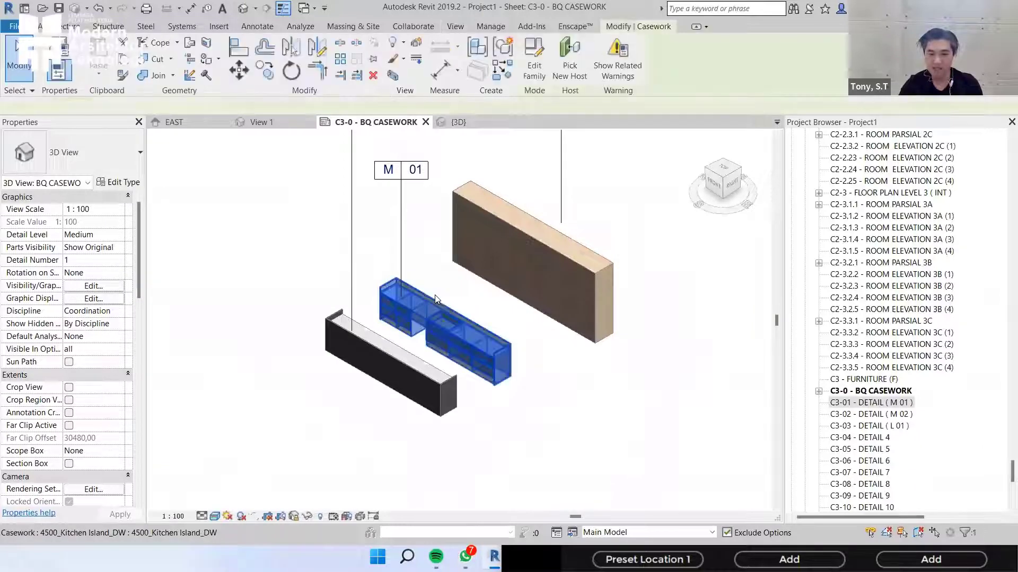
pyautogui.click(472, 122)
pyautogui.click(394, 75)
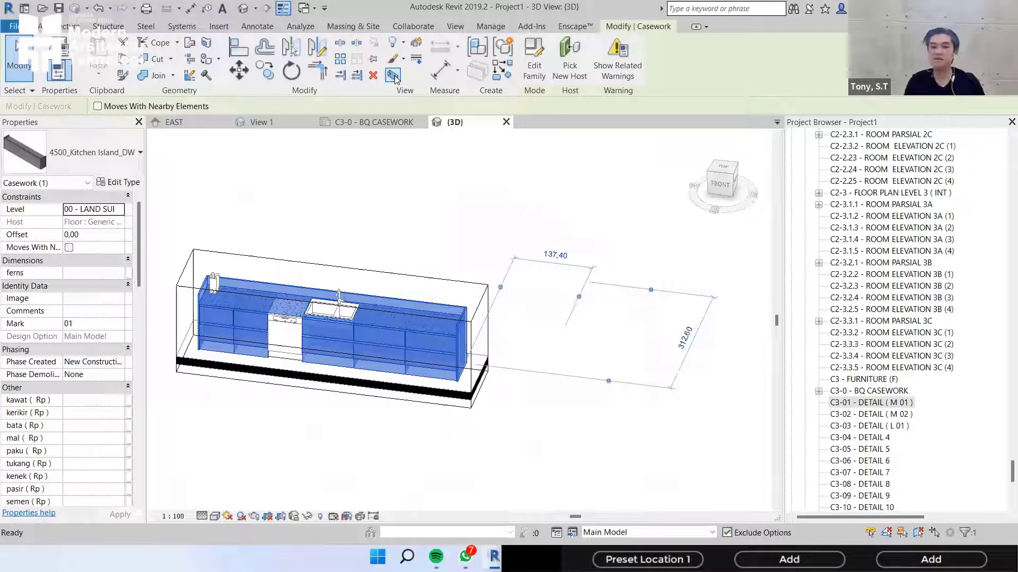
# - Reselect the kitchen island in the BQ Casework view and apply Selection Box to it again
pyautogui.click(395, 122)
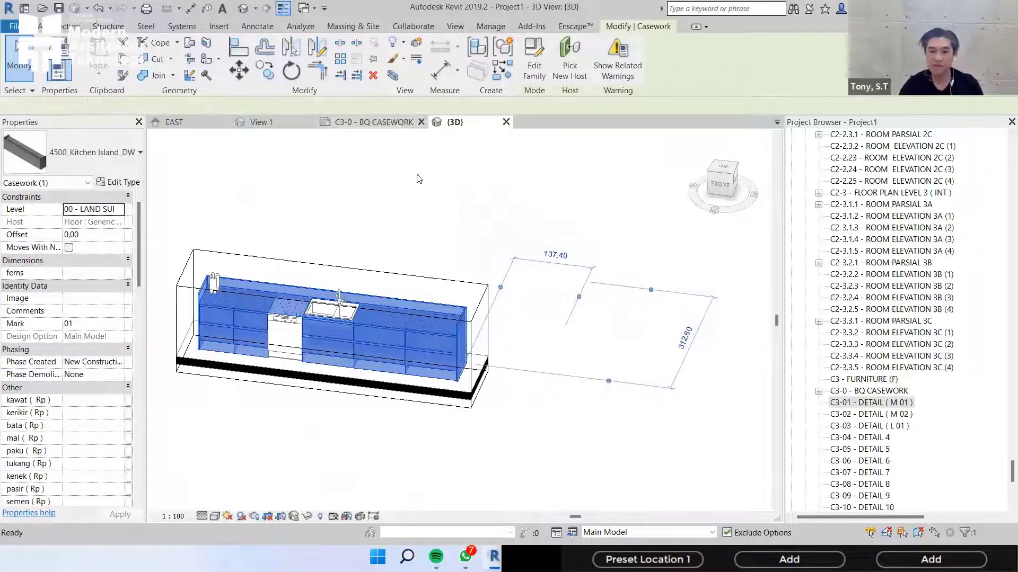
pyautogui.click(446, 286)
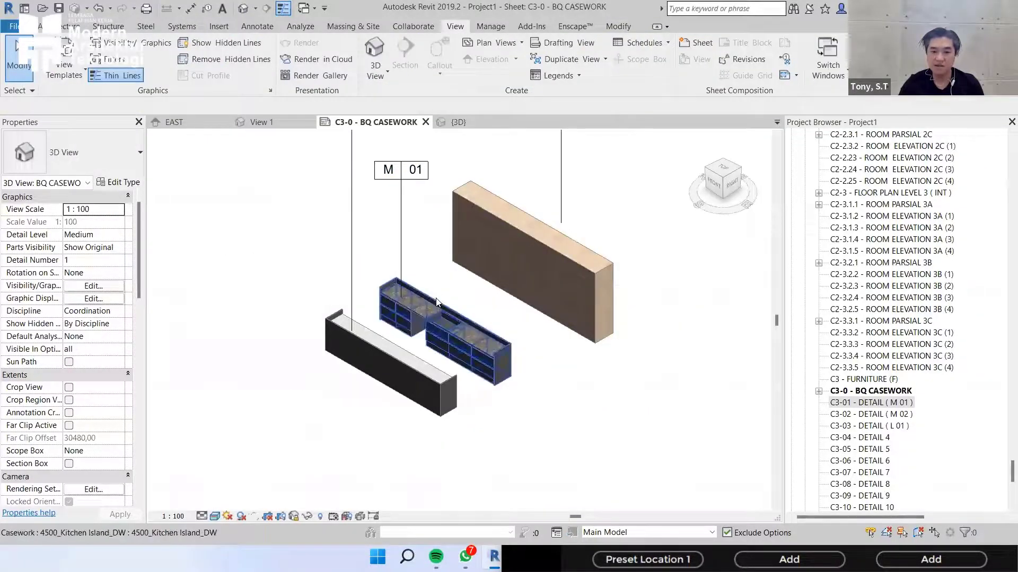
pyautogui.click(435, 299)
pyautogui.click(458, 123)
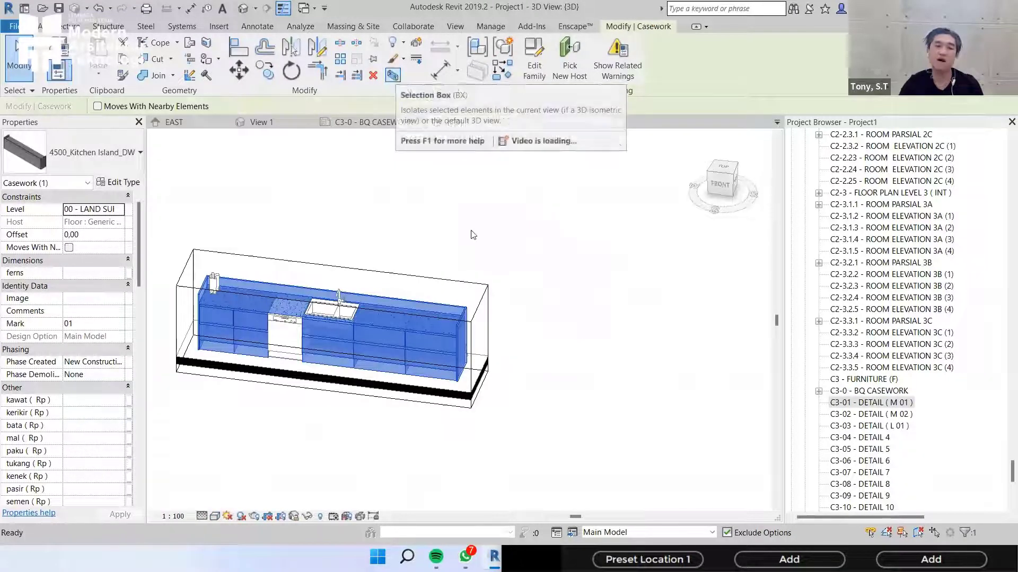
pyautogui.click(395, 76)
# - Inspect the isolated kitchen island in the default 3D view from an angled front-right viewpoint
pyautogui.keyDown('shift'); pyautogui.moveTo(489, 225); pyautogui.dragTo(407, 271, button='middle'); pyautogui.keyUp('shift')
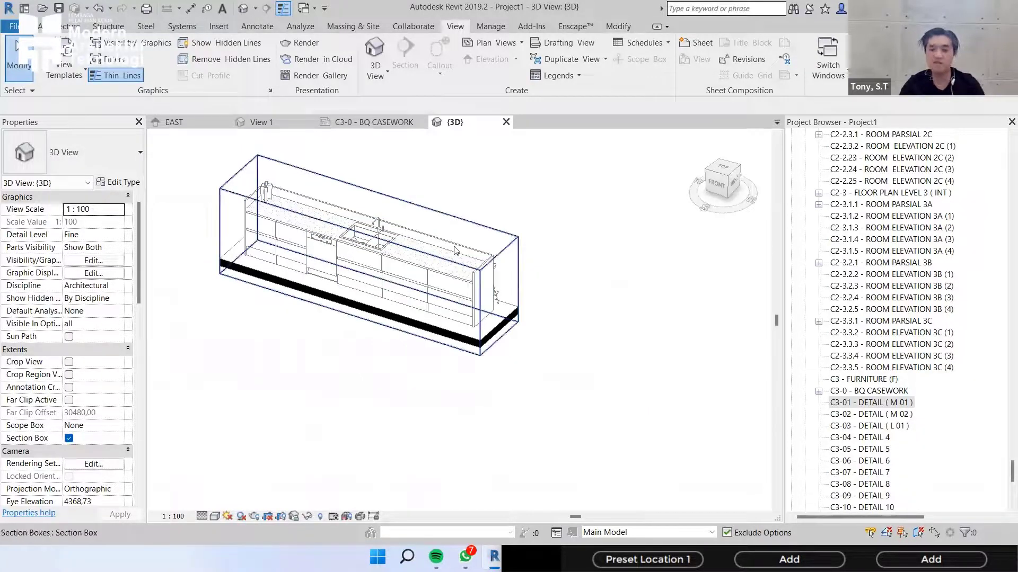
pyautogui.click(456, 232)
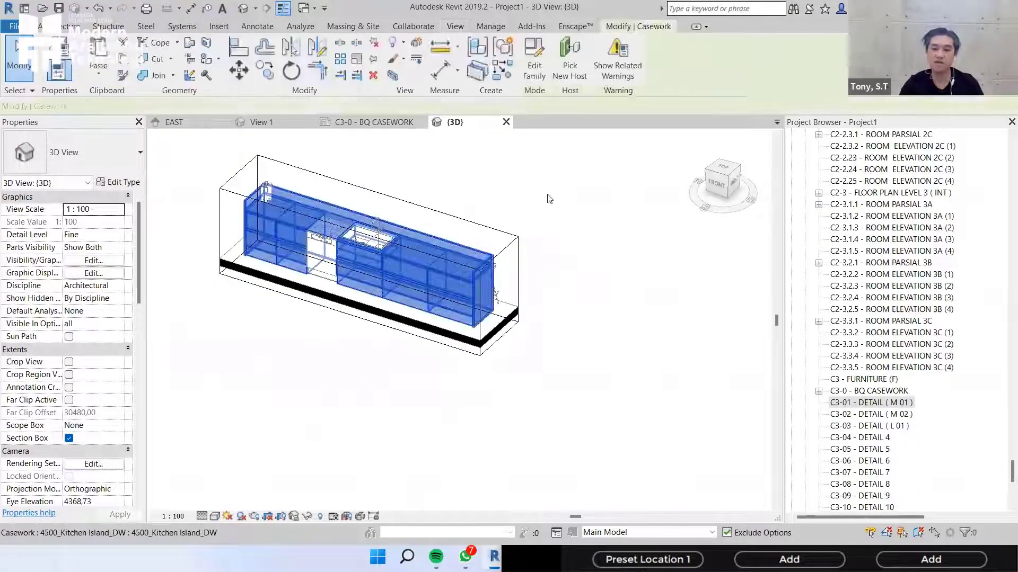
pyautogui.click(525, 219)
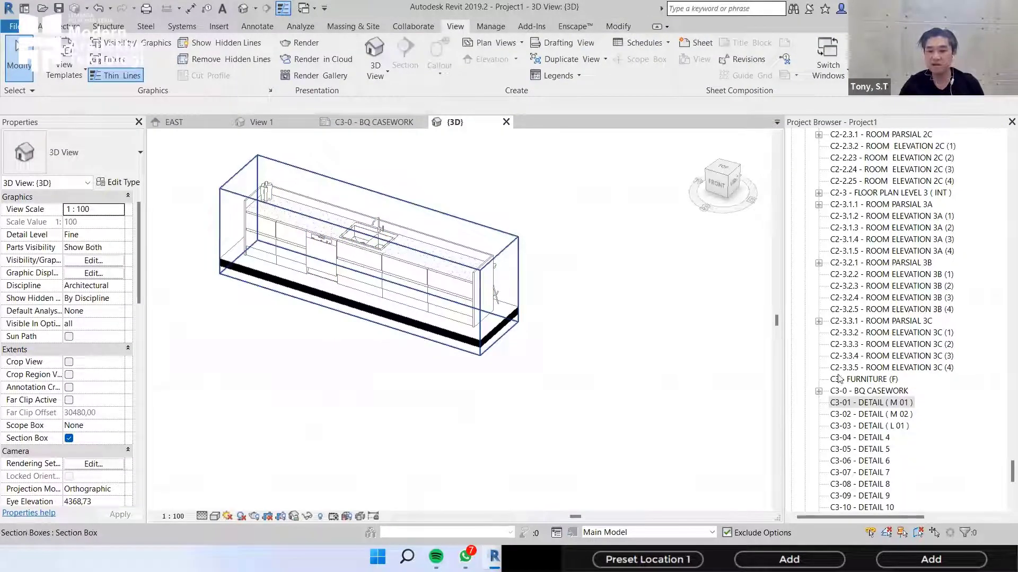
# - Browse up the project tree to the Coordination discipline and expand it to examine its list of 3D views
pyautogui.click(881, 332)
pyautogui.scroll(10, 471, 488)
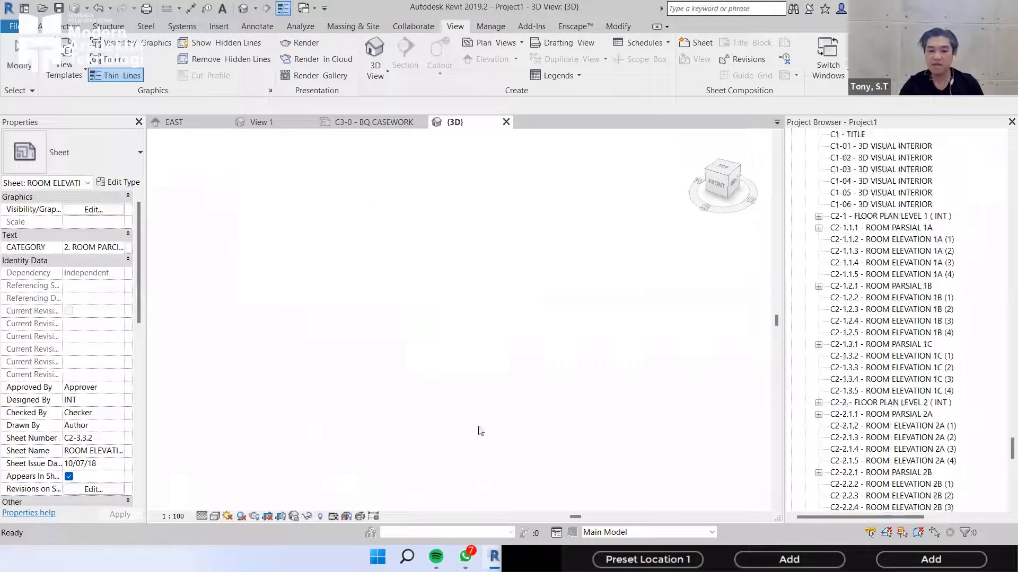
pyautogui.scroll(-4, 486, 384)
pyautogui.scroll(-3, 561, 424)
pyautogui.click(561, 418)
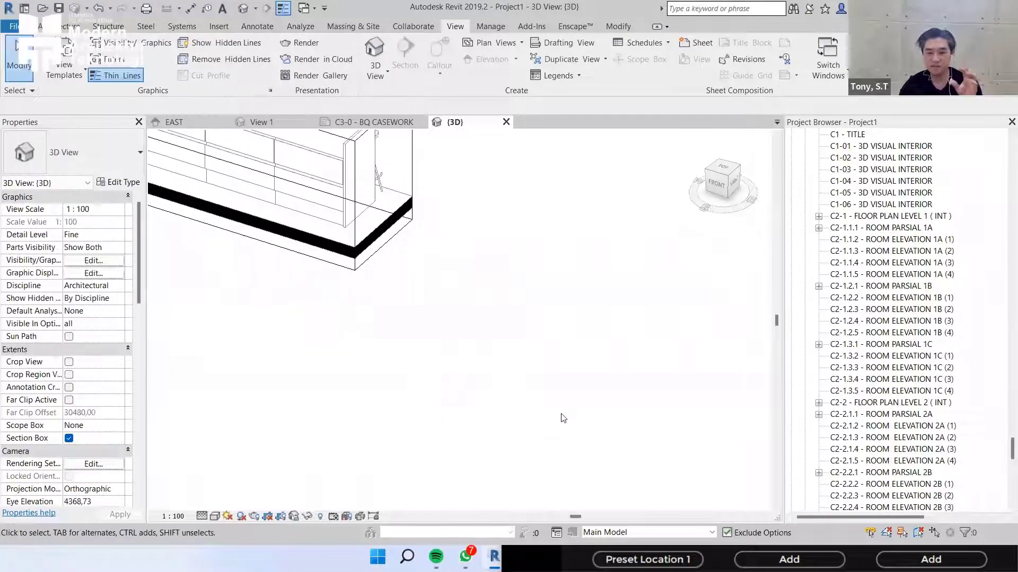
pyautogui.scroll(-2, 564, 408)
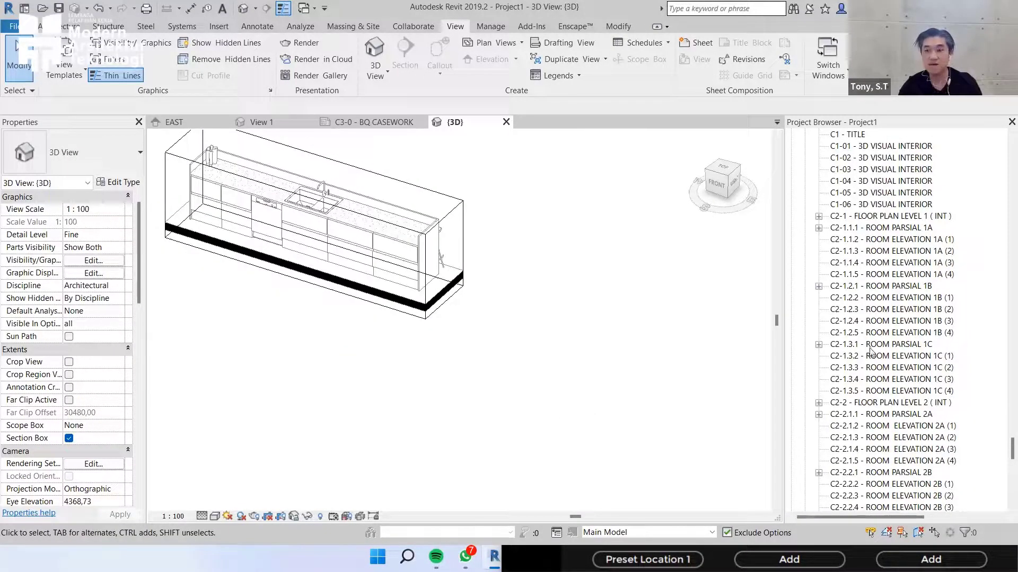
pyautogui.scroll(10, 901, 276)
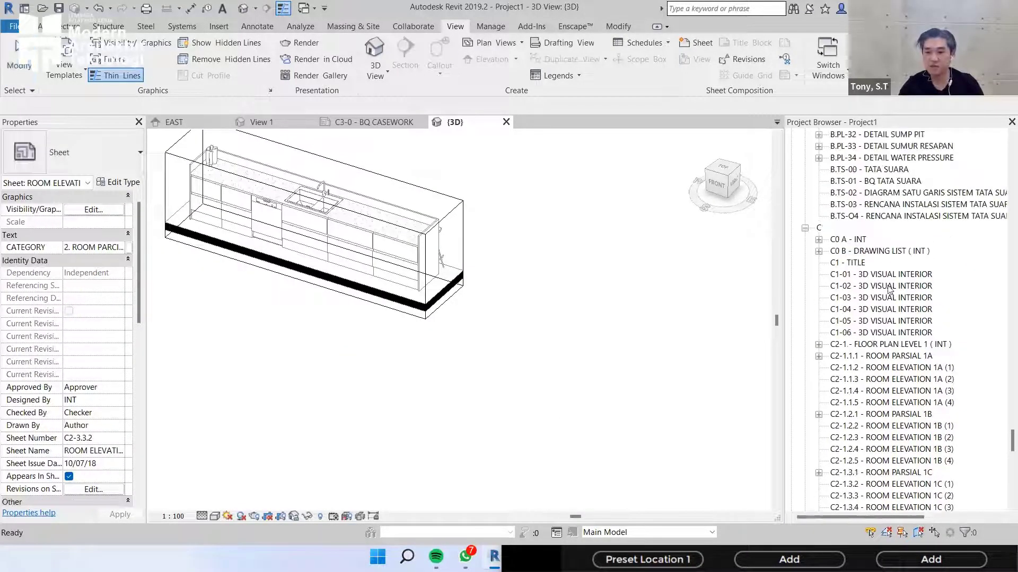
pyautogui.scroll(15, 861, 214)
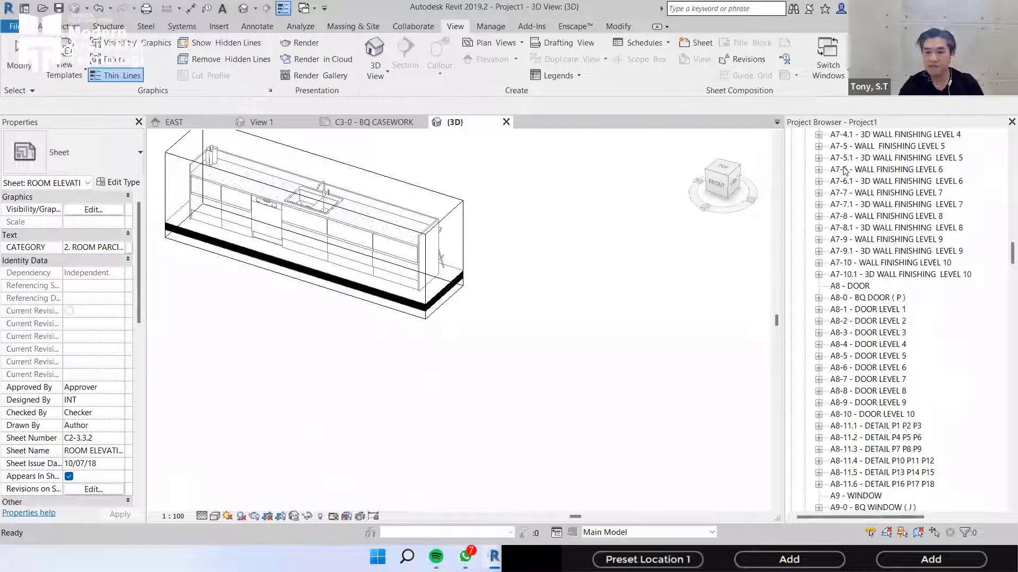
pyautogui.scroll(15, 876, 324)
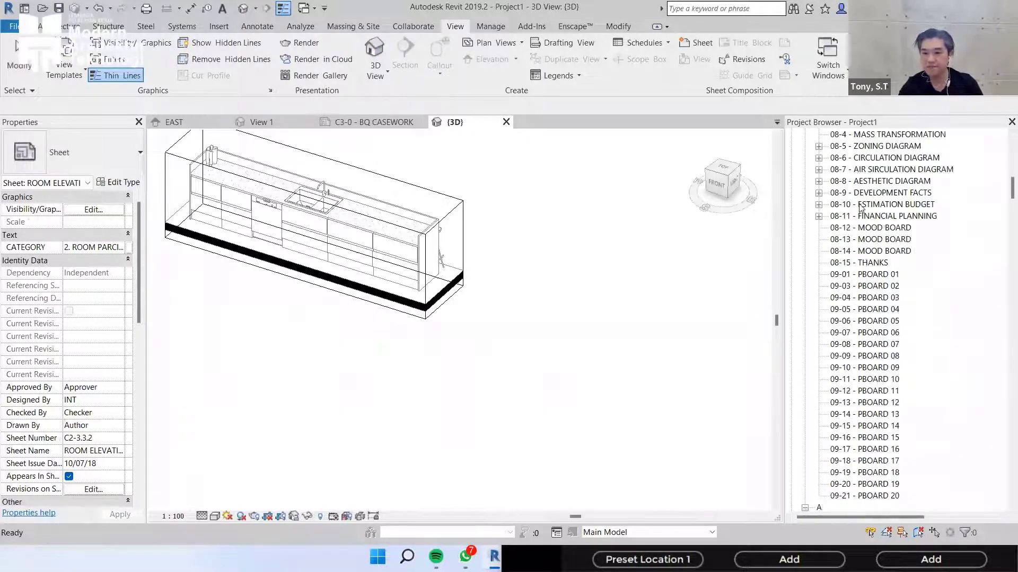
pyautogui.scroll(3, 872, 350)
pyautogui.scroll(-2, 848, 403)
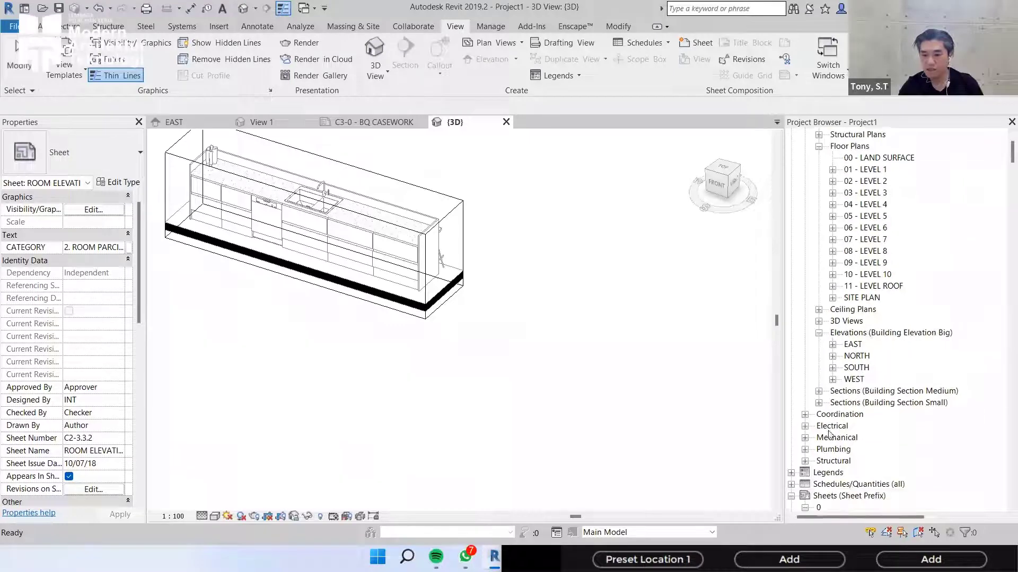
pyautogui.click(839, 414)
pyautogui.click(805, 414)
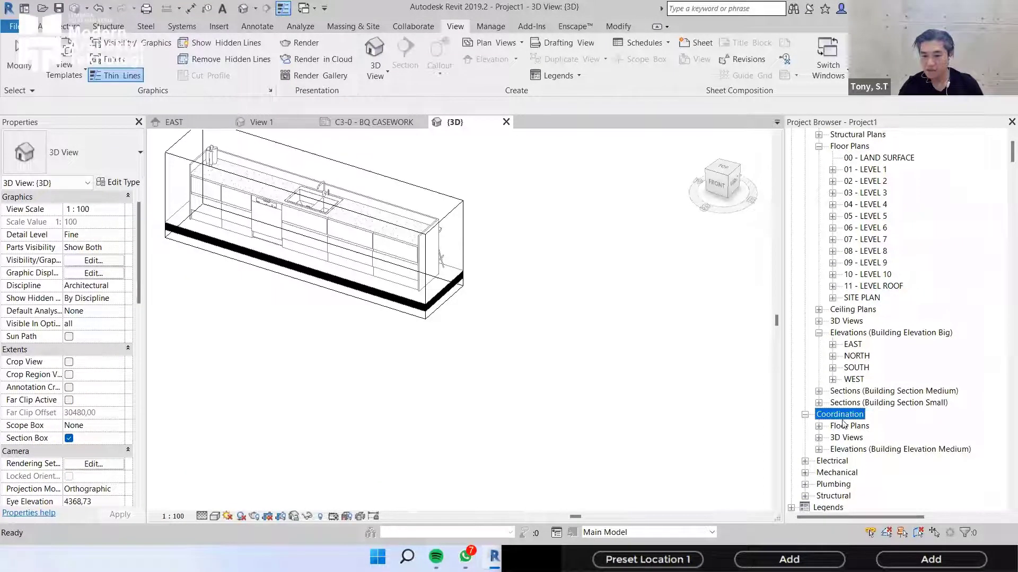
pyautogui.scroll(-9, 867, 387)
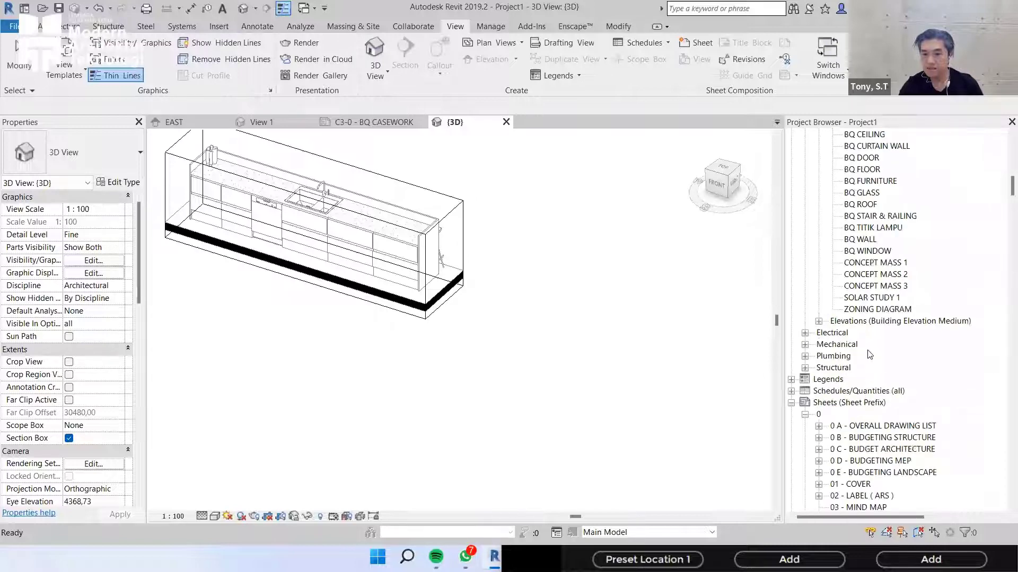
pyautogui.scroll(5, 869, 355)
pyautogui.scroll(1, 545, 286)
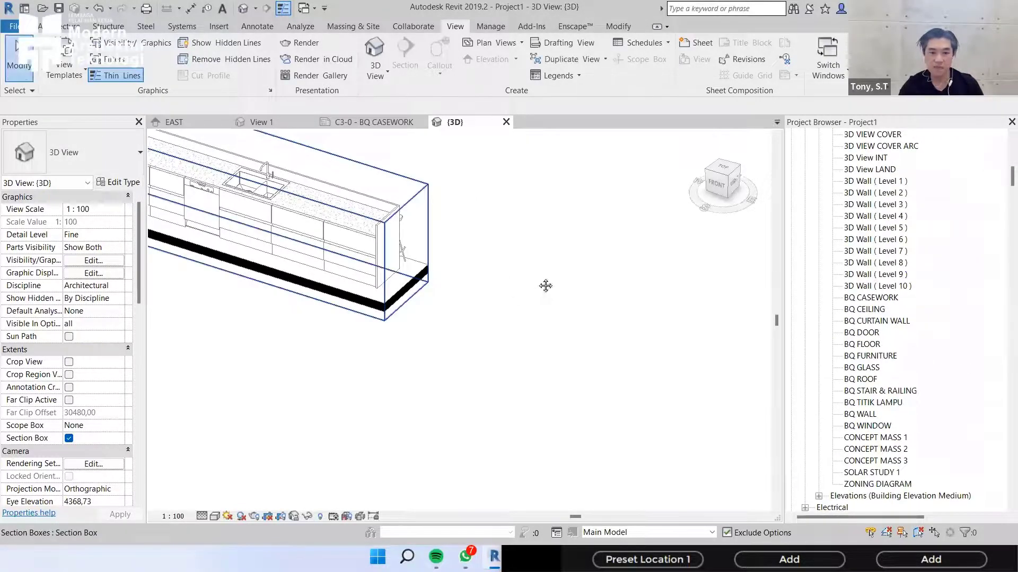
# - Set the default 3D view's Discipline to Coordination and locate it among the Coordination 3D views
pyautogui.moveTo(545, 286); pyautogui.dragTo(623, 289, button='middle')
pyautogui.scroll(1, 198, 323)
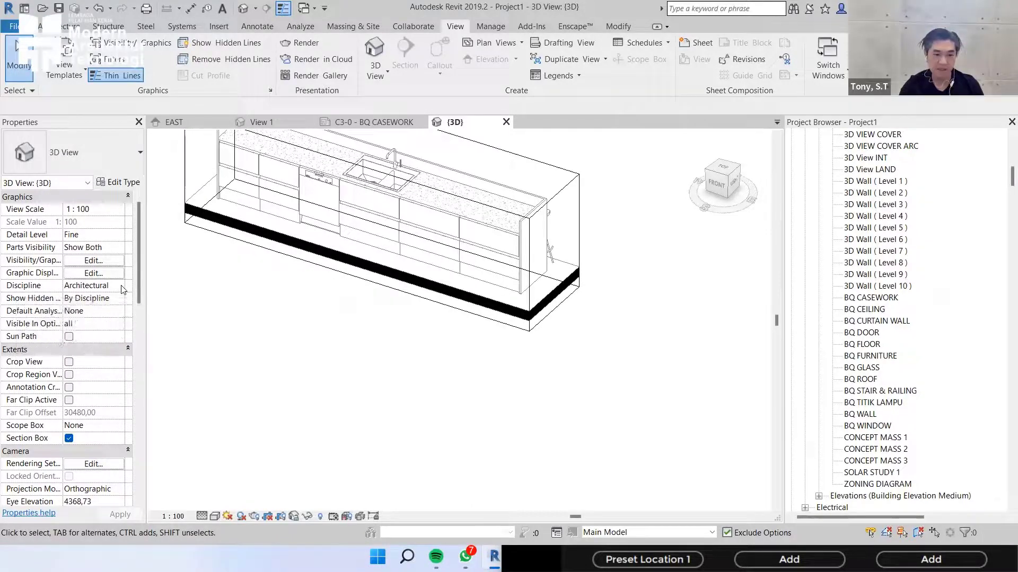
pyautogui.click(123, 288)
pyautogui.click(93, 351)
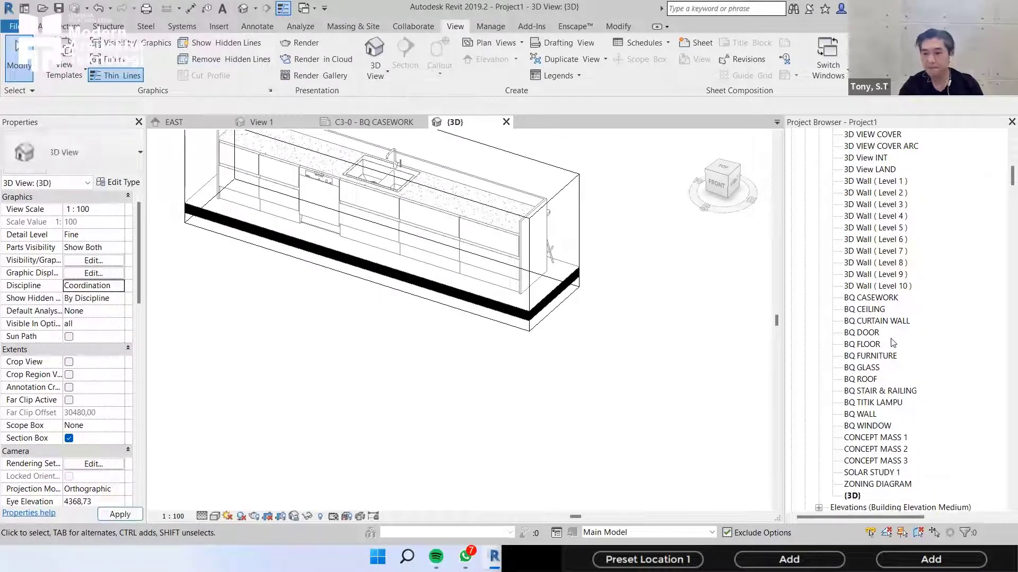
pyautogui.scroll(-2, 893, 343)
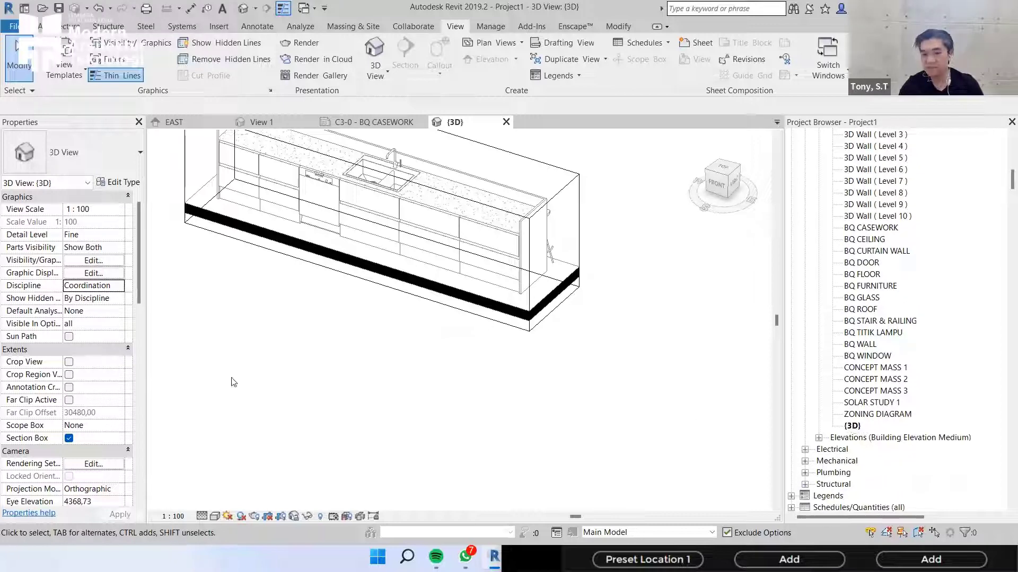
# - Duplicate the default 3D view without detailing and rename the copy M 01
pyautogui.click(853, 427)
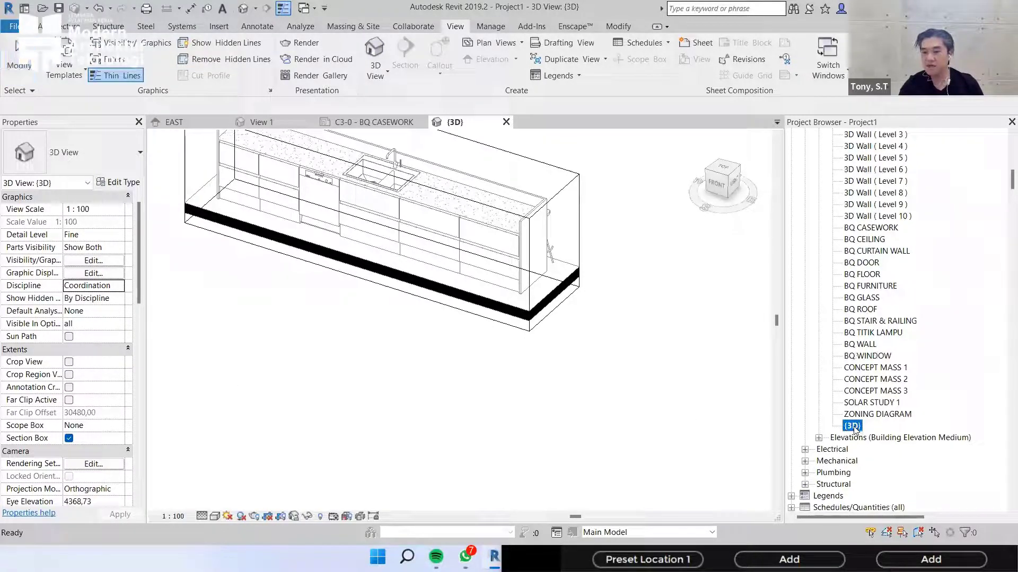
pyautogui.rightClick(851, 426)
pyautogui.moveTo(896, 236)
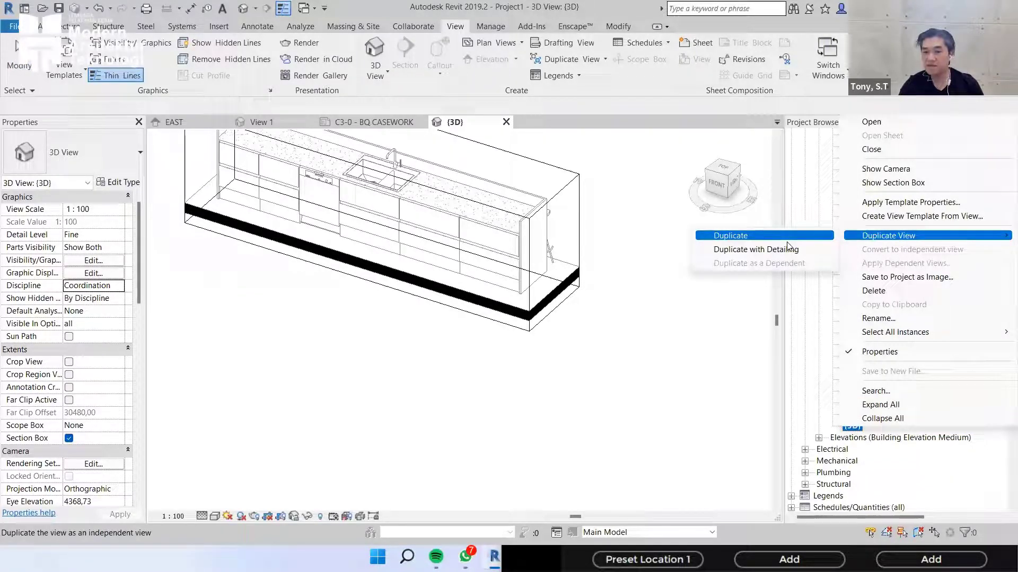
pyautogui.click(785, 237)
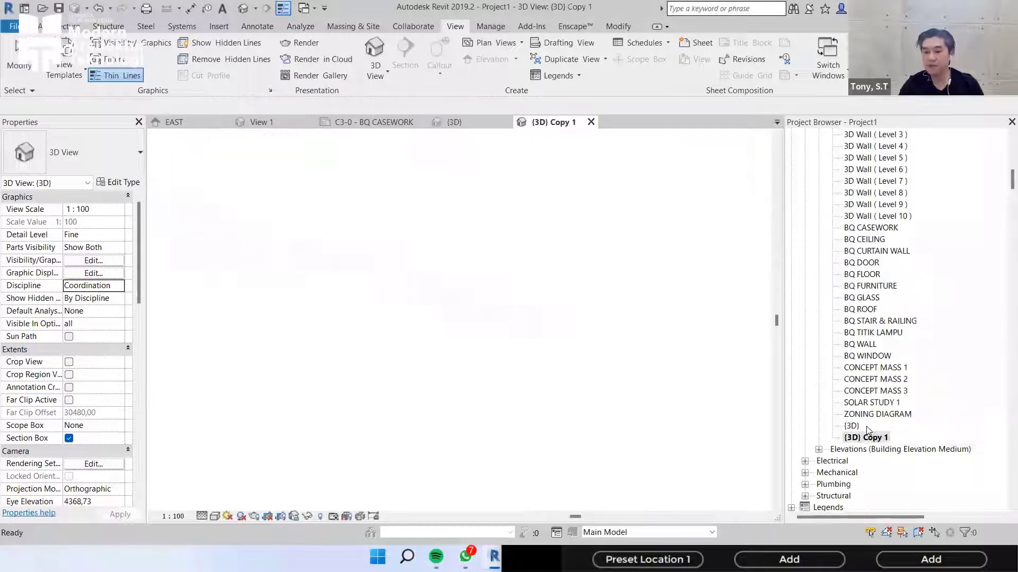
pyautogui.click(868, 439)
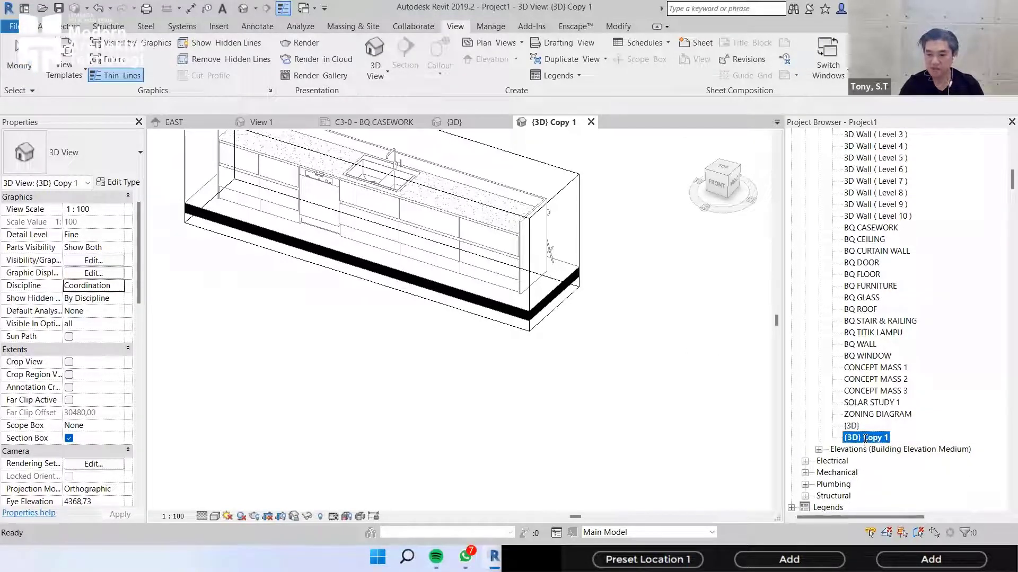
pyautogui.click(865, 439)
pyautogui.write('M 01')
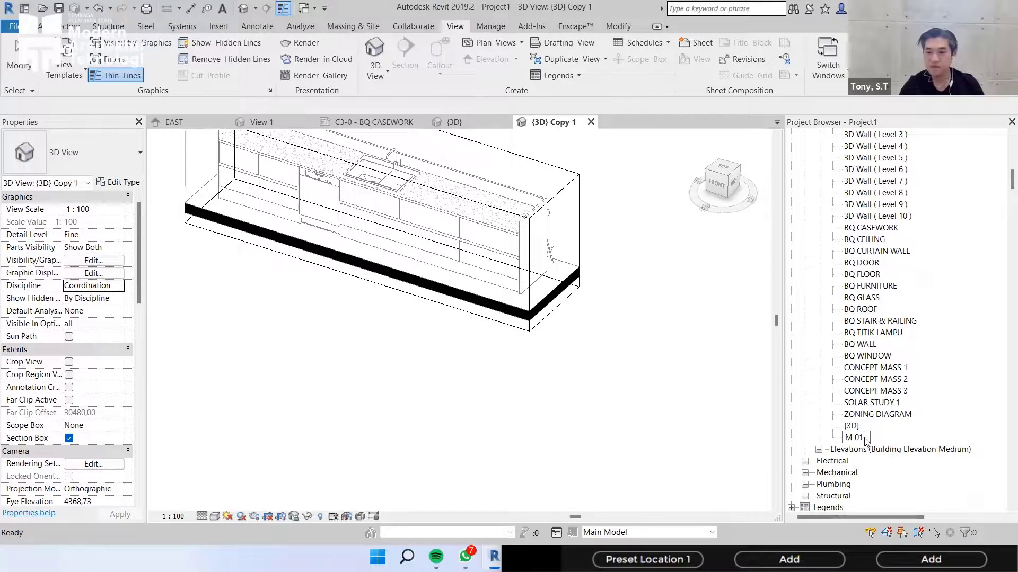
pyautogui.press('Return')
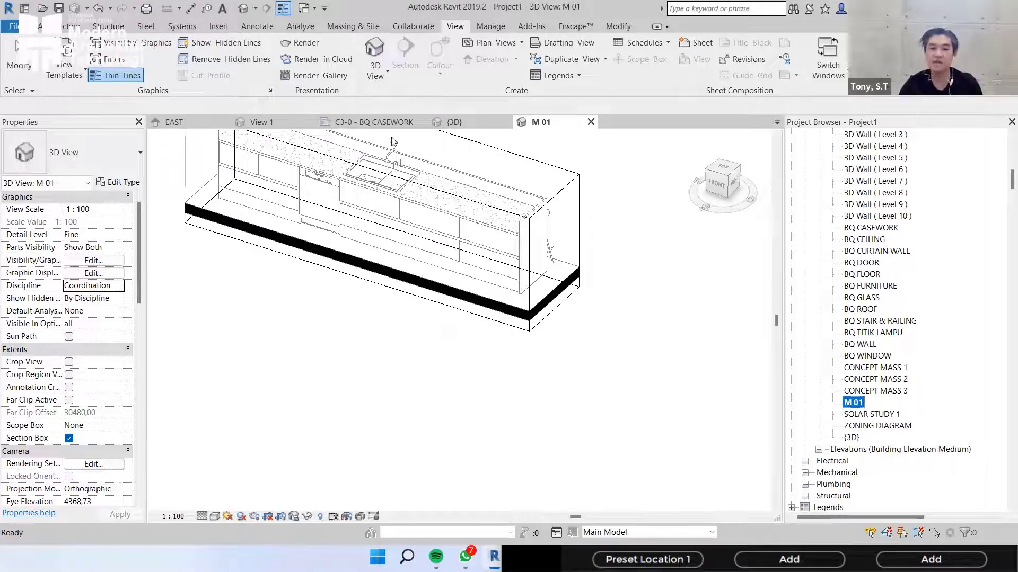
# - Select the front kitchen island with Mark 02 on the BQ Casework sheet and isolate it in the default 3D view with Selection Box
pyautogui.click(379, 122)
pyautogui.click(435, 324)
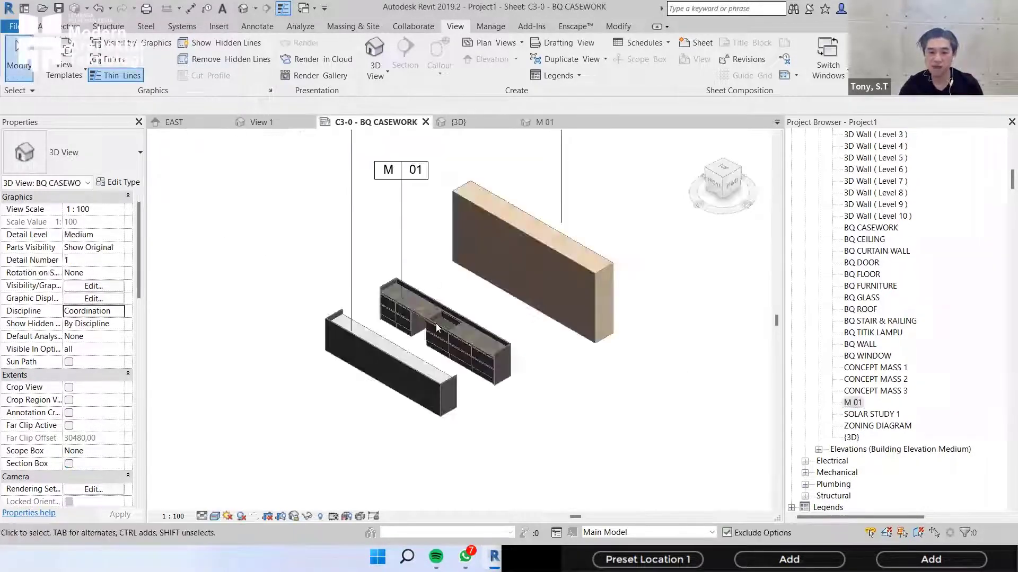
pyautogui.click(411, 359)
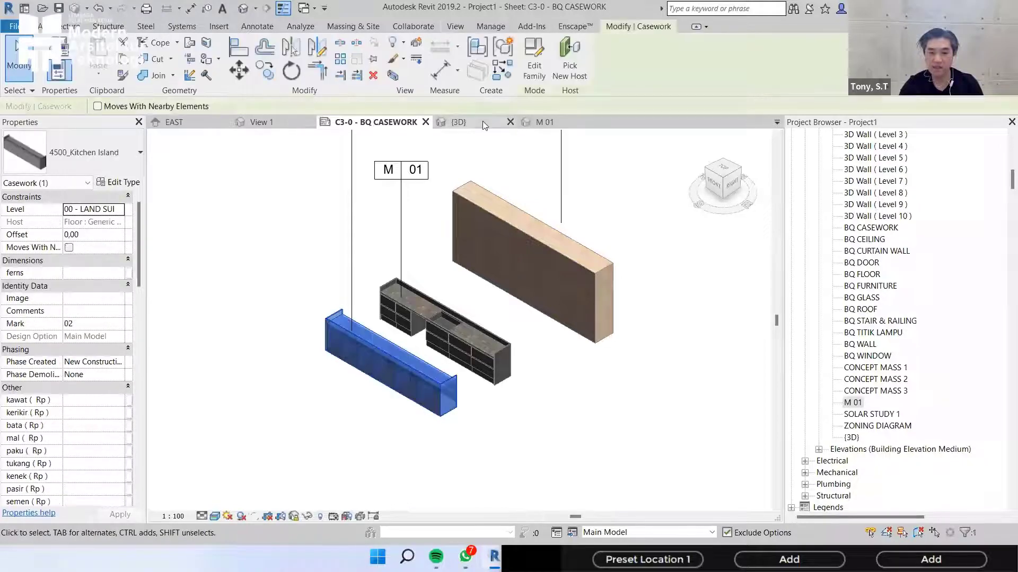
pyautogui.click(483, 121)
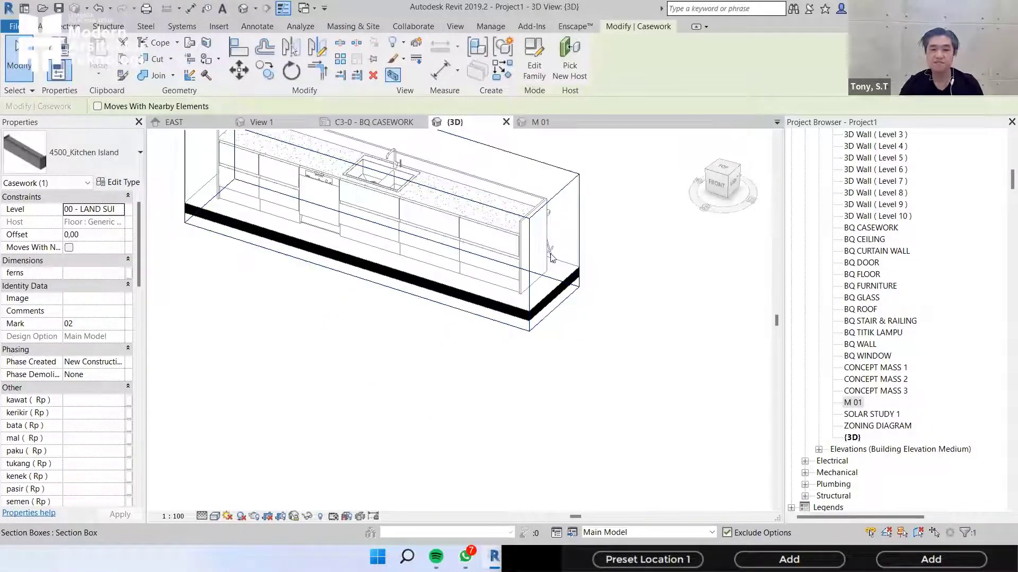
pyautogui.scroll(-6, 551, 258)
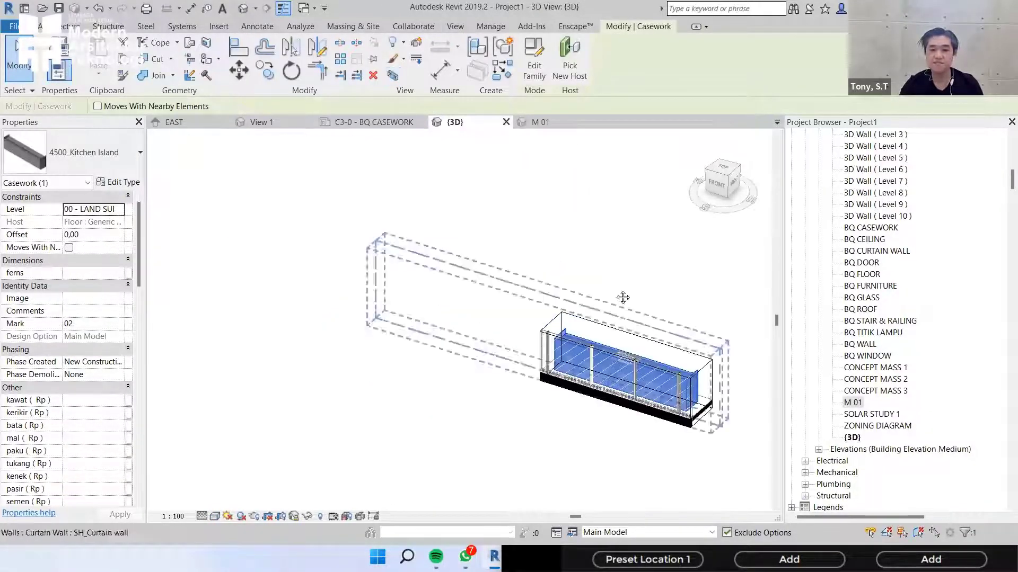
# - Duplicate the default 3D view showing the second kitchen island and rename the copy M 02
pyautogui.click(852, 438)
pyautogui.rightClick(851, 438)
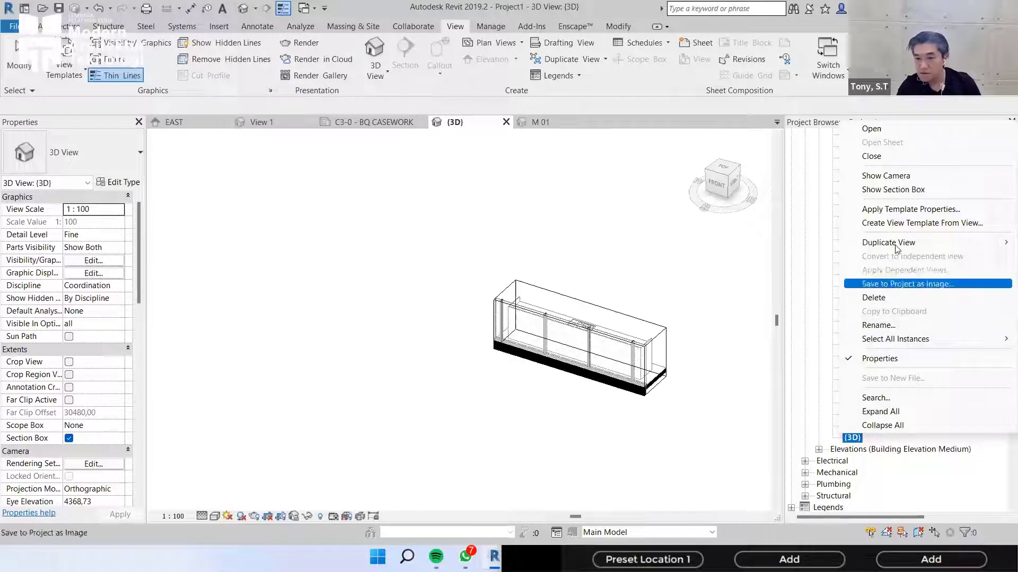
pyautogui.moveTo(897, 249)
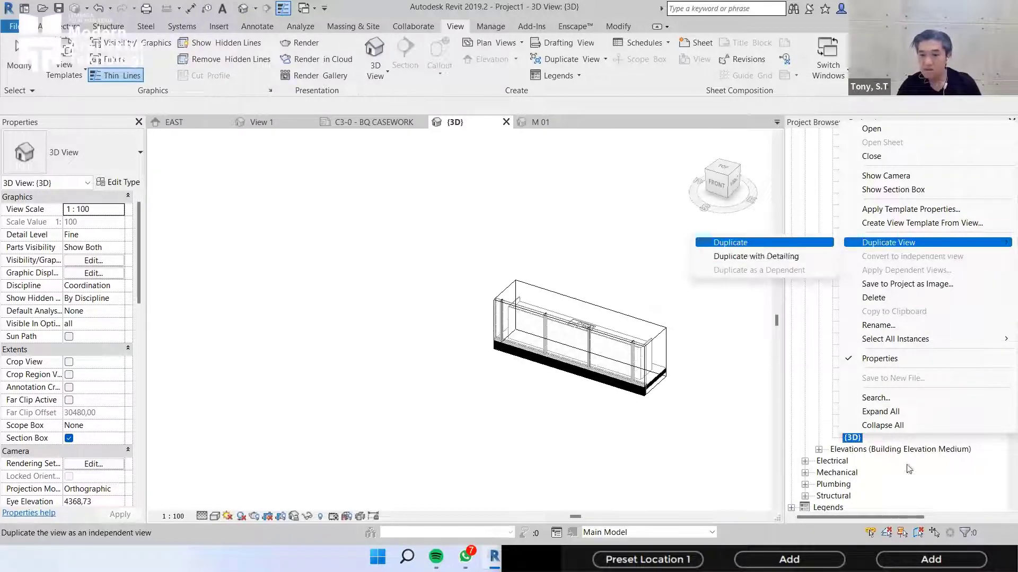
pyautogui.press('Return')
pyautogui.click(868, 450)
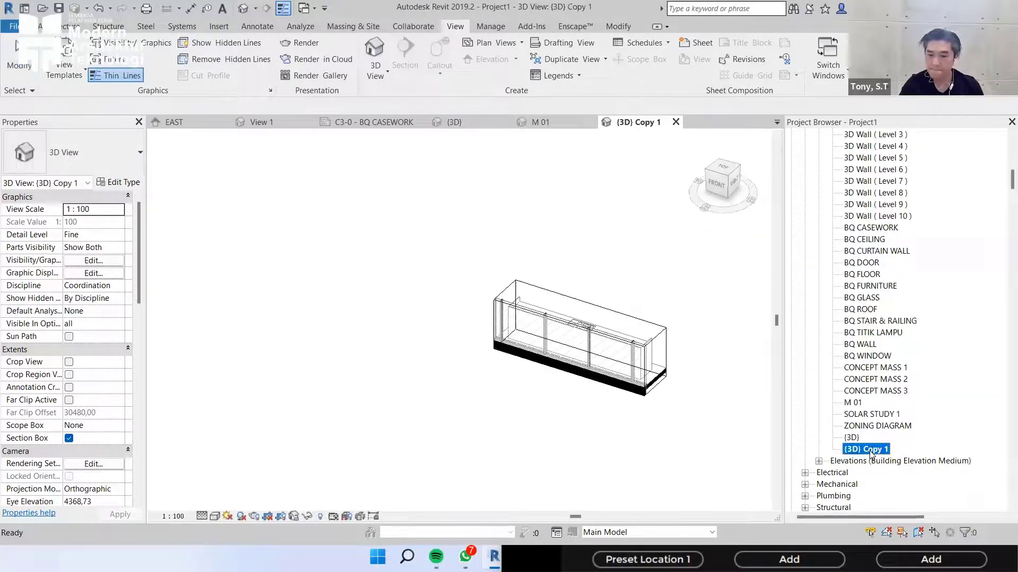
pyautogui.click(869, 450)
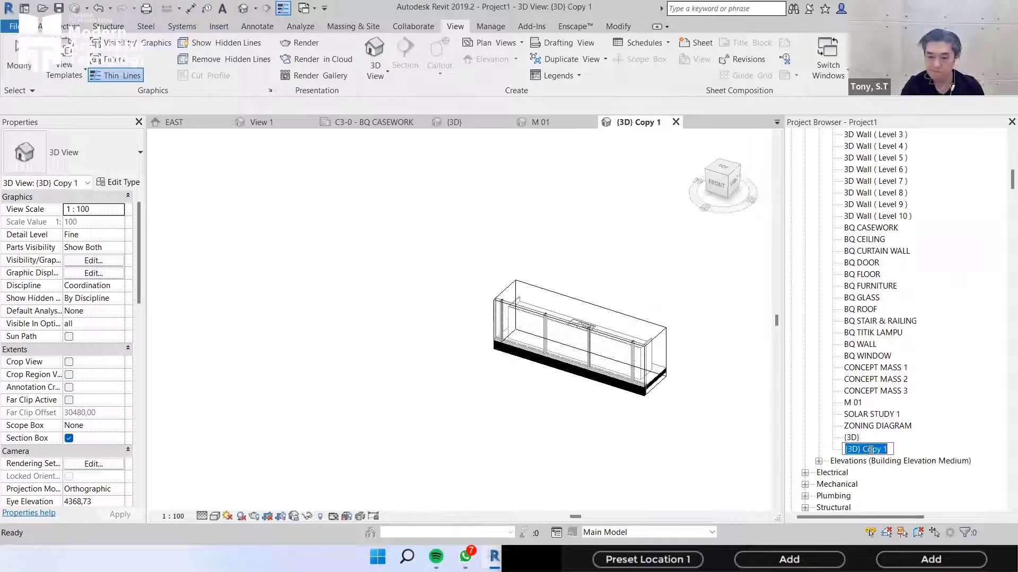
pyautogui.write('0')
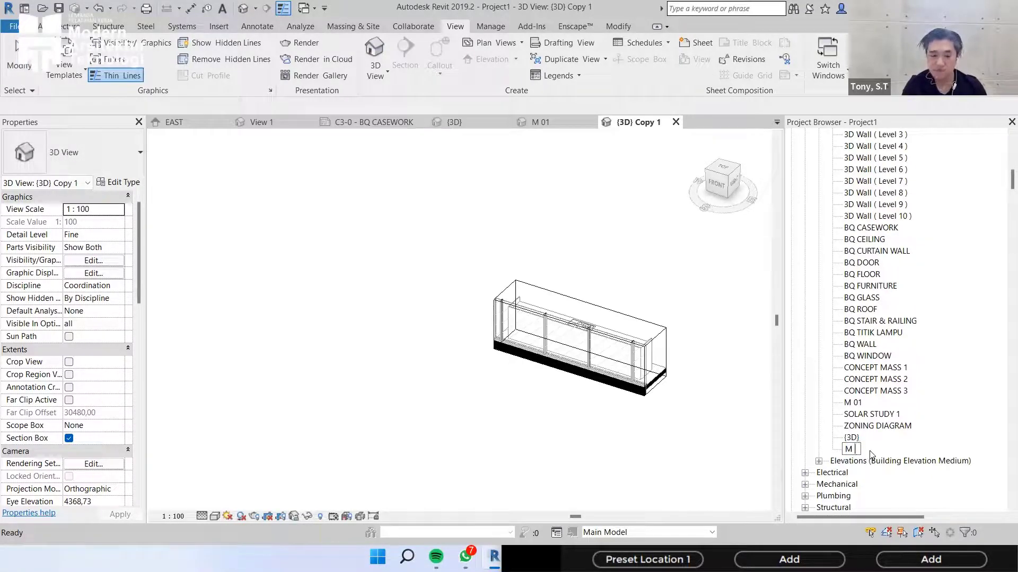
pyautogui.write('2')
pyautogui.press('Return')
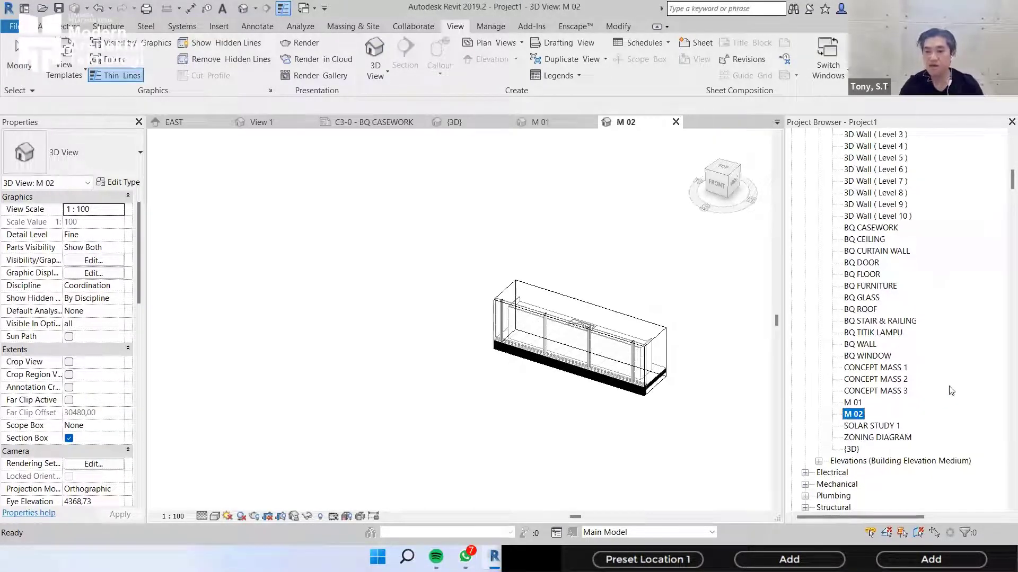
pyautogui.moveTo(632, 342); pyautogui.dragTo(552, 333, button='middle')
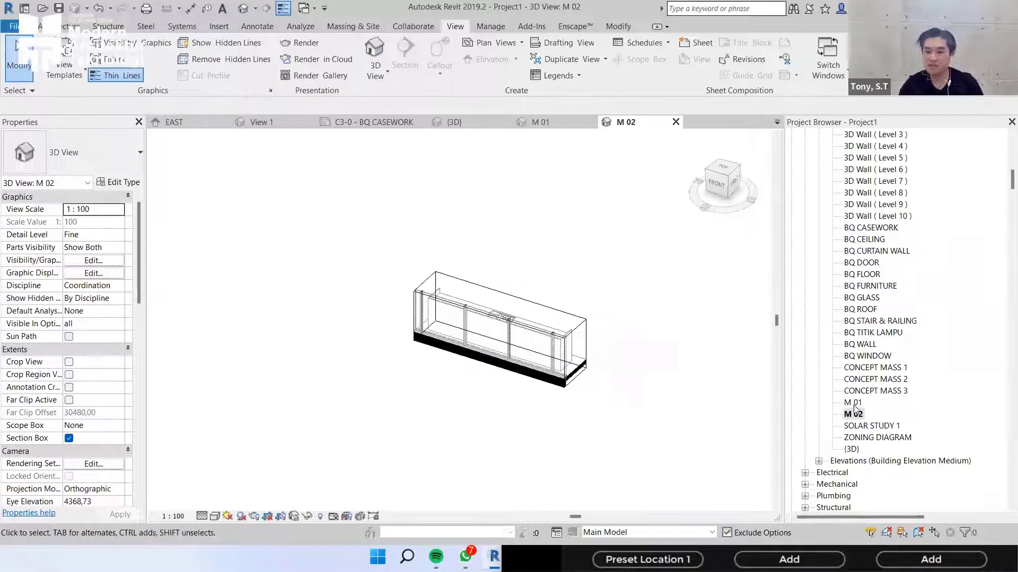
# - Open the M 01 3D view and examine the whole isolated kitchen island with its section box
pyautogui.doubleClick(853, 404)
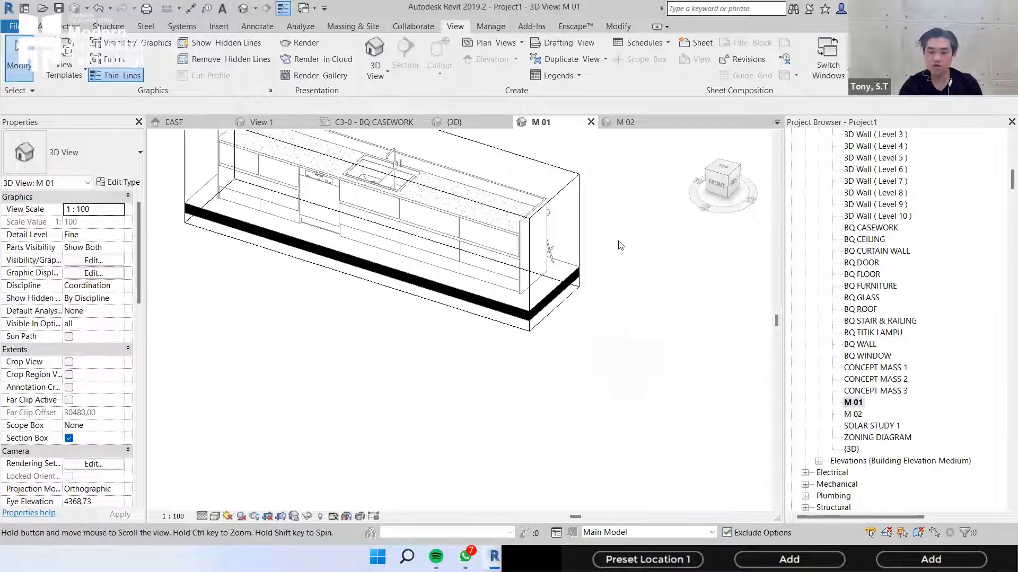
pyautogui.moveTo(609, 217); pyautogui.dragTo(616, 263, button='middle')
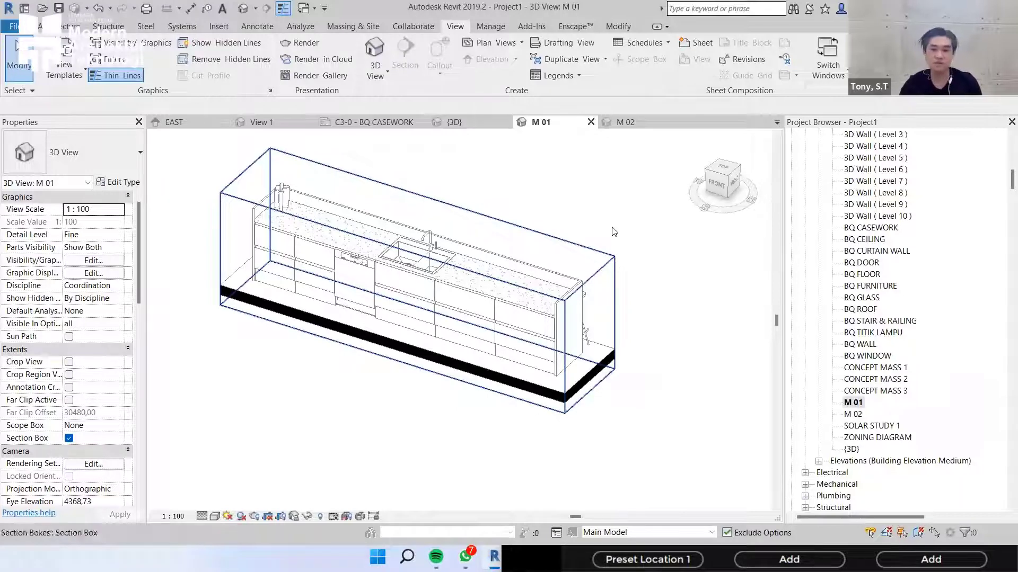
pyautogui.scroll(-1, 614, 252)
pyautogui.scroll(-1, 613, 238)
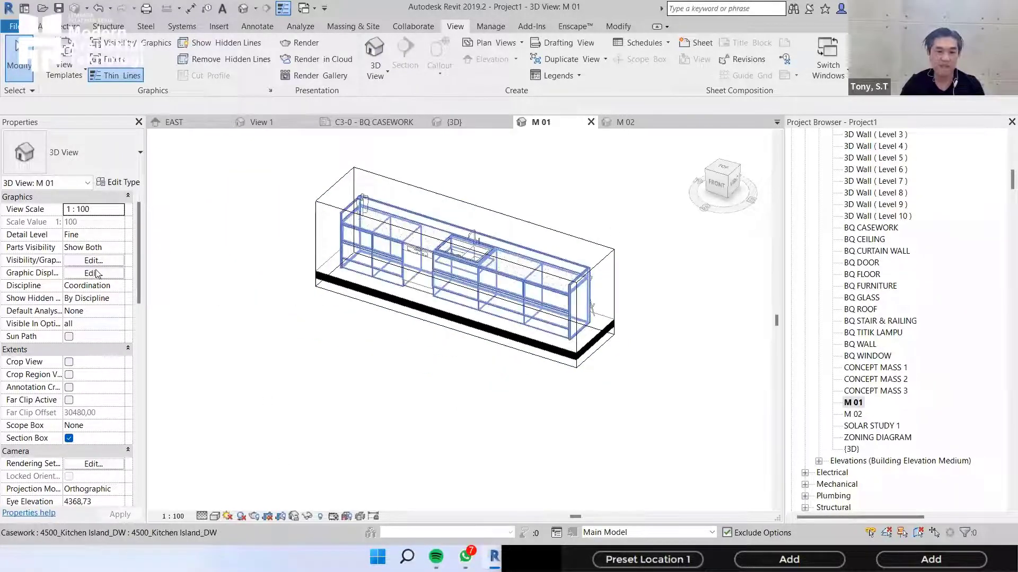
# - Limit the visible model categories in the M 01 view to Casework only
pyautogui.press('v')
pyautogui.press('g')
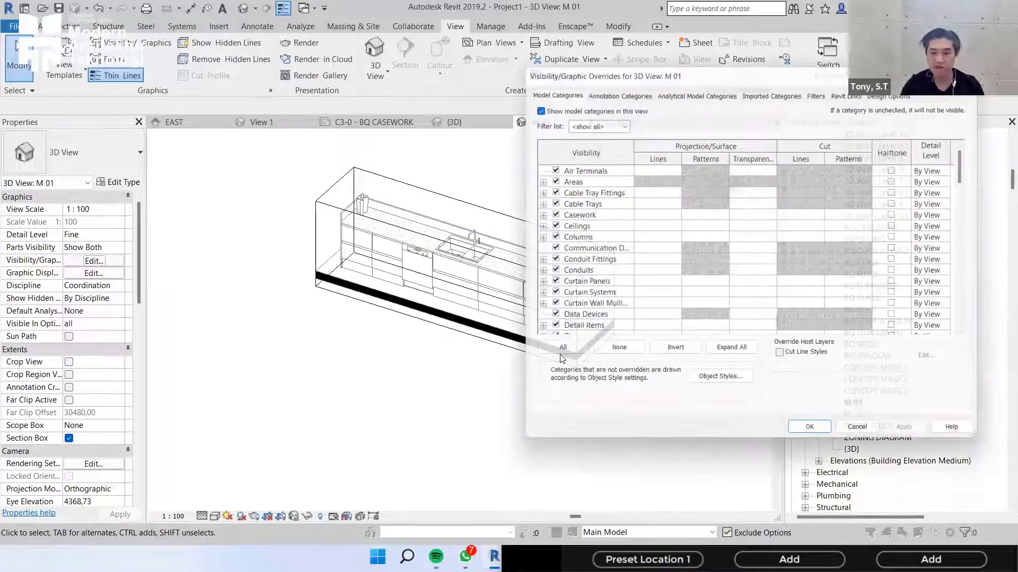
pyautogui.click(554, 354)
pyautogui.click(567, 214)
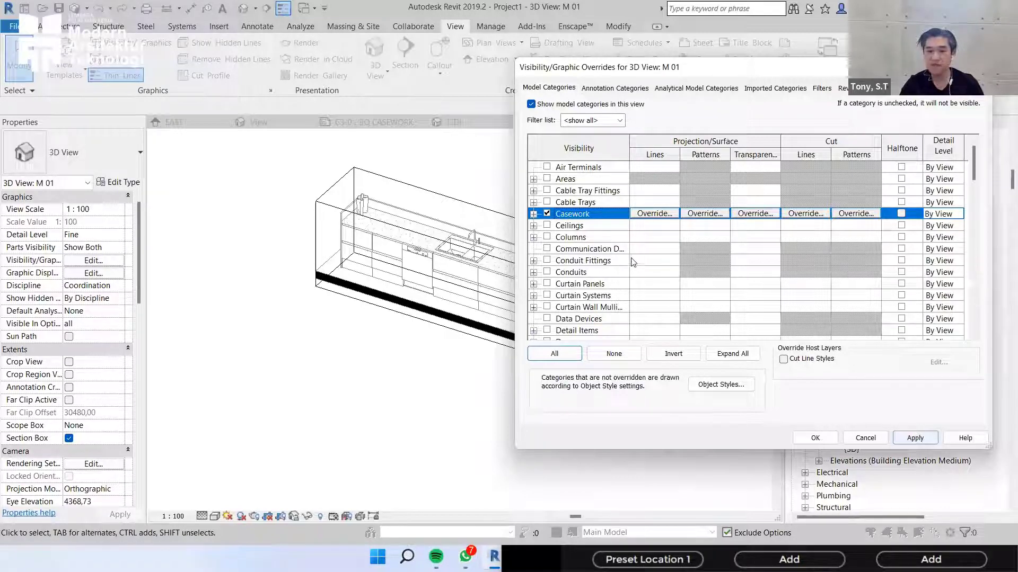
# - Hide the section box element in the M 01 view
pyautogui.rightClick(610, 253)
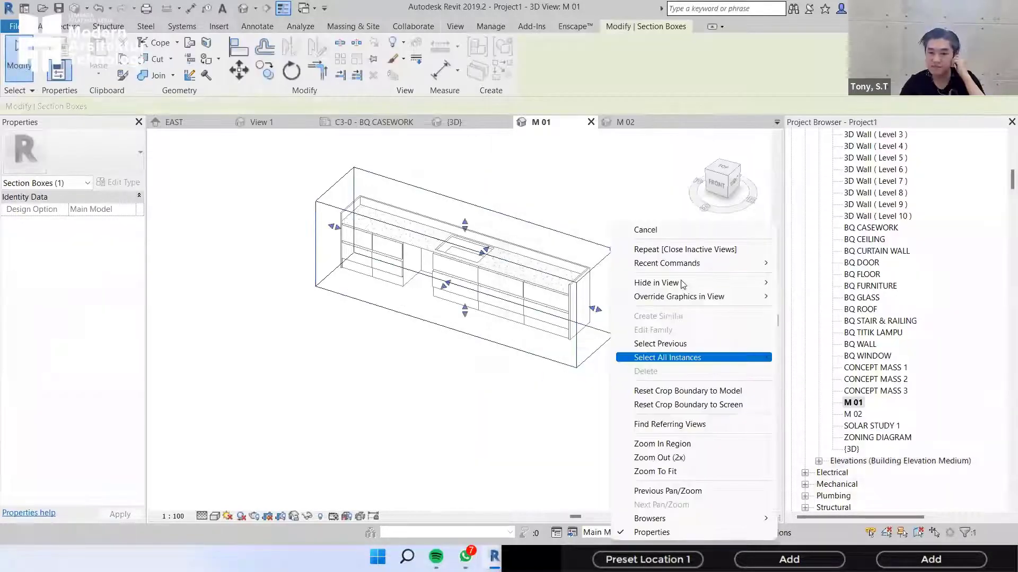
pyautogui.moveTo(682, 285)
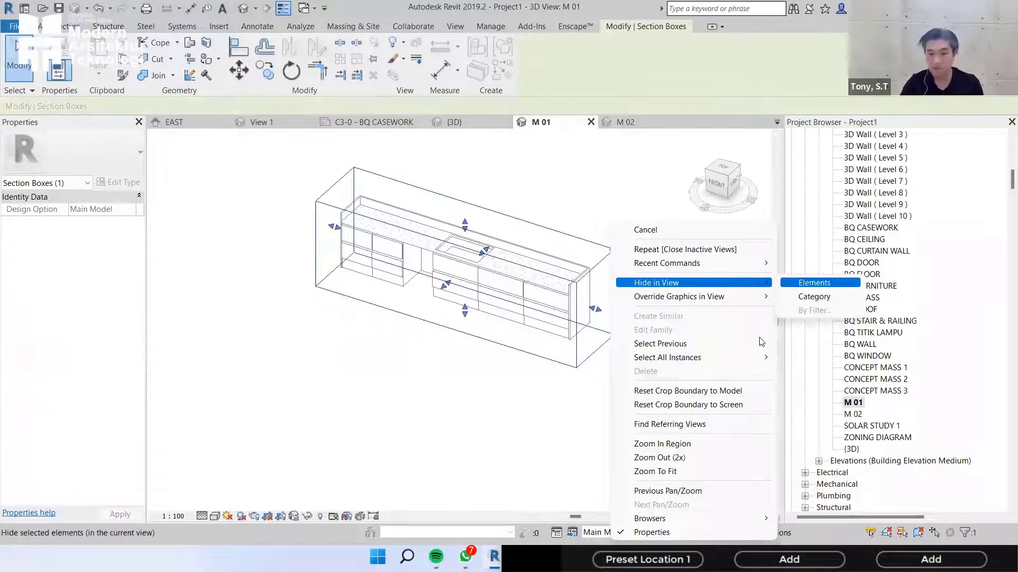
pyautogui.click(827, 288)
pyautogui.scroll(3, 514, 308)
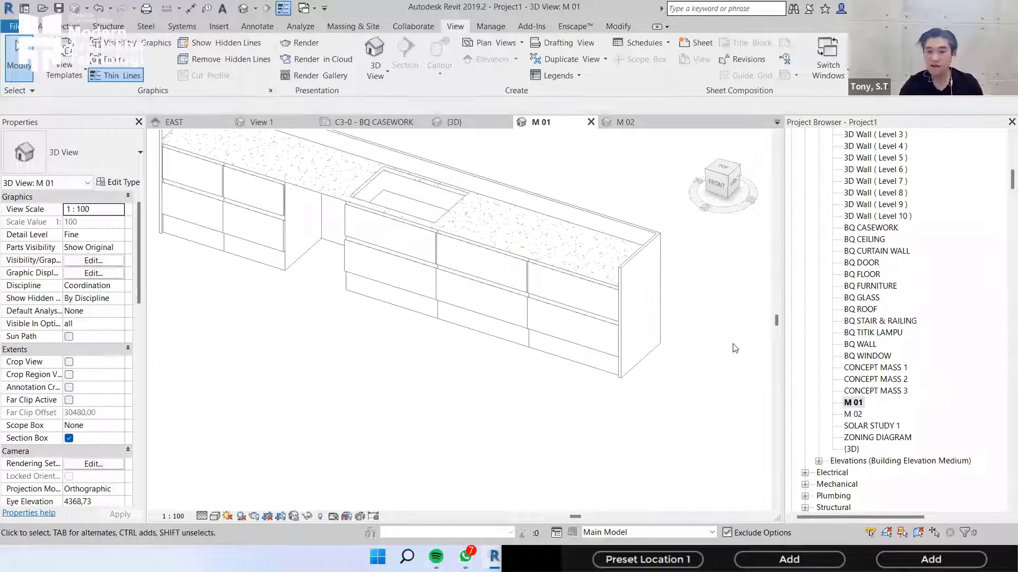
pyautogui.scroll(-2, 700, 315)
pyautogui.keyDown('shift'); pyautogui.moveTo(671, 281); pyautogui.dragTo(616, 295, button='middle'); pyautogui.keyUp('shift')
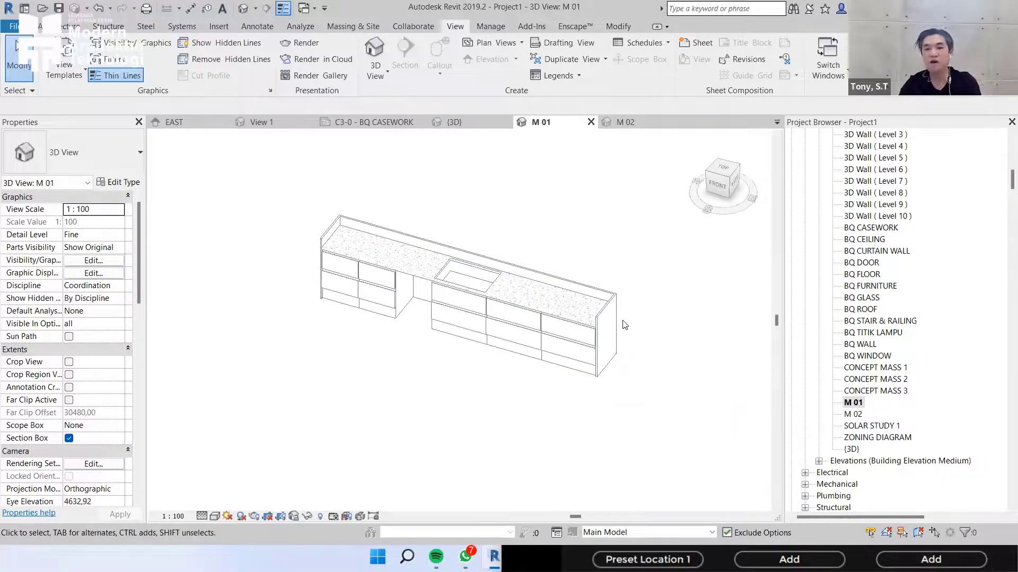
# - Switch the view's visual style to Wireframe and back to Hidden Line
pyautogui.press('w')
pyautogui.press('f')
pyautogui.scroll(-2, 619, 331)
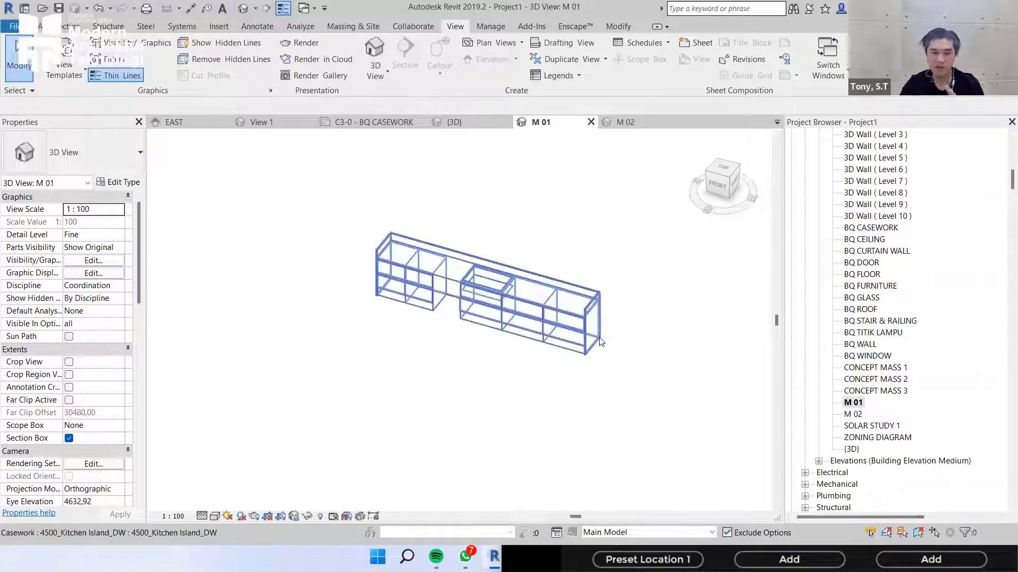
pyautogui.press('h')
pyautogui.press('l')
pyautogui.keyDown('shift'); pyautogui.moveTo(615, 306); pyautogui.dragTo(468, 260, button='middle'); pyautogui.keyUp('shift')
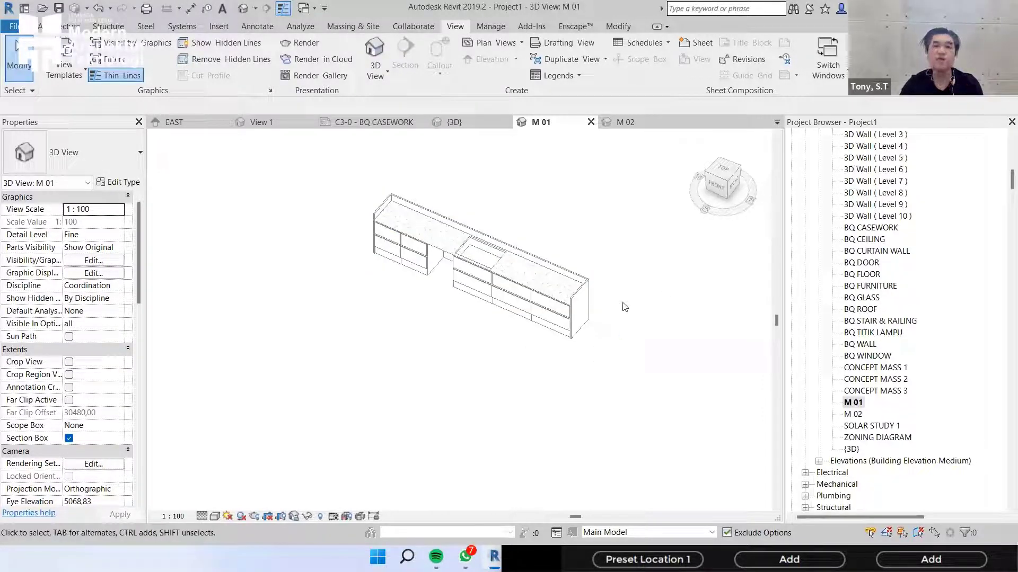
pyautogui.moveTo(618, 310); pyautogui.dragTo(587, 356, button='middle')
pyautogui.click(413, 26)
pyautogui.moveTo(563, 320); pyautogui.dragTo(563, 303, button='middle')
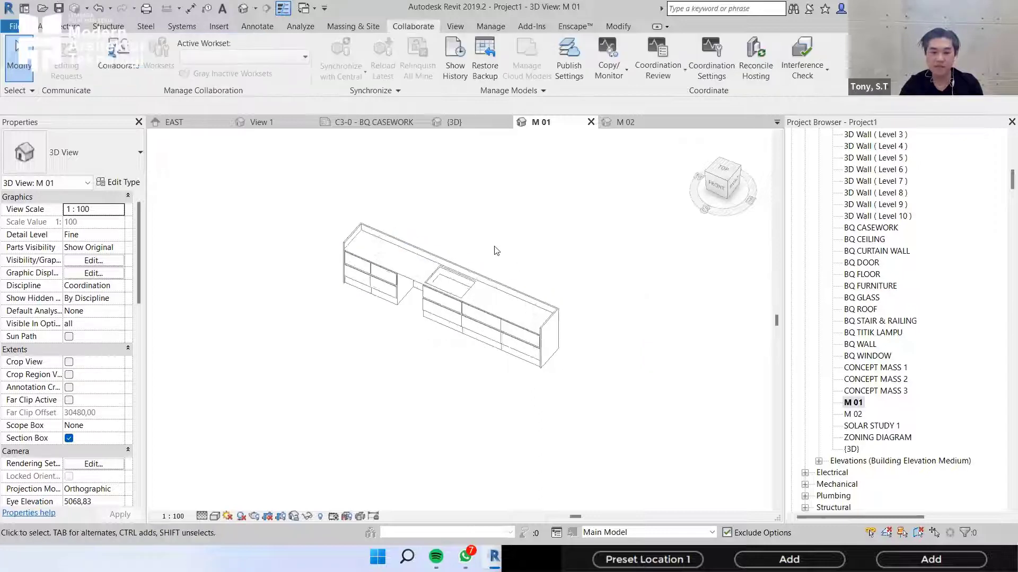
pyautogui.scroll(2, 498, 255)
pyautogui.press('d')
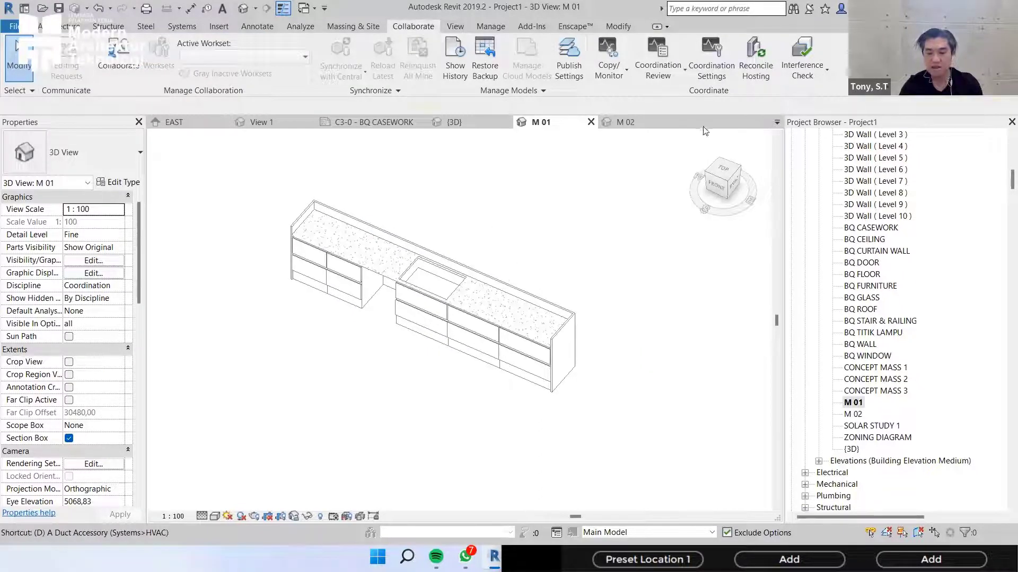
pyautogui.press('i')
pyautogui.press('Escape')
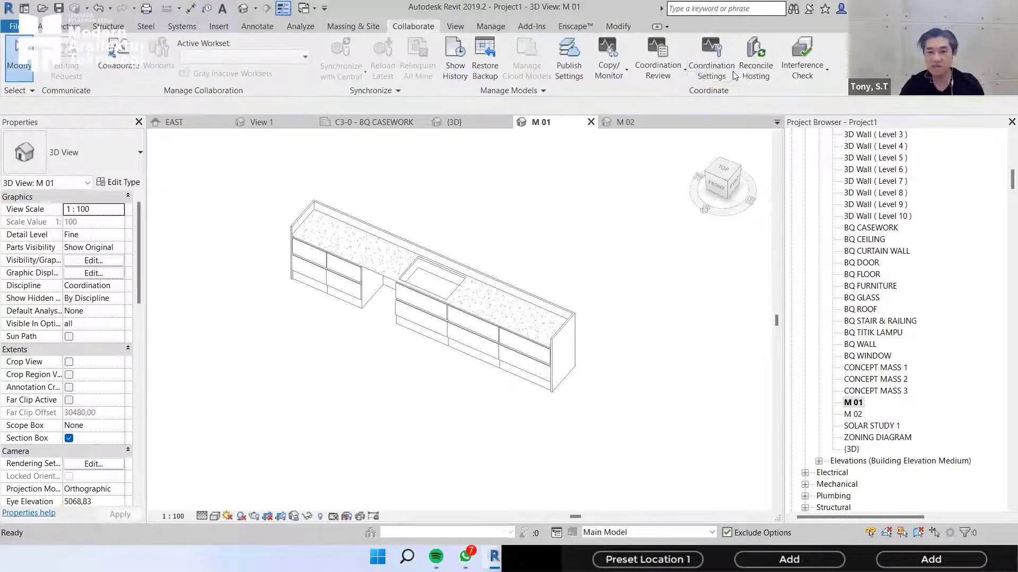
# - Set the work plane by picking the kitchen countertop's top surface
pyautogui.click(65, 27)
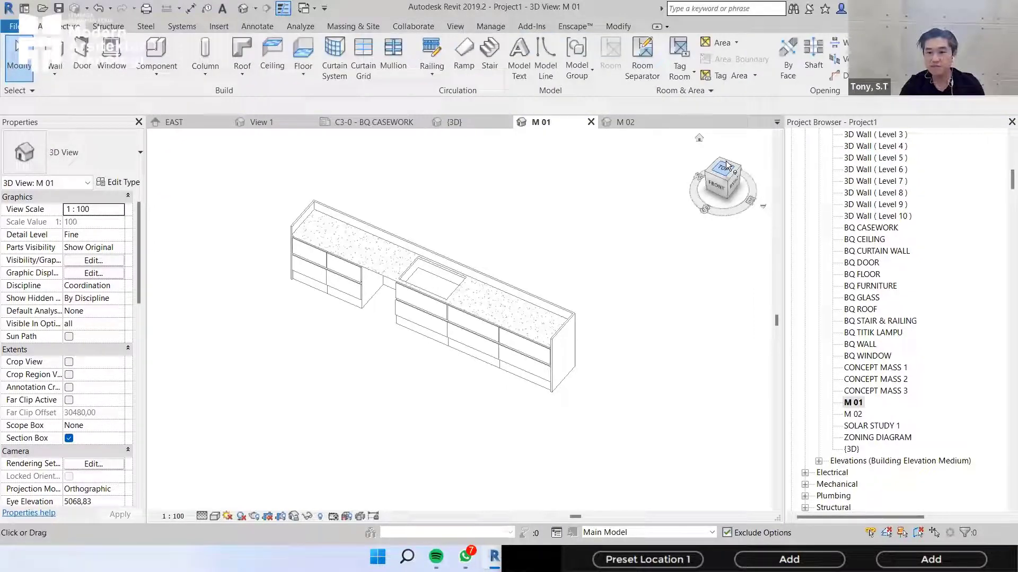
pyautogui.click(927, 53)
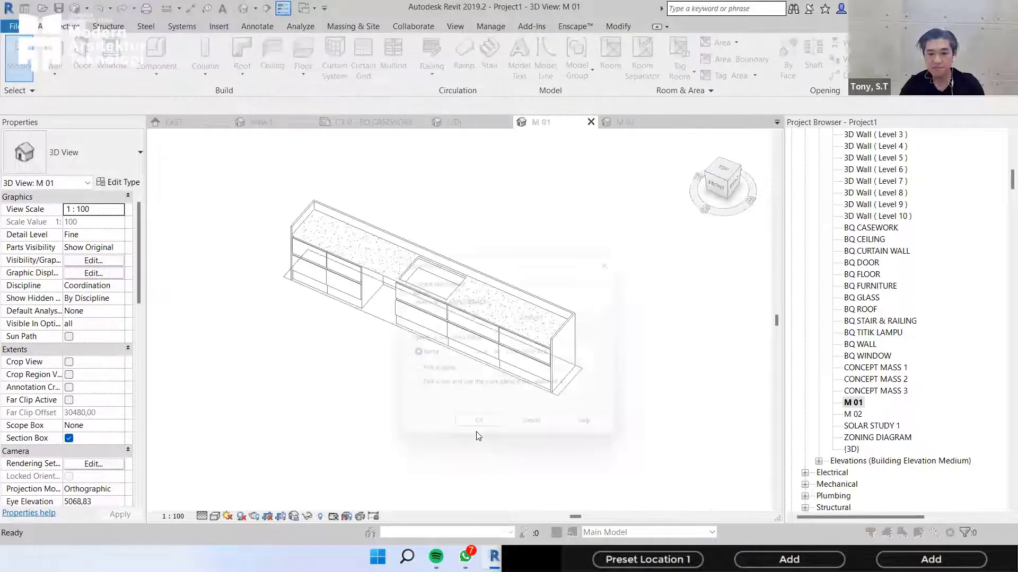
pyautogui.click(479, 432)
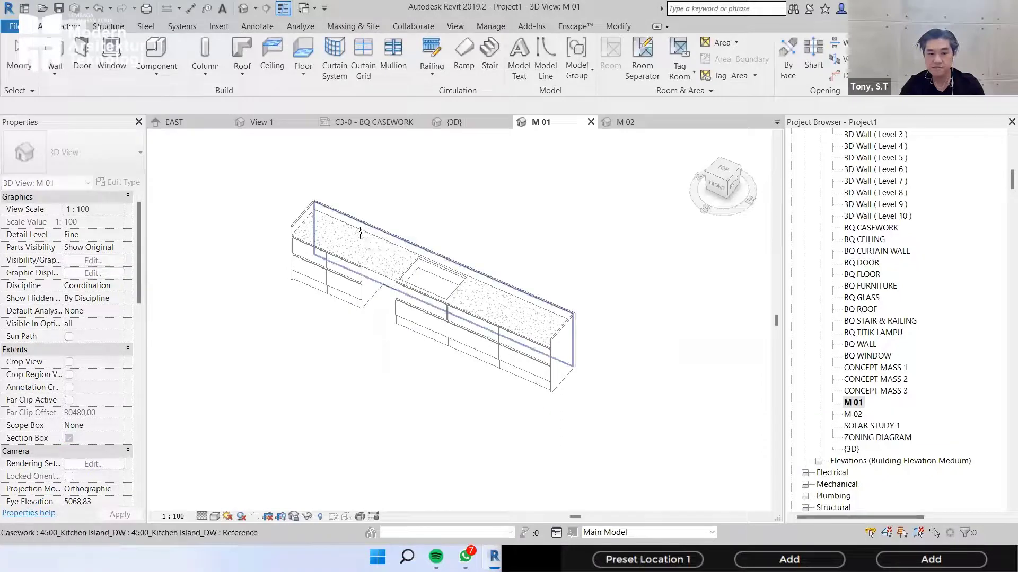
pyautogui.click(342, 258)
# - Add an aligned dimension for the countertop's depth, placed beyond its far short end
pyautogui.scroll(2, 344, 258)
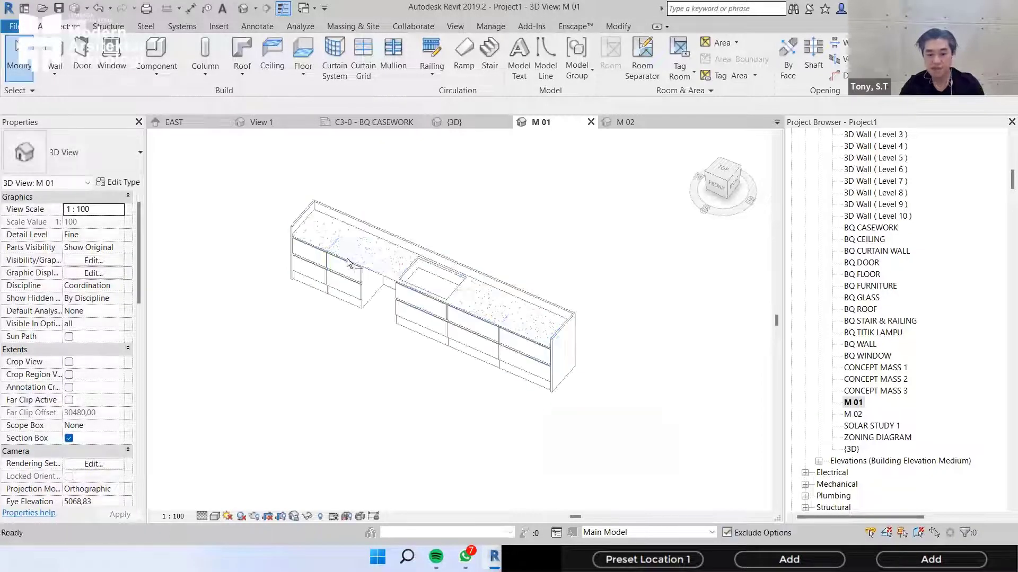
pyautogui.press('d')
pyautogui.press('i')
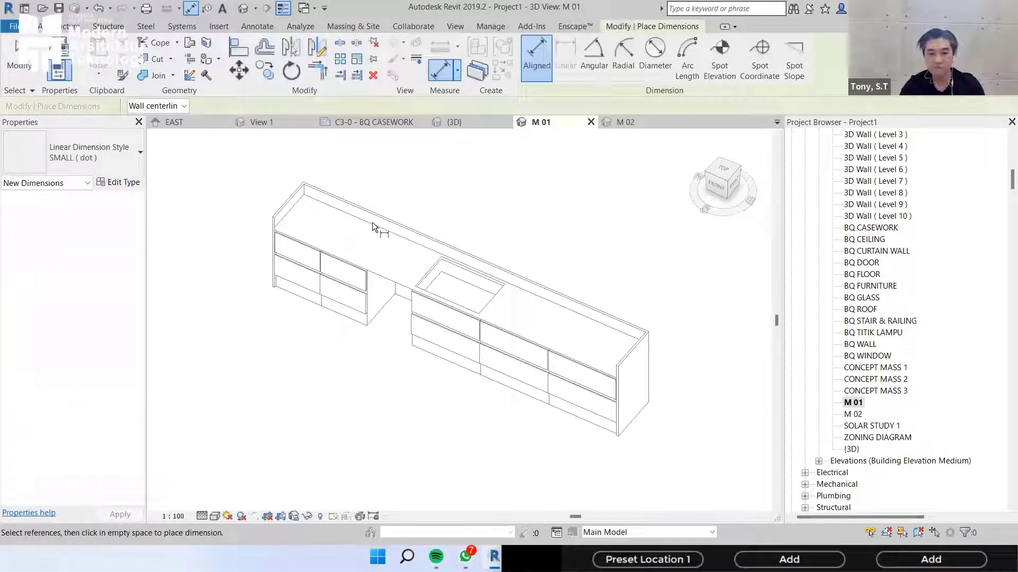
pyautogui.click(372, 222)
pyautogui.click(341, 259)
pyautogui.click(236, 189)
# - Add a chained aligned dimension along the countertop from end to end, including both sink edges, placed behind the backsplash
pyautogui.click(290, 211)
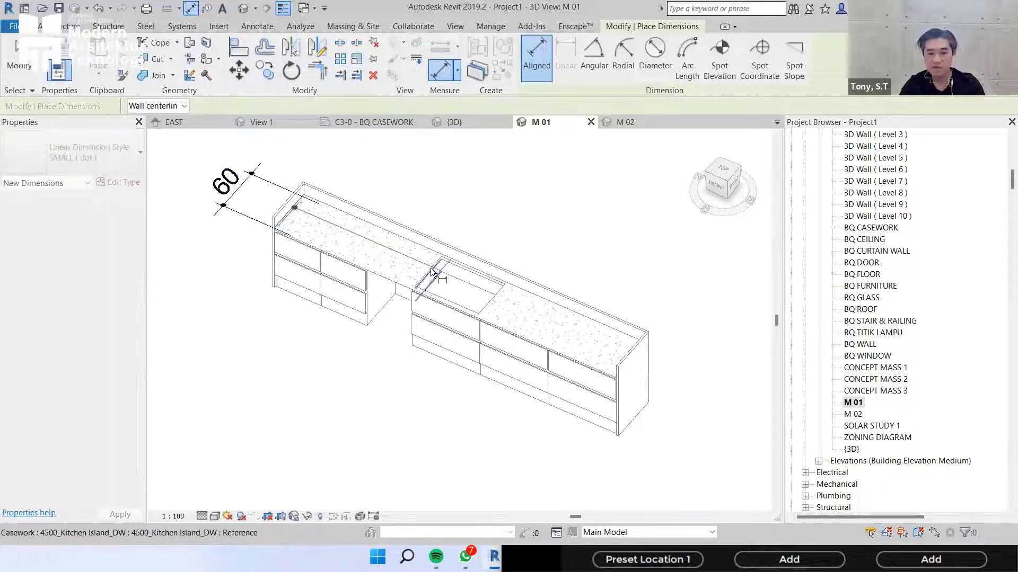
pyautogui.click(432, 269)
pyautogui.click(492, 296)
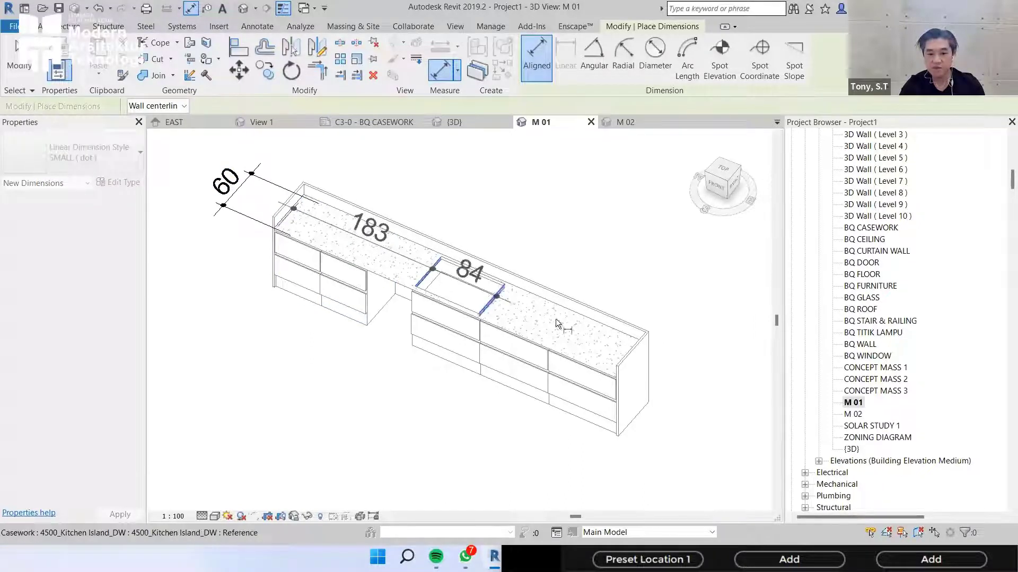
pyautogui.click(645, 342)
pyautogui.click(667, 306)
pyautogui.moveTo(334, 146); pyautogui.dragTo(350, 175, button='middle')
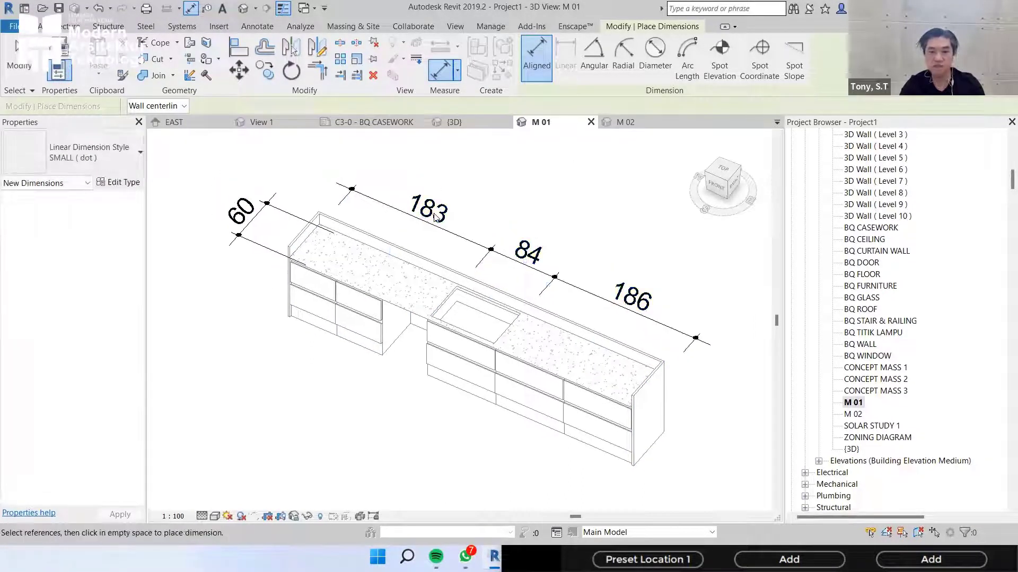
pyautogui.press('Escape')
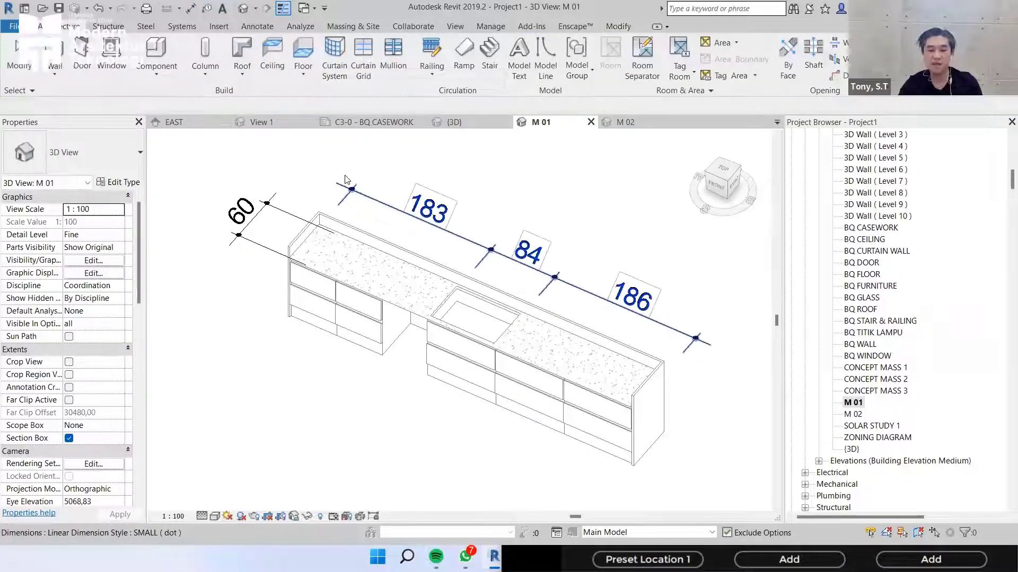
# - Change the chained countertop dimension to the SMALL 2 ( dot ) linear dimension style
pyautogui.click(361, 186)
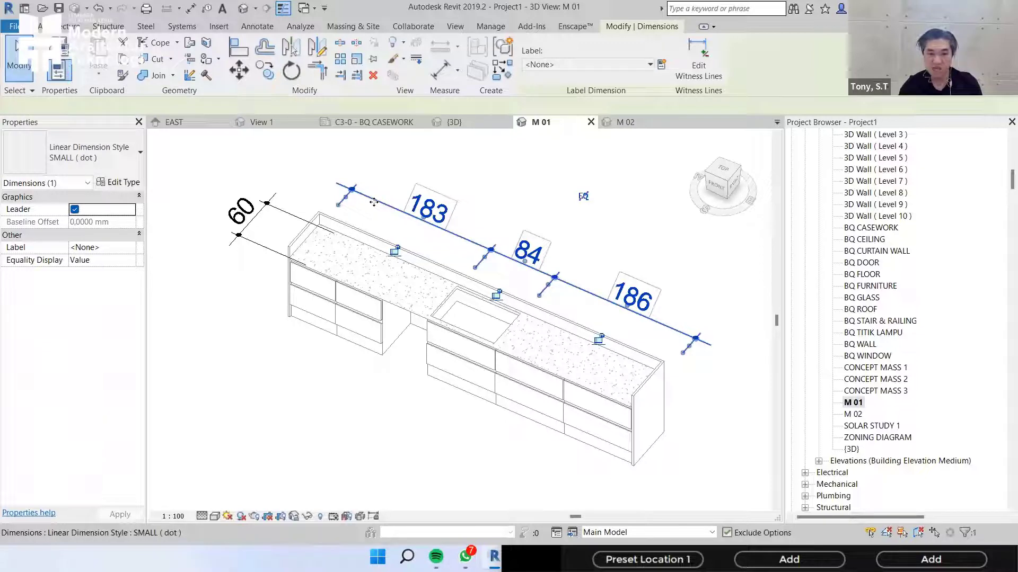
pyautogui.scroll(4, 374, 201)
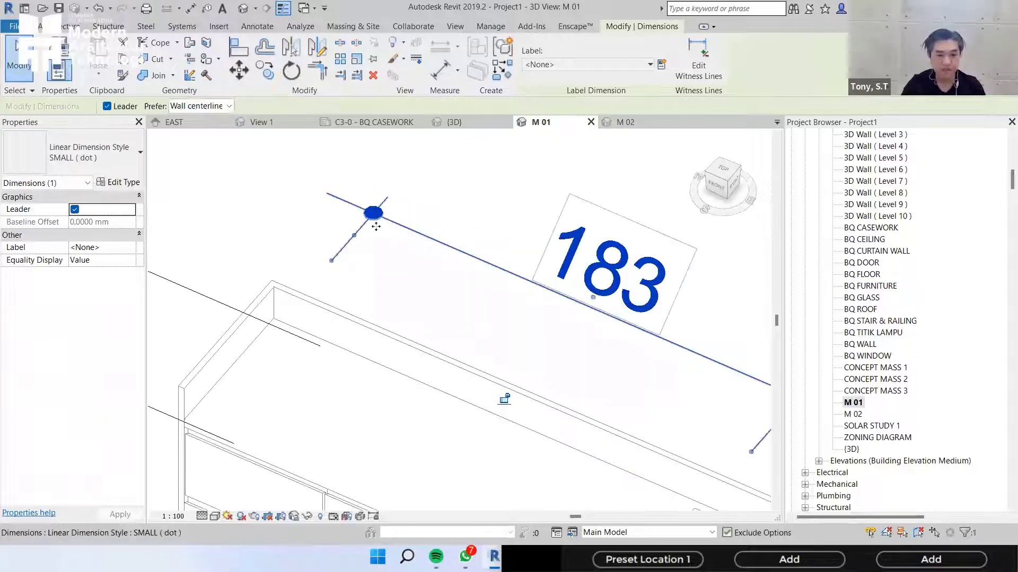
pyautogui.scroll(-4, 376, 226)
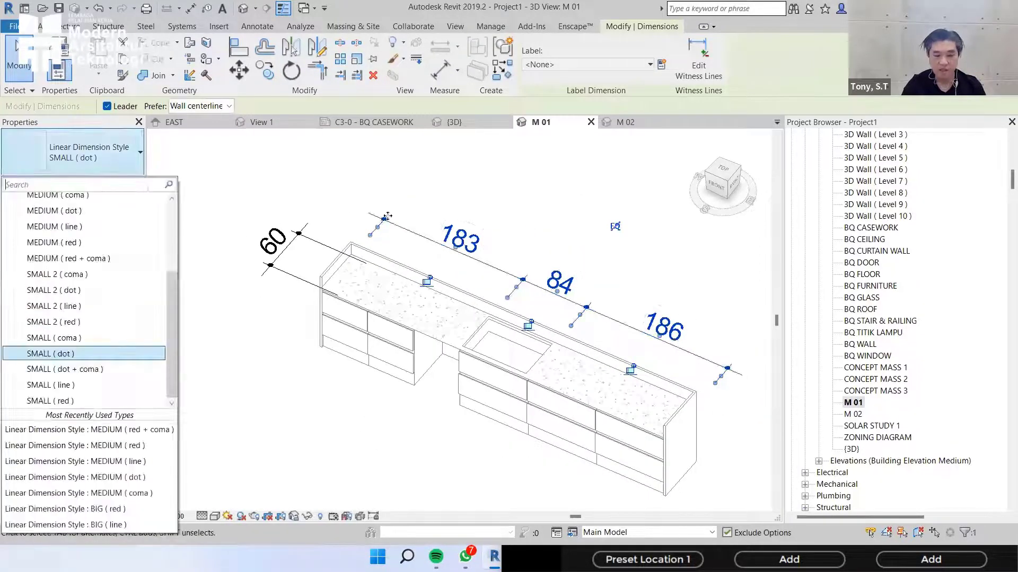
pyautogui.click(58, 290)
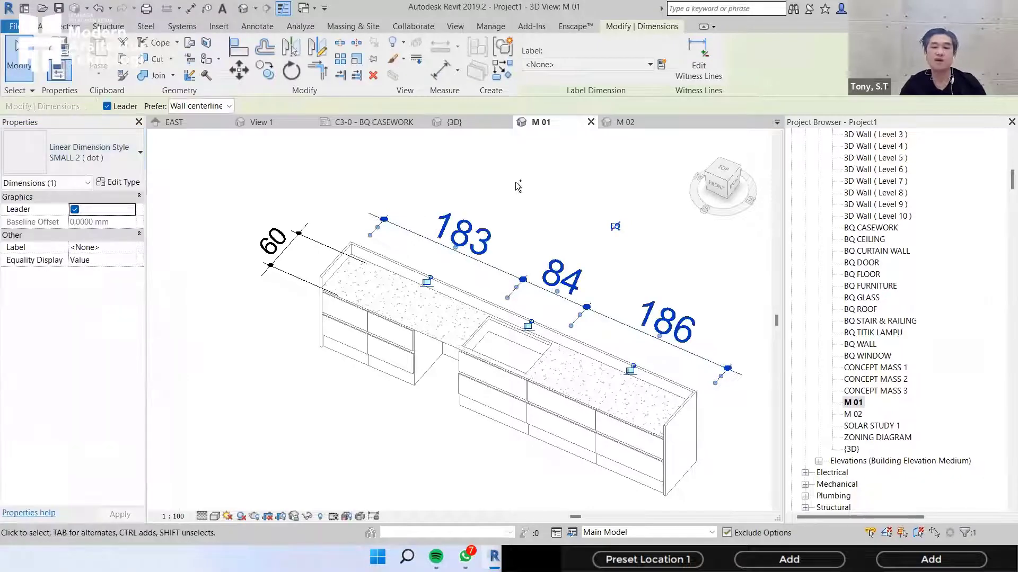
pyautogui.scroll(-2, 518, 188)
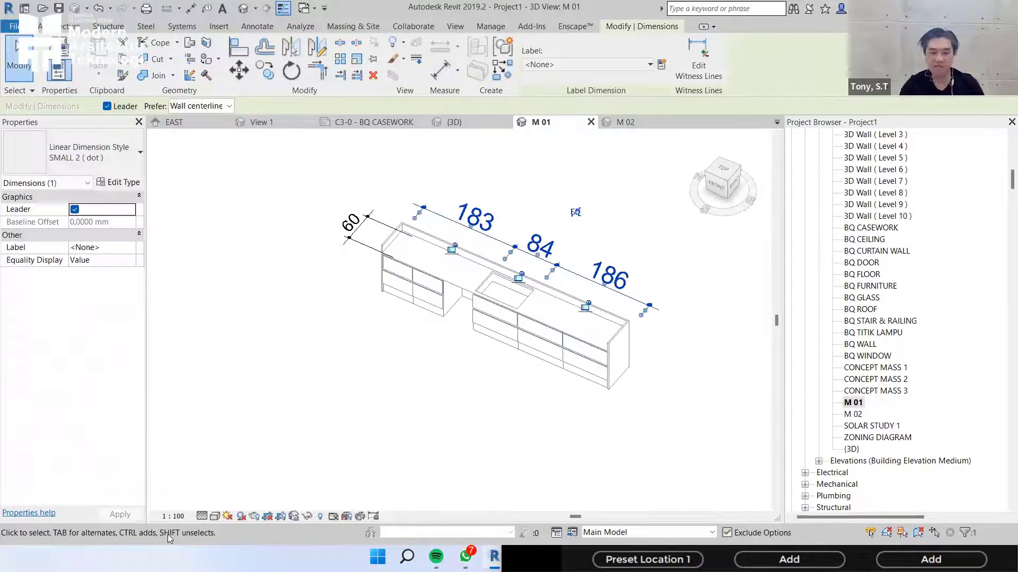
pyautogui.press('Escape')
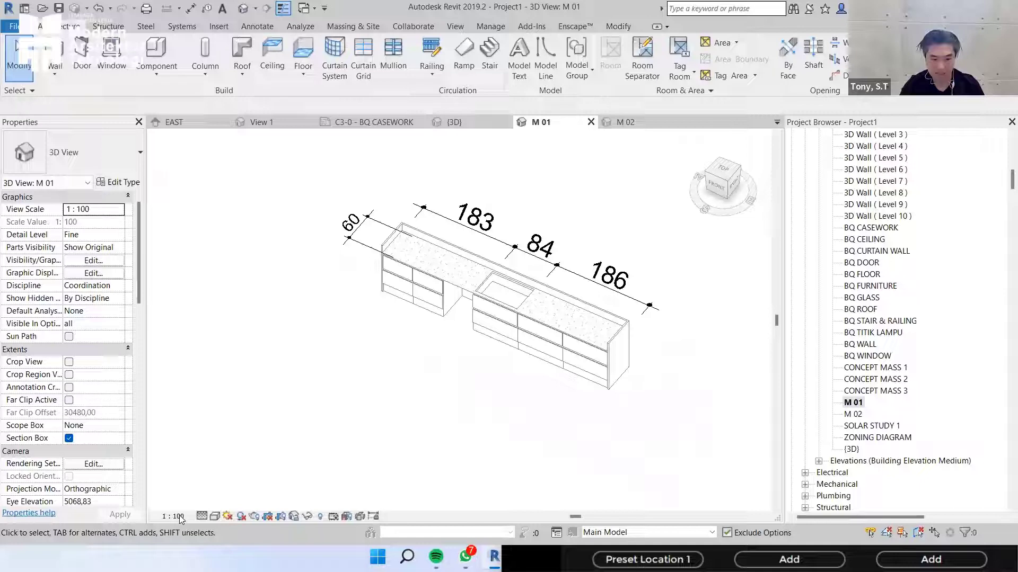
# - Set the M 01 view scale to 1 : 50
pyautogui.click(175, 516)
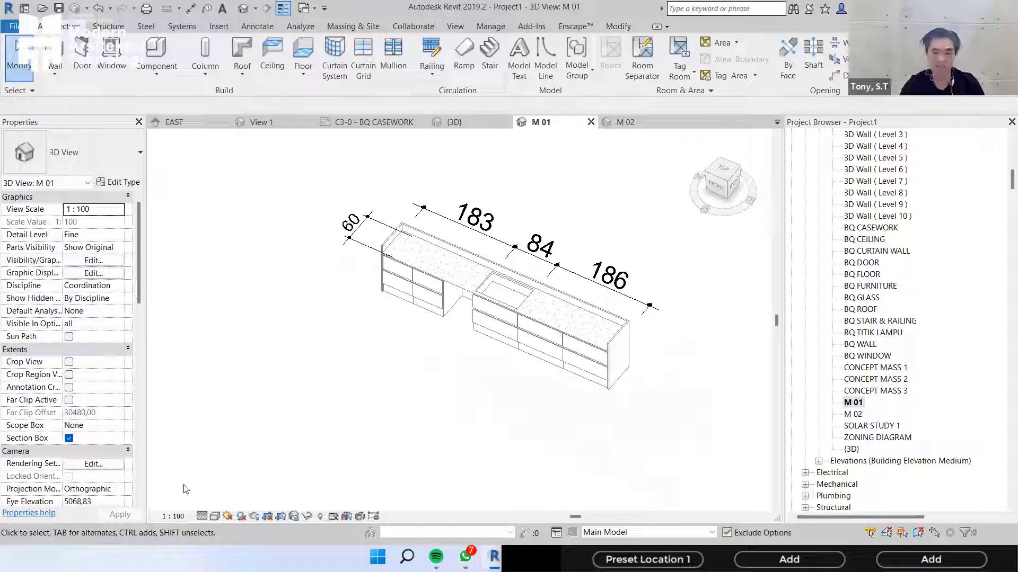
pyautogui.click(191, 436)
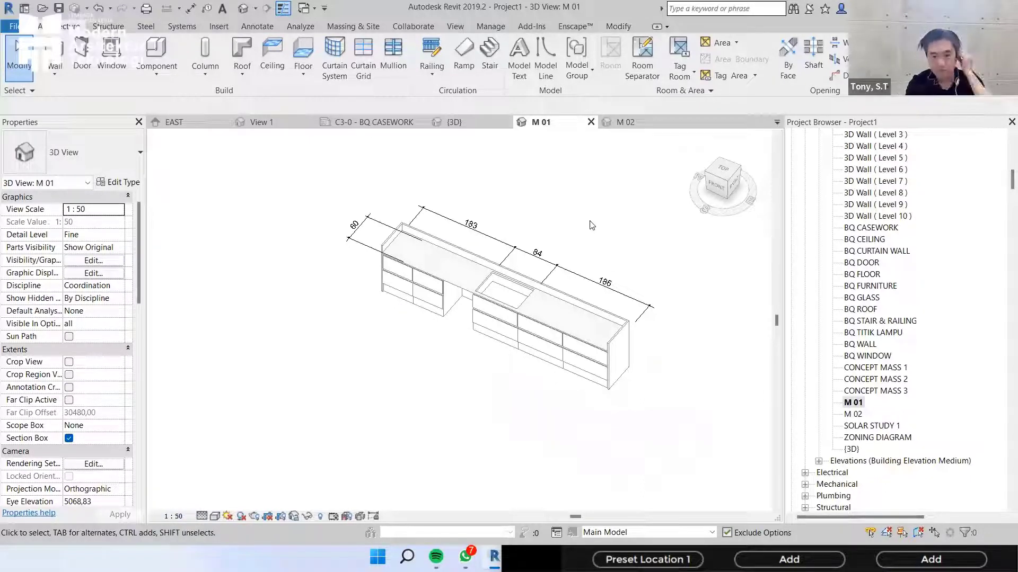
pyautogui.press('d')
pyautogui.press('a')
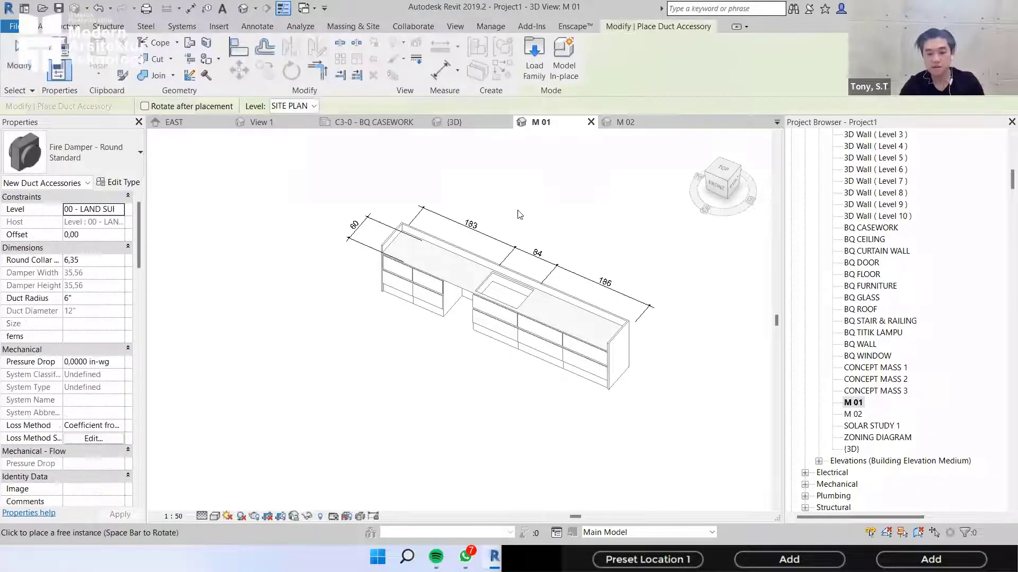
pyautogui.press('Escape')
# - Add an aligned dimension for the countertop's overall length, placed outside the chained dimension
pyautogui.press('d')
pyautogui.press('i')
pyautogui.click(395, 237)
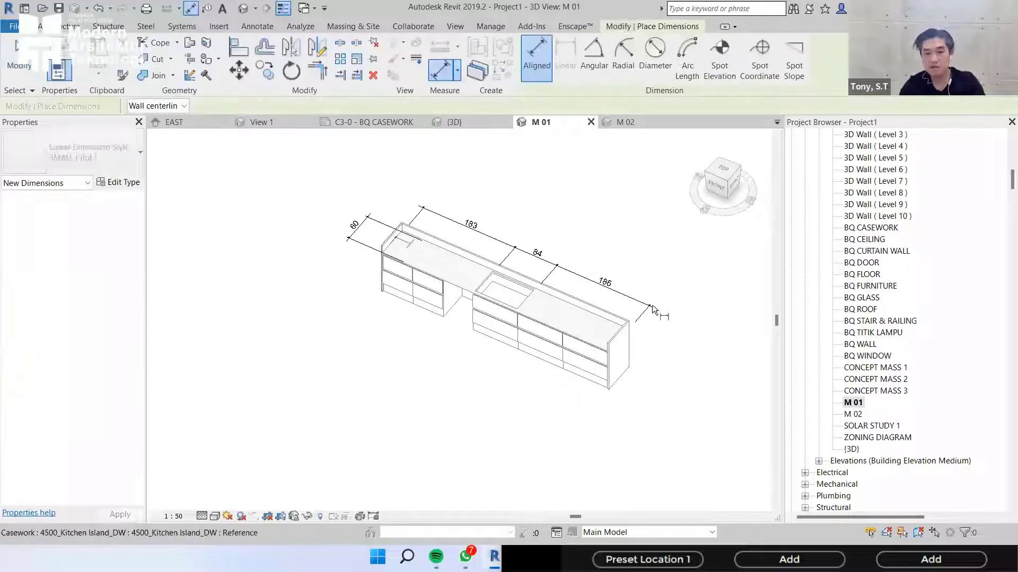
pyautogui.click(615, 330)
pyautogui.click(663, 295)
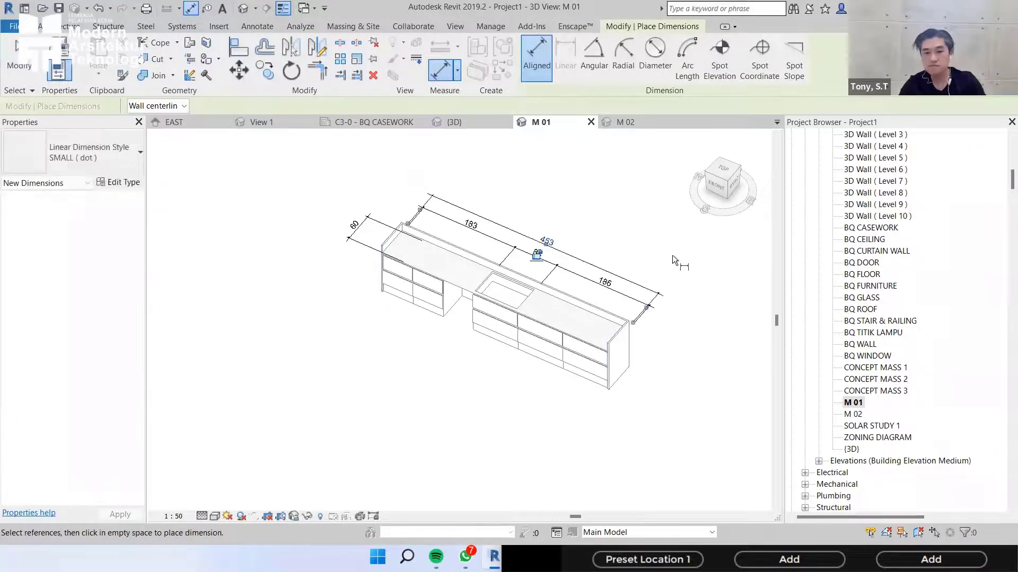
pyautogui.press('Escape')
pyautogui.press('Escape')
# - Save the current orientation of the M 01 view and lock the view
pyautogui.scroll(3, 524, 350)
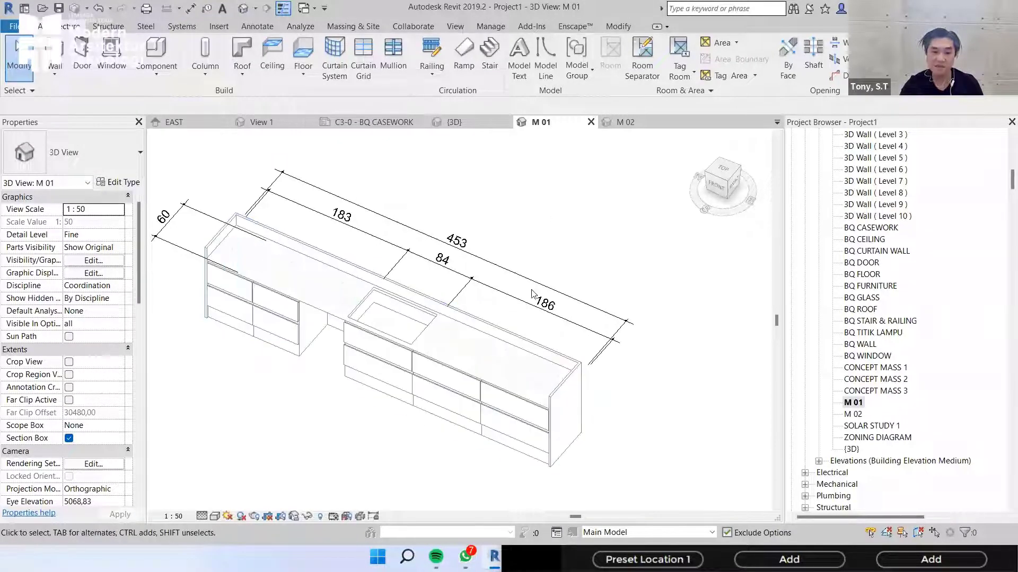
pyautogui.scroll(2, 498, 331)
pyautogui.scroll(-2, 486, 333)
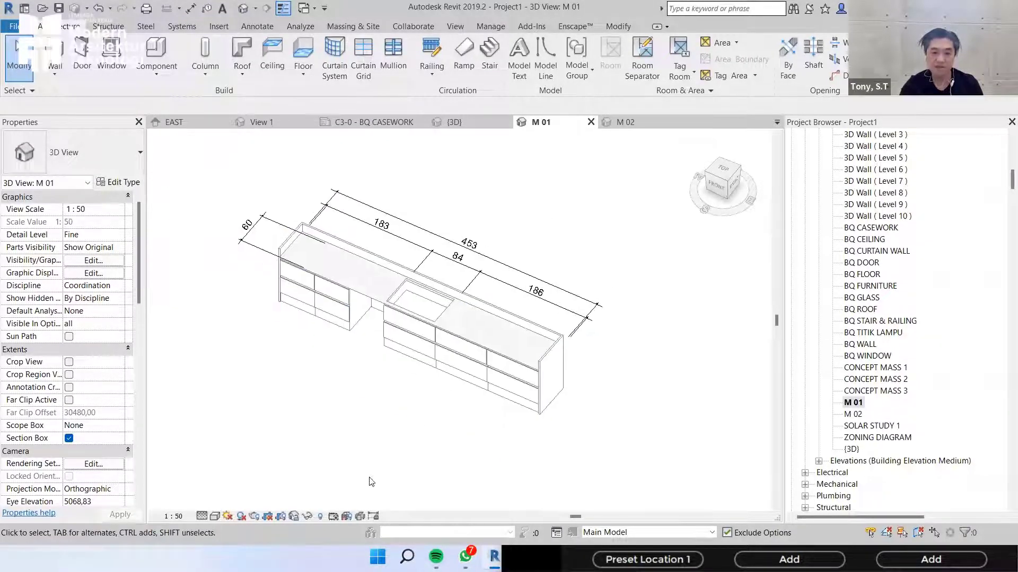
pyautogui.click(295, 517)
pyautogui.click(328, 475)
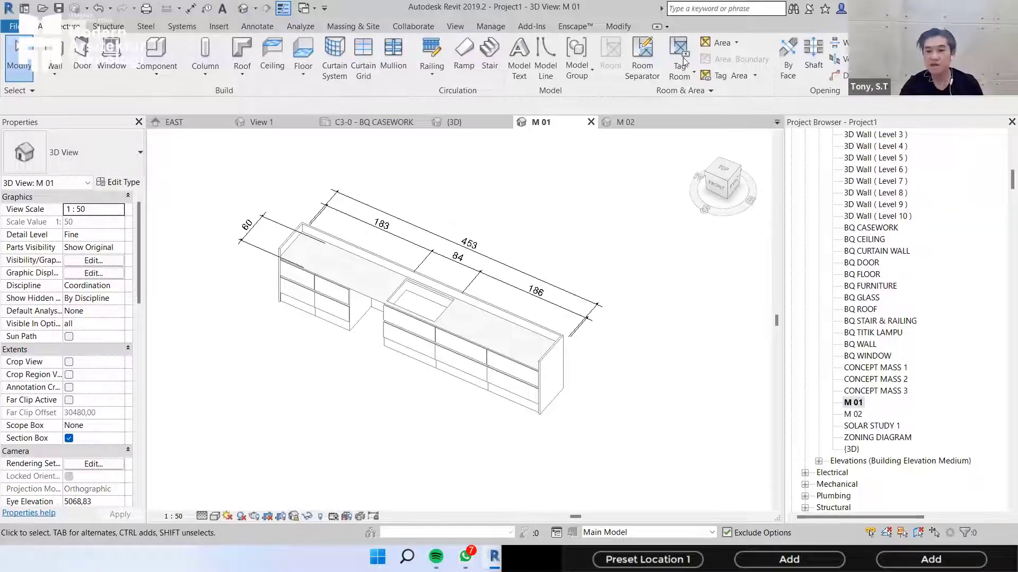
# - Tag the kitchen casework with a small multi-category tag, bending its free-end leader above the countertop dimensions
pyautogui.click(257, 26)
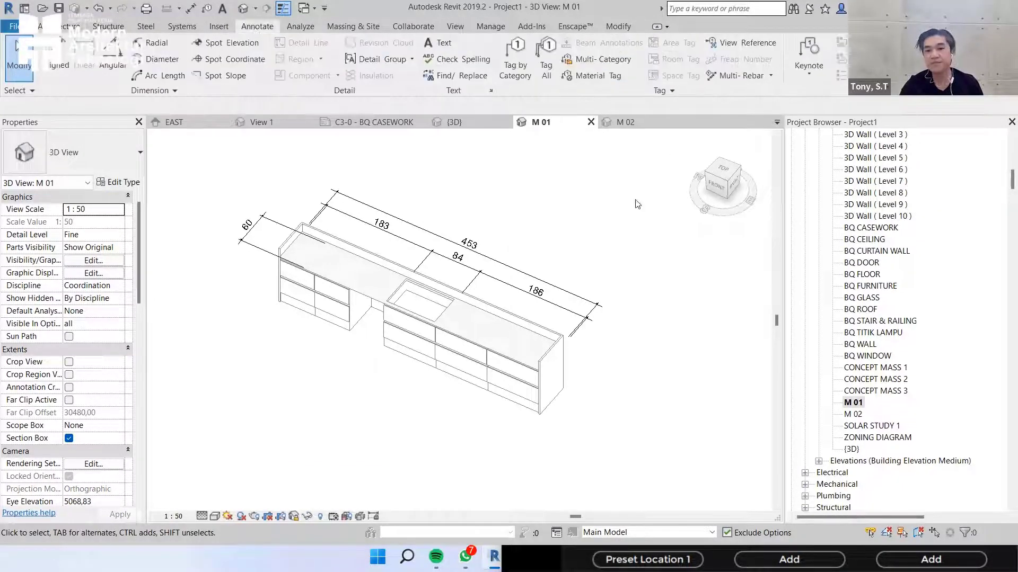
pyautogui.click(598, 59)
pyautogui.click(505, 212)
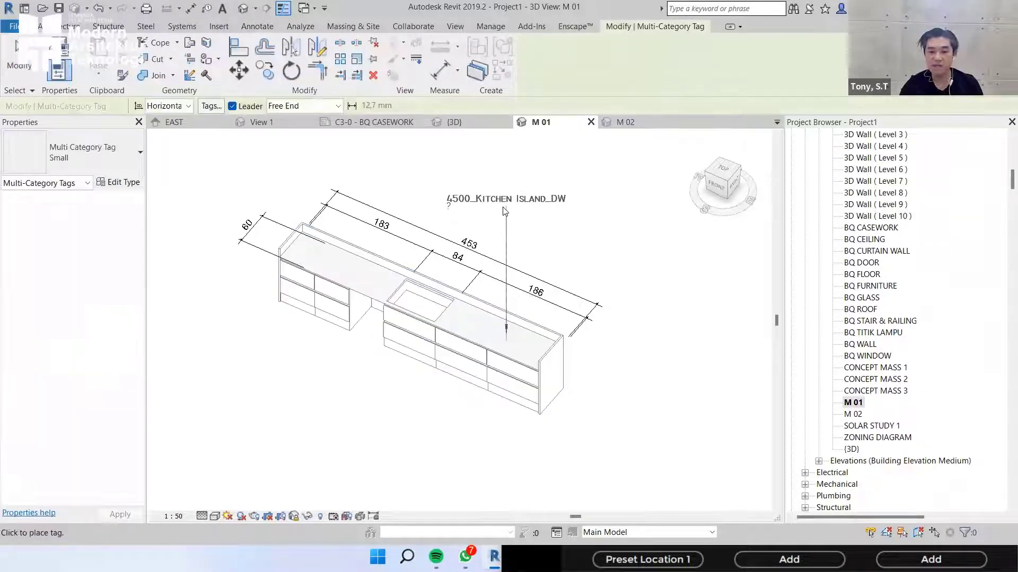
pyautogui.moveTo(506, 210); pyautogui.dragTo(621, 209)
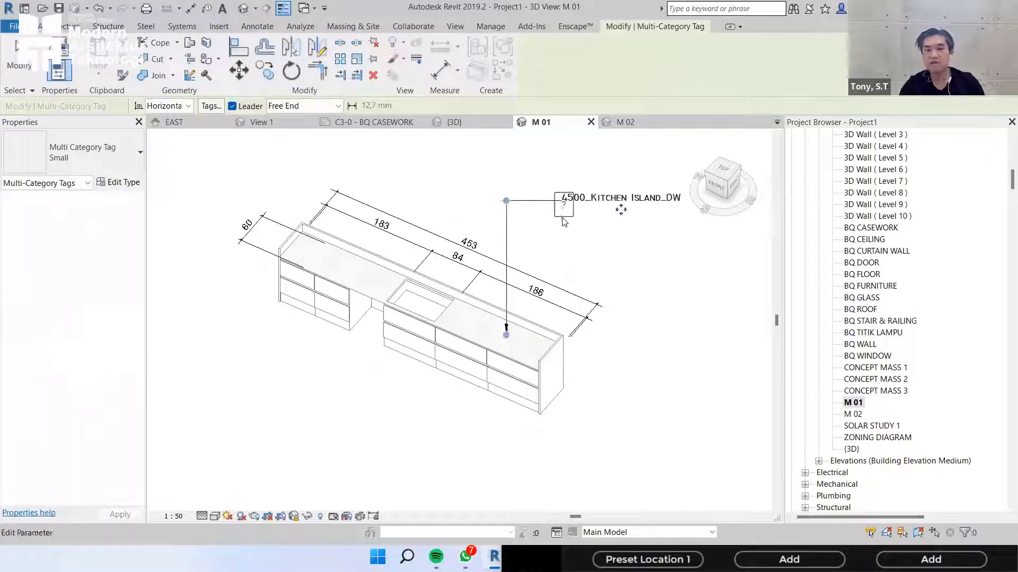
pyautogui.scroll(2, 571, 189)
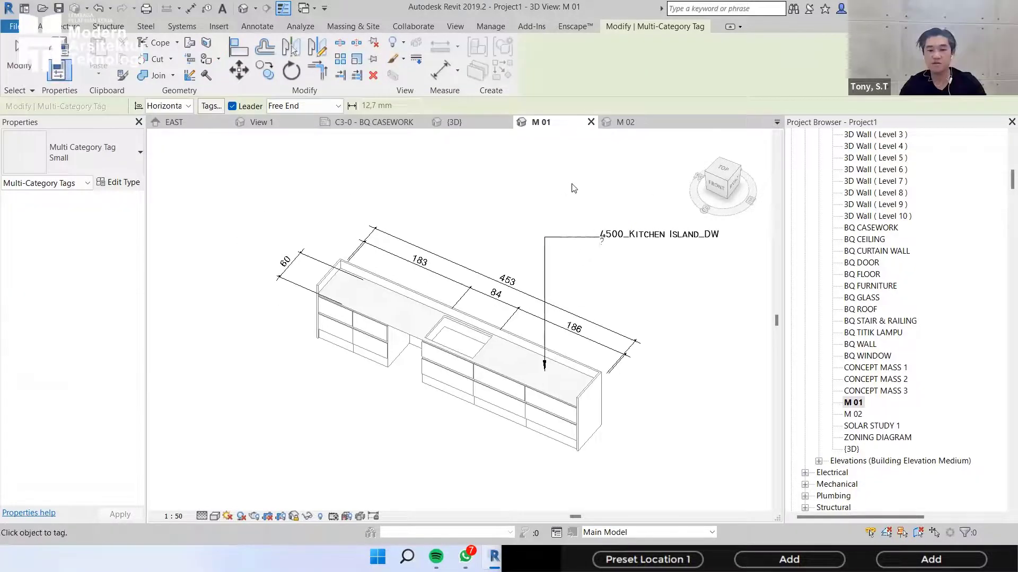
pyautogui.press('Escape')
# - Add a small material tag to the countertop surface, with its leader running above the dimensions
pyautogui.click(604, 79)
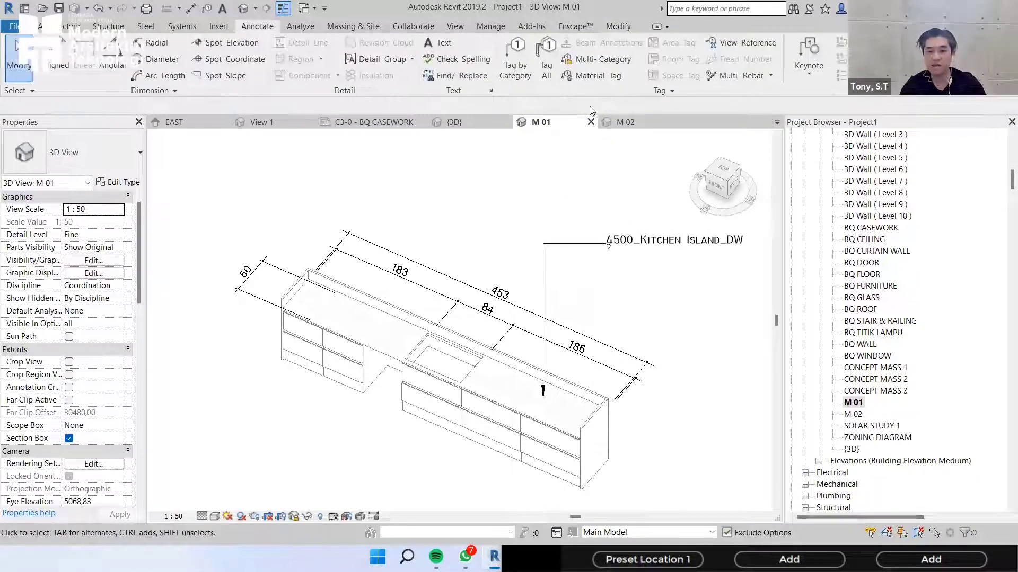
pyautogui.click(361, 317)
pyautogui.click(445, 199)
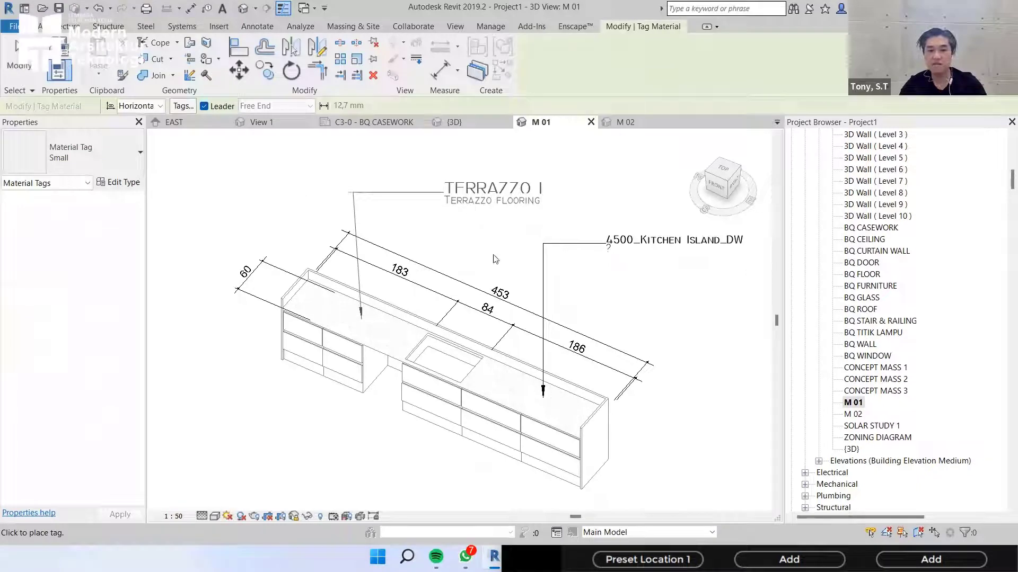
pyautogui.press('Escape')
# - Add an Arial 4 text note reading "EWFRewtrwetwadWARQw" with a two-segment leader to the casework's sink-side end
pyautogui.scroll(-2, 600, 206)
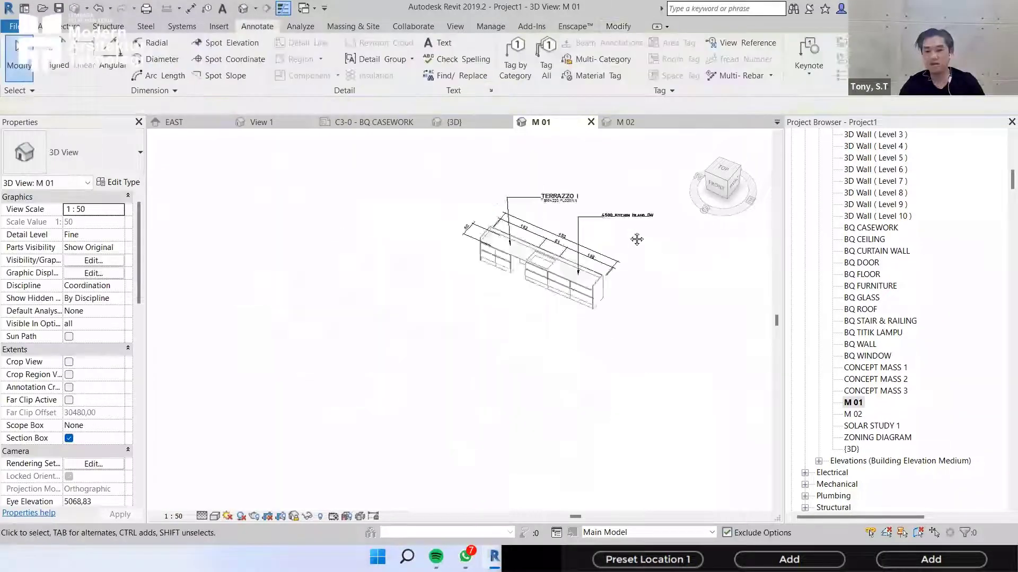
pyautogui.scroll(3, 610, 249)
pyautogui.press('t')
pyautogui.press('x')
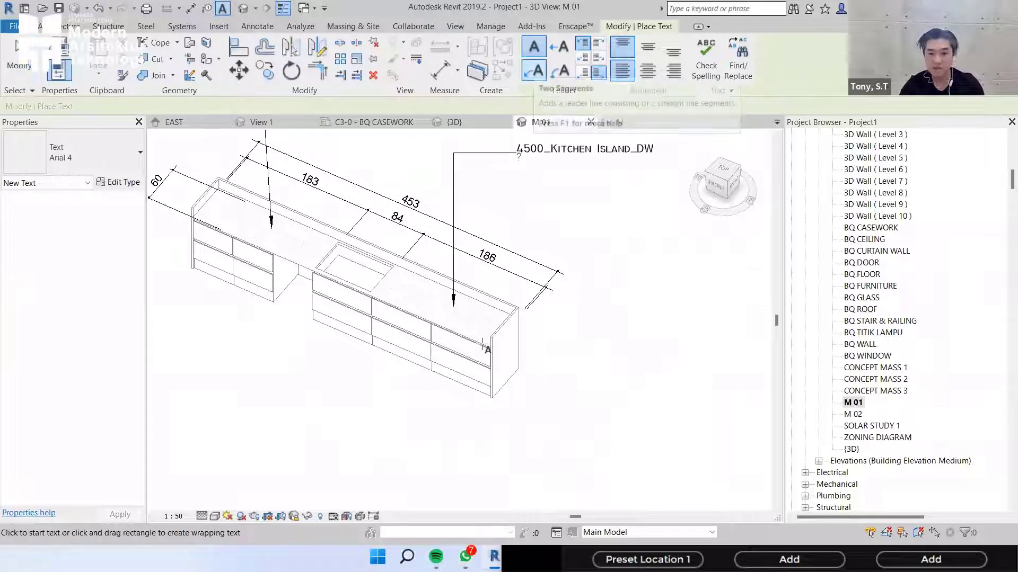
pyautogui.click(534, 70)
pyautogui.click(481, 417)
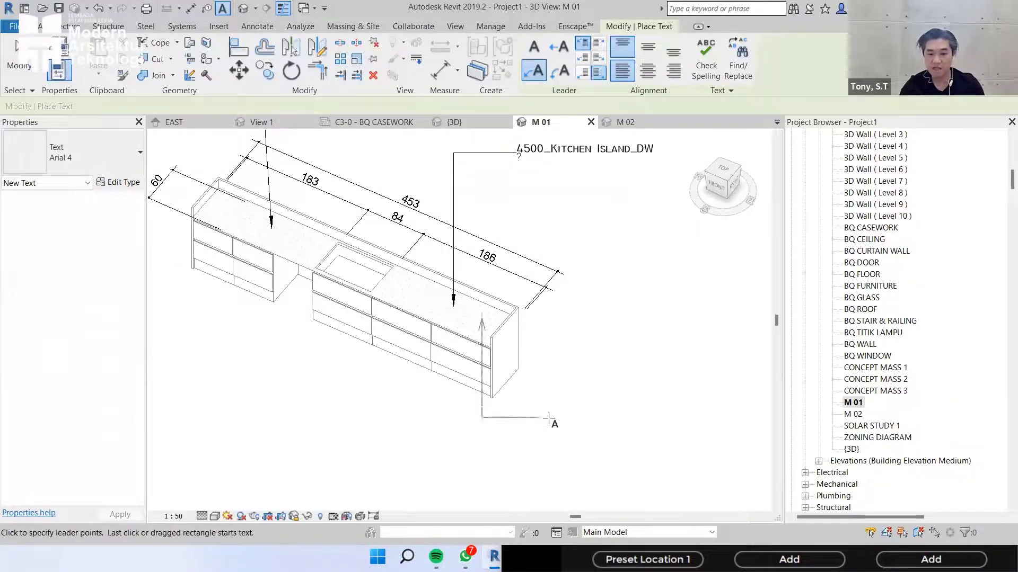
pyautogui.write('EWFRewtrwetwadWARQw')
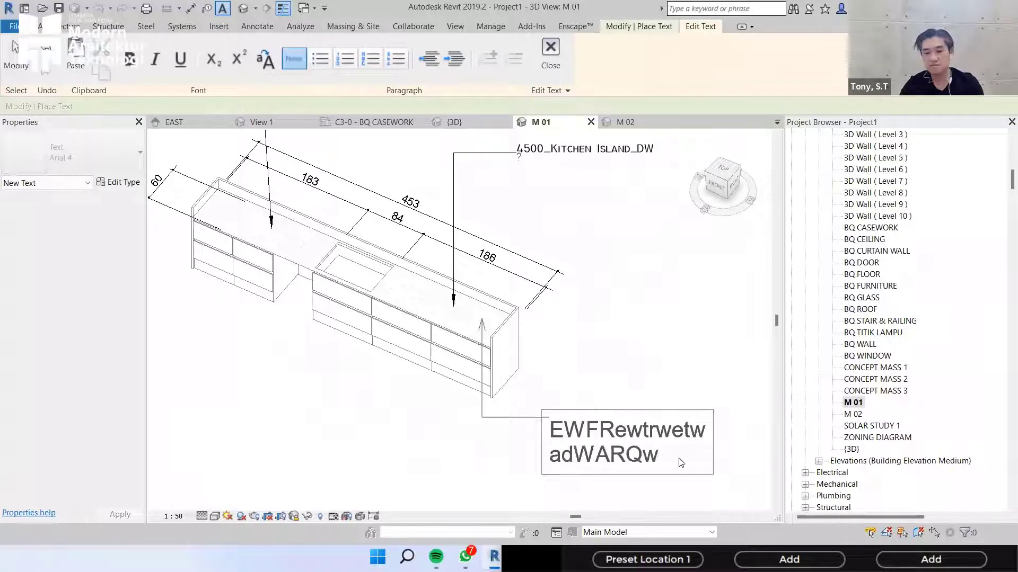
# - Format the note's second line, "adWARQw", as superscript and finish the text note
pyautogui.moveTo(681, 463); pyautogui.dragTo(549, 455)
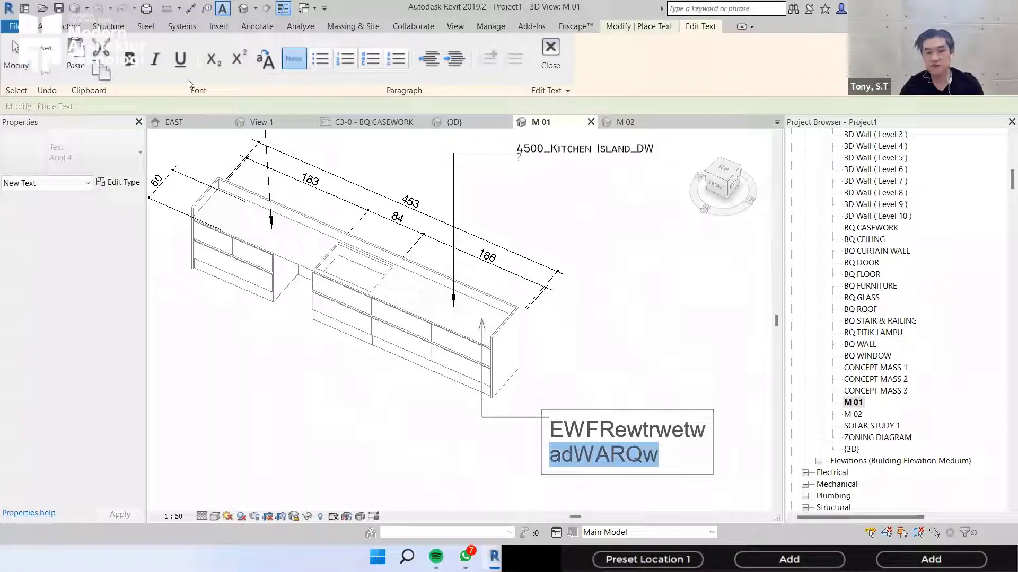
pyautogui.click(239, 59)
pyautogui.click(674, 327)
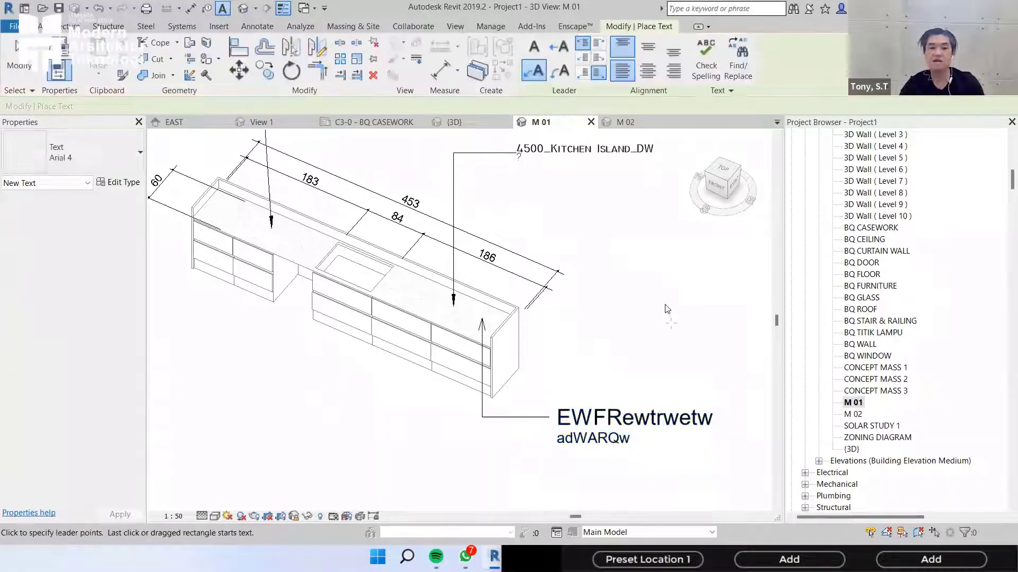
pyautogui.press('Escape')
pyautogui.scroll(-5, 612, 319)
pyautogui.scroll(4, 608, 318)
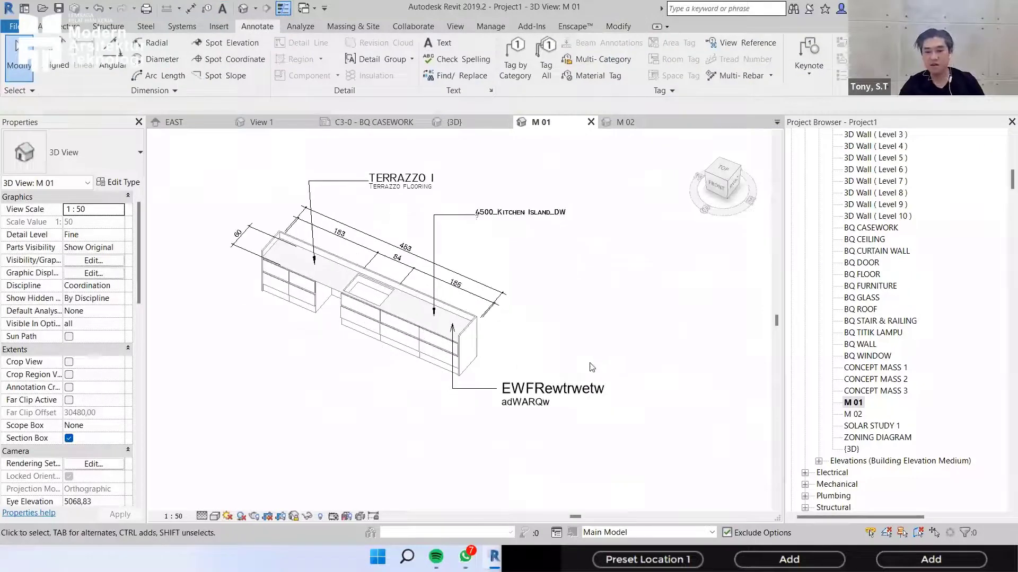
pyautogui.moveTo(516, 357); pyautogui.dragTo(537, 366, button='middle')
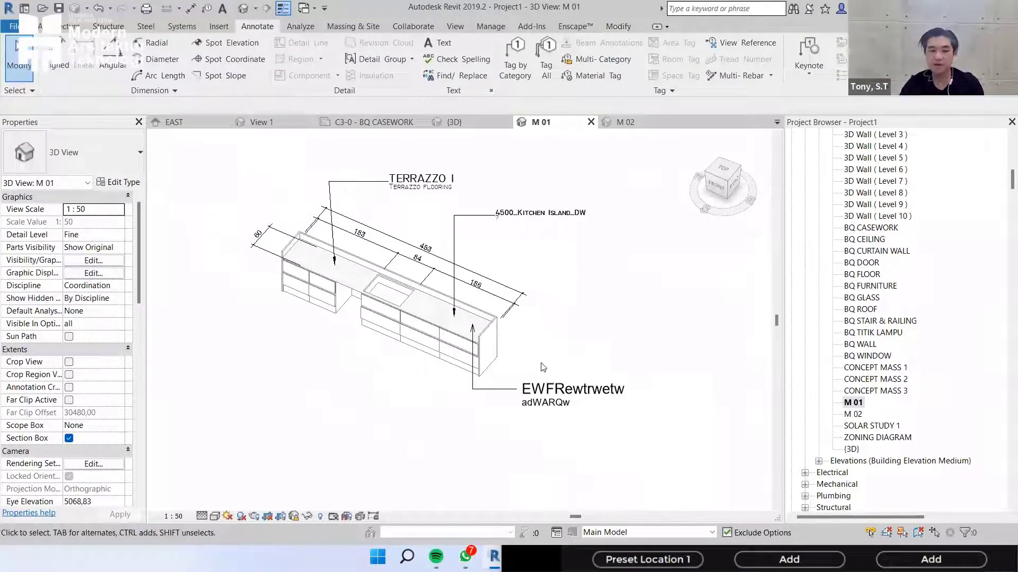
pyautogui.moveTo(552, 320); pyautogui.dragTo(550, 311, button='middle')
# - Find the sheet C3-01 - DETAIL ( M 01 ) in the project browser and start adding a view to it
pyautogui.click(853, 403)
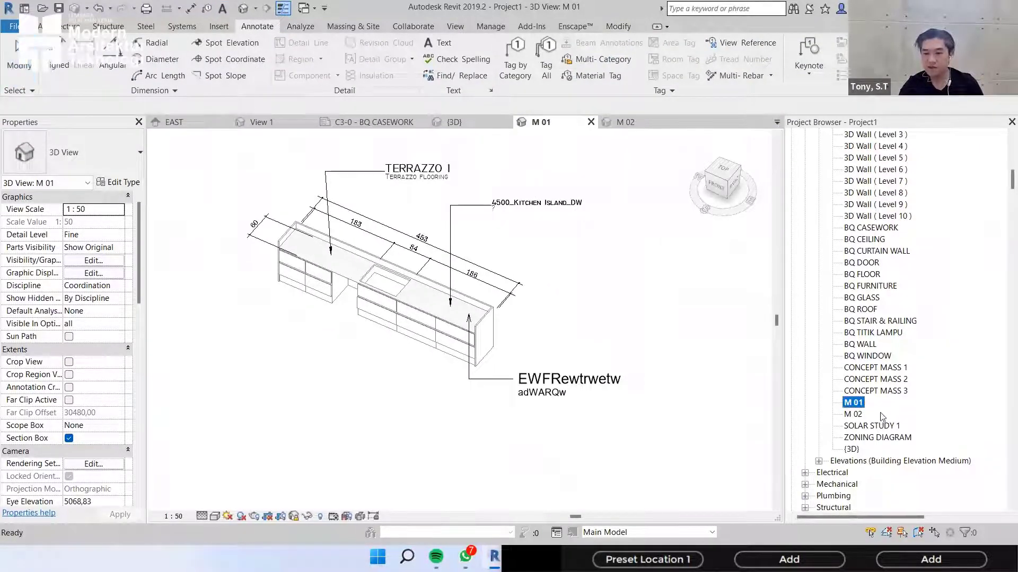
pyautogui.scroll(-15, 864, 392)
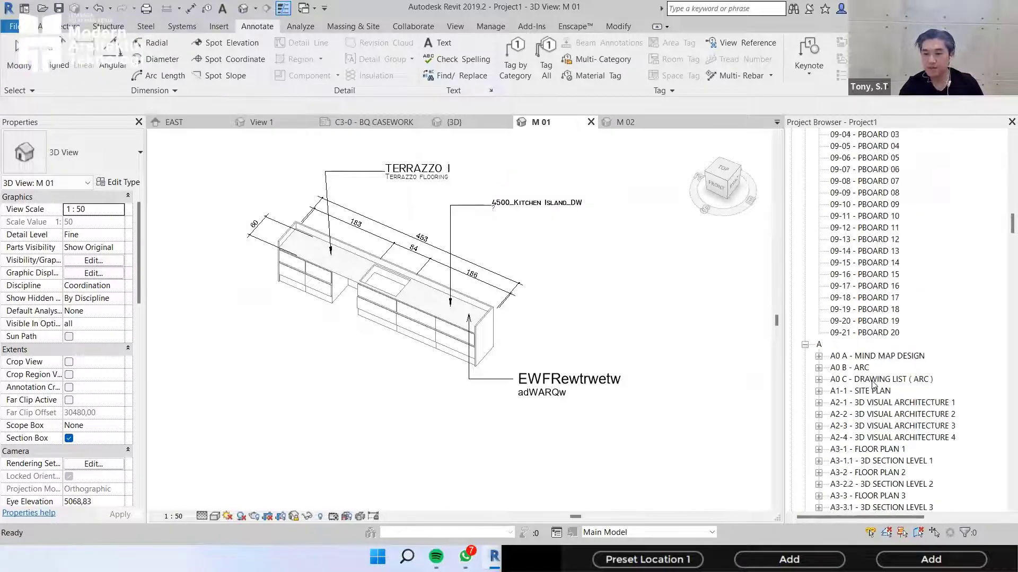
pyautogui.scroll(-15, 873, 384)
pyautogui.scroll(-15, 873, 384)
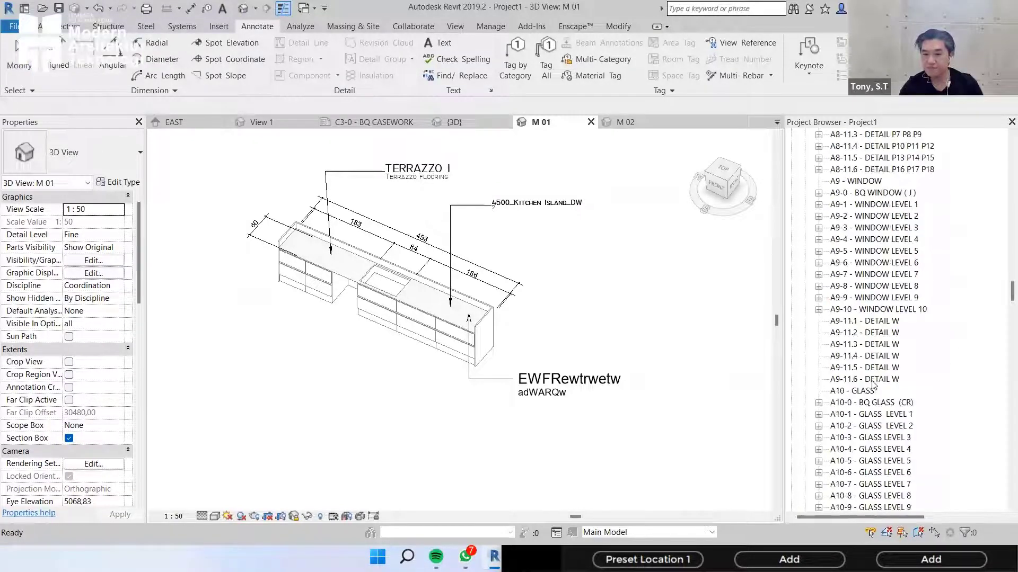
pyautogui.scroll(1, 873, 384)
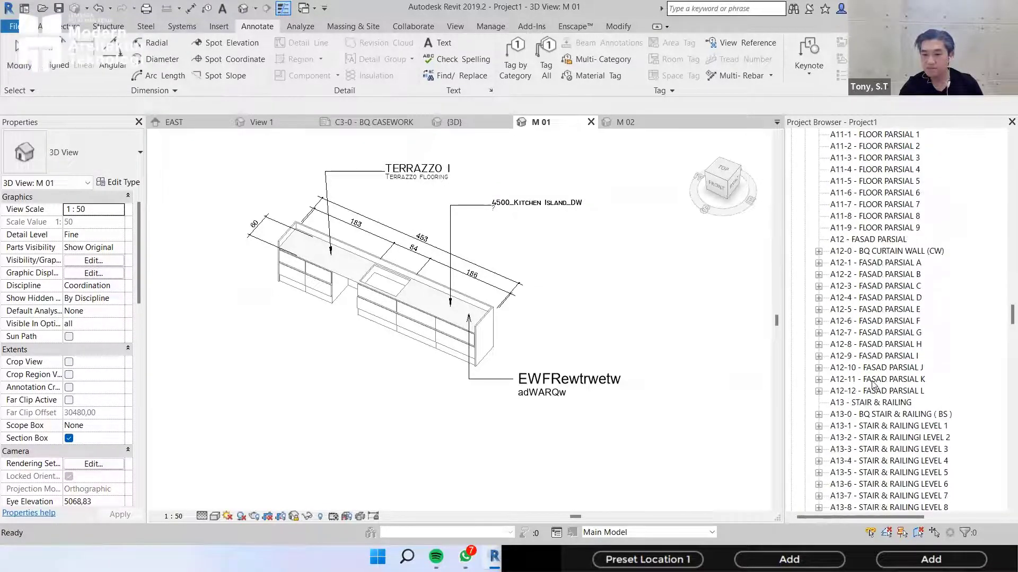
pyautogui.scroll(-20, 873, 384)
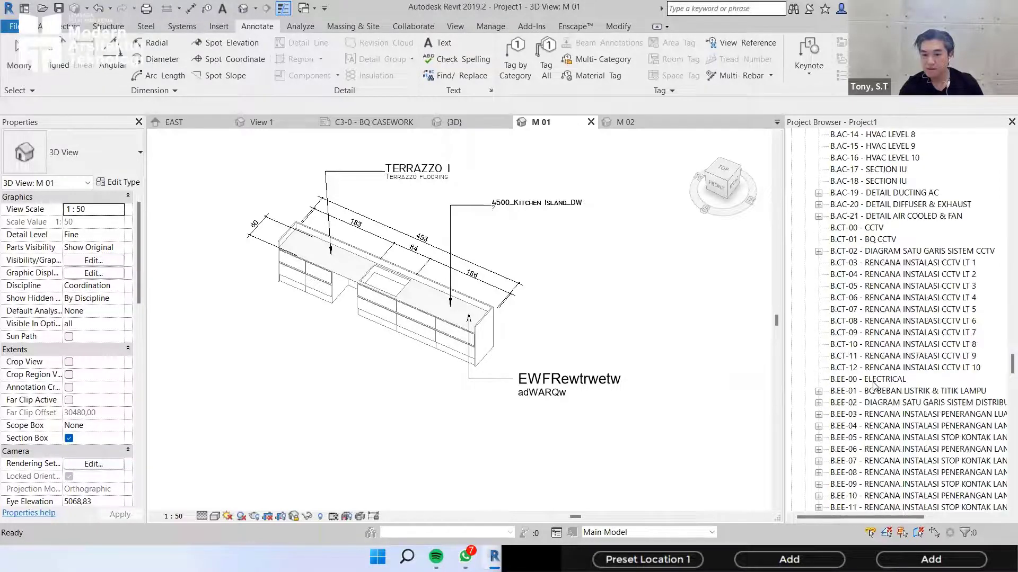
pyautogui.scroll(-20, 873, 384)
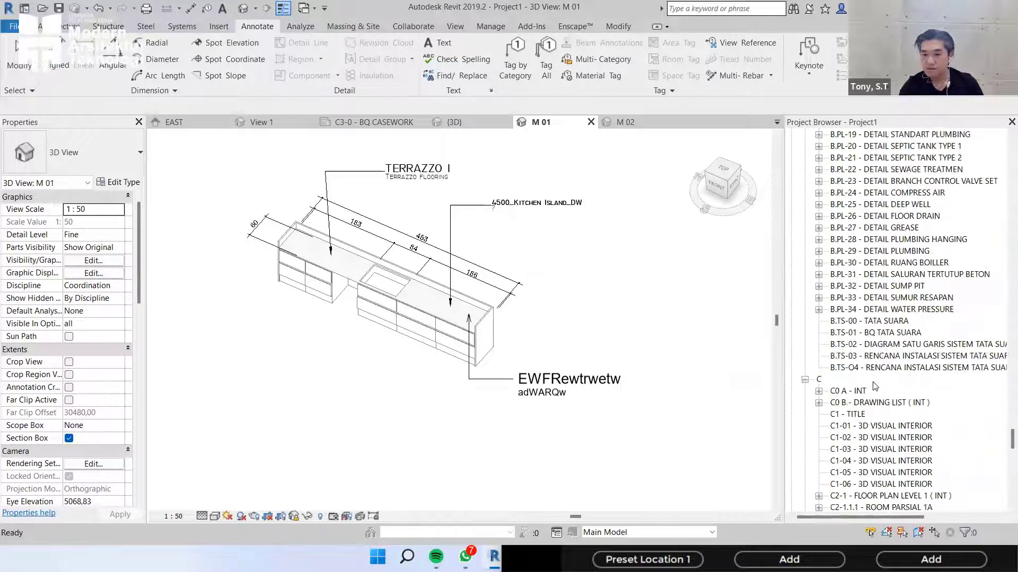
pyautogui.scroll(-15, 875, 385)
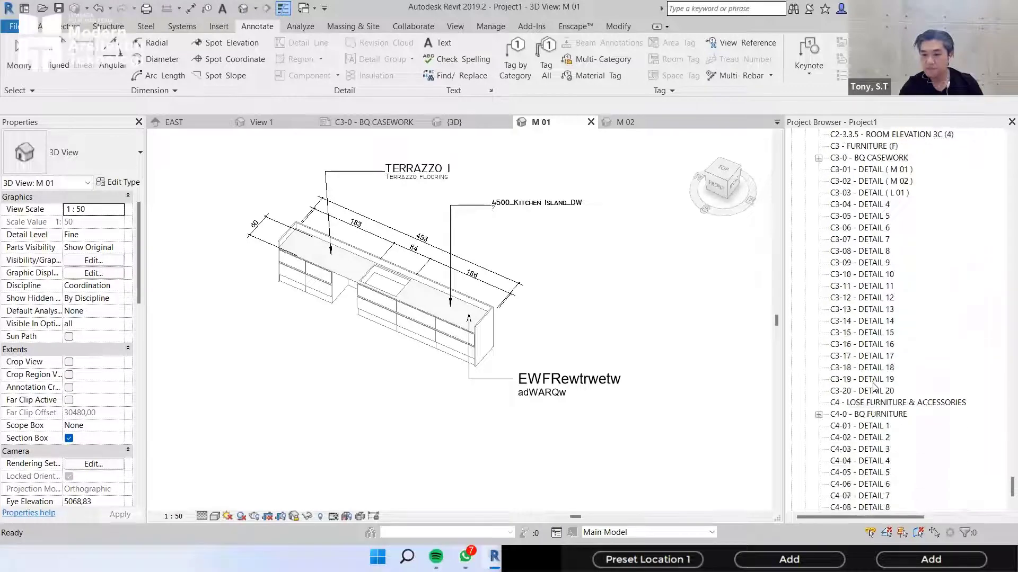
pyautogui.click(884, 228)
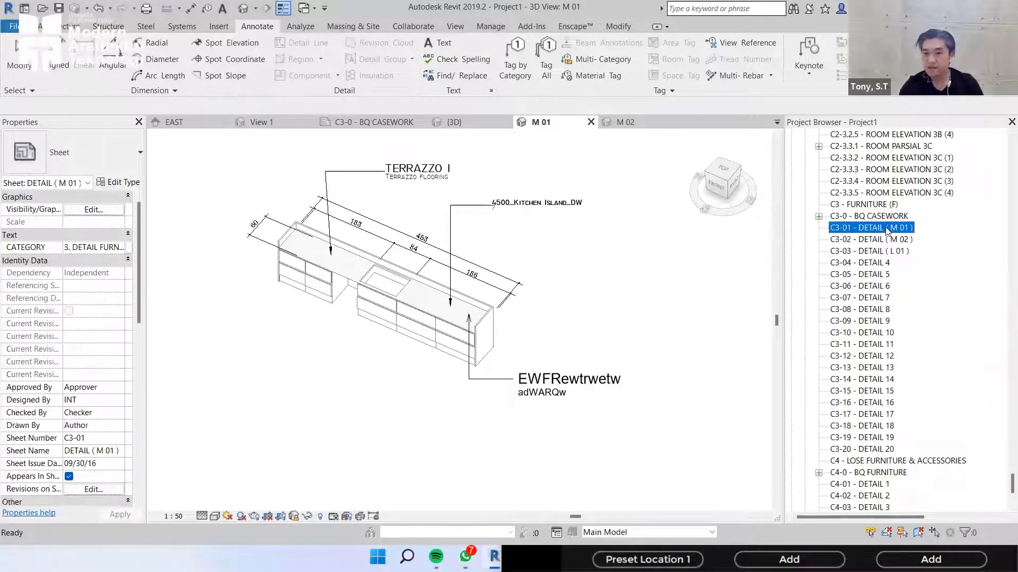
pyautogui.rightClick(884, 228)
pyautogui.click(884, 263)
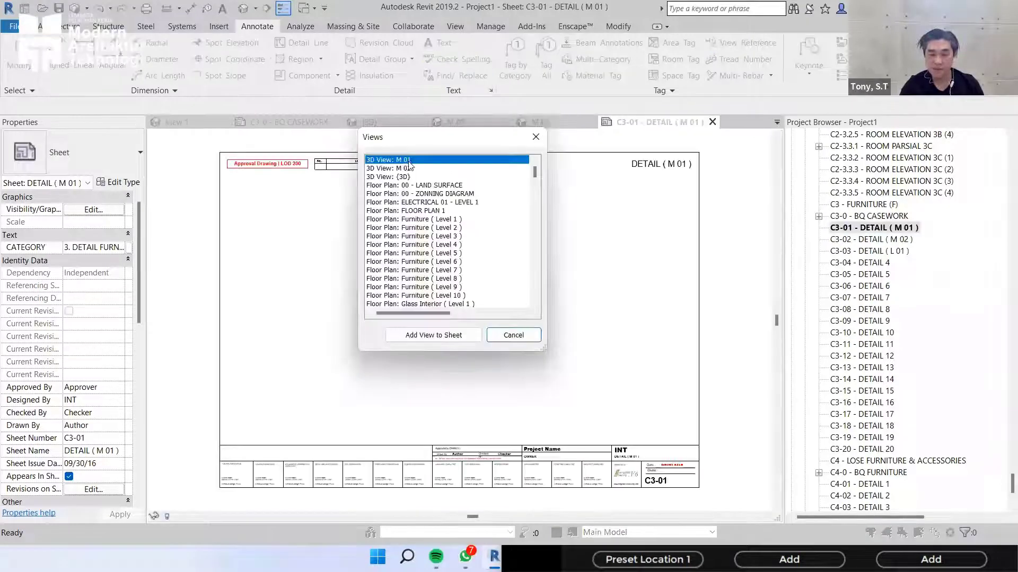
# - Place the 3D view M 01 near the middle of sheet C3-01
pyautogui.click(452, 342)
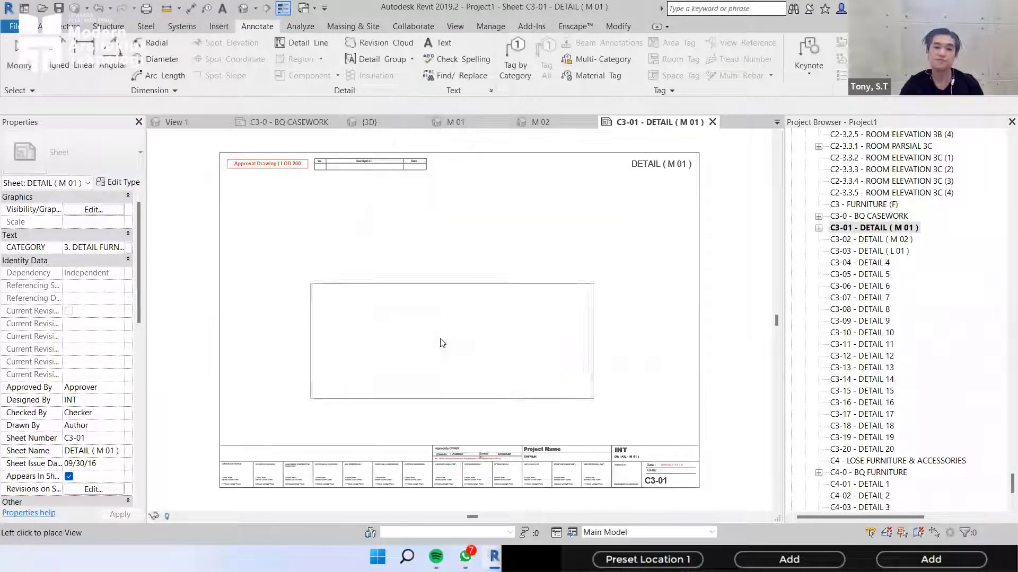
pyautogui.click(461, 325)
pyautogui.click(640, 253)
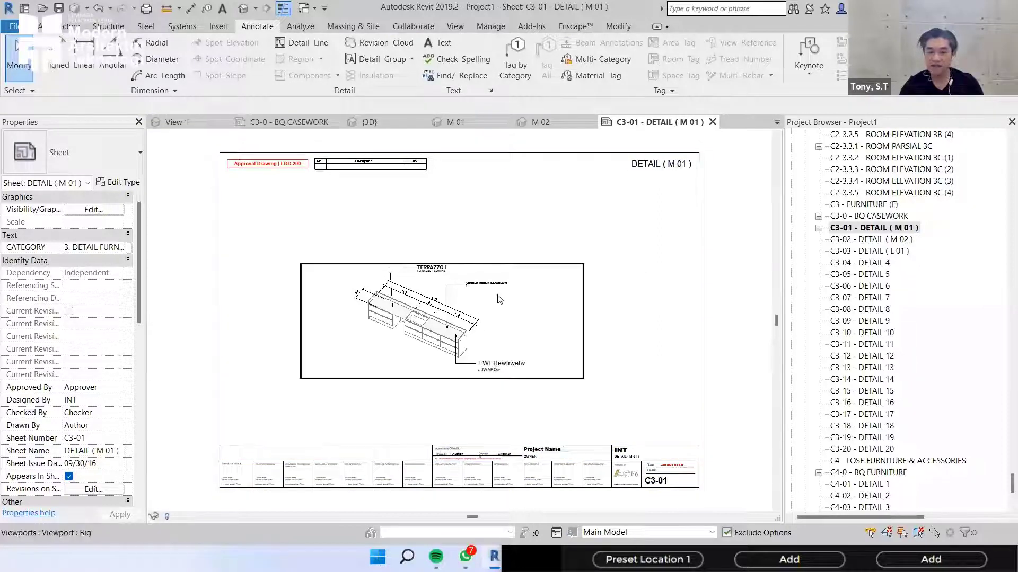
pyautogui.scroll(2, 428, 294)
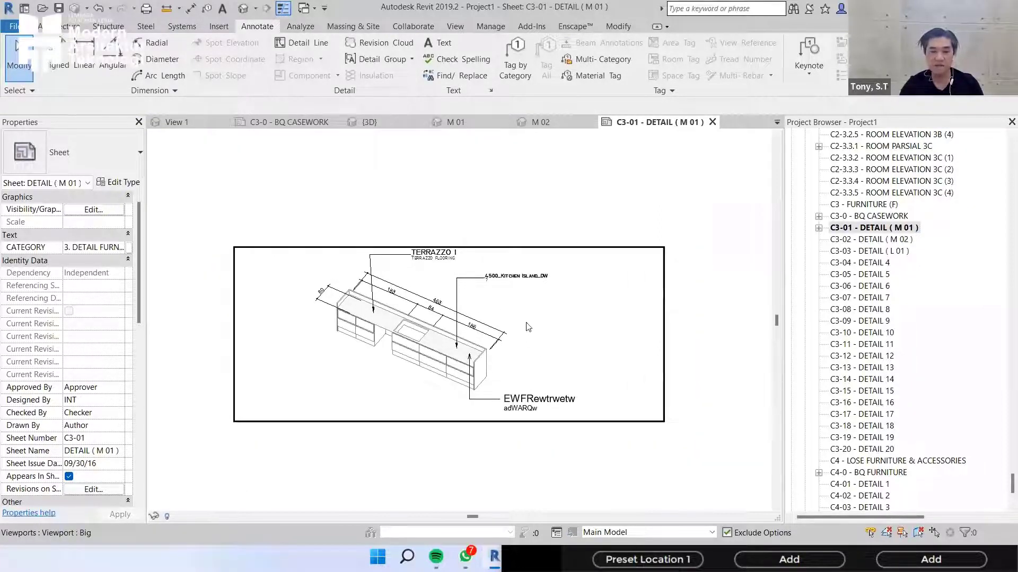
pyautogui.scroll(-3, 525, 324)
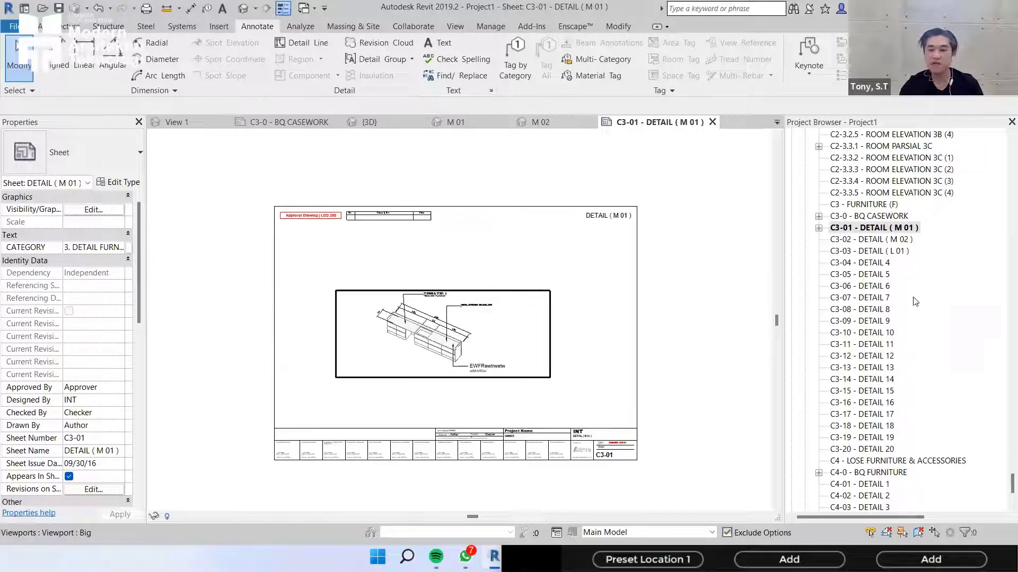
# - Collapse sheet groups 0, A and B in the project browser
pyautogui.moveTo(1003, 478); pyautogui.dragTo(1003, 328)
pyautogui.moveTo(1003, 194); pyautogui.dragTo(1003, 197)
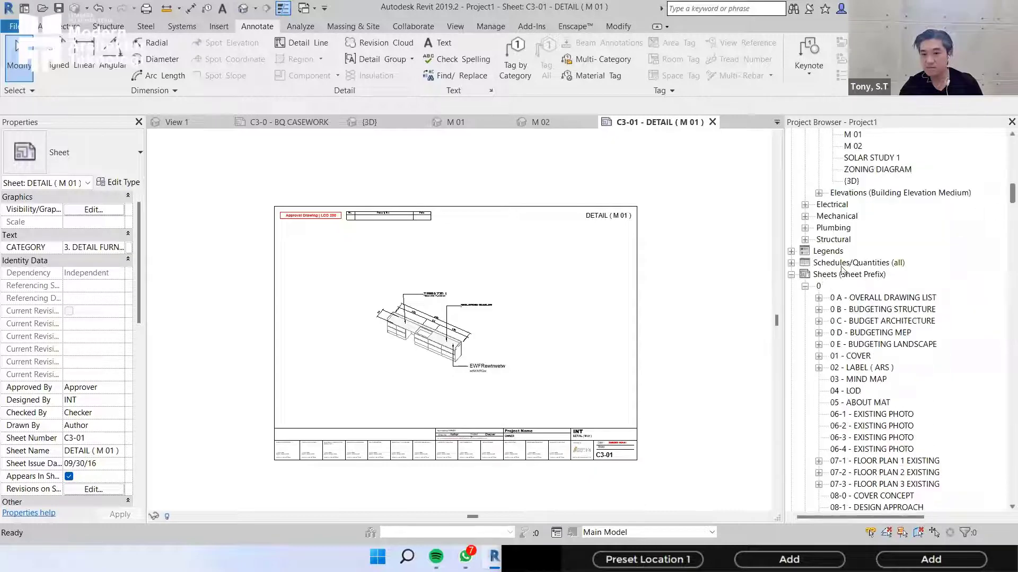
pyautogui.click(804, 286)
pyautogui.click(805, 298)
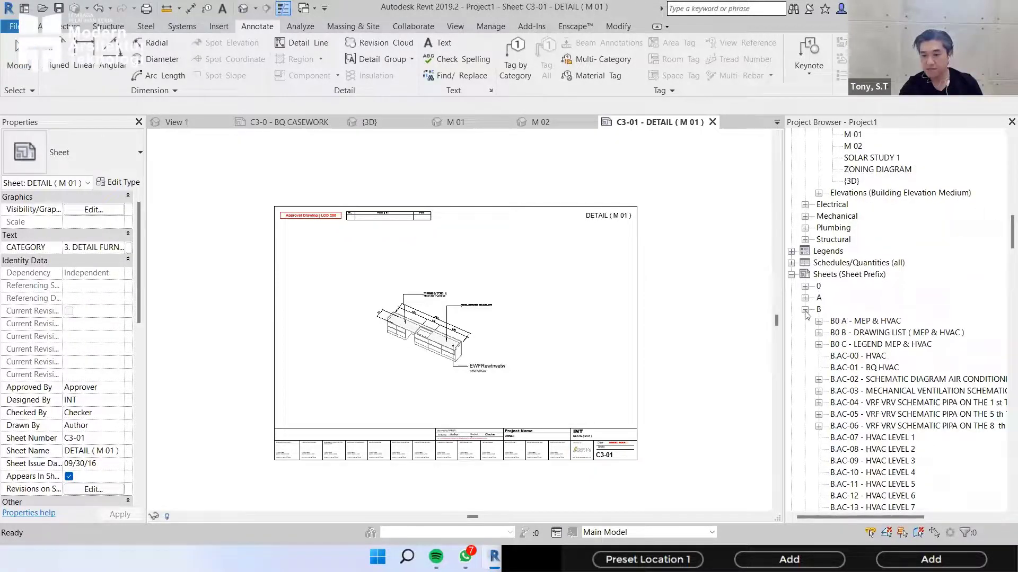
pyautogui.click(805, 310)
# - Duplicate the M 01 3D view without its annotations
pyautogui.scroll(5, 861, 349)
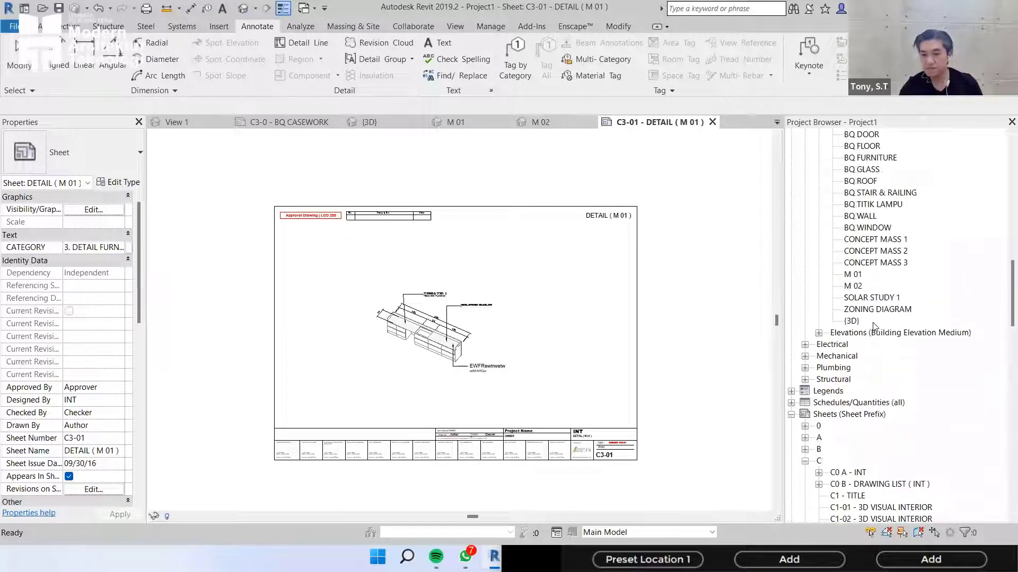
pyautogui.click(854, 345)
pyautogui.rightClick(855, 345)
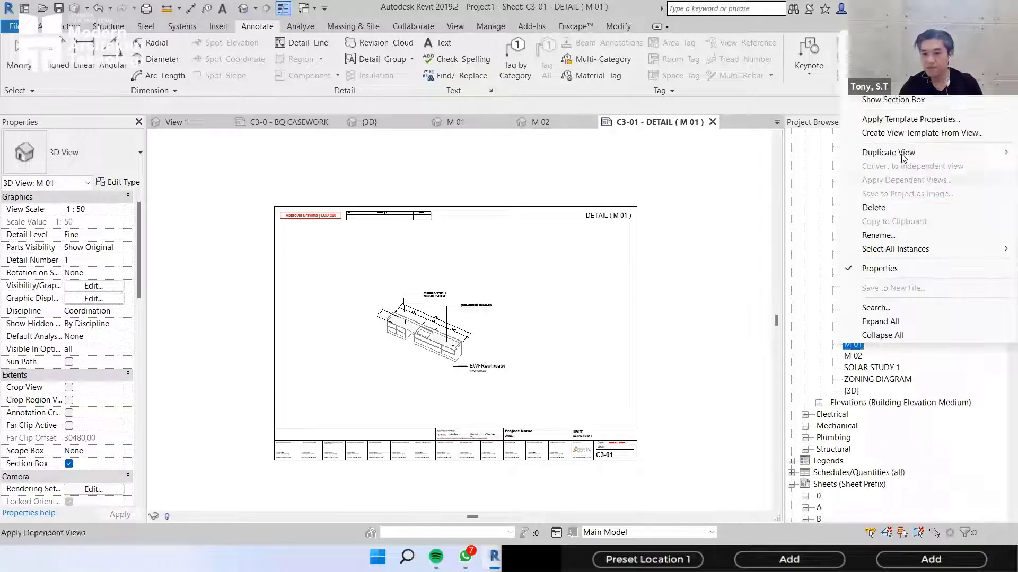
pyautogui.moveTo(903, 154)
pyautogui.press('Return')
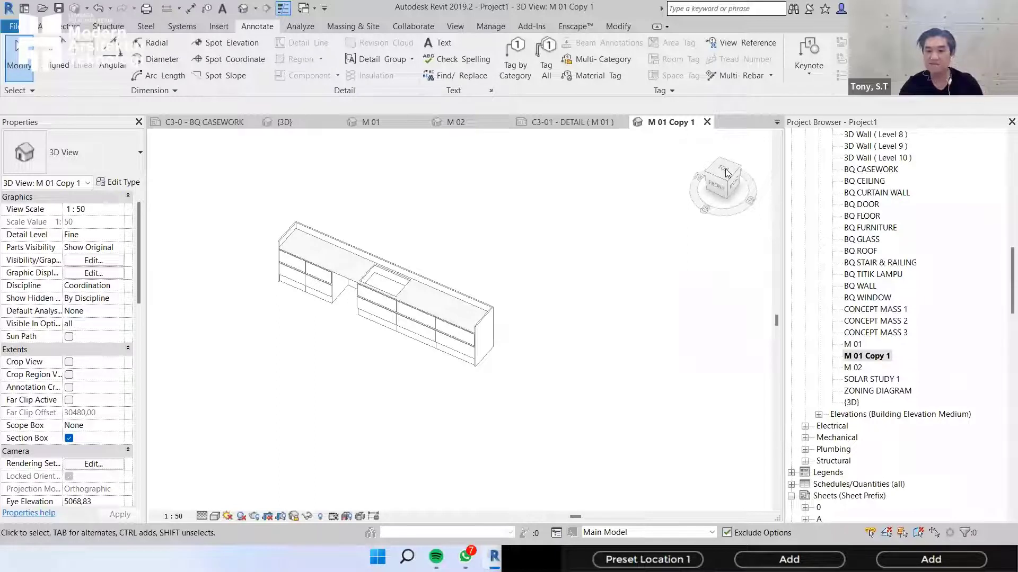
# - Unlock the duplicated 3D view and orient it to the top
pyautogui.click(295, 515)
pyautogui.click(725, 174)
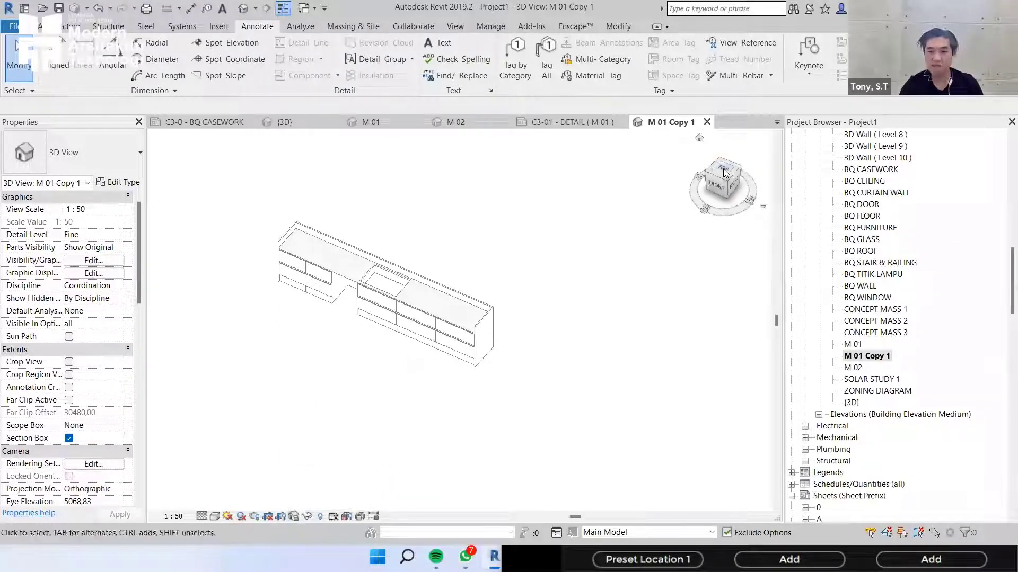
pyautogui.click(724, 173)
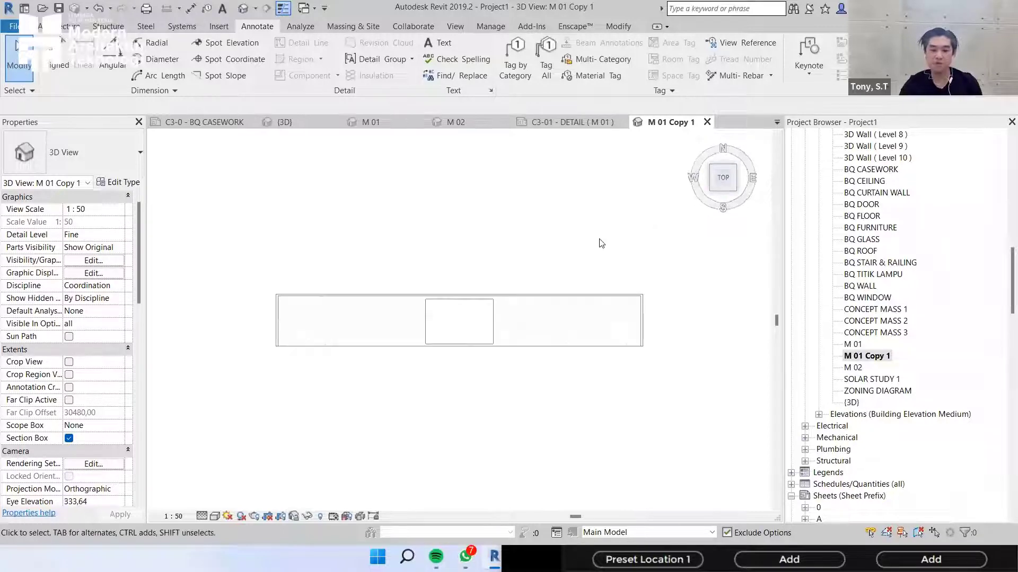
# - Duplicate the M 01 Copy 1 view with detailing and orient the new view to the front
pyautogui.click(877, 358)
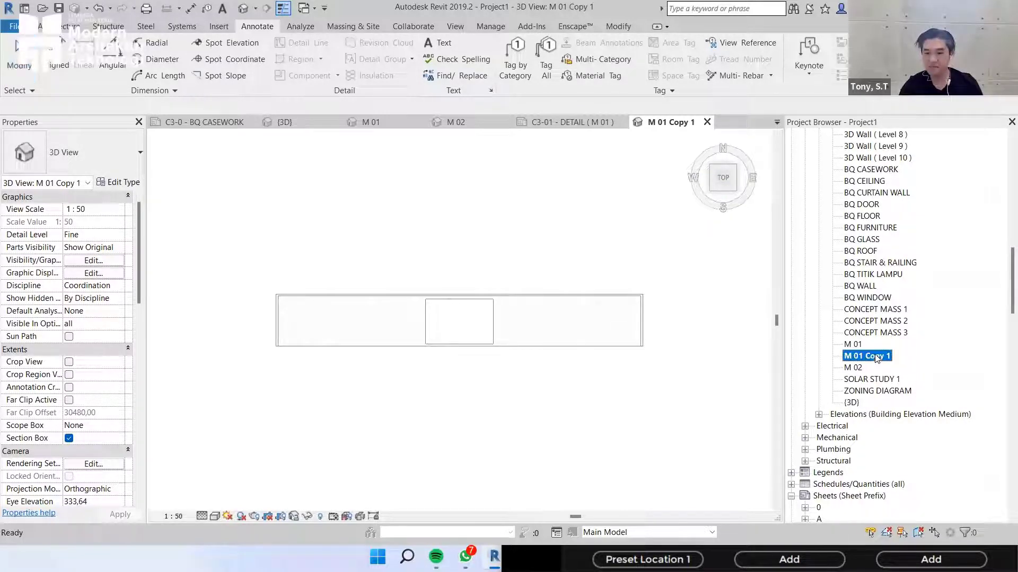
pyautogui.rightClick(869, 355)
pyautogui.moveTo(901, 164)
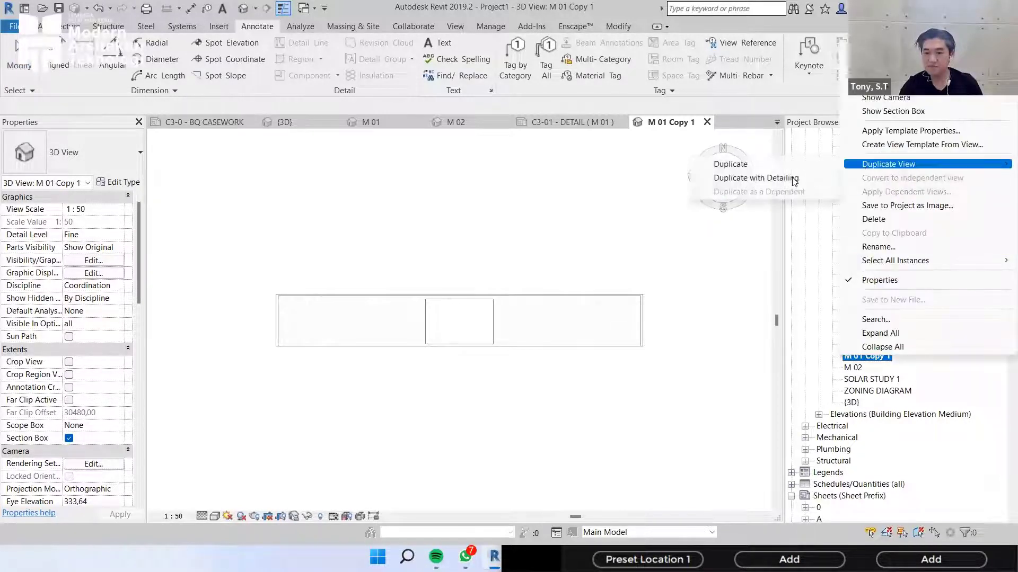
pyautogui.click(745, 177)
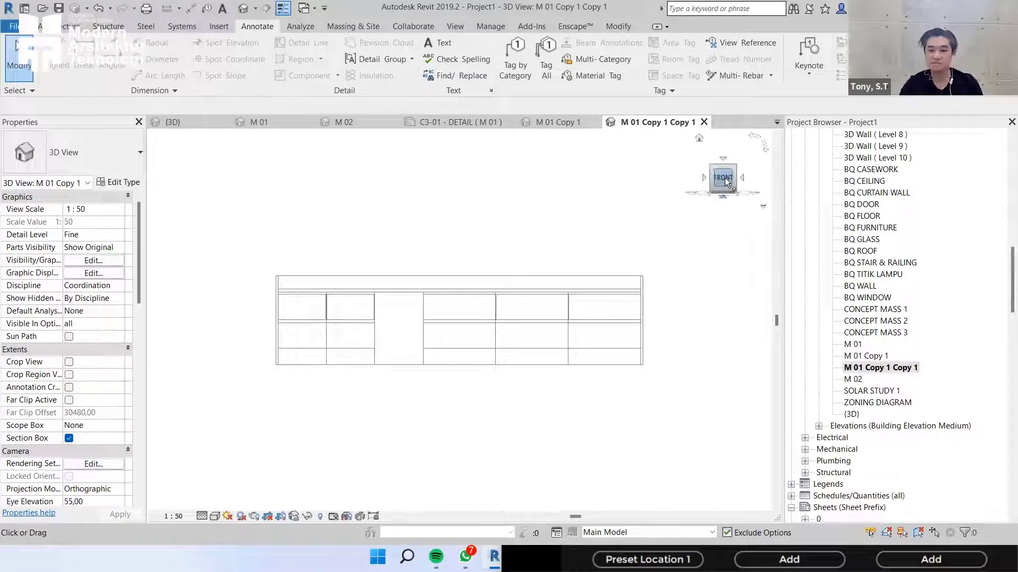
pyautogui.click(724, 179)
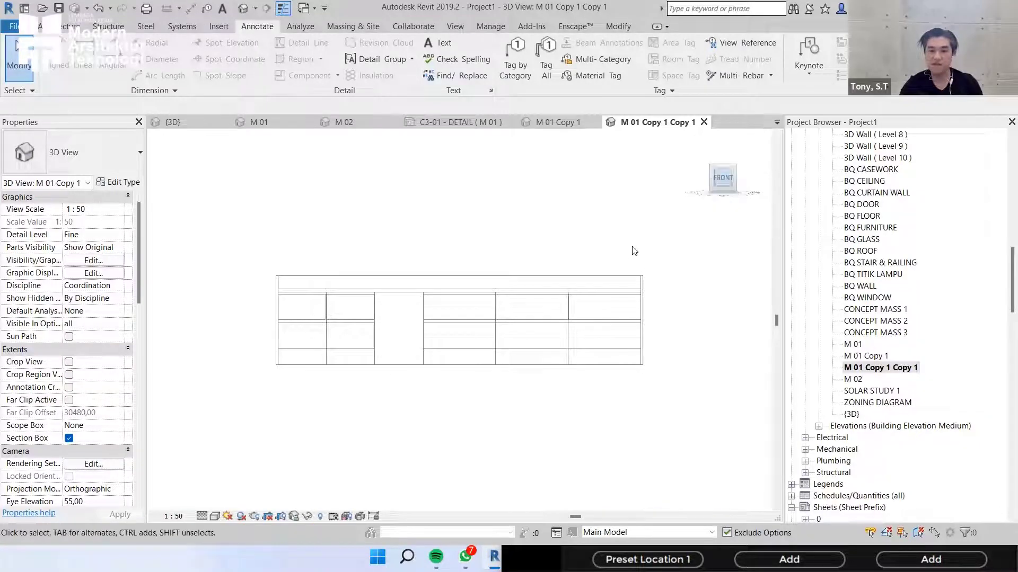
# - Rename the front-facing copy as M 01 FRONT and the top-facing copy as M 01 TOP
pyautogui.click(879, 368)
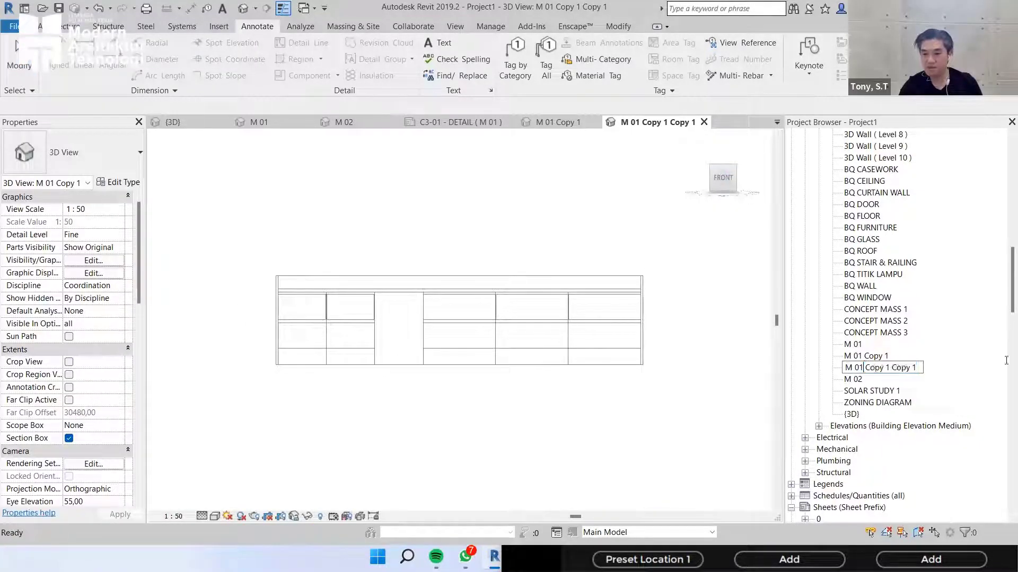
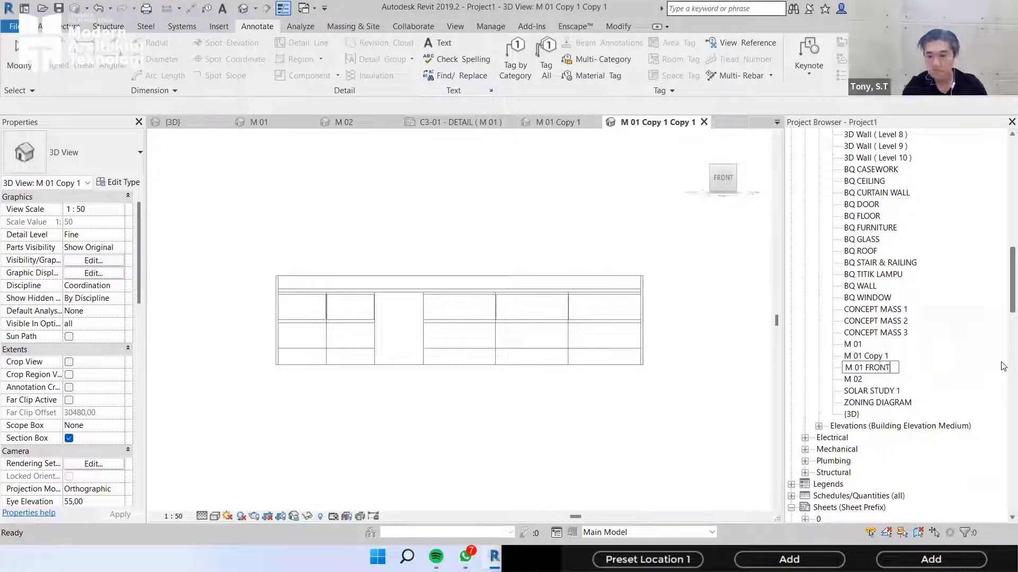
pyautogui.press('Return')
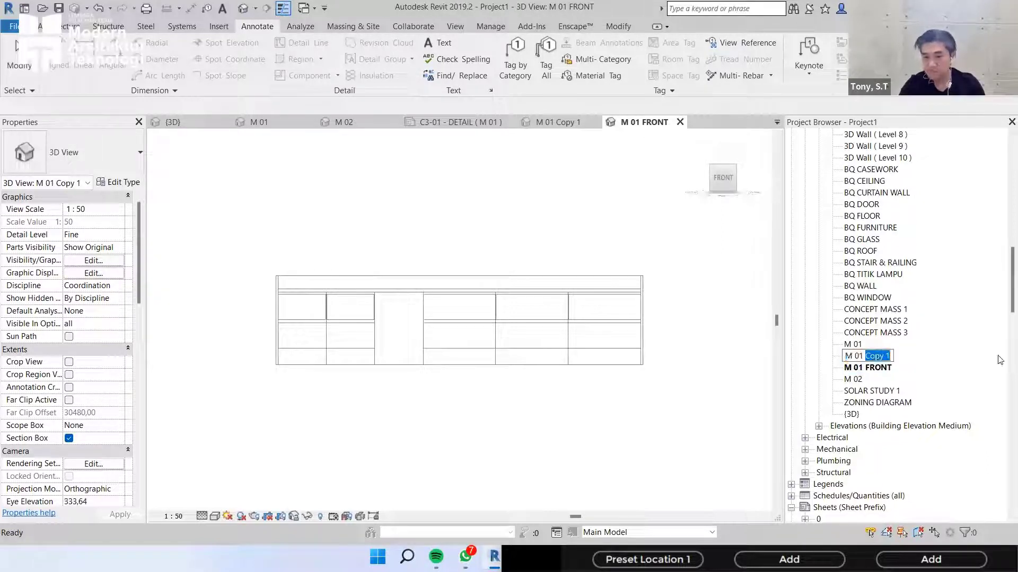
pyautogui.press('Return')
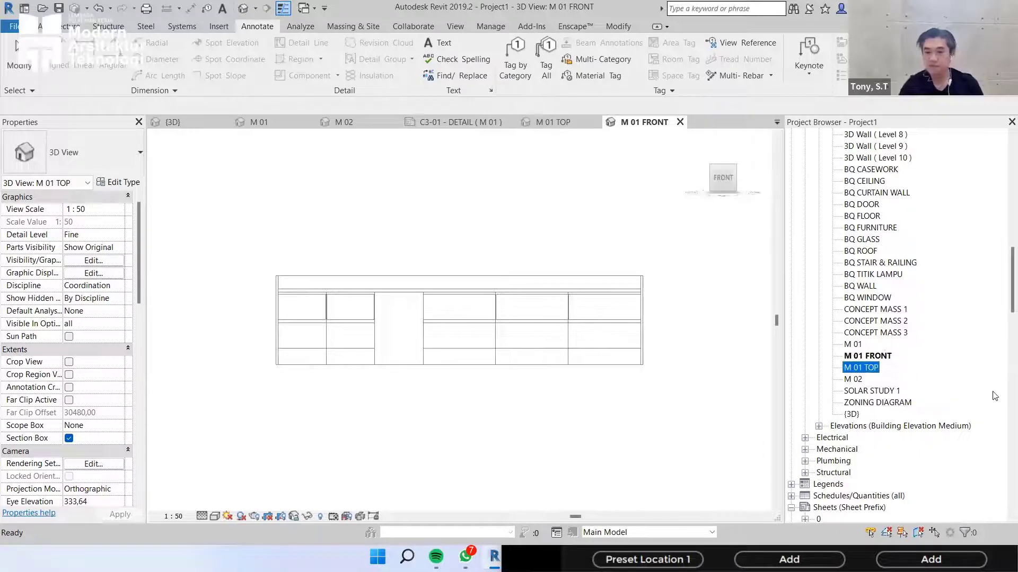
# - Add the M 01 FRONT 3D view to the upper right of sheet C3-01
pyautogui.scroll(-20, 879, 421)
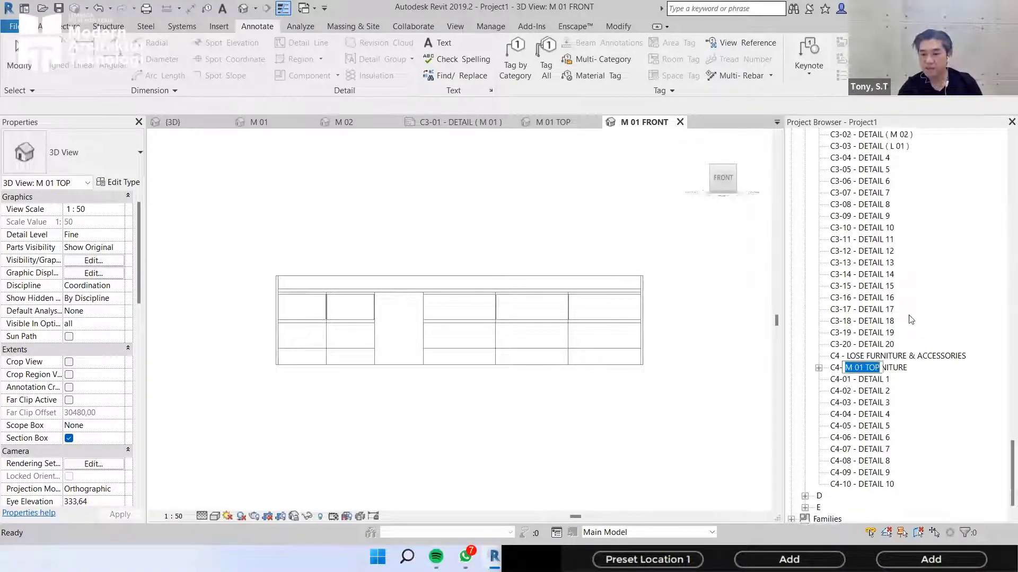
pyautogui.scroll(3, 936, 352)
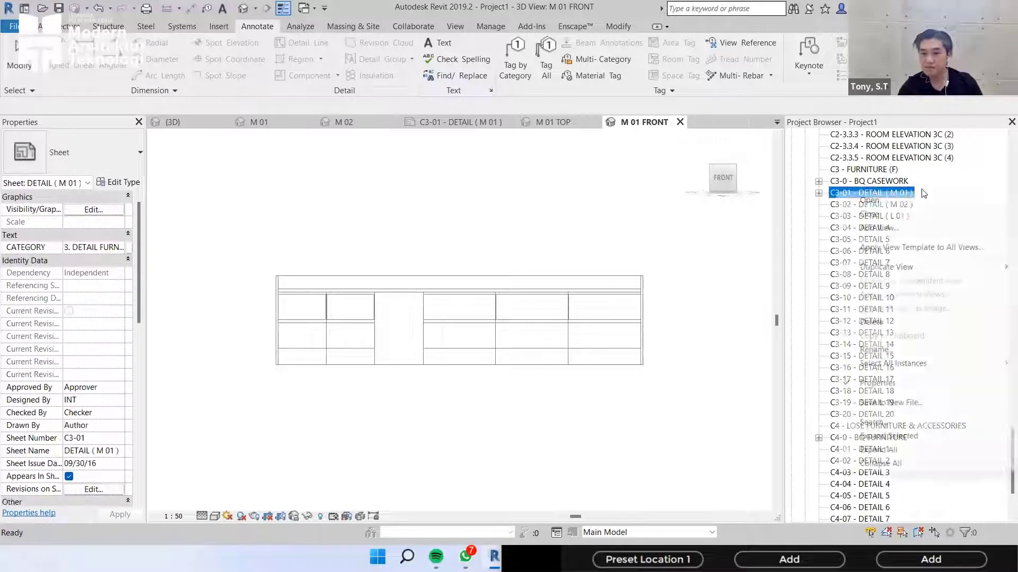
pyautogui.rightClick(894, 195)
pyautogui.click(889, 232)
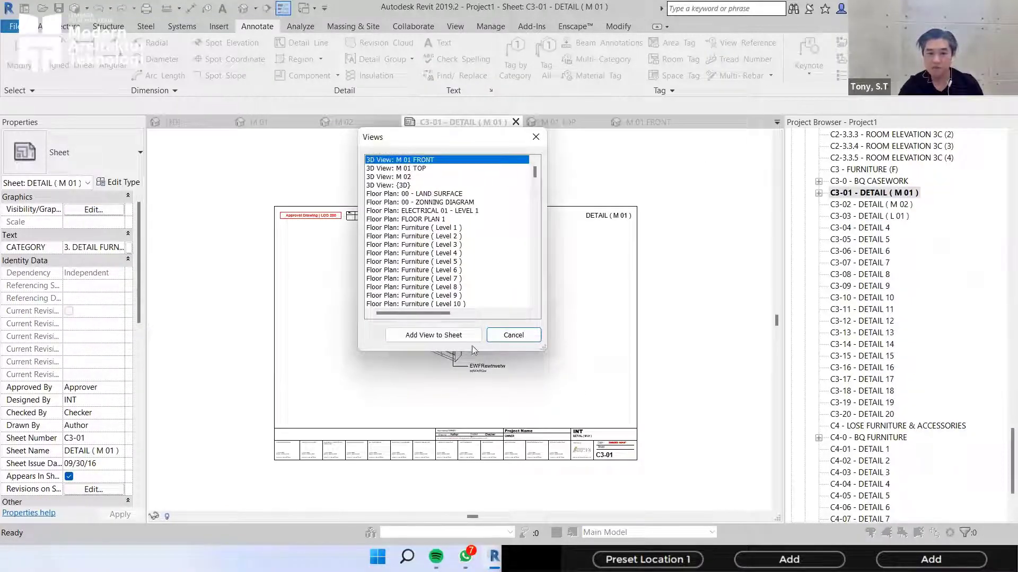
pyautogui.press('Return')
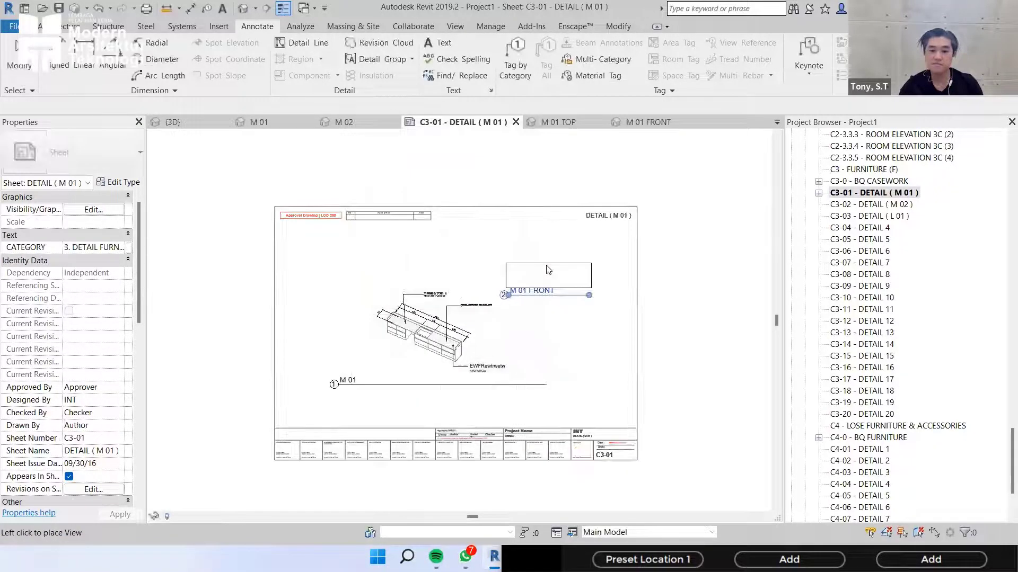
pyautogui.click(545, 268)
# - Add the M 01 TOP view to sheet C3-01 below the front view and shift the M 01 viewport toward the sheet's left side
pyautogui.rightClick(903, 193)
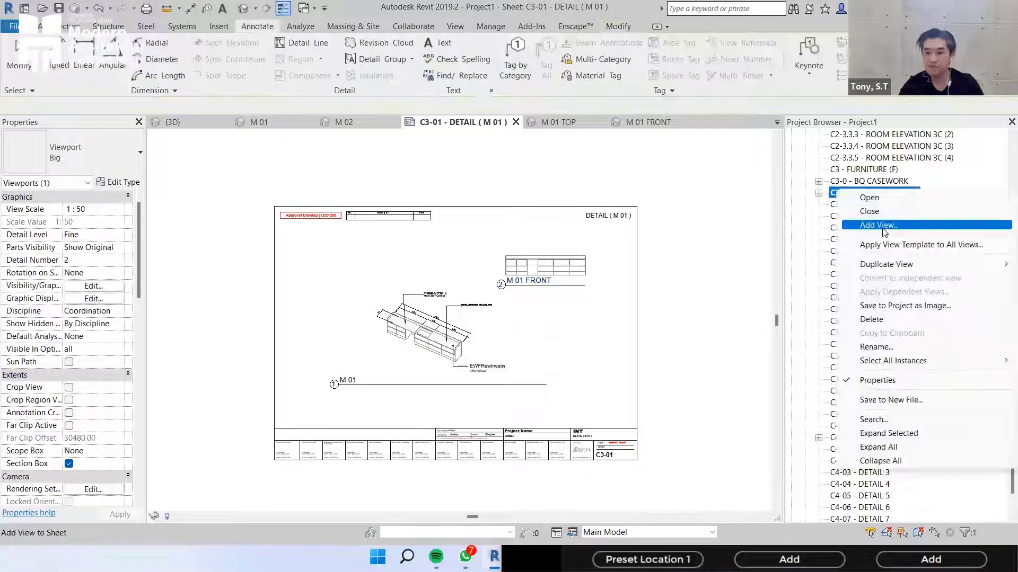
pyautogui.click(875, 221)
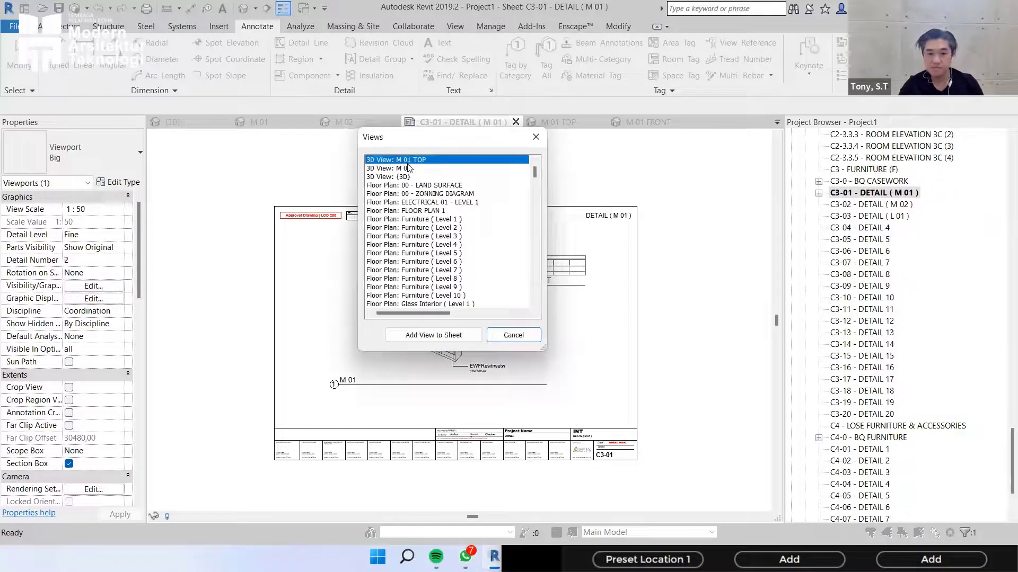
pyautogui.click(446, 339)
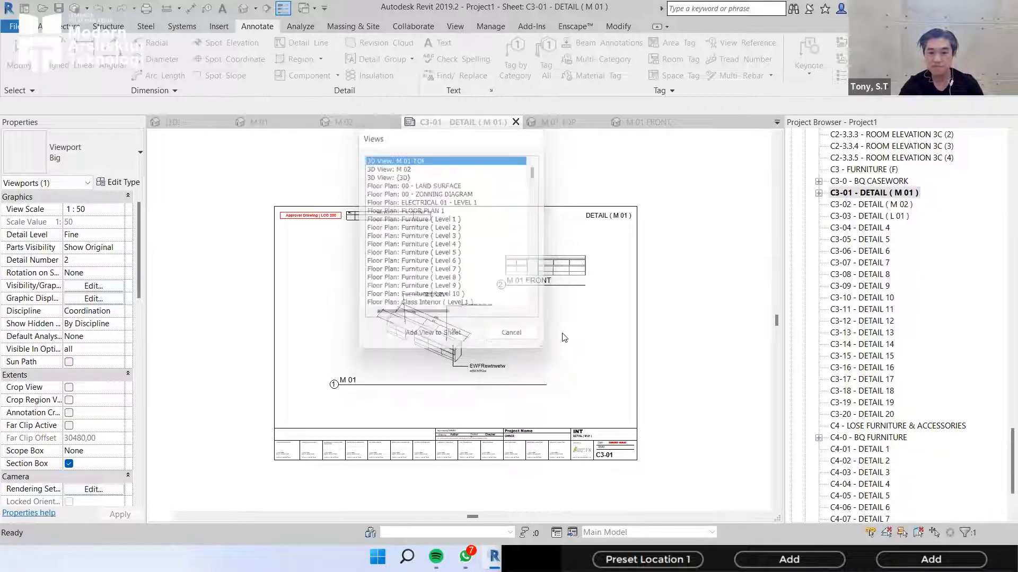
pyautogui.click(587, 341)
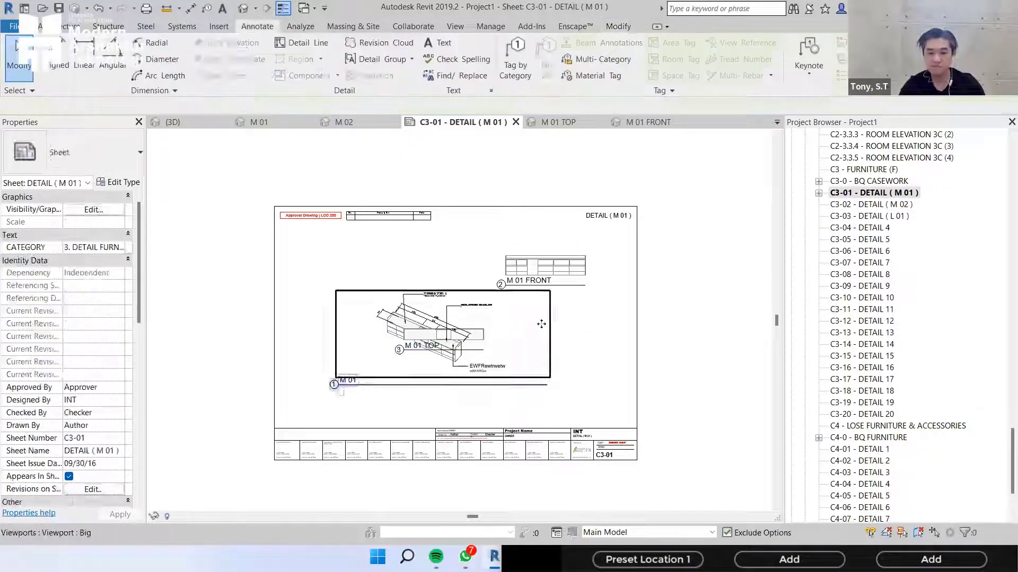
pyautogui.moveTo(587, 311); pyautogui.dragTo(585, 317)
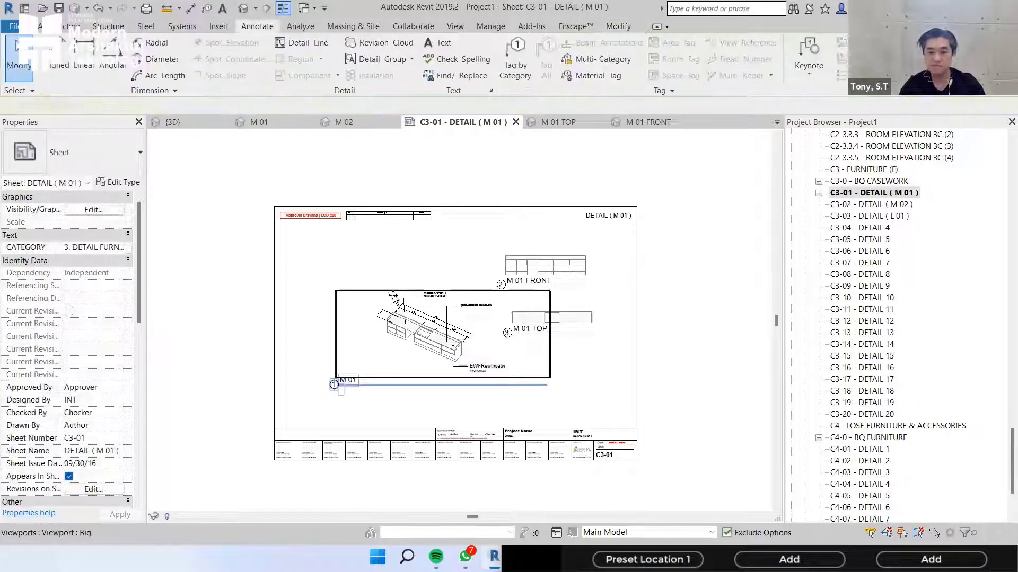
pyautogui.moveTo(451, 339); pyautogui.dragTo(396, 305)
# - Change the M 01 FRONT and M 01 TOP viewports to the No Title type
pyautogui.scroll(3, 542, 275)
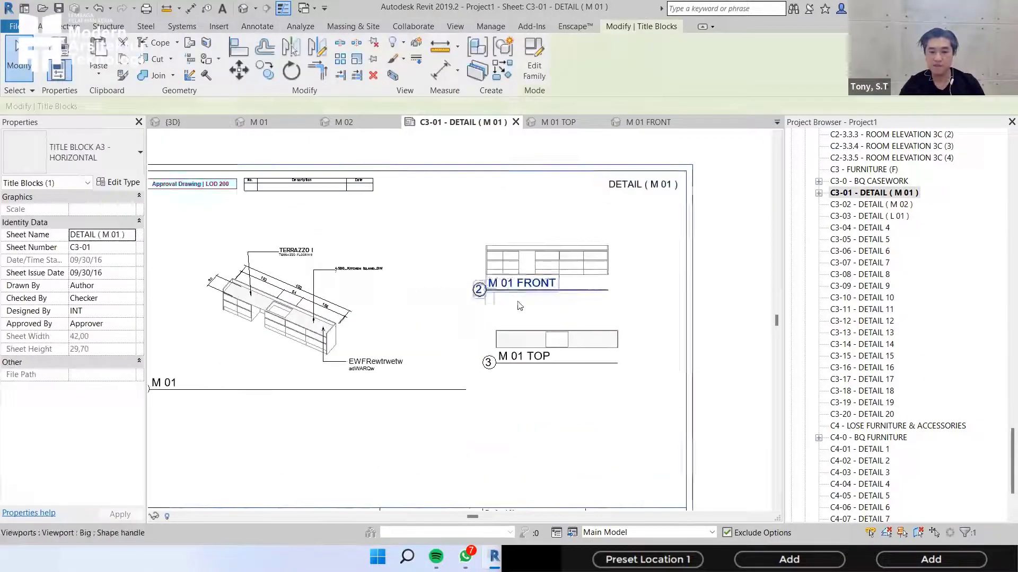
pyautogui.click(538, 281)
pyautogui.click(117, 146)
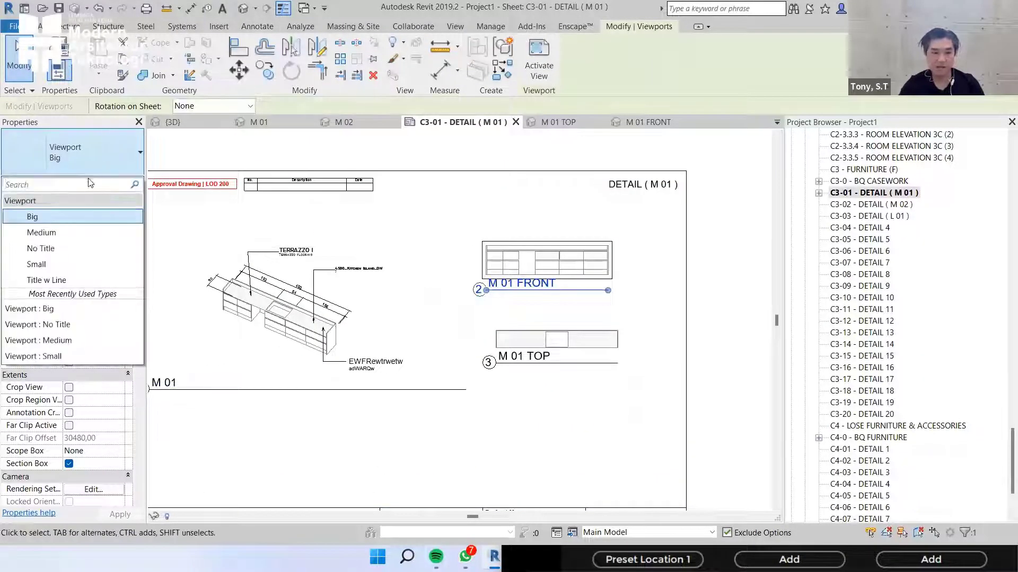
pyautogui.click(41, 248)
pyautogui.click(525, 356)
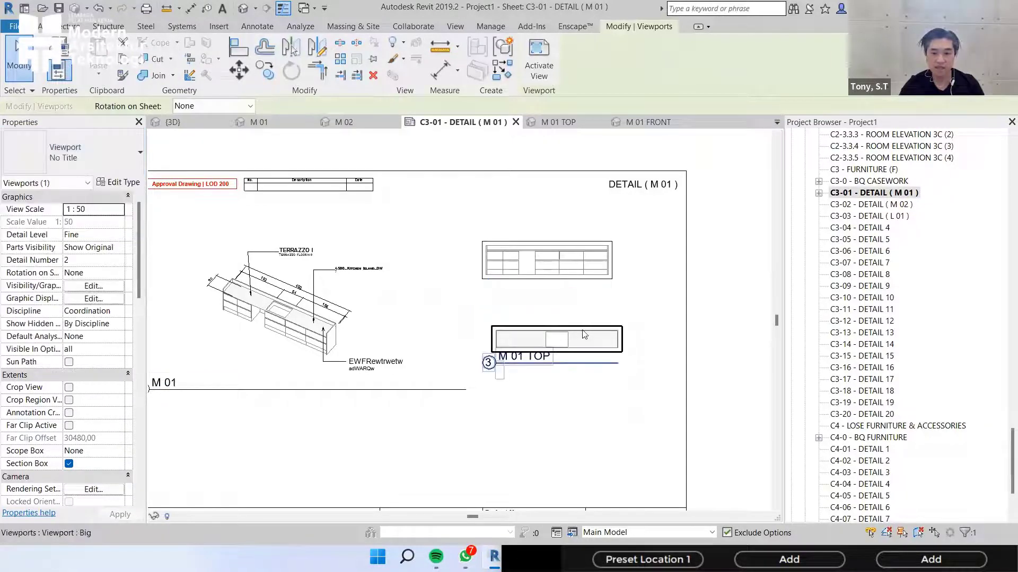
pyautogui.click(106, 151)
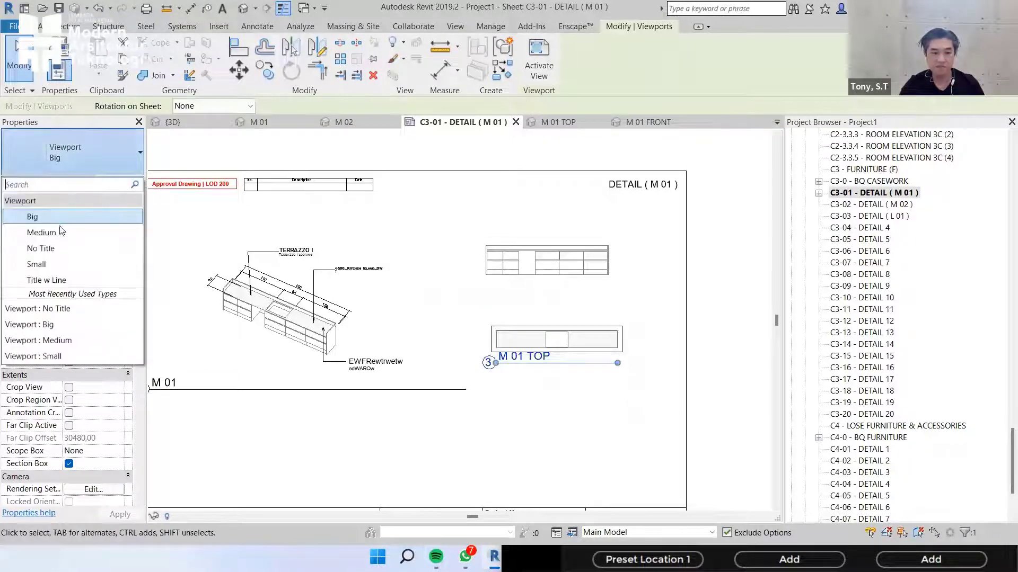
pyautogui.click(40, 248)
# - Try the Small type on the M 01 viewport, settling on the Medium viewport type
pyautogui.moveTo(616, 279); pyautogui.dragTo(740, 224, button='middle')
pyautogui.click(286, 329)
pyautogui.click(81, 163)
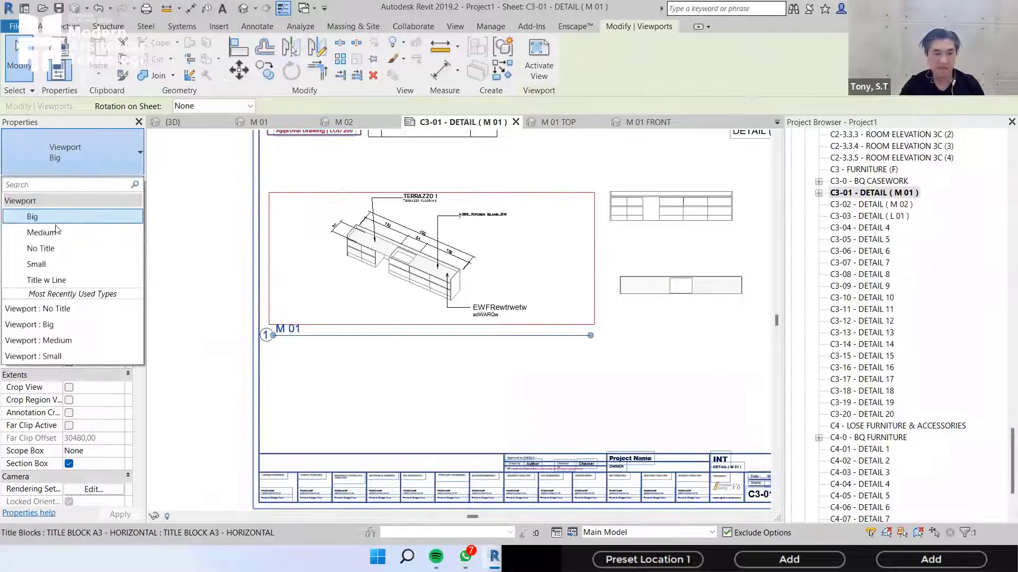
pyautogui.click(47, 265)
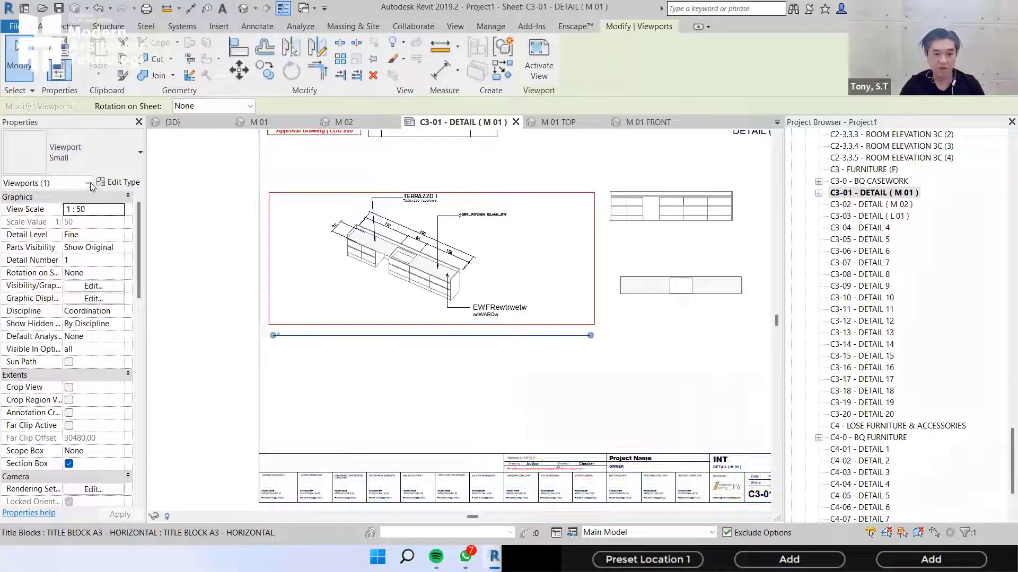
pyautogui.click(89, 161)
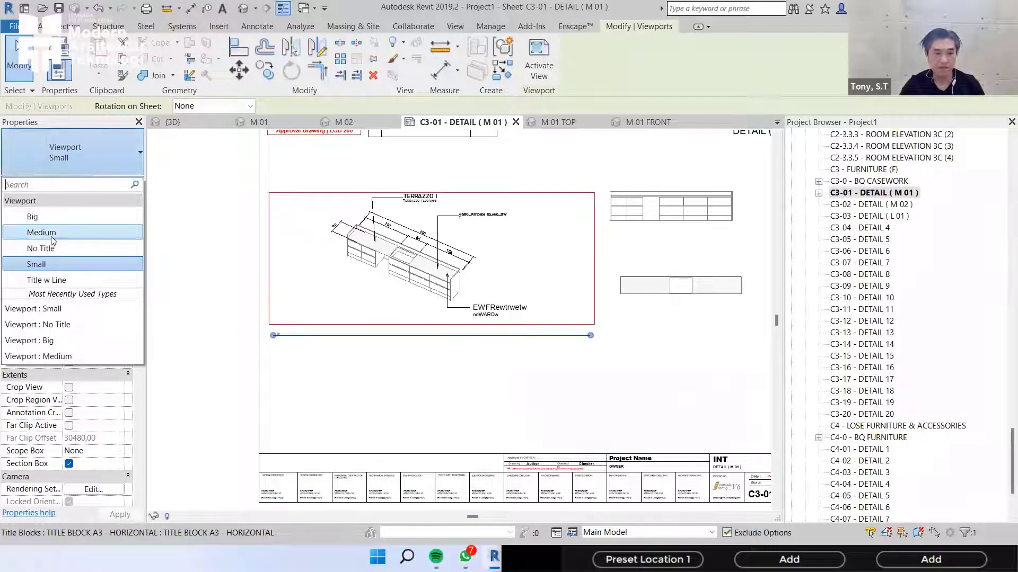
pyautogui.click(85, 205)
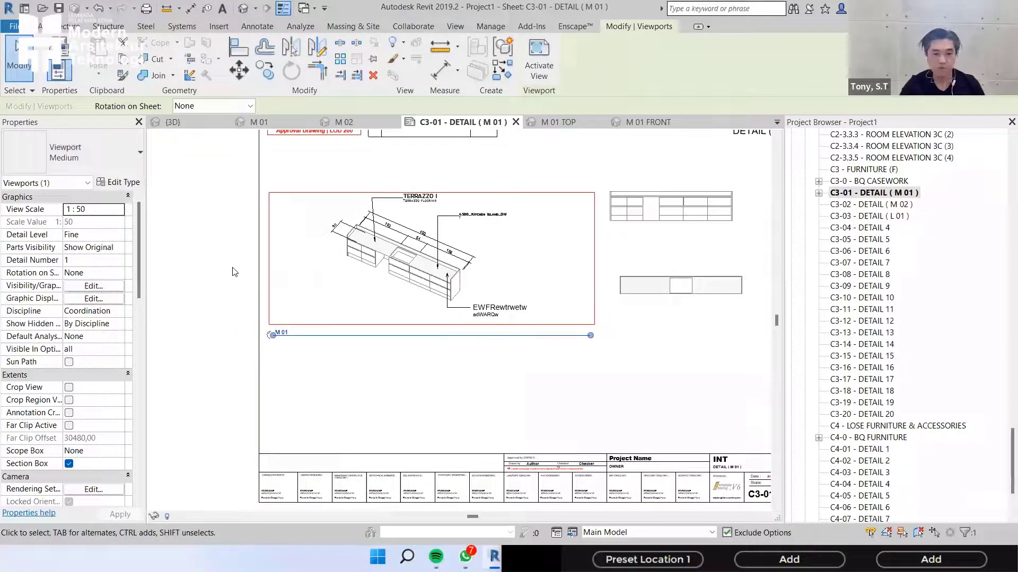
# - Shorten the M 01 viewport's title line to just past its view name
pyautogui.click(263, 279)
pyautogui.click(530, 286)
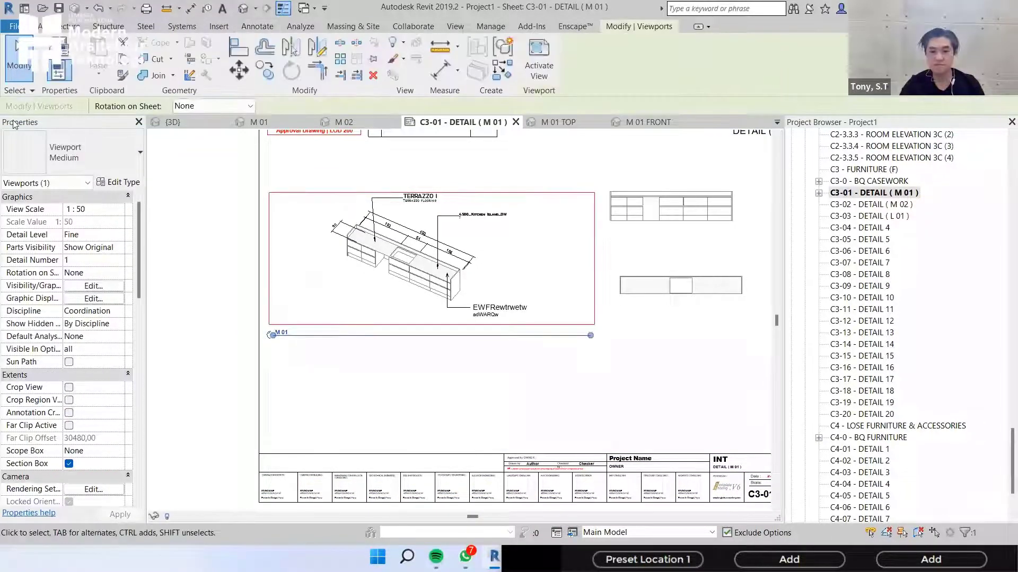
pyautogui.moveTo(591, 336); pyautogui.dragTo(300, 335)
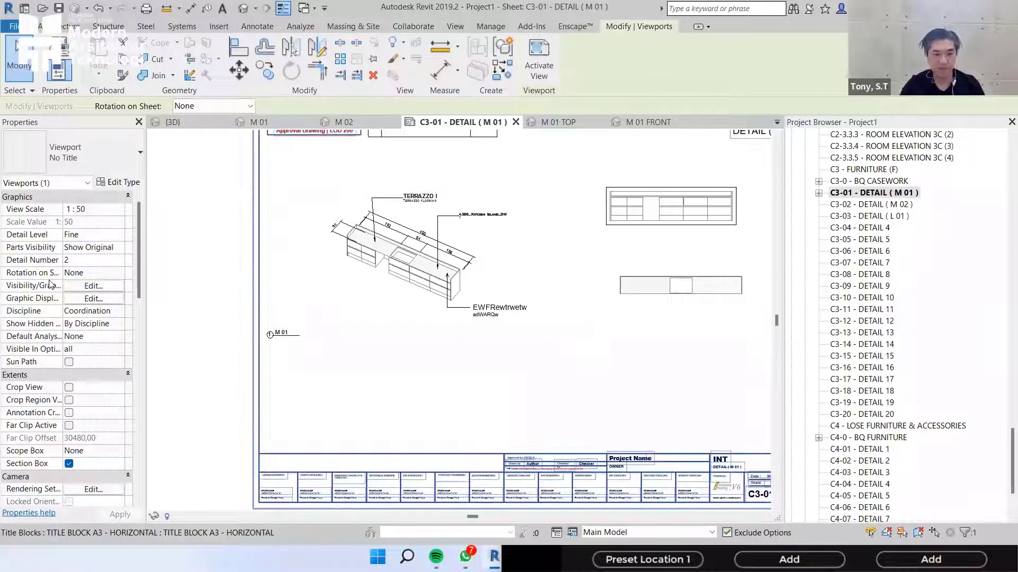
# - Change the M 01 FRONT viewport to the Medium type
pyautogui.click(71, 152)
pyautogui.click(634, 364)
pyautogui.click(477, 386)
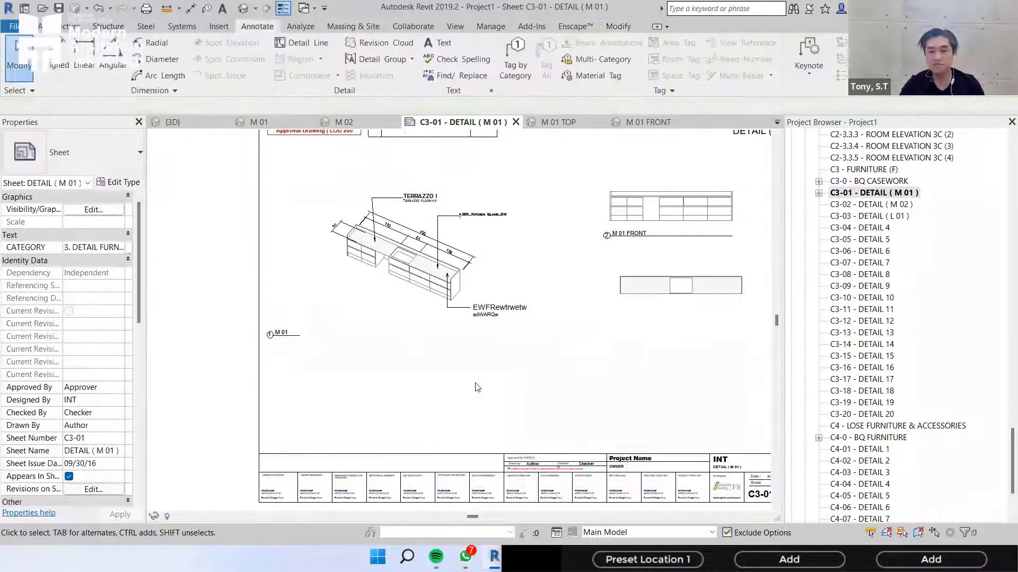
# - Move the M 01 view title up beside the lower-left end of the 3D cabinet drawing
pyautogui.scroll(-3, 489, 381)
pyautogui.moveTo(285, 370); pyautogui.dragTo(334, 363, button='middle')
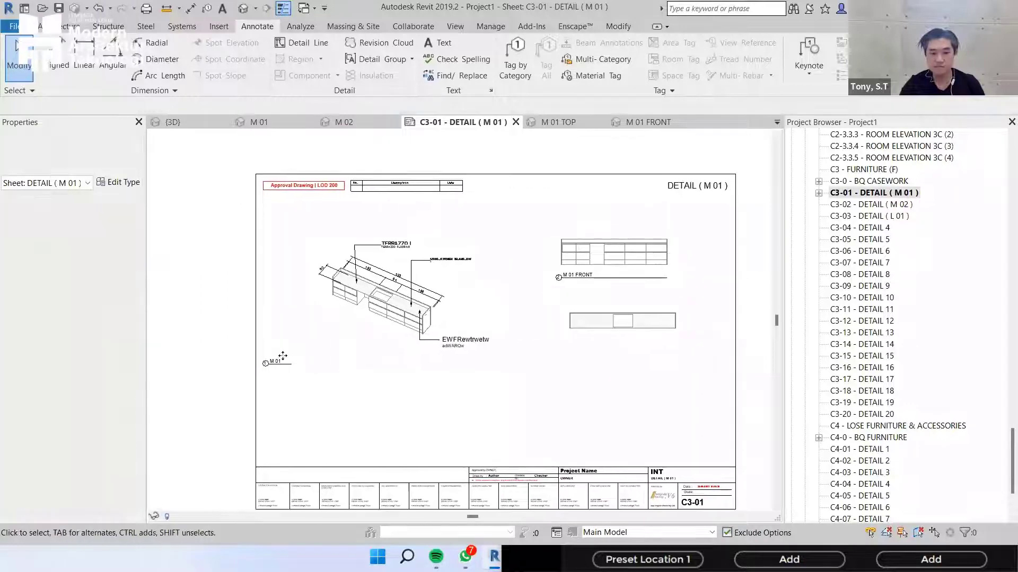
pyautogui.click(416, 391)
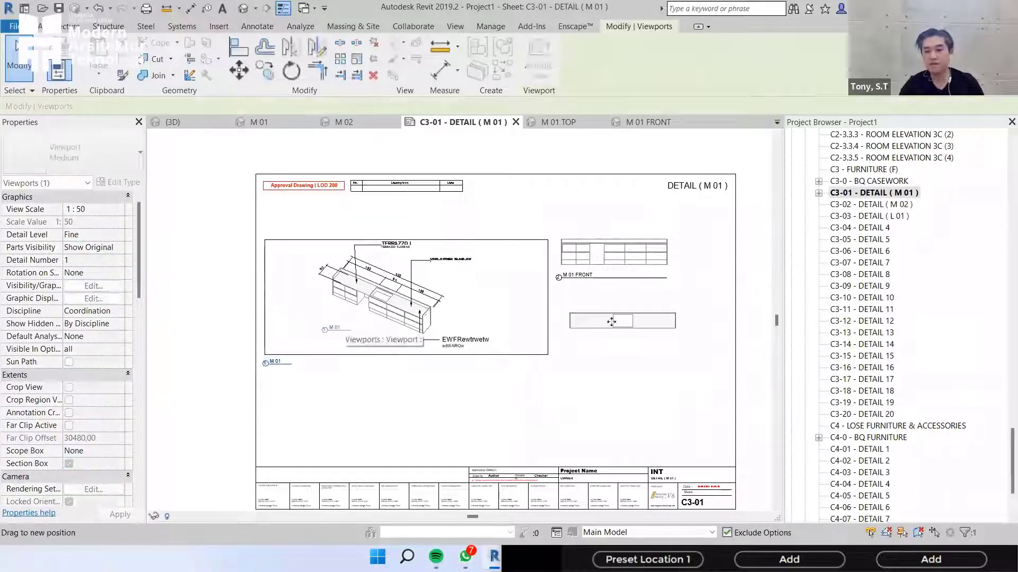
pyautogui.press('Escape')
# - Activate the M 01 FRONT viewport on sheet C3-01 for editing in place
pyautogui.moveTo(648, 253); pyautogui.dragTo(638, 247, button='middle')
pyautogui.click(638, 246)
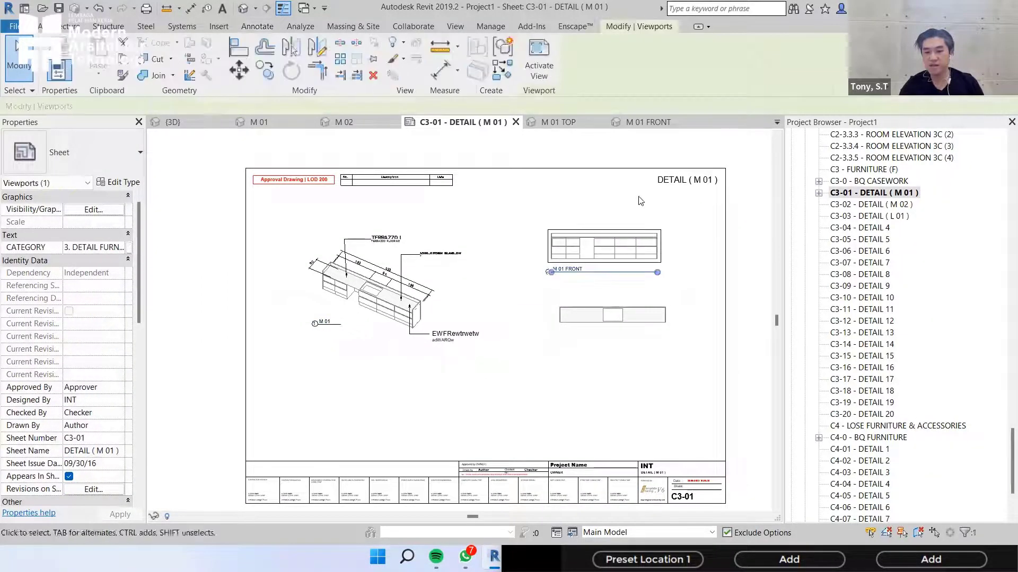
pyautogui.doubleClick(567, 251)
pyautogui.scroll(3, 682, 211)
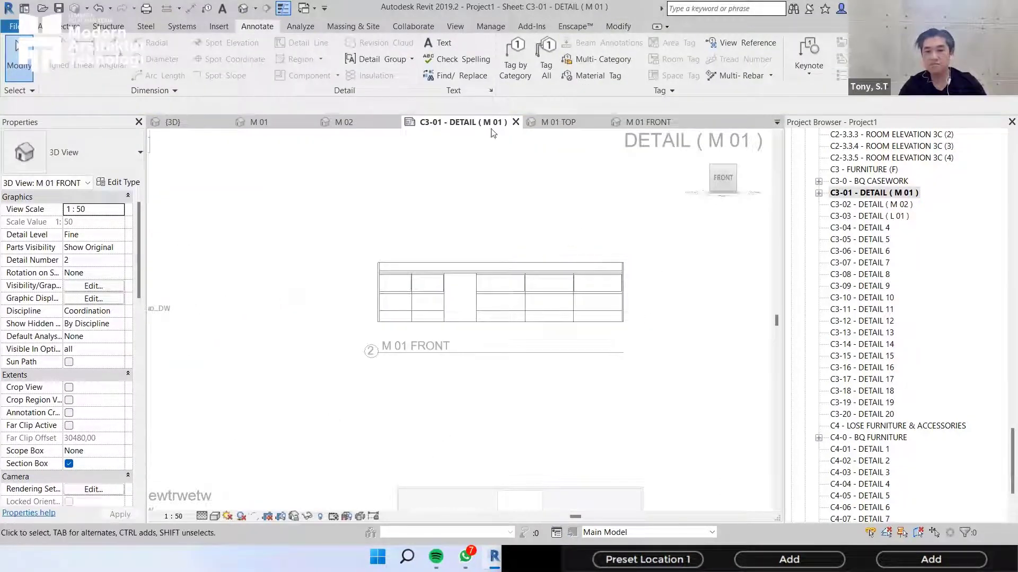
pyautogui.scroll(-3, 503, 276)
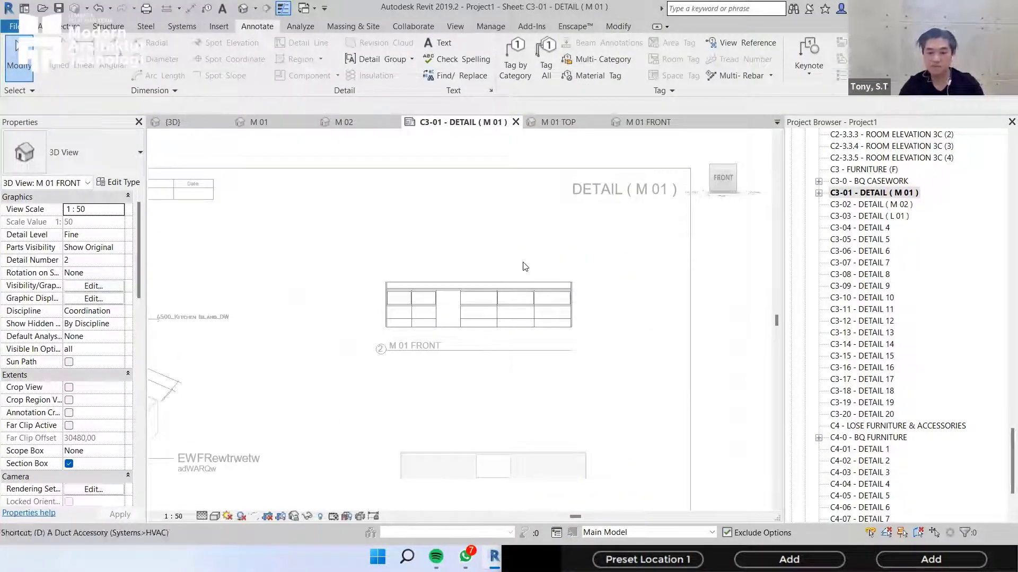
# - Set the work plane of the M 01 FRONT view by picking the front face of the cabinet
pyautogui.click(53, 30)
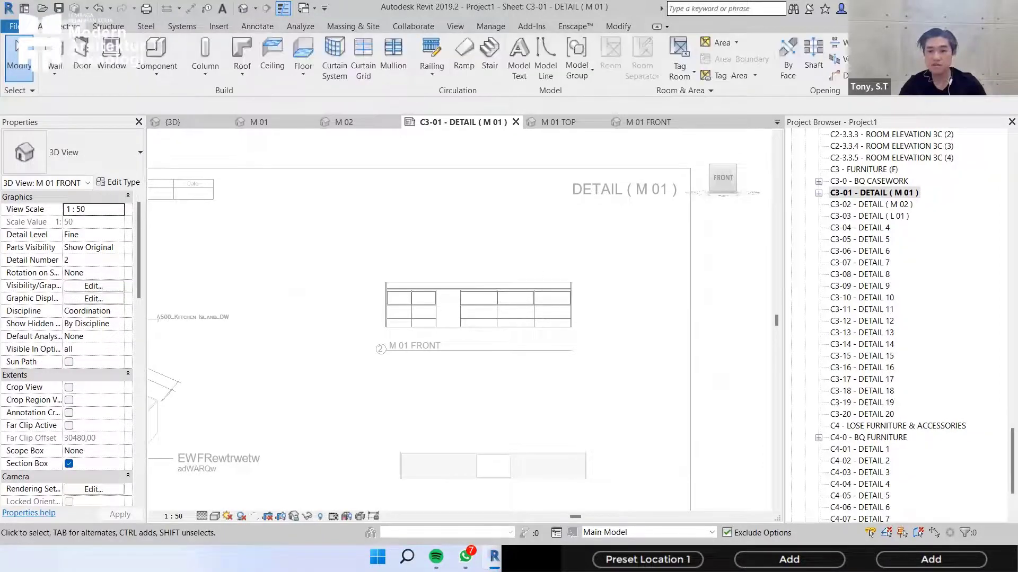
pyautogui.click(411, 372)
pyautogui.click(497, 437)
pyautogui.scroll(2, 552, 298)
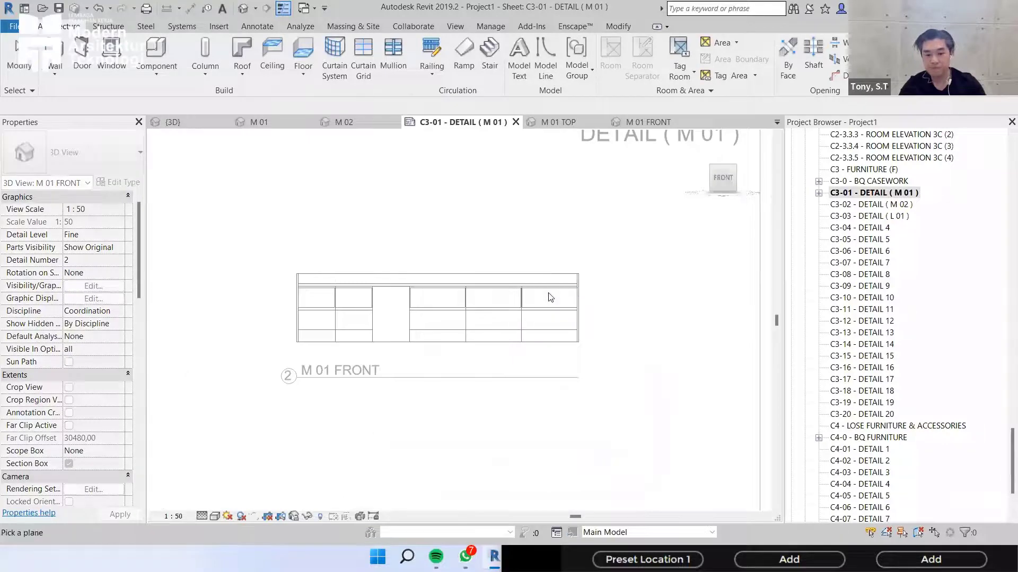
pyautogui.click(550, 292)
# - Add an aligned dimension chain for the cabinet's vertical divisions, from the countertop edge to the base, placed right of the front elevation
pyautogui.press('d')
pyautogui.press('i')
pyautogui.scroll(1, 548, 291)
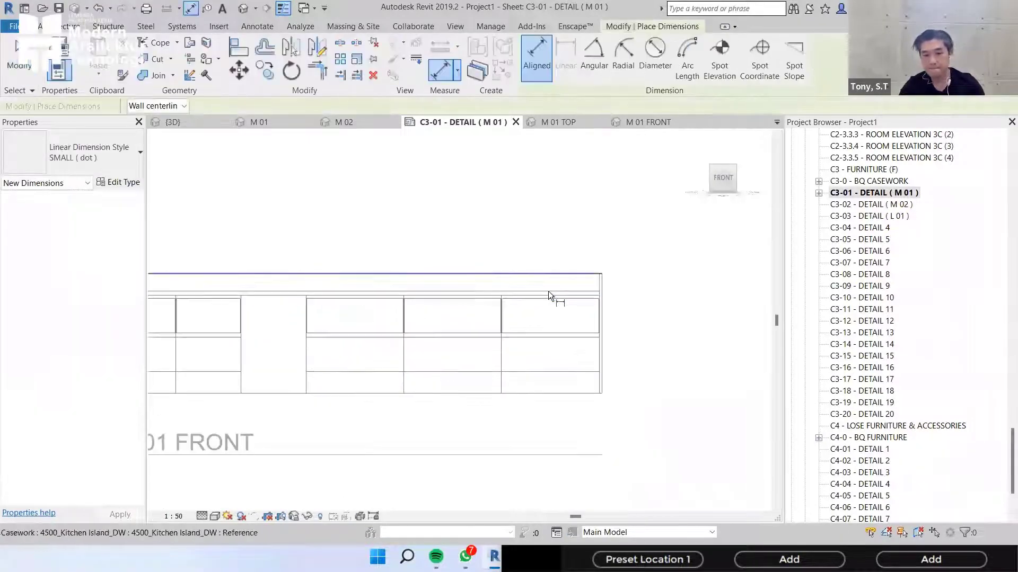
pyautogui.click(548, 291)
pyautogui.click(551, 333)
pyautogui.click(552, 371)
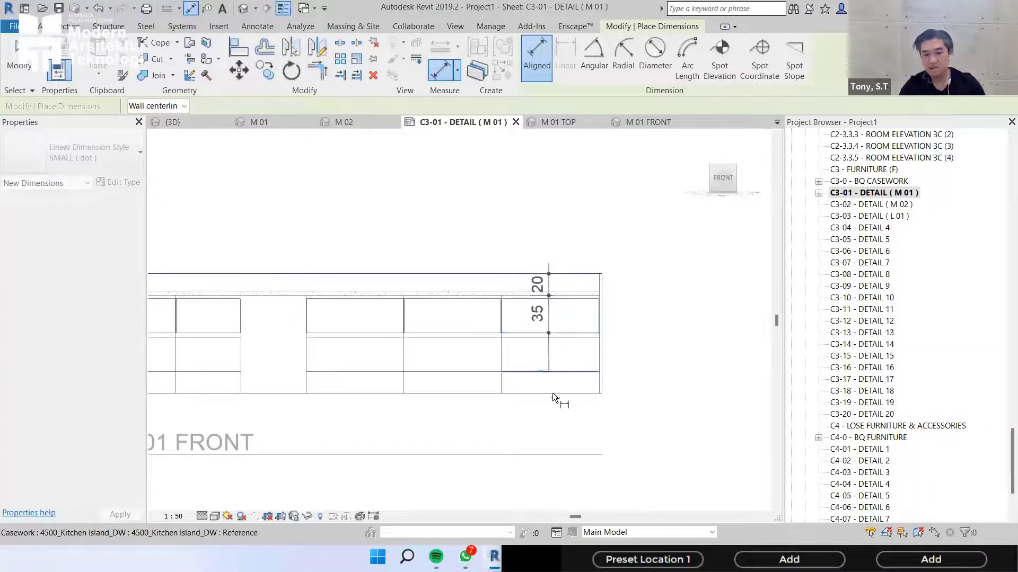
pyautogui.click(552, 392)
pyautogui.click(684, 380)
# - Dimension the cabinet's overall height outside the vertical dimension chain
pyautogui.click(565, 274)
pyautogui.click(567, 393)
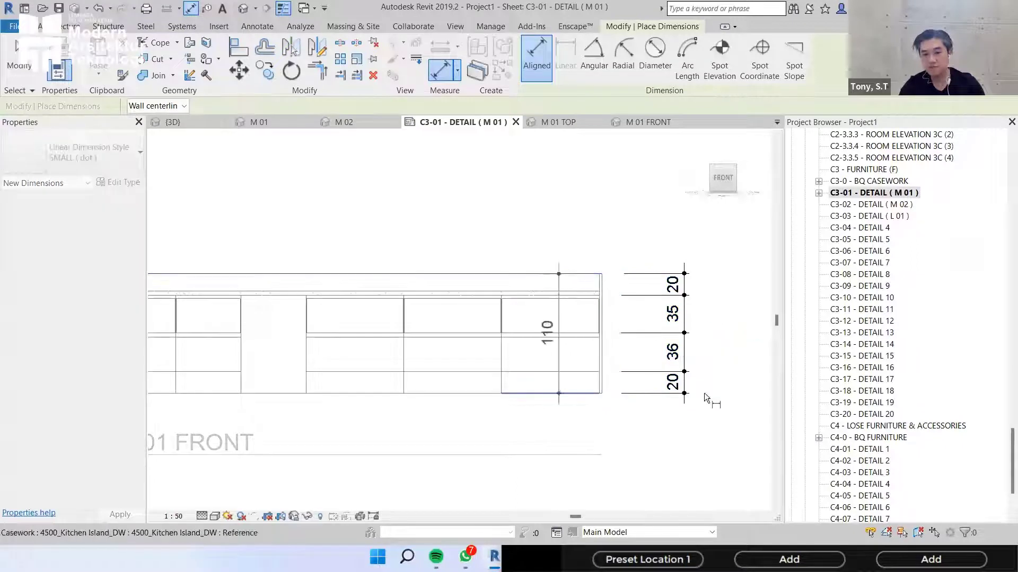
pyautogui.click(724, 396)
pyautogui.click(603, 277)
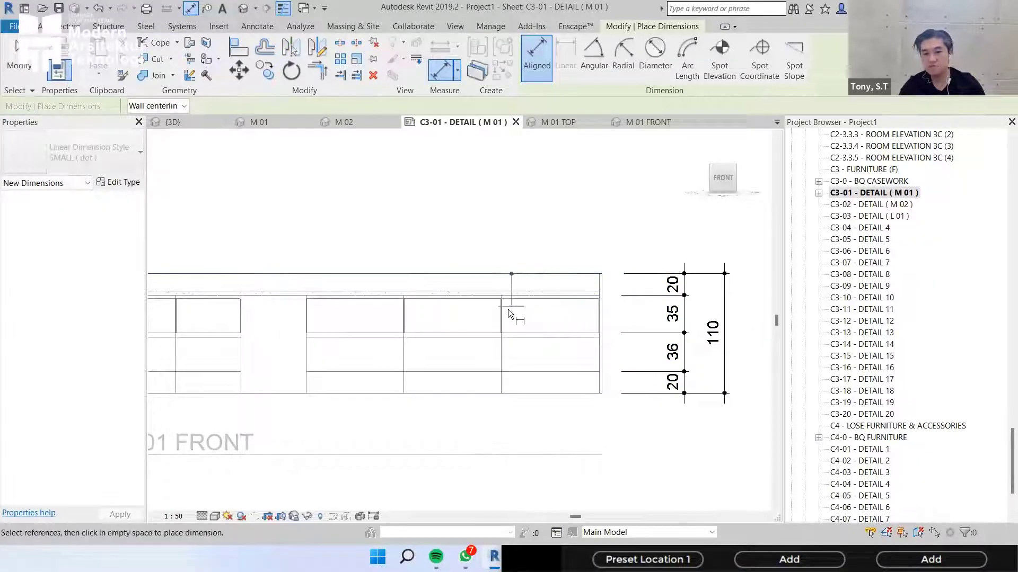
pyautogui.press('Escape')
# - Add an aligned dimension chain across the widths of all six cabinet bays, placed above the front elevation
pyautogui.click(598, 304)
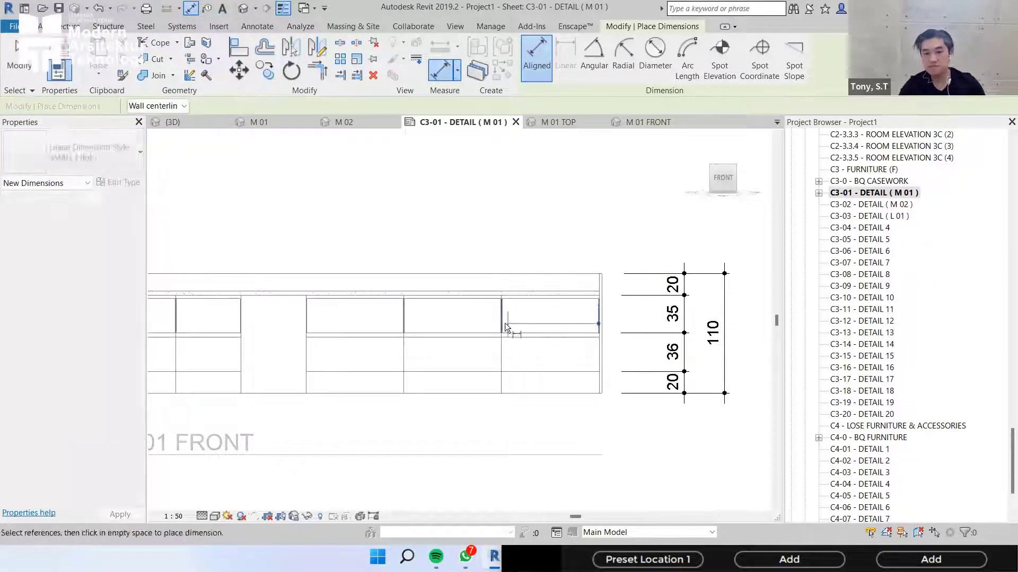
pyautogui.click(502, 324)
pyautogui.click(403, 329)
pyautogui.moveTo(387, 337); pyautogui.dragTo(533, 304, button='middle')
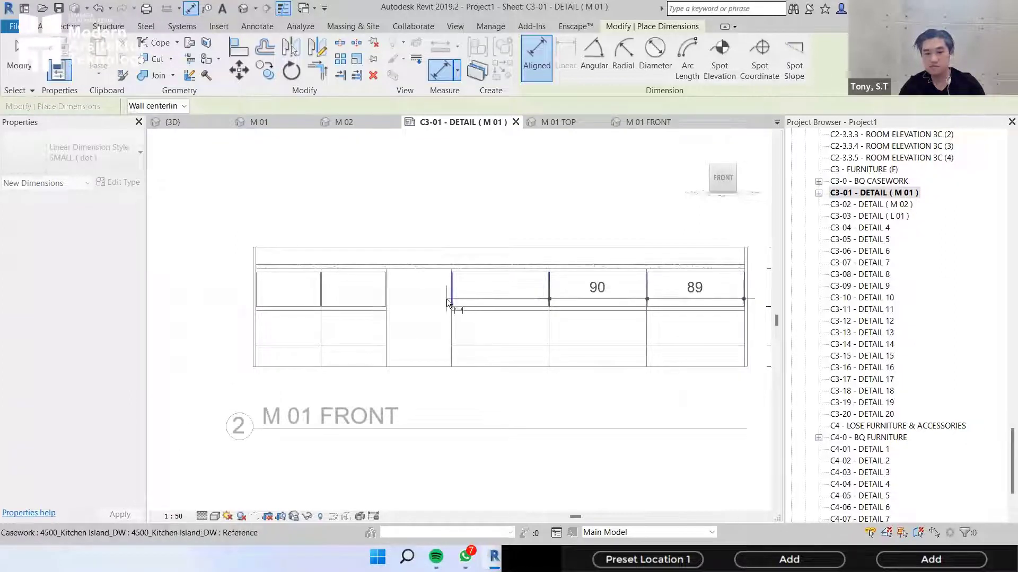
pyautogui.click(451, 298)
pyautogui.click(386, 297)
pyautogui.click(321, 296)
pyautogui.click(257, 303)
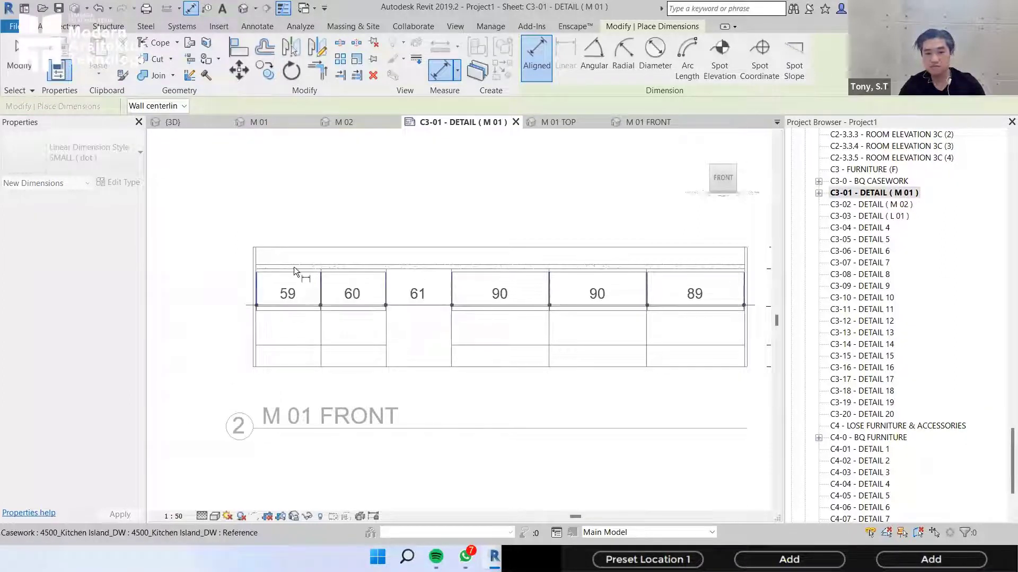
pyautogui.click(294, 207)
# - Dimension the cabinet's overall width above the bay dimensions and deactivate the M 01 FRONT view
pyautogui.click(746, 302)
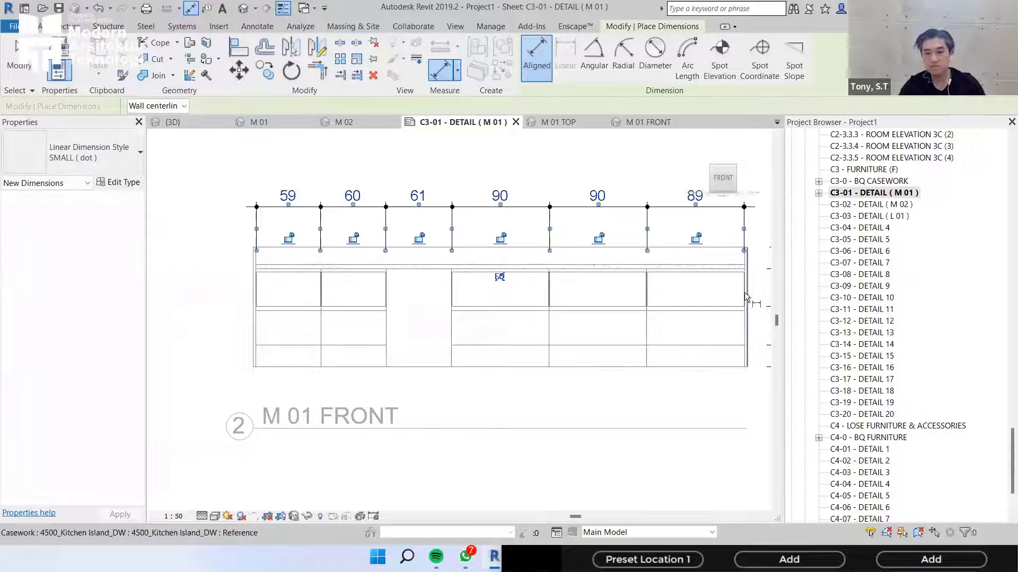
pyautogui.click(251, 305)
pyautogui.click(386, 182)
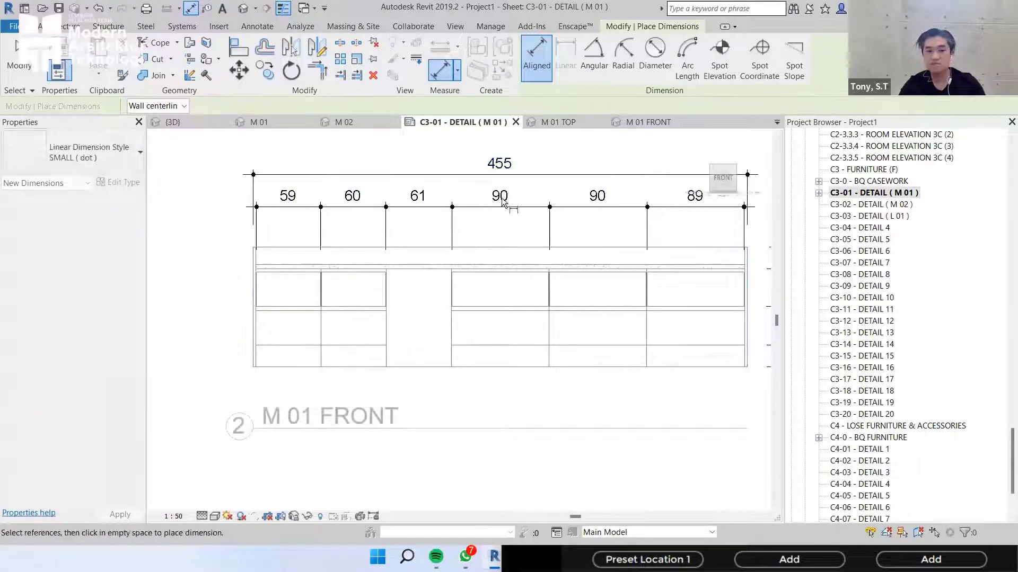
pyautogui.scroll(-3, 525, 175)
pyautogui.press('Escape')
pyautogui.press('Escape')
pyautogui.rightClick(535, 160)
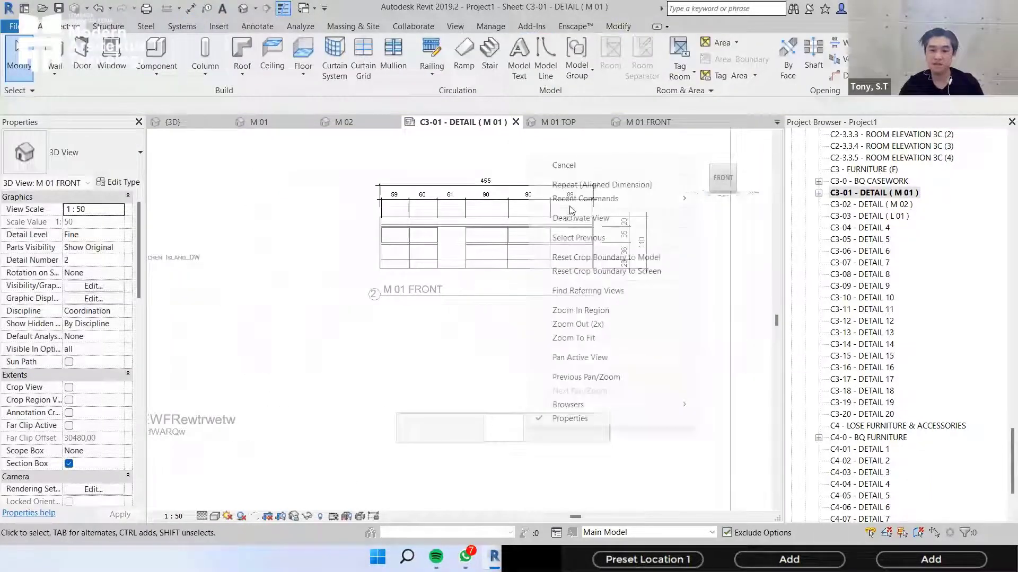
pyautogui.click(590, 217)
pyautogui.scroll(-3, 570, 207)
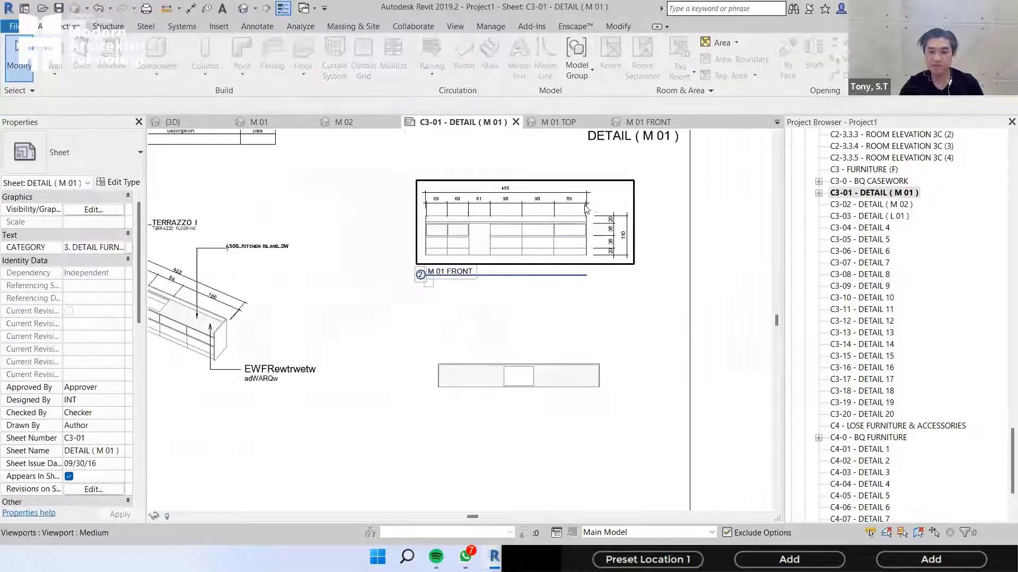
# - Set the M 01 FRONT view's scale to 1:25 from within the sheet and deactivate the view
pyautogui.doubleClick(549, 264)
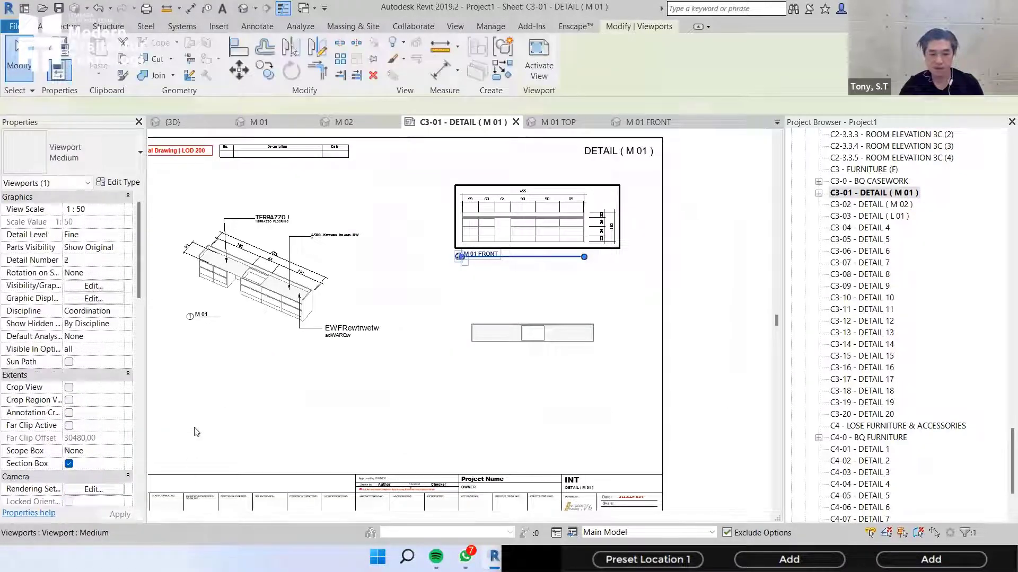
pyautogui.scroll(-2, 577, 355)
pyautogui.moveTo(578, 355); pyautogui.dragTo(542, 399, button='middle')
pyautogui.rightClick(601, 199)
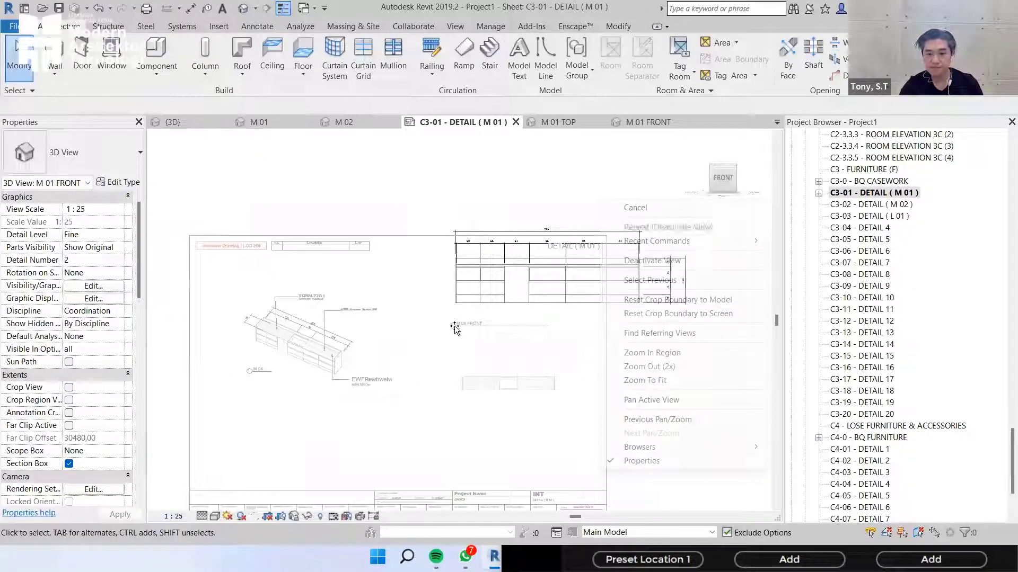
pyautogui.click(651, 260)
# - Move the enlarged M 01 FRONT viewport within the sheet border and the M 01 3D viewport lower on the sheet
pyautogui.click(696, 296)
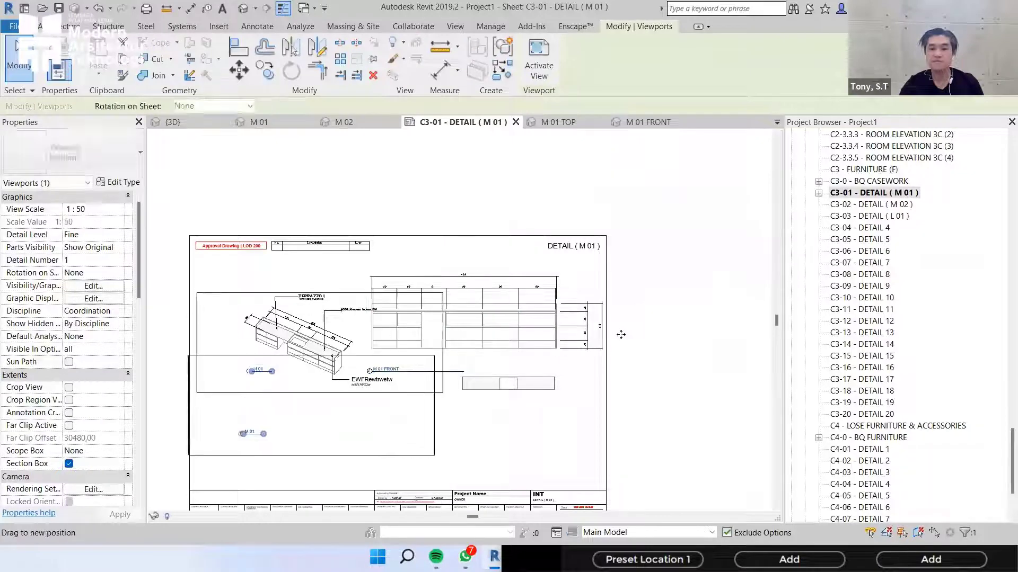
pyautogui.press('Escape')
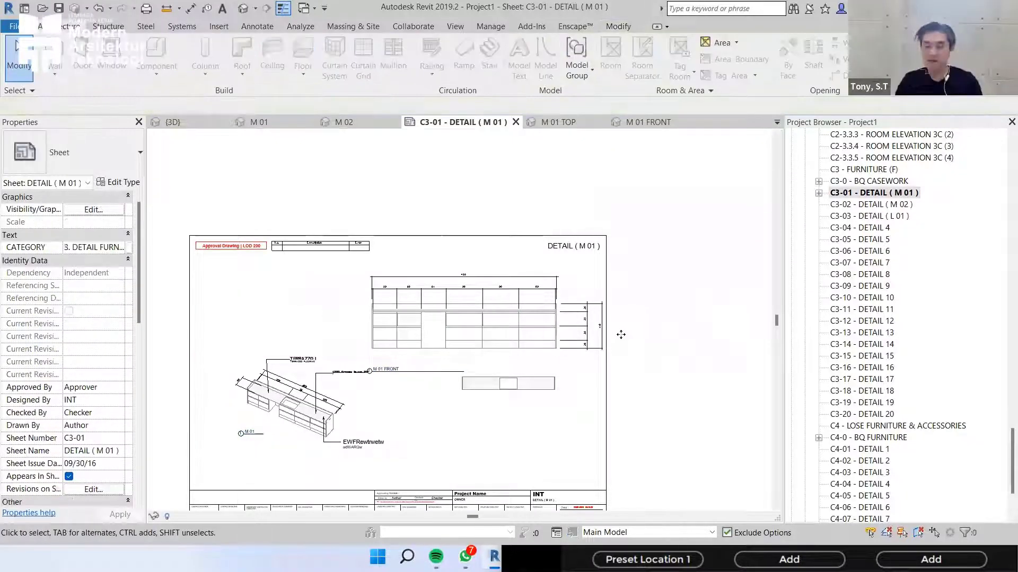
pyautogui.moveTo(674, 238); pyautogui.dragTo(728, 146, button='middle')
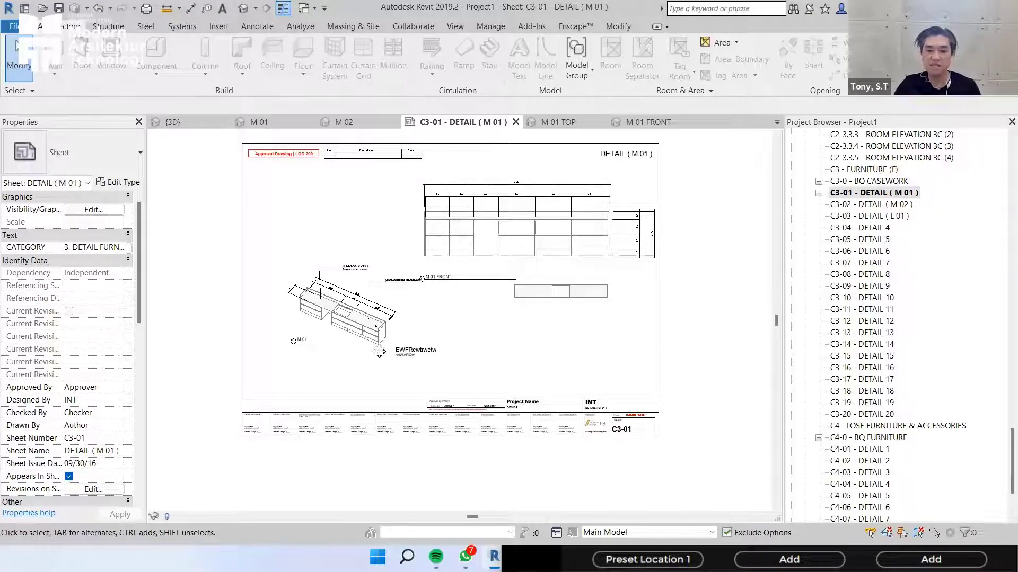
pyautogui.scroll(-2, 706, 304)
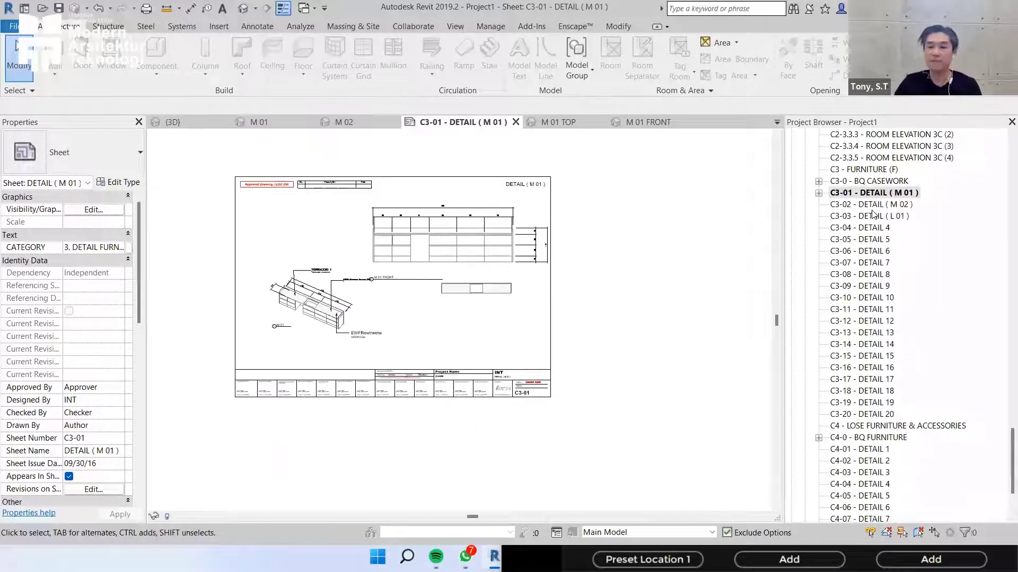
# - Open sheet C4-0 - BQ FURNITURE without renaming it
pyautogui.scroll(-3, 911, 241)
pyautogui.click(872, 333)
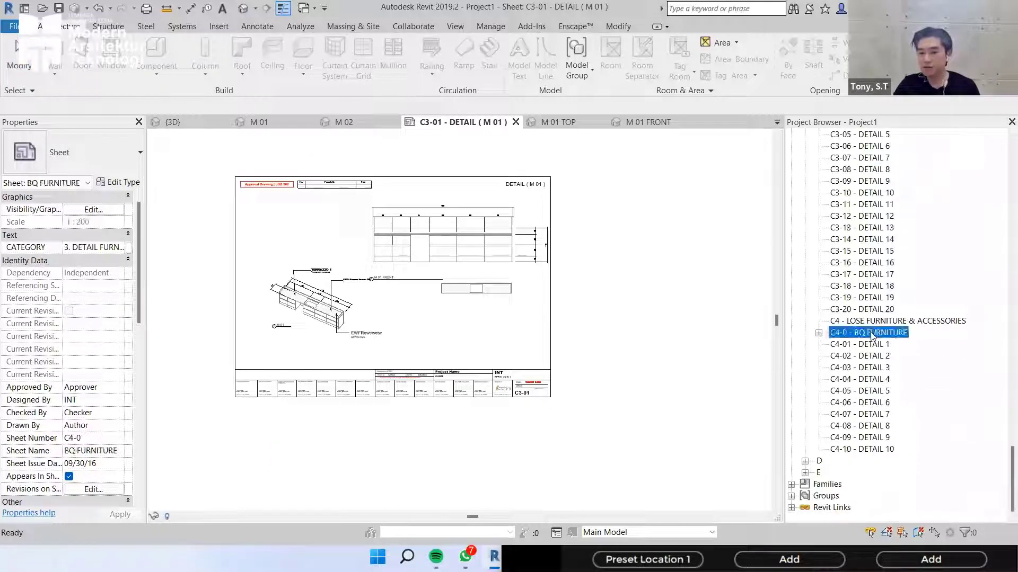
pyautogui.click(869, 333)
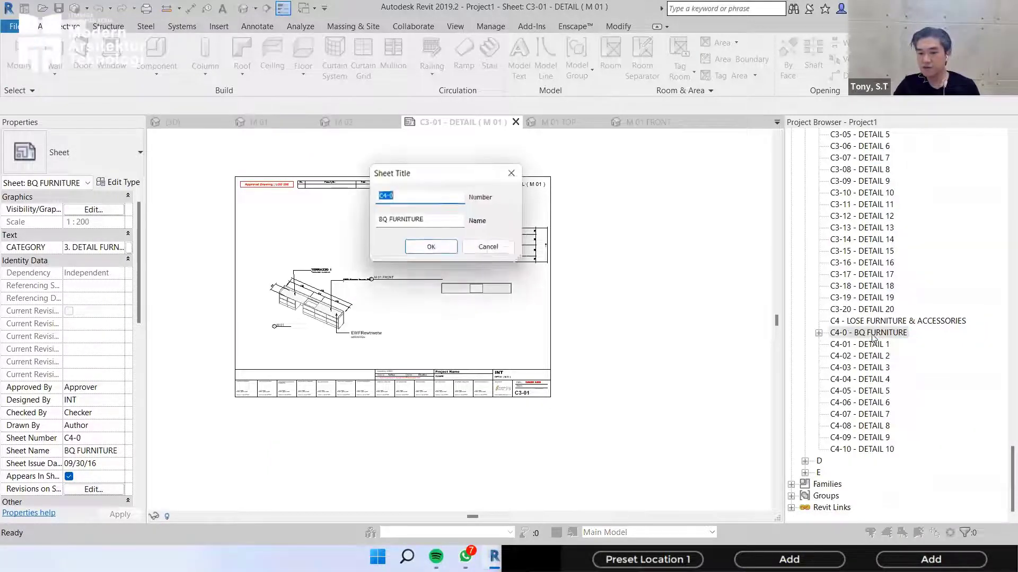
pyautogui.click(494, 250)
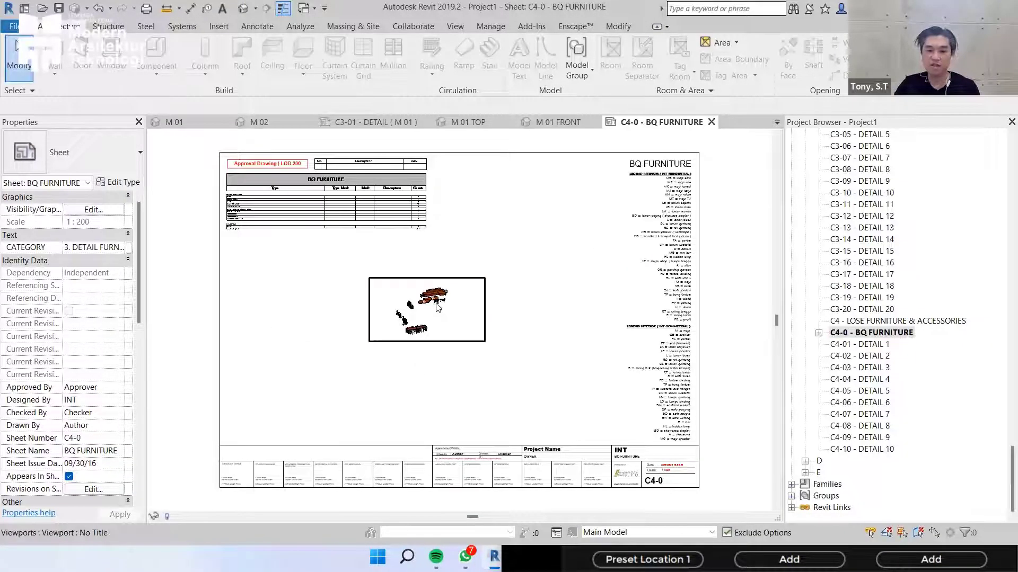
# - Activate the furniture 3D view on the sheet, set its scale to 1:100 and deactivate it
pyautogui.scroll(2, 431, 299)
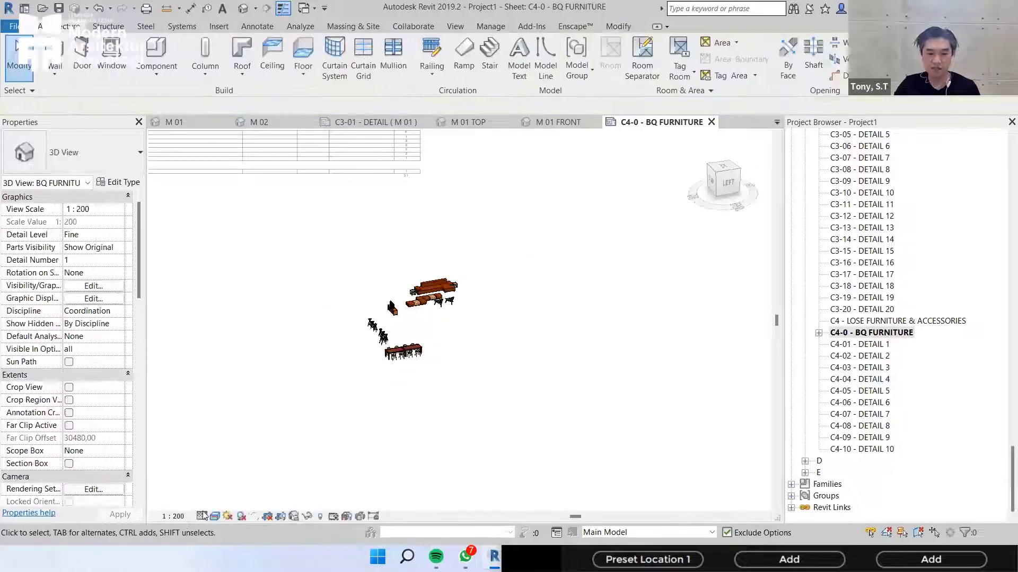
pyautogui.click(173, 516)
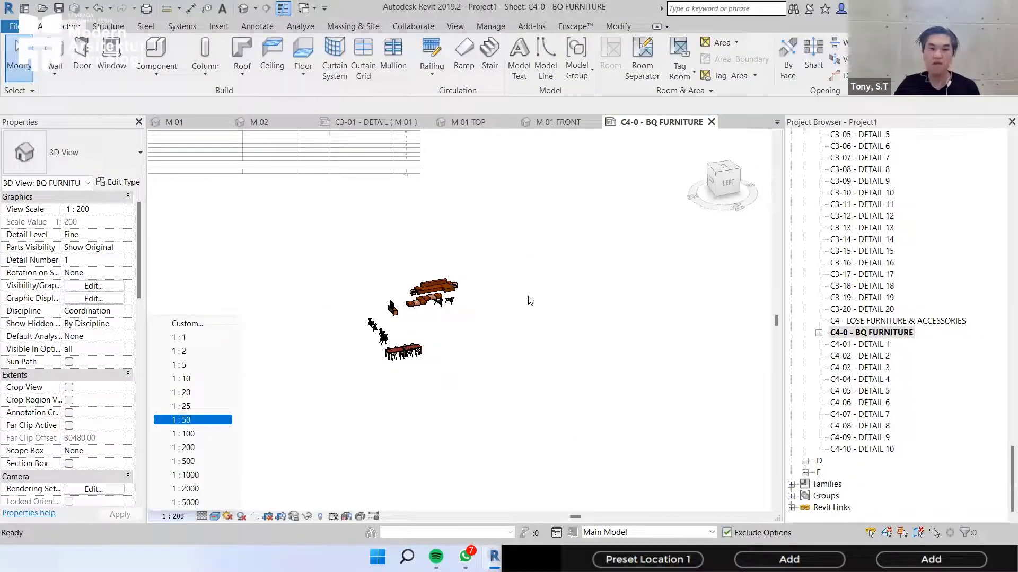
pyautogui.press('Down')
pyautogui.press('Return')
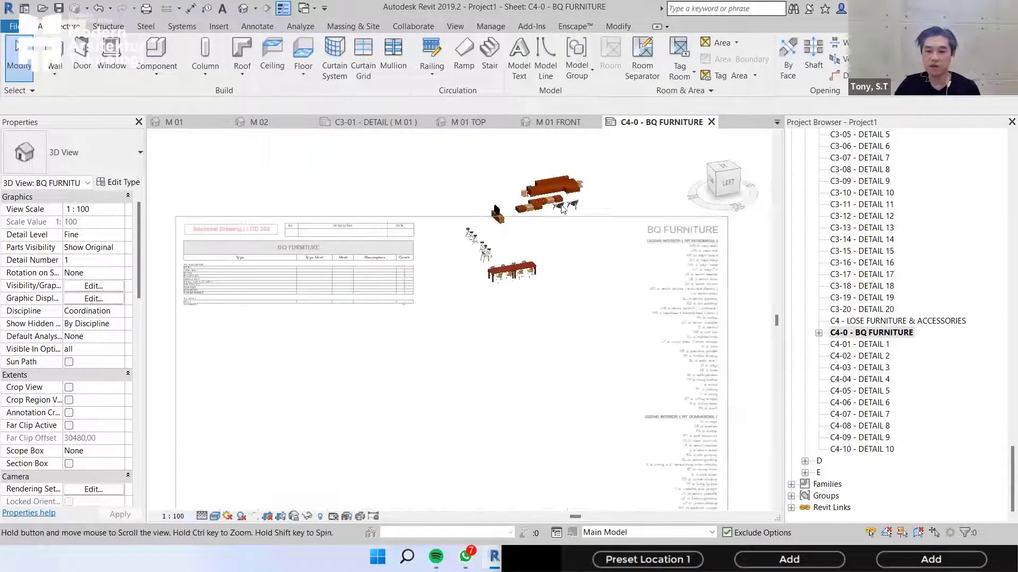
pyautogui.moveTo(562, 206); pyautogui.dragTo(554, 219, button='middle')
pyautogui.rightClick(625, 162)
pyautogui.click(674, 362)
pyautogui.click(675, 222)
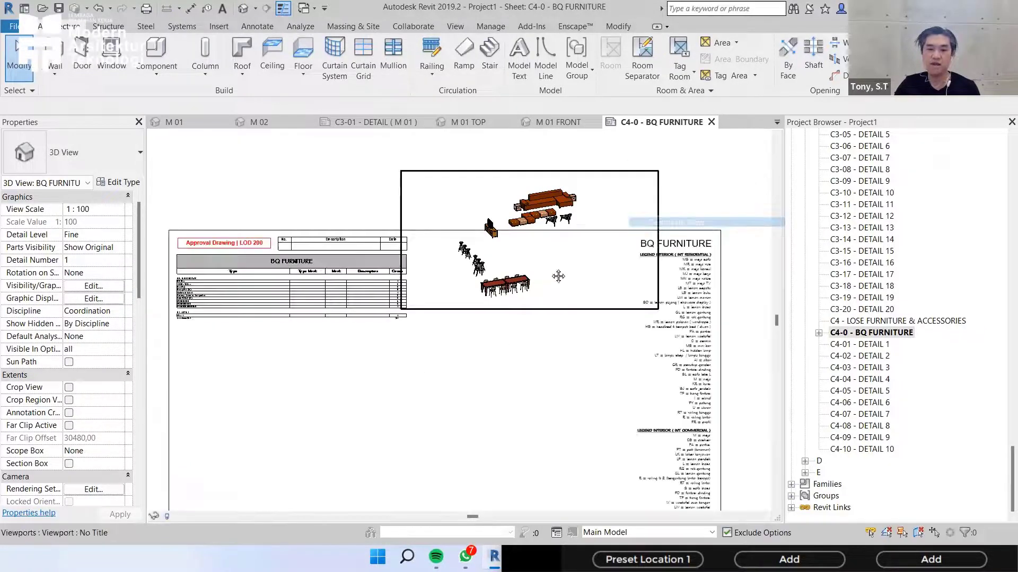
# - Move the furniture 3D viewport into the empty area below the BQ FURNITURE schedule
pyautogui.moveTo(560, 308); pyautogui.dragTo(636, 265)
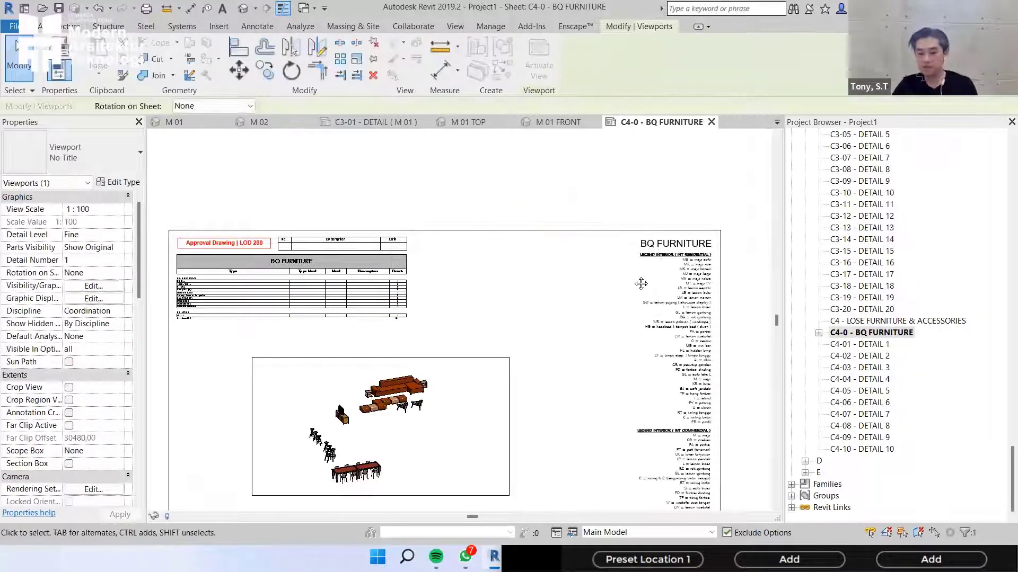
pyautogui.press('Escape')
pyautogui.moveTo(547, 271); pyautogui.dragTo(622, 191, button='middle')
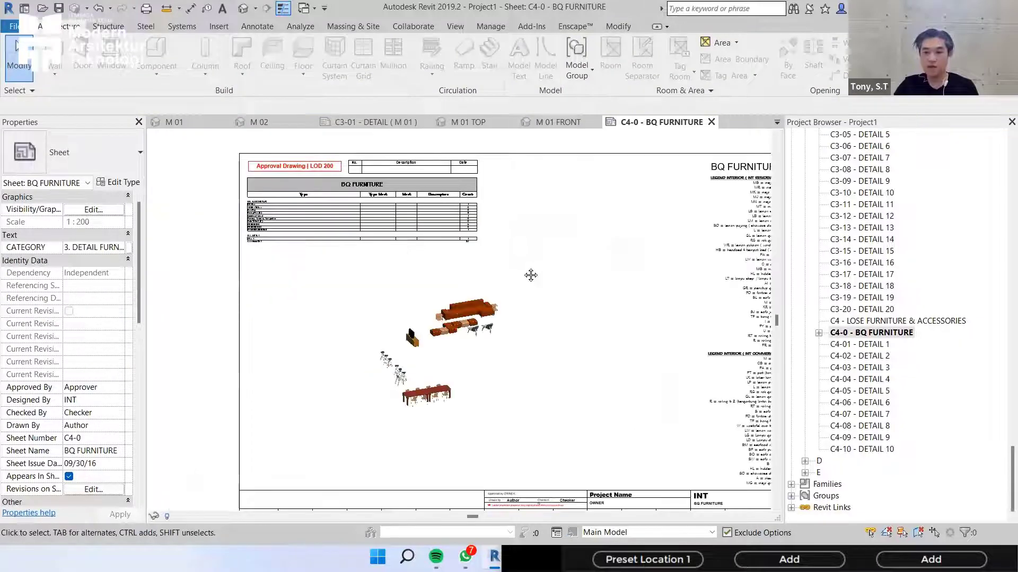
pyautogui.scroll(-1, 770, 286)
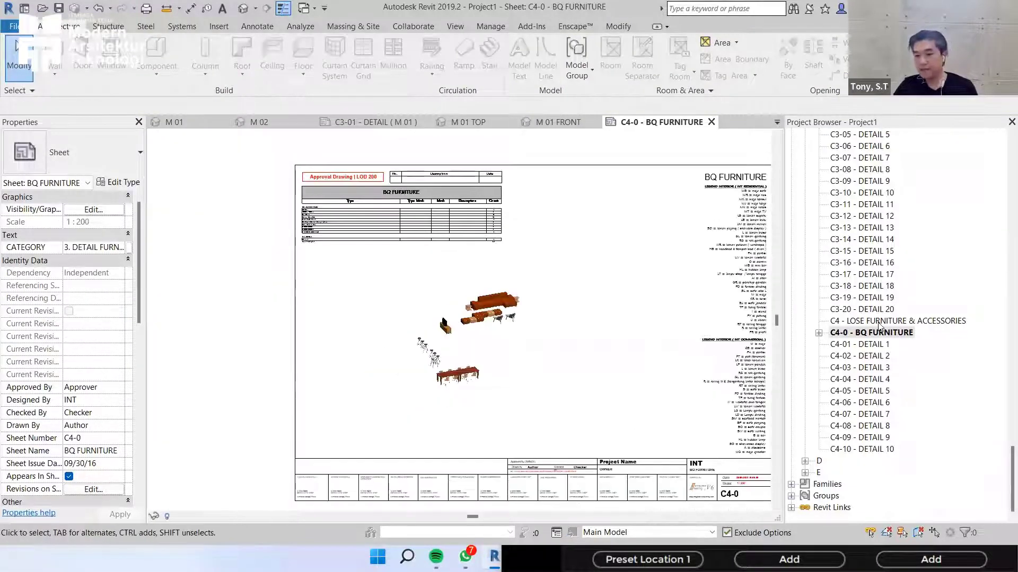
pyautogui.moveTo(702, 254); pyautogui.dragTo(603, 276, button='middle')
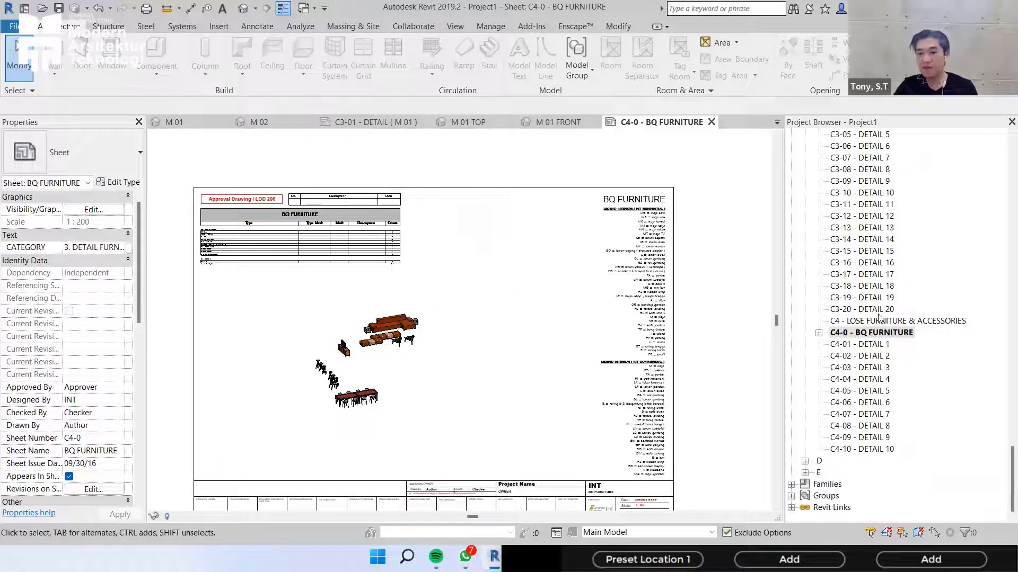
# - Find the EAST building elevation among the project views and open it
pyautogui.click(861, 286)
pyautogui.scroll(10, 874, 318)
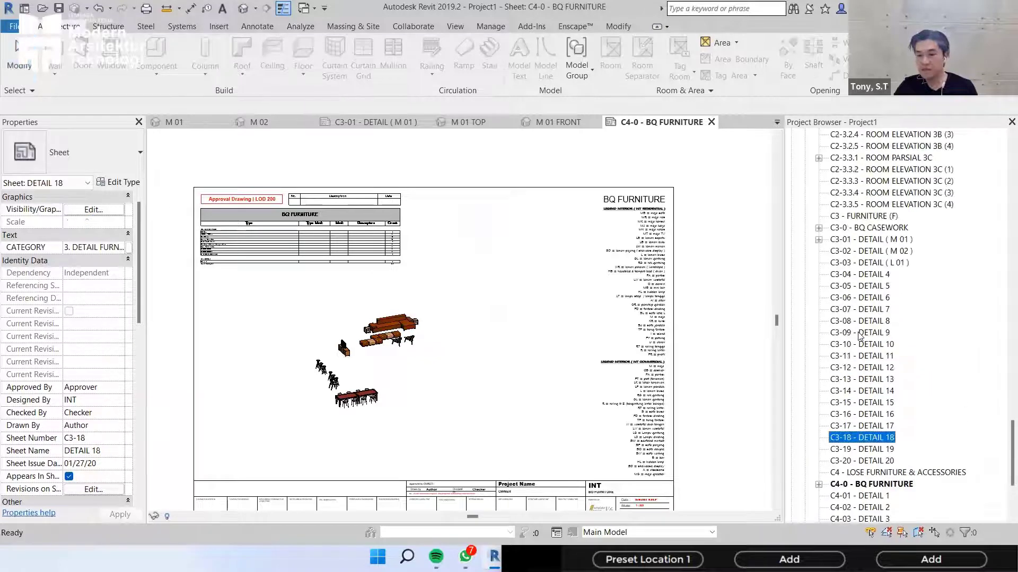
pyautogui.scroll(15, 896, 318)
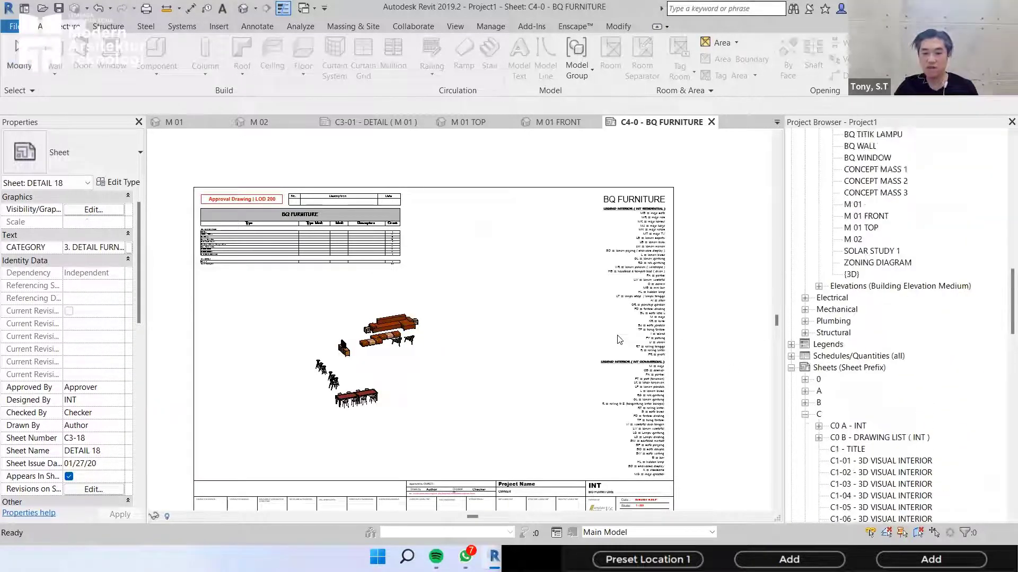
pyautogui.press('e')
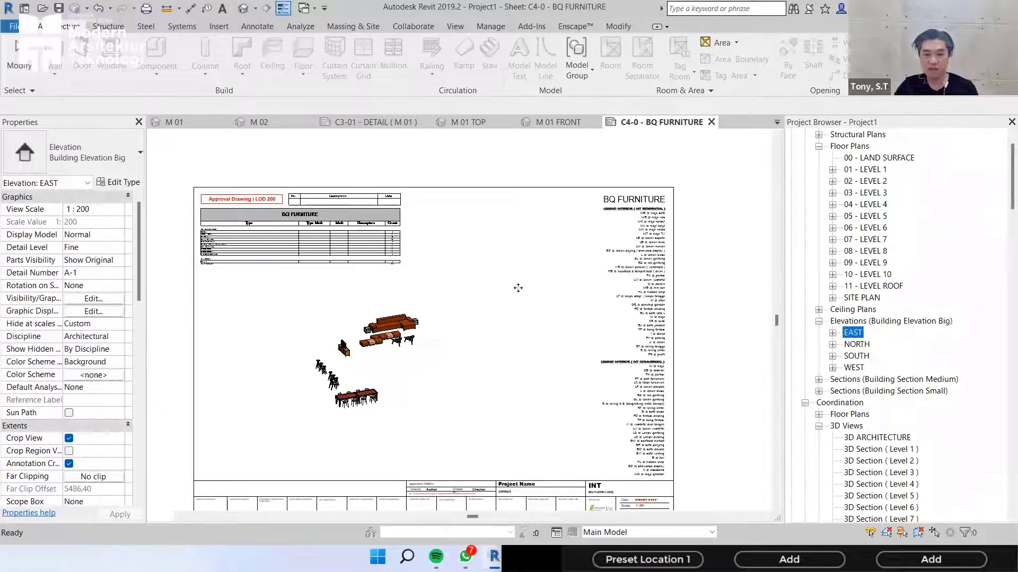
pyautogui.moveTo(504, 297); pyautogui.dragTo(59, 208, button='middle')
# - Change the type of the 03 - LEVEL 3 level in the EAST elevation to Small
pyautogui.scroll(3, 427, 222)
pyautogui.scroll(1, 56, 228)
pyautogui.click(85, 233)
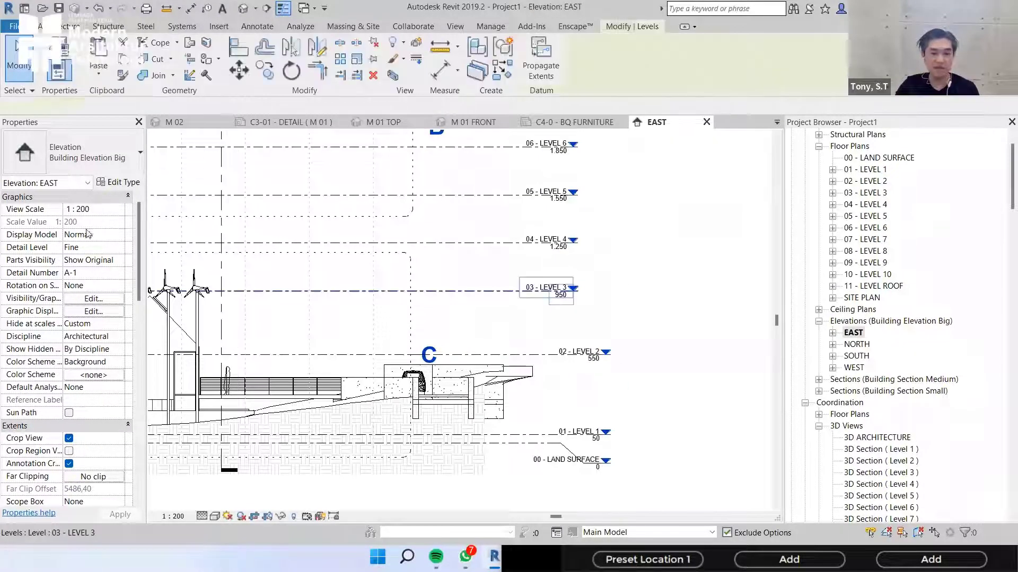
pyautogui.click(88, 163)
pyautogui.click(88, 163)
pyautogui.click(85, 157)
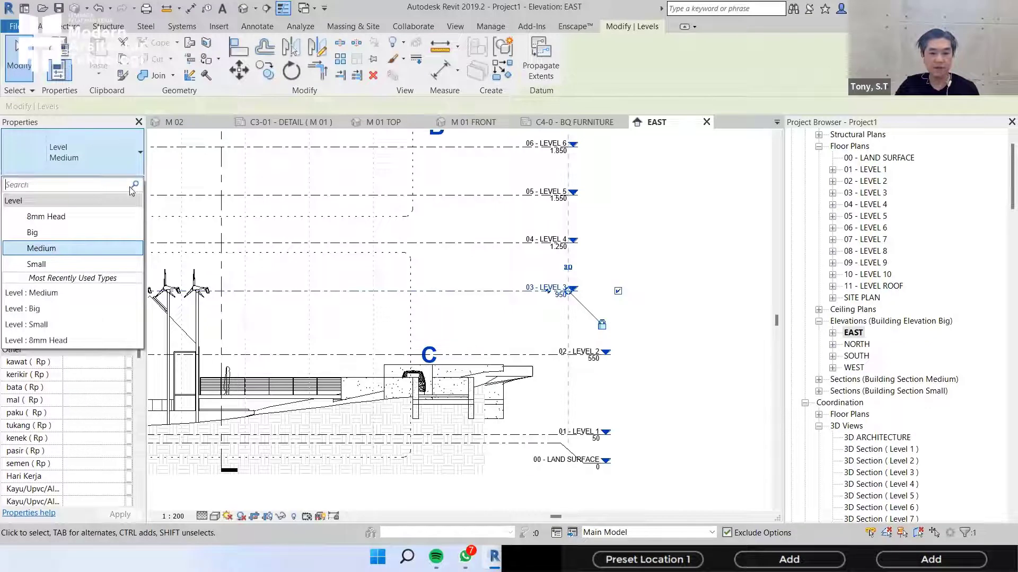
pyautogui.click(106, 165)
pyautogui.click(106, 165)
pyautogui.click(53, 264)
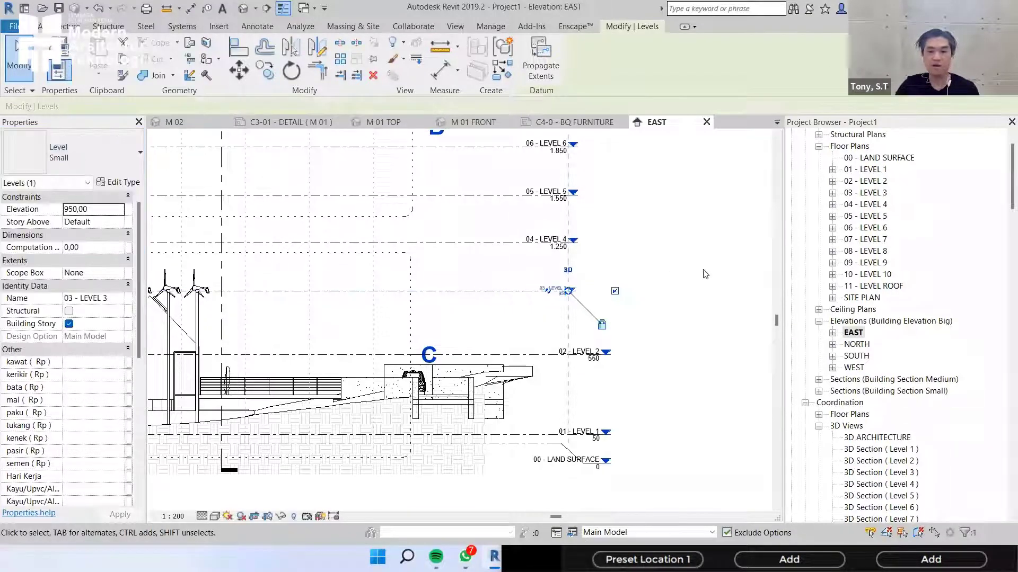
pyautogui.click(662, 274)
pyautogui.scroll(-2, 661, 273)
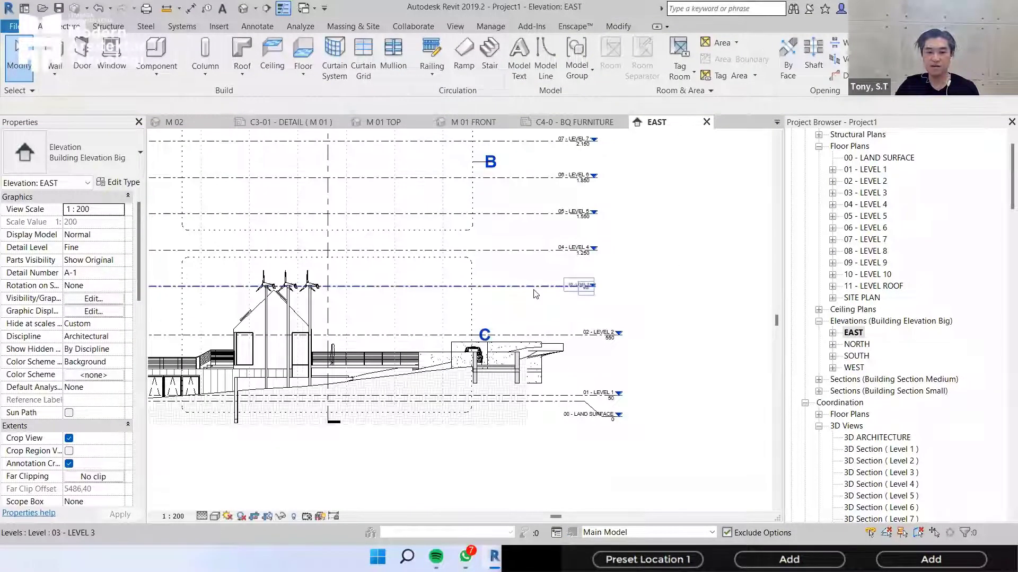
# - Return the 03 - LEVEL 3 level to the Medium type and clear the selection
pyautogui.click(190, 287)
pyautogui.click(85, 156)
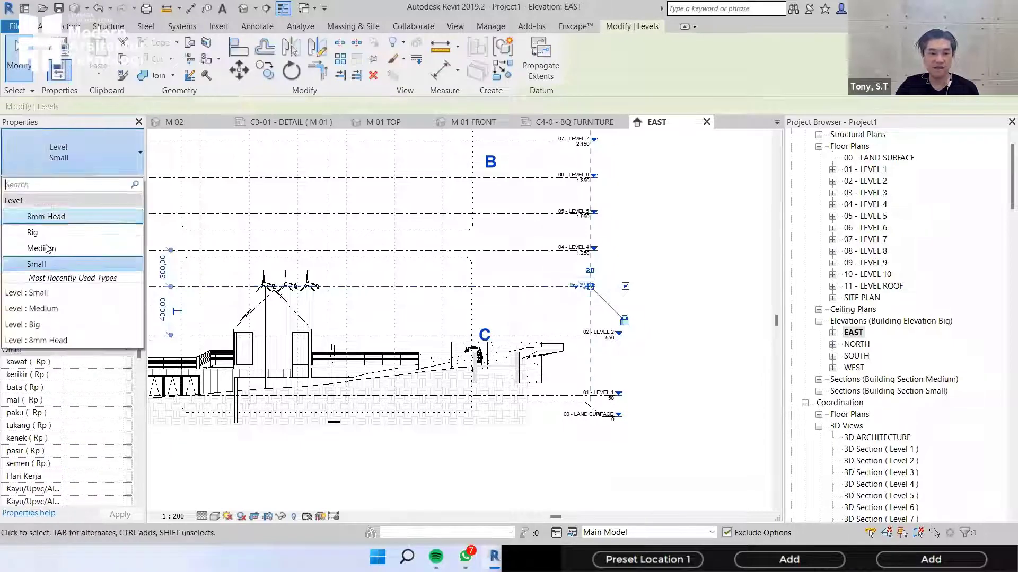
pyautogui.click(682, 257)
pyautogui.click(681, 256)
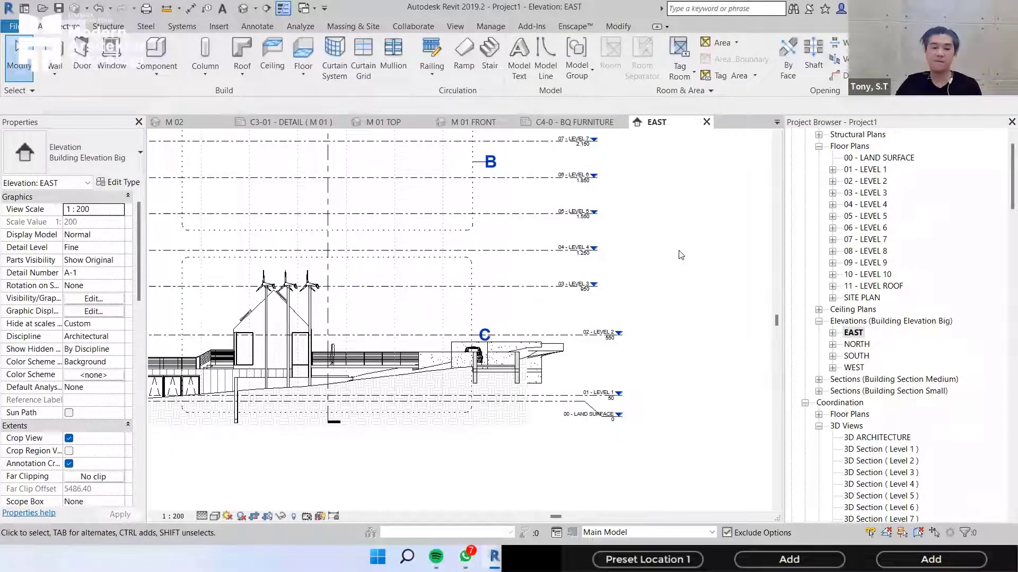
pyautogui.scroll(1, 598, 294)
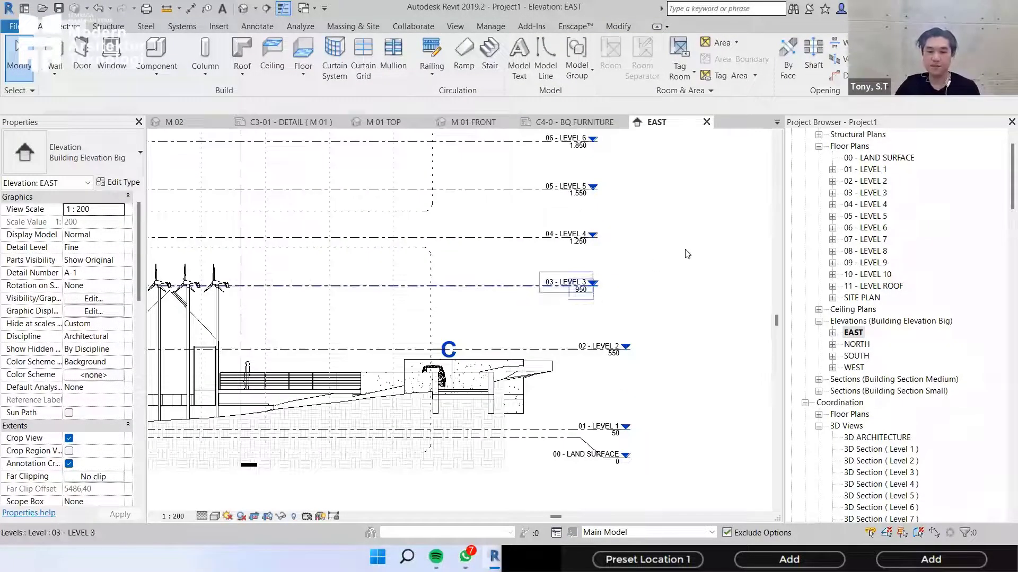
pyautogui.scroll(-1, 557, 349)
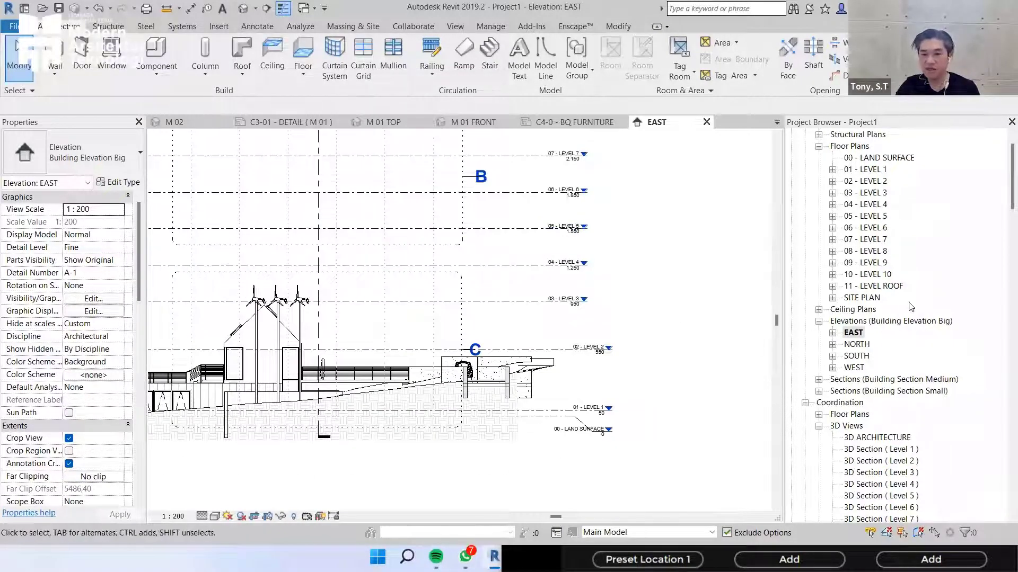
pyautogui.scroll(-1, 919, 311)
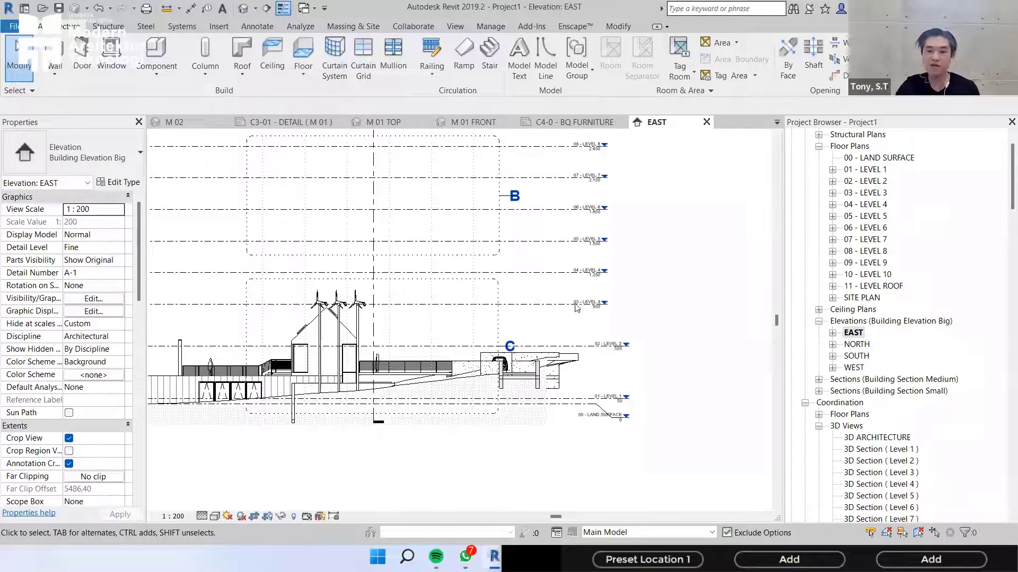
# - Try the Building Elevation Big and Building Elevation Small types on callout C near LEVEL 2
pyautogui.scroll(3, 627, 309)
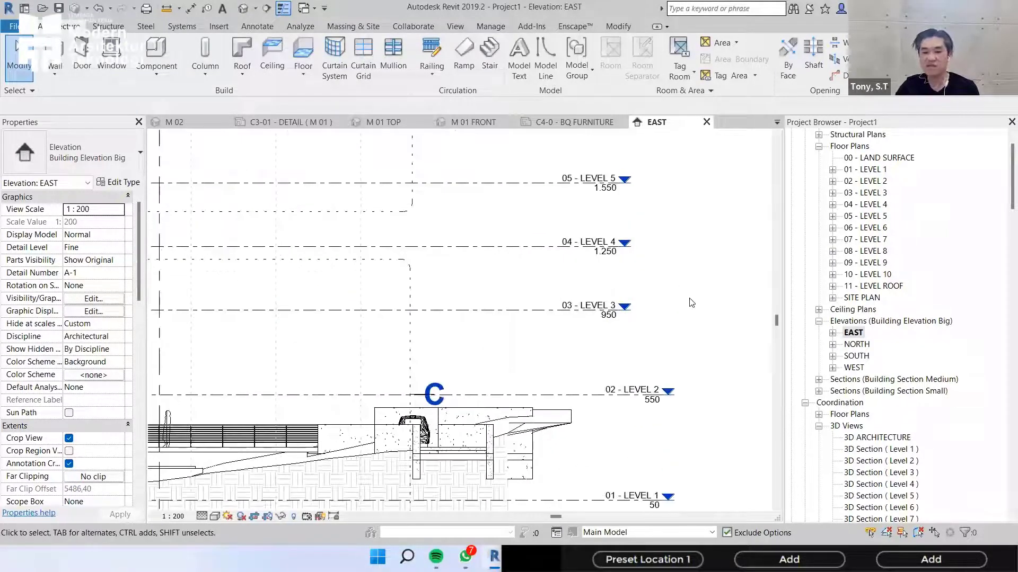
pyautogui.scroll(3, 548, 358)
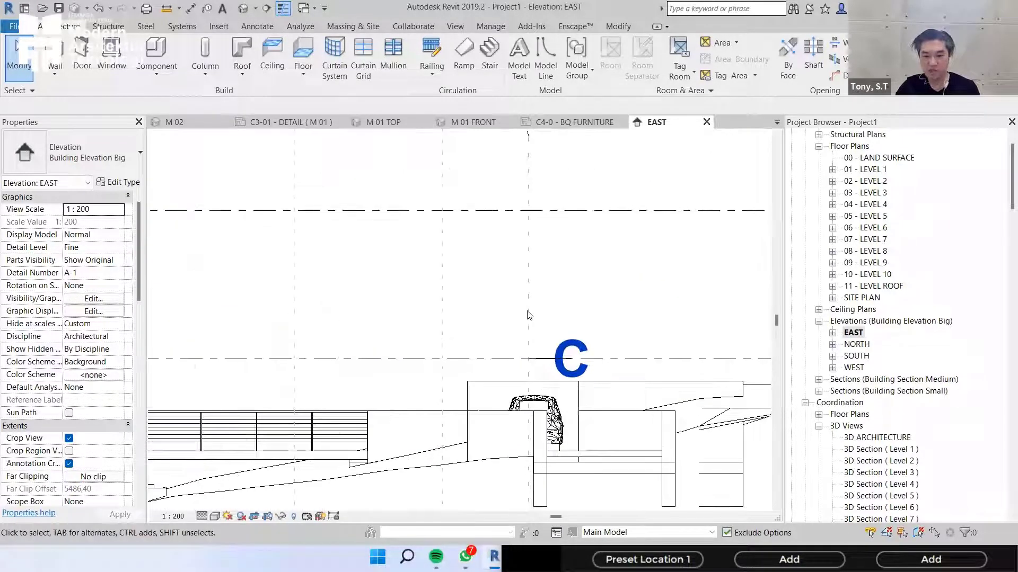
pyautogui.click(548, 358)
pyautogui.click(81, 152)
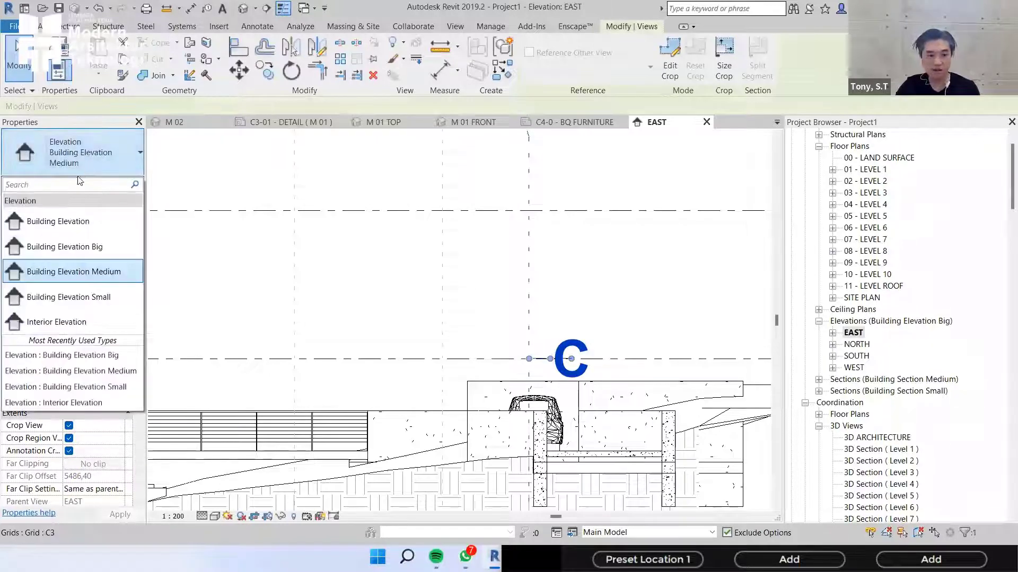
pyautogui.click(64, 247)
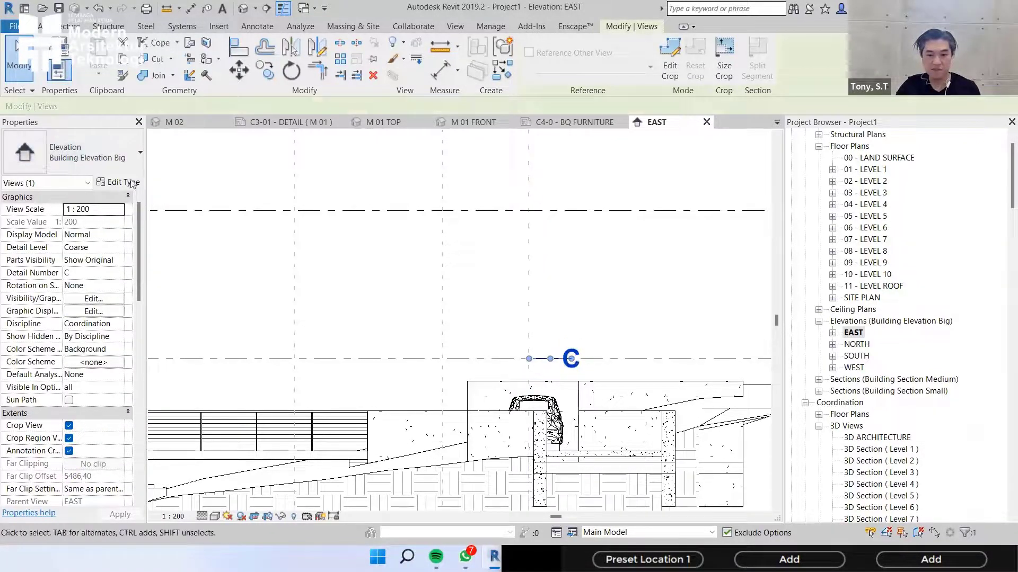
pyautogui.click(95, 148)
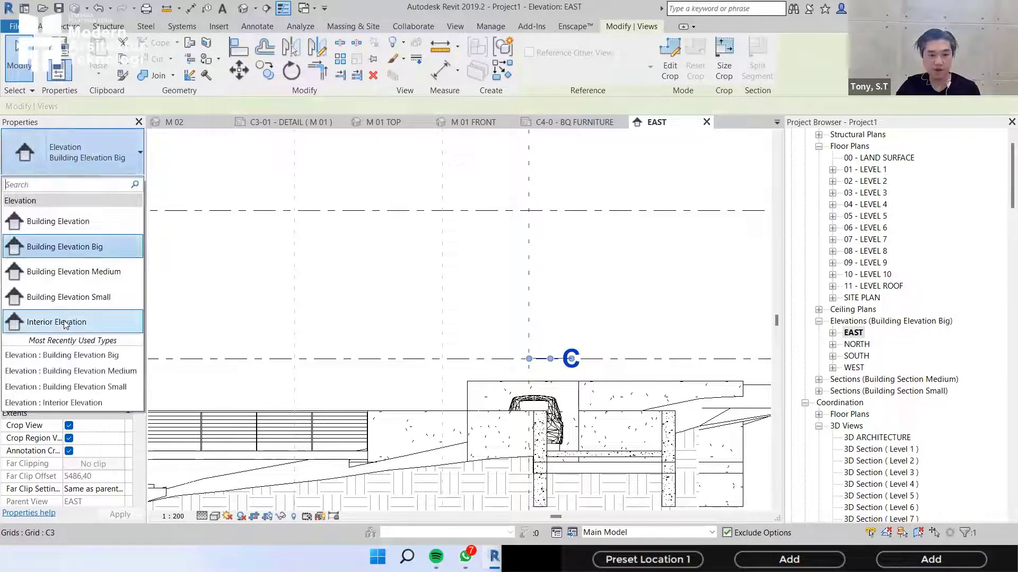
pyautogui.click(67, 299)
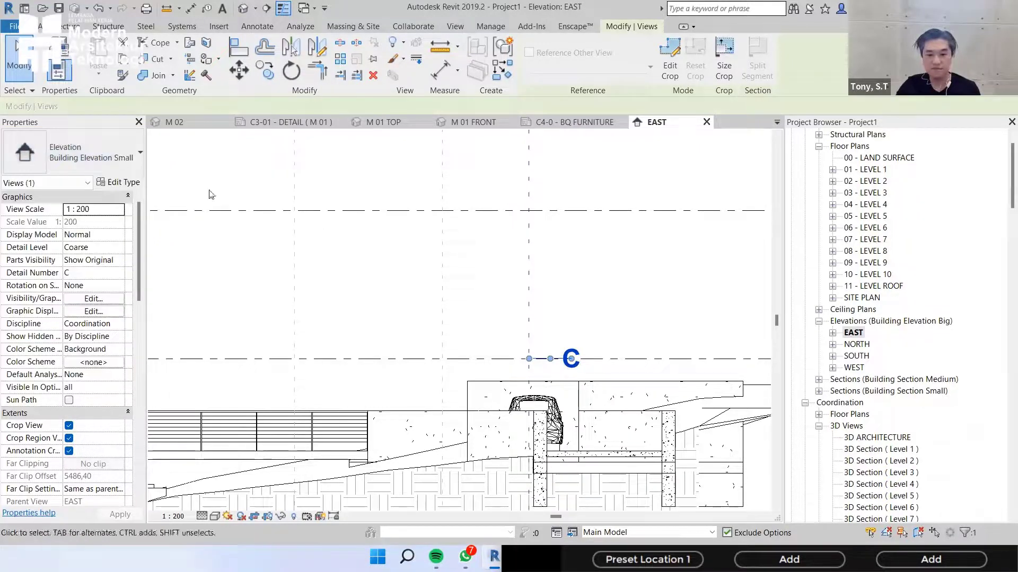
pyautogui.click(104, 151)
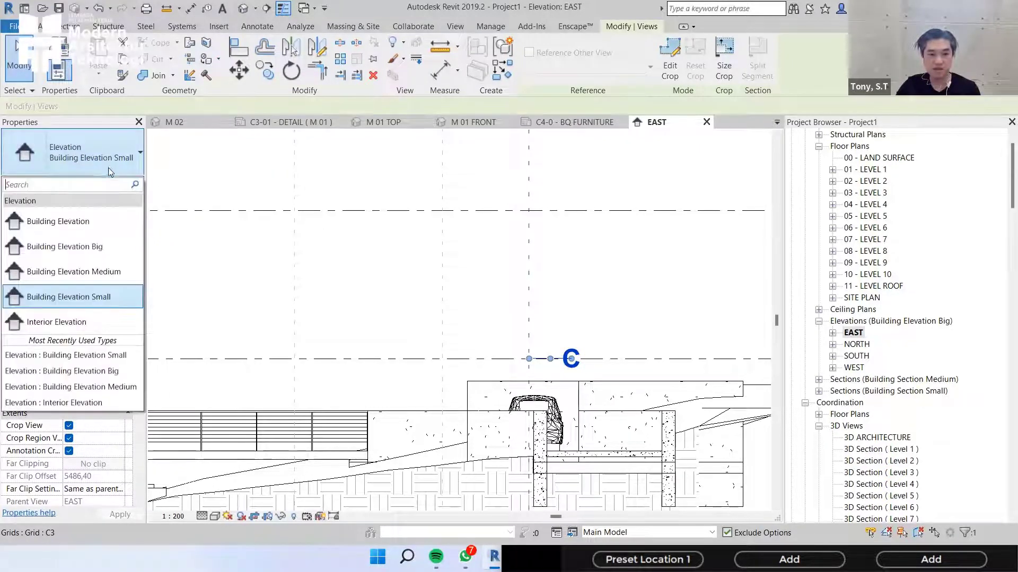
pyautogui.click(97, 246)
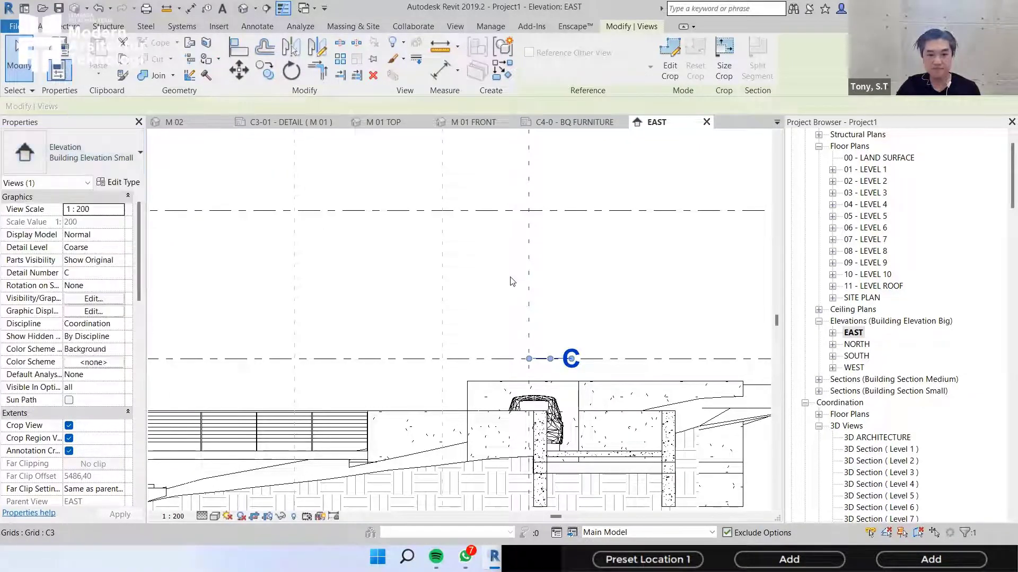
# - Compare callout C's head size by applying the Medium, Big and Small building elevation types
pyautogui.click(114, 146)
pyautogui.click(92, 271)
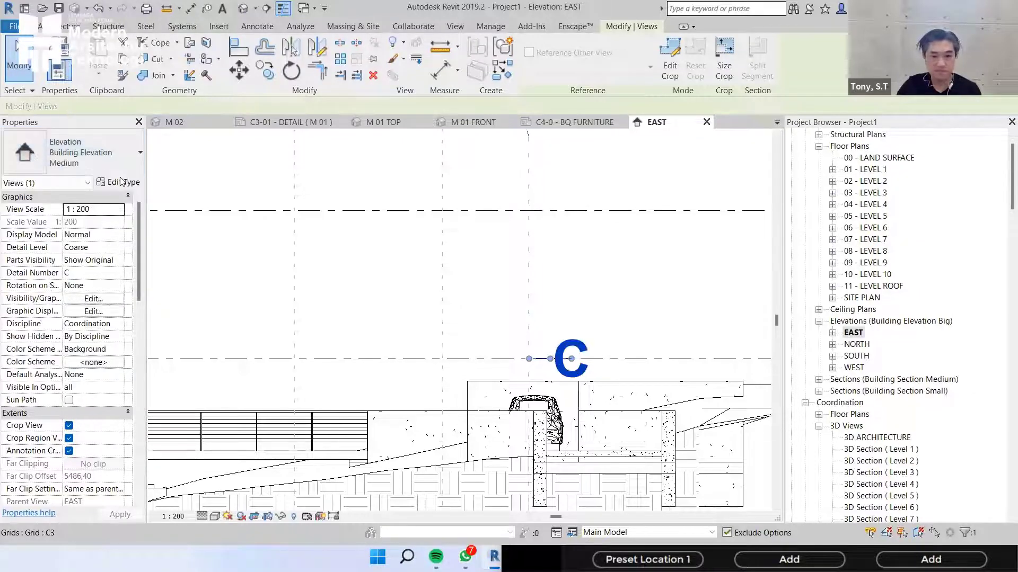
pyautogui.click(98, 158)
pyautogui.click(94, 245)
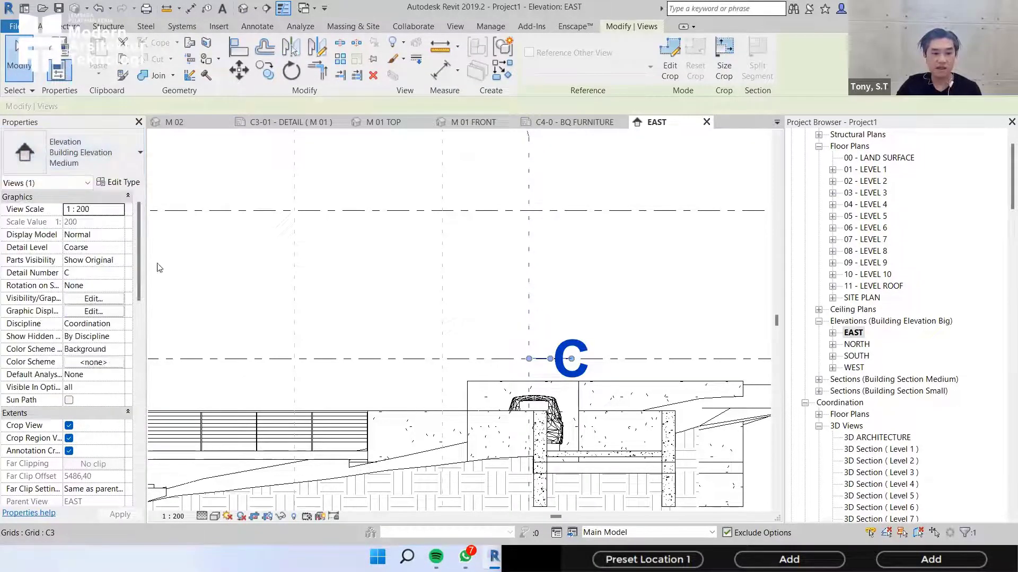
pyautogui.click(90, 162)
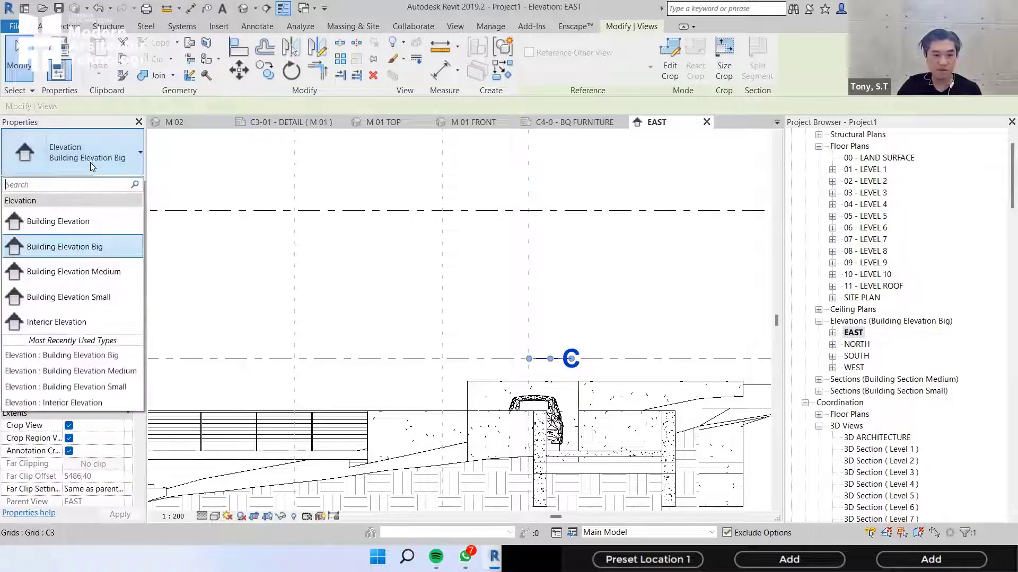
pyautogui.click(101, 272)
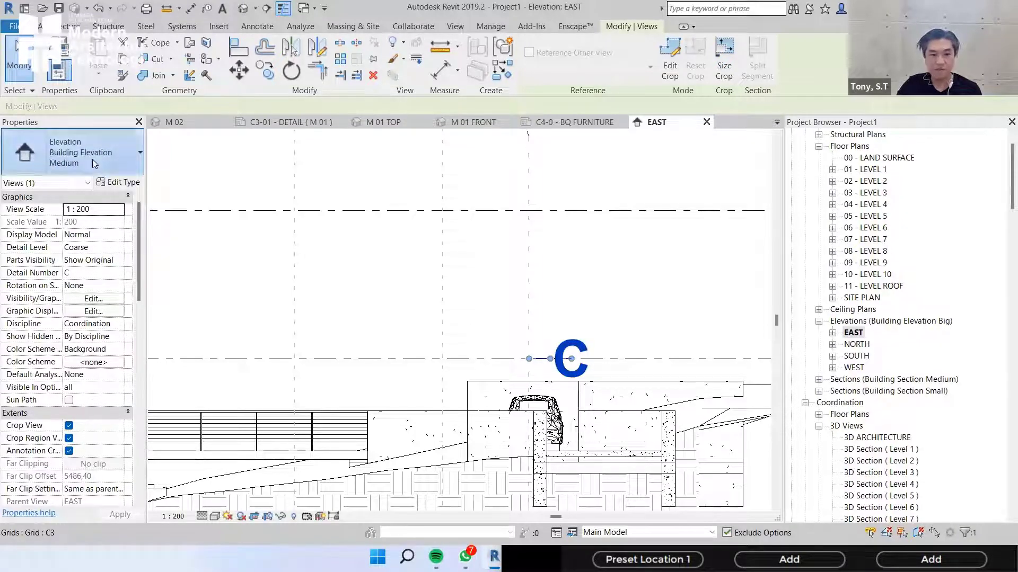
pyautogui.click(92, 159)
pyautogui.click(140, 298)
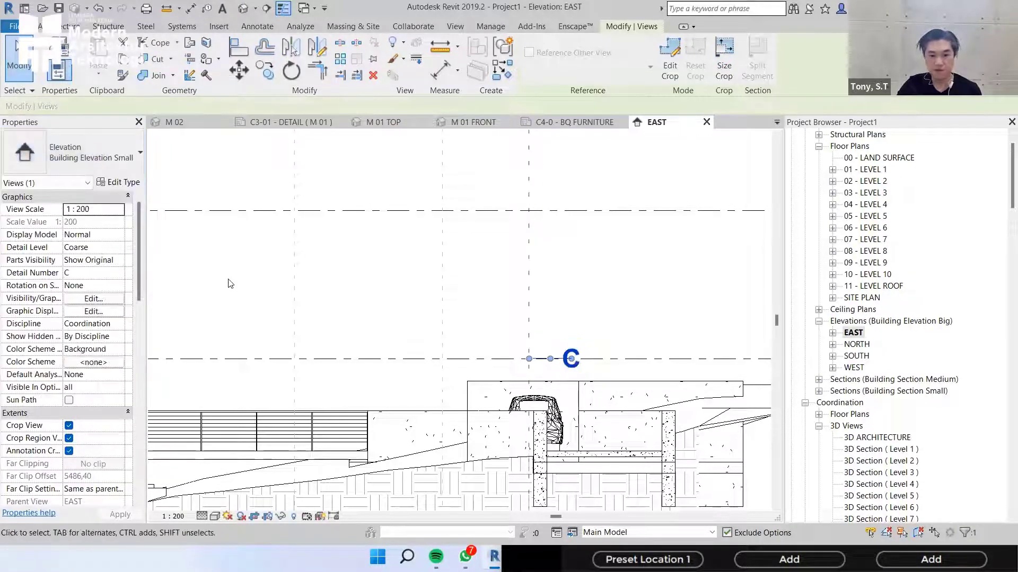
# - Assign Building Elevation Big to callout C and set its Big callout tag's head to Callout Head Simple : Big
pyautogui.click(102, 163)
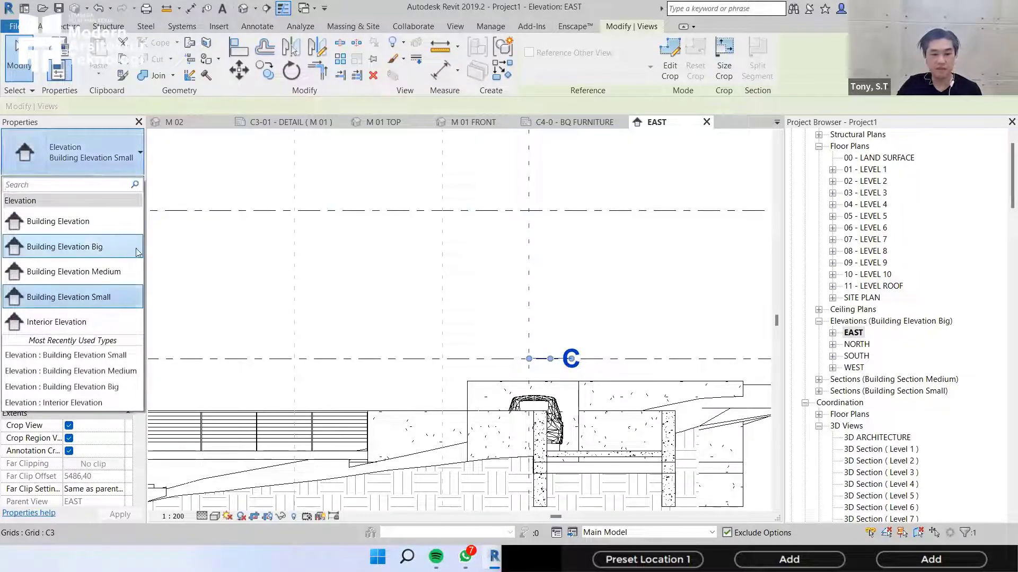
pyautogui.click(90, 296)
pyautogui.click(121, 182)
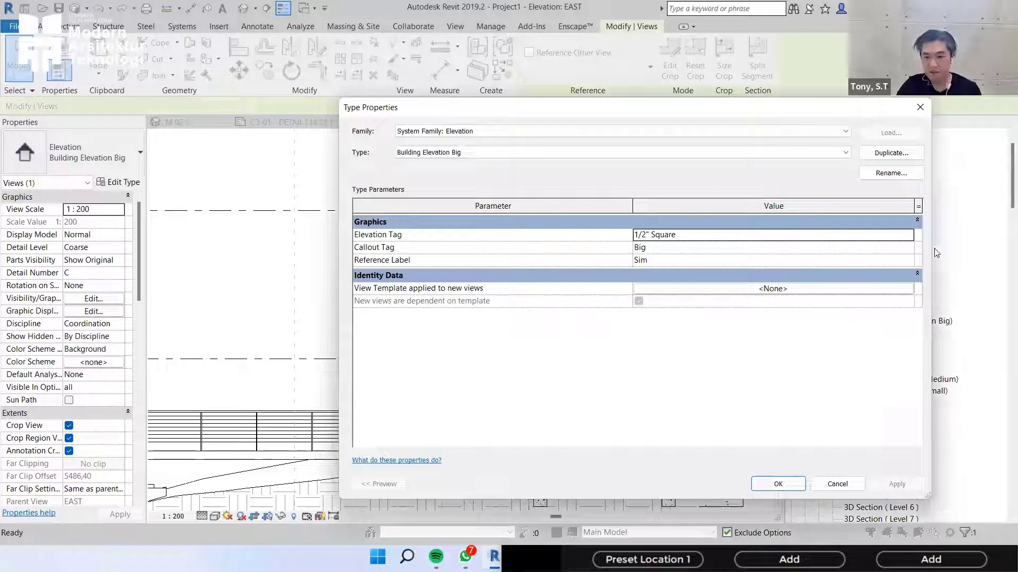
pyautogui.click(913, 247)
pyautogui.click(908, 247)
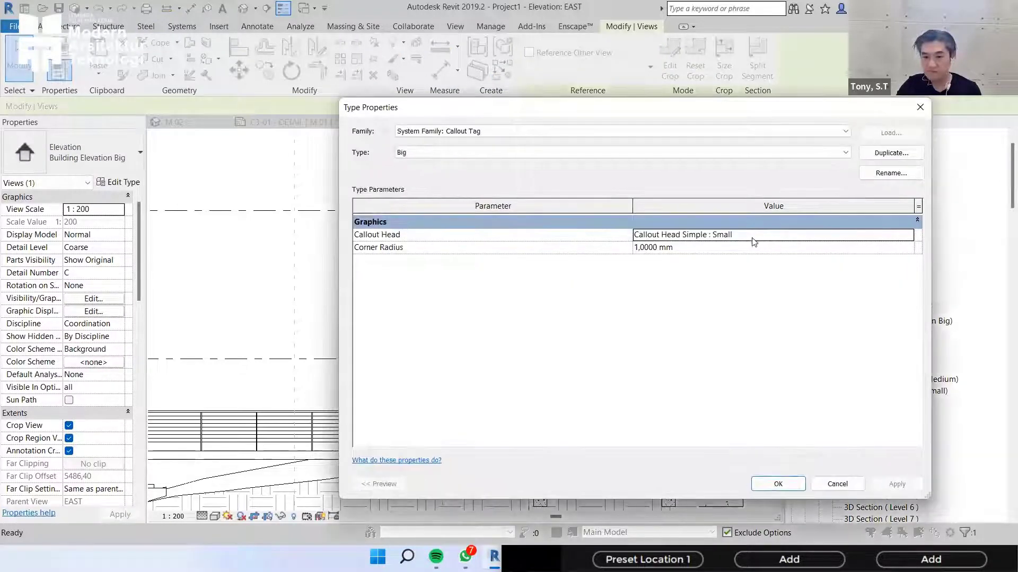
pyautogui.click(911, 237)
pyautogui.click(726, 253)
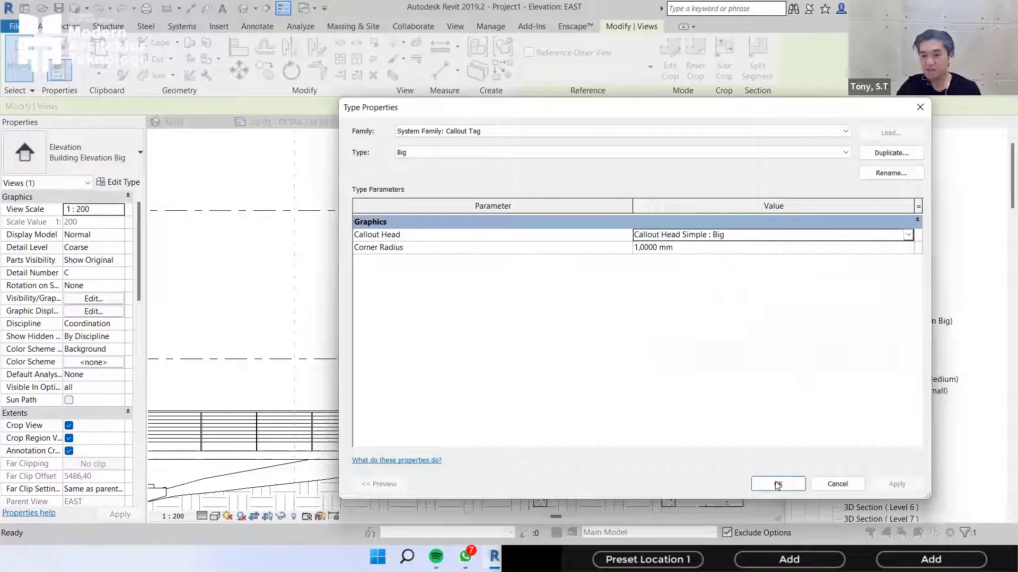
pyautogui.click(777, 485)
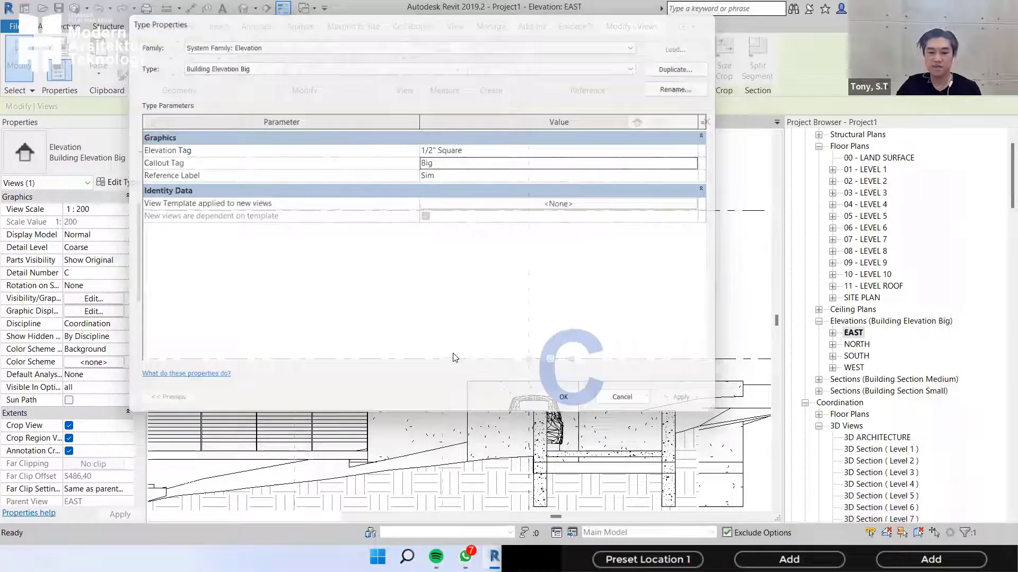
pyautogui.press('Return')
# - Apply Building Elevation Medium to callout C, switch it to Building Elevation Small and deselect it
pyautogui.click(490, 337)
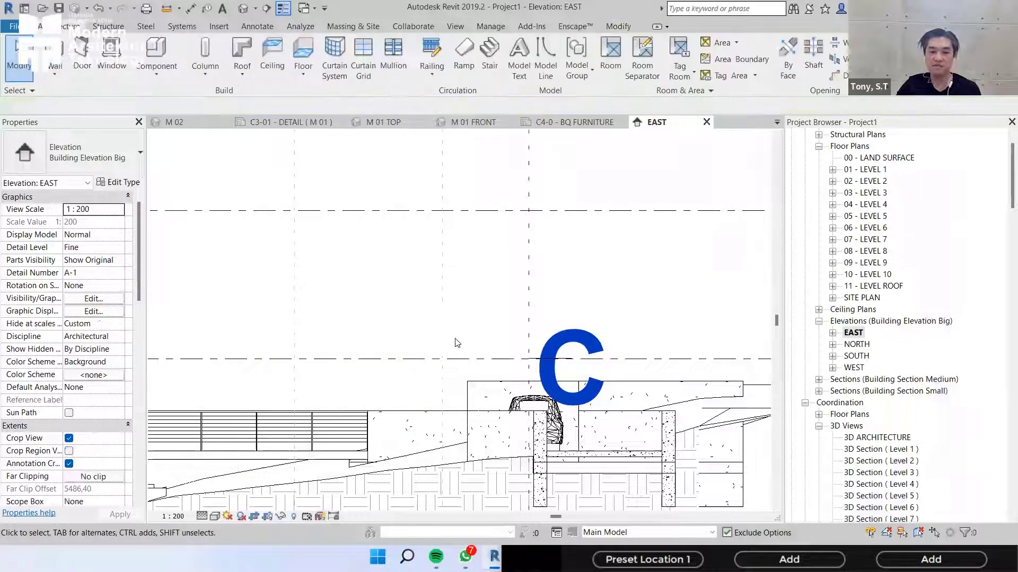
pyautogui.scroll(-4, 458, 342)
pyautogui.moveTo(531, 333); pyautogui.dragTo(474, 343, button='middle')
pyautogui.scroll(1, 466, 340)
pyautogui.click(453, 321)
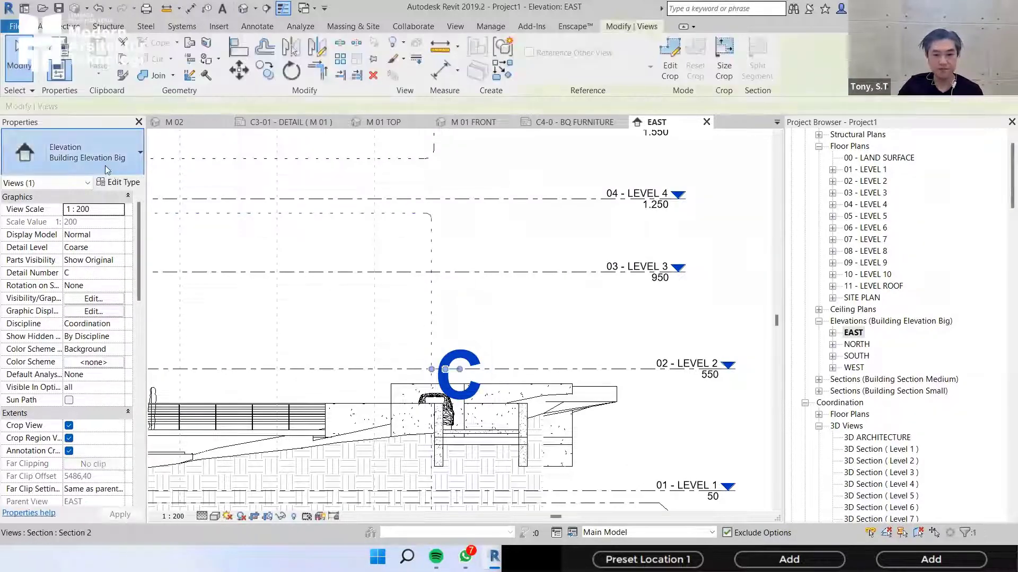
pyautogui.click(93, 159)
pyautogui.click(73, 271)
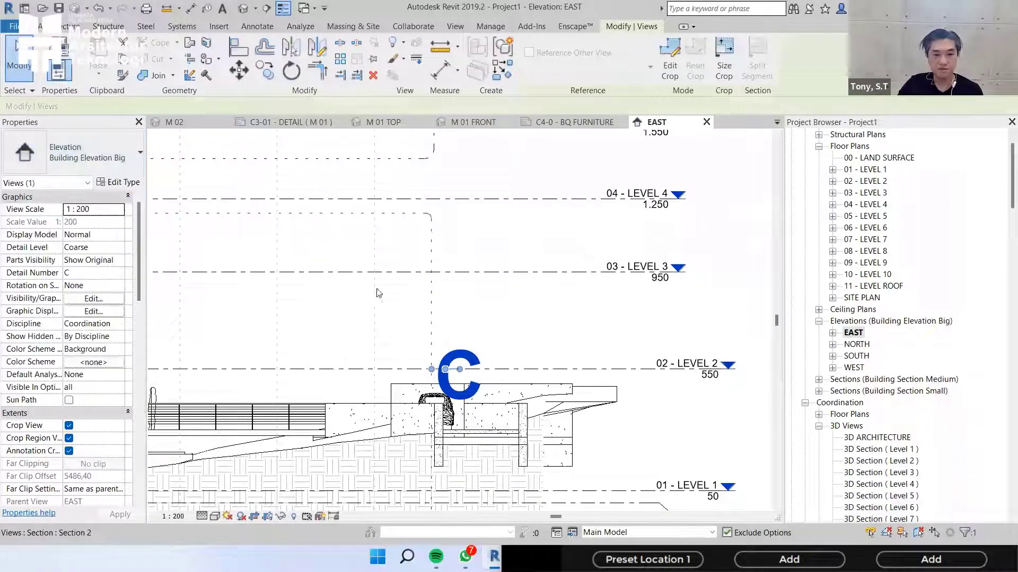
pyautogui.click(85, 154)
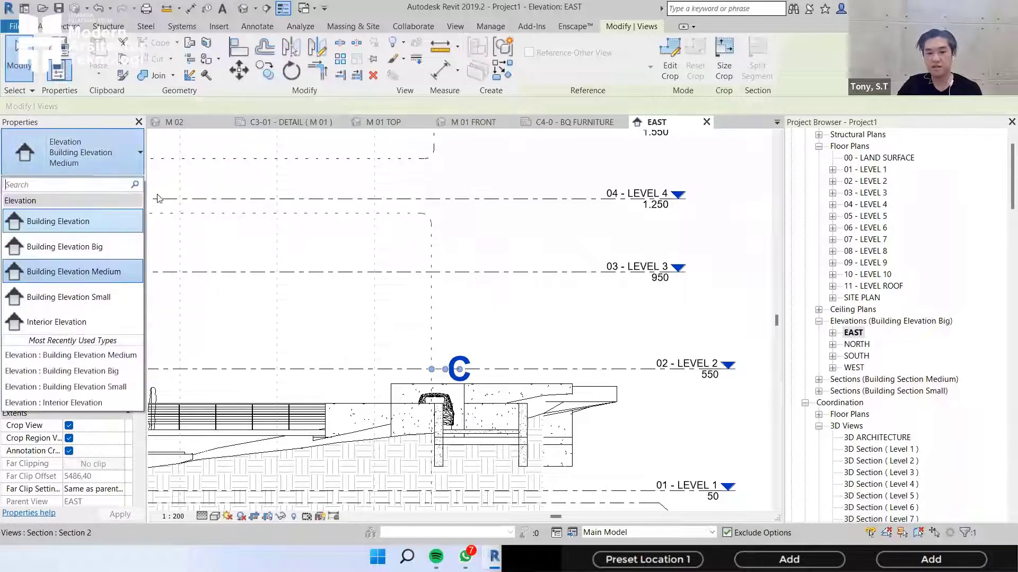
pyautogui.click(69, 297)
pyautogui.click(724, 312)
pyautogui.scroll(-2, 530, 294)
pyautogui.scroll(1, 533, 295)
pyautogui.click(535, 275)
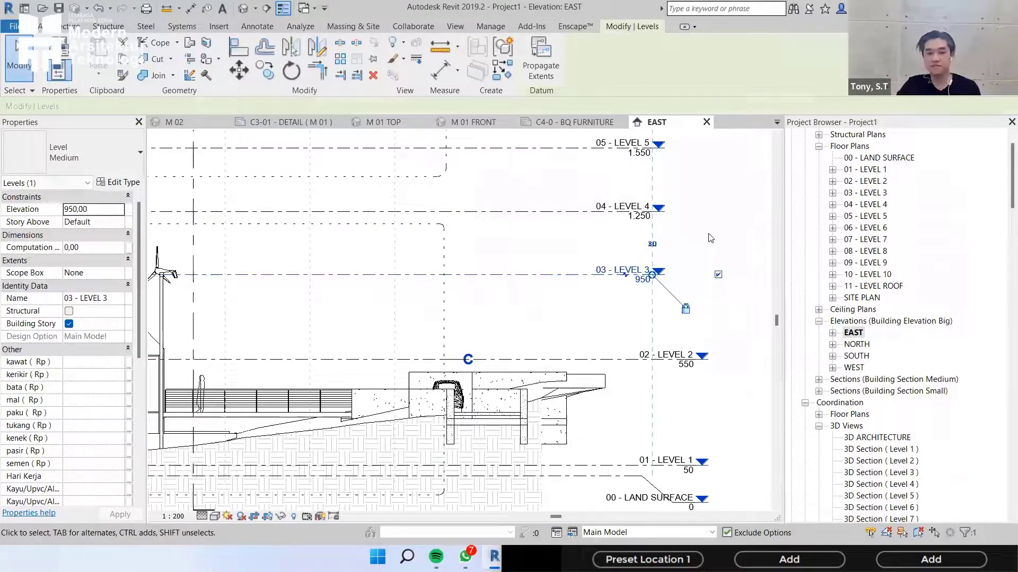
pyautogui.click(696, 288)
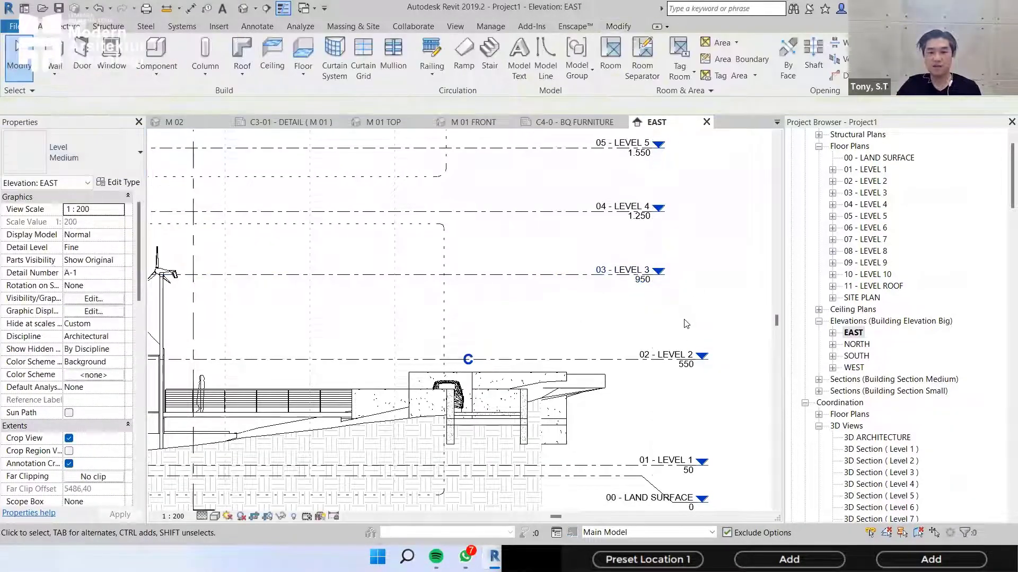
# - Compare section 2's head size by applying the Building Section Medium, Big and Small types, ending on Small
pyautogui.scroll(-2, 697, 286)
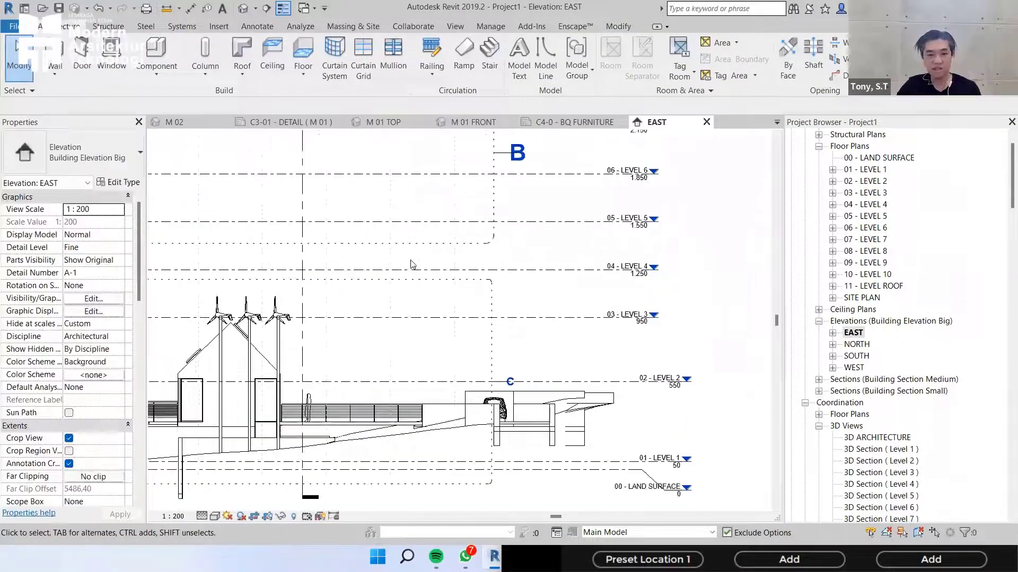
pyautogui.click(90, 159)
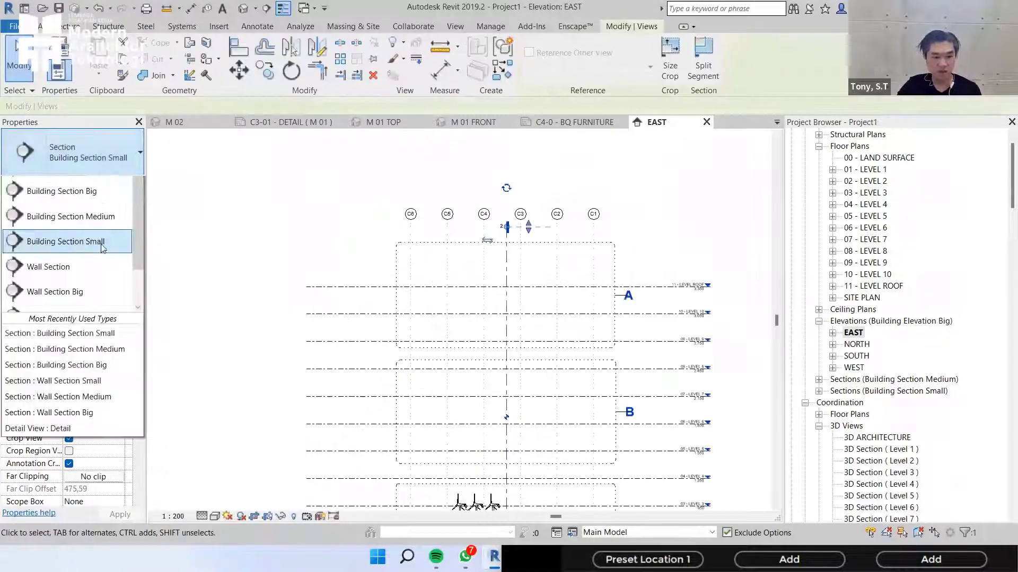
pyautogui.click(70, 313)
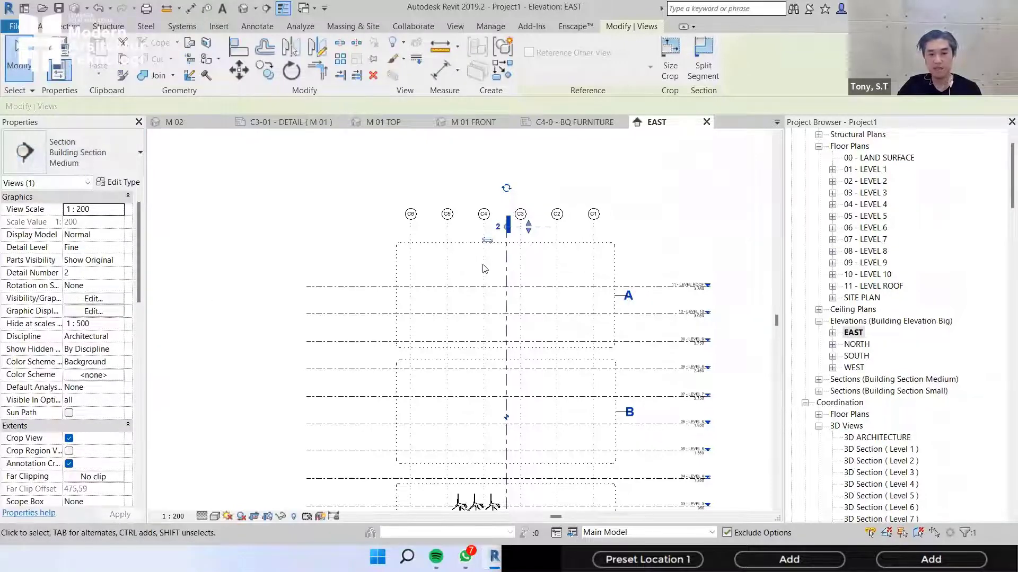
pyautogui.click(90, 159)
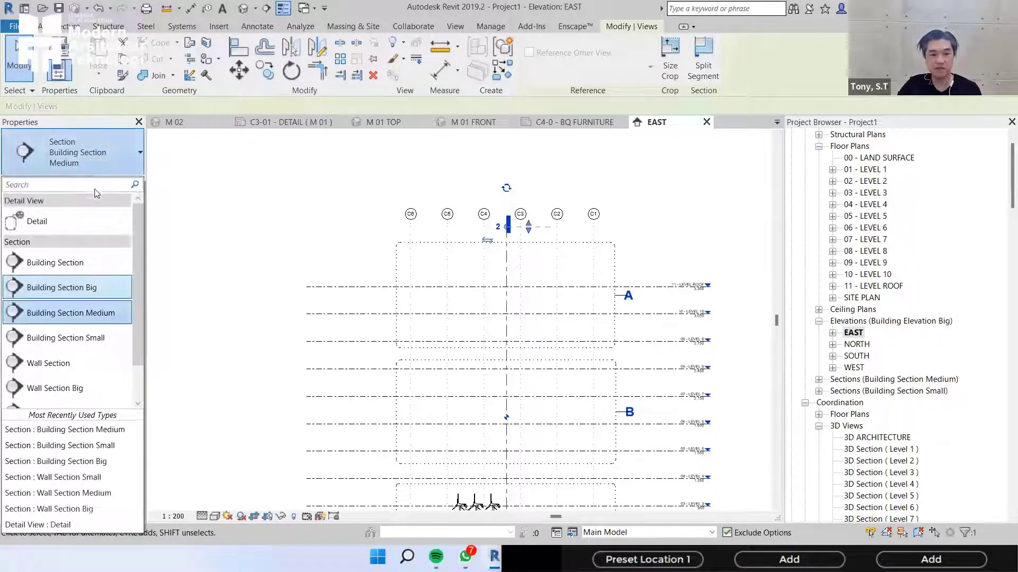
pyautogui.click(62, 287)
pyautogui.click(90, 159)
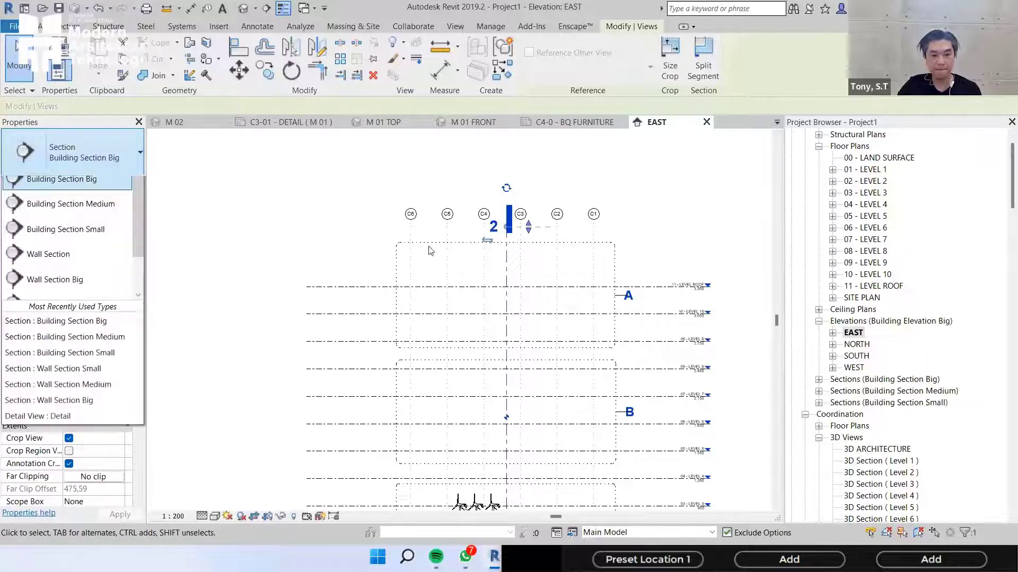
pyautogui.press('Down')
pyautogui.press('Down')
pyautogui.press('Return')
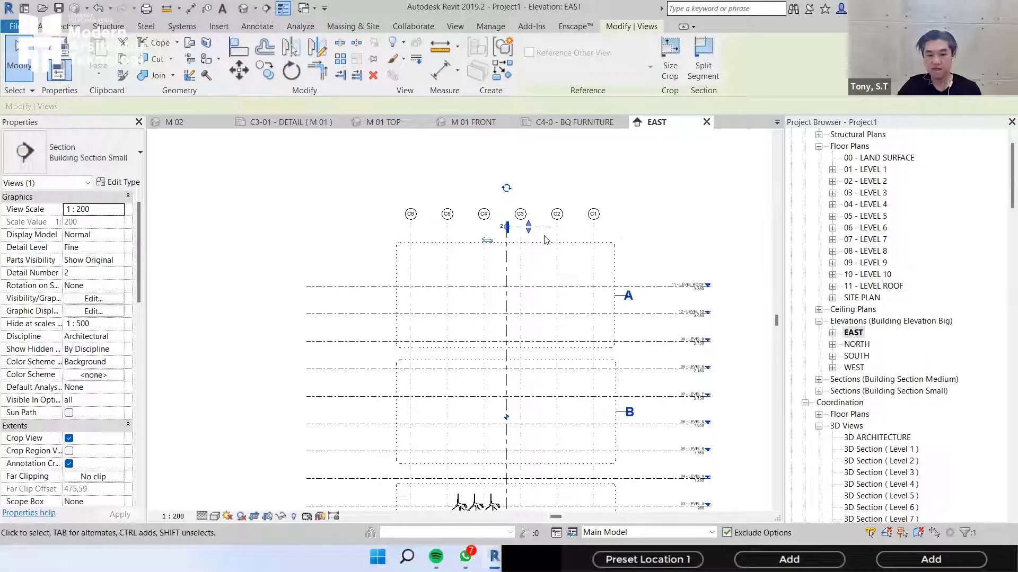
pyautogui.click(551, 238)
# - Compare grid C1's bubble size by applying Bubble Medium, Bubble Big and Bubble Medium again, then restore Bubble Small and deselect it
pyautogui.scroll(3, 688, 222)
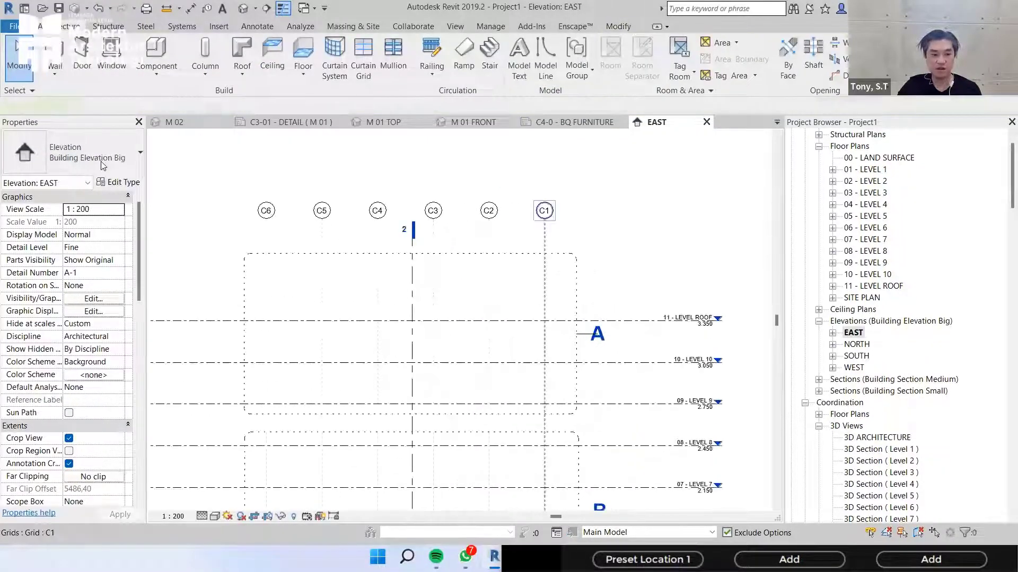
pyautogui.click(545, 233)
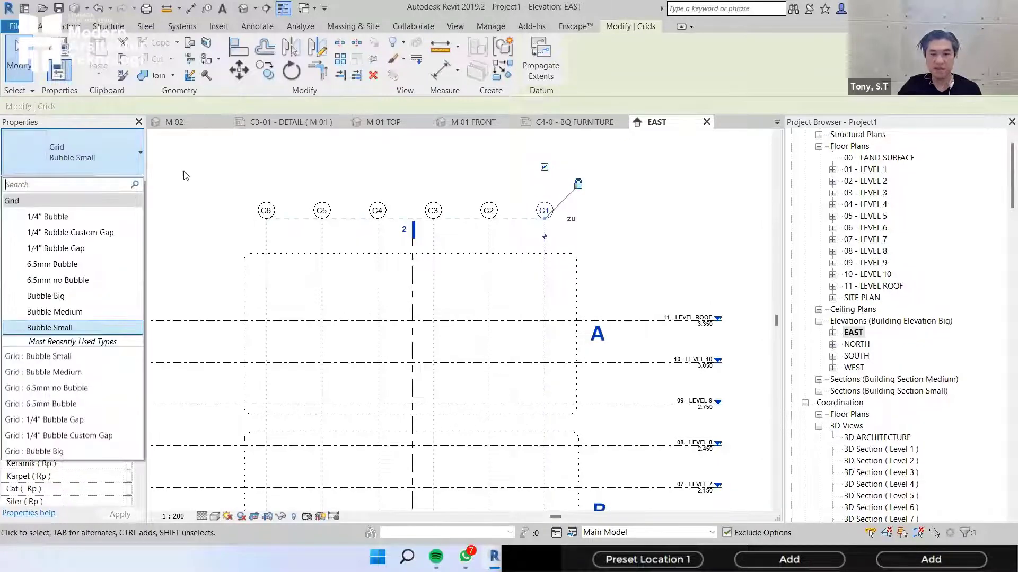
pyautogui.press('Up')
pyautogui.press('Return')
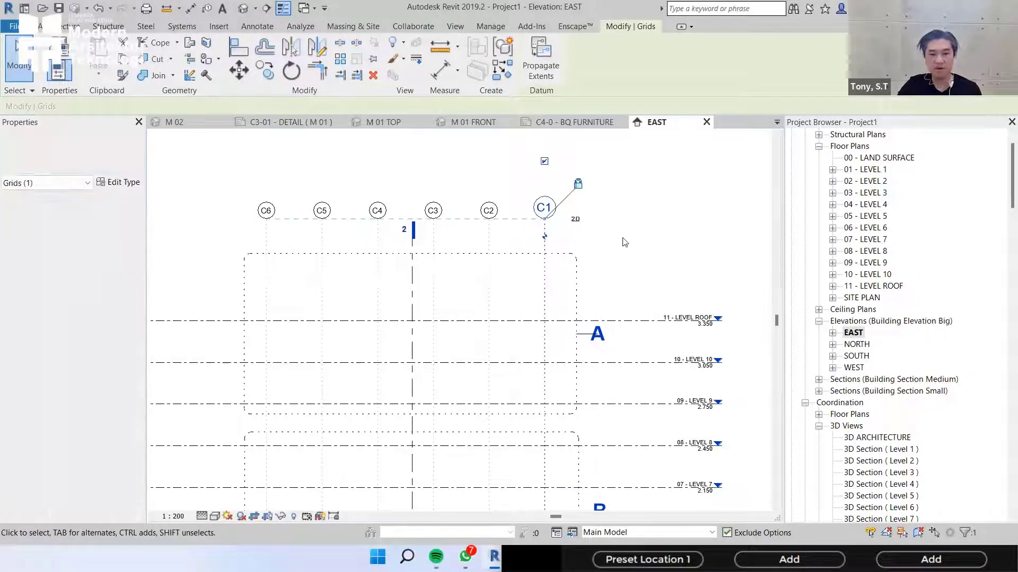
pyautogui.press('Up')
pyautogui.press('Return')
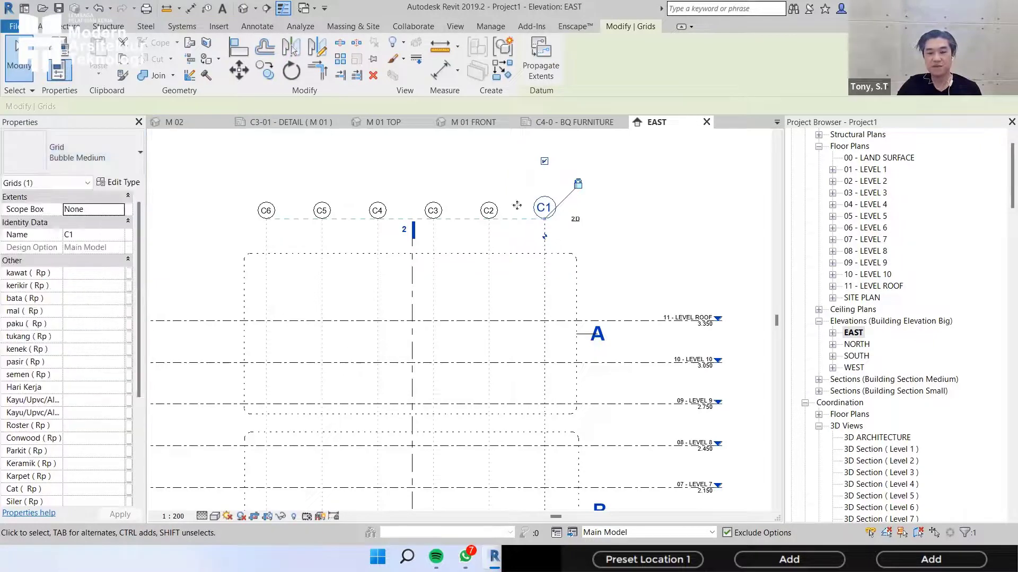
pyautogui.click(93, 151)
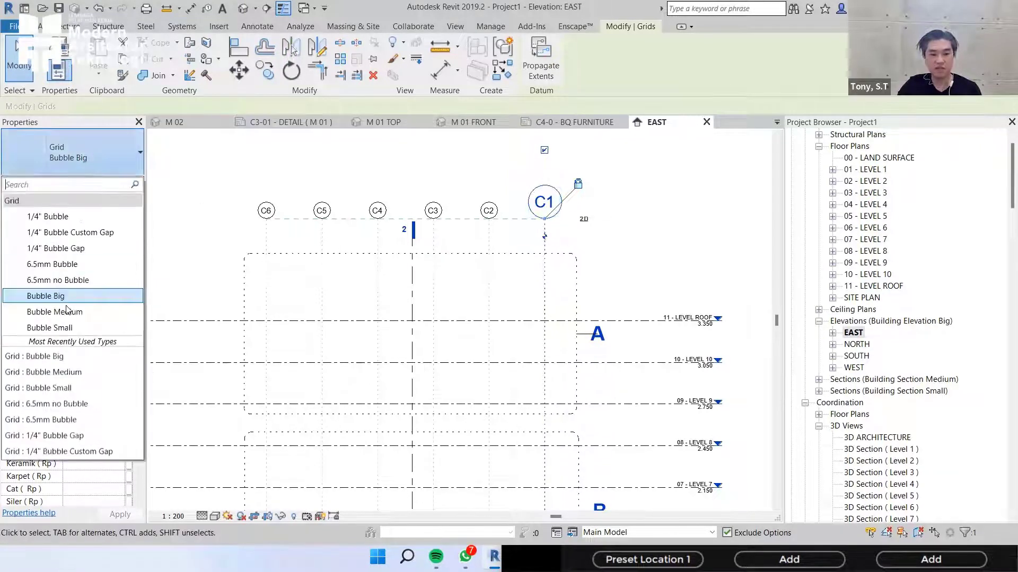
pyautogui.press('Down')
pyautogui.press('Return')
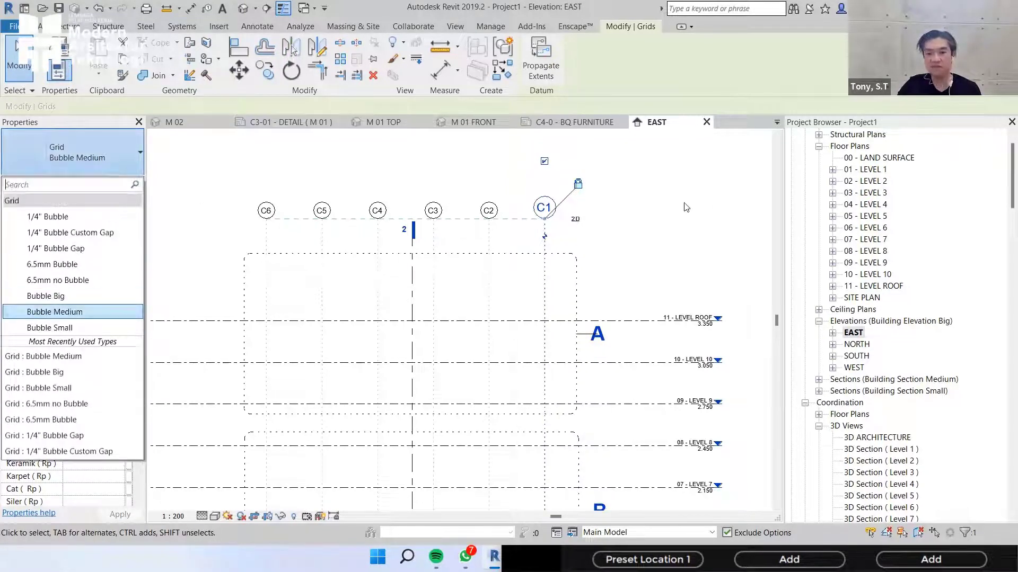
pyautogui.click(656, 217)
pyautogui.scroll(-3, 656, 217)
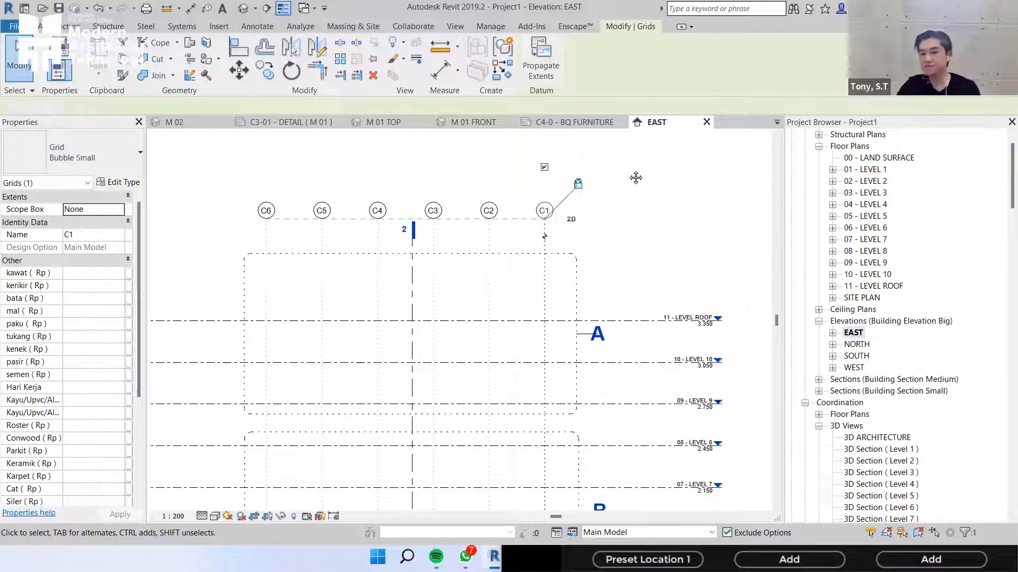
# - Find the structural sheets in the D group and open sheet D0-0 - BQ STRUCTURE COLOMN
pyautogui.click(877, 263)
pyautogui.scroll(-15, 878, 328)
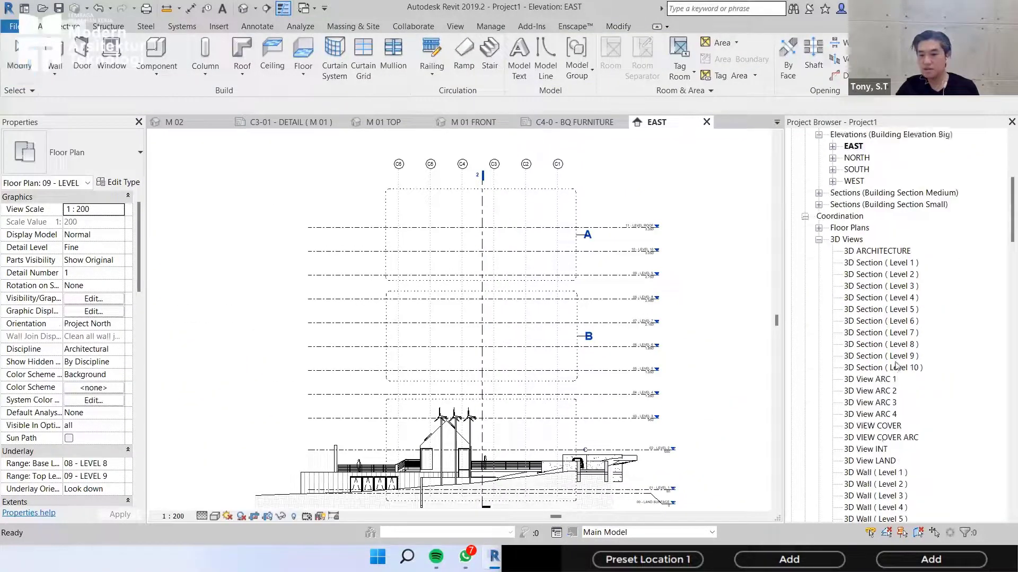
pyautogui.scroll(-15, 877, 393)
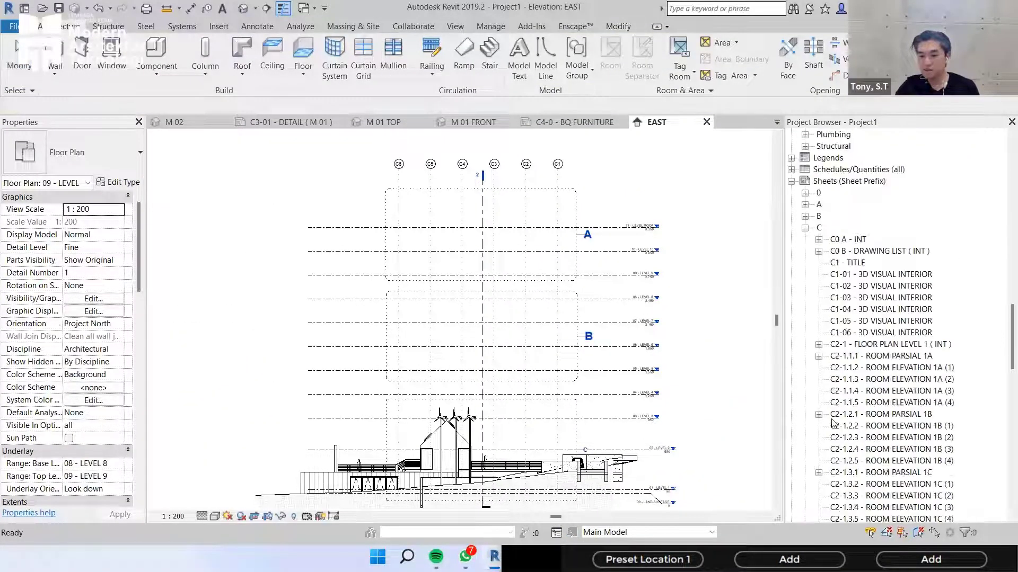
pyautogui.scroll(-10, 883, 294)
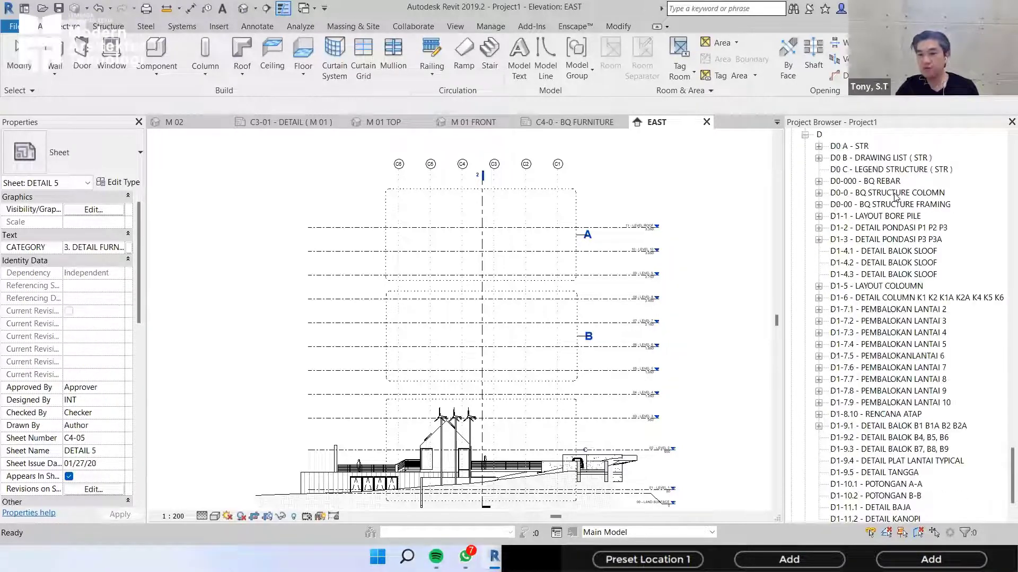
pyautogui.doubleClick(894, 192)
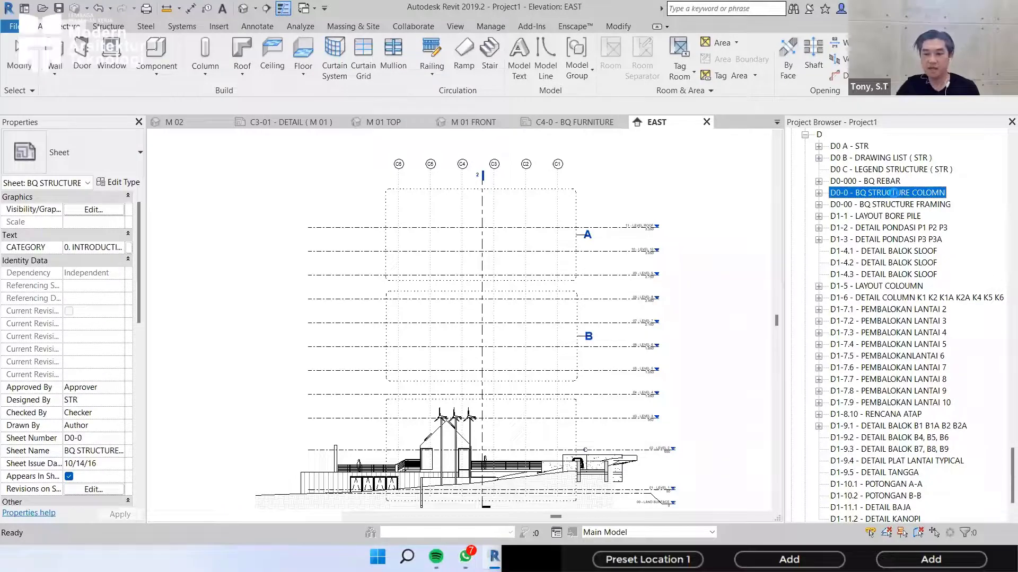
# - Move the column 3D viewport up off the title block into the empty middle of the sheet and activate its view
pyautogui.moveTo(413, 295); pyautogui.dragTo(413, 282, button='middle')
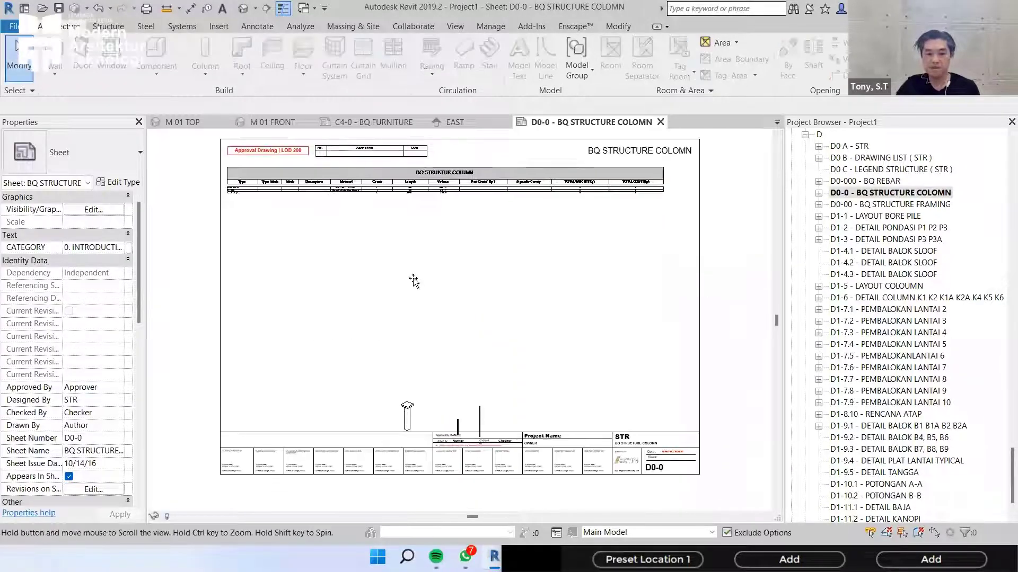
pyautogui.moveTo(437, 416); pyautogui.dragTo(401, 285)
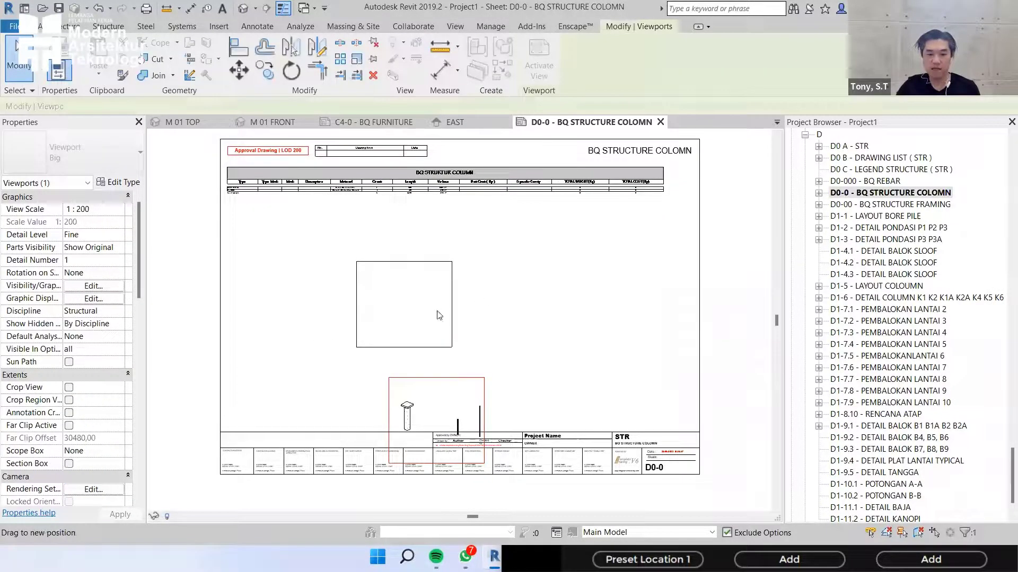
pyautogui.click(665, 234)
pyautogui.scroll(4, 417, 305)
pyautogui.doubleClick(403, 286)
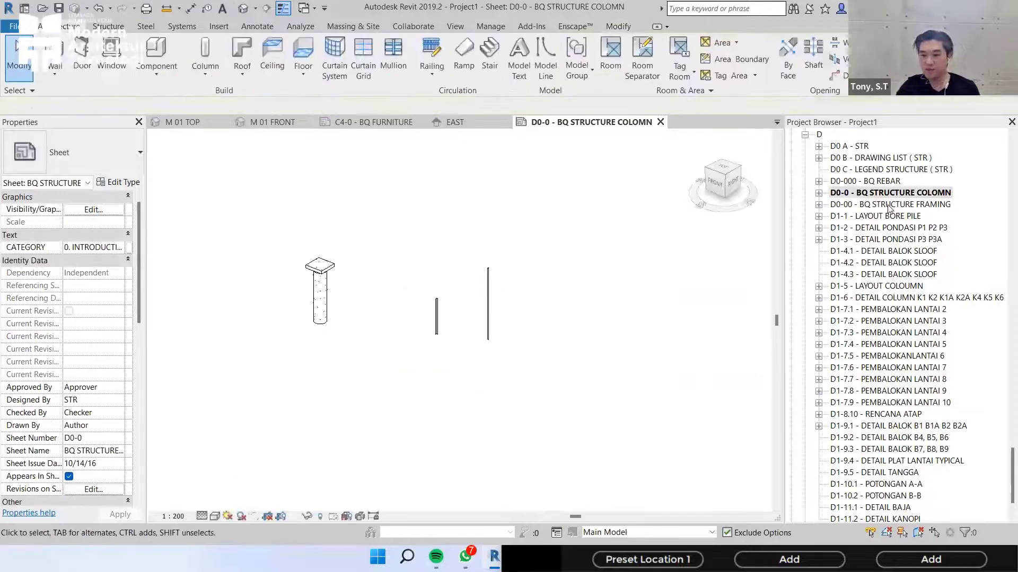
# - Open sheet D0-00 - BQ STRUCTURE FRAMING to view its schedule, then return to the D0-0 column sheet
pyautogui.doubleClick(887, 205)
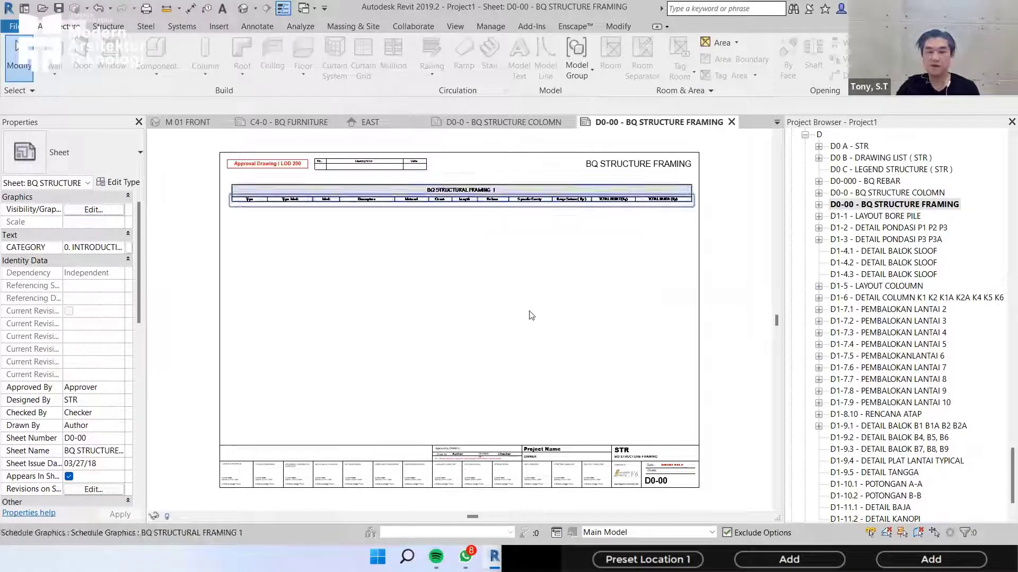
pyautogui.doubleClick(915, 193)
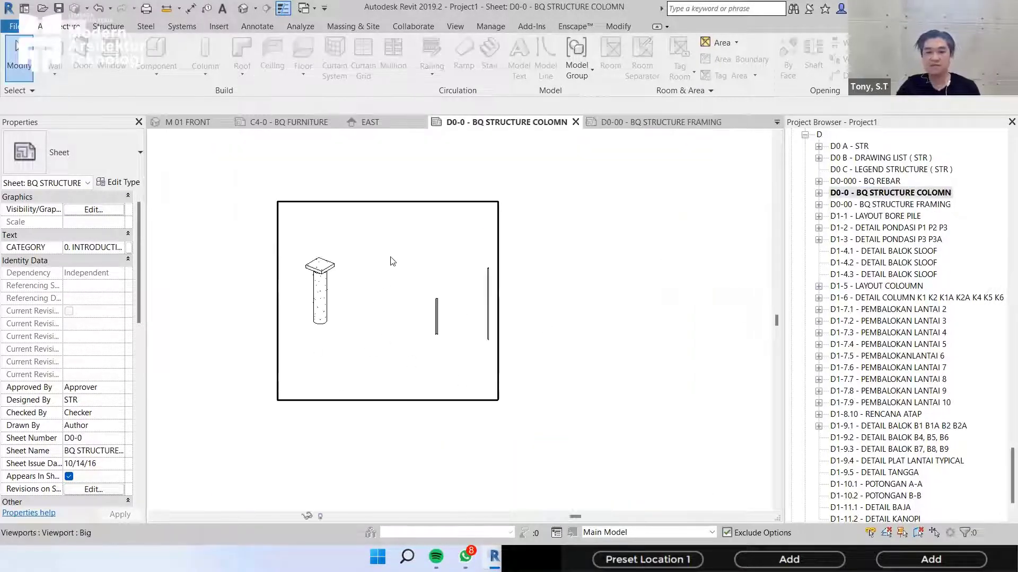
pyautogui.click(305, 275)
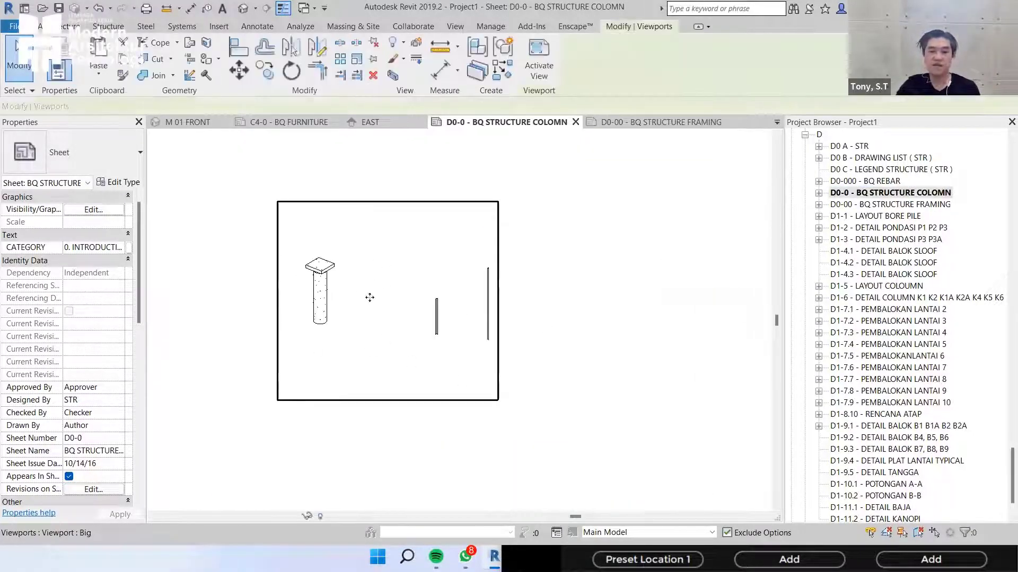
# - Review the remaining structural sheets, expand the E sheet group and open sheet E0-2 - DRAWING LIST ( LAND )
pyautogui.click(890, 204)
pyautogui.scroll(-1, 880, 239)
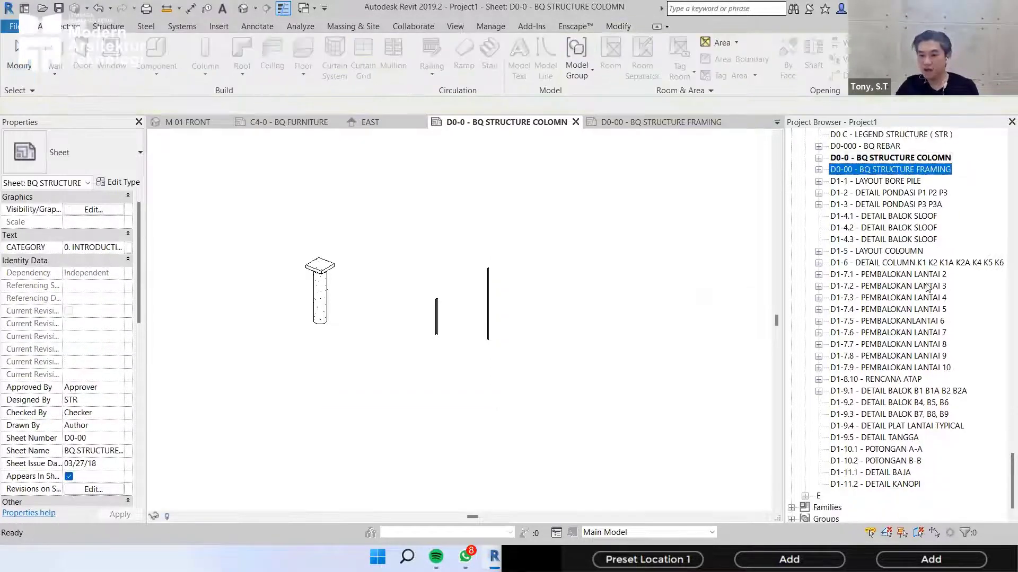
pyautogui.click(901, 262)
pyautogui.scroll(-1, 907, 318)
pyautogui.click(804, 472)
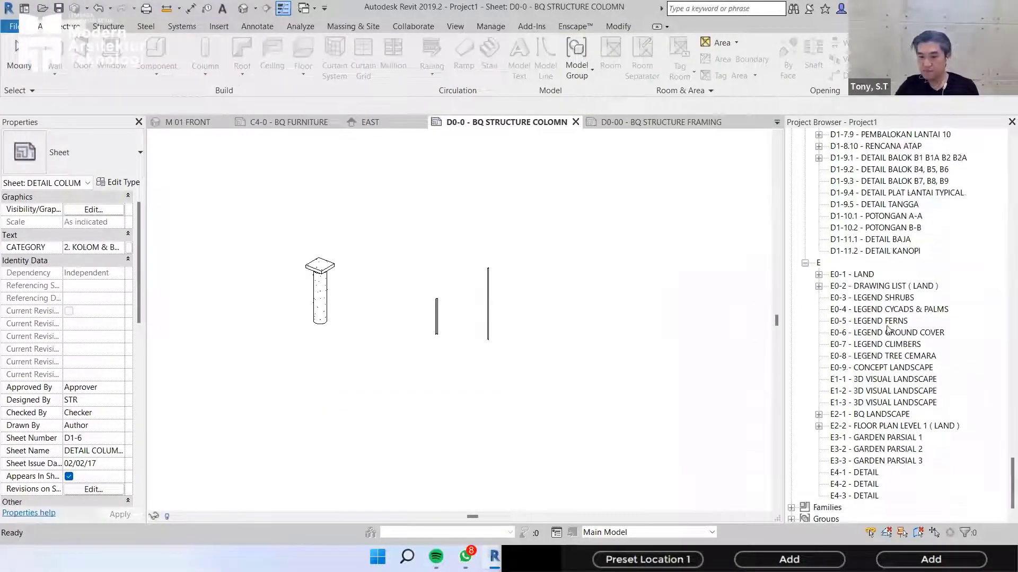
pyautogui.scroll(-1, 891, 275)
pyautogui.click(890, 274)
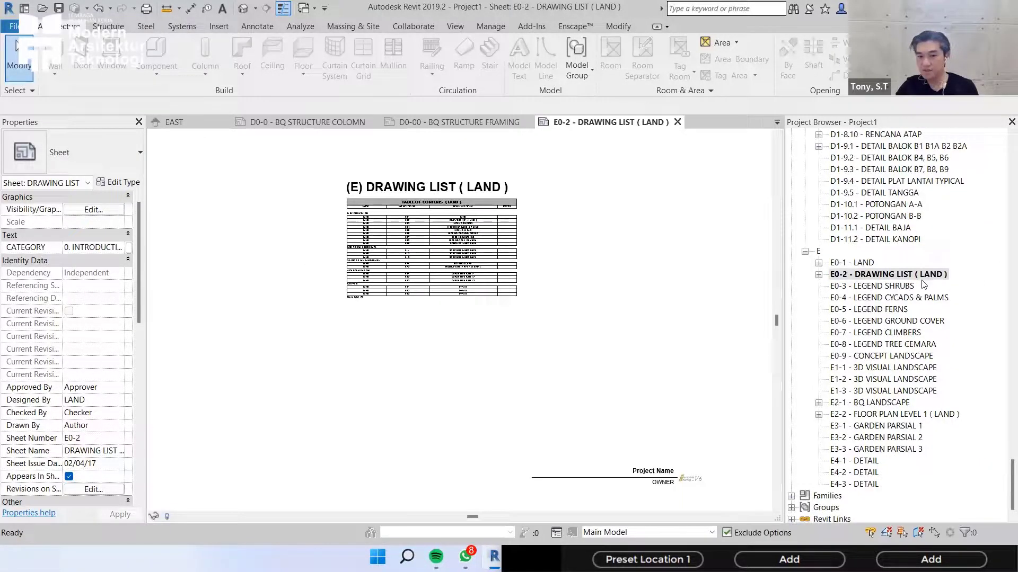
pyautogui.scroll(-1, 890, 395)
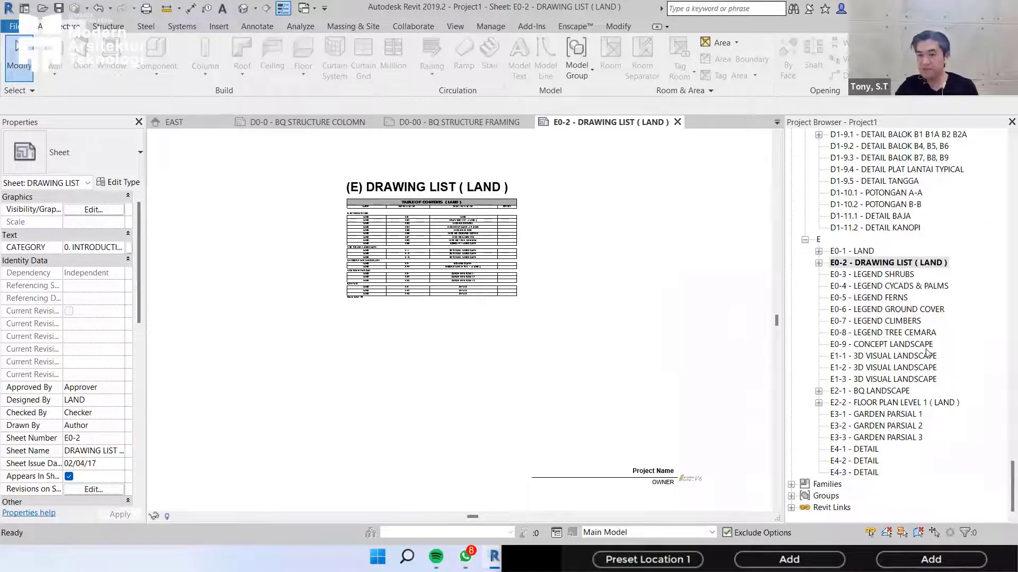
# - Browse back through the sheets to the project views and examine the 3D Views listed under Coordination
pyautogui.scroll(3, 928, 313)
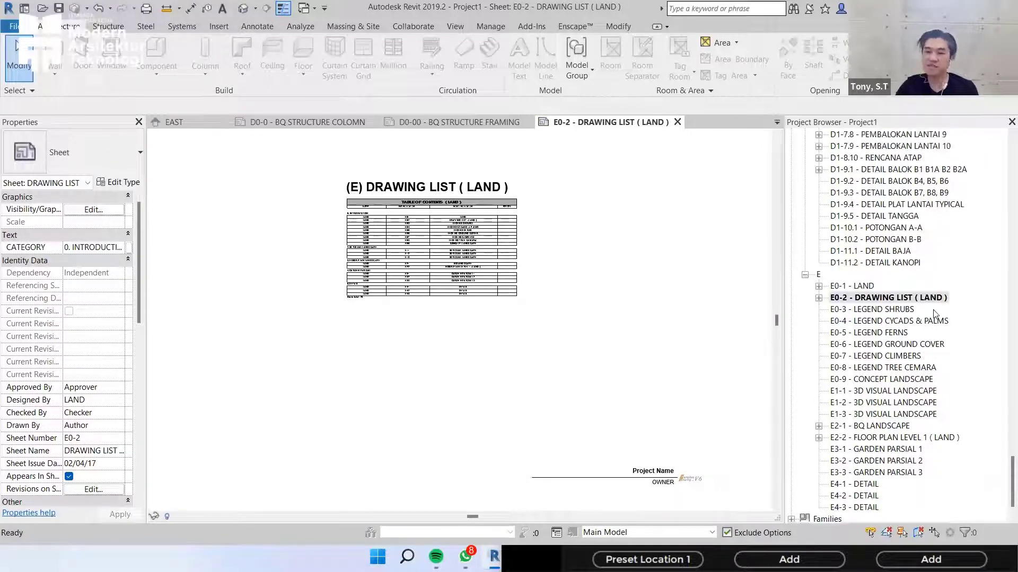
pyautogui.scroll(20, 934, 299)
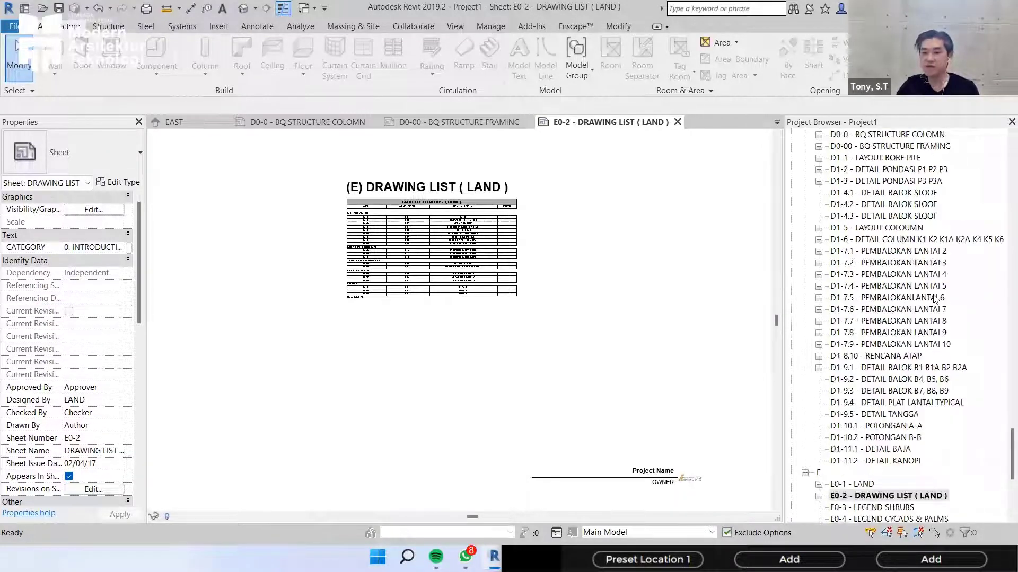
pyautogui.scroll(15, 924, 251)
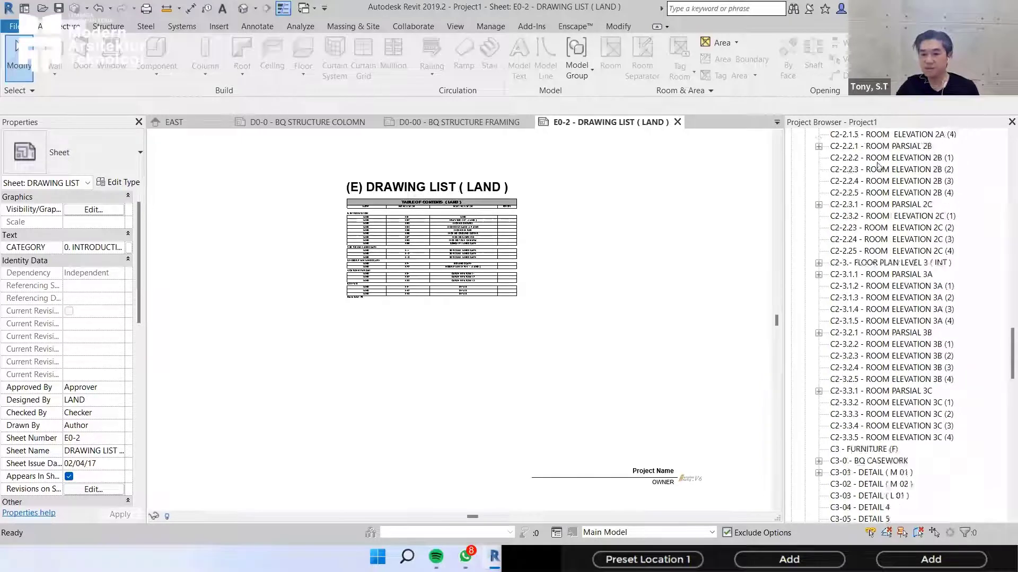
pyautogui.scroll(20, 827, 212)
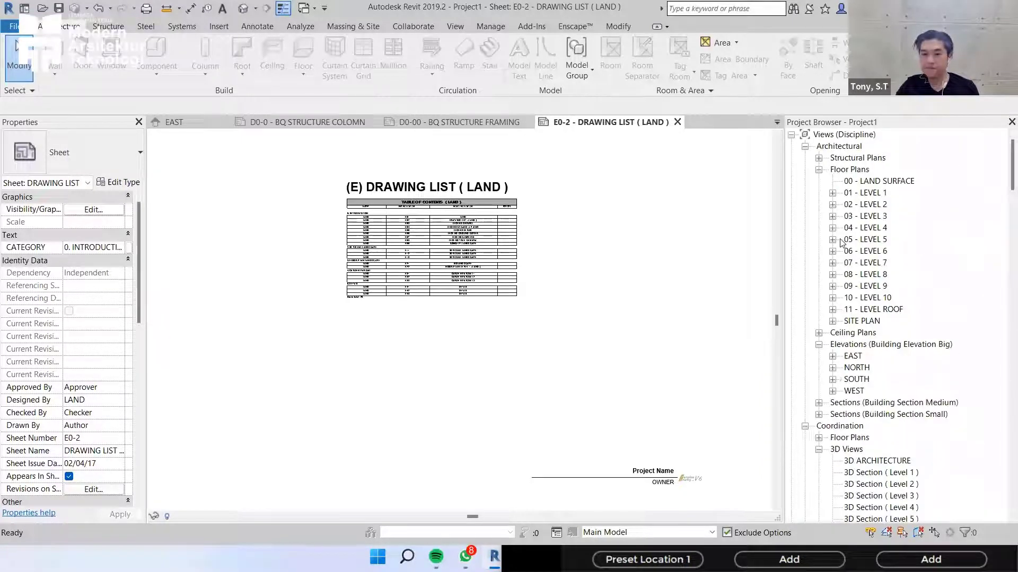
pyautogui.click(818, 170)
pyautogui.click(818, 193)
pyautogui.doubleClick(846, 239)
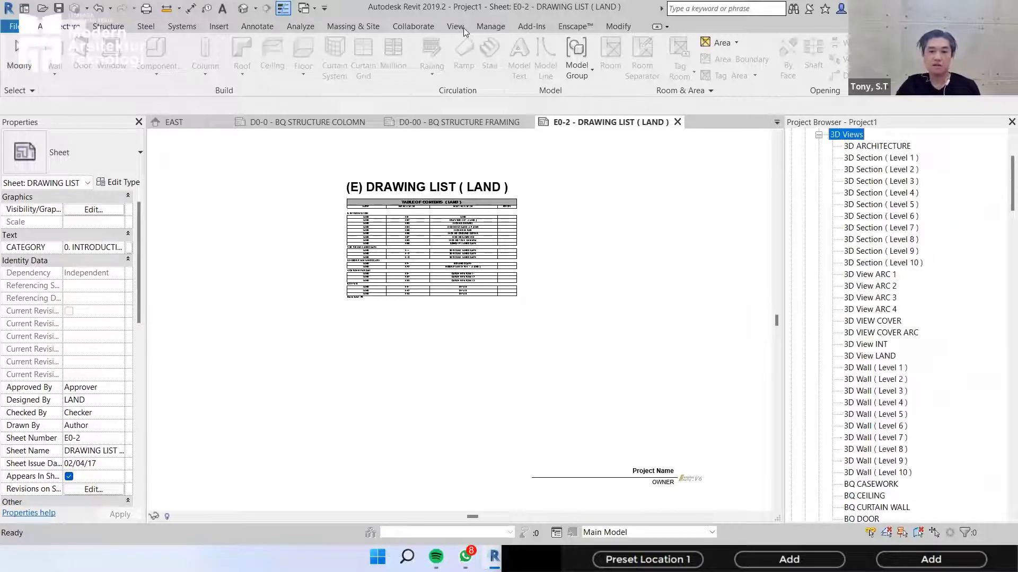
# - Switch to the {3D} view, turn off its section box and orbit around the whole house model
pyautogui.click(462, 28)
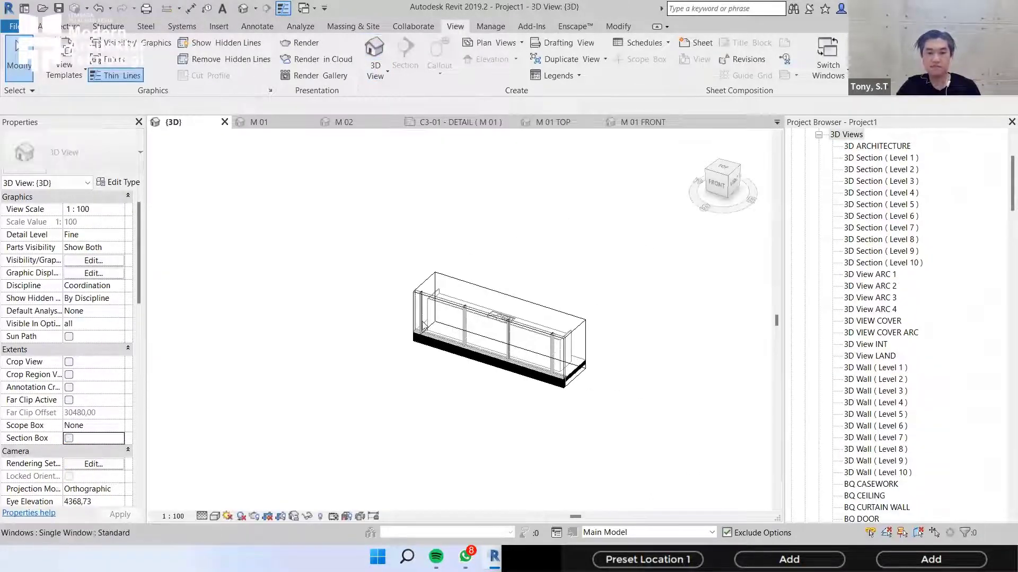
pyautogui.scroll(-6, 652, 162)
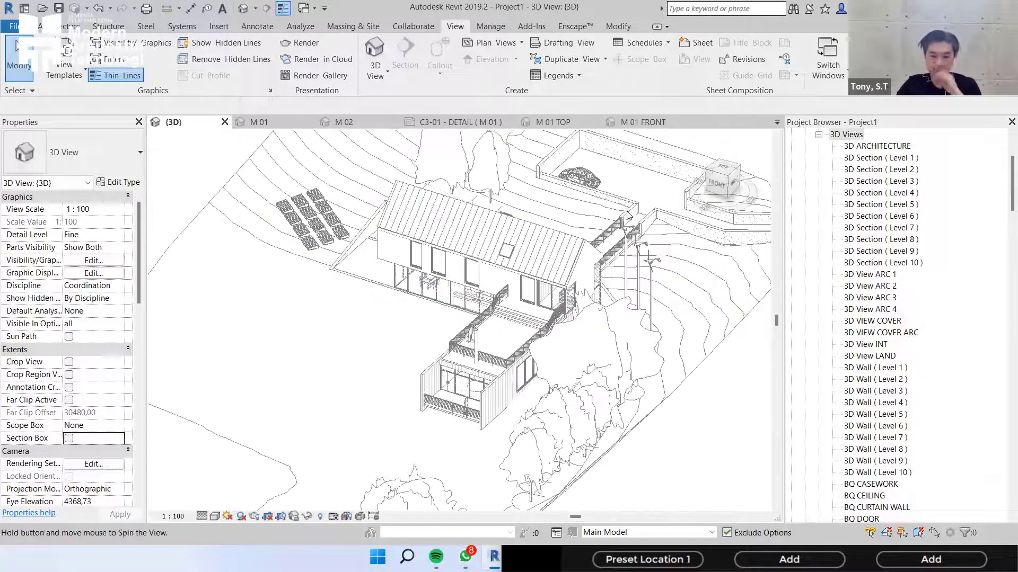
pyautogui.moveTo(515, 482)
pyautogui.keyDown('shift'); pyautogui.mouseDown(button='middle')
pyautogui.moveTo(551, 483)
pyautogui.moveTo(512, 488)
pyautogui.mouseUp(button='middle'); pyautogui.keyUp('shift')
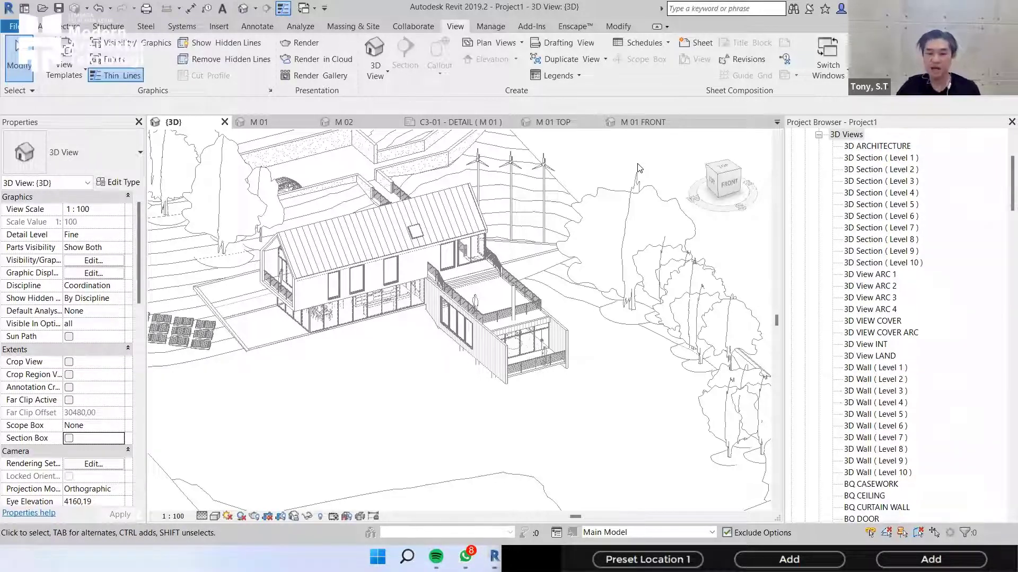
pyautogui.scroll(-3, 570, 211)
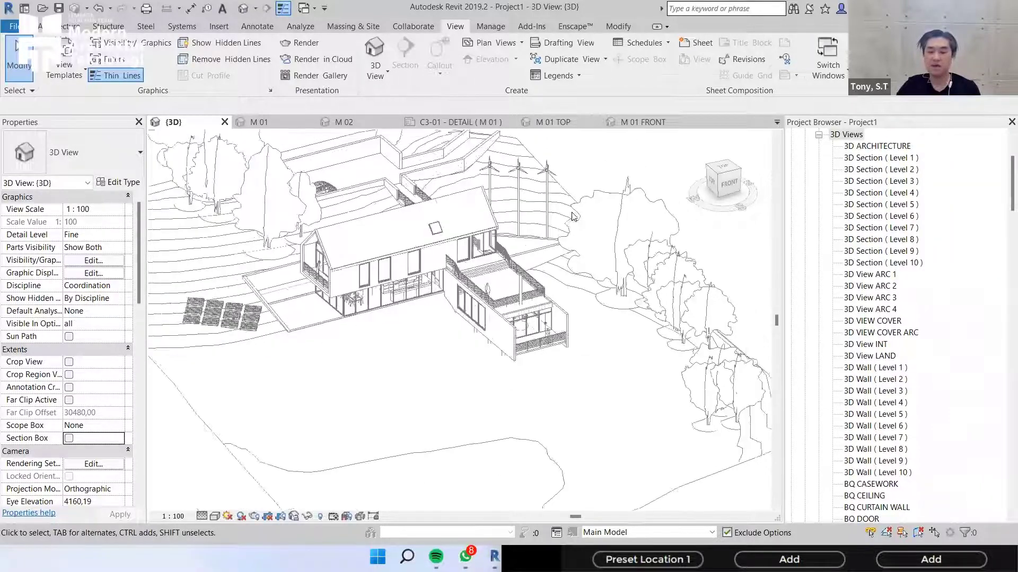
pyautogui.scroll(3, 540, 180)
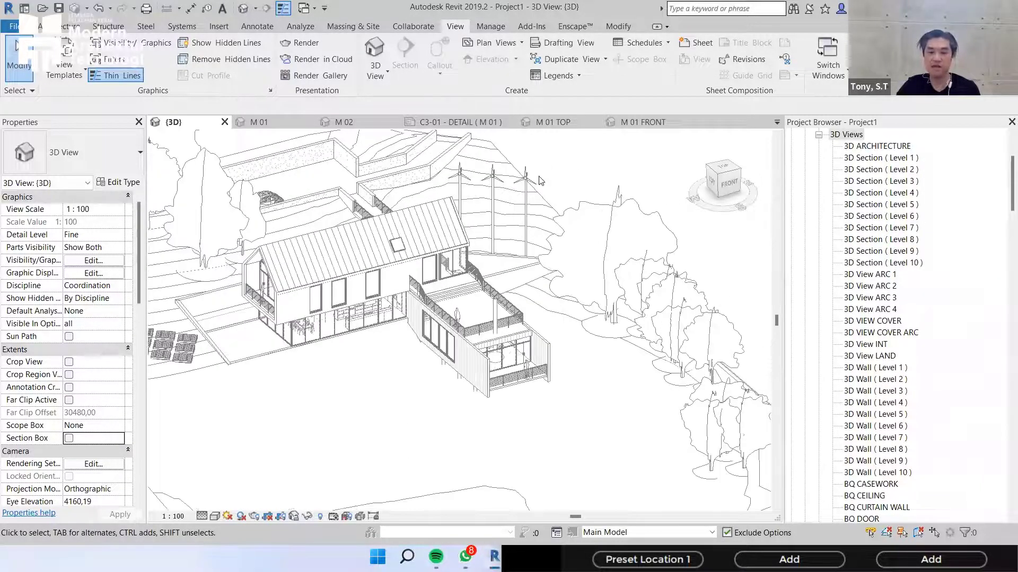
pyautogui.scroll(1, 539, 180)
pyautogui.scroll(-2, 503, 193)
pyautogui.scroll(1, 514, 225)
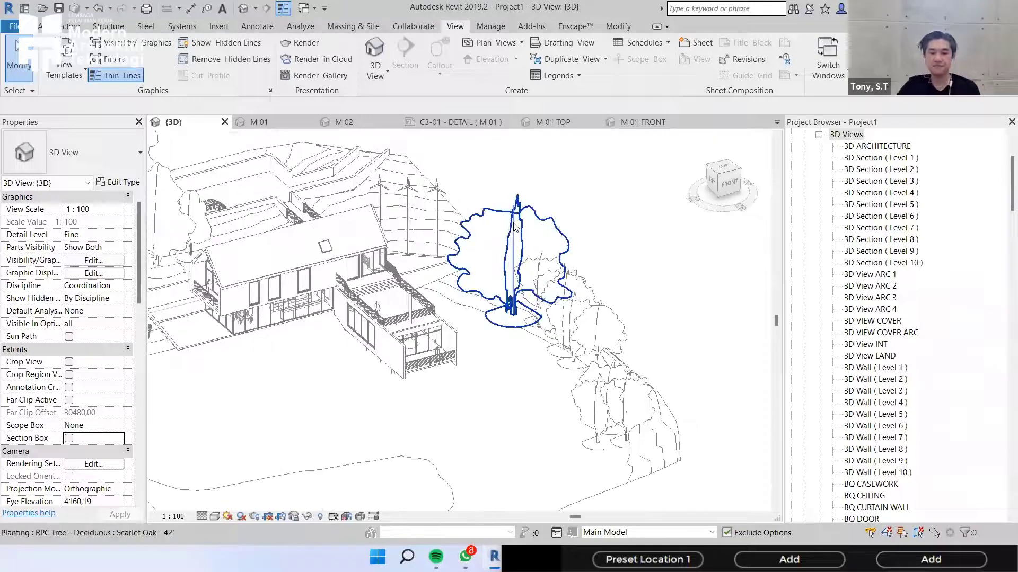
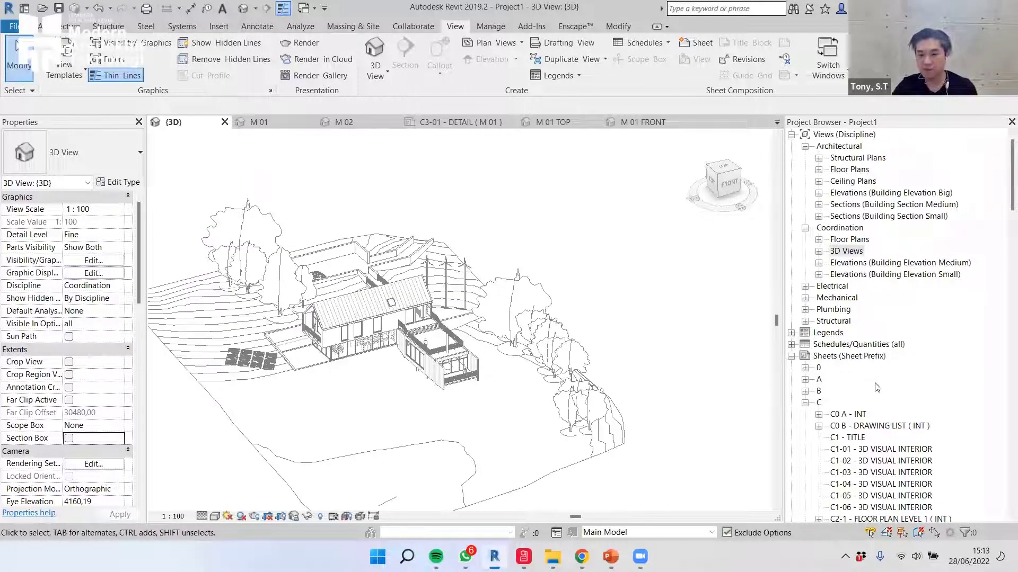
# - Expand the architectural floor plans and open the 01 - LEVEL 1 plan view
pyautogui.scroll(-3, 884, 382)
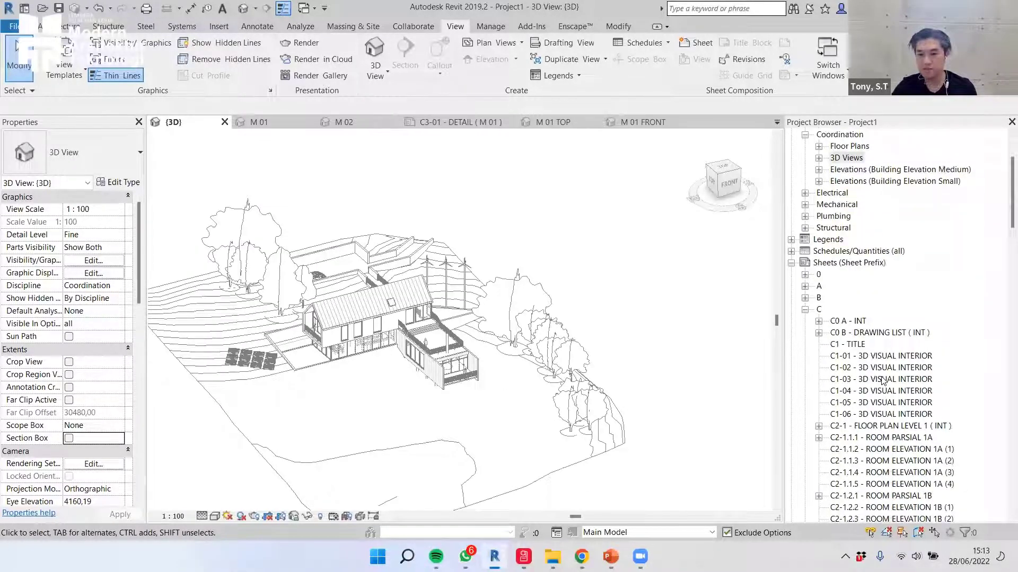
pyautogui.scroll(3, 883, 381)
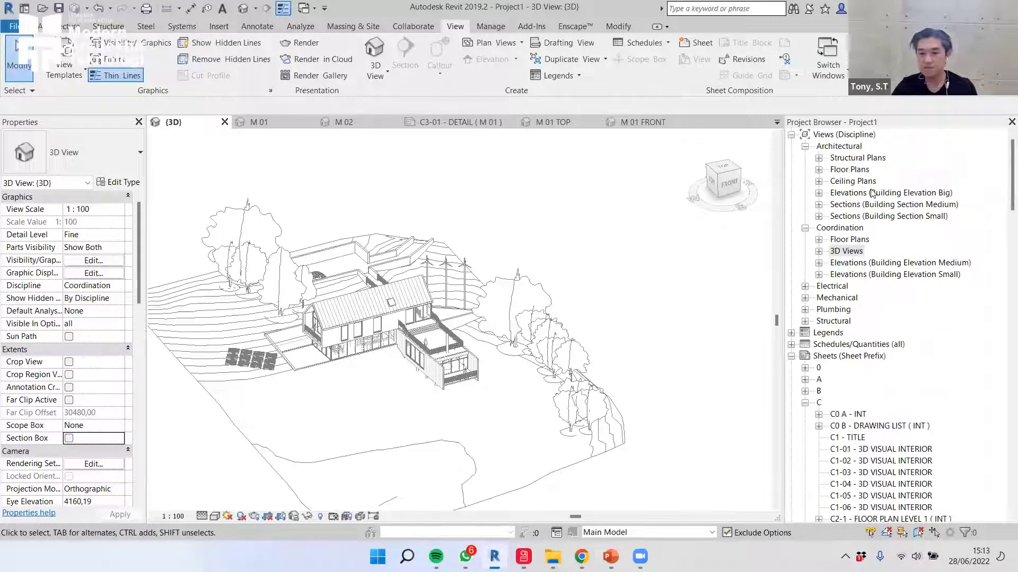
pyautogui.doubleClick(849, 169)
pyautogui.press('Down')
pyautogui.press('Down')
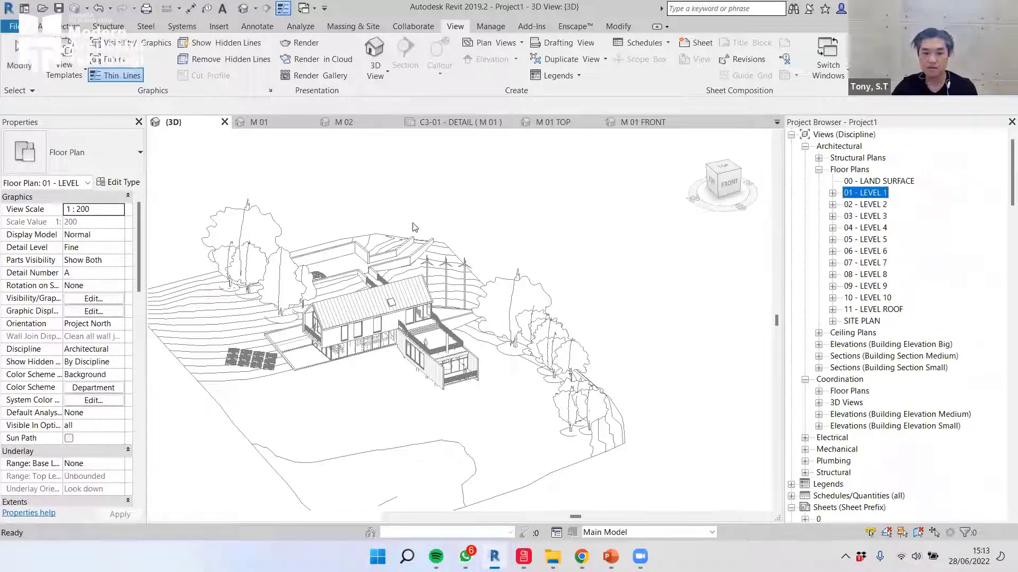
pyautogui.press('Return')
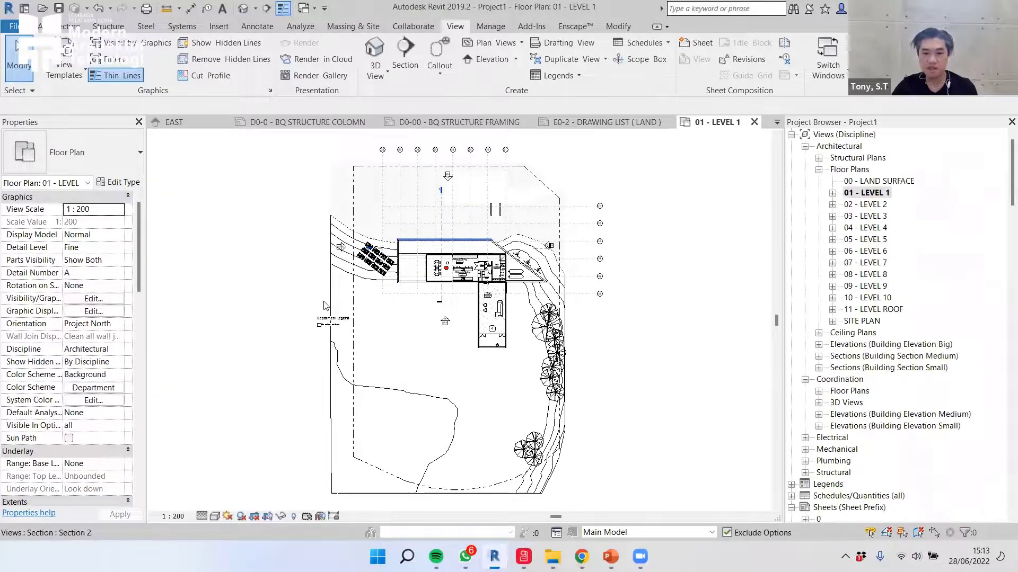
# - Draw a horizontal Building Section Small line across the Laundry and Hall, ending at the outdoor tanks
pyautogui.scroll(6, 468, 235)
pyautogui.scroll(2, 748, 367)
pyautogui.moveTo(748, 366); pyautogui.dragTo(609, 277, button='middle')
pyautogui.moveTo(616, 415); pyautogui.dragTo(592, 307, button='middle')
pyautogui.moveTo(344, 403); pyautogui.dragTo(353, 339, button='middle')
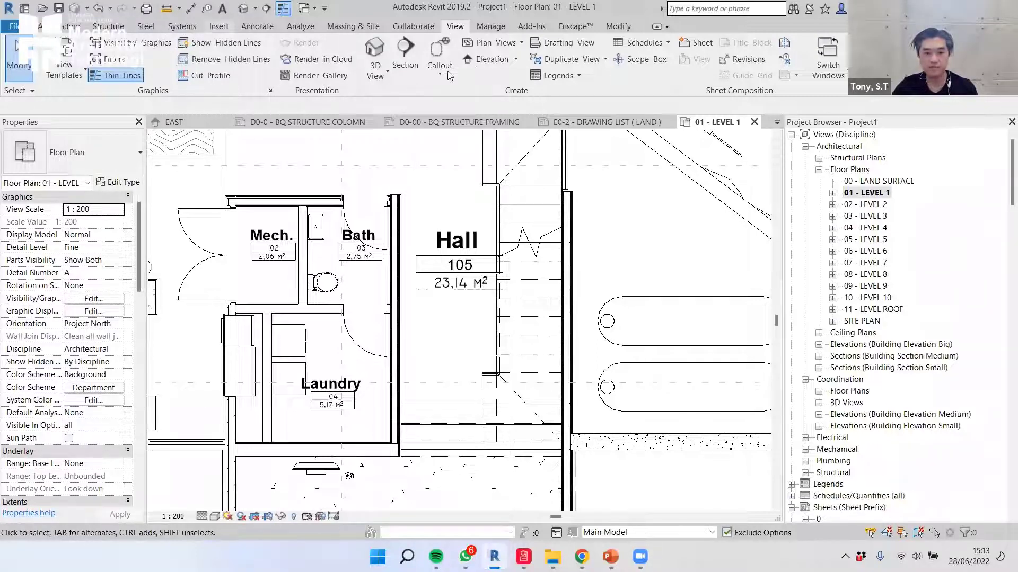
pyautogui.click(406, 52)
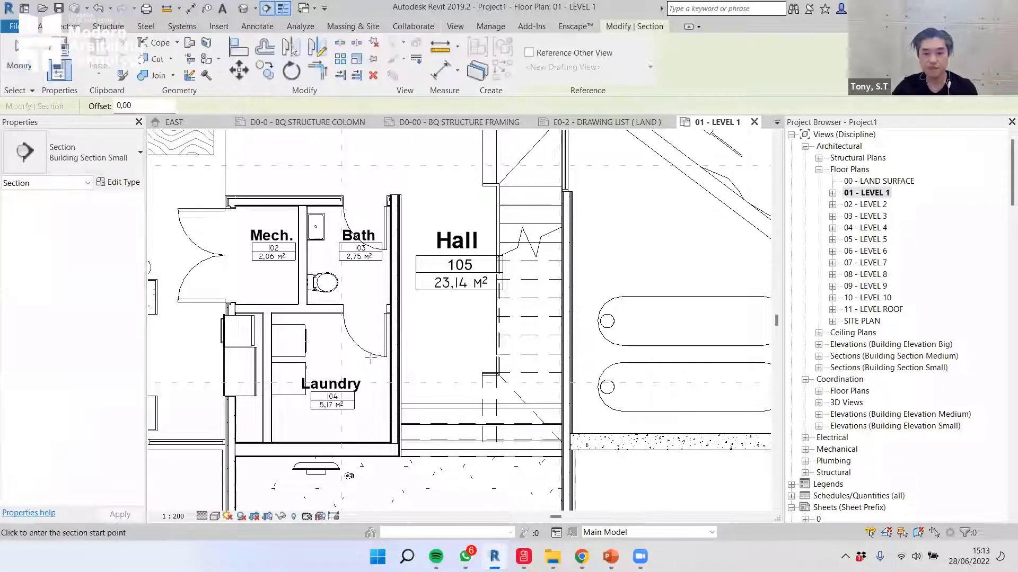
pyautogui.click(645, 358)
pyautogui.click(335, 360)
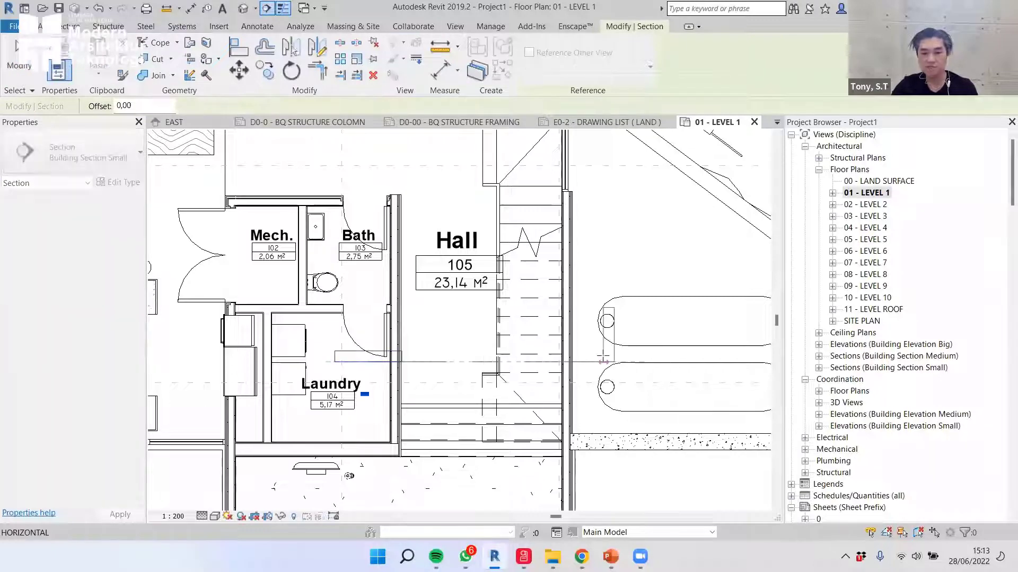
pyautogui.press('Escape')
pyautogui.press('Escape')
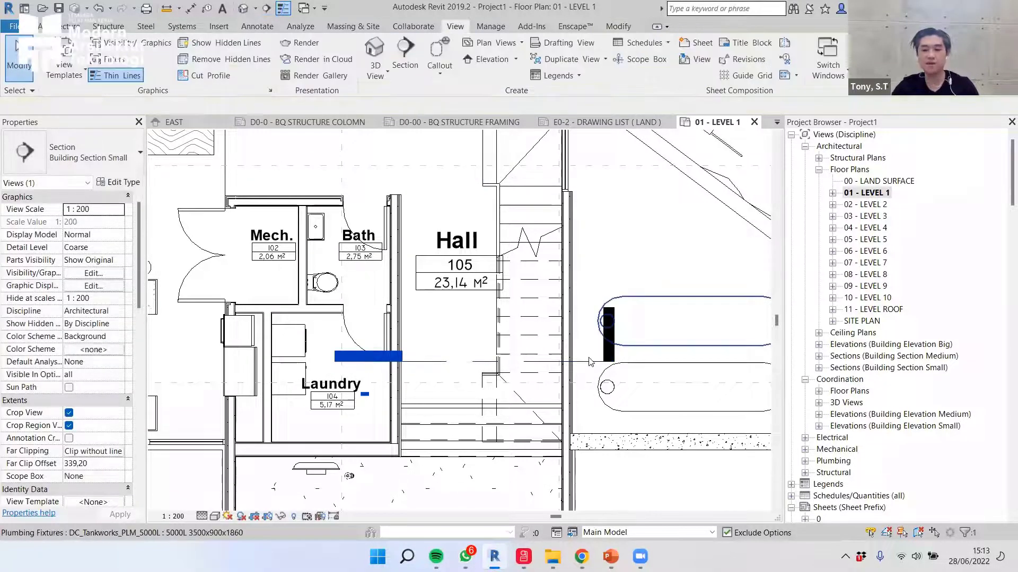
# - Delete the section line that crosses the Laundry and Hall
pyautogui.scroll(-4, 589, 360)
pyautogui.scroll(-1, 577, 374)
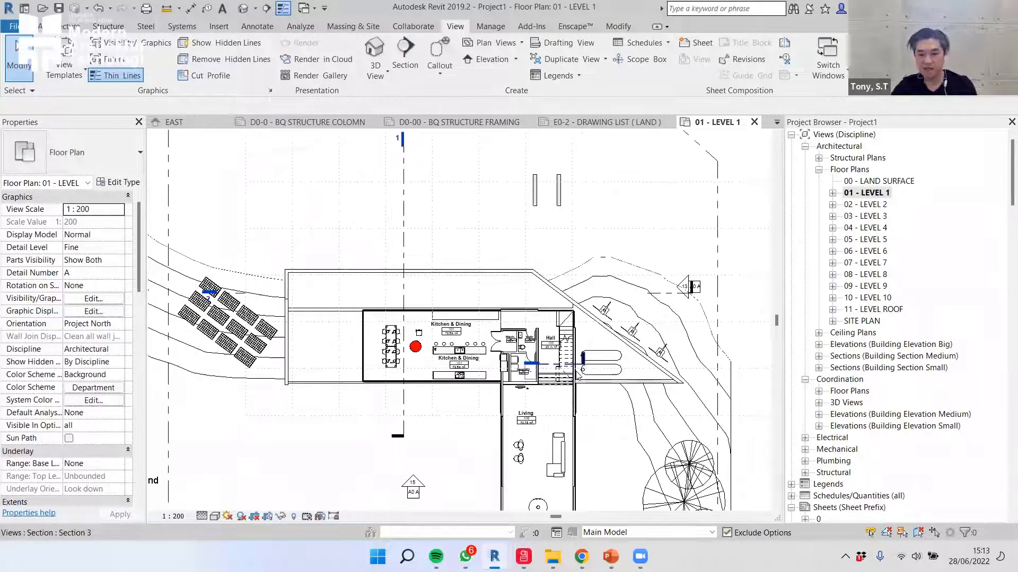
pyautogui.scroll(3, 583, 357)
pyautogui.click(583, 356)
pyautogui.press('Delete')
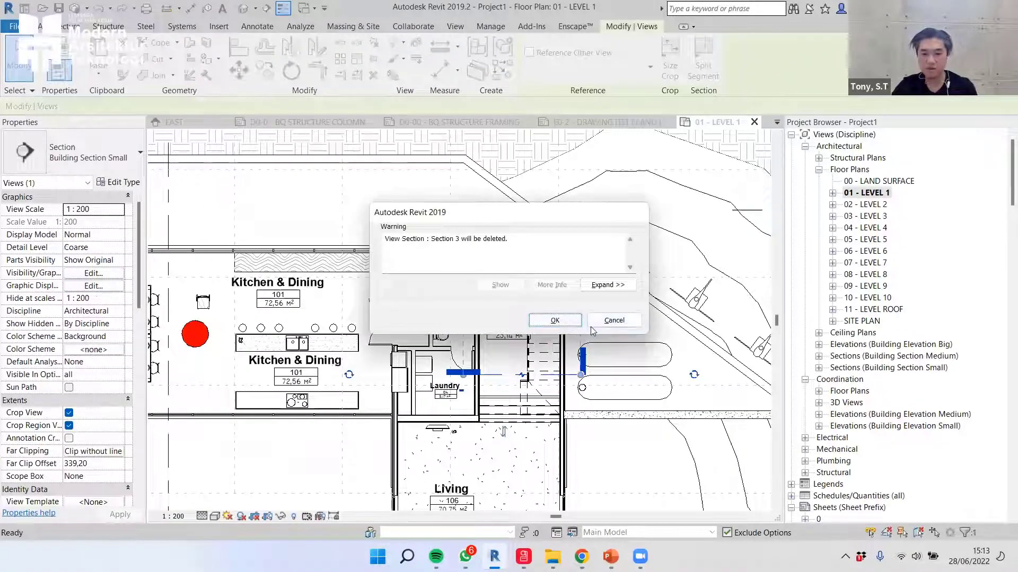
pyautogui.click(595, 321)
pyautogui.press('Escape')
# - Move horizontal section 2 so it cuts through the house from the solar panels to beyond the tanks
pyautogui.scroll(-5, 595, 321)
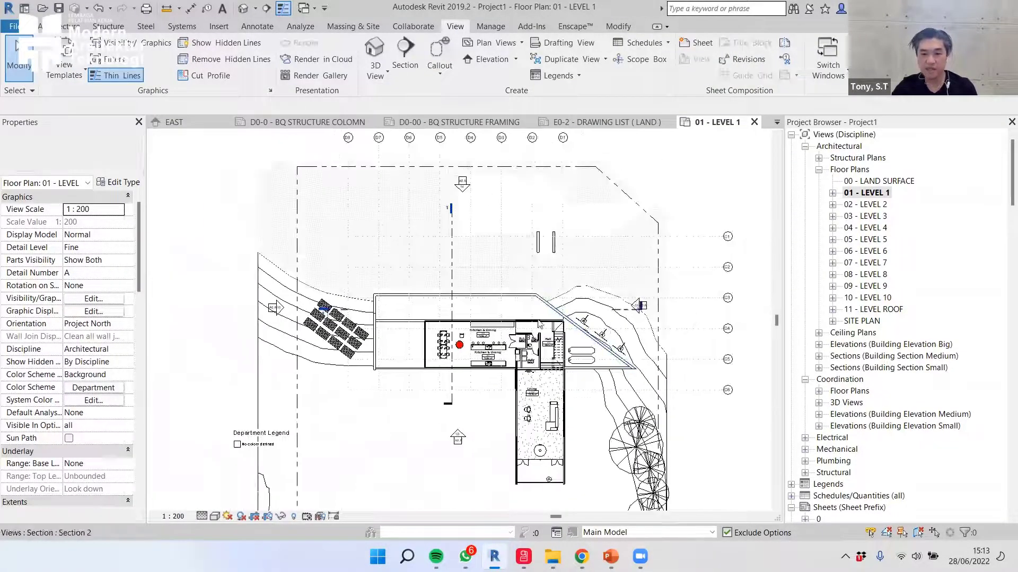
pyautogui.scroll(2, 194, 313)
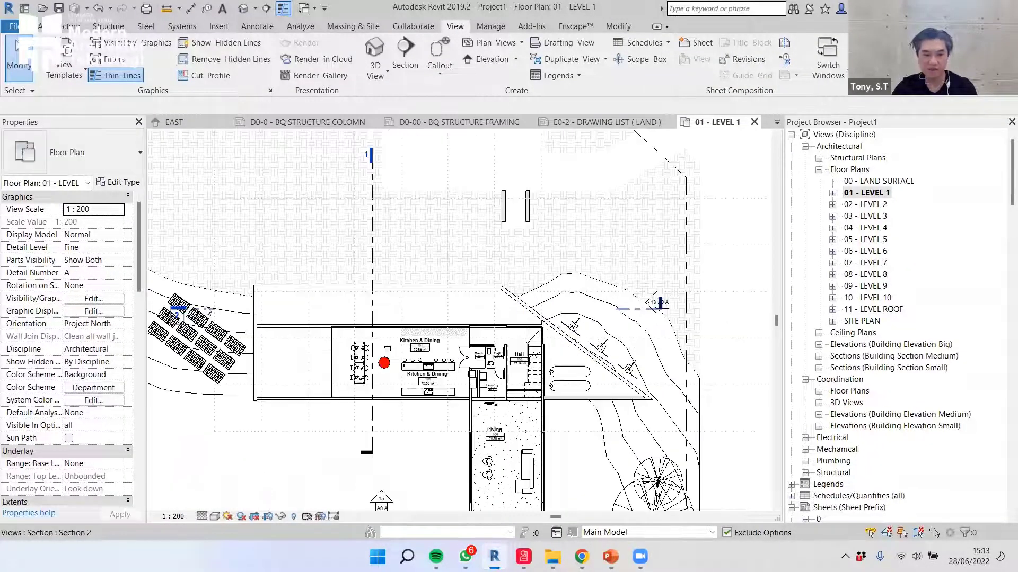
pyautogui.click(632, 306)
pyautogui.moveTo(637, 340); pyautogui.dragTo(732, 368)
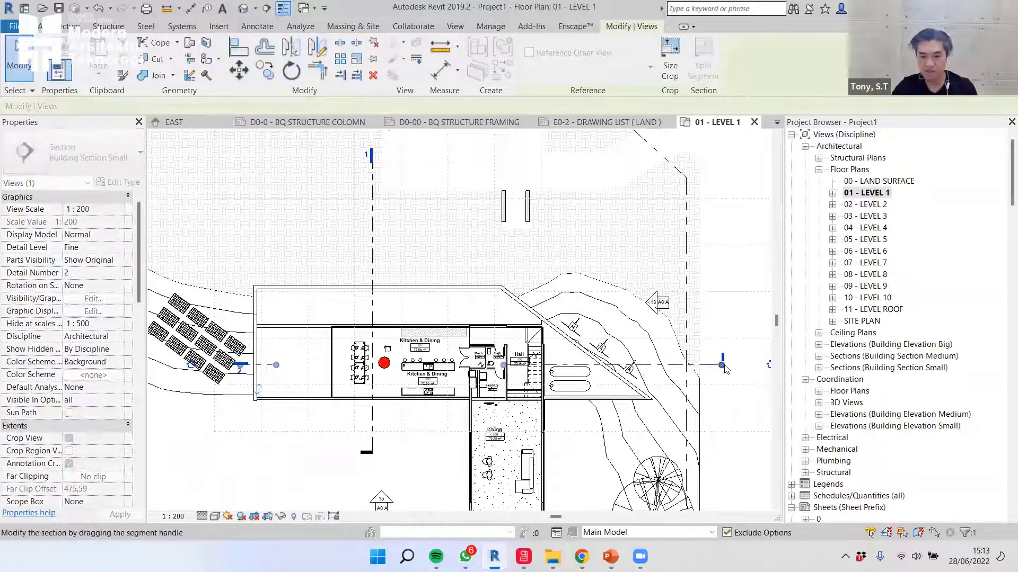
pyautogui.click(730, 306)
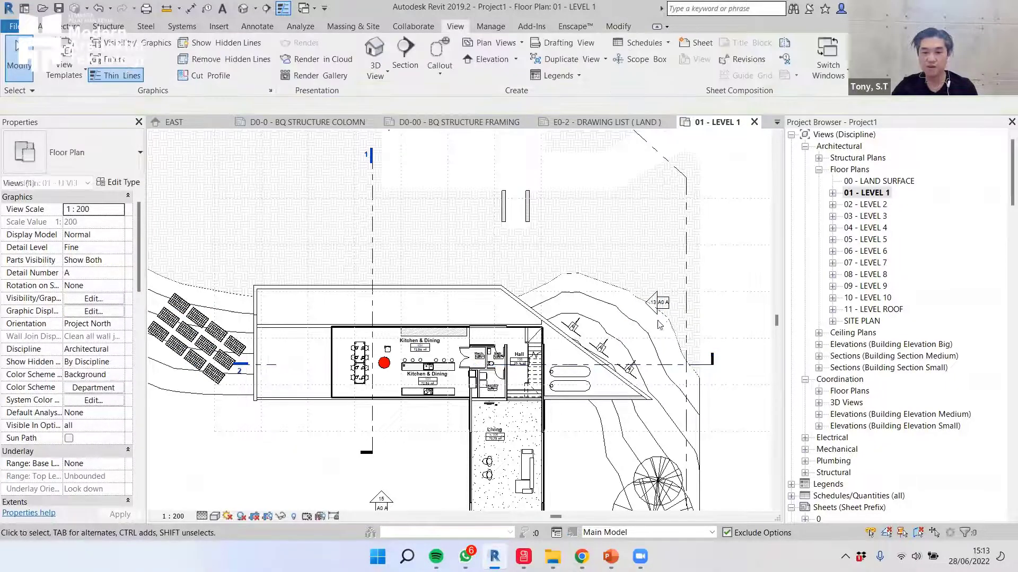
# - Move vertical section 1 so it cuts through the Living wing, and fit the whole plan in view
pyautogui.scroll(-2, 662, 371)
pyautogui.scroll(1, 593, 424)
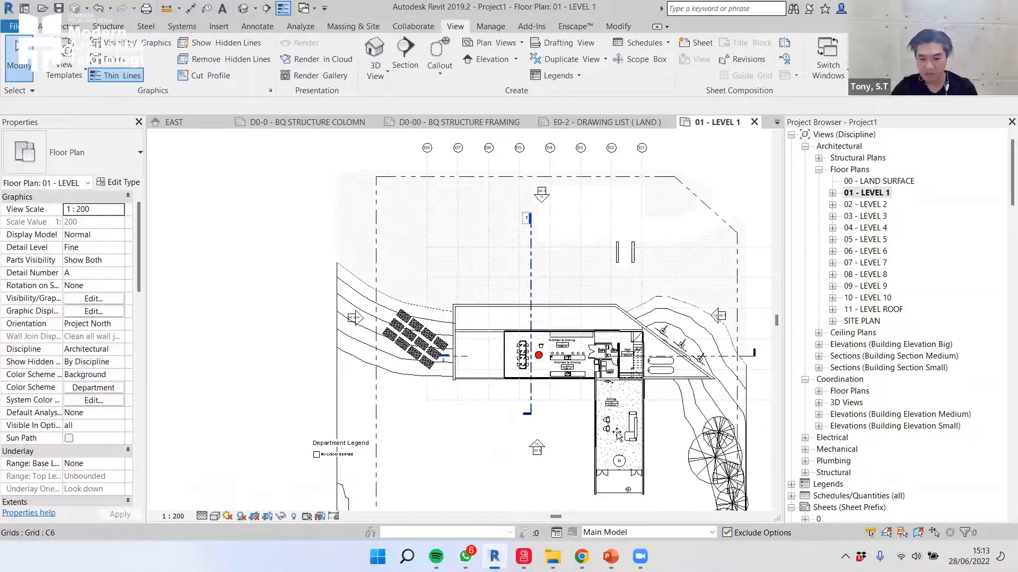
pyautogui.moveTo(532, 389); pyautogui.dragTo(612, 436)
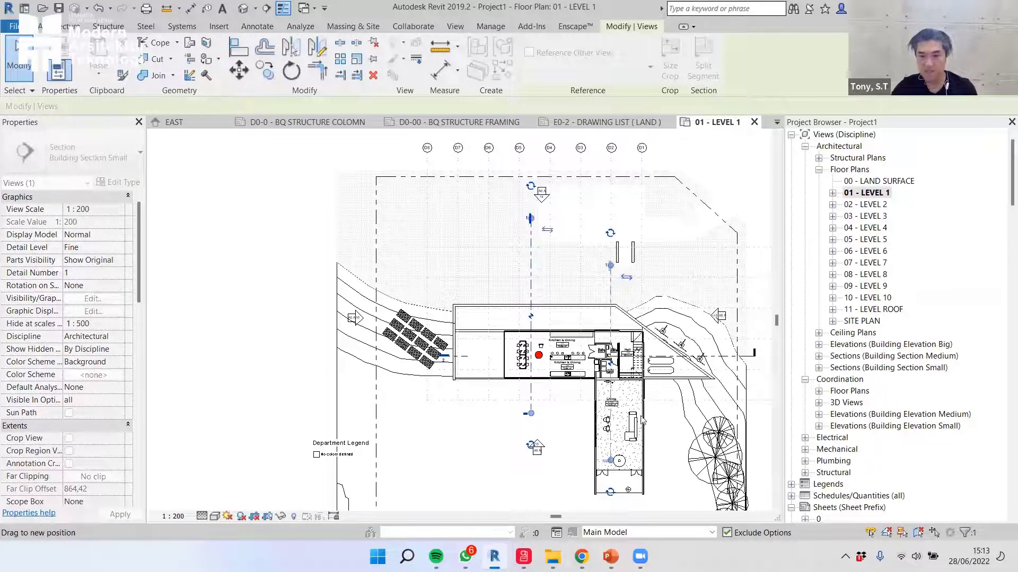
pyautogui.moveTo(611, 408); pyautogui.dragTo(605, 305, button='middle')
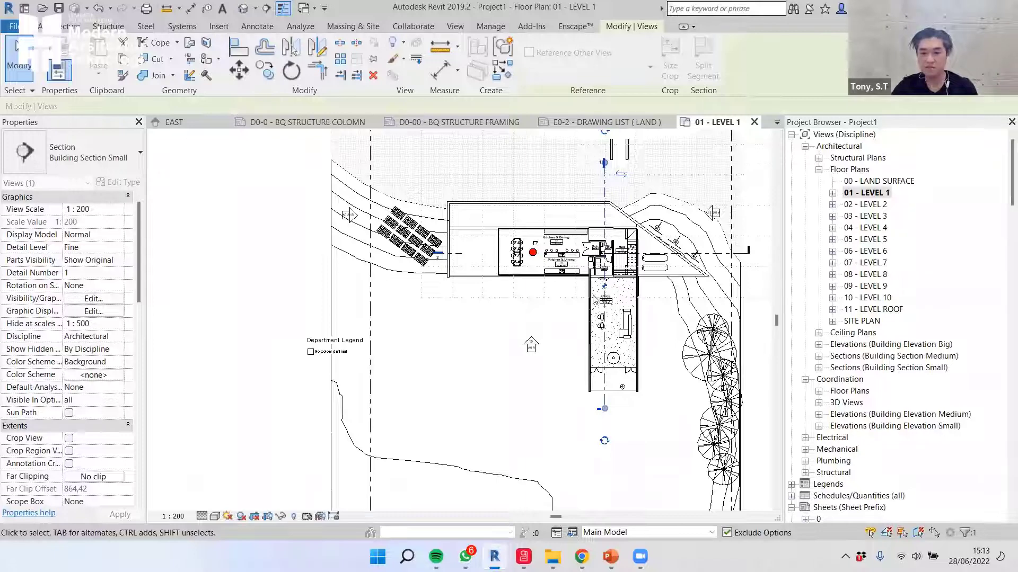
pyautogui.press('Escape')
pyautogui.press('z')
pyautogui.press('f')
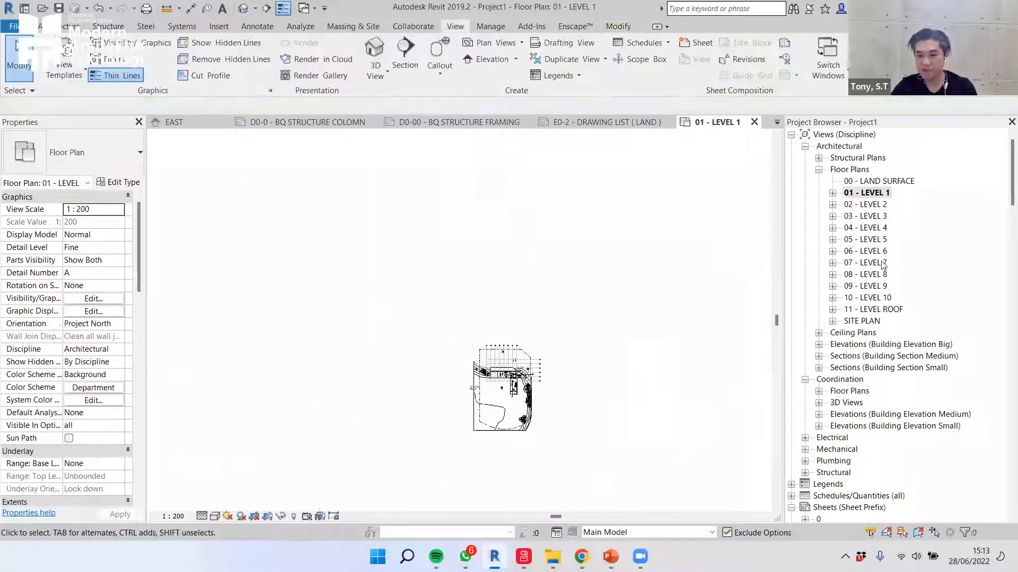
# - Expand sheet group A and open sheet A0 A - MIND MAP DESIGN
pyautogui.scroll(-7, 883, 263)
pyautogui.scroll(-3, 880, 389)
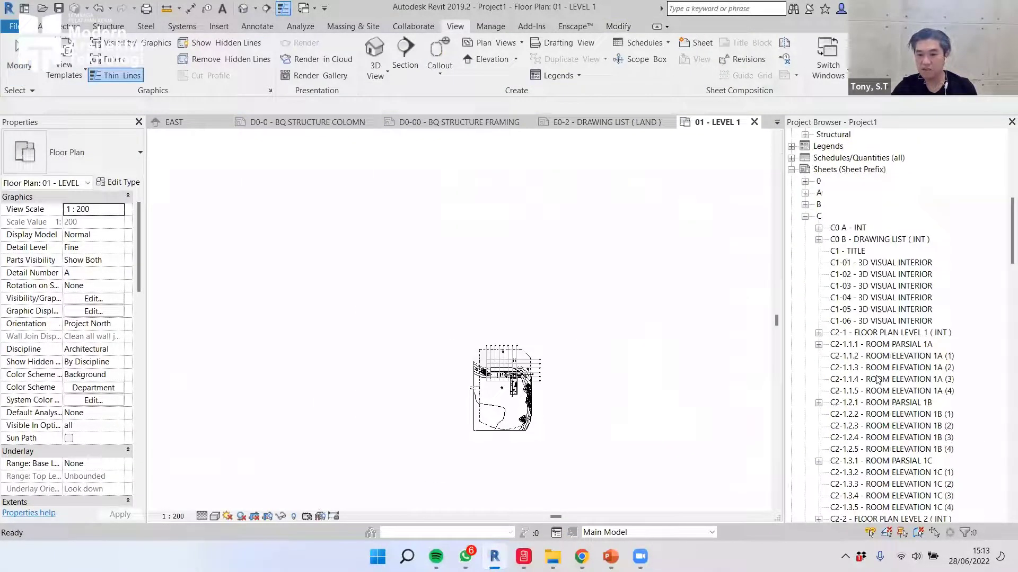
pyautogui.scroll(1, 817, 221)
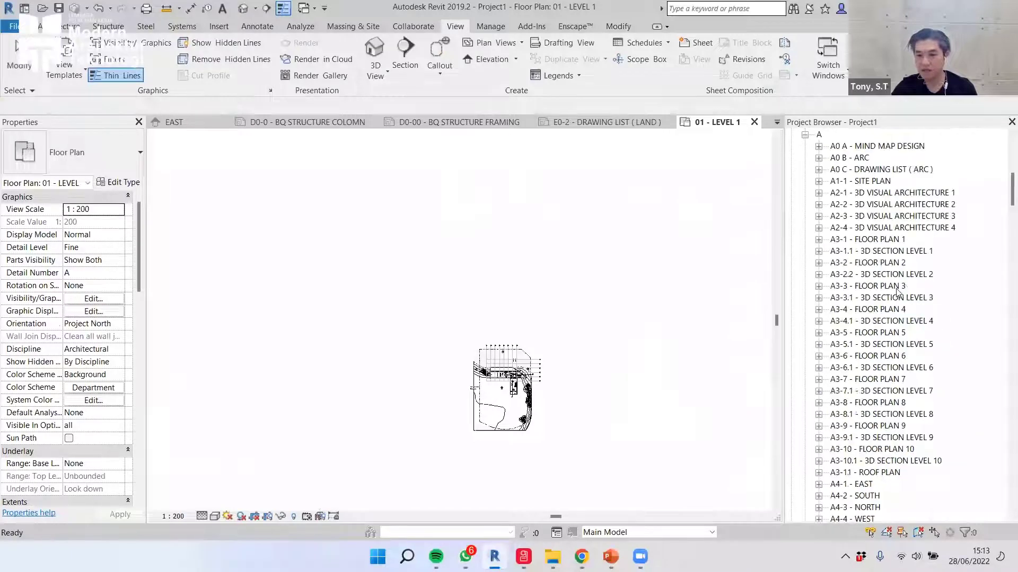
pyautogui.scroll(4, 878, 268)
pyautogui.doubleClick(879, 262)
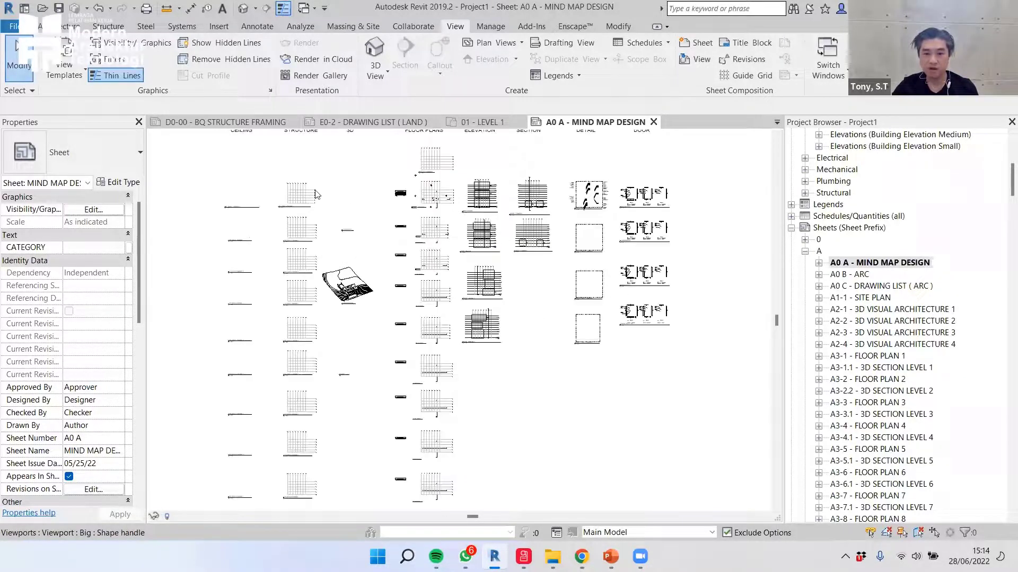
# - Examine the elevation, section and floor plan viewports on the mind map sheet
pyautogui.scroll(8, 385, 199)
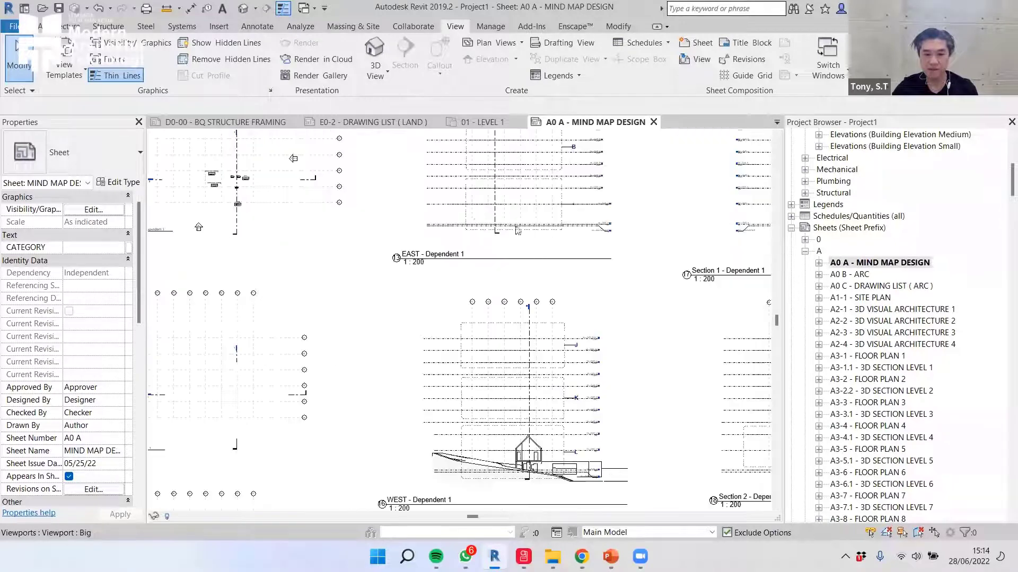
pyautogui.scroll(6, 477, 286)
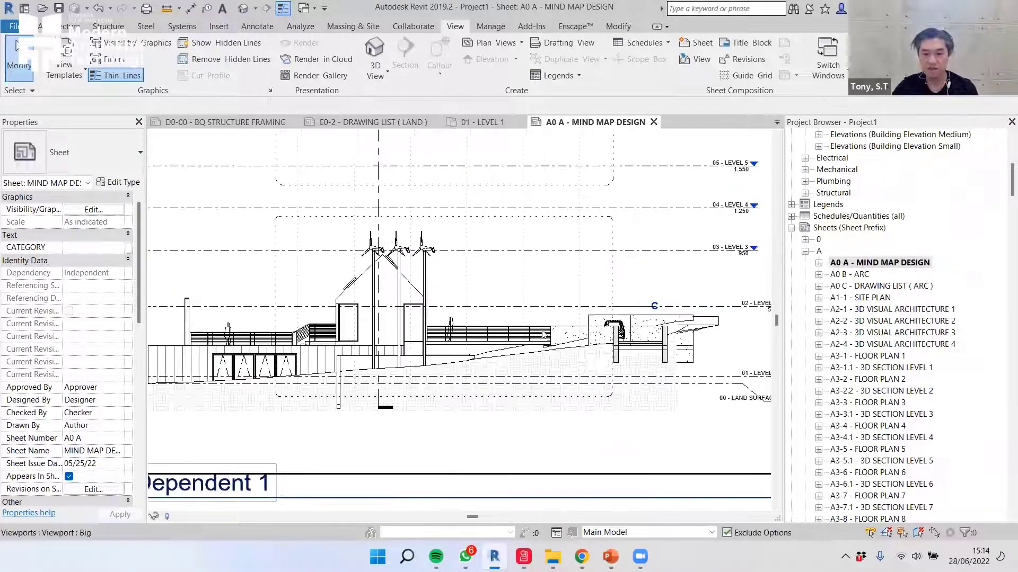
pyautogui.scroll(-3, 504, 352)
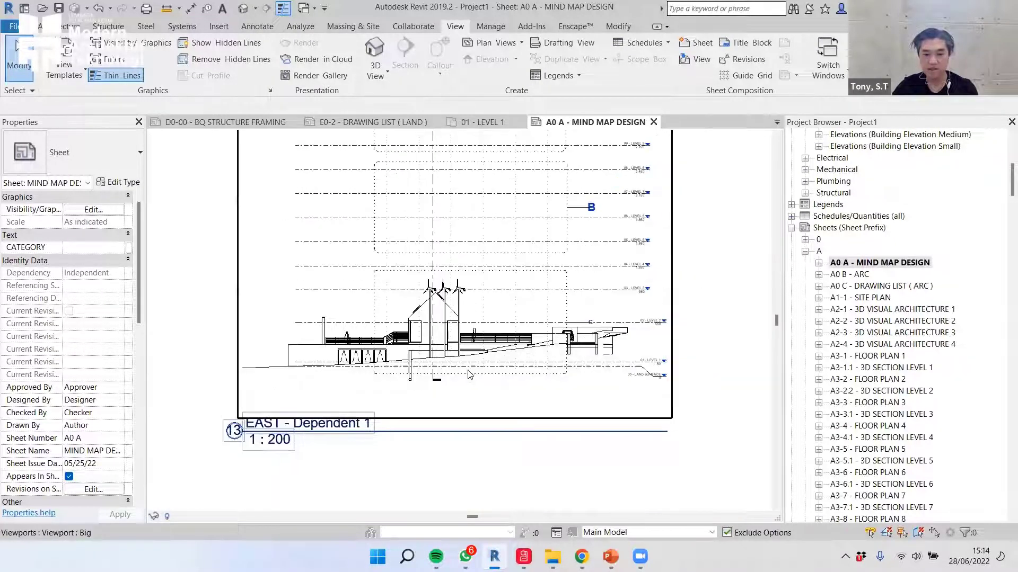
pyautogui.scroll(-2, 492, 257)
pyautogui.keyDown('ctrl'); pyautogui.scroll(-6, 539, 407); pyautogui.keyUp('ctrl')
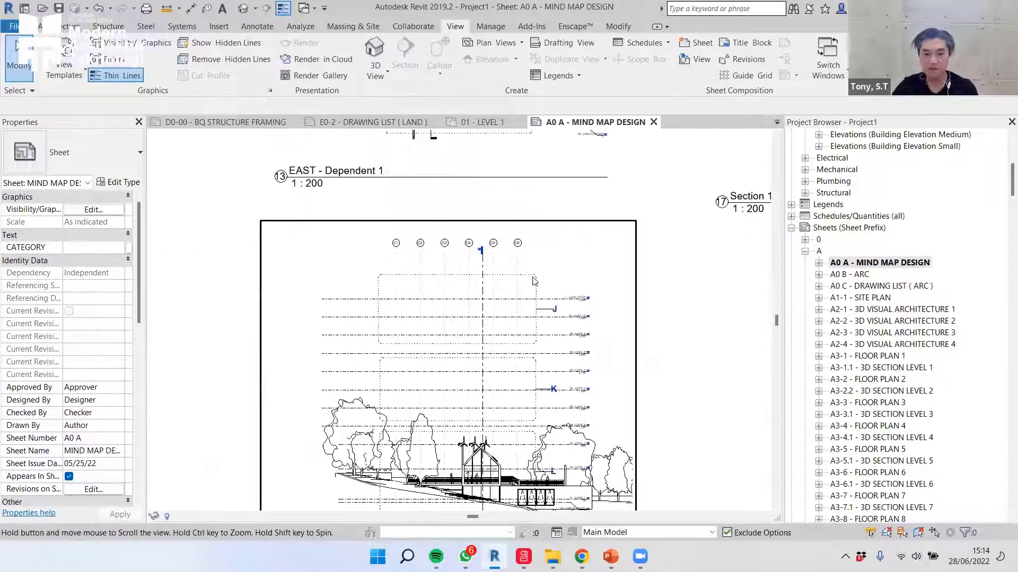
pyautogui.scroll(2, 563, 424)
pyautogui.scroll(-5, 562, 424)
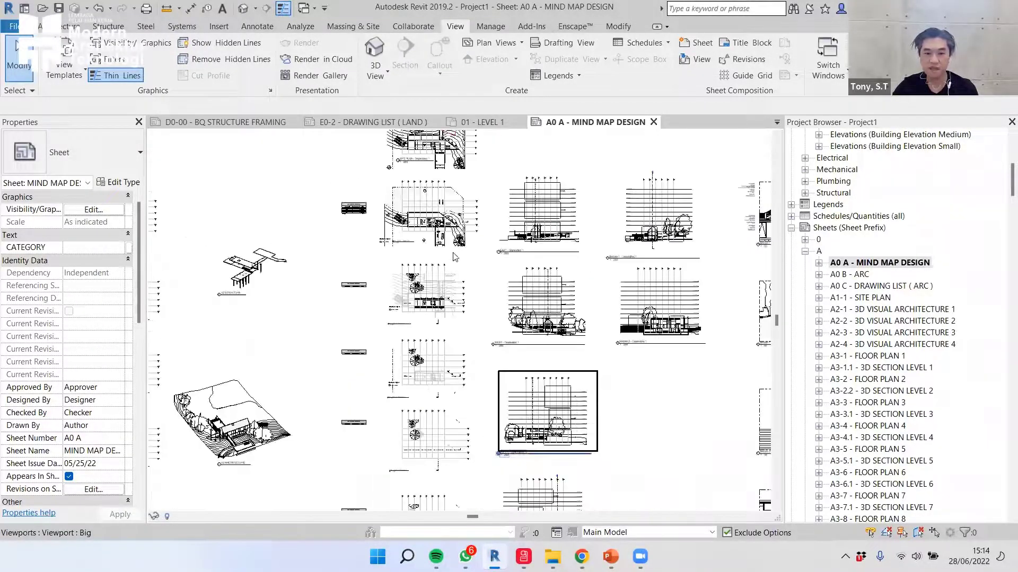
pyautogui.scroll(2, 456, 254)
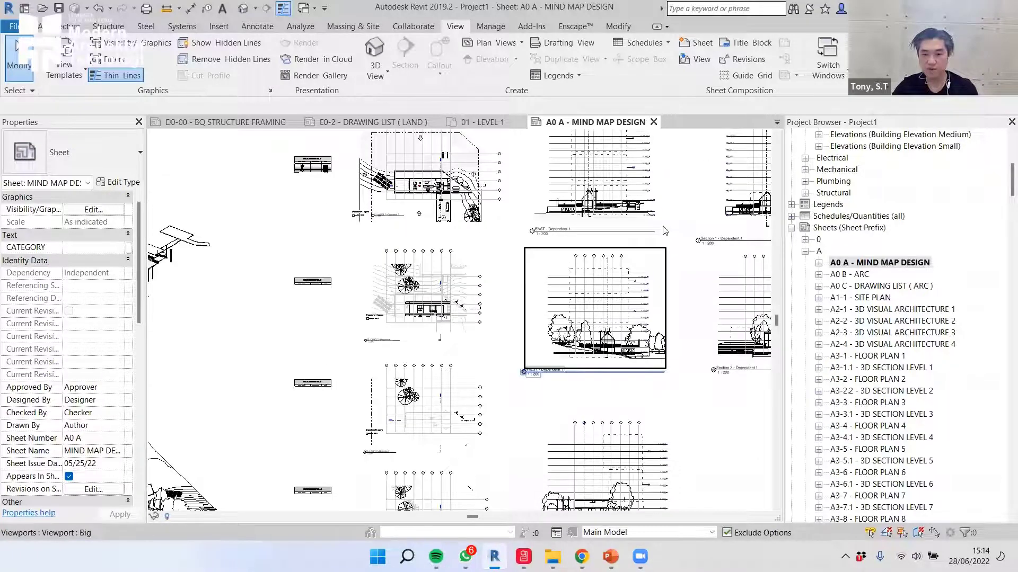
# - Activate the EAST - Dependent 1 elevation viewport on the sheet and inspect its level lines
pyautogui.scroll(2, 654, 197)
pyautogui.doubleClick(653, 197)
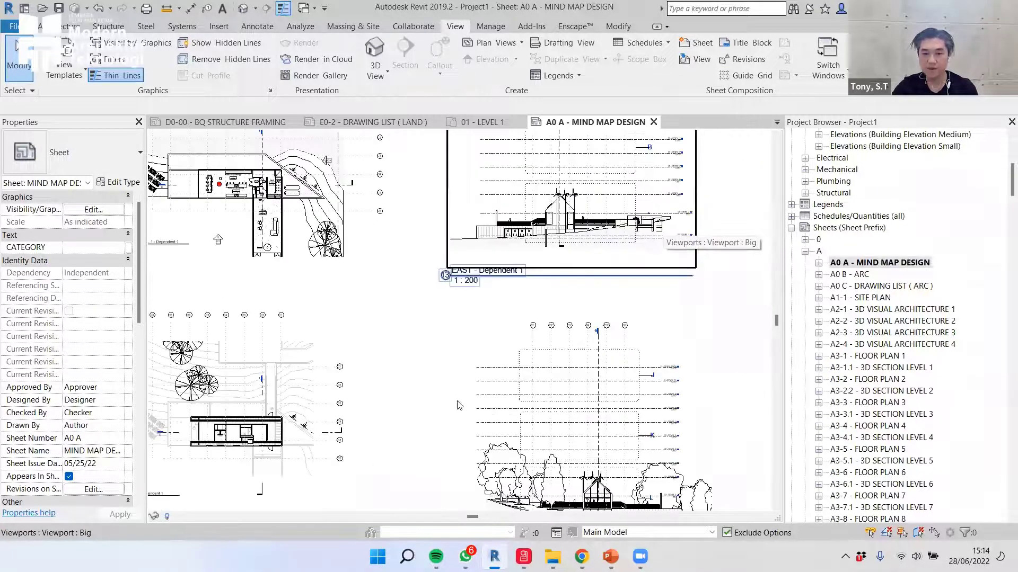
pyautogui.scroll(3, 506, 417)
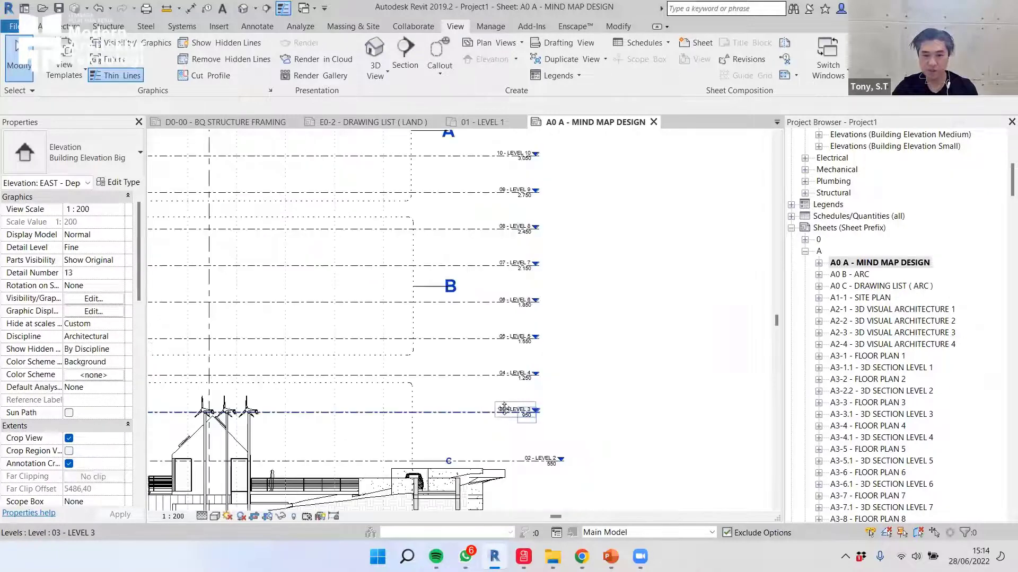
pyautogui.scroll(-3, 535, 230)
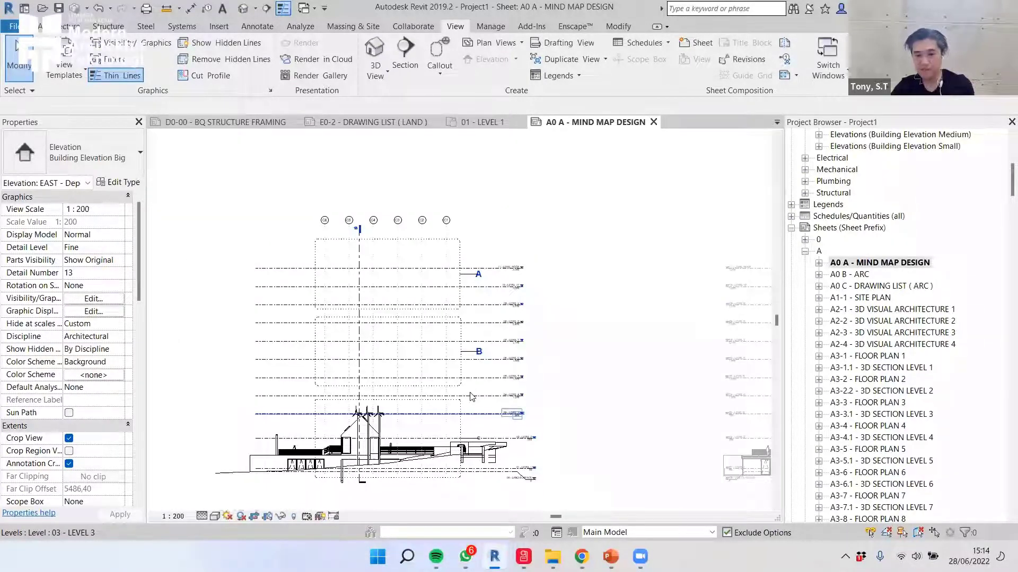
# - Delete all level lines from 03 - LEVEL 3 upward in the east elevation
pyautogui.moveTo(471, 392); pyautogui.dragTo(453, 364, button='middle')
pyautogui.moveTo(545, 182); pyautogui.dragTo(481, 397)
pyautogui.press('Delete')
pyautogui.click(569, 325)
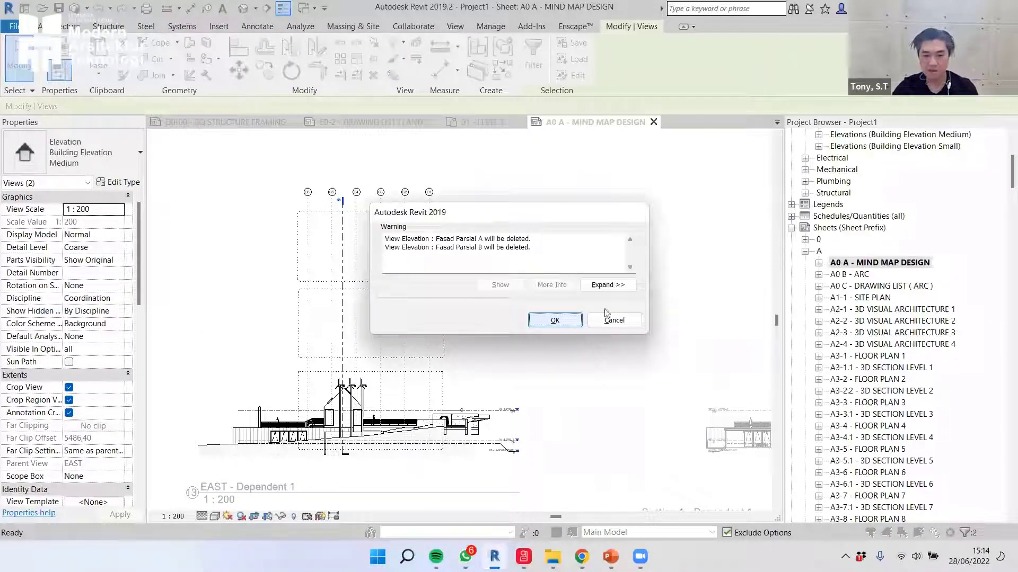
# - Remove the Fasad Parsial A and B elevations from the EAST - Dependent 1 view and pull its grid heads down closer to the building
pyautogui.click(550, 320)
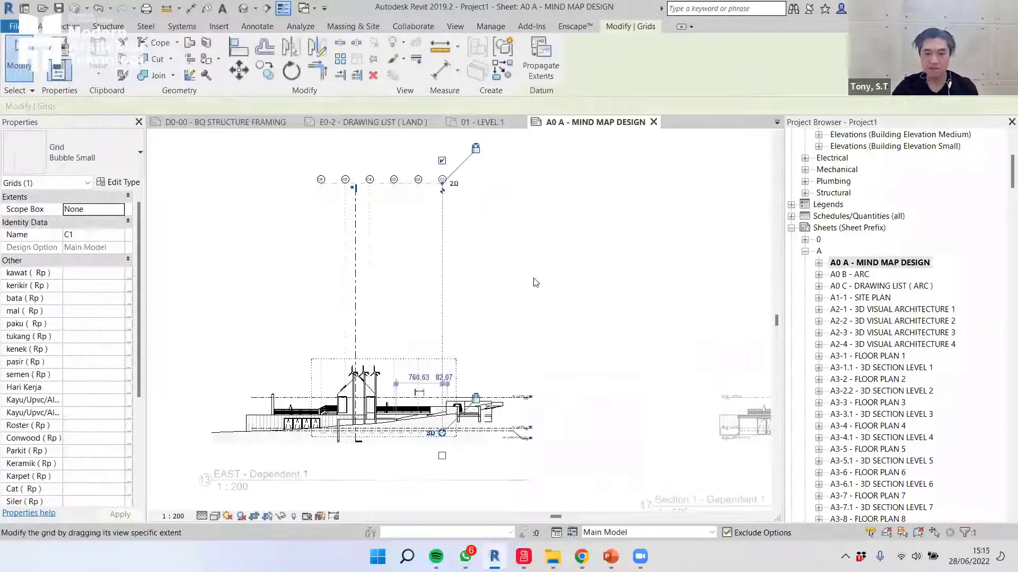
pyautogui.click(152, 298)
pyautogui.scroll(3, 152, 297)
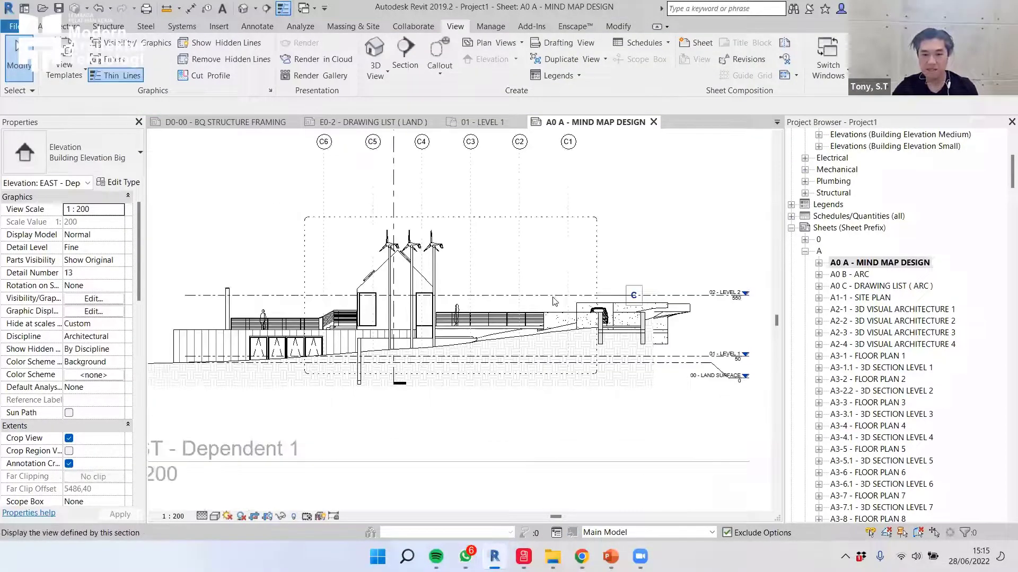
pyautogui.doubleClick(599, 241)
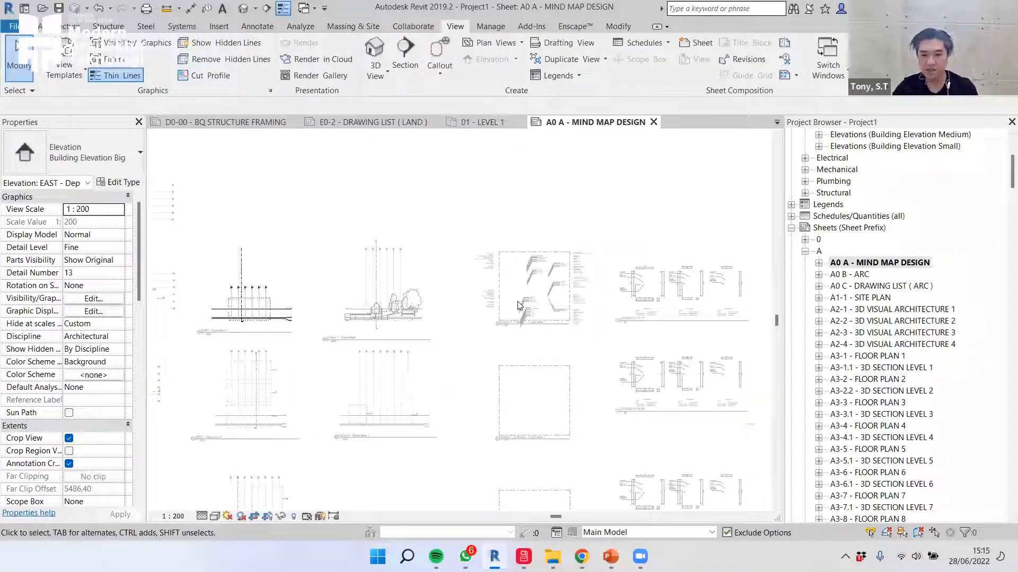
# - Extend the crop region of Section 1 - Callout 1 - Dependent 1 above the roof and past the house's right wall, then deactivate the viewport
pyautogui.scroll(8, 510, 307)
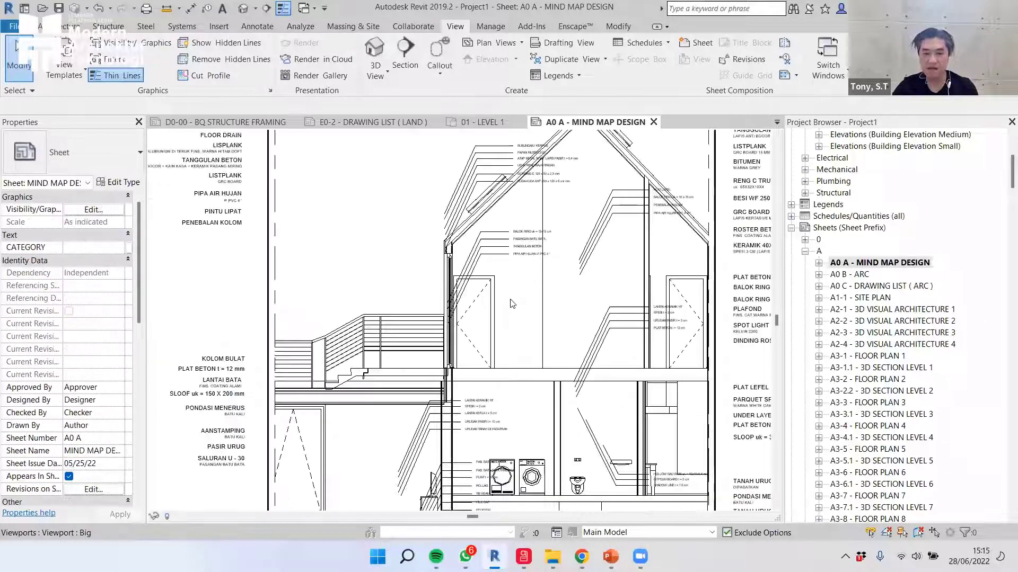
pyautogui.scroll(-2, 391, 229)
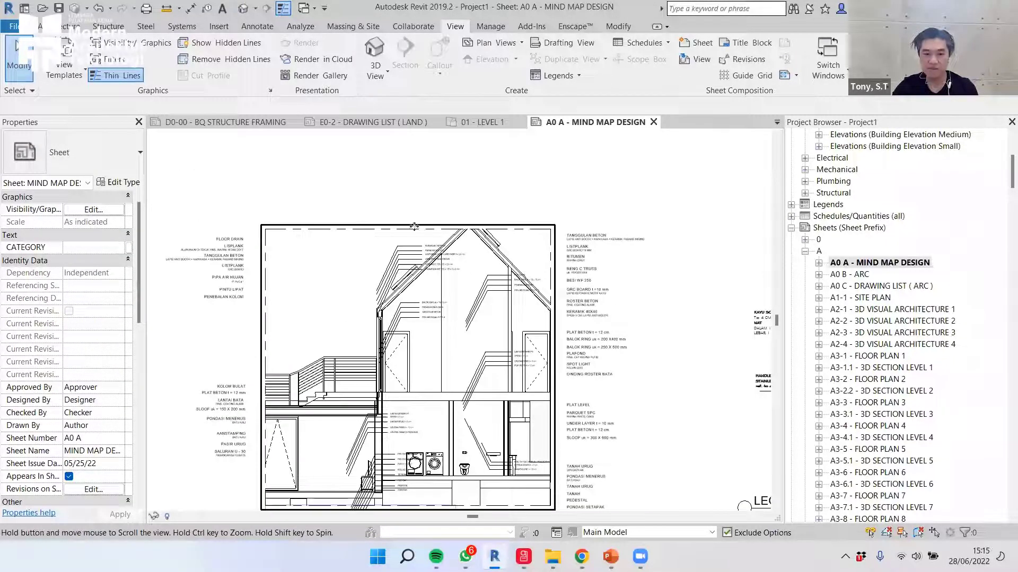
pyautogui.click(550, 337)
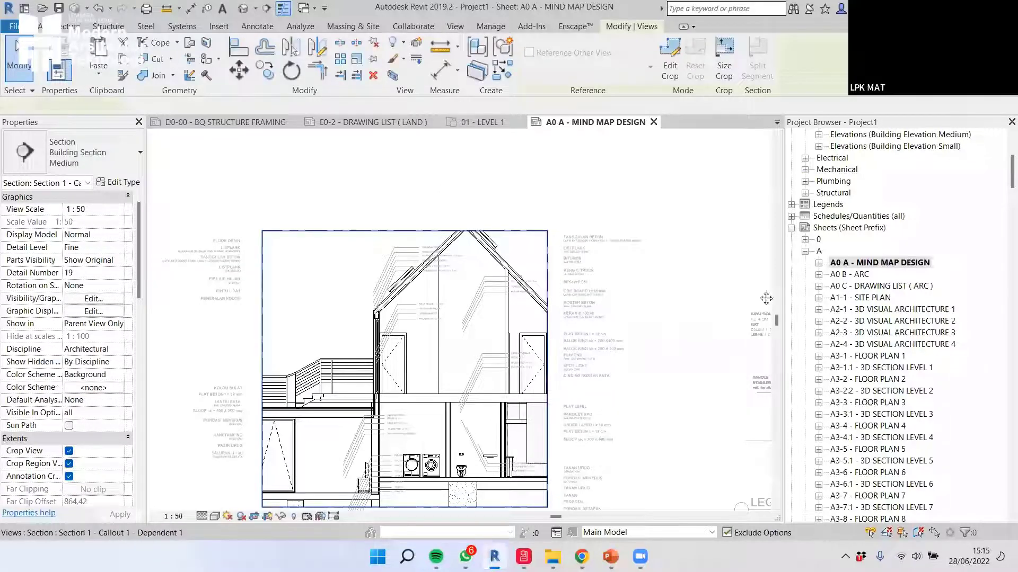
pyautogui.doubleClick(459, 186)
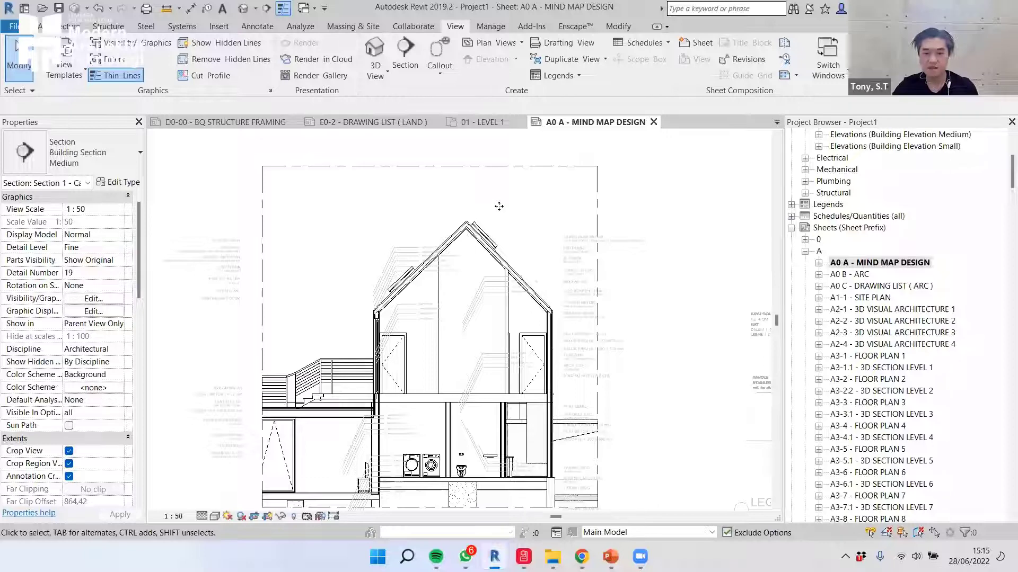
pyautogui.moveTo(499, 206); pyautogui.dragTo(452, 238, button='middle')
pyautogui.rightClick(460, 214)
pyautogui.click(510, 242)
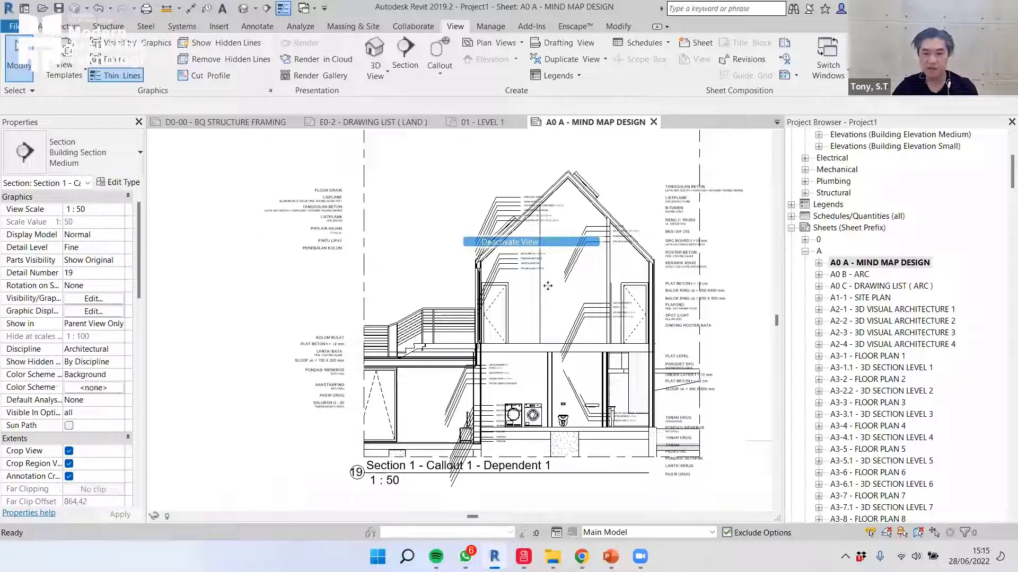
# - Move the detail group of material notes clear above the section callout viewport and ungroup it
pyautogui.click(559, 210)
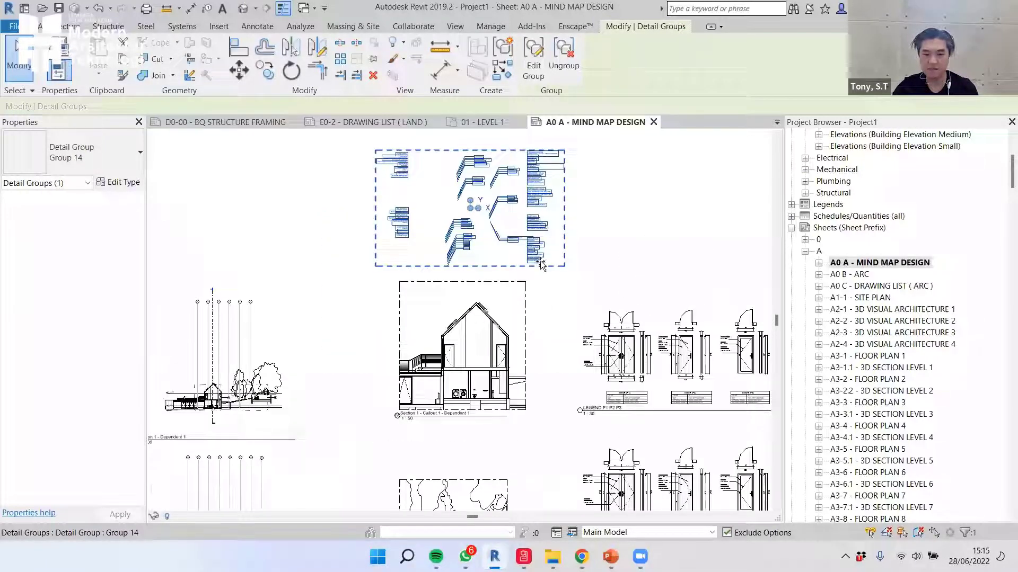
pyautogui.moveTo(537, 182)
pyautogui.mouseDown()
pyautogui.moveTo(570, 209)
pyautogui.moveTo(537, 188)
pyautogui.mouseUp()
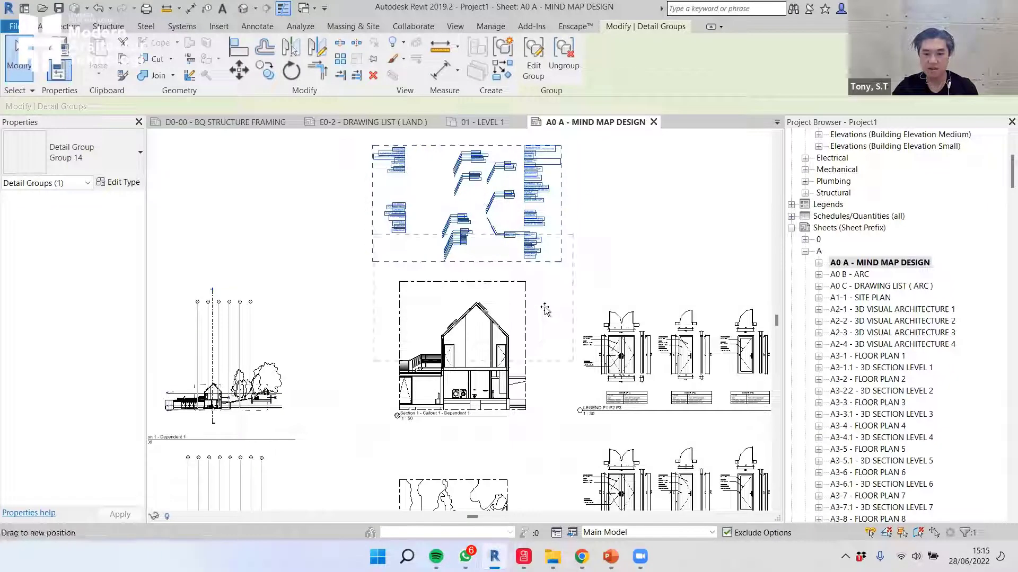
pyautogui.hotkey('ctrl', 'z')
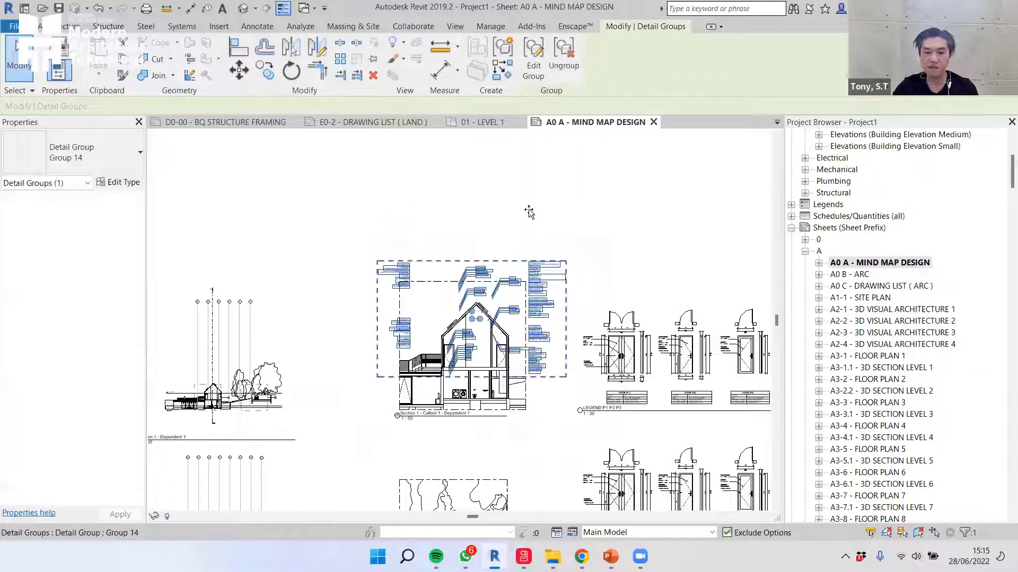
pyautogui.click(555, 62)
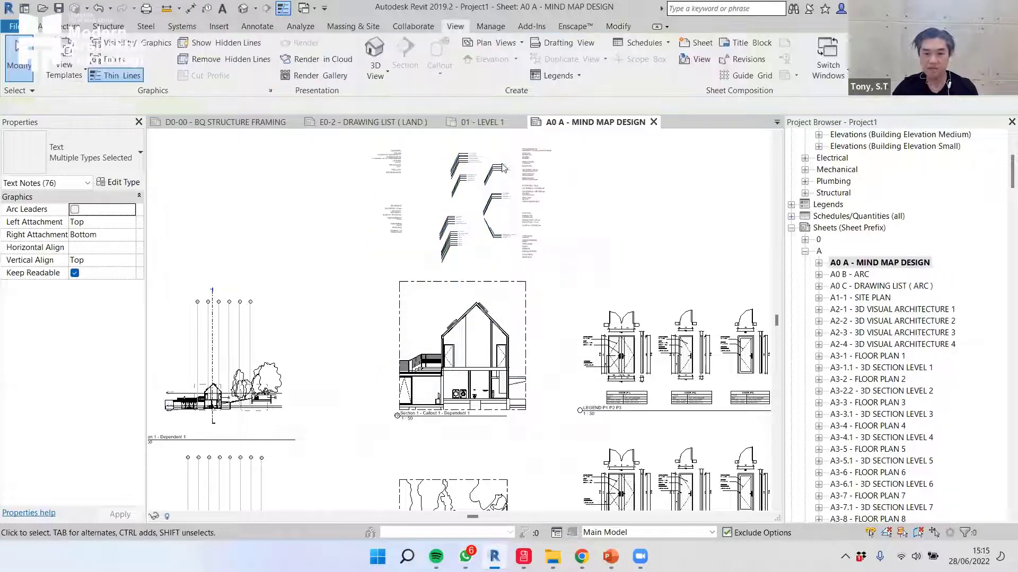
pyautogui.press('Escape')
# - Move the six roof notes, from BUBUNGAN / KERPUS to KUDA-KUDA IWF 250 x 125 x 6 x 9 mm, onto the section's roof
pyautogui.scroll(5, 482, 221)
pyautogui.moveTo(482, 221); pyautogui.dragTo(481, 171, button='middle')
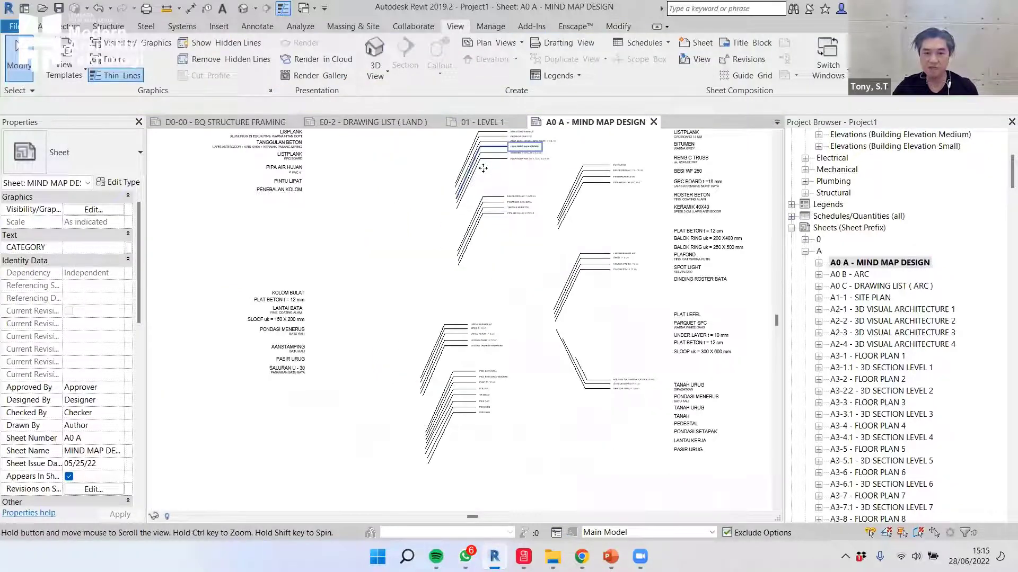
pyautogui.scroll(-2, 483, 171)
pyautogui.moveTo(564, 132); pyautogui.dragTo(482, 370)
pyautogui.scroll(-2, 483, 171)
pyautogui.scroll(5, 481, 369)
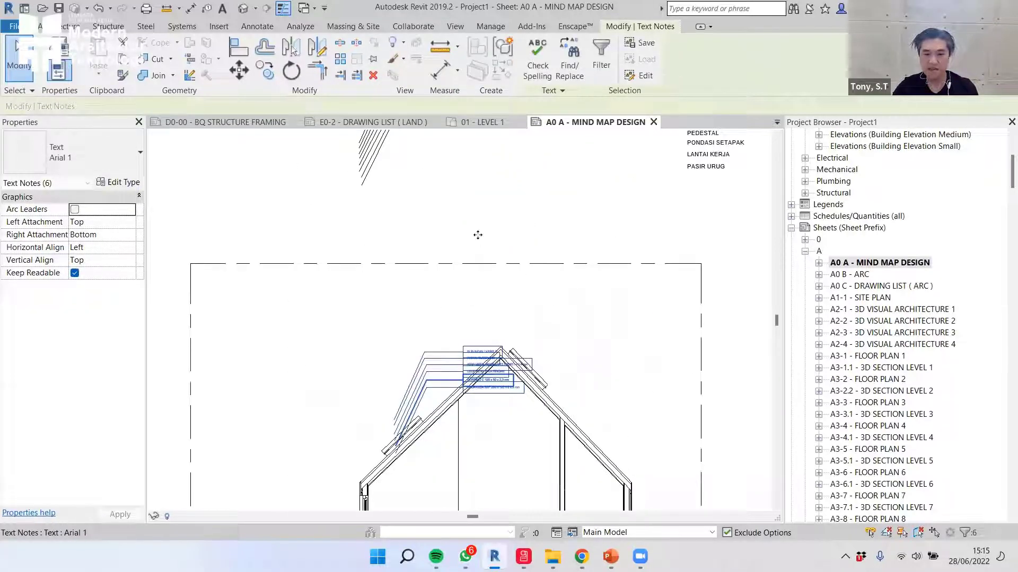
pyautogui.scroll(7, 506, 377)
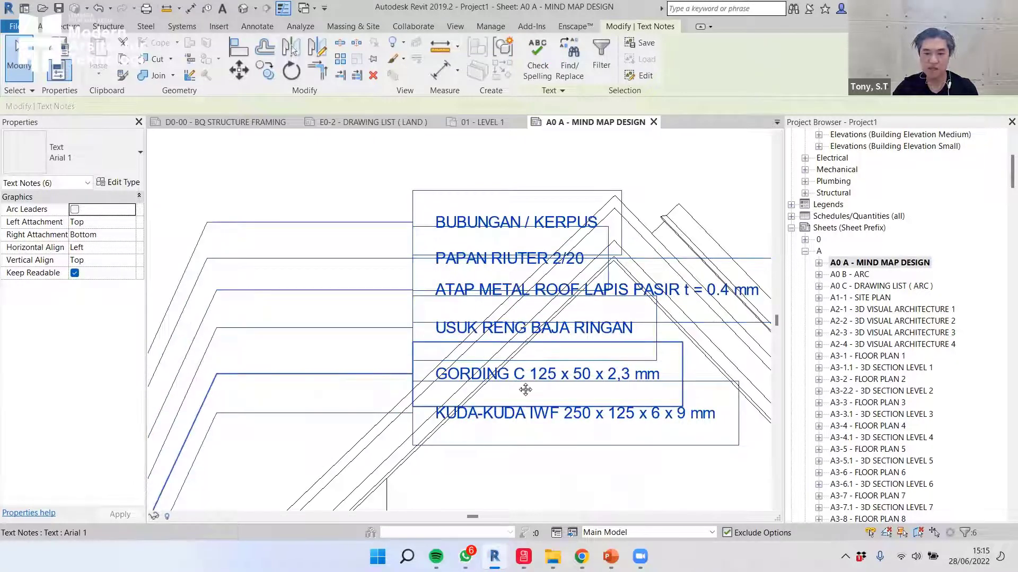
pyautogui.scroll(-7, 559, 313)
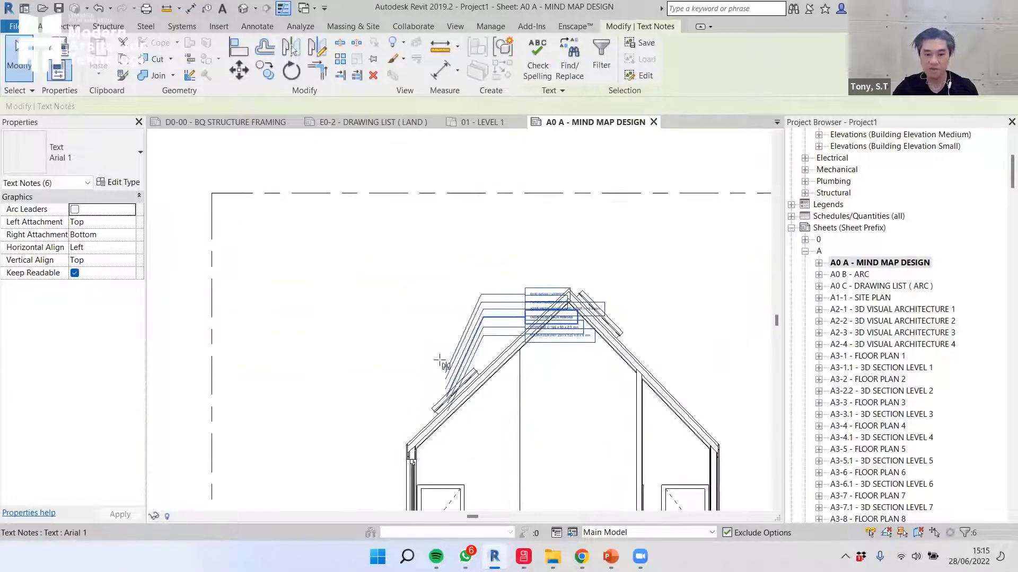
# - Mirror a copy of the six roof notes about a drawn vertical axis beside their leader ends and delete the original notes
pyautogui.press('d')
pyautogui.press('m')
pyautogui.click(443, 293)
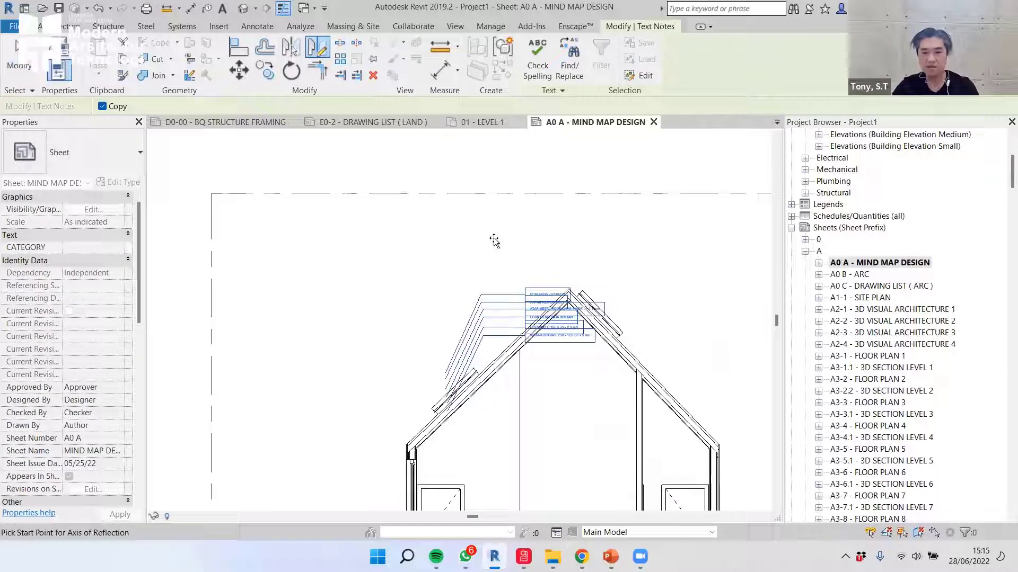
pyautogui.click(482, 348)
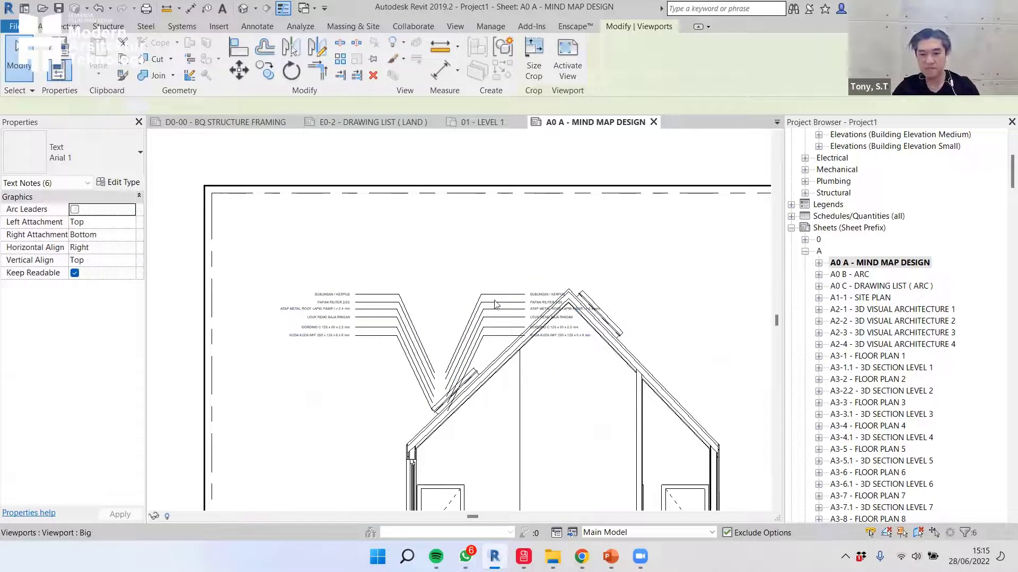
pyautogui.click(495, 212)
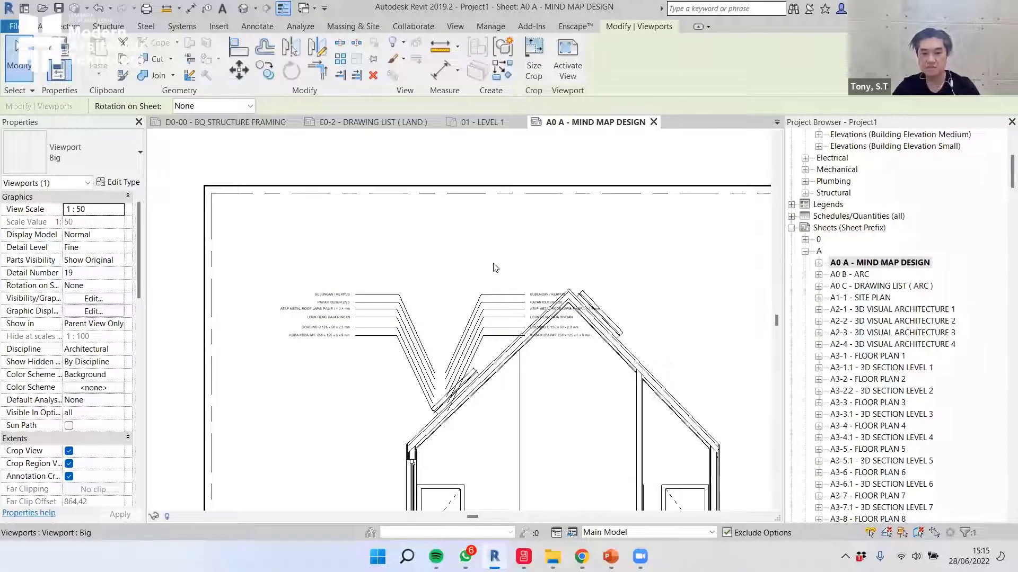
pyautogui.press('Escape')
pyautogui.keyDown('ctrl'); pyautogui.click(493, 334); pyautogui.keyUp('ctrl')
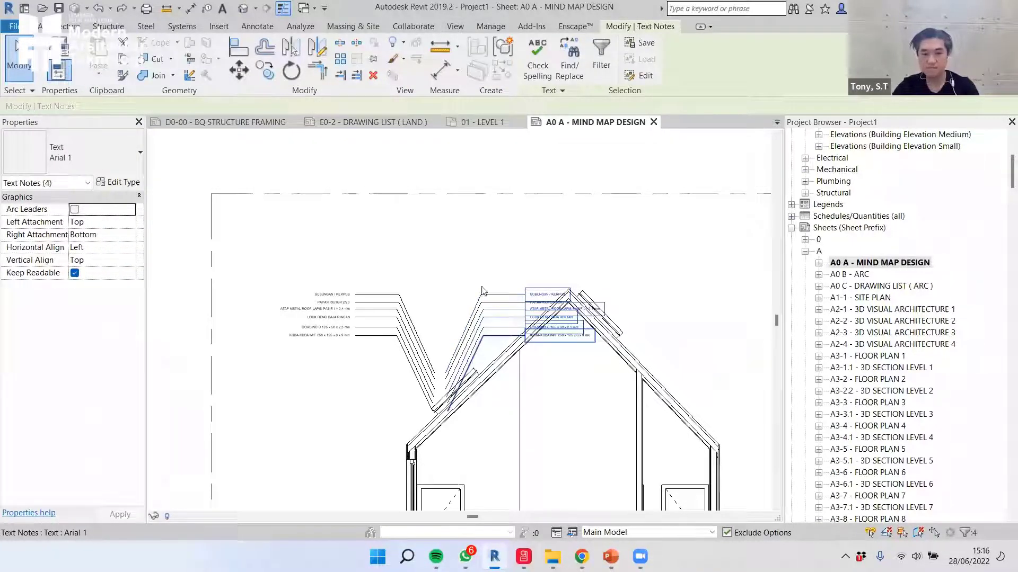
pyautogui.press('Delete')
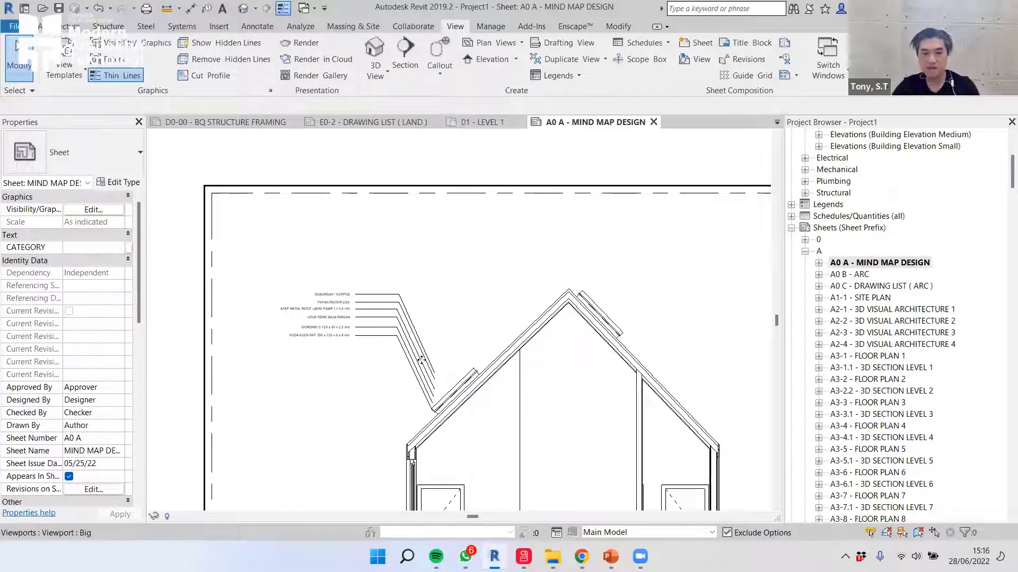
# - Move the six mirrored roof notes so their leaders reach the left roof slope near the ridge
pyautogui.moveTo(437, 345); pyautogui.dragTo(417, 354)
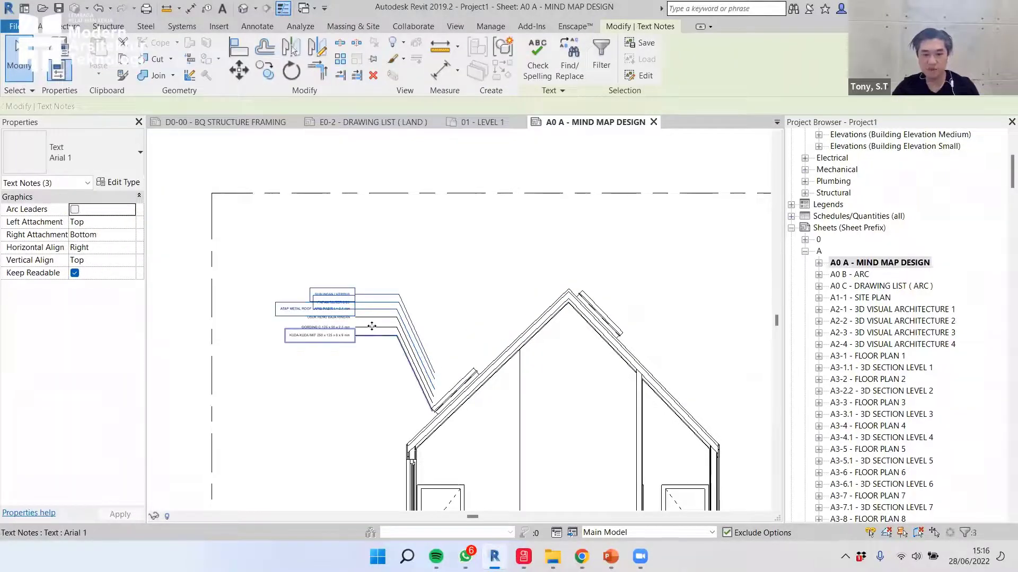
pyautogui.keyDown('ctrl'); pyautogui.click(371, 326); pyautogui.keyUp('ctrl')
pyautogui.keyDown('ctrl'); pyautogui.click(392, 313); pyautogui.keyUp('ctrl')
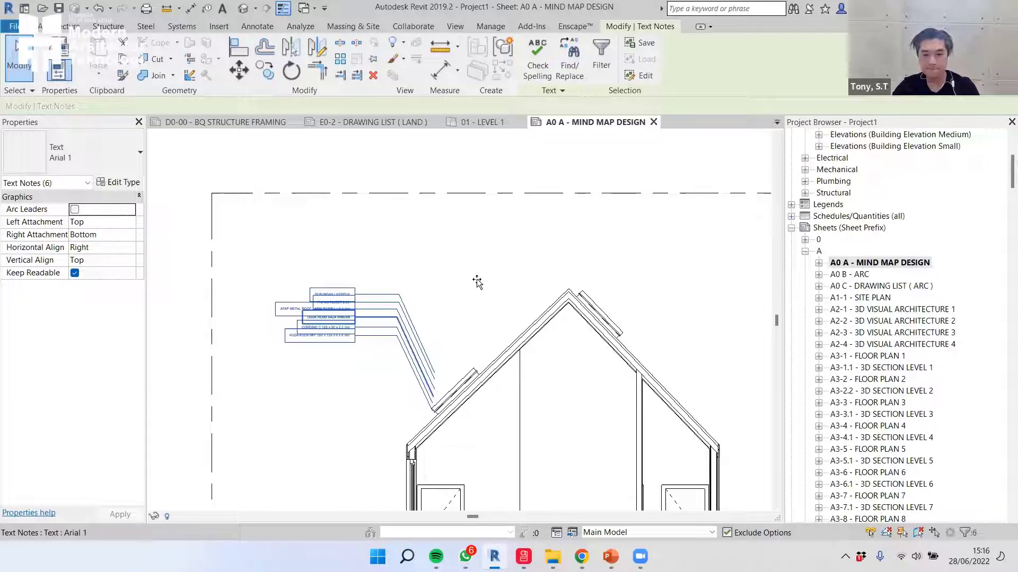
pyautogui.moveTo(477, 282); pyautogui.dragTo(521, 274)
pyautogui.click(507, 334)
# - Examine the remaining ungrouped notes for walls, floors and foundations above the section viewport
pyautogui.scroll(-2, 506, 334)
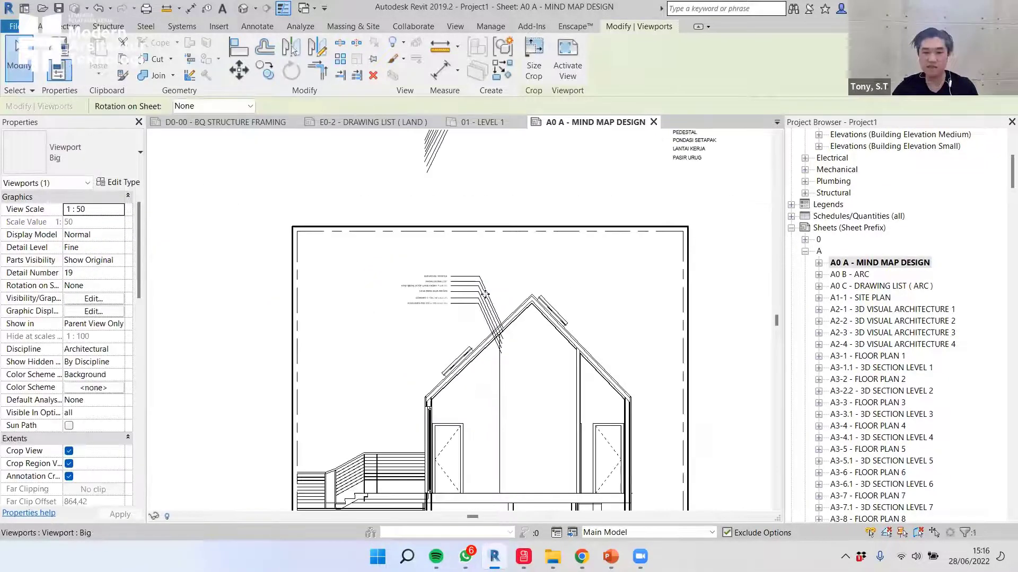
pyautogui.scroll(-2, 475, 300)
pyautogui.scroll(6, 410, 312)
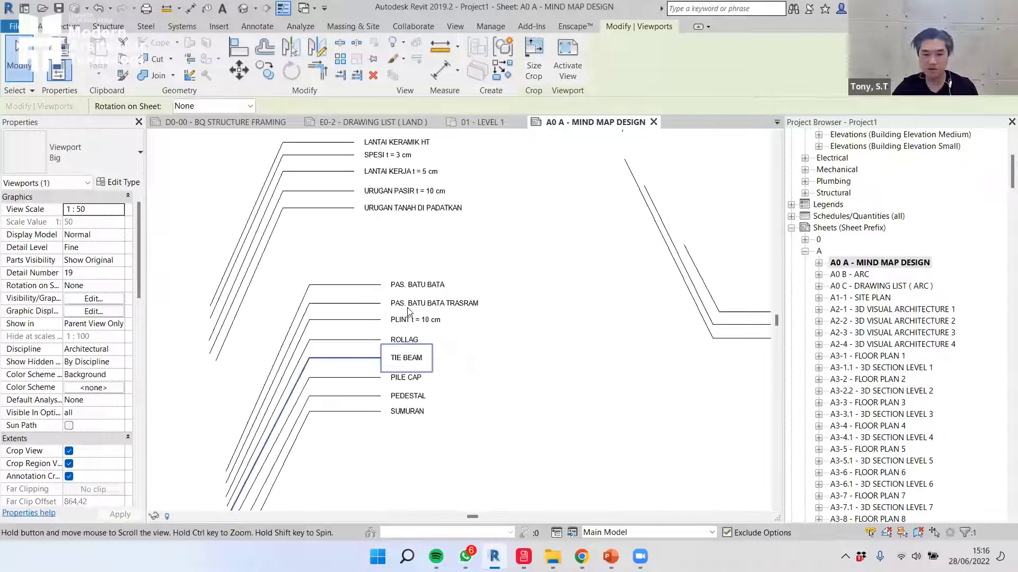
pyautogui.scroll(3, 475, 332)
pyautogui.moveTo(476, 332); pyautogui.dragTo(488, 280, button='middle')
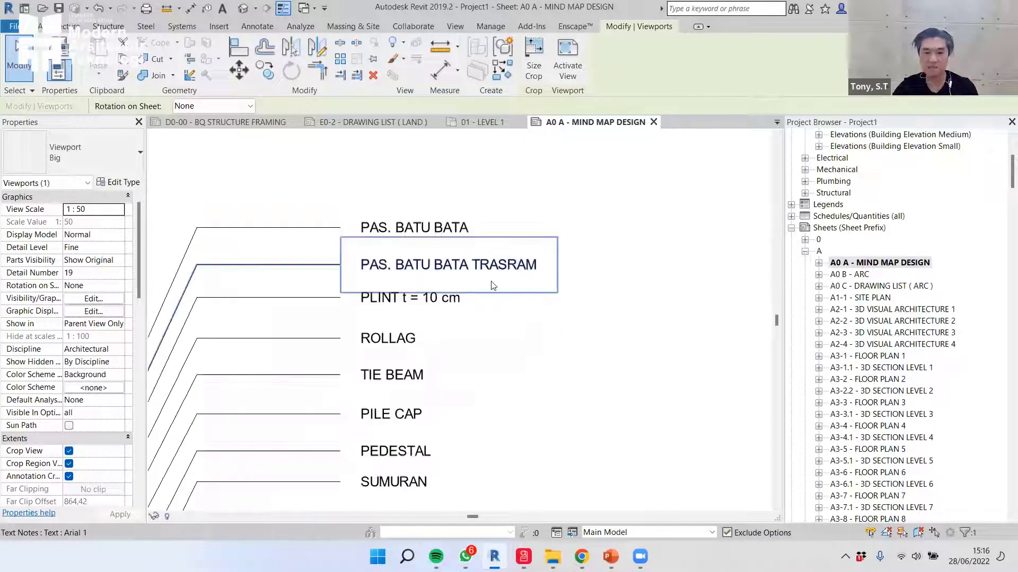
pyautogui.moveTo(403, 309); pyautogui.dragTo(418, 252, button='middle')
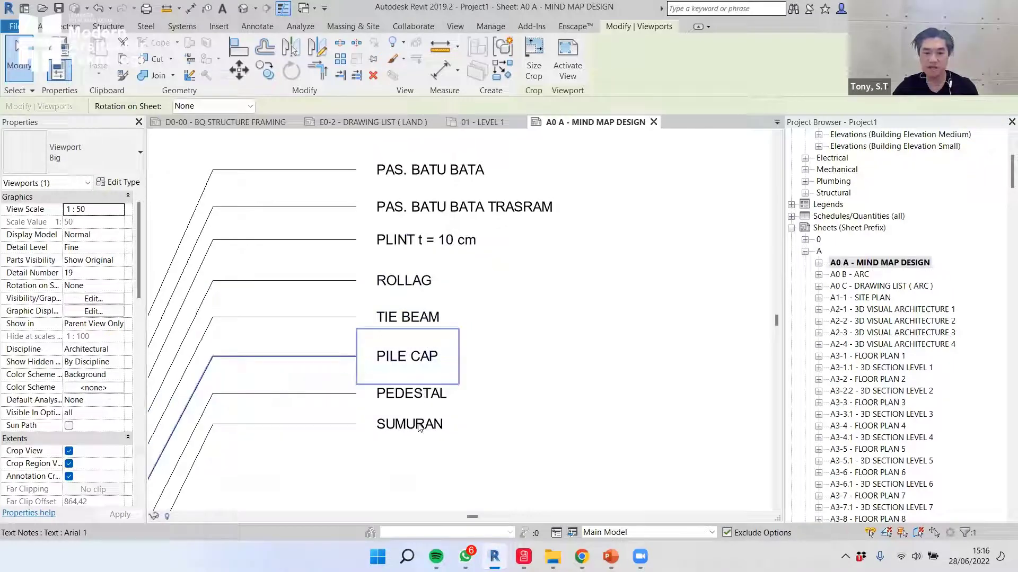
pyautogui.scroll(-1, 326, 387)
pyautogui.scroll(-4, 530, 427)
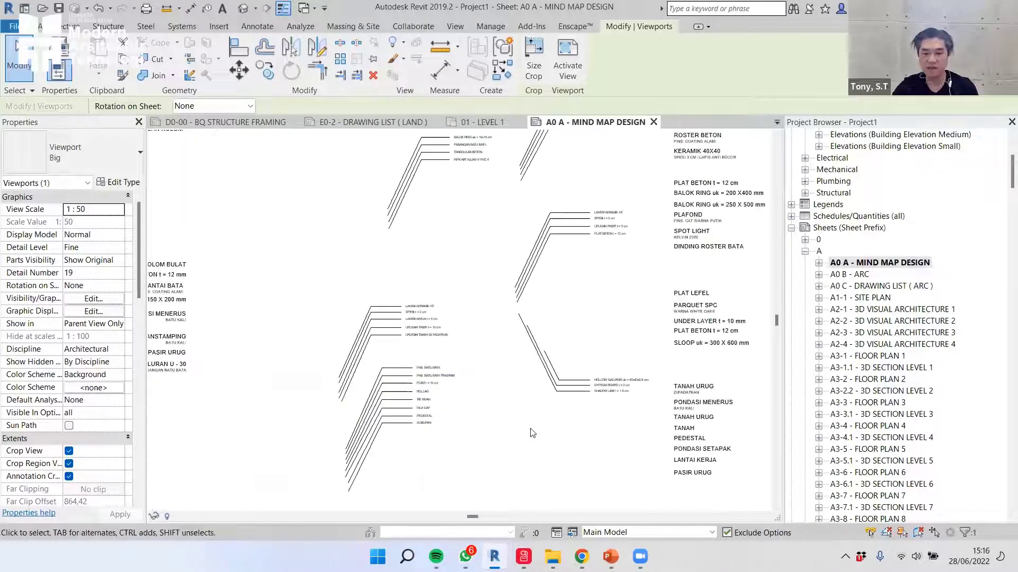
pyautogui.scroll(2, 542, 302)
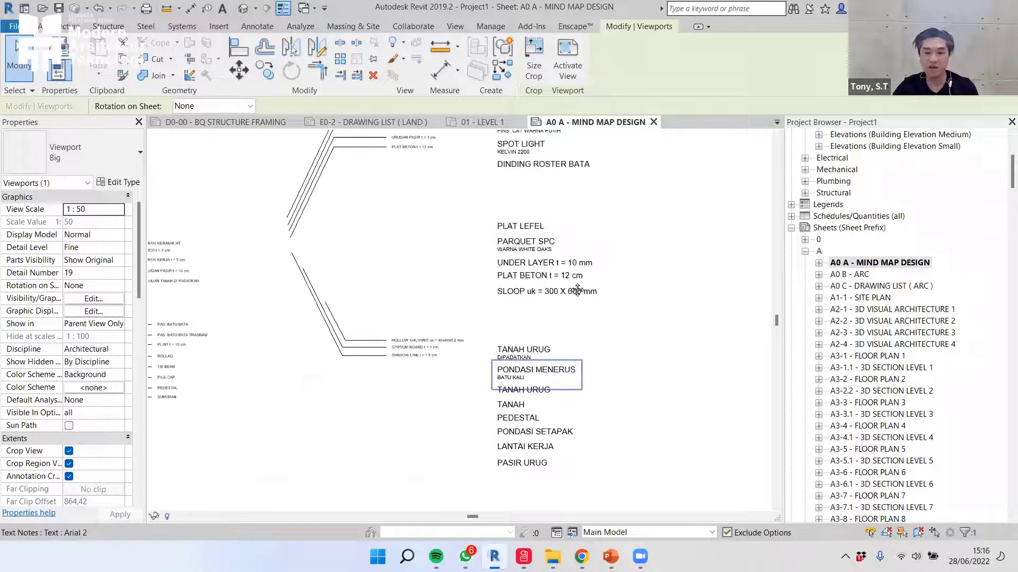
pyautogui.scroll(-1, 605, 400)
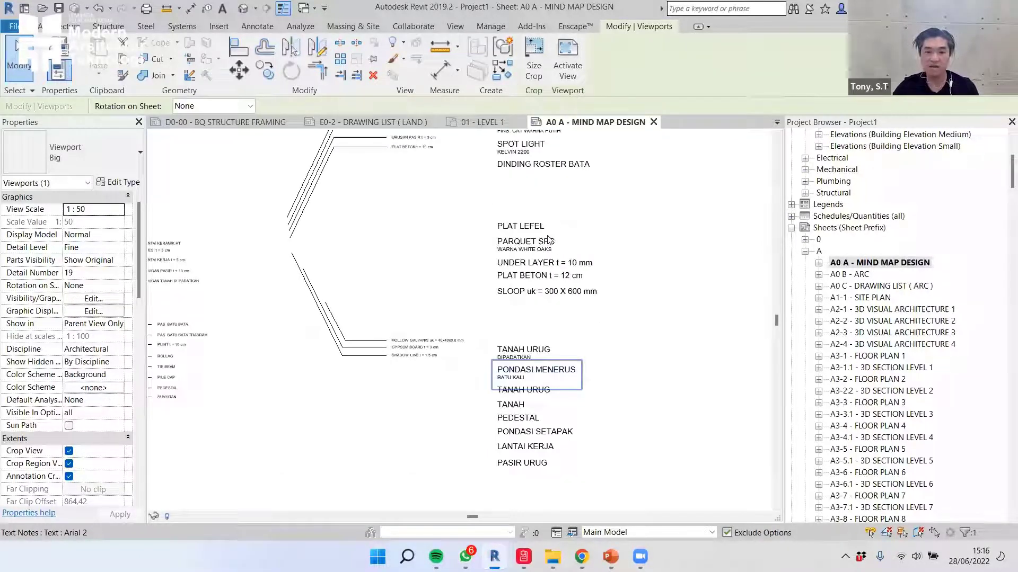
pyautogui.scroll(1, 551, 241)
# - Move the five floor notes, from PLAT LEFEL to SLOOP uk = 300 X 600 mm, beside the section's right wall at the upper floor slab
pyautogui.scroll(-2, 526, 143)
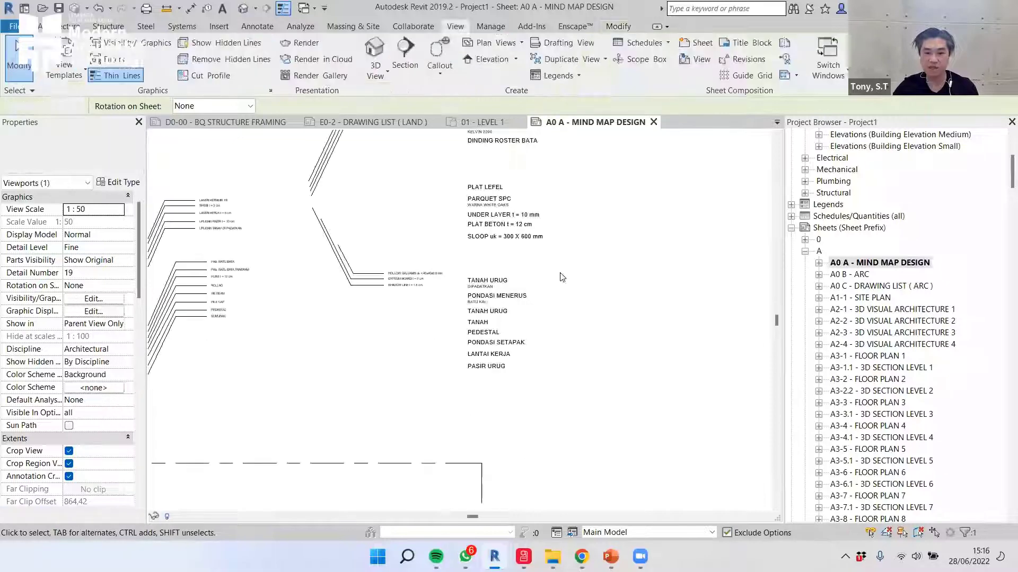
pyautogui.moveTo(522, 192); pyautogui.dragTo(519, 187, button='middle')
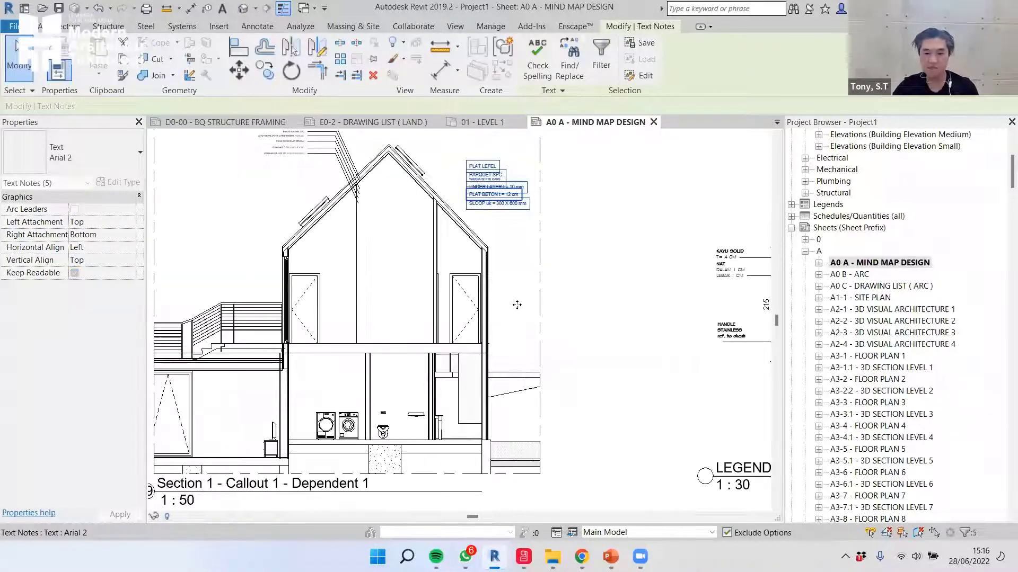
pyautogui.scroll(3, 501, 301)
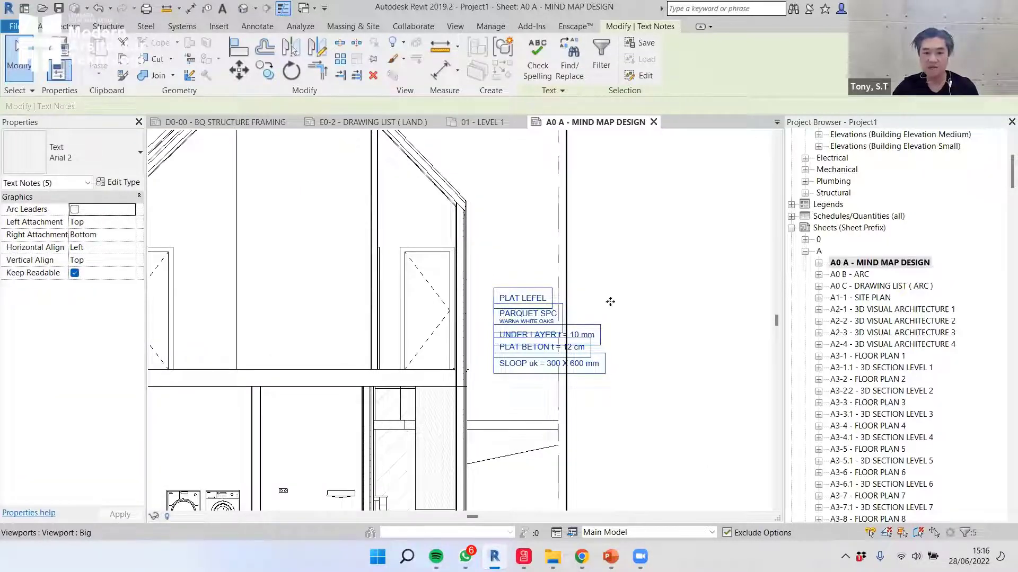
# - Add a straight leader to the left side of the PLAT LEFEL note beside the section
pyautogui.click(539, 51)
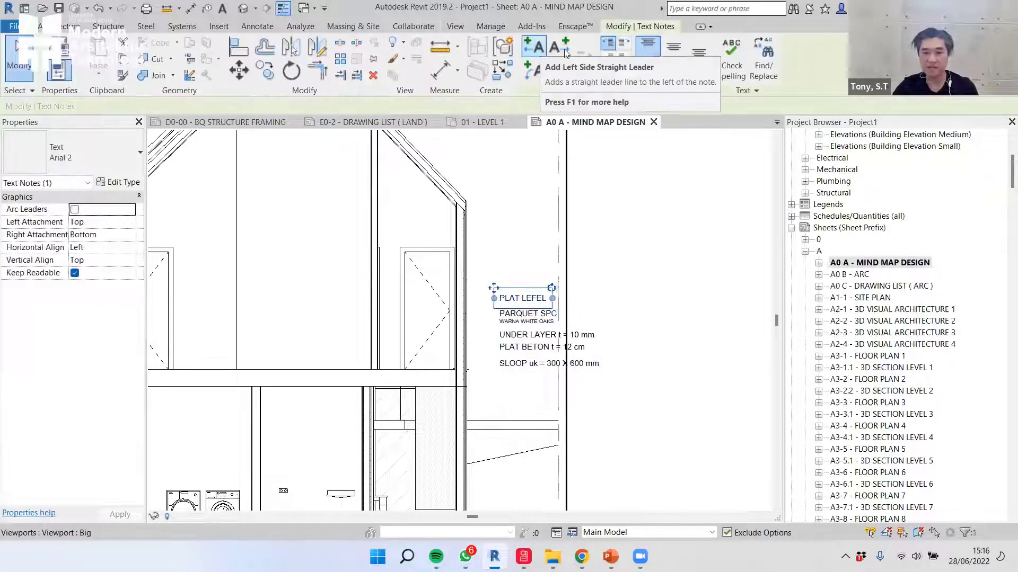
pyautogui.click(541, 51)
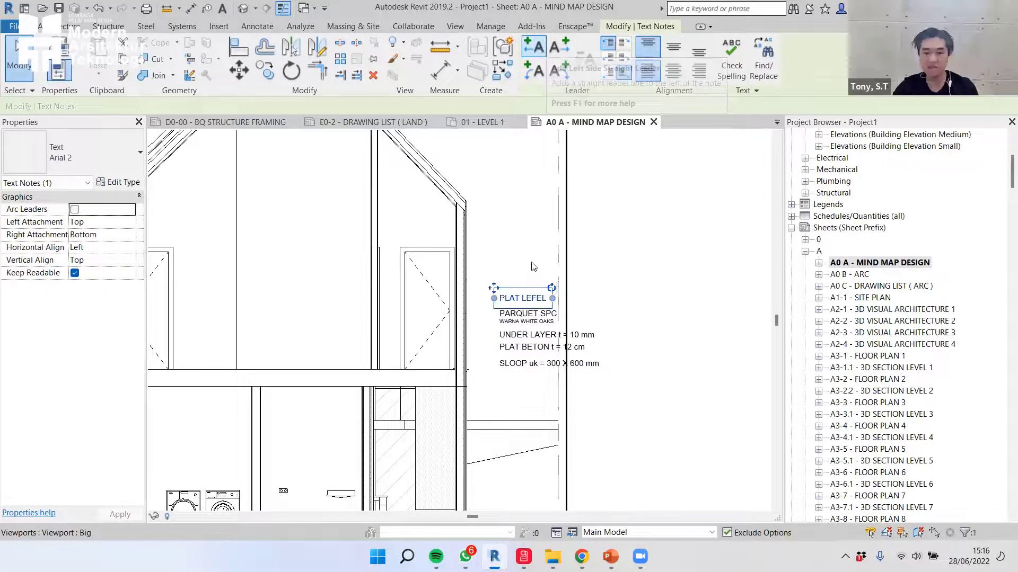
pyautogui.click(514, 318)
pyautogui.press('Escape')
pyautogui.click(596, 364)
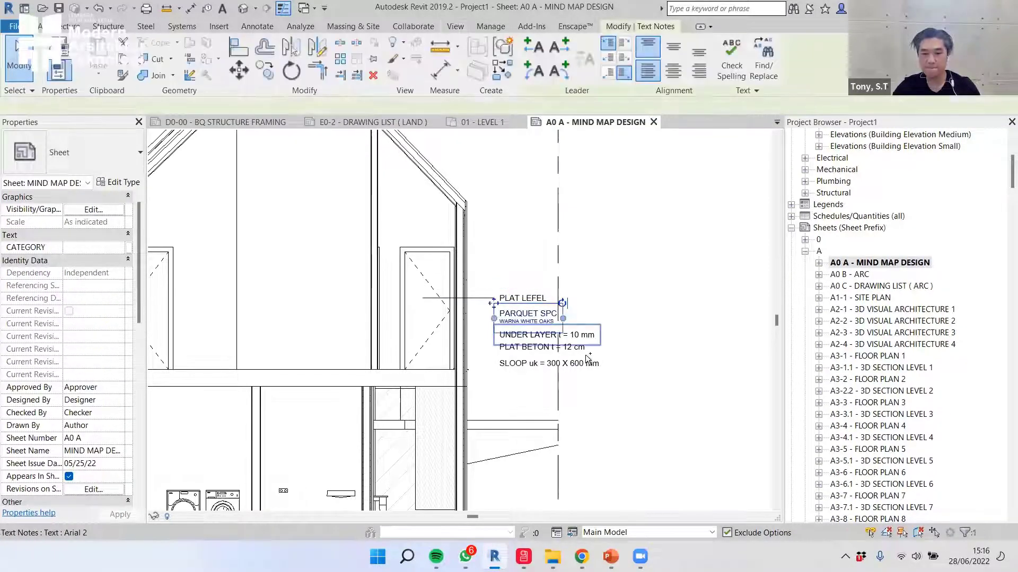
pyautogui.keyDown('ctrl'); pyautogui.click(583, 347); pyautogui.keyUp('ctrl')
pyautogui.keyDown('ctrl'); pyautogui.click(599, 352); pyautogui.keyUp('ctrl')
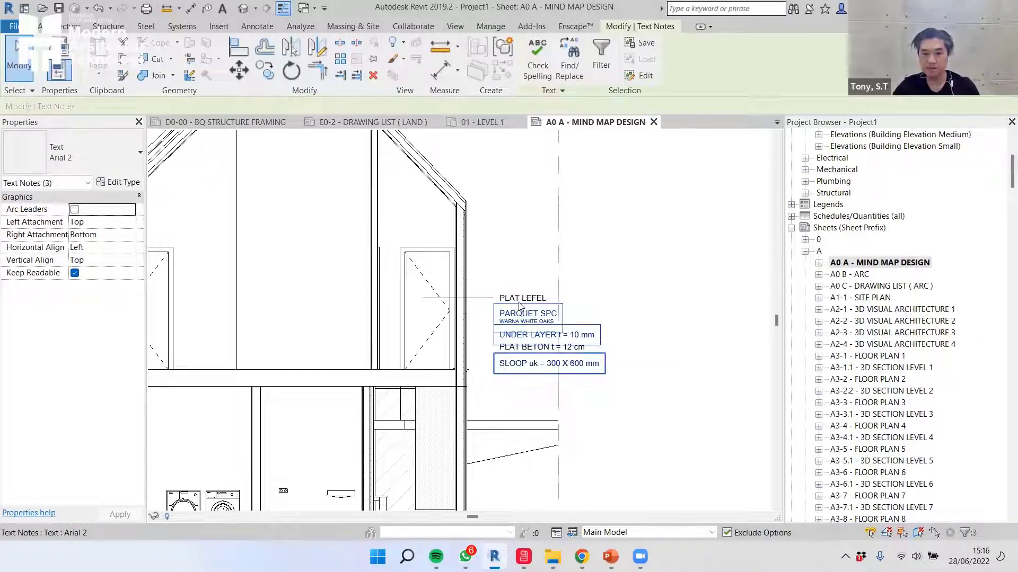
pyautogui.scroll(2, 597, 351)
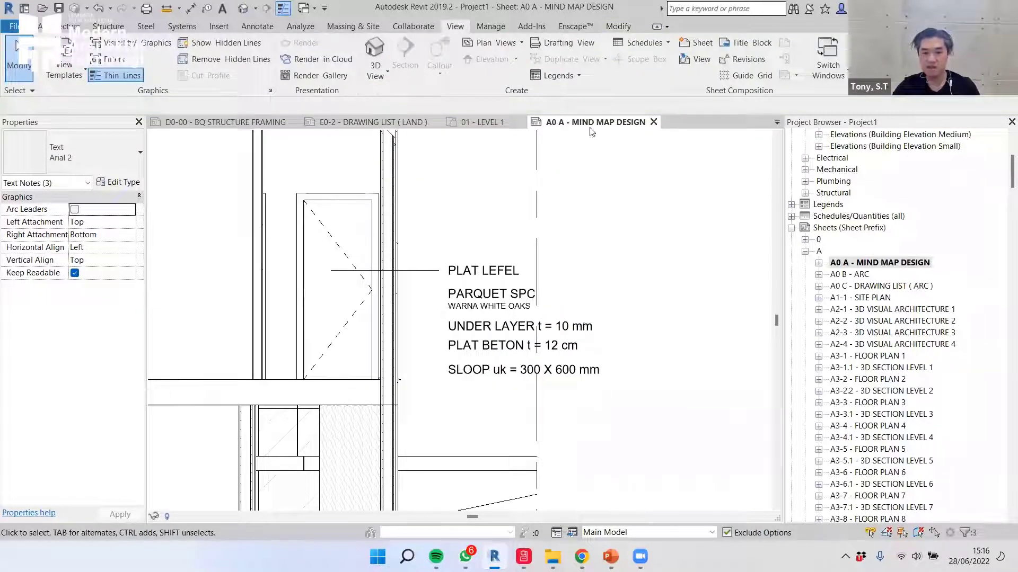
# - Give the PARQUET SPC, UNDER LAYER, PLAT BETON and SLOOP notes one straight left-side leader each
pyautogui.click(525, 297)
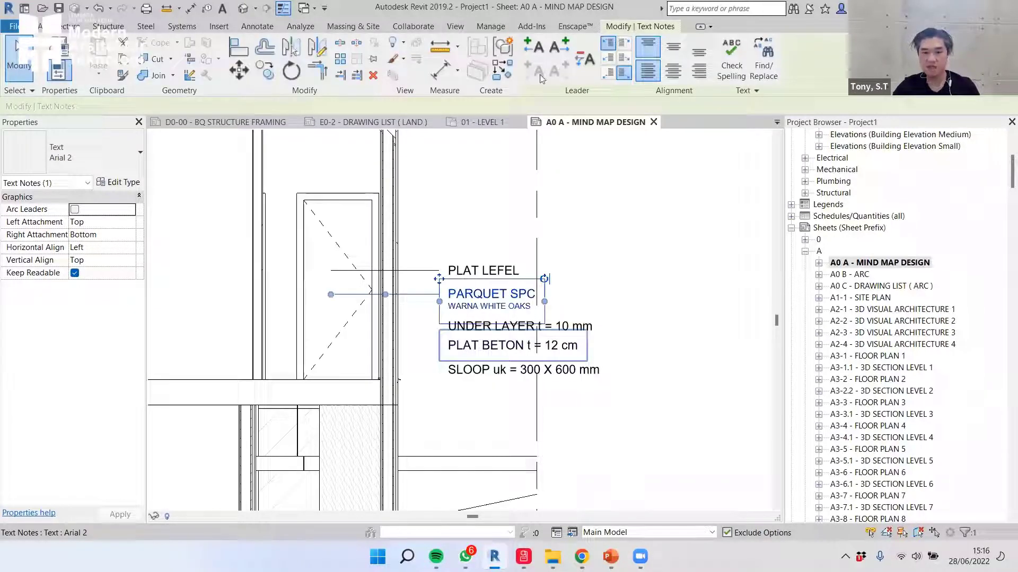
pyautogui.click(581, 362)
pyautogui.click(540, 50)
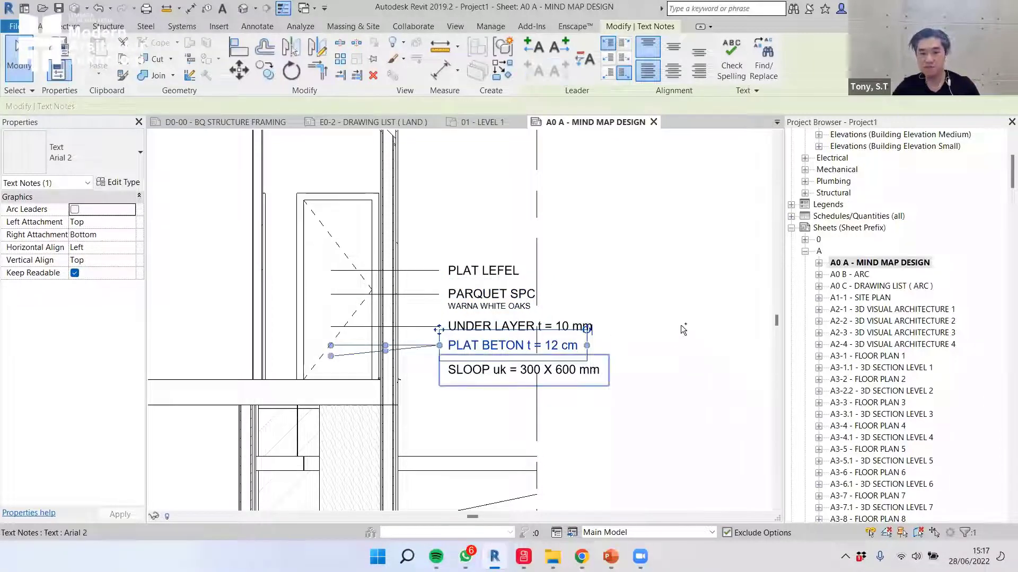
pyautogui.click(593, 371)
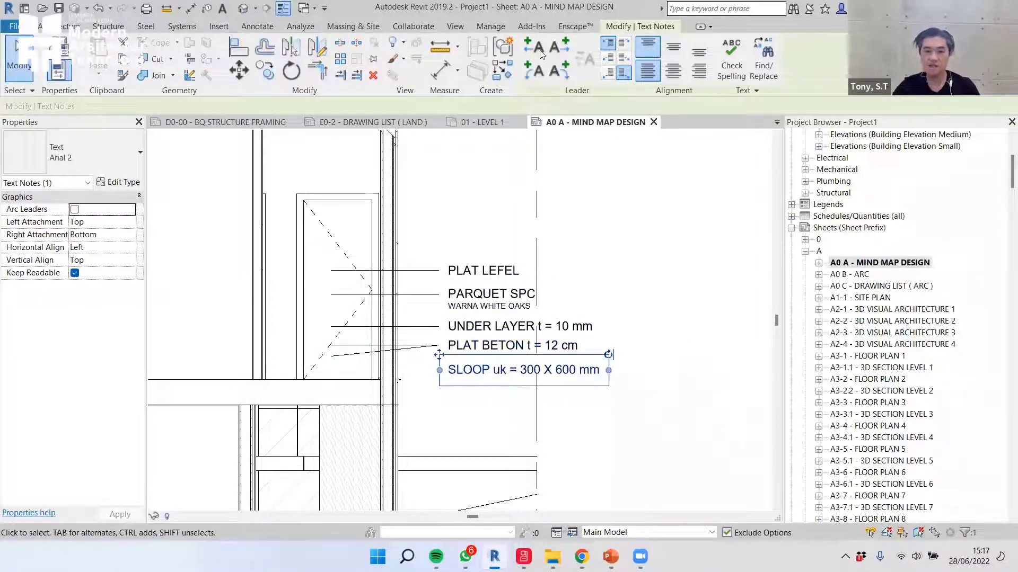
pyautogui.press('Escape')
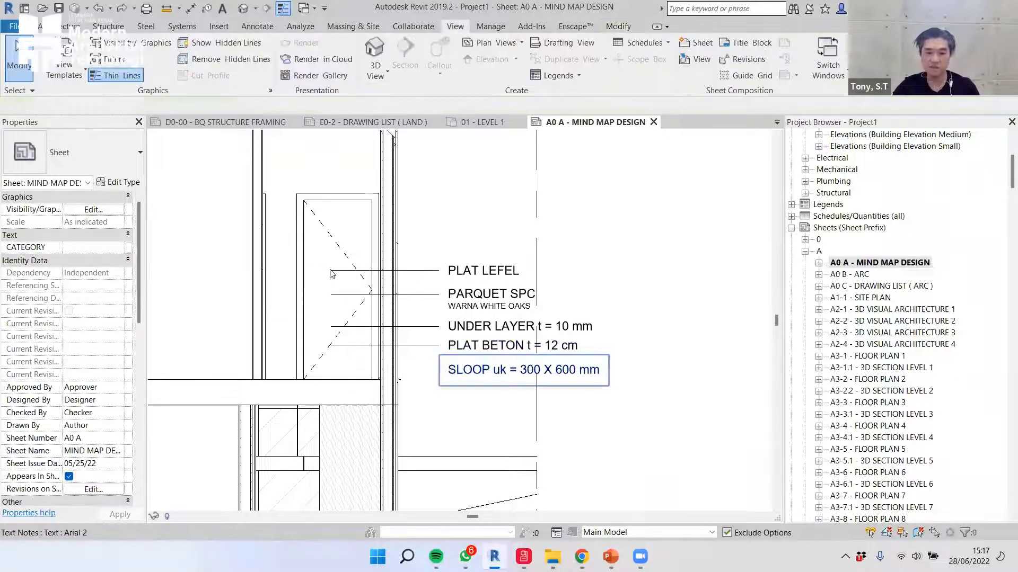
# - Bend the PLAT LEFEL and PARQUET SPC leaders so their ends point into the upper floor slab
pyautogui.click(239, 376)
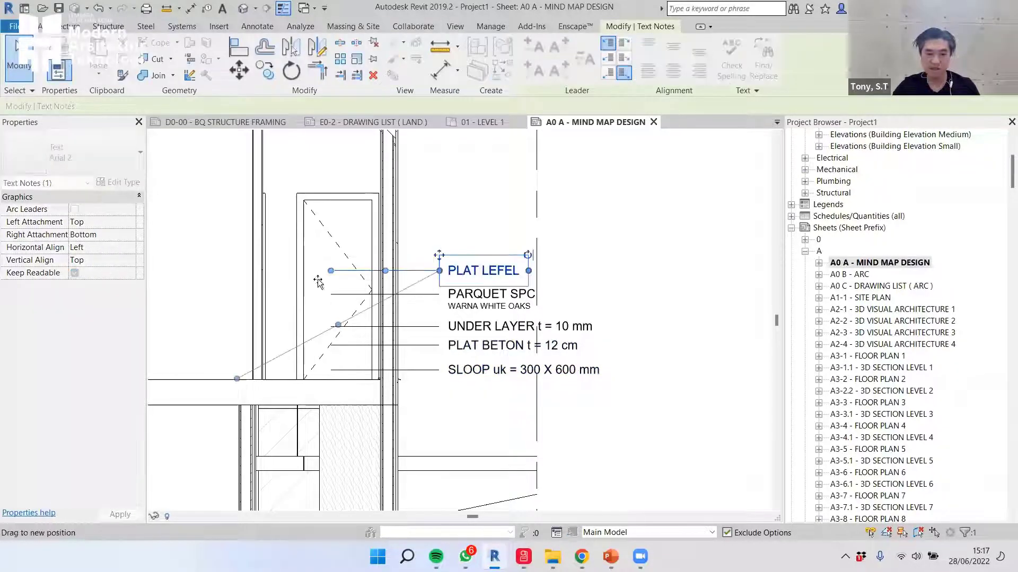
pyautogui.moveTo(318, 280); pyautogui.dragTo(315, 270)
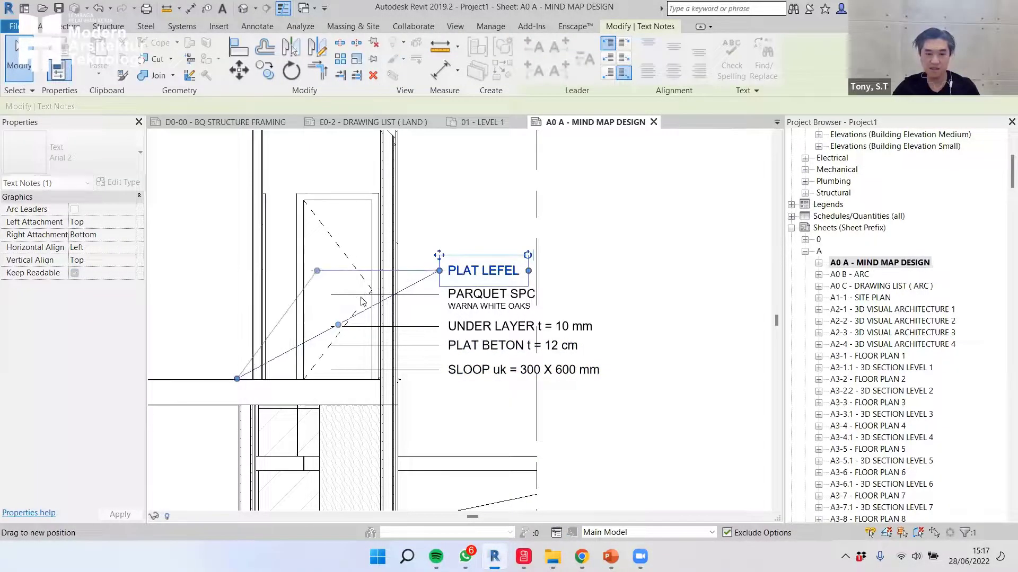
pyautogui.click(346, 350)
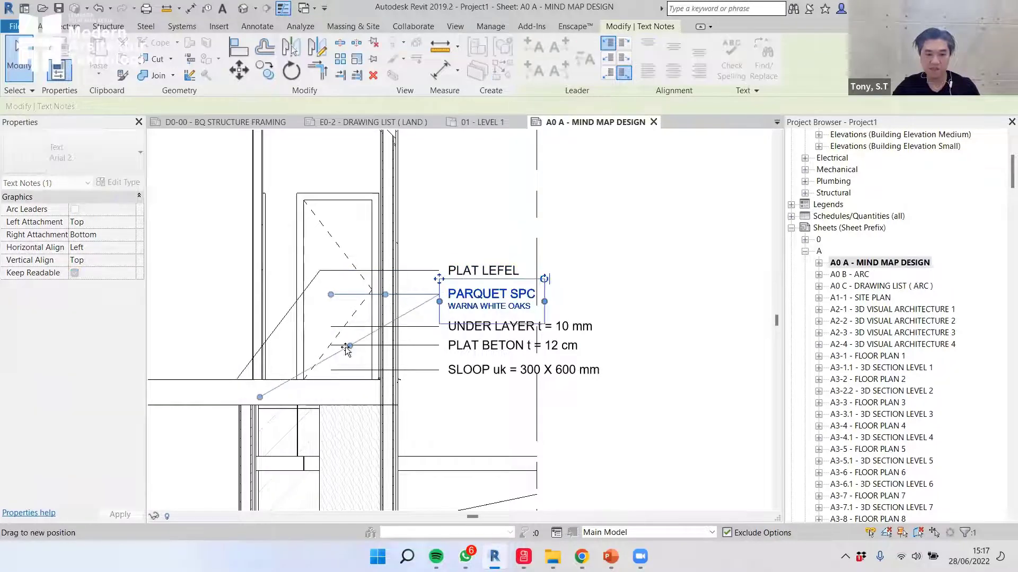
pyautogui.moveTo(331, 294); pyautogui.dragTo(339, 295)
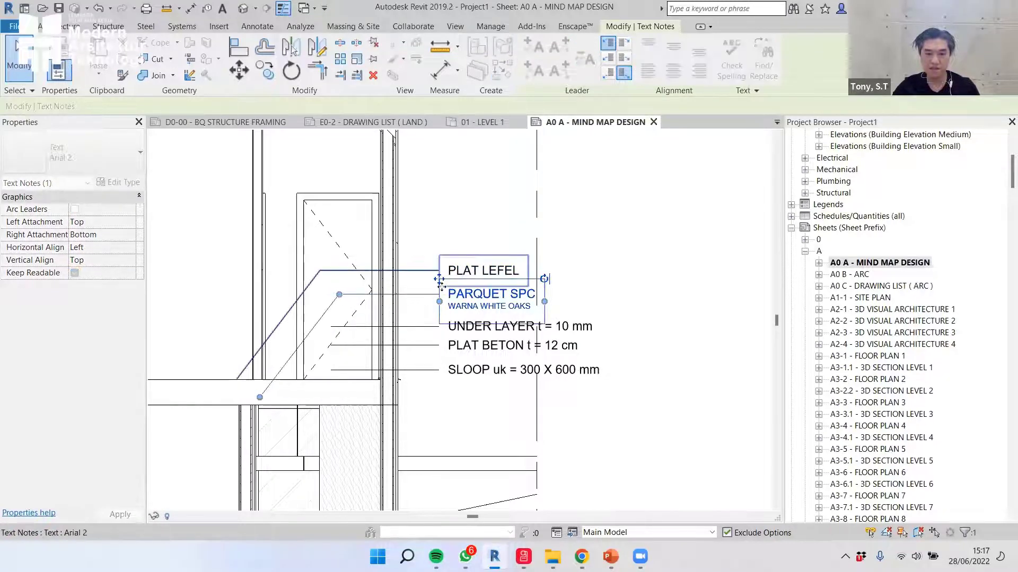
# - Bend the UNDER LAYER t = 10 mm leader so it ends in the slab parallel to the leaders above
pyautogui.click(475, 330)
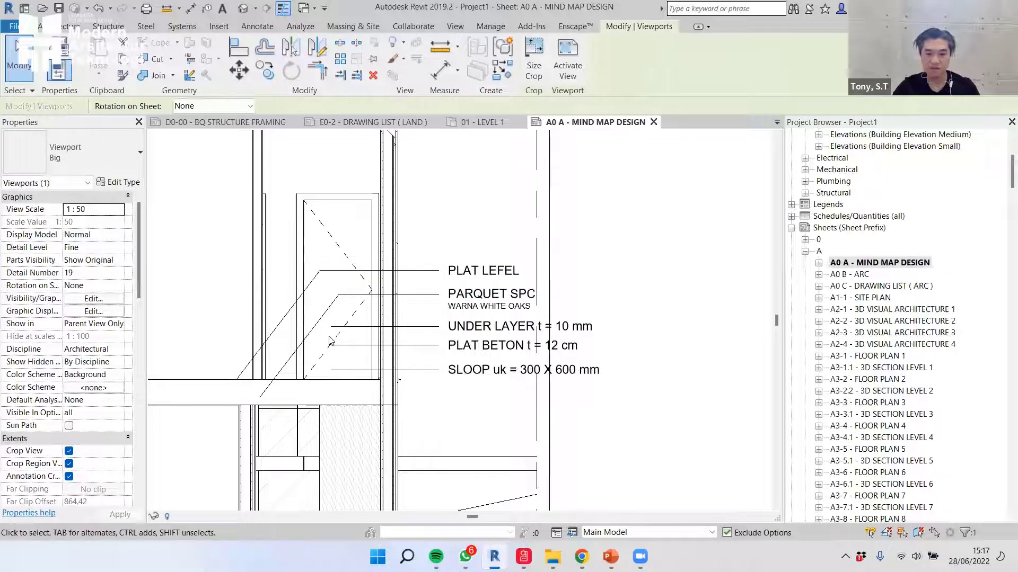
pyautogui.moveTo(330, 336); pyautogui.dragTo(274, 407)
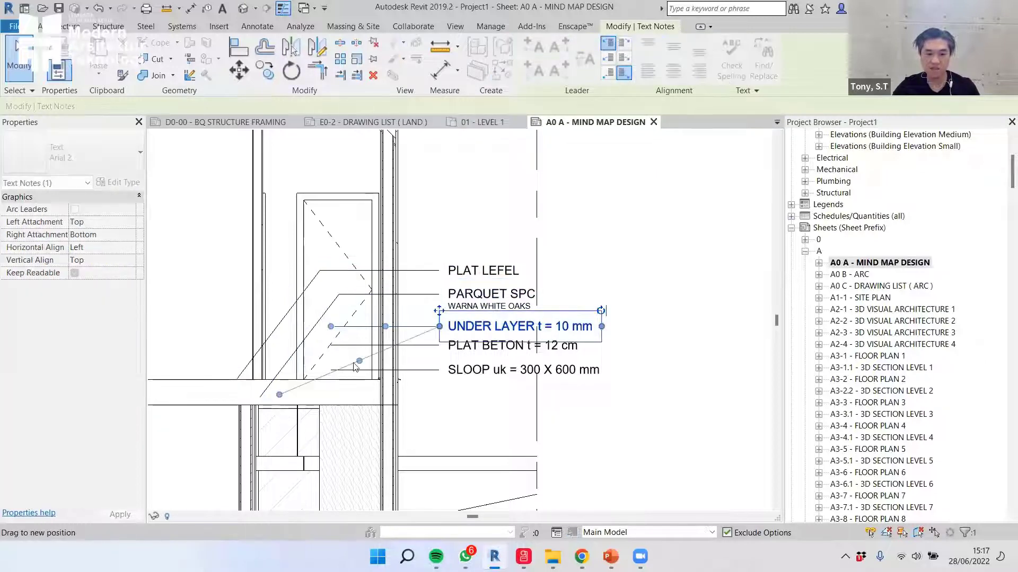
pyautogui.moveTo(359, 361); pyautogui.dragTo(346, 327)
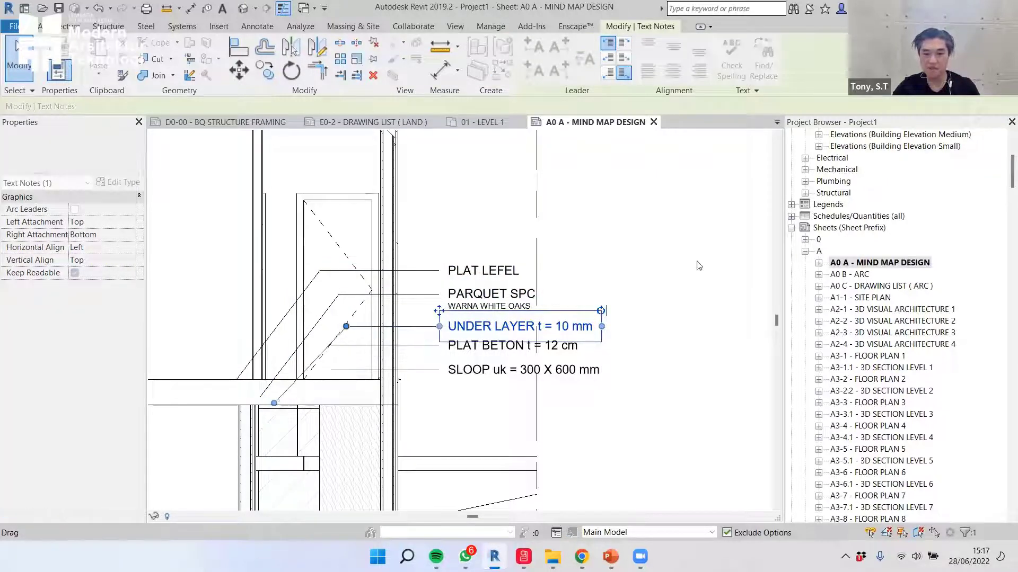
pyautogui.press('Escape')
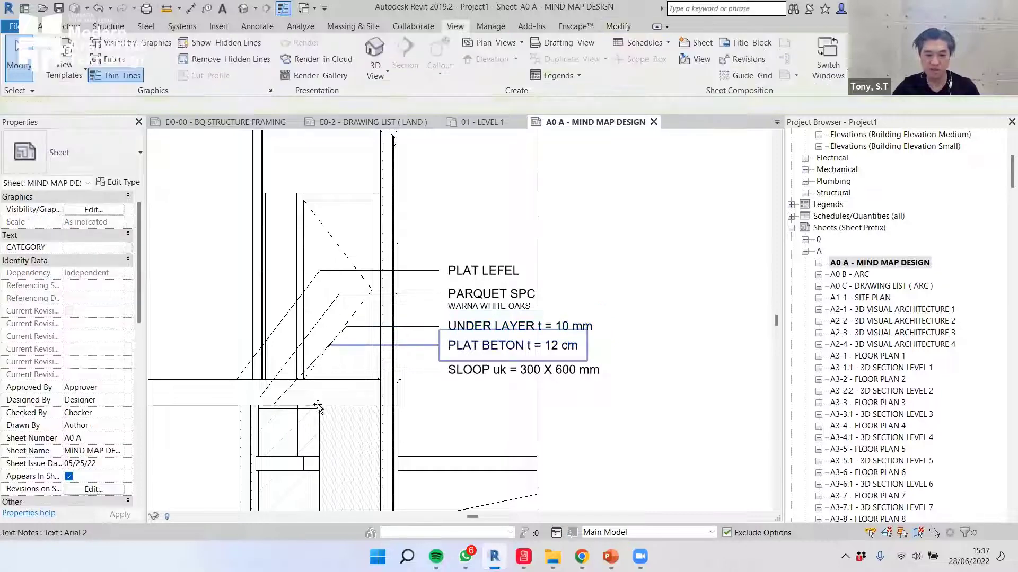
# - Bend the PLAT BETON t = 12 cm and SLOOP uk = 300 X 600 mm leaders down to the upper floor slab
pyautogui.click(367, 354)
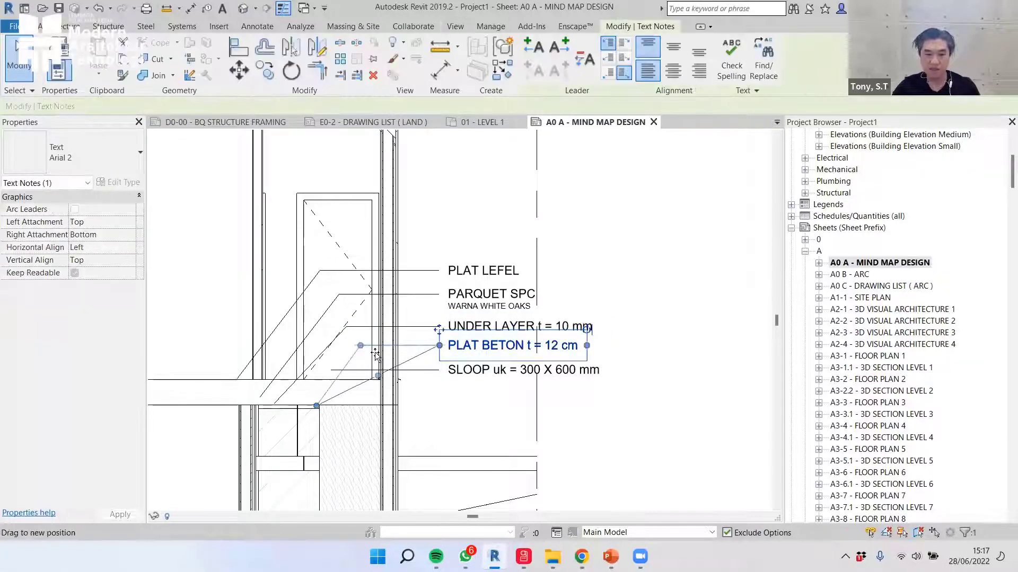
pyautogui.moveTo(369, 346); pyautogui.dragTo(370, 357)
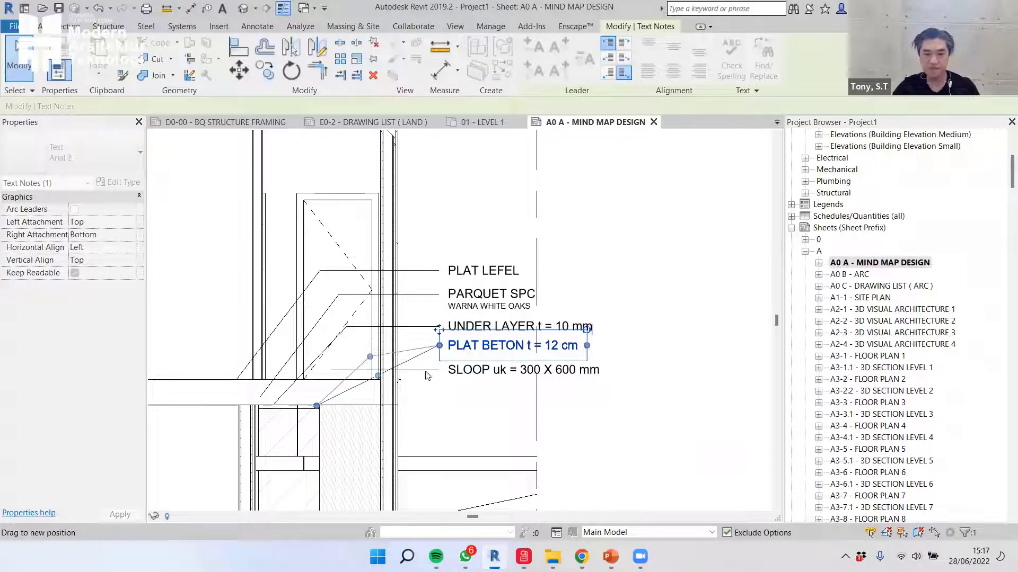
pyautogui.click(343, 370)
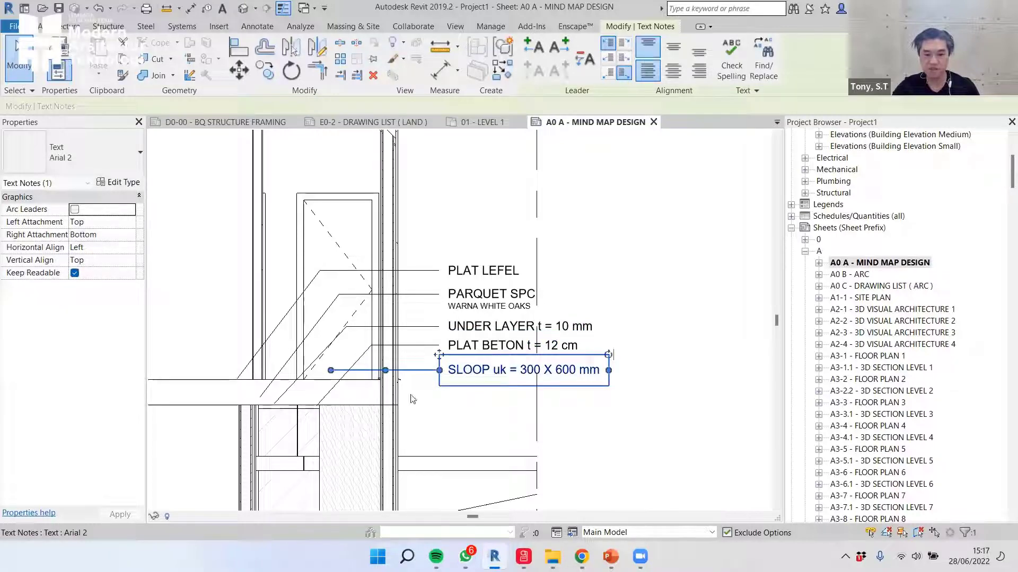
pyautogui.moveTo(385, 370); pyautogui.dragTo(386, 371)
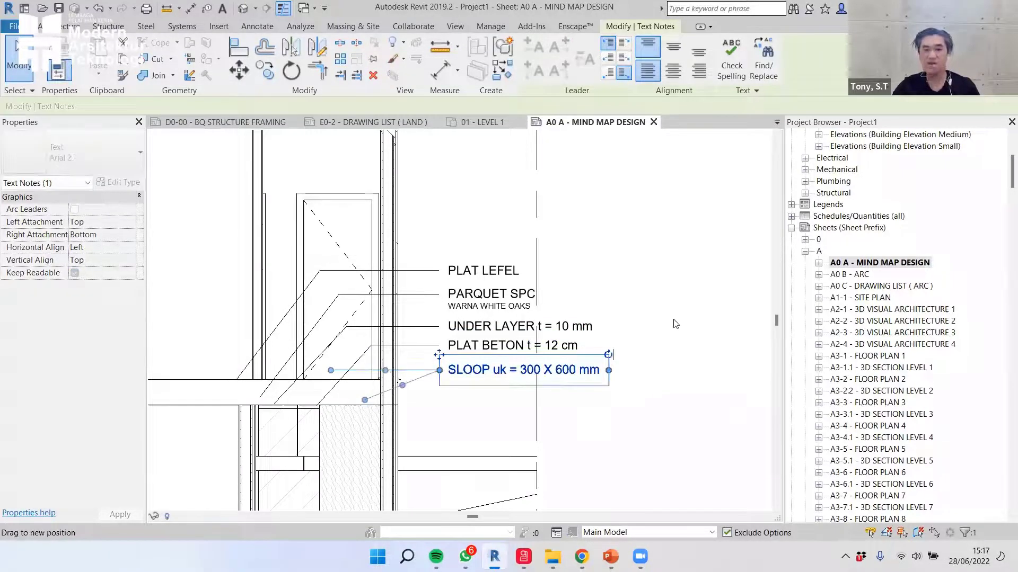
pyautogui.press('Escape')
# - Activate the section viewport and try a spot elevation with leader and shoulder on the upper floor slab's top edge
pyautogui.scroll(-3, 665, 318)
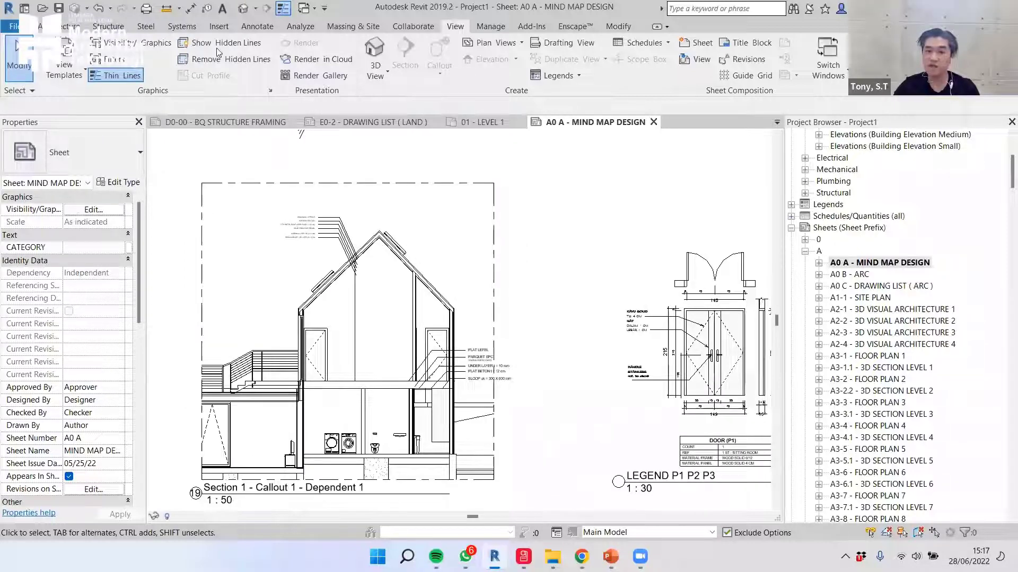
pyautogui.click(253, 26)
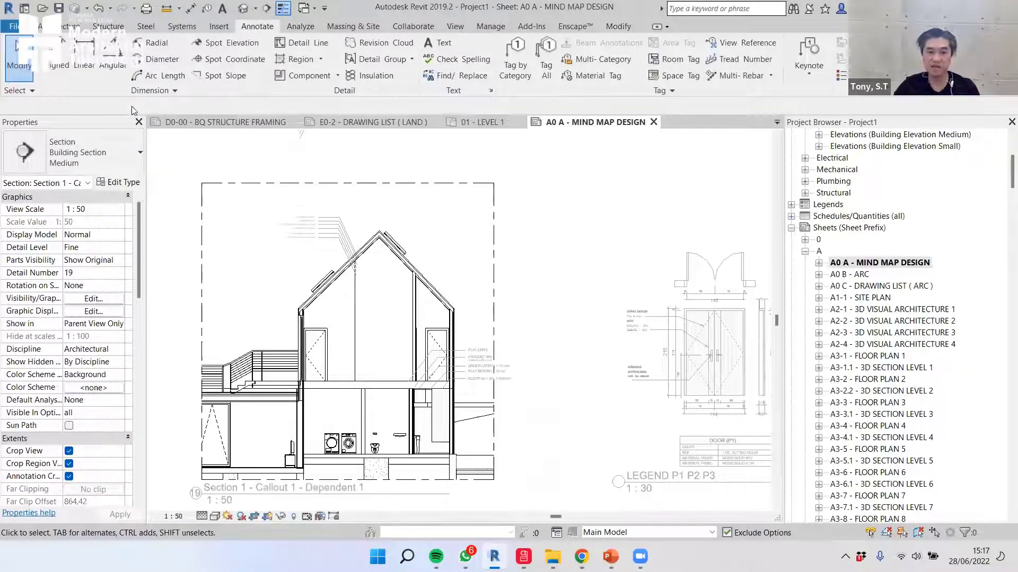
pyautogui.press('s')
pyautogui.press('o')
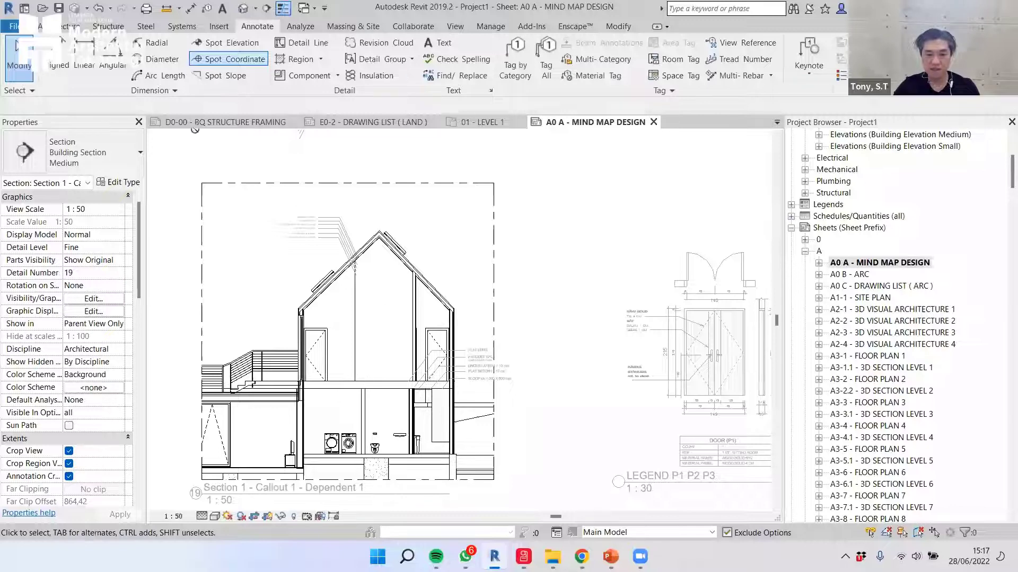
pyautogui.press('e')
pyautogui.press('l')
pyautogui.click(131, 106)
pyautogui.scroll(3, 313, 402)
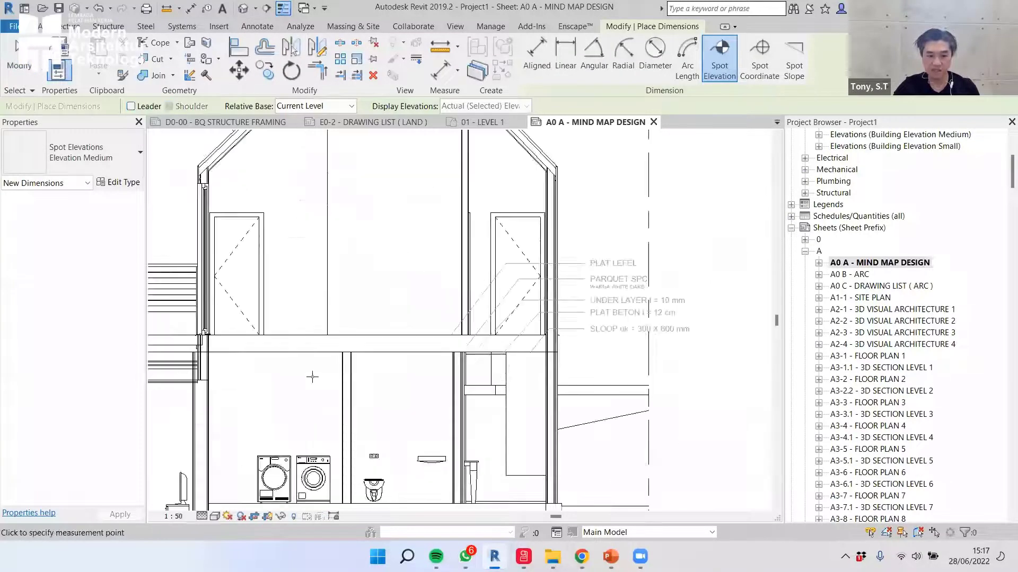
pyautogui.scroll(4, 385, 329)
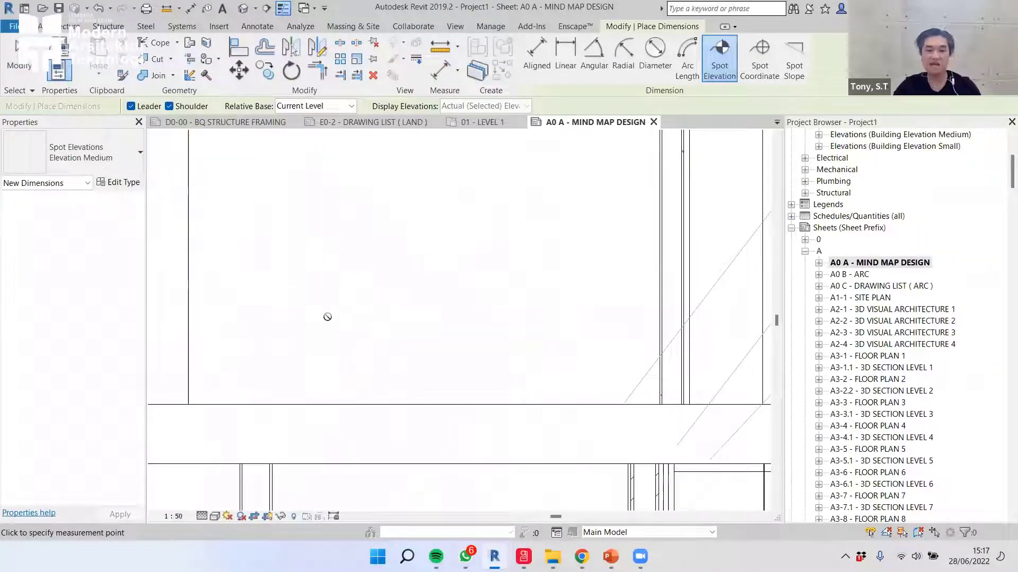
# - Undo the spot elevation with leader and place one without a leader on the upper floor slab's top edge
pyautogui.click(131, 106)
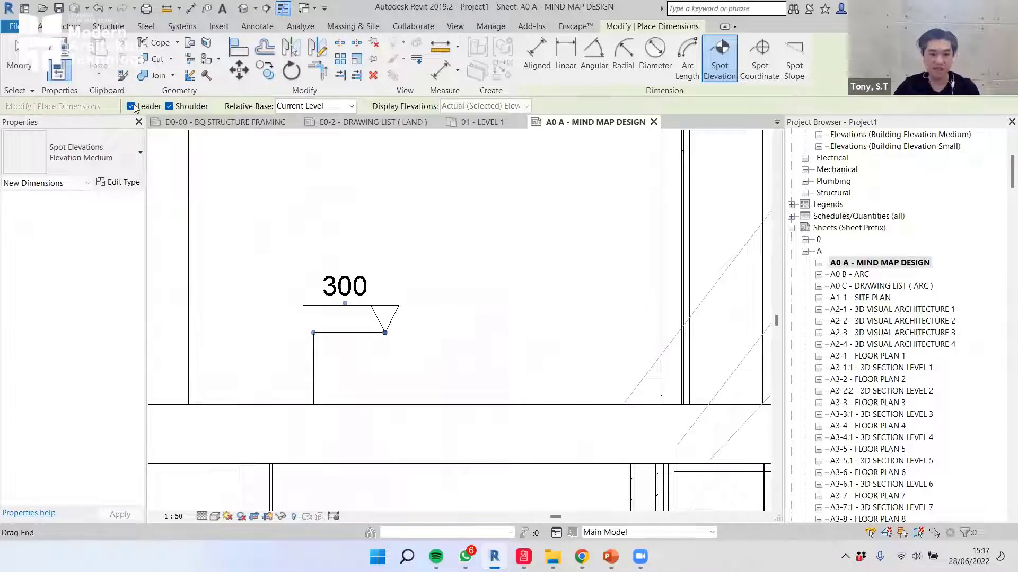
pyautogui.hotkey('ctrl', 'z')
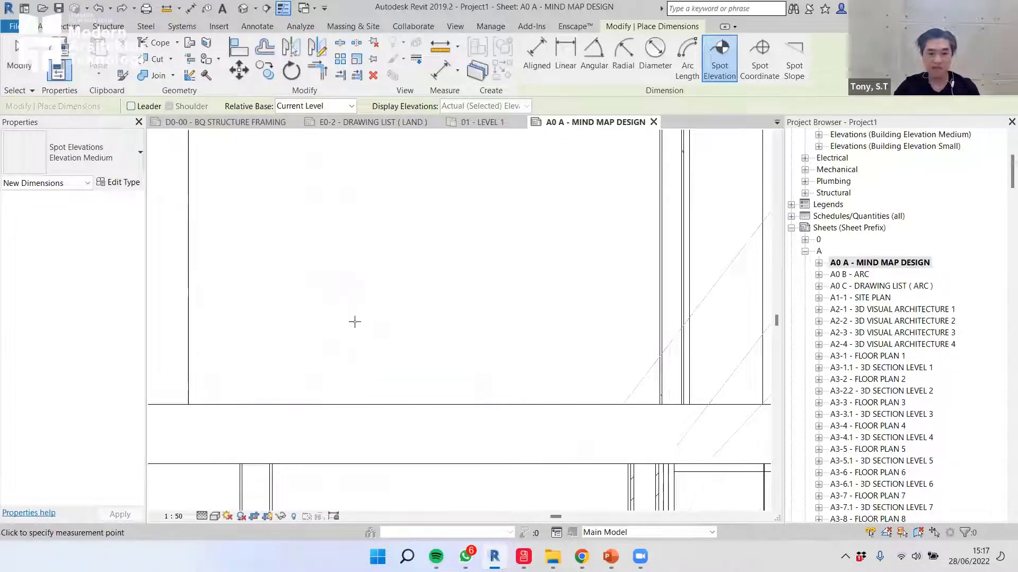
pyautogui.scroll(-2, 352, 320)
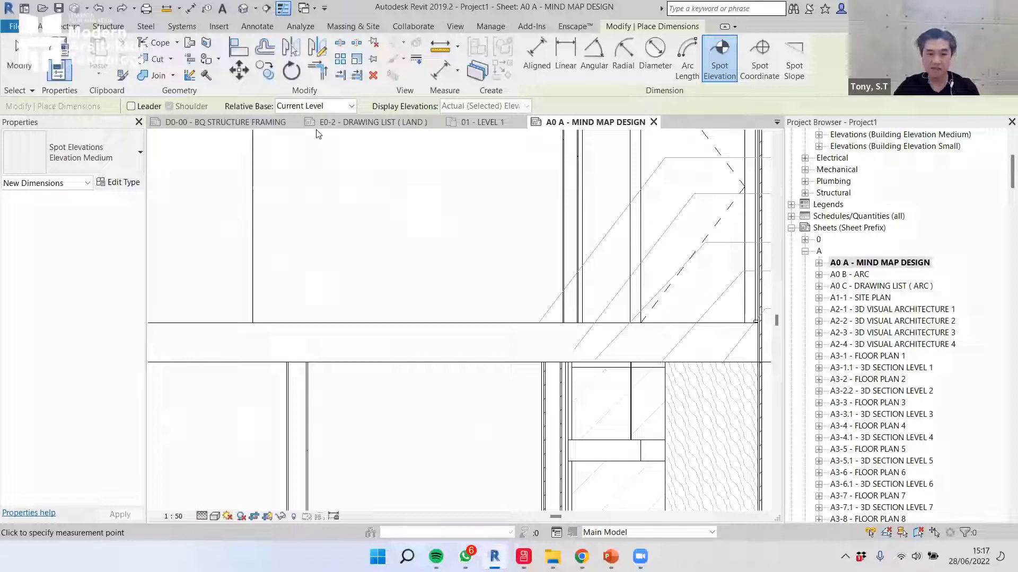
# - Set the relative base to 00 - LAND SURFACE and place spot elevations on the ground floor surface, washbasin and tumble dryer top
pyautogui.click(315, 106)
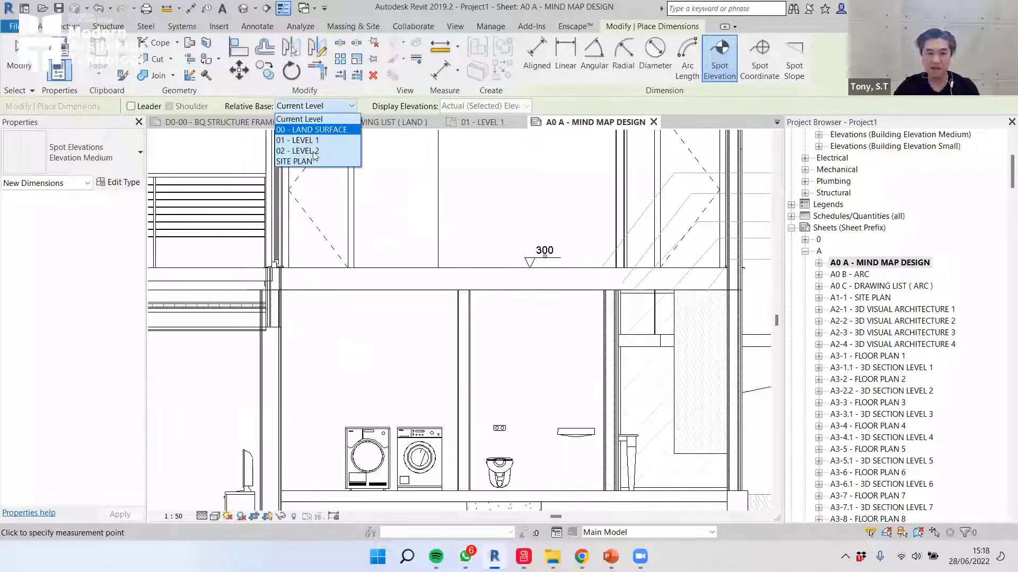
pyautogui.press('Down')
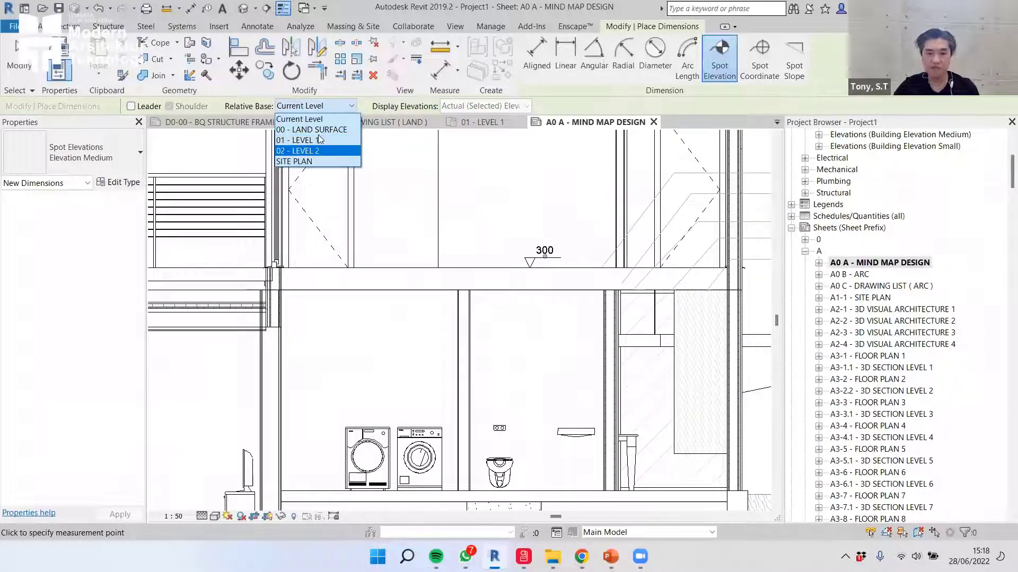
pyautogui.press('Down')
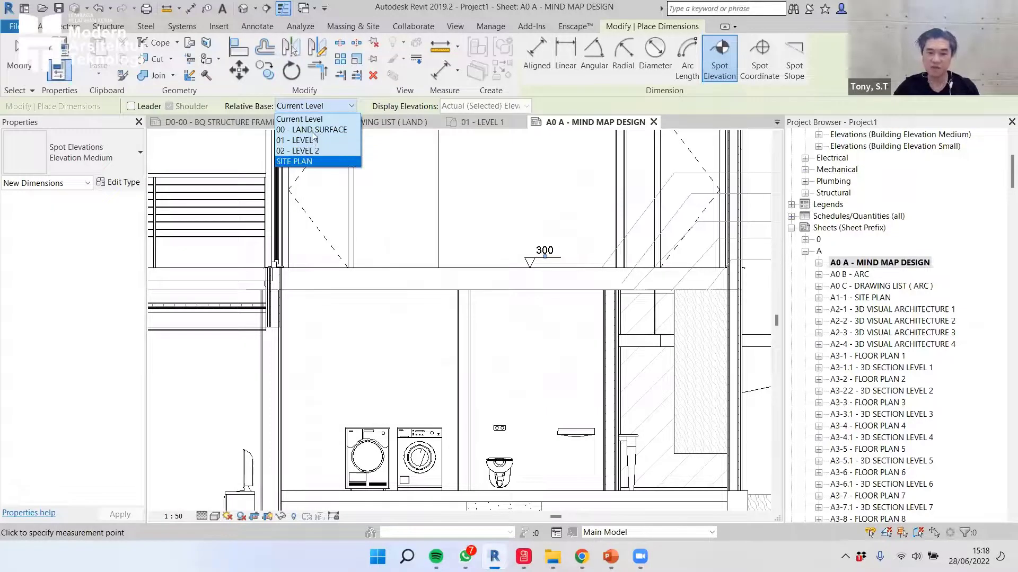
pyautogui.click(312, 131)
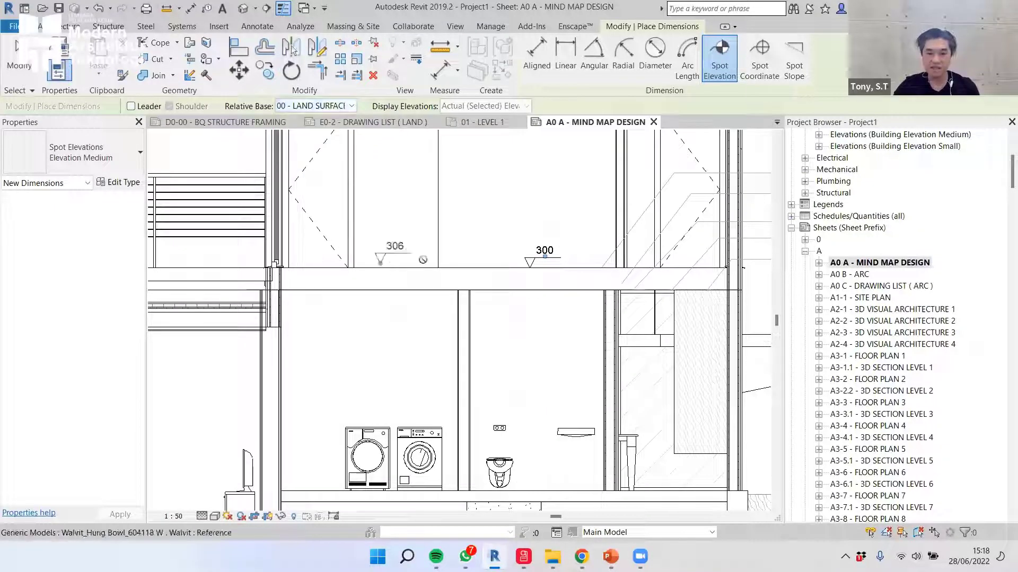
pyautogui.scroll(2, 442, 256)
pyautogui.scroll(1, 441, 256)
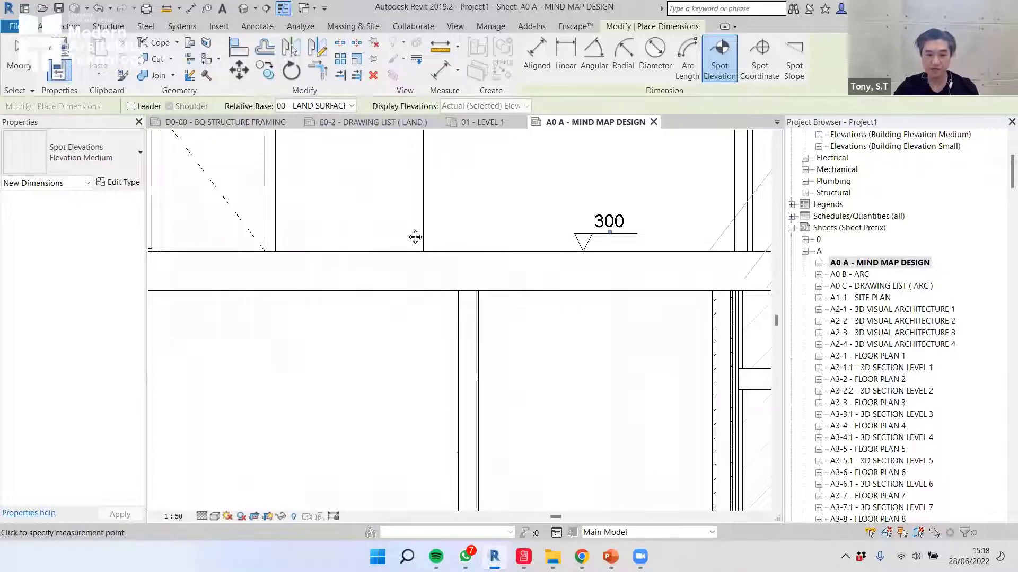
pyautogui.scroll(-2, 470, 375)
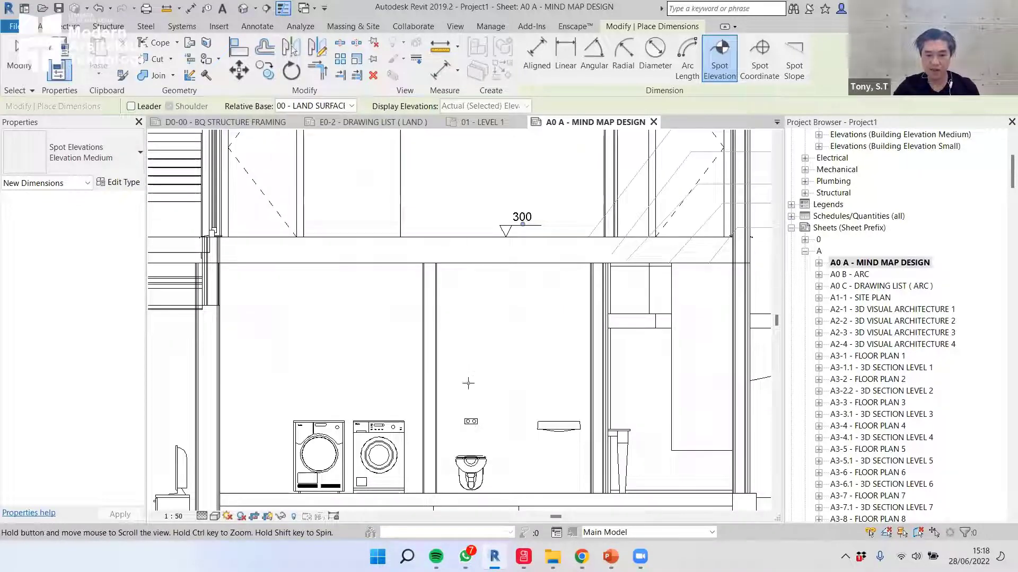
pyautogui.moveTo(468, 382); pyautogui.dragTo(469, 382, button='middle')
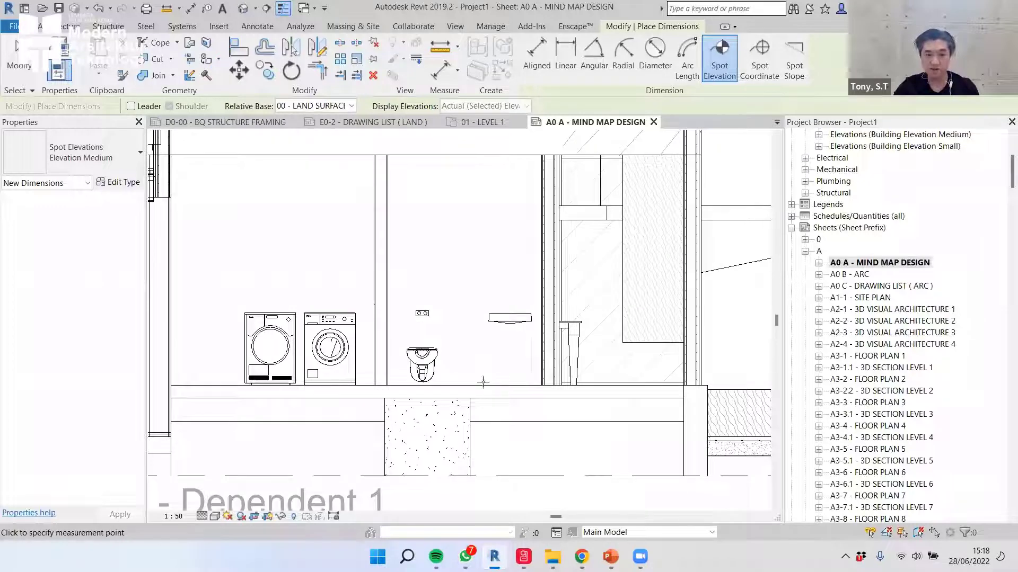
pyautogui.click(482, 383)
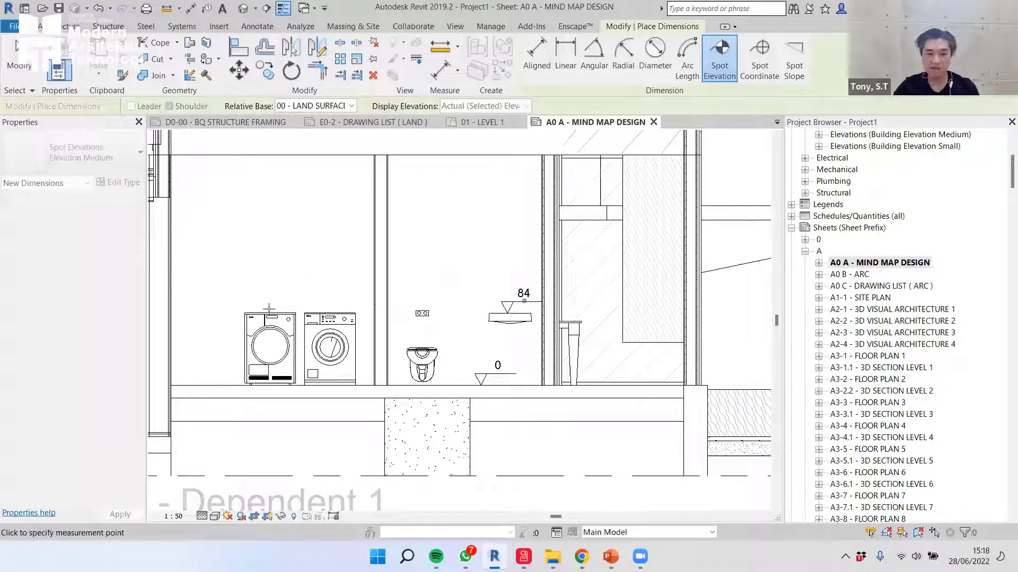
pyautogui.click(269, 309)
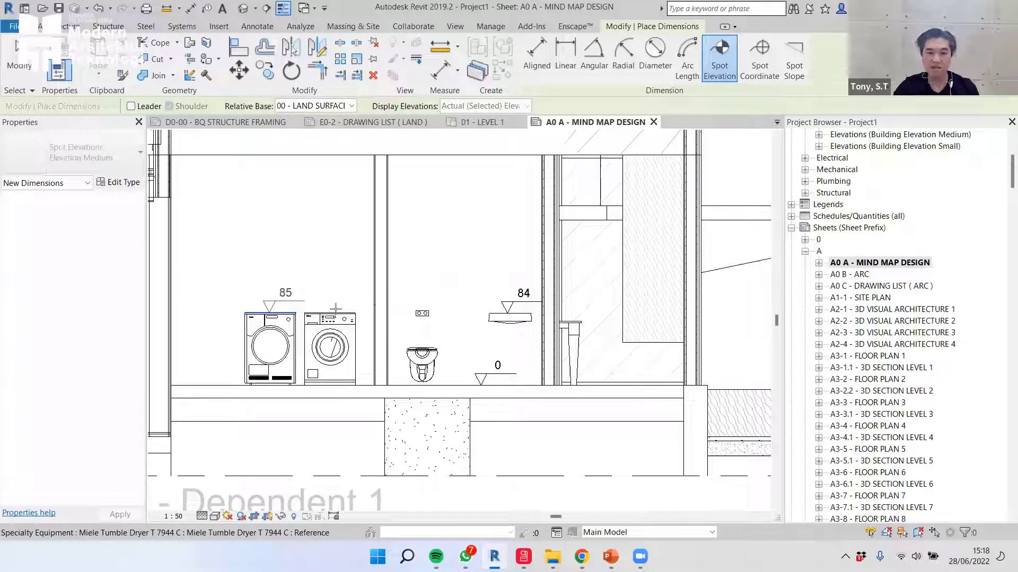
# - Place a spot elevation on the underside of the roof slope beside the ceiling leaders, with its symbol below the surface
pyautogui.moveTo(323, 313); pyautogui.dragTo(343, 343, button='middle')
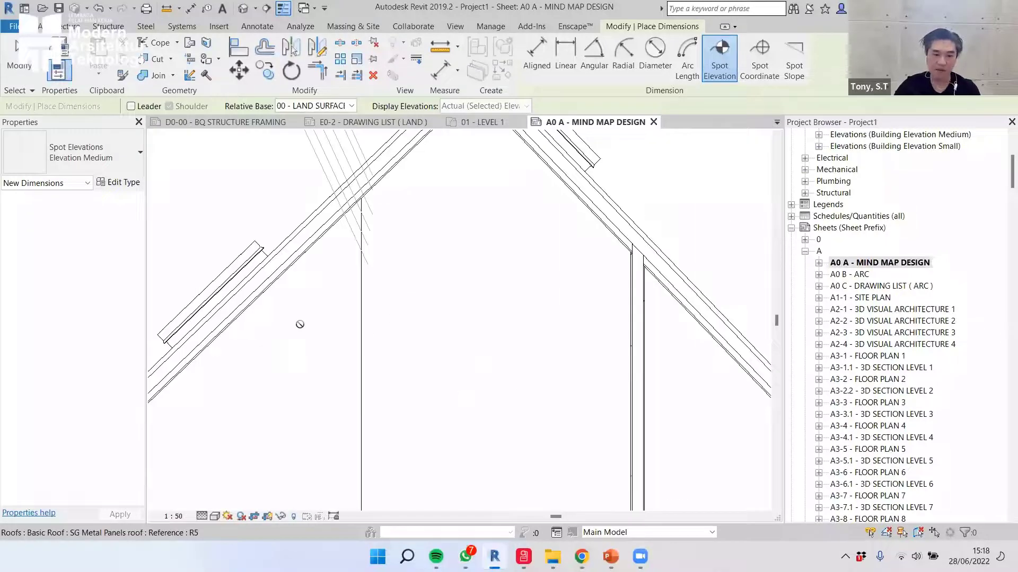
pyautogui.scroll(-1, 299, 298)
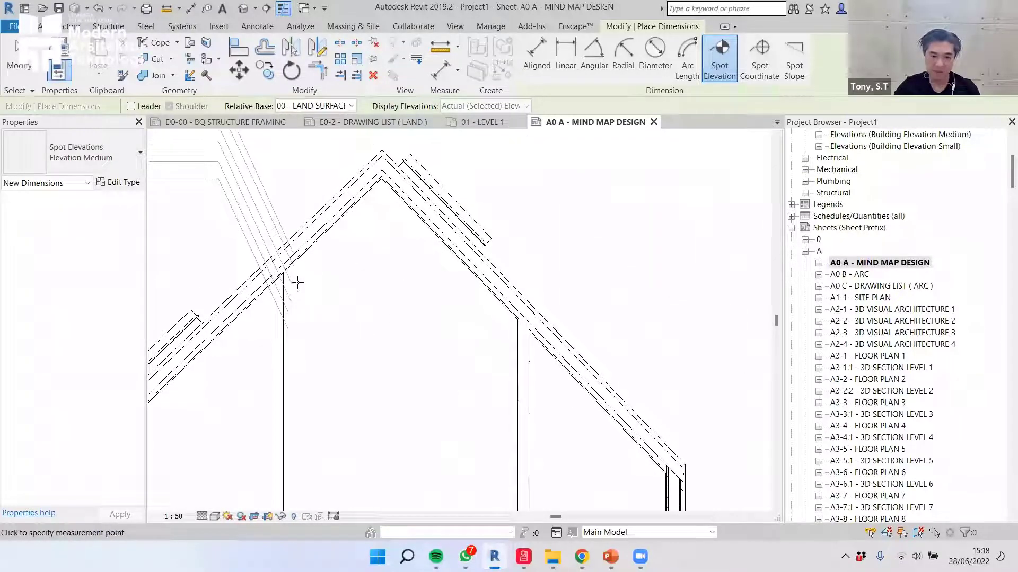
pyautogui.scroll(2, 297, 283)
pyautogui.click(301, 293)
pyautogui.click(293, 341)
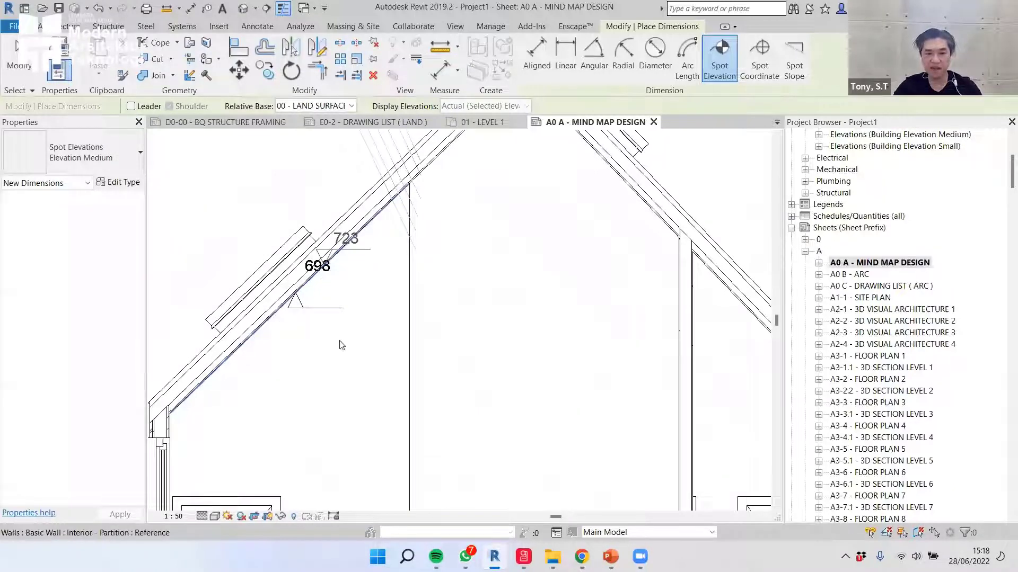
pyautogui.press('Escape')
pyautogui.press('Escape')
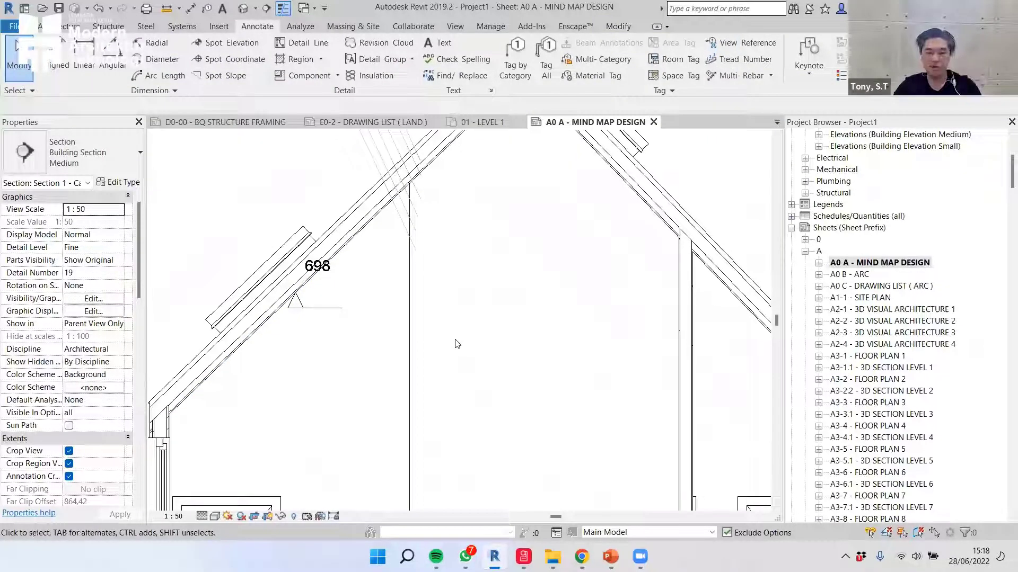
# - Place spot elevations outside the house's right wall, on the horizontal beam line and on the exterior ground surface
pyautogui.scroll(-2, 456, 342)
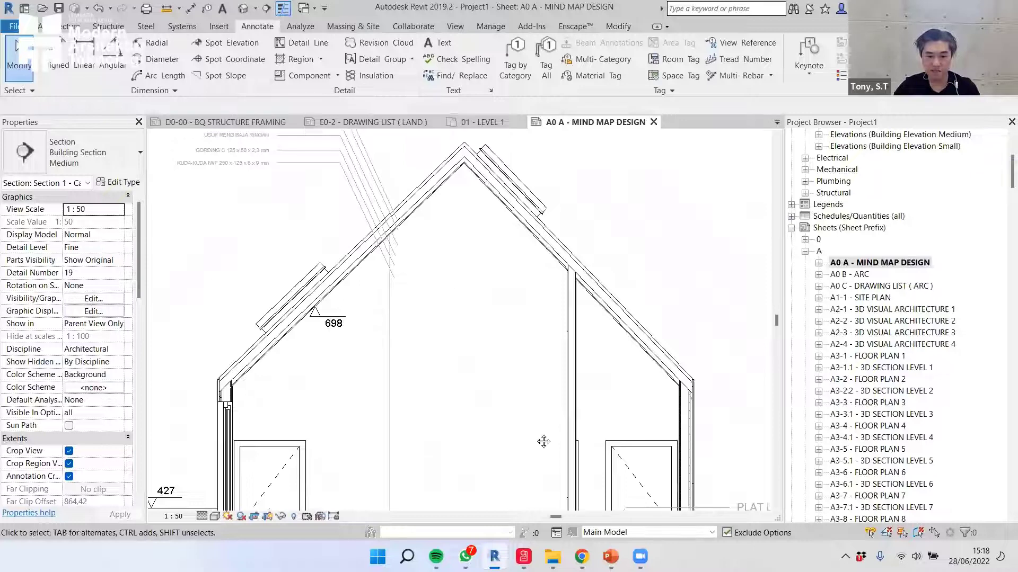
pyautogui.scroll(-1, 533, 274)
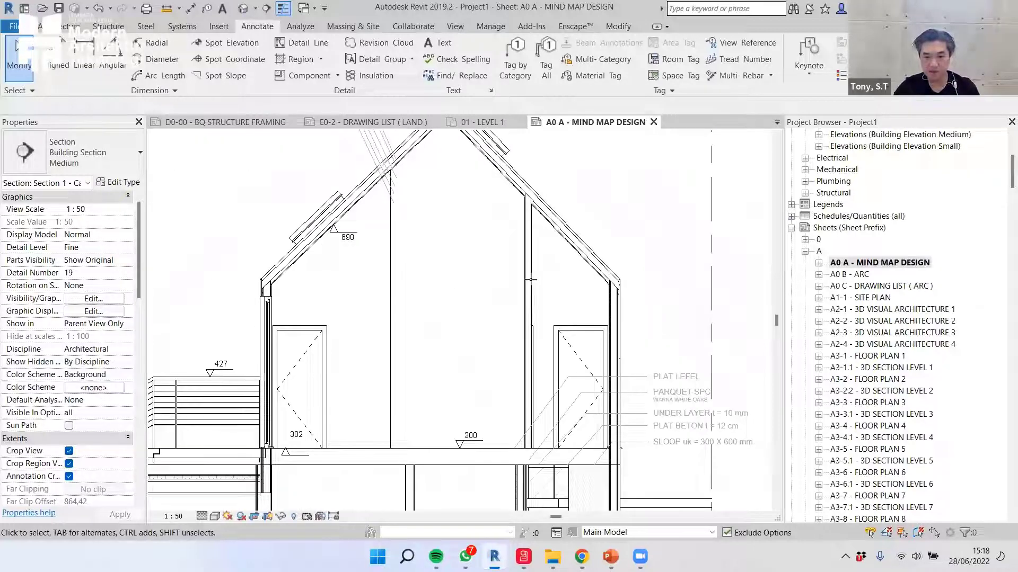
pyautogui.press('e')
pyautogui.press('l')
pyautogui.scroll(2, 538, 416)
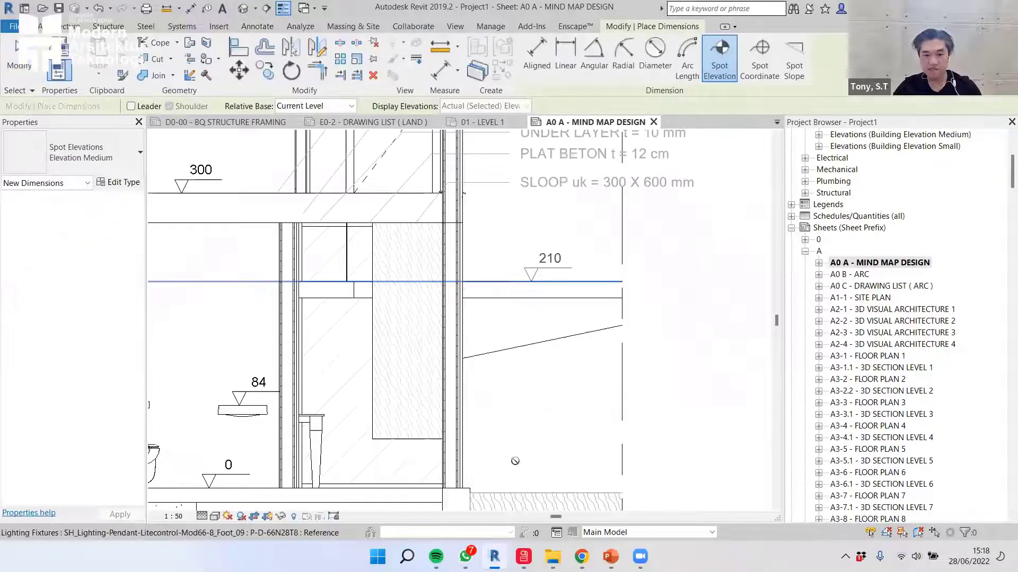
pyautogui.click(526, 490)
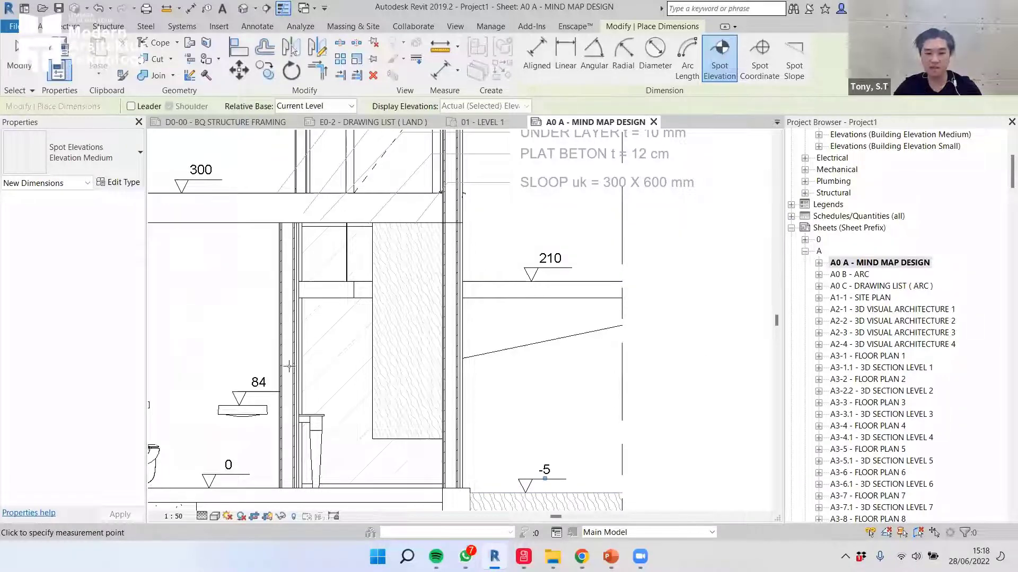
# - Place spot elevations on the lower left room's floor, the terrace deck above it and the underside of its ceiling
pyautogui.scroll(-1, 301, 359)
pyautogui.moveTo(160, 491); pyautogui.dragTo(670, 357, button='middle')
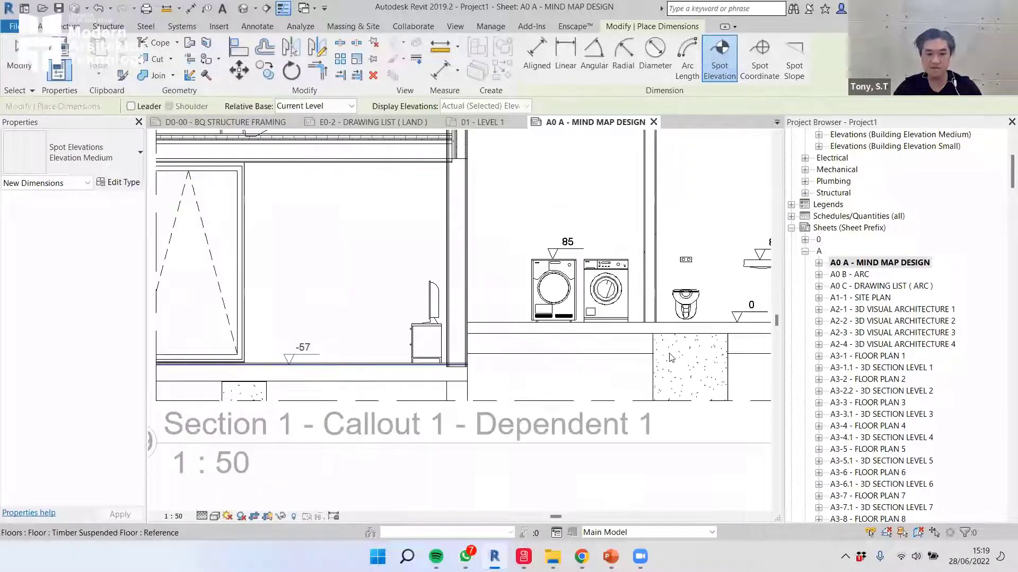
pyautogui.moveTo(151, 361); pyautogui.dragTo(535, 386, button='middle')
pyautogui.scroll(3, 717, 164)
pyautogui.moveTo(717, 164); pyautogui.dragTo(520, 265, button='middle')
pyautogui.click(572, 325)
pyautogui.click(546, 332)
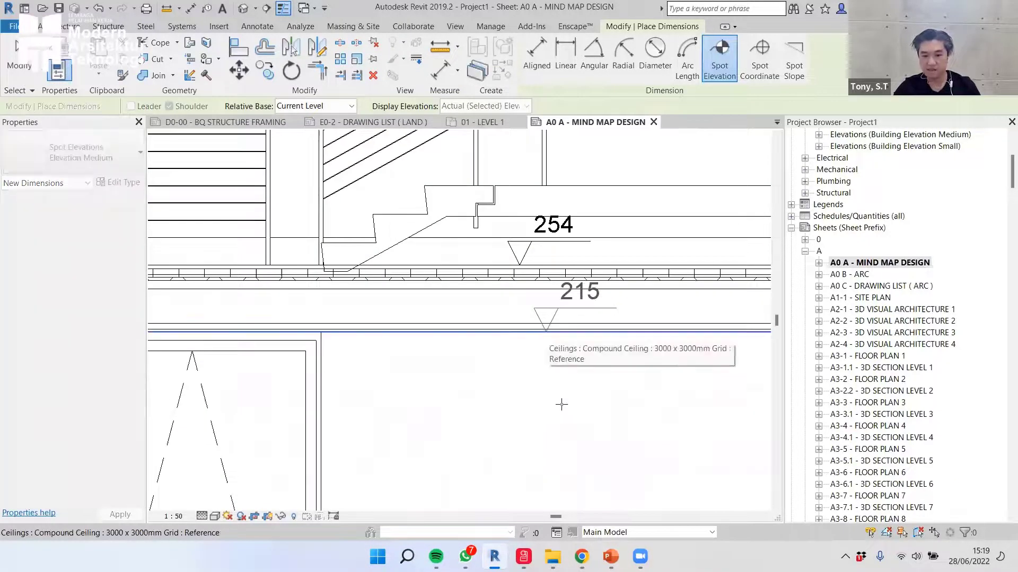
pyautogui.click(543, 399)
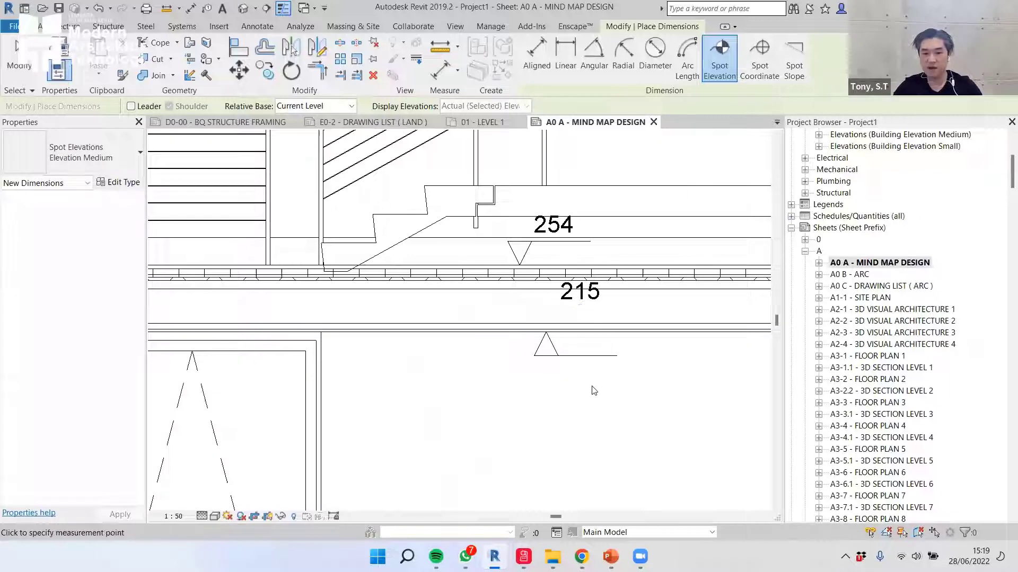
pyautogui.press('Escape')
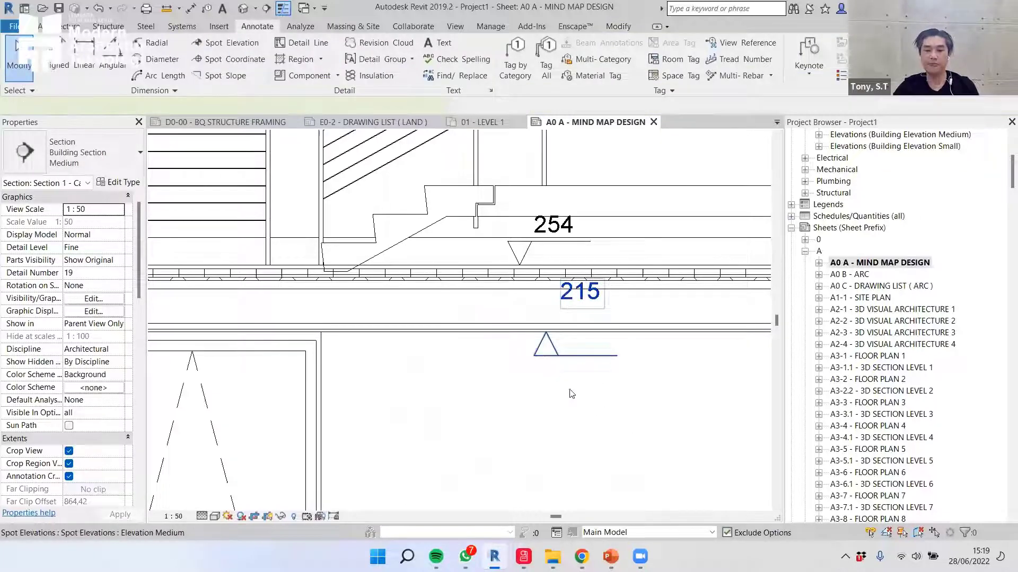
# - Change the spot elevation on the upper floor slab's top edge to the Elevation Small type
pyautogui.press('z')
pyautogui.press('f')
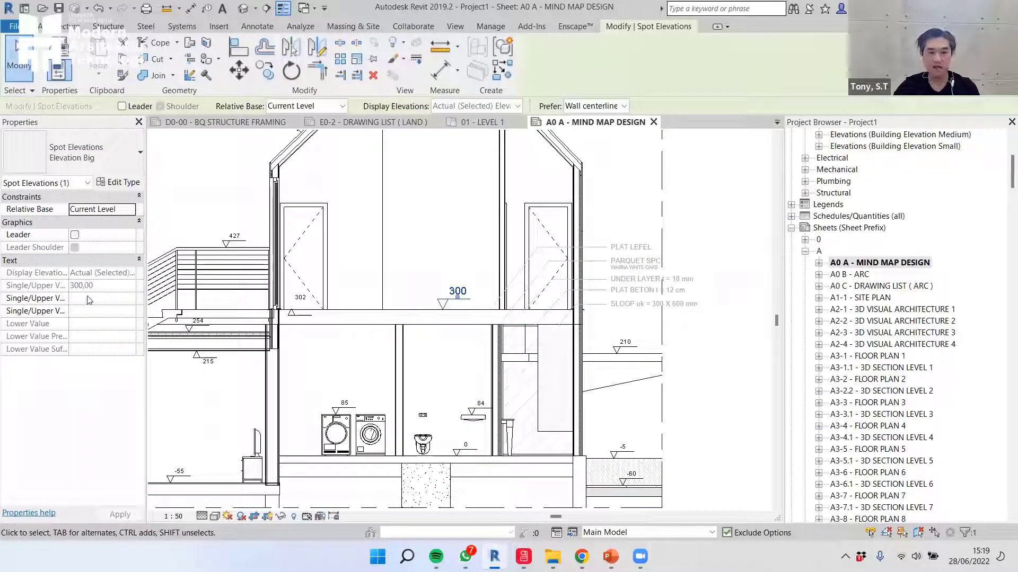
pyautogui.click(74, 152)
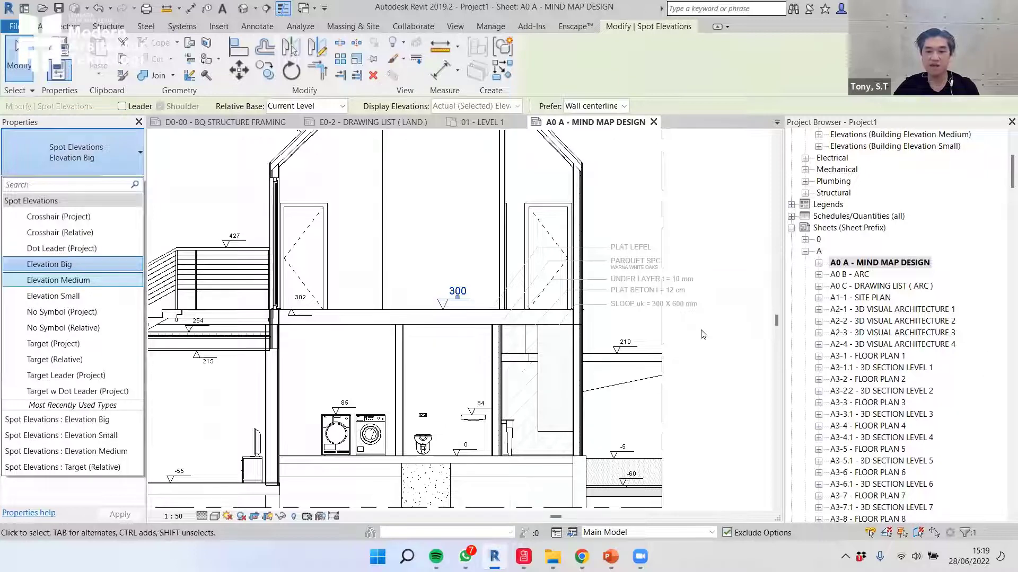
pyautogui.click(50, 295)
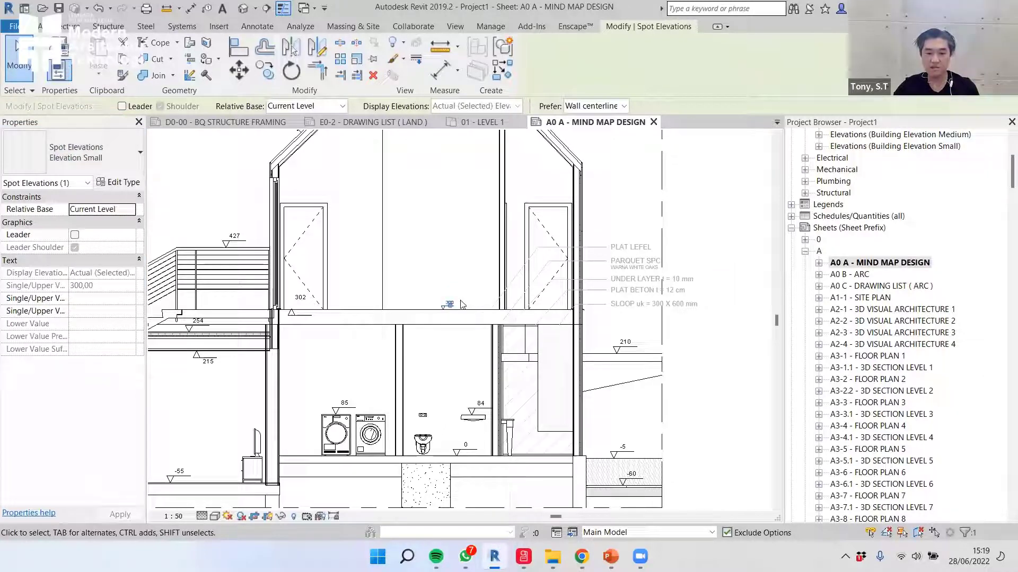
pyautogui.press('Escape')
# - Inspect the double wooden door's component choices in the door legend and select the A3-1 - FLOOR PLAN 1 sheet
pyautogui.scroll(-2, 487, 324)
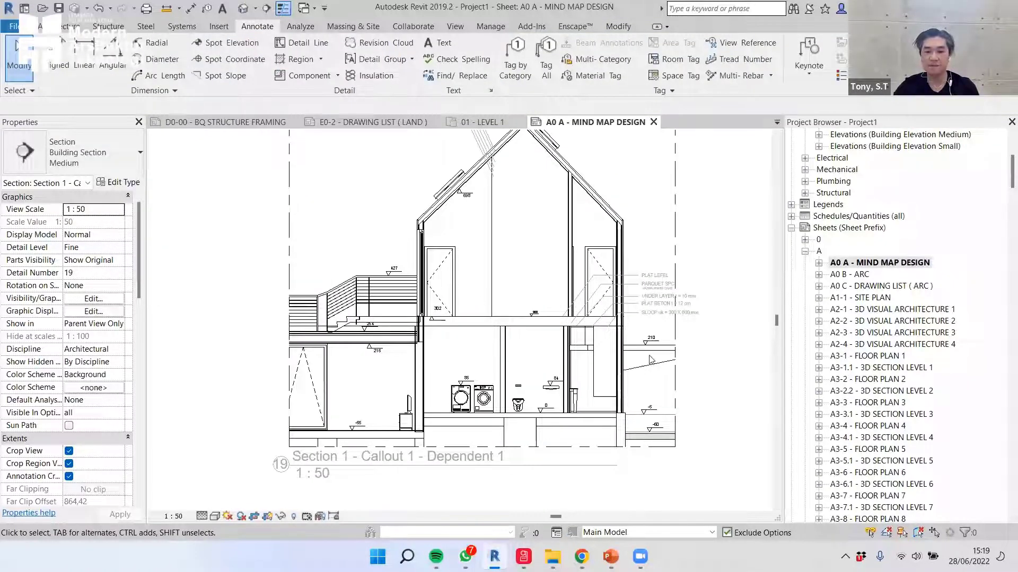
pyautogui.scroll(-3, 657, 358)
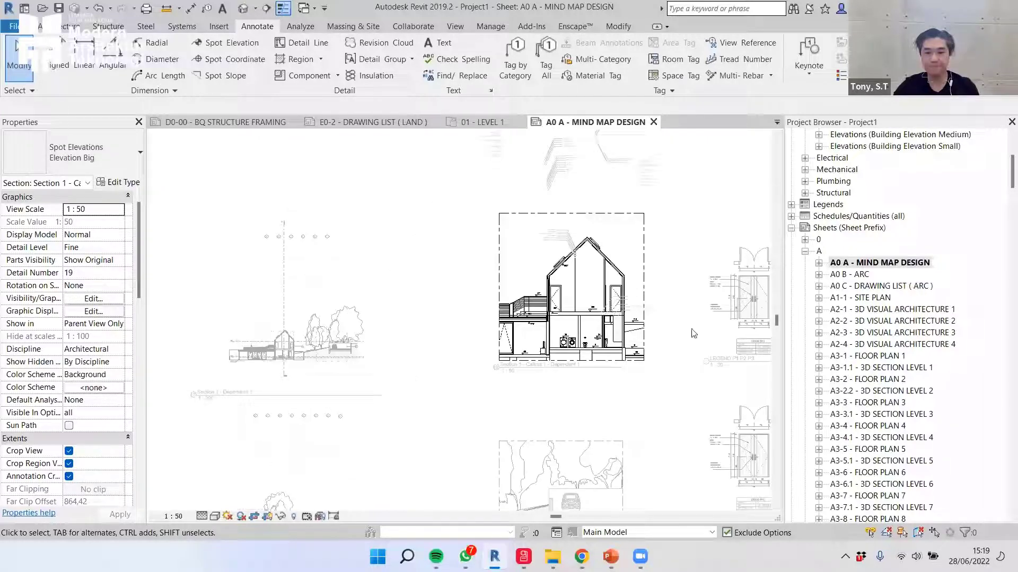
pyautogui.scroll(3, 648, 343)
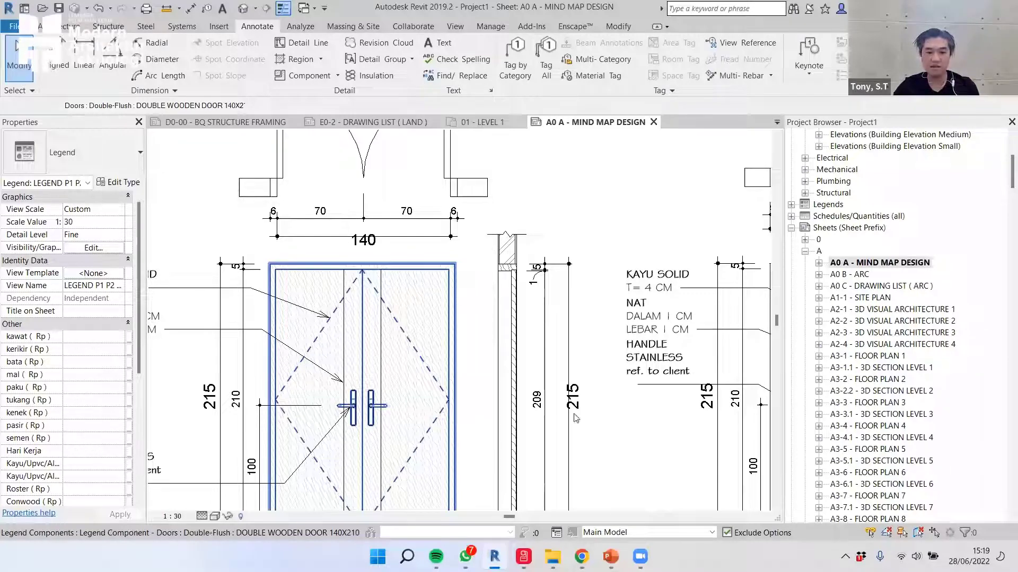
pyautogui.click(362, 265)
pyautogui.click(360, 105)
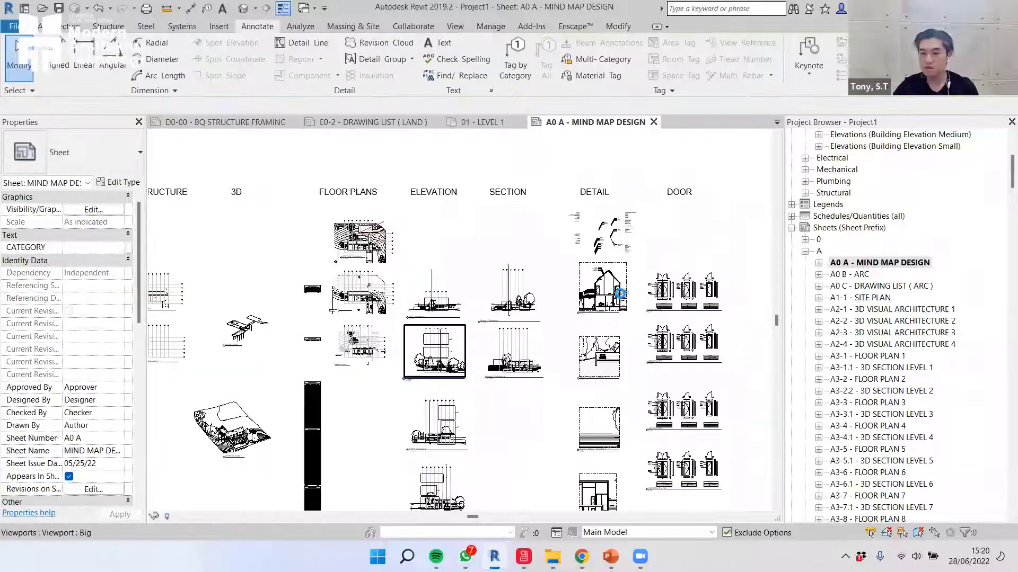
pyautogui.click(868, 357)
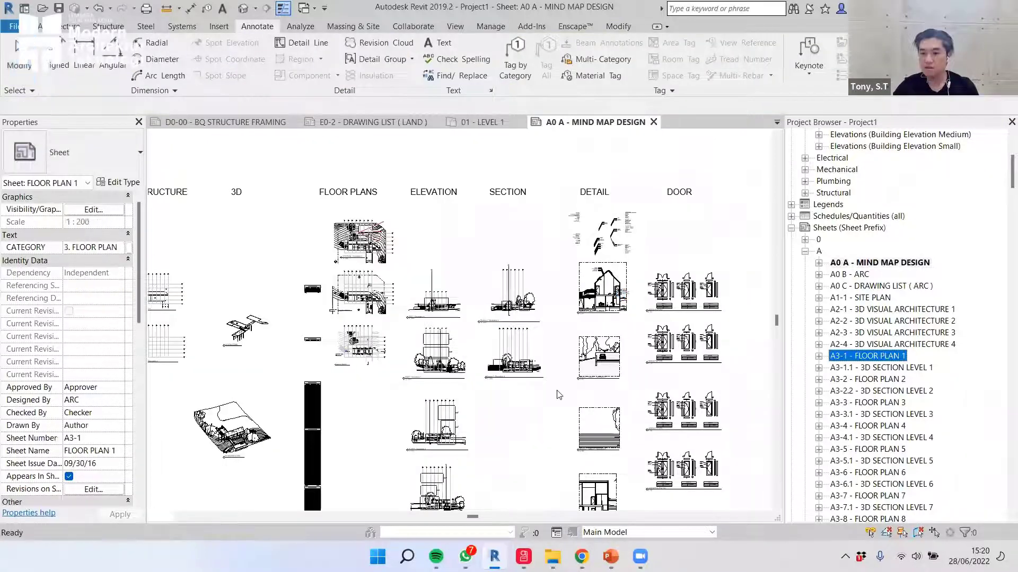
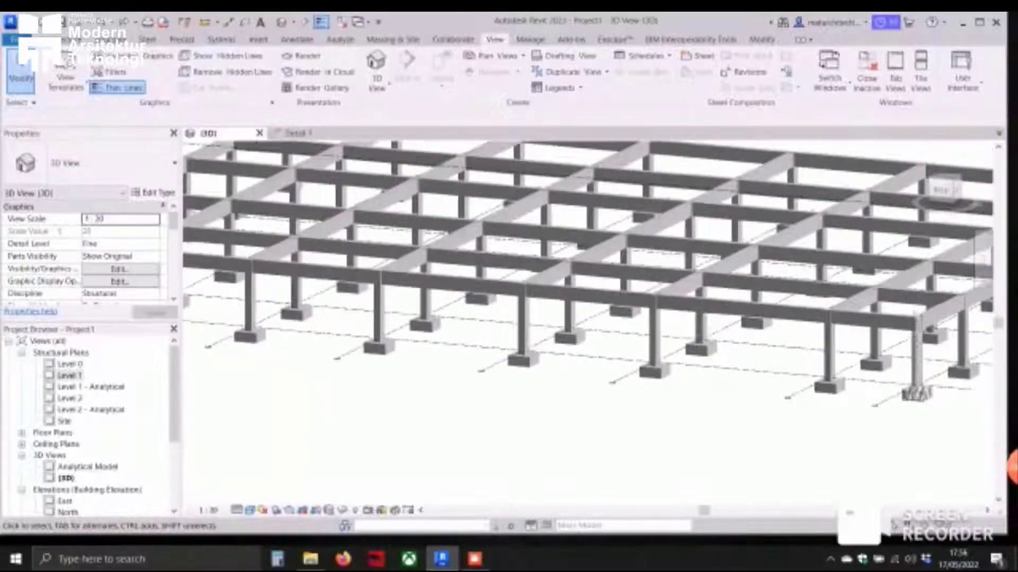
# - Select the corner column's footing with its reinforcement in the 3D view and filter the selection to Structural Rebar only
pyautogui.scroll(-5, 588, 273)
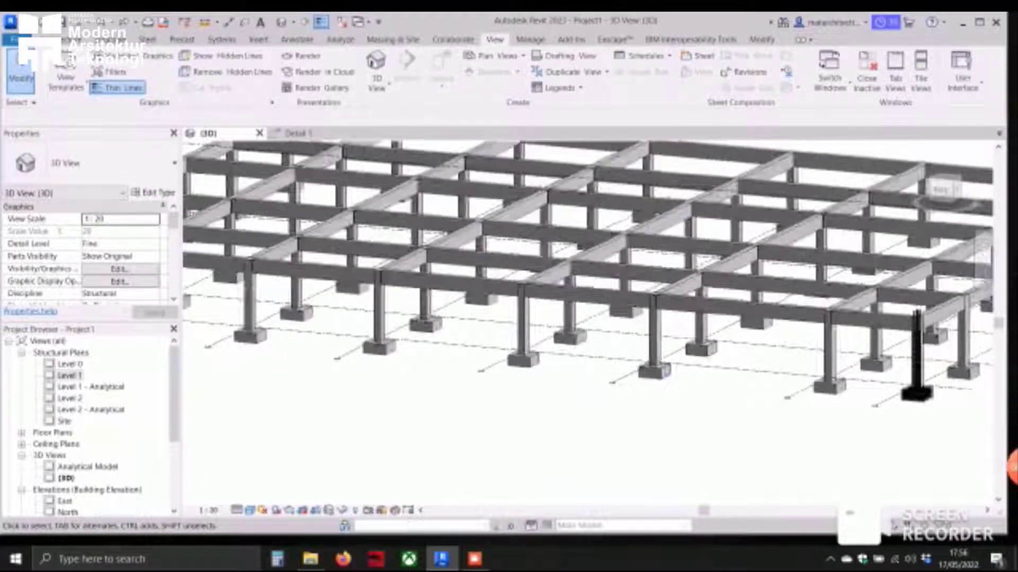
pyautogui.scroll(6, 589, 273)
pyautogui.scroll(6, 784, 350)
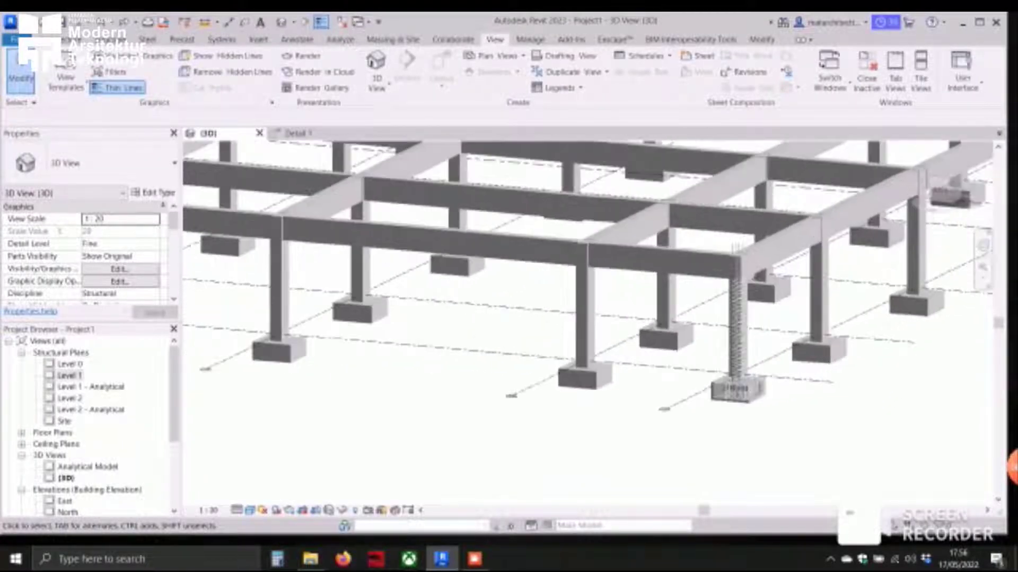
pyautogui.scroll(2, 663, 477)
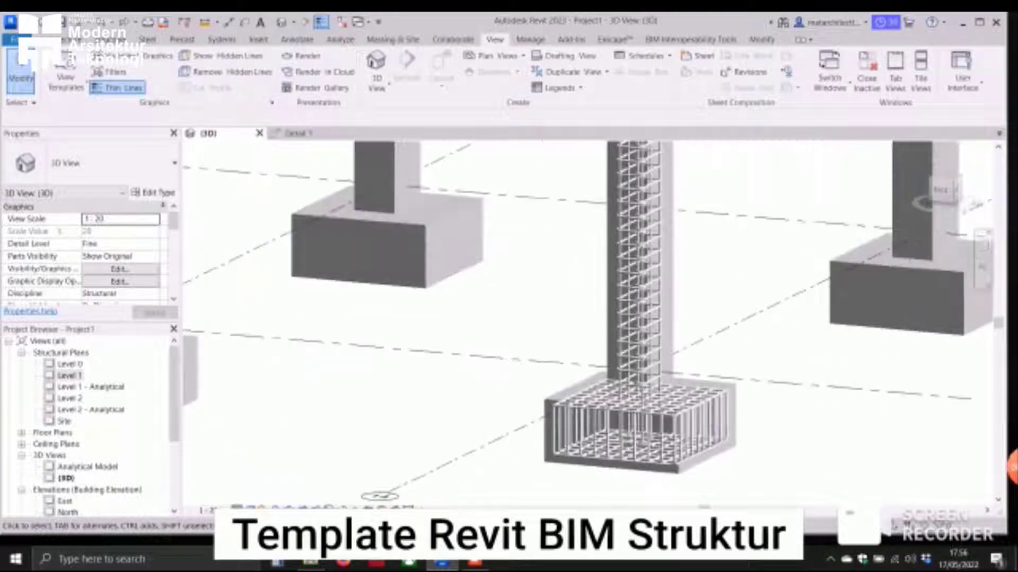
pyautogui.moveTo(498, 300); pyautogui.dragTo(766, 504)
pyautogui.click(570, 69)
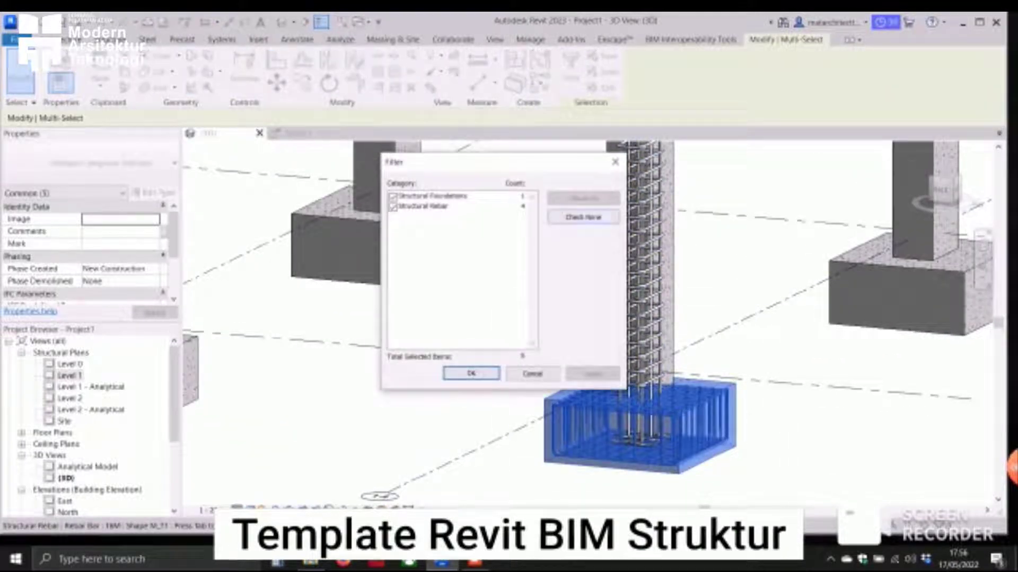
pyautogui.click(583, 216)
pyautogui.click(393, 206)
pyautogui.click(471, 373)
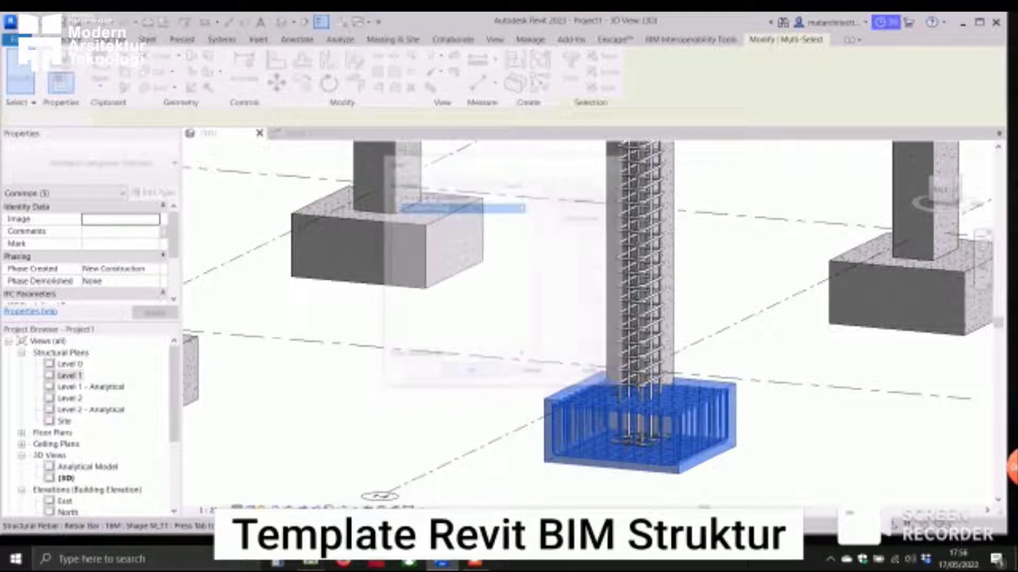
# - Propagate the selected footing rebar, aligned by host, to the footings next to the corner column
pyautogui.click(714, 102)
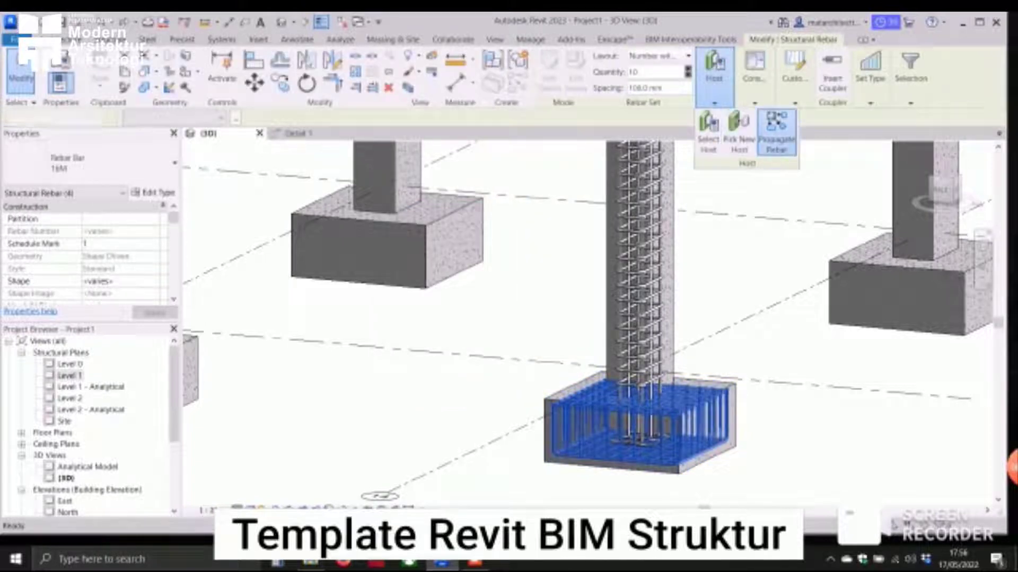
pyautogui.click(776, 133)
pyautogui.scroll(-6, 774, 334)
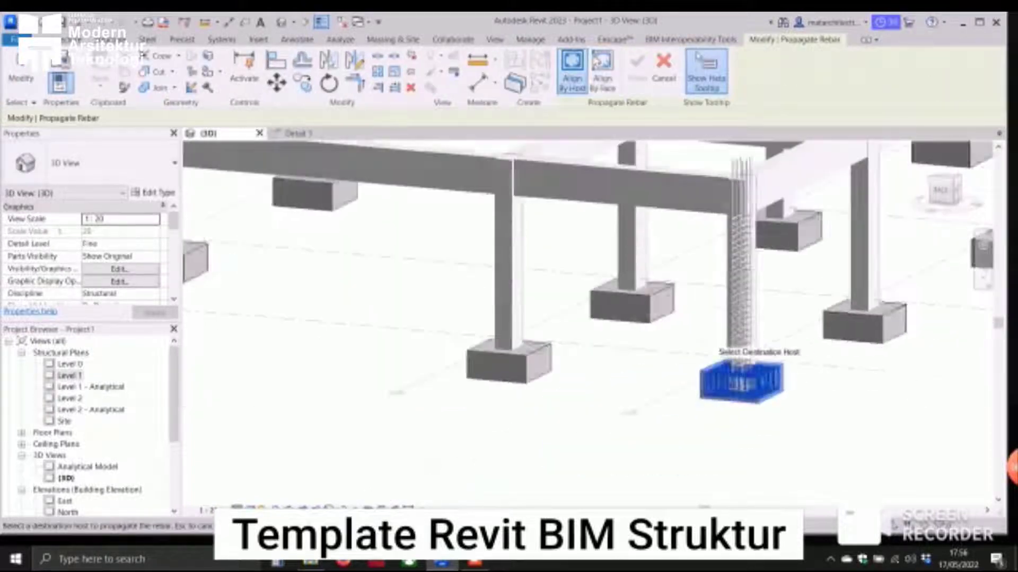
pyautogui.click(594, 363)
pyautogui.click(665, 329)
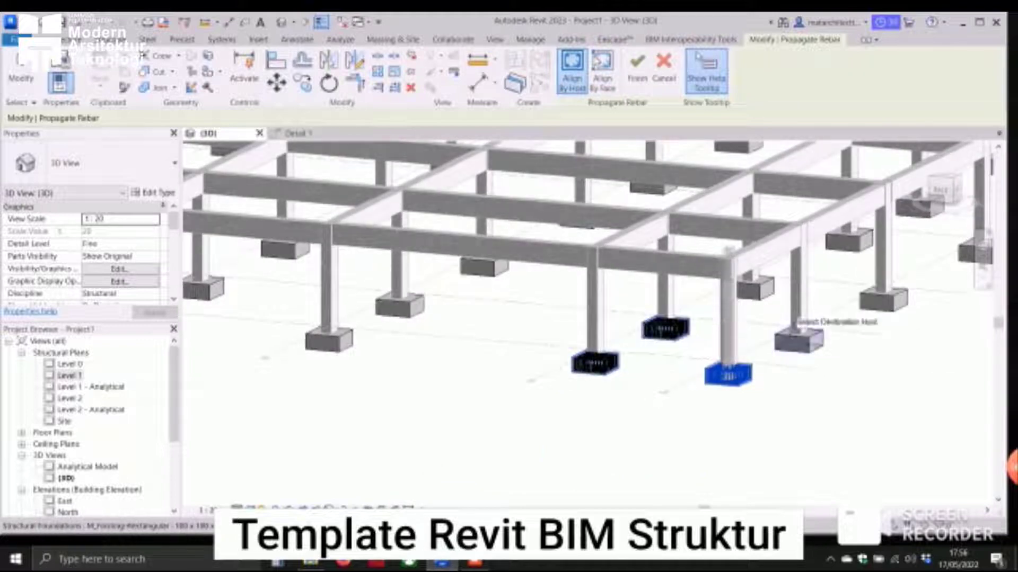
pyautogui.click(797, 339)
pyautogui.click(729, 371)
# - Add all remaining footings of the structure as destination hosts and finish the footing rebar propagation
pyautogui.scroll(8, 729, 366)
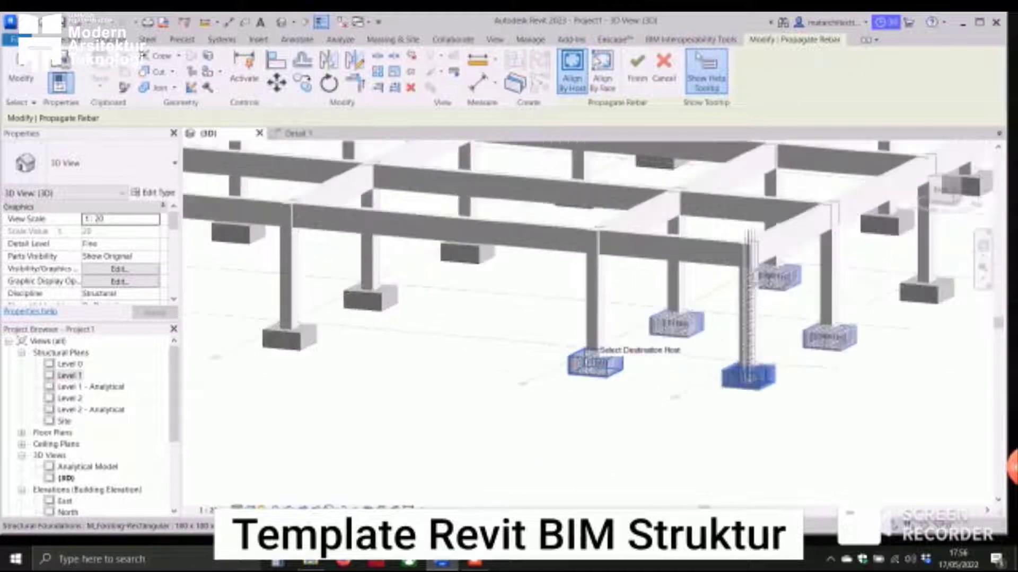
pyautogui.scroll(-8, 723, 365)
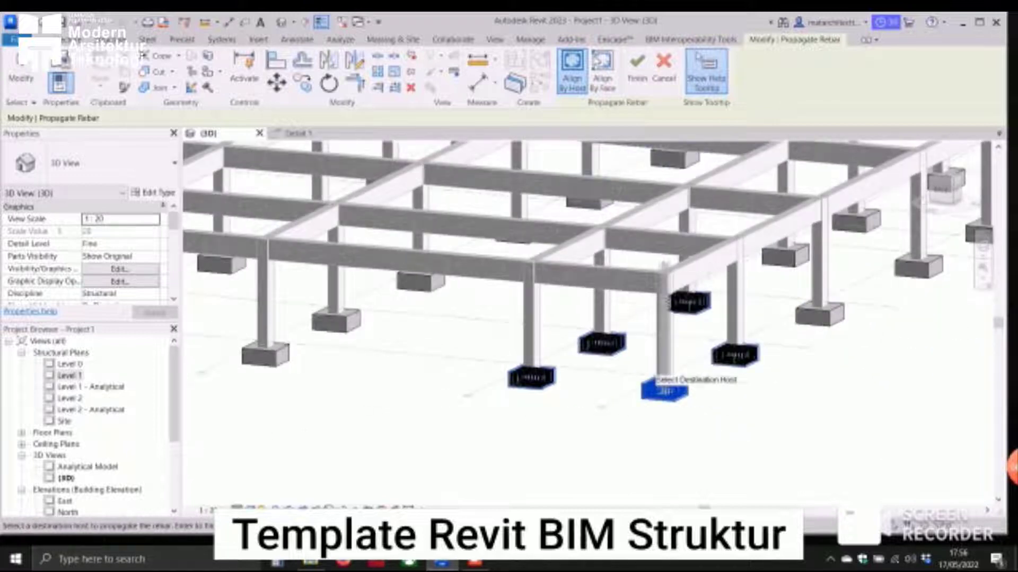
pyautogui.scroll(-5, 657, 377)
pyautogui.moveTo(267, 245); pyautogui.dragTo(835, 484)
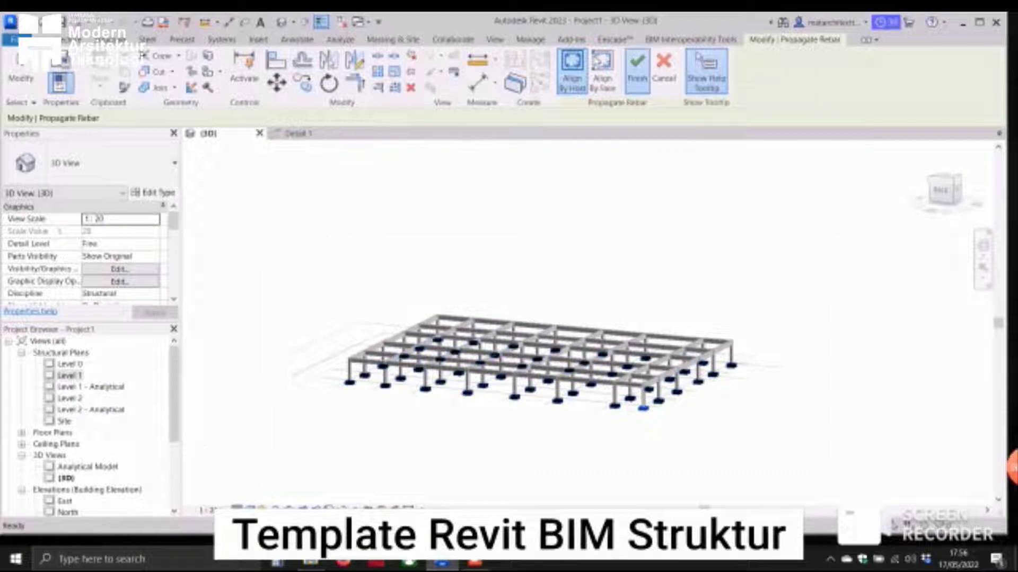
# - Select the corner column with its reinforcement and filter the selection to Structural Rebar only
pyautogui.scroll(8, 575, 318)
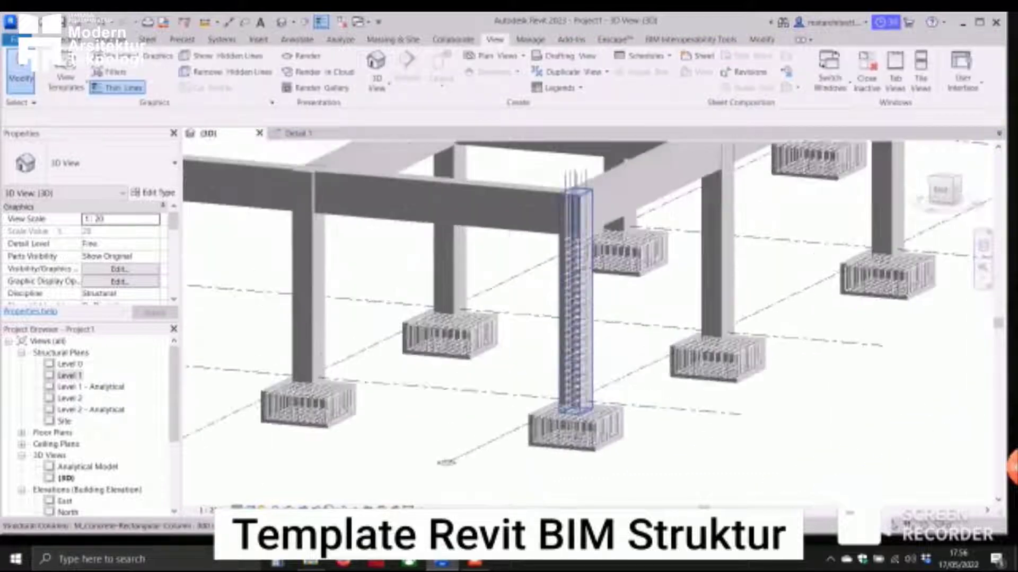
pyautogui.scroll(3, 575, 318)
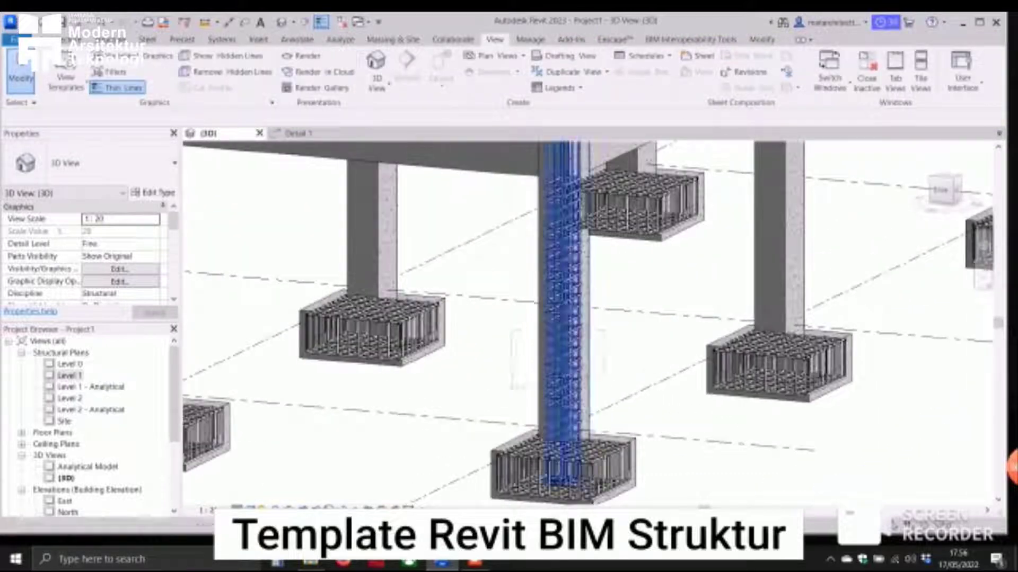
pyautogui.click(573, 329)
pyautogui.click(570, 66)
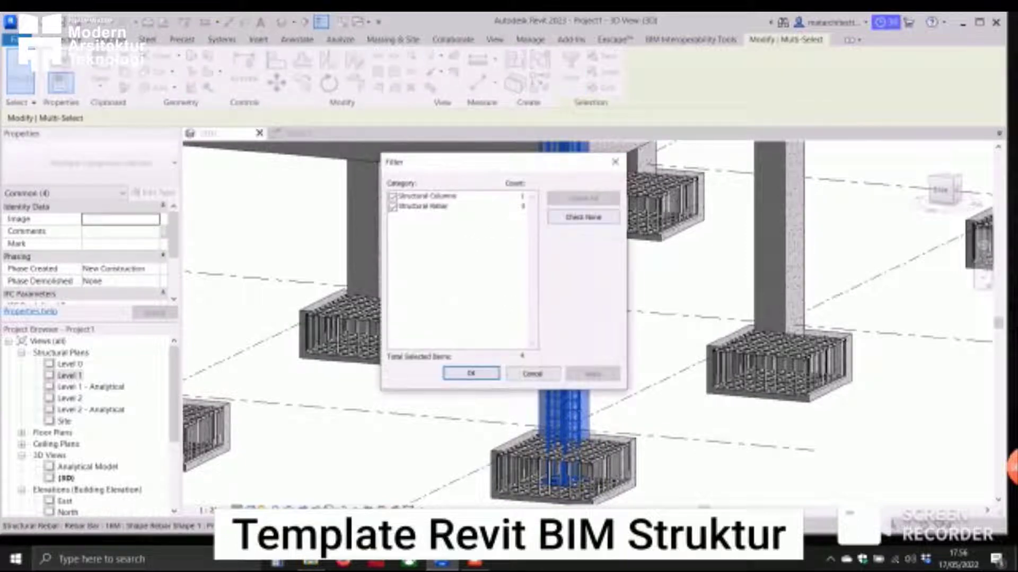
pyautogui.click(392, 207)
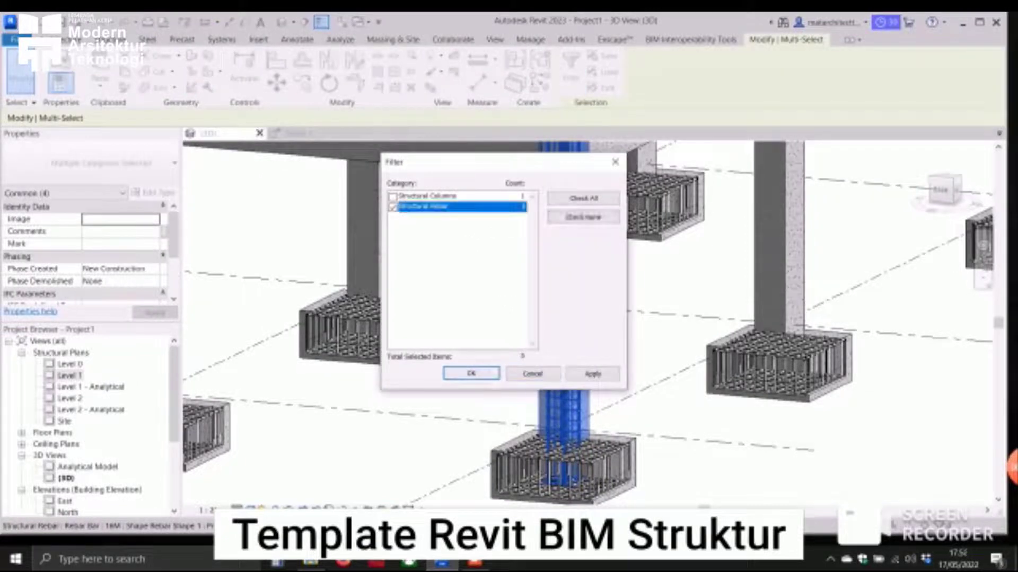
pyautogui.click(471, 373)
# - Propagate the corner column's rebar, aligned by host, to the columns surrounding it
pyautogui.click(714, 103)
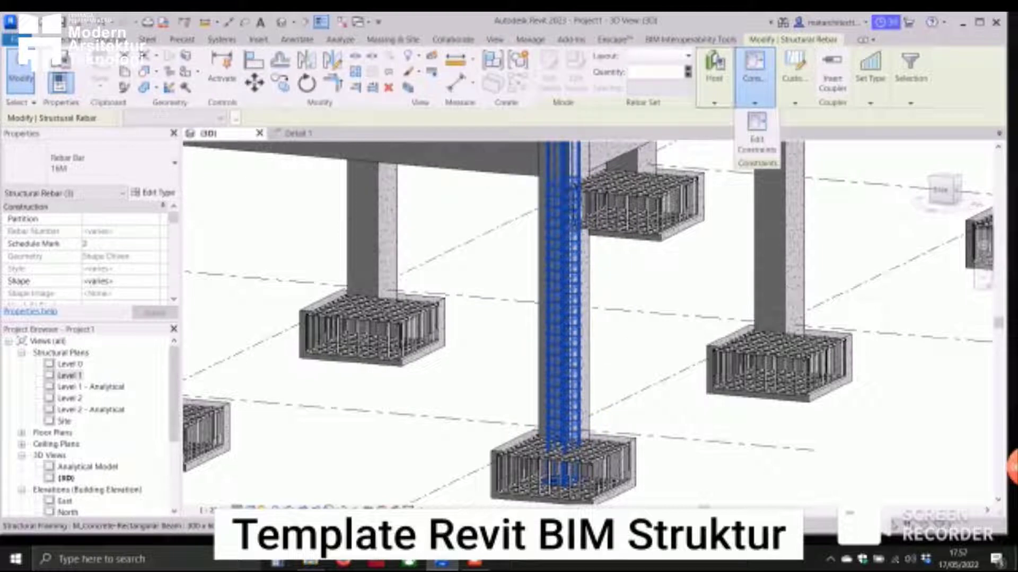
pyautogui.click(775, 130)
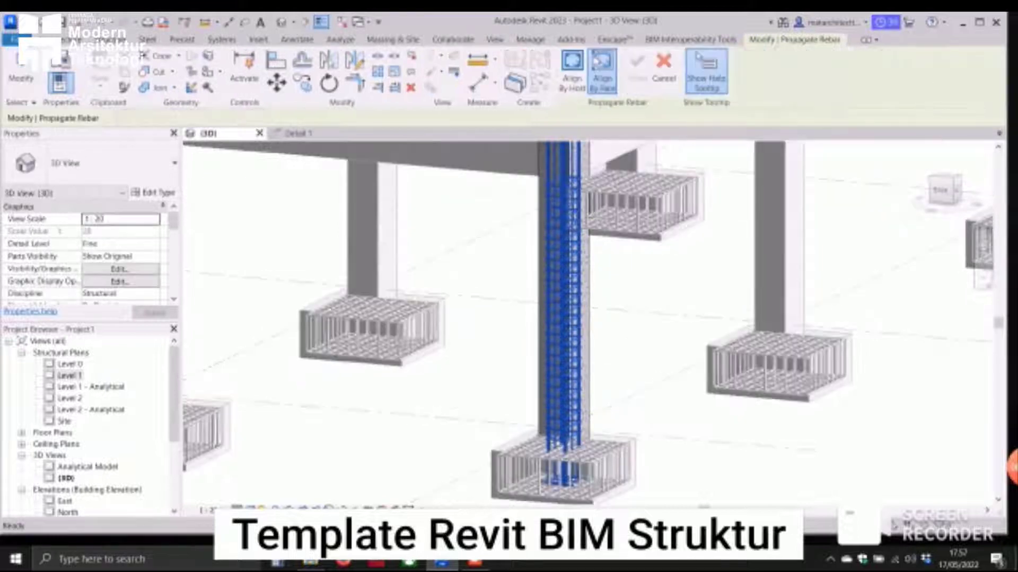
pyautogui.scroll(-4, 803, 291)
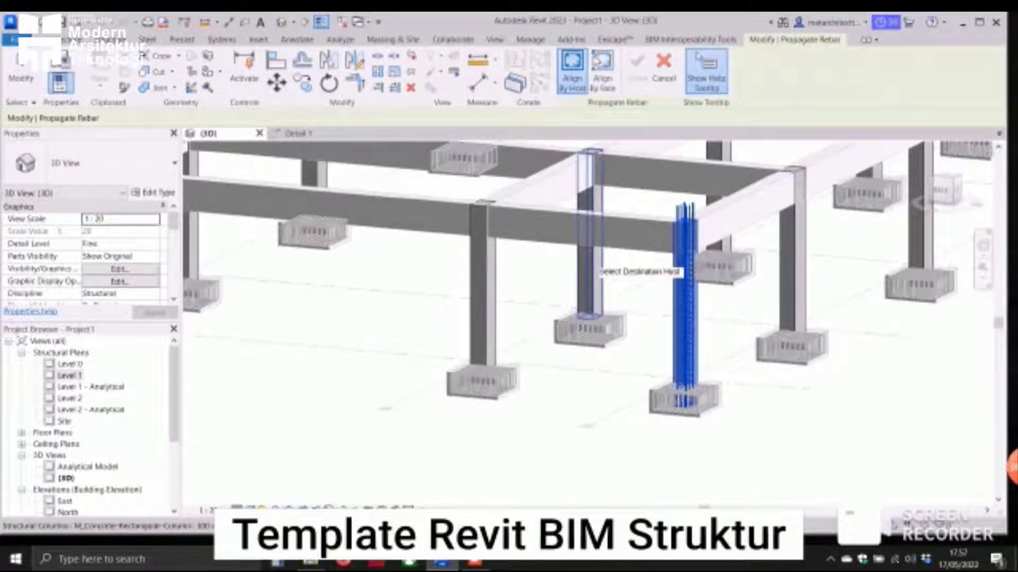
pyautogui.click(488, 290)
pyautogui.click(795, 278)
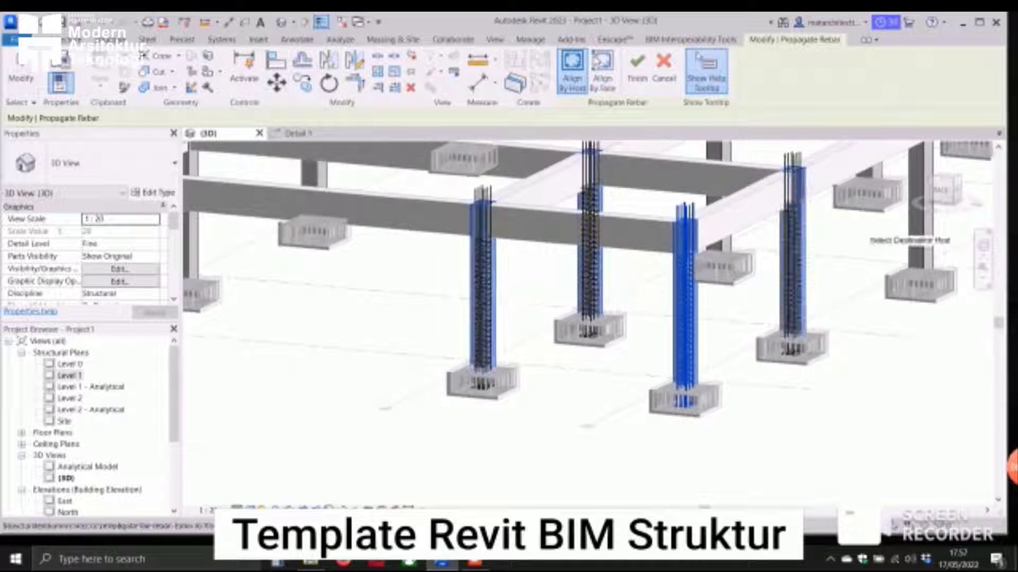
pyautogui.click(920, 225)
pyautogui.click(723, 168)
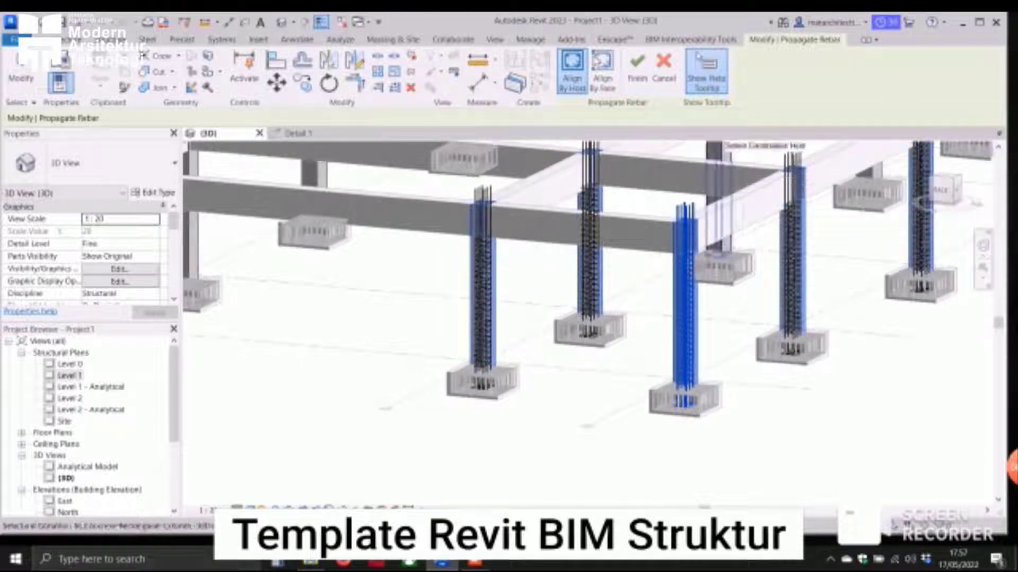
# - Add all remaining columns of the structure as destination hosts and finish the column rebar propagation
pyautogui.scroll(-6, 742, 342)
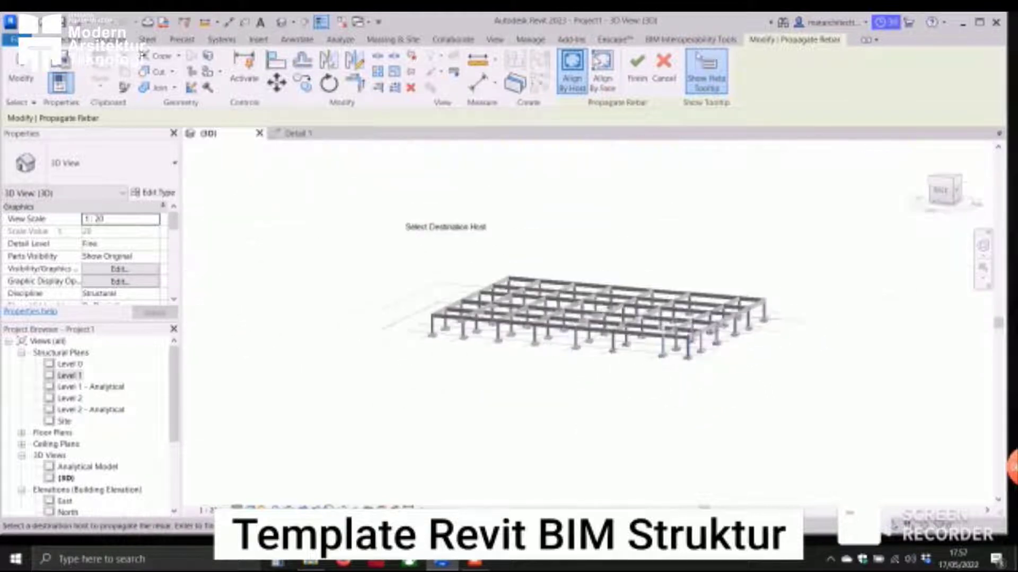
pyautogui.moveTo(358, 219); pyautogui.dragTo(863, 409)
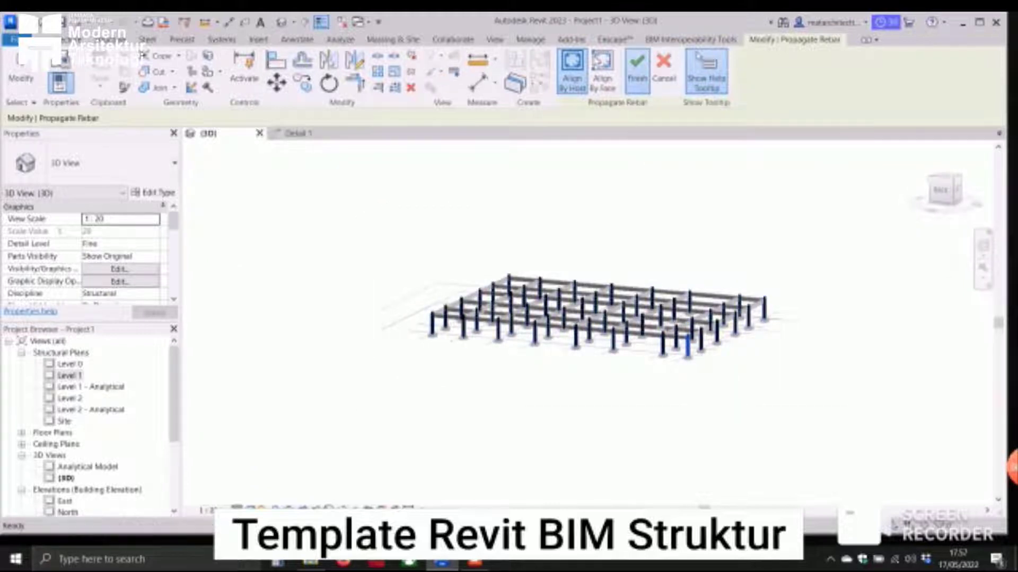
pyautogui.click(637, 69)
# - Examine the propagated rebar in the columns and footings from several sides of the 3D view
pyautogui.scroll(10, 679, 345)
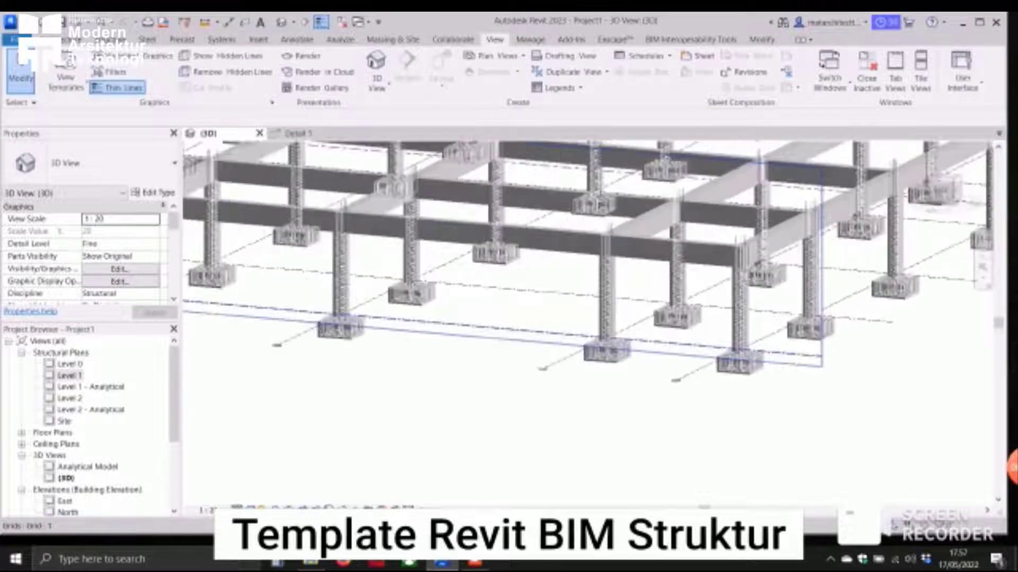
pyautogui.scroll(-6, 678, 345)
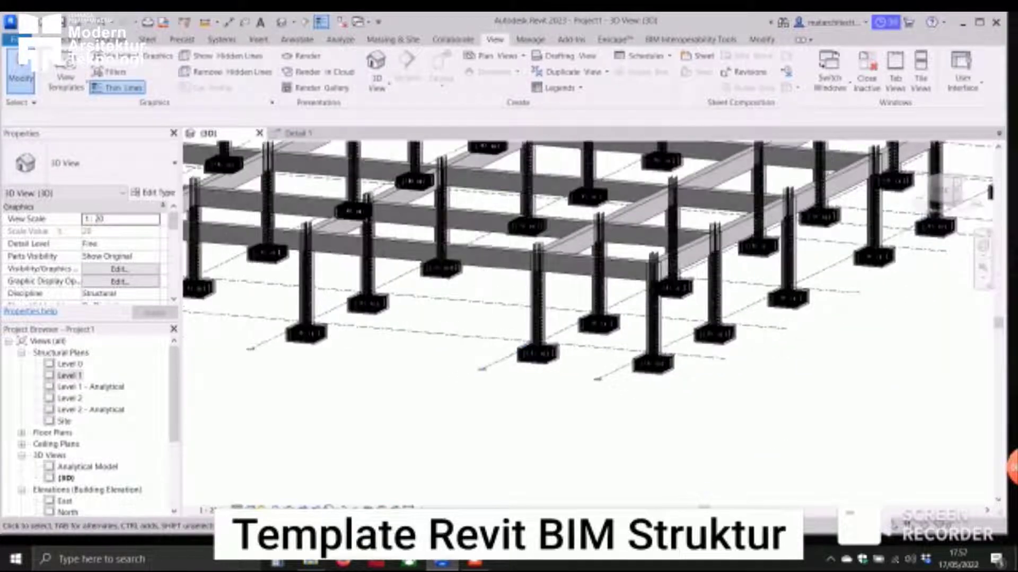
pyautogui.keyDown('shift'); pyautogui.moveTo(678, 344); pyautogui.dragTo(610, 329, button='middle'); pyautogui.keyUp('shift')
pyautogui.keyDown('shift'); pyautogui.moveTo(286, 408); pyautogui.dragTo(366, 419, button='middle'); pyautogui.keyUp('shift')
pyautogui.scroll(6, 360, 424)
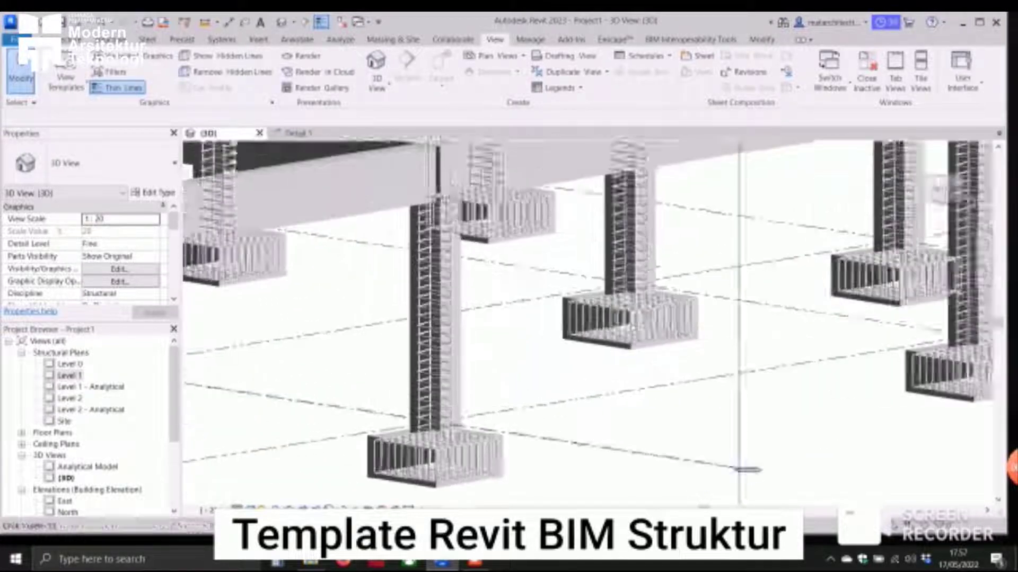
pyautogui.scroll(-6, 588, 318)
pyautogui.keyDown('shift'); pyautogui.moveTo(588, 318); pyautogui.dragTo(626, 323, button='middle'); pyautogui.keyUp('shift')
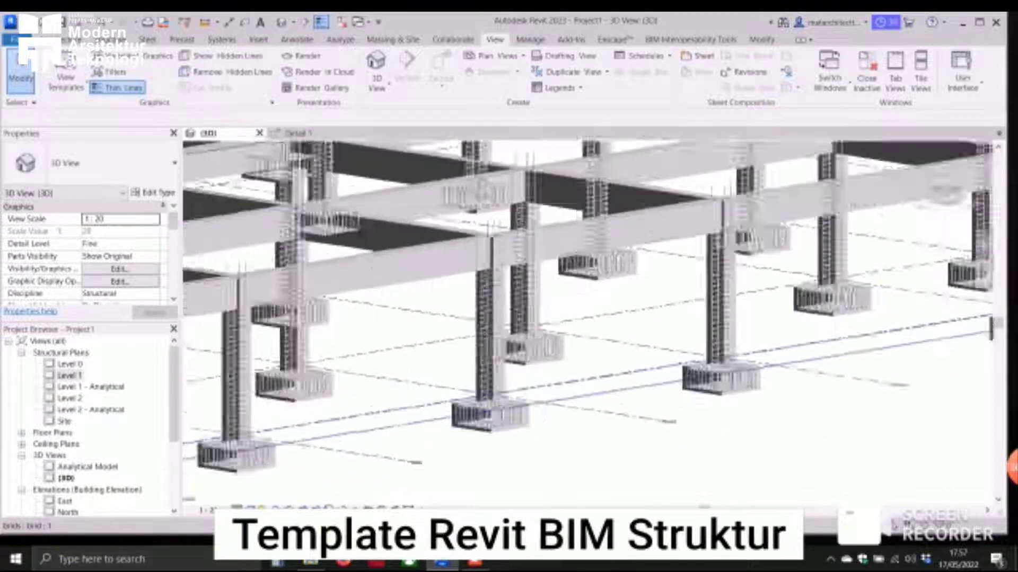
pyautogui.scroll(6, 588, 318)
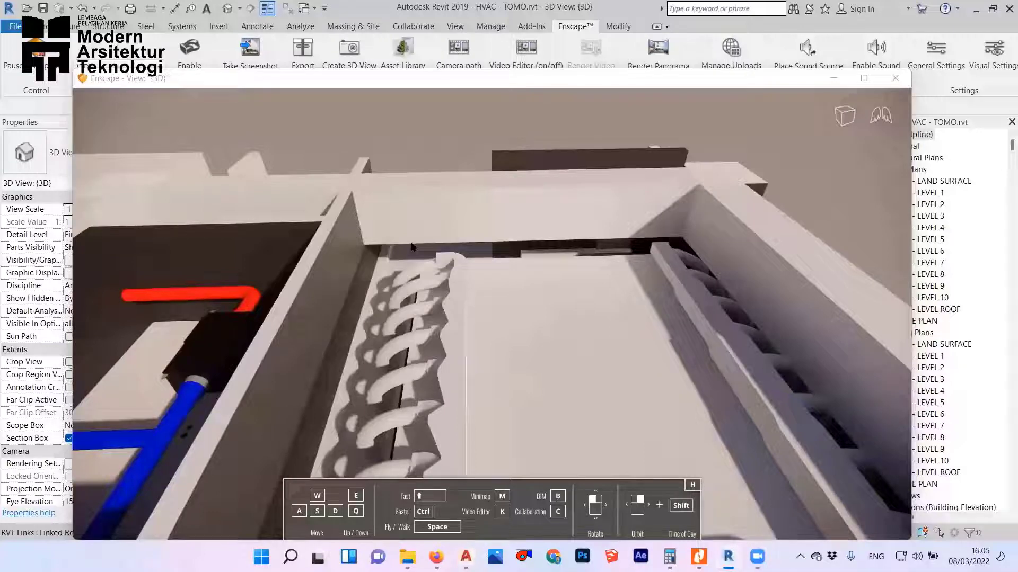
# - Examine the coiled ducts and blue pipes above the rooms in the Enscape view of the HVAC - TOMO model
pyautogui.moveTo(454, 242); pyautogui.dragTo(527, 238)
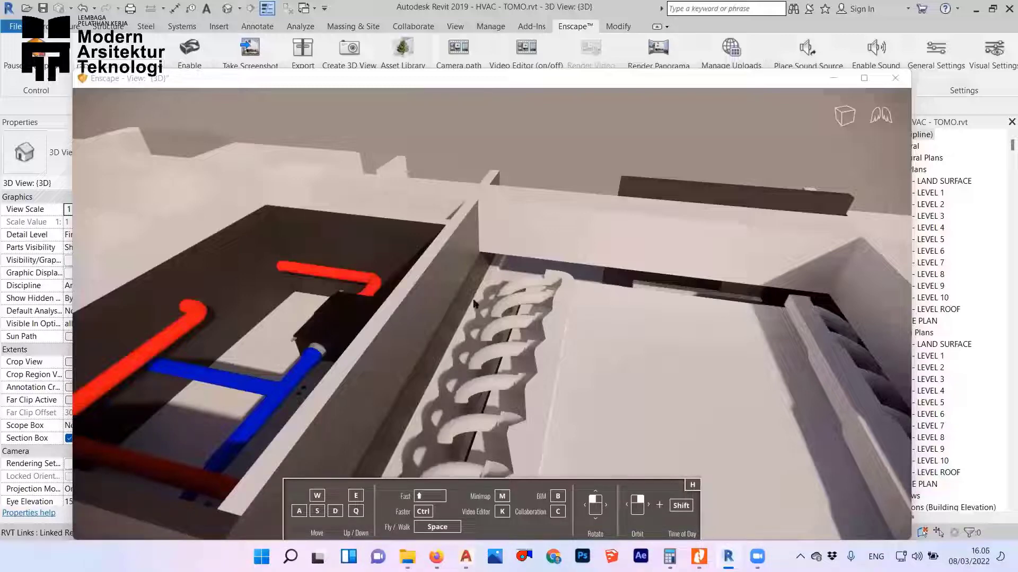
pyautogui.moveTo(473, 300)
pyautogui.mouseDown()
pyautogui.moveTo(631, 410)
pyautogui.moveTo(679, 427)
pyautogui.moveTo(703, 429)
pyautogui.moveTo(811, 390)
pyautogui.moveTo(874, 413)
pyautogui.moveTo(475, 306)
pyautogui.mouseUp()
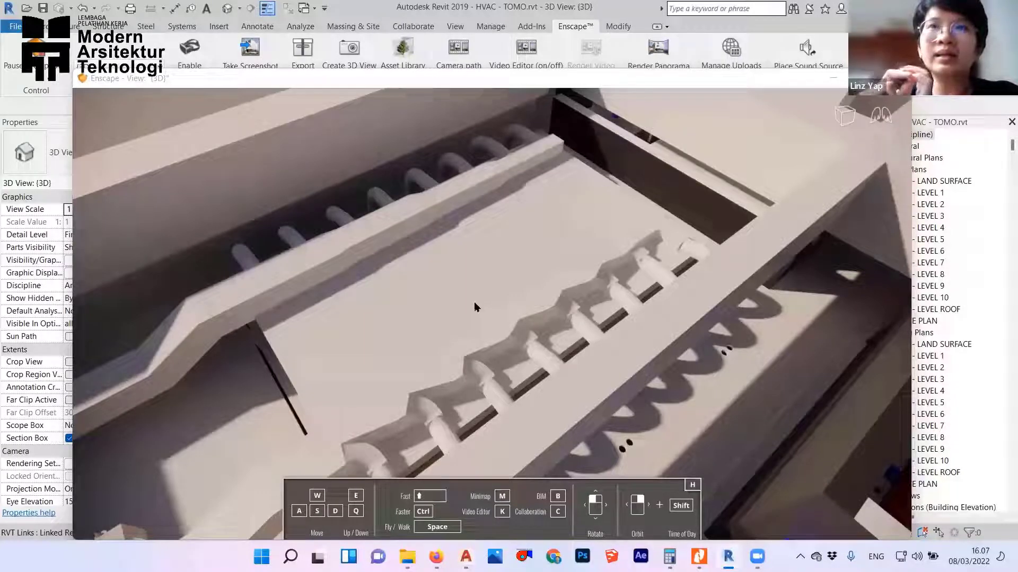
pyautogui.moveTo(449, 343); pyautogui.dragTo(788, 378)
pyautogui.moveTo(450, 366); pyautogui.dragTo(970, 371, button='right')
pyautogui.scroll(-4, 492, 314)
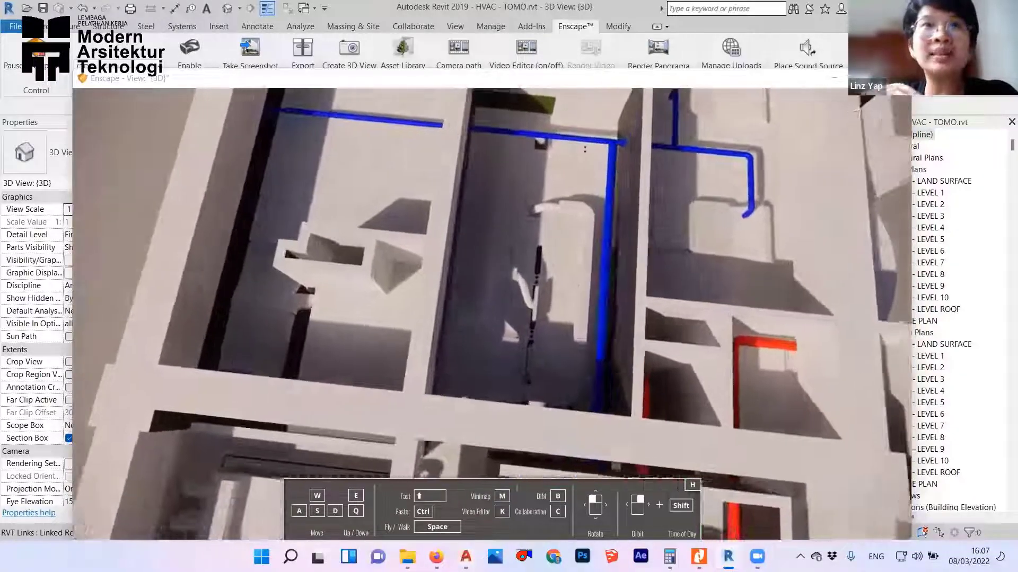
pyautogui.scroll(2, 583, 297)
pyautogui.moveTo(583, 297); pyautogui.dragTo(638, 294, button='right')
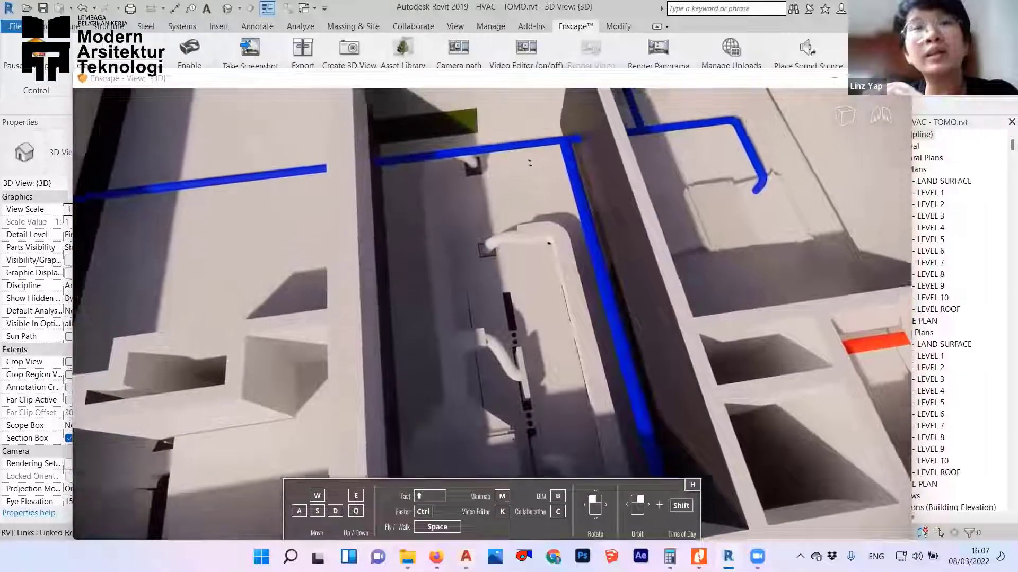
pyautogui.moveTo(450, 296); pyautogui.dragTo(450, 351, button='middle')
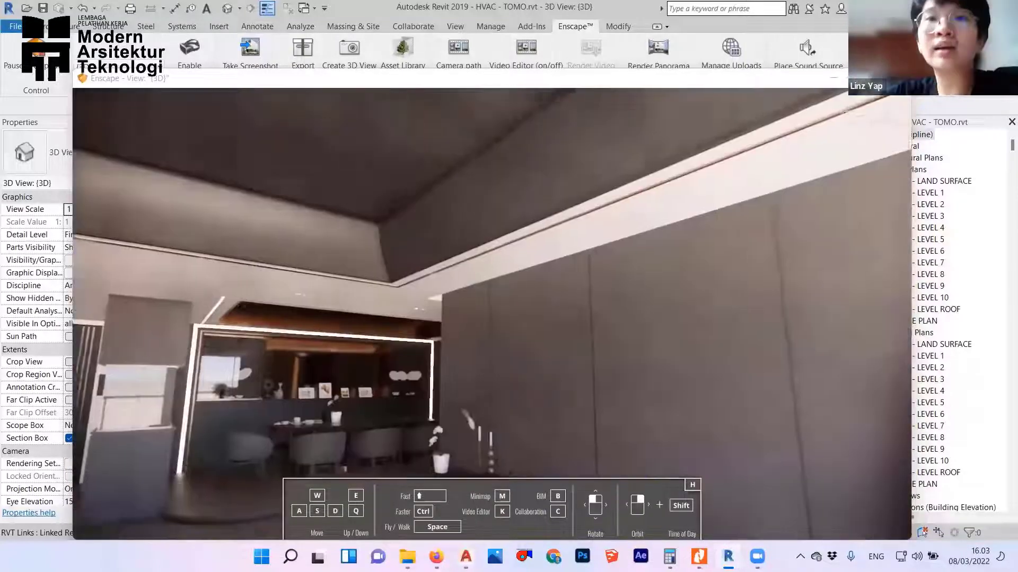
# - Rise out of the interior and examine the red and blue pipes around the black unit from above
pyautogui.press('e')
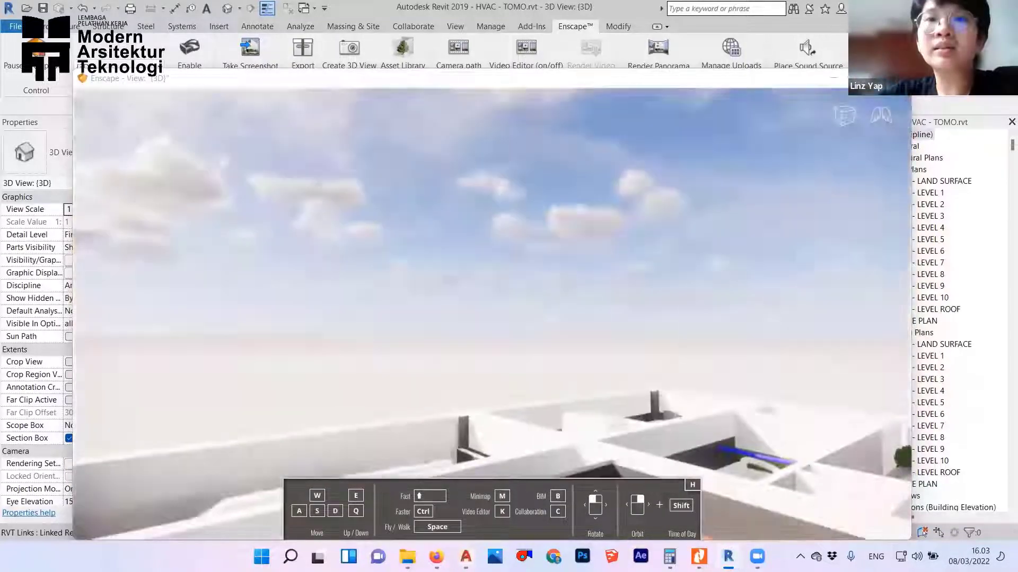
pyautogui.press('q')
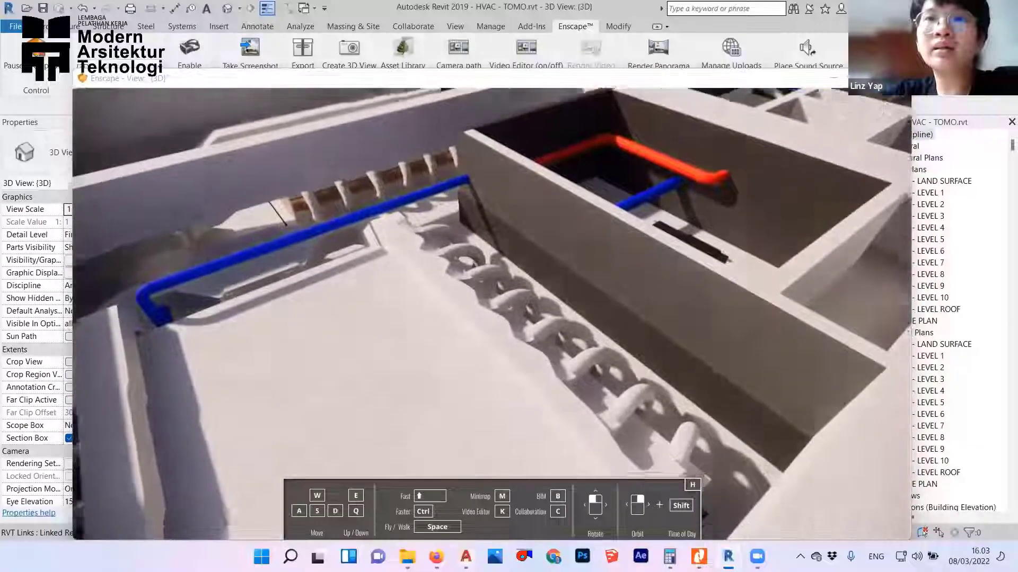
pyautogui.press('w')
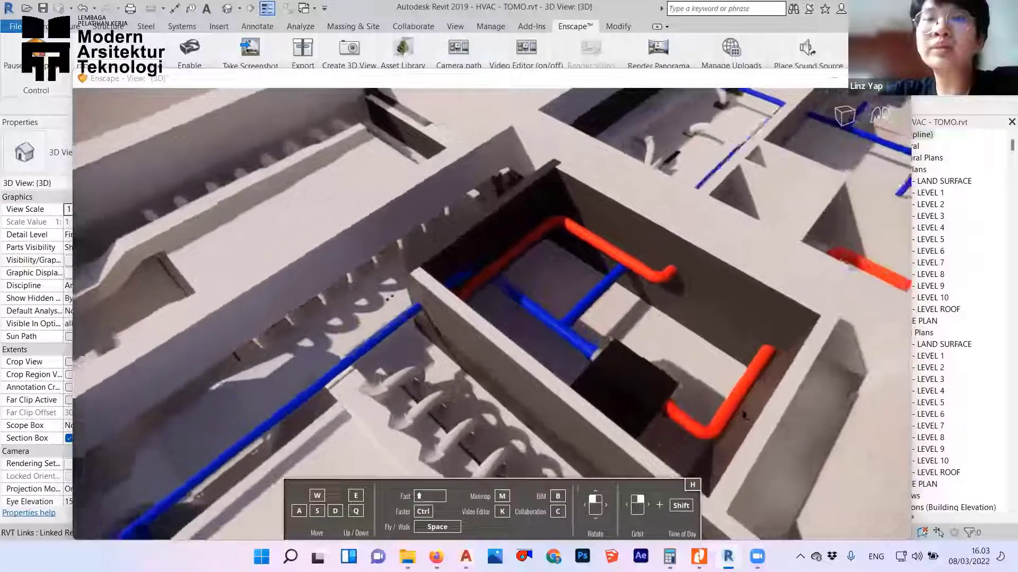
pyautogui.moveTo(491, 314); pyautogui.dragTo(449, 314, button='right')
pyautogui.press('w')
pyautogui.press('d')
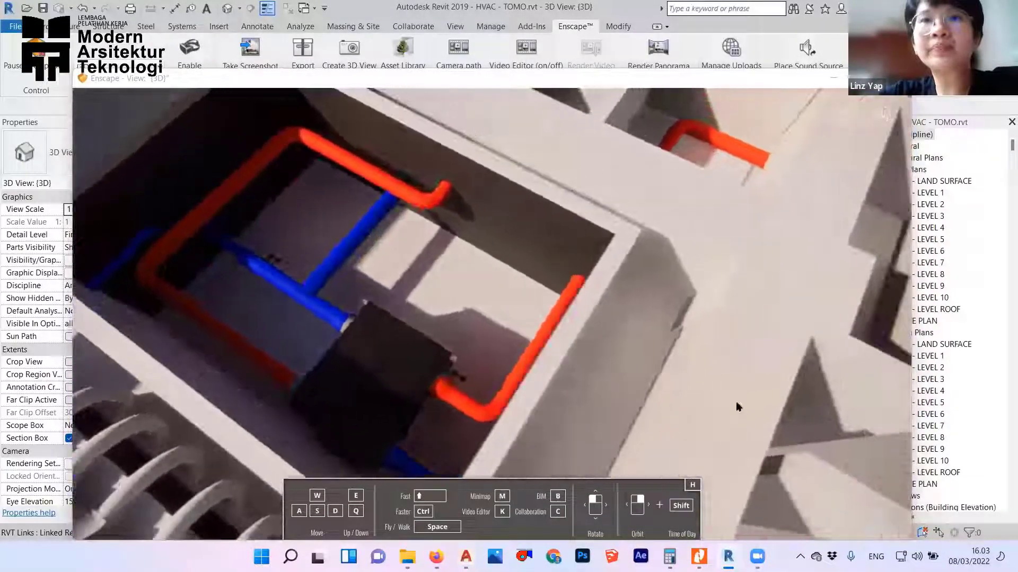